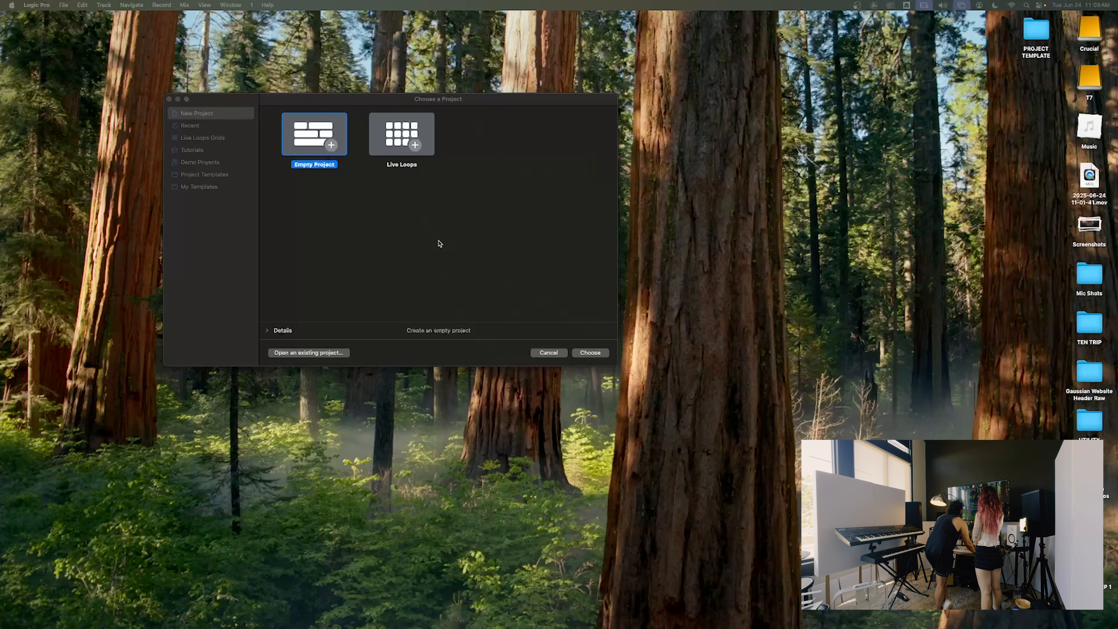
- Start an empty project and compare the MIDI Software Instrument and Audio Mic or Line options for its first track
{"action": "double_click", "coordinate": [316, 137]}
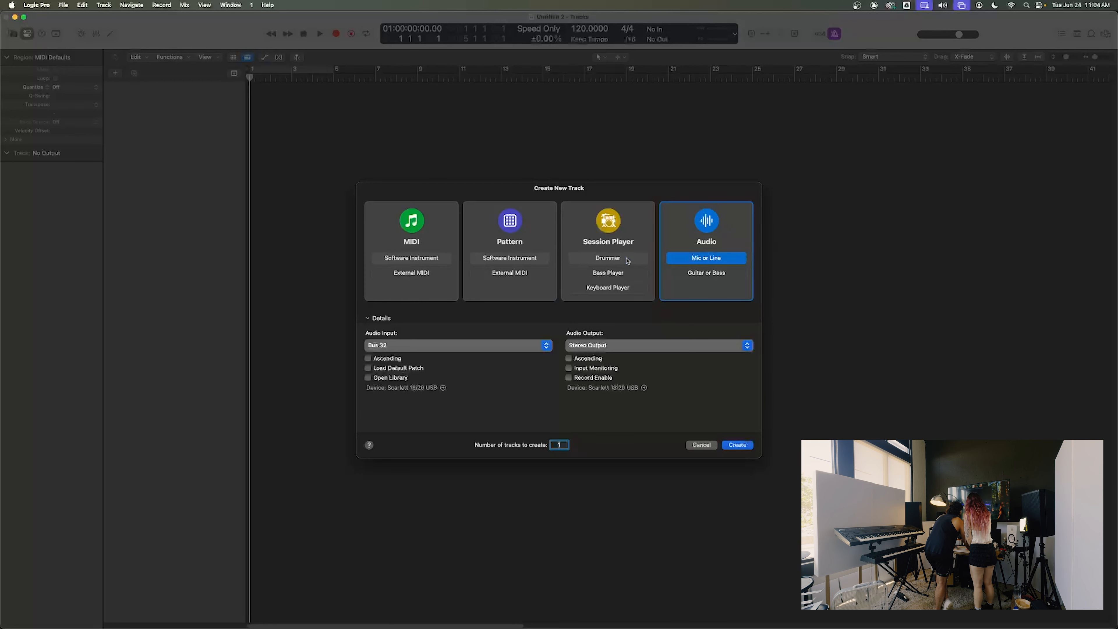
{"action": "left_click", "coordinate": [434, 262]}
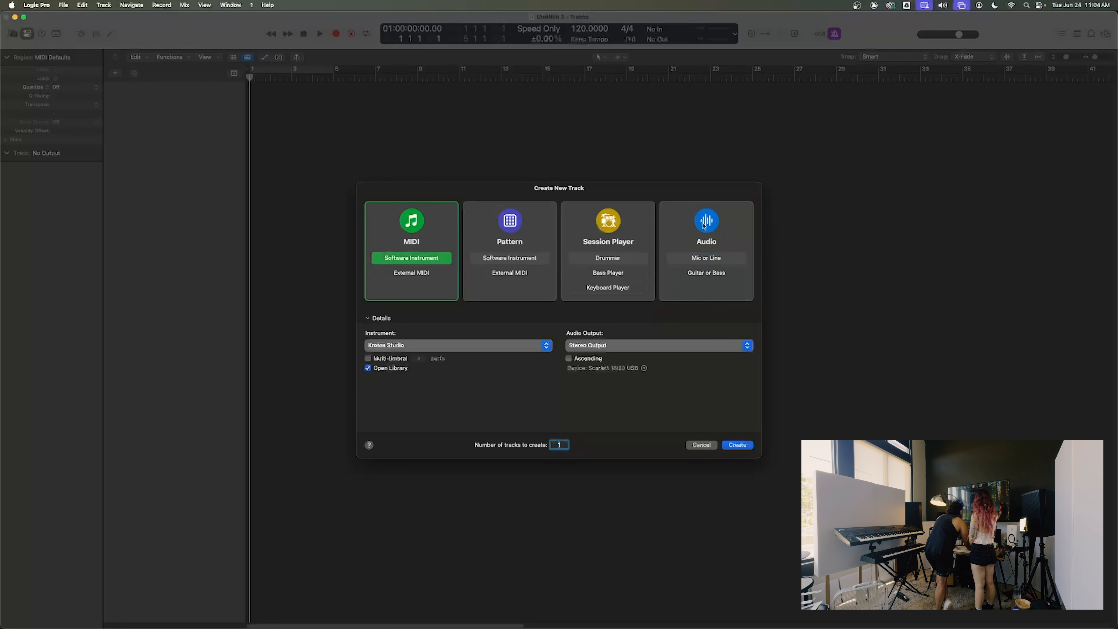
{"action": "left_click", "coordinate": [712, 257]}
{"action": "left_click", "coordinate": [412, 260]}
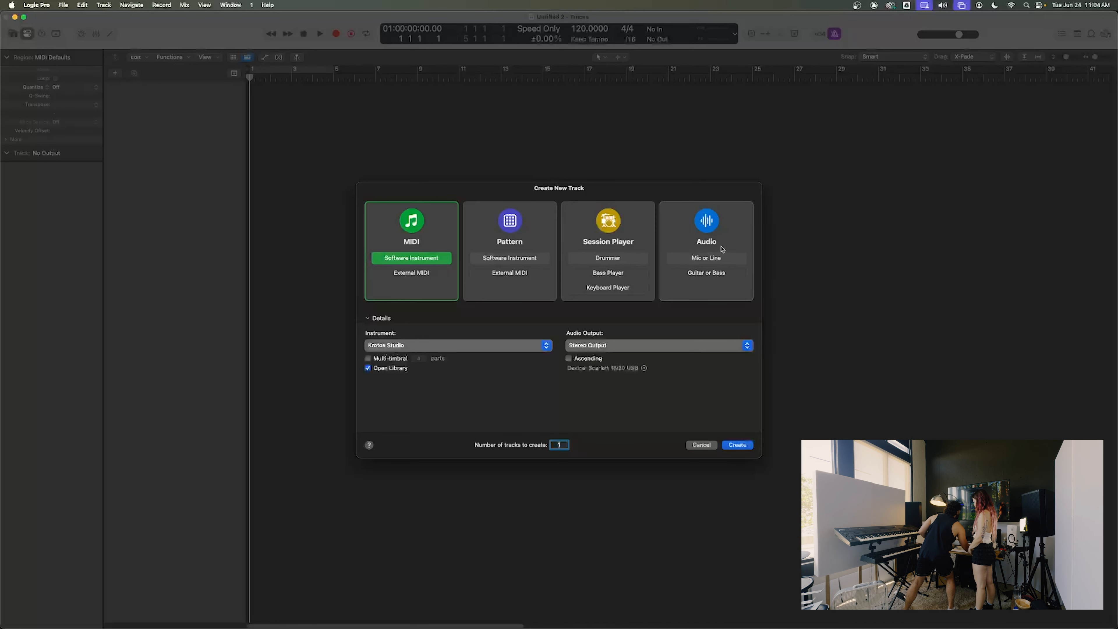
{"action": "left_click", "coordinate": [717, 256]}
{"action": "left_click", "coordinate": [397, 264]}
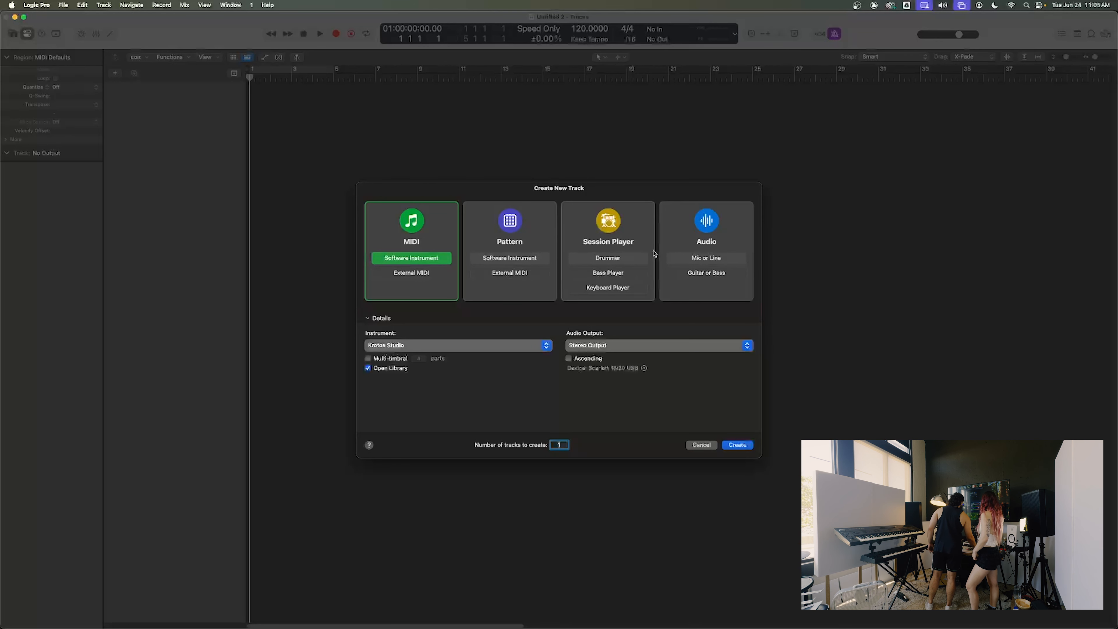
{"action": "left_click", "coordinate": [691, 257]}
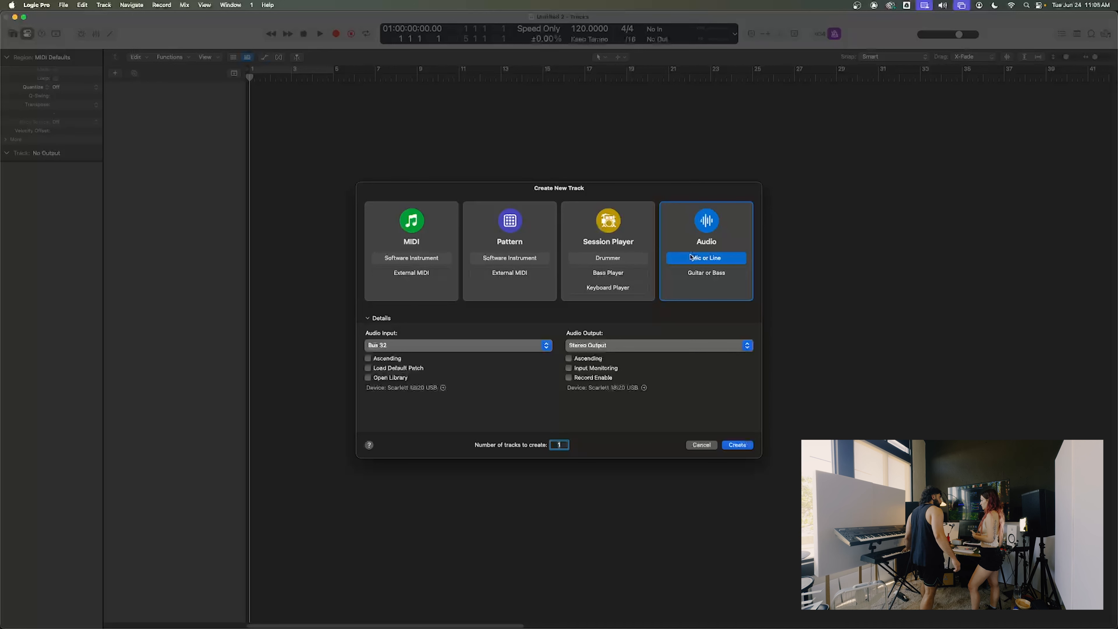
- Create one MIDI Software Instrument track using Empty Channel Strip as the instrument
{"action": "left_click", "coordinate": [431, 260]}
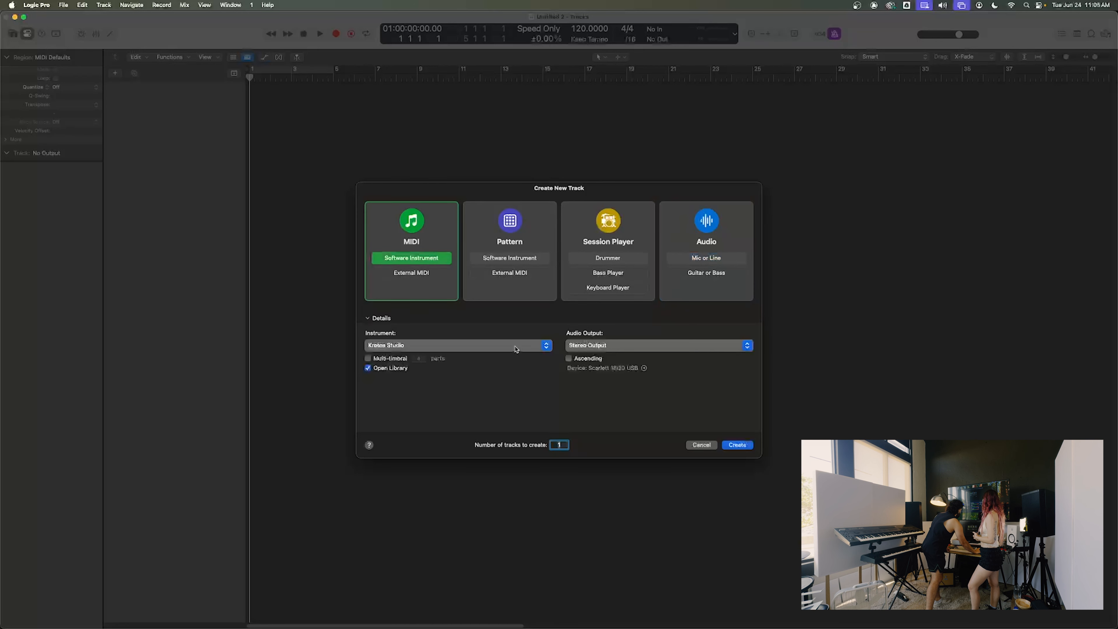
{"action": "left_click", "coordinate": [518, 346]}
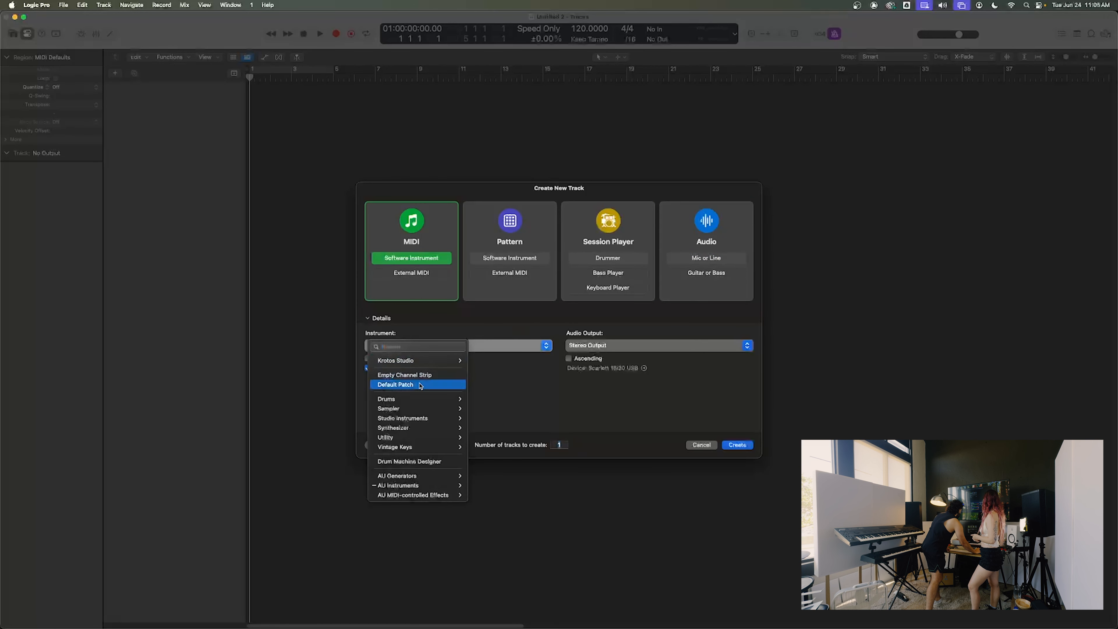
{"action": "left_click", "coordinate": [420, 379]}
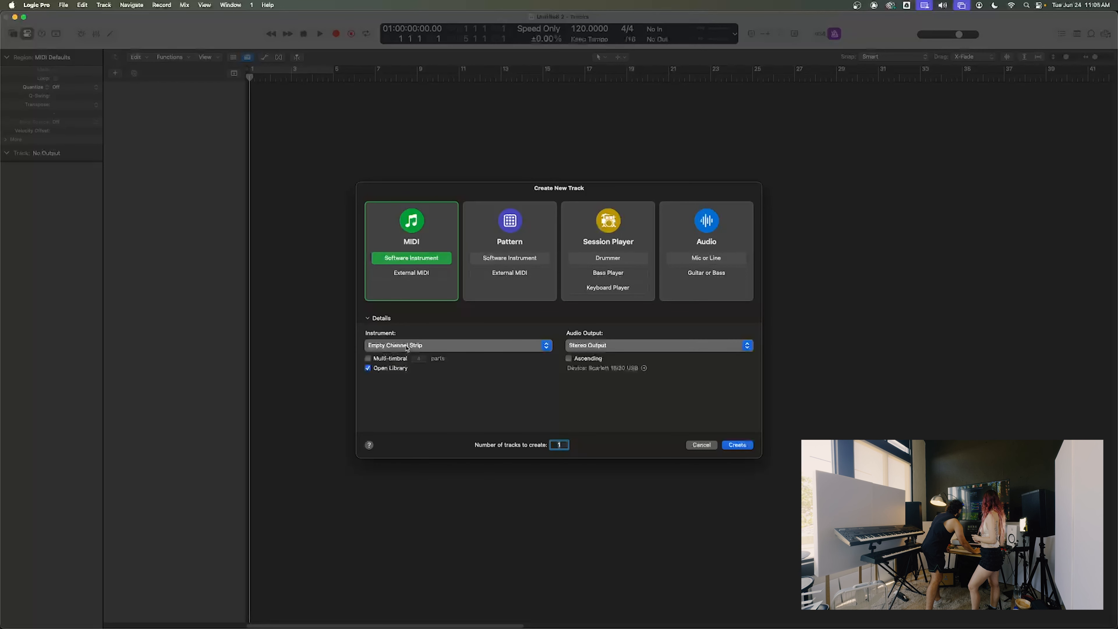
{"action": "left_click", "coordinate": [407, 346]}
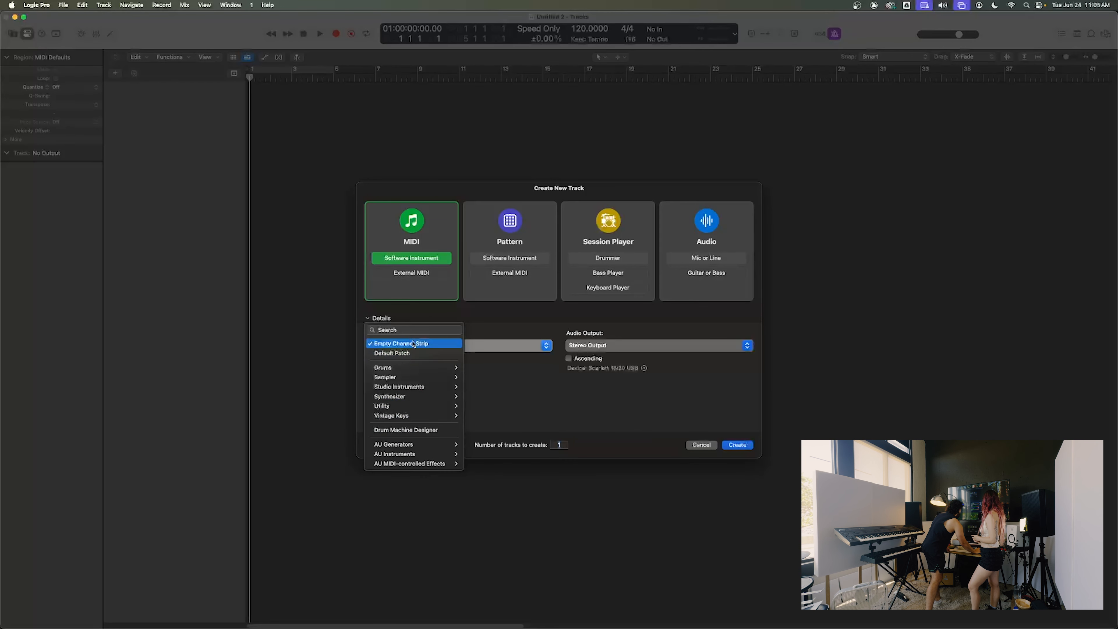
{"action": "left_click", "coordinate": [411, 346]}
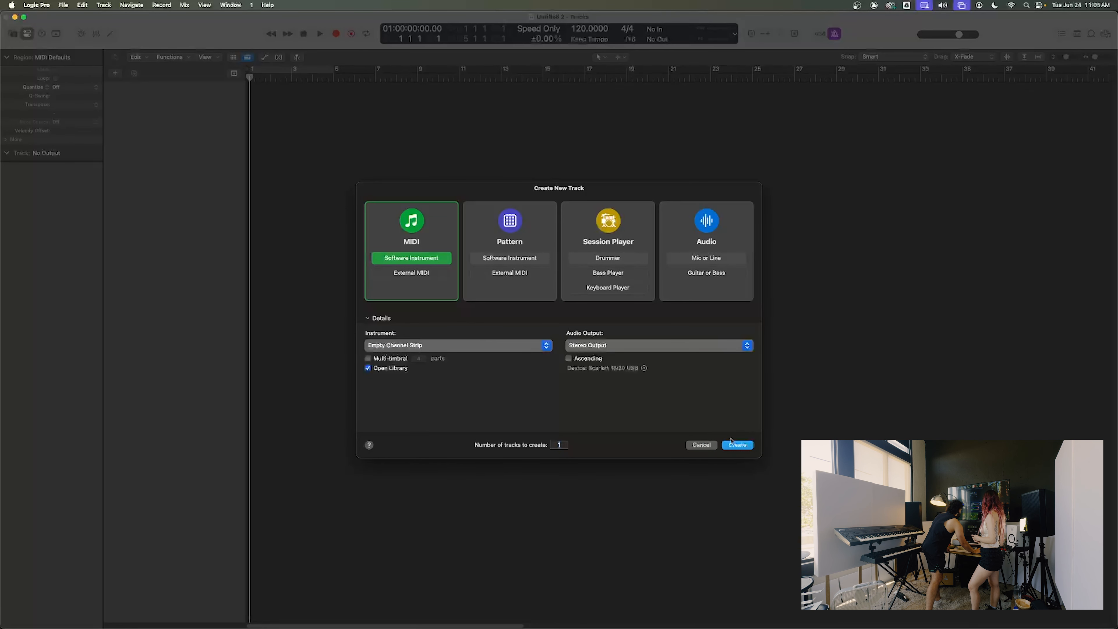
{"action": "left_click", "coordinate": [738, 445]}
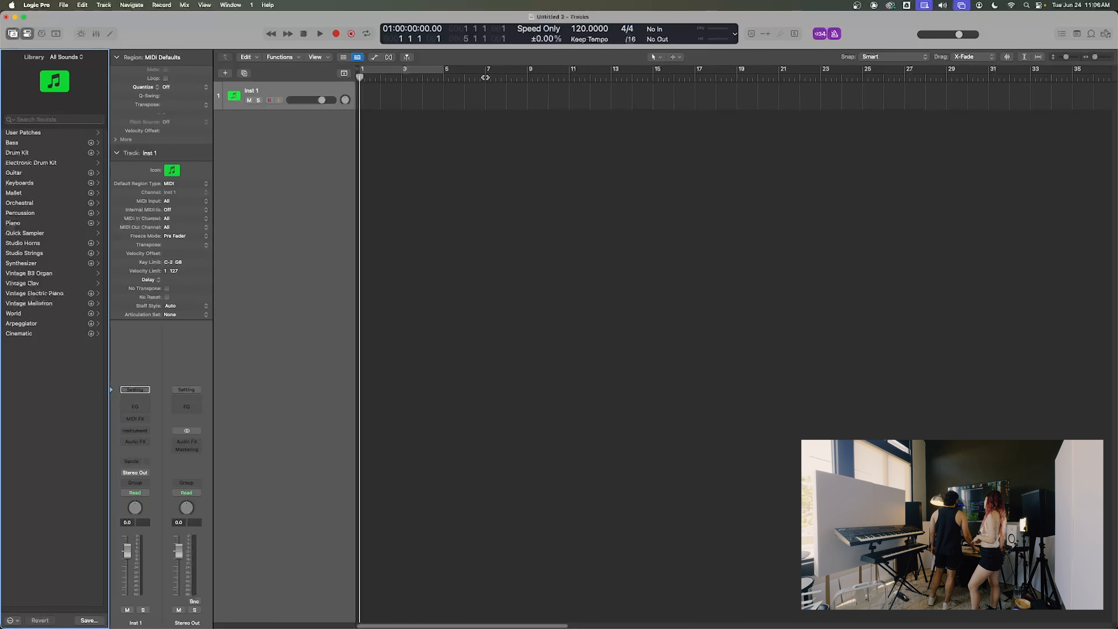
- Play the project from bar 1, set the tempo to 133 during playback and stop
{"action": "left_click_drag", "start_coordinate": [484, 78], "coordinate": [329, 75]}
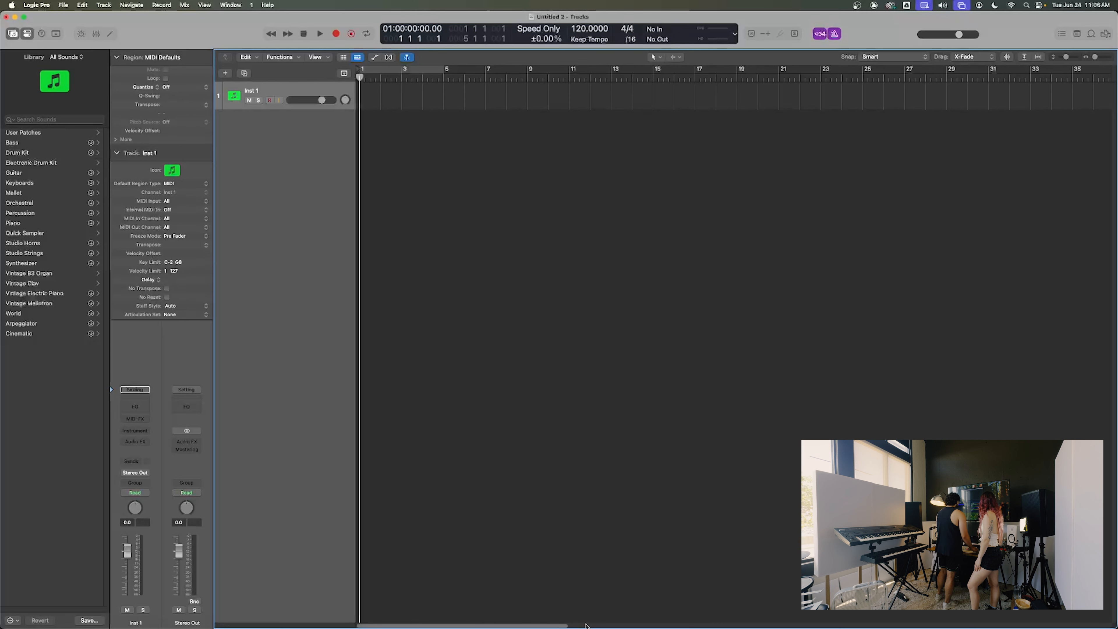
{"action": "key", "text": "space"}
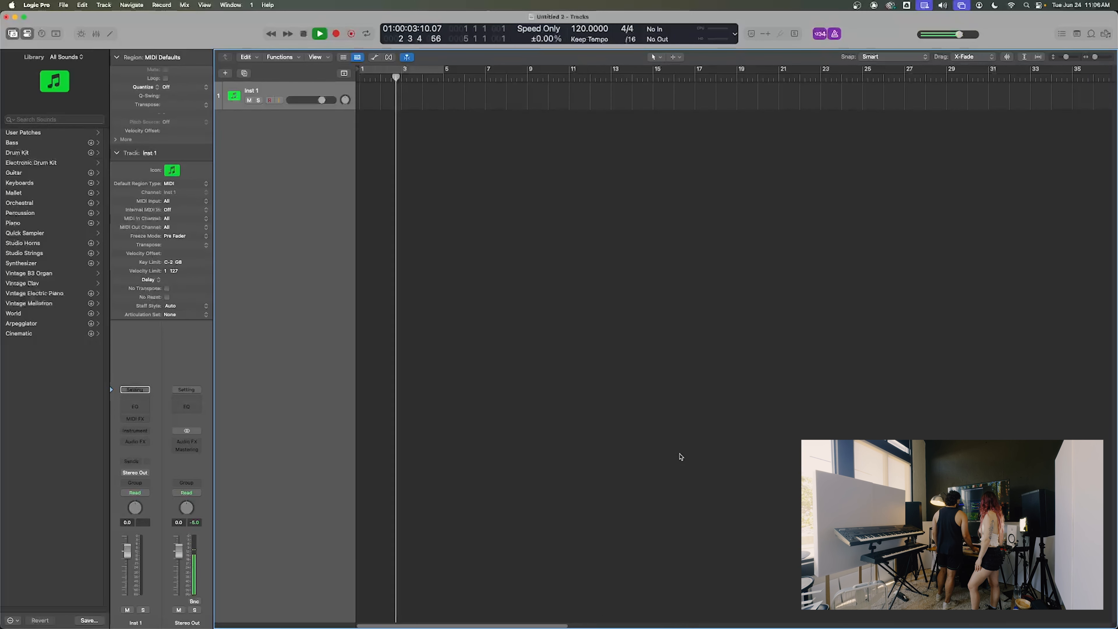
{"action": "mouse_move", "coordinate": [586, 29]}
{"action": "left_mouse_down"}
{"action": "mouse_move", "coordinate": [585, 13]}
{"action": "mouse_move", "coordinate": [585, 36]}
{"action": "left_mouse_up"}
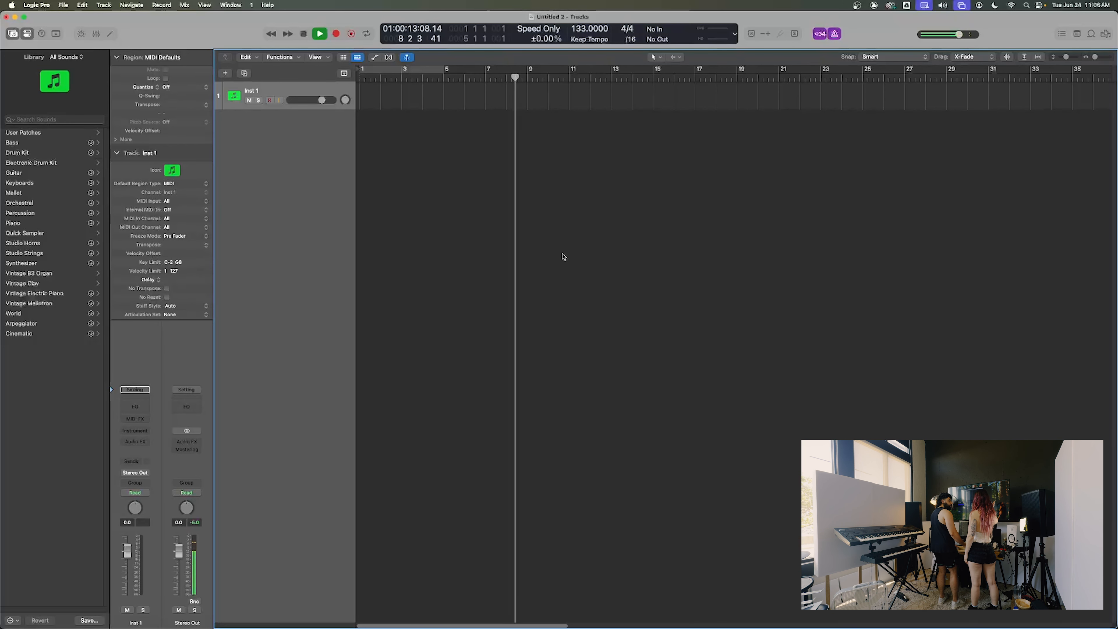
{"action": "key", "text": "space"}
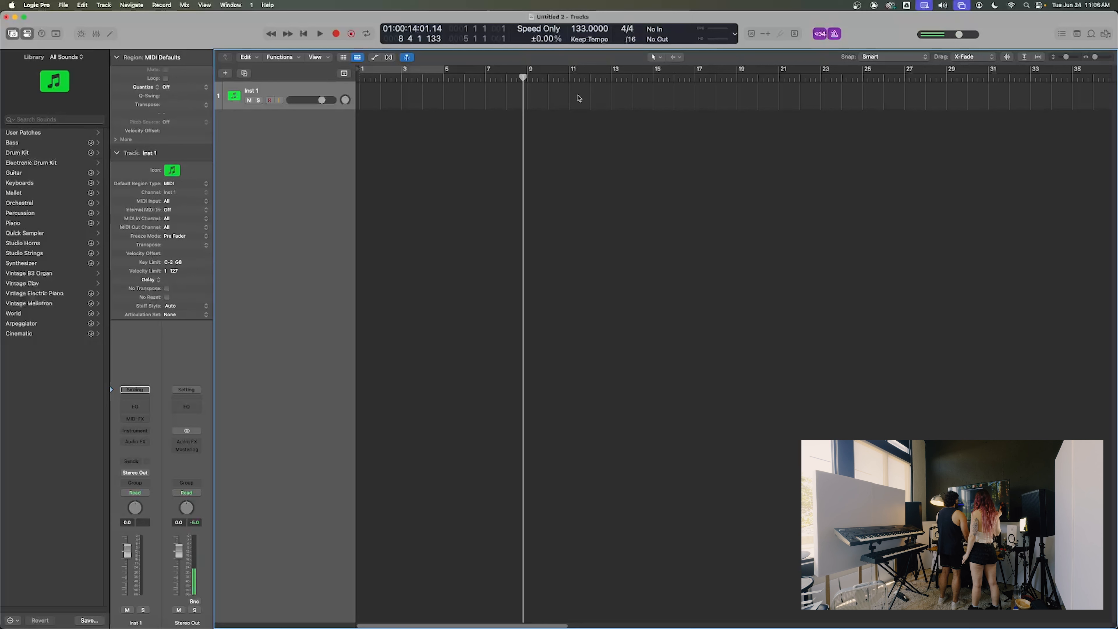
- Try lower tempos of 126 and 120, return the playhead to bar 1 and set the tempo to 121
{"action": "left_click_drag", "start_coordinate": [580, 29], "coordinate": [580, 43]}
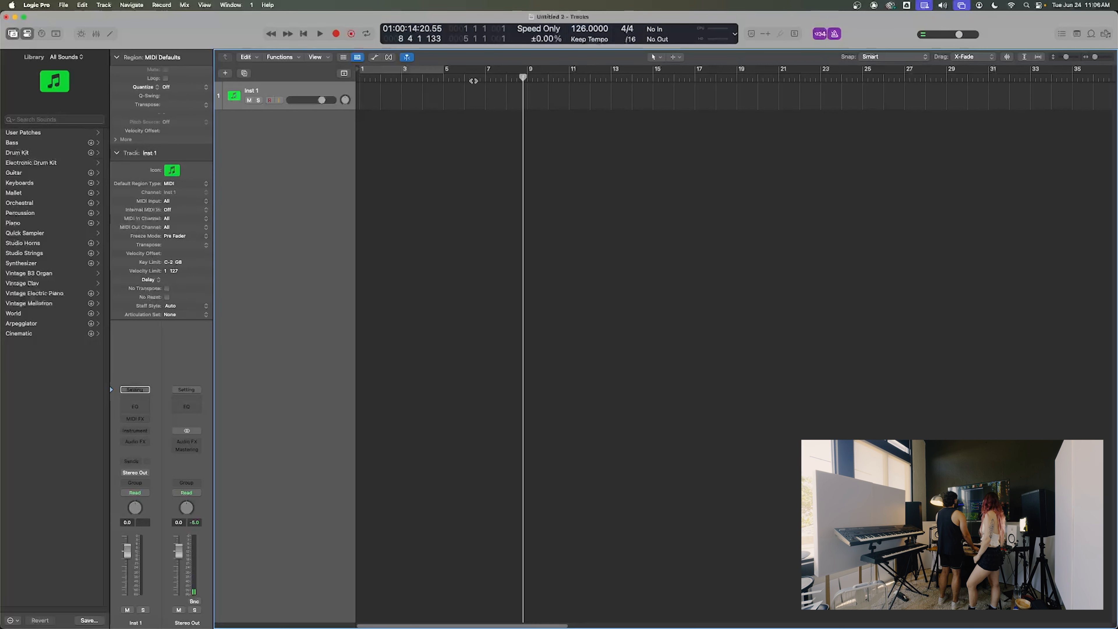
{"action": "left_click_drag", "start_coordinate": [448, 78], "coordinate": [325, 78]}
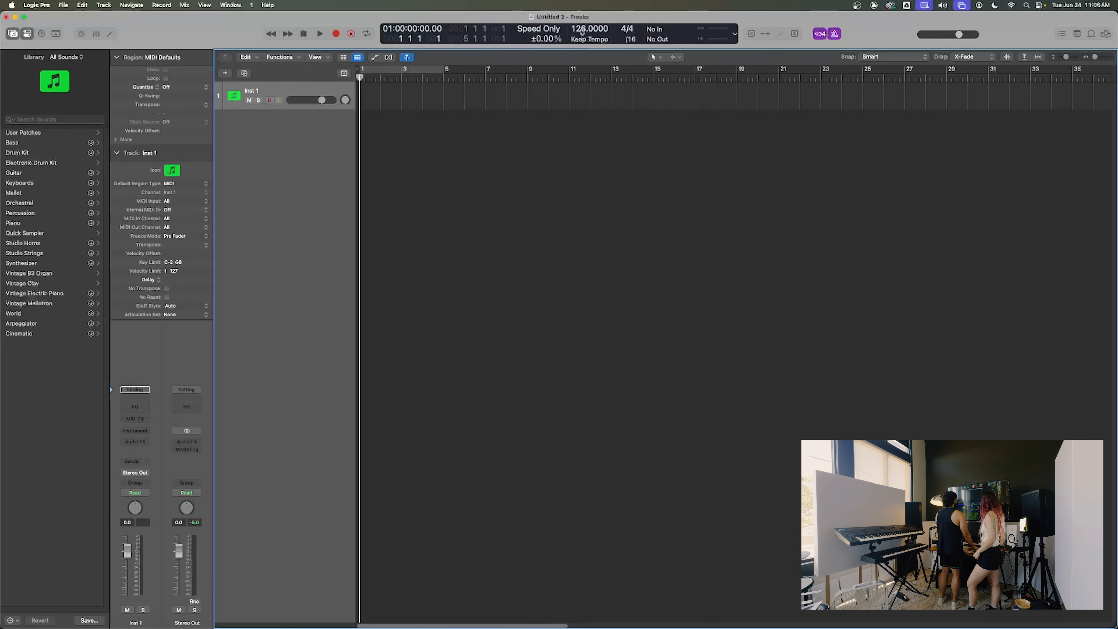
{"action": "left_click_drag", "start_coordinate": [582, 36], "coordinate": [582, 39]}
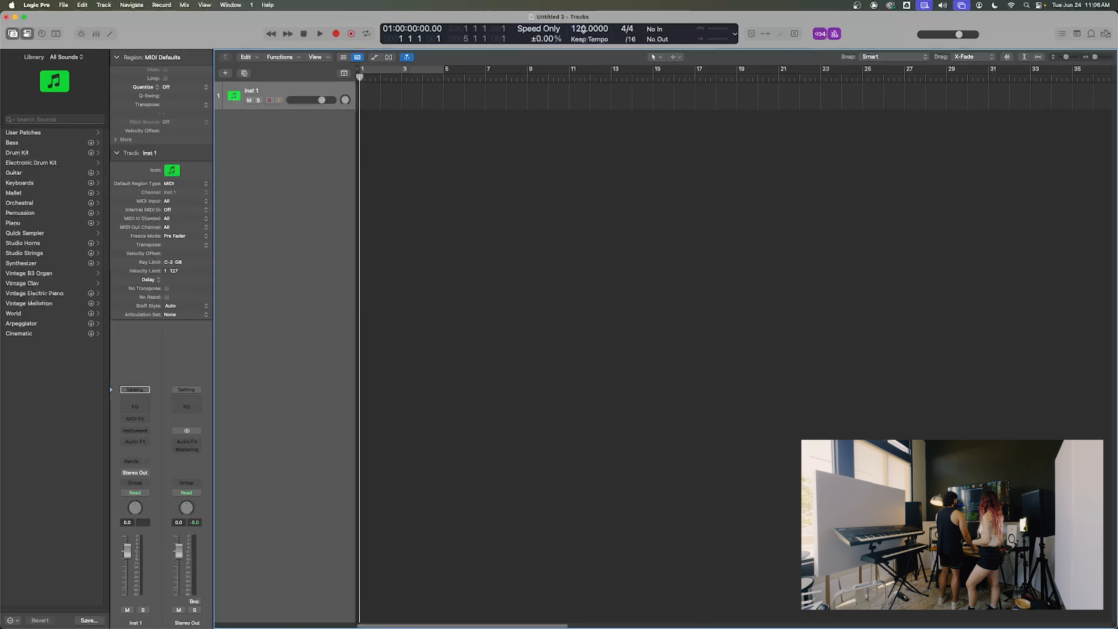
{"action": "left_click_drag", "start_coordinate": [585, 32], "coordinate": [584, 27]}
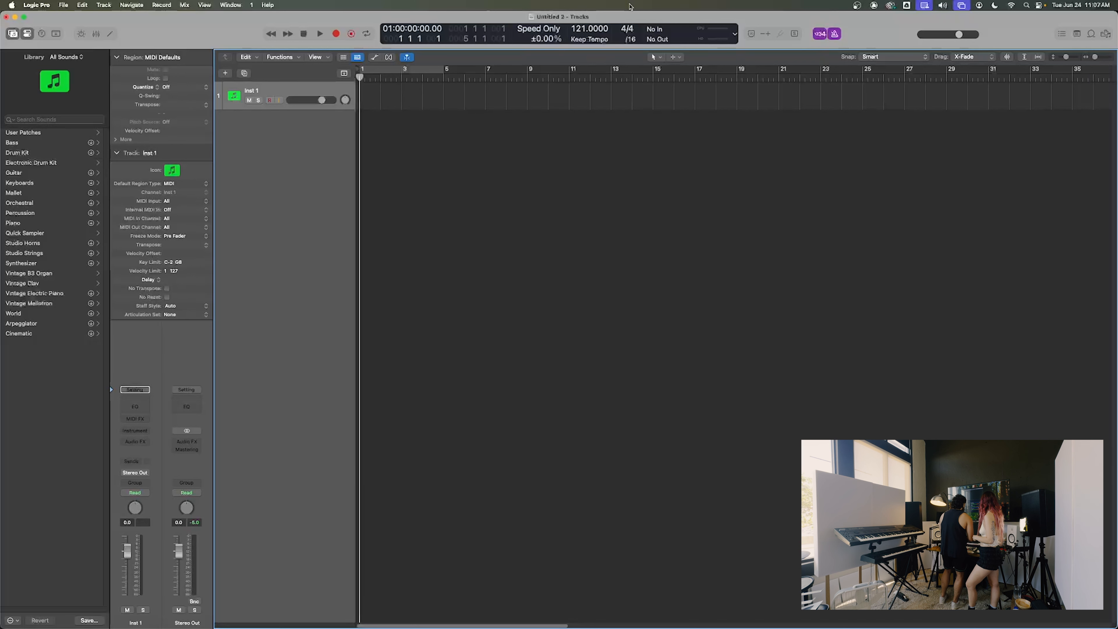
- Set the project tempo to 131 while the metronome plays, and audition it again from the start
{"action": "key", "text": "space"}
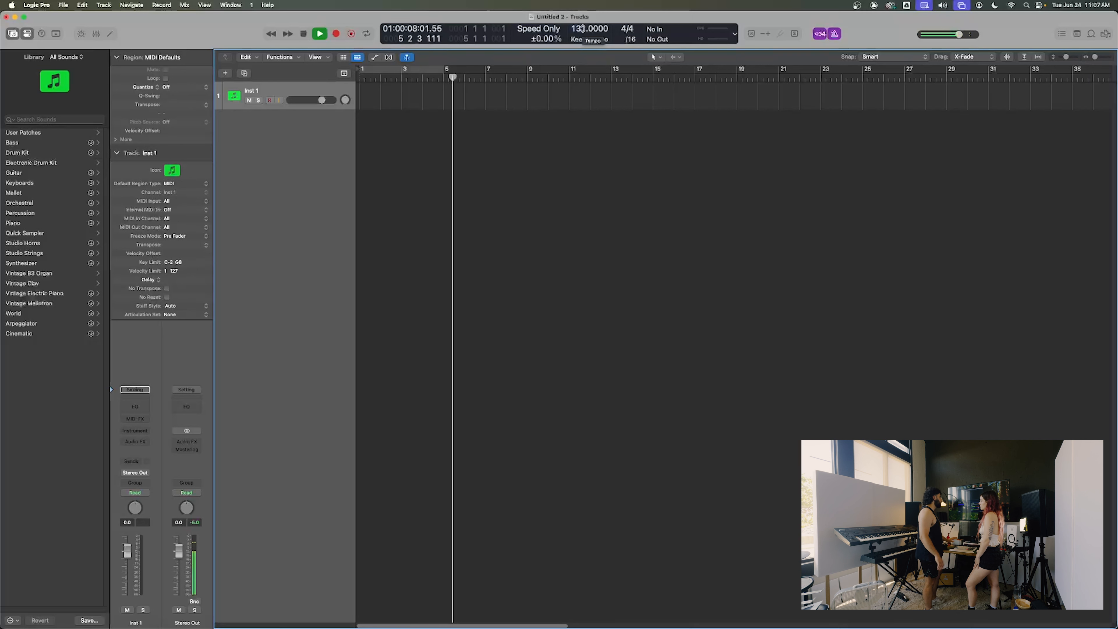
{"action": "key", "text": "space"}
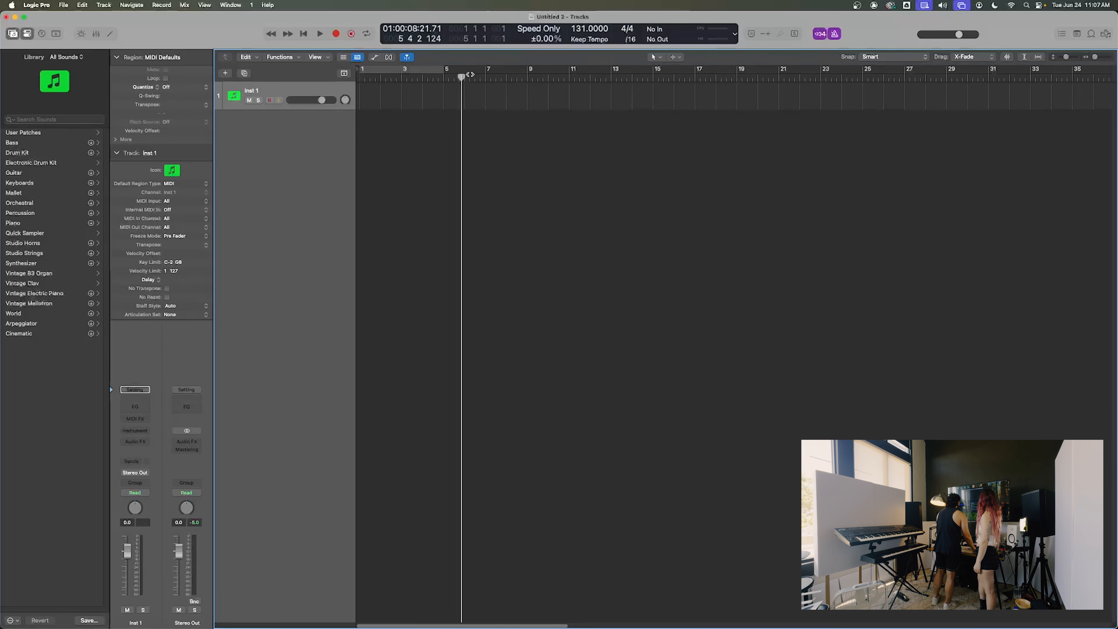
{"action": "key", "text": "Return"}
{"action": "key", "text": "space"}
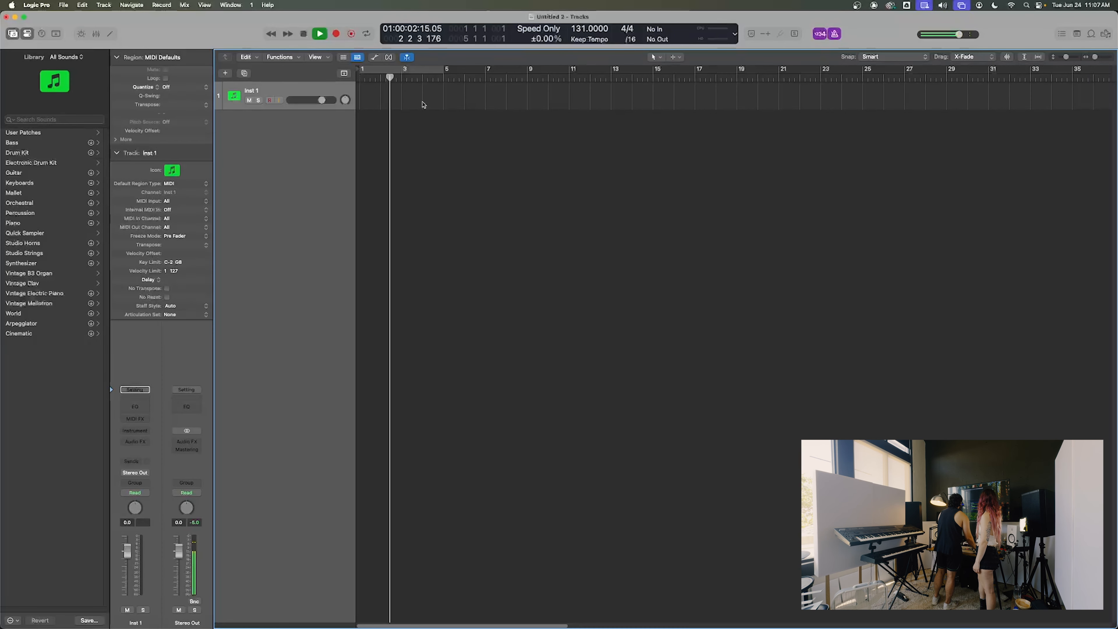
{"action": "key", "text": "space"}
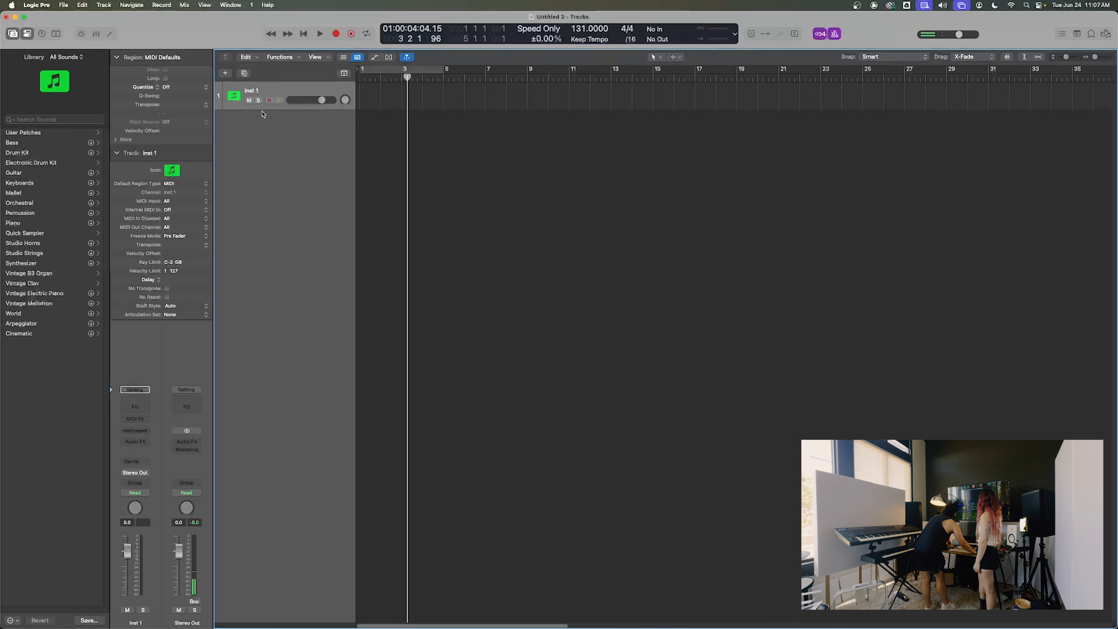
- Add a second Software Instrument track with an Empty Channel Strip, then select the first track
{"action": "left_click", "coordinate": [225, 73]}
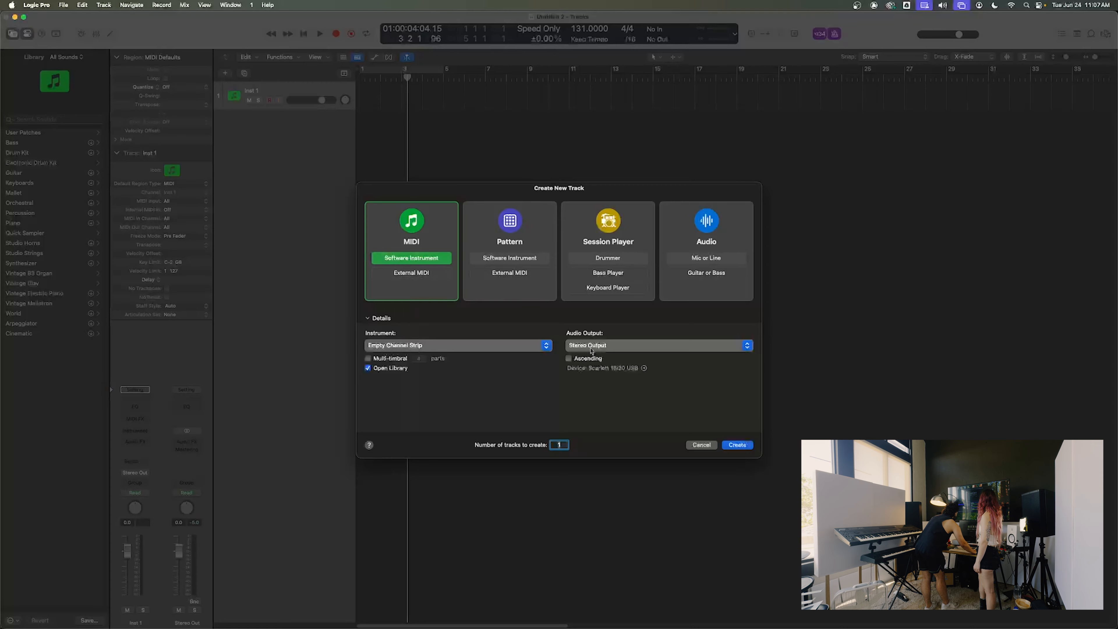
{"action": "left_click", "coordinate": [733, 446]}
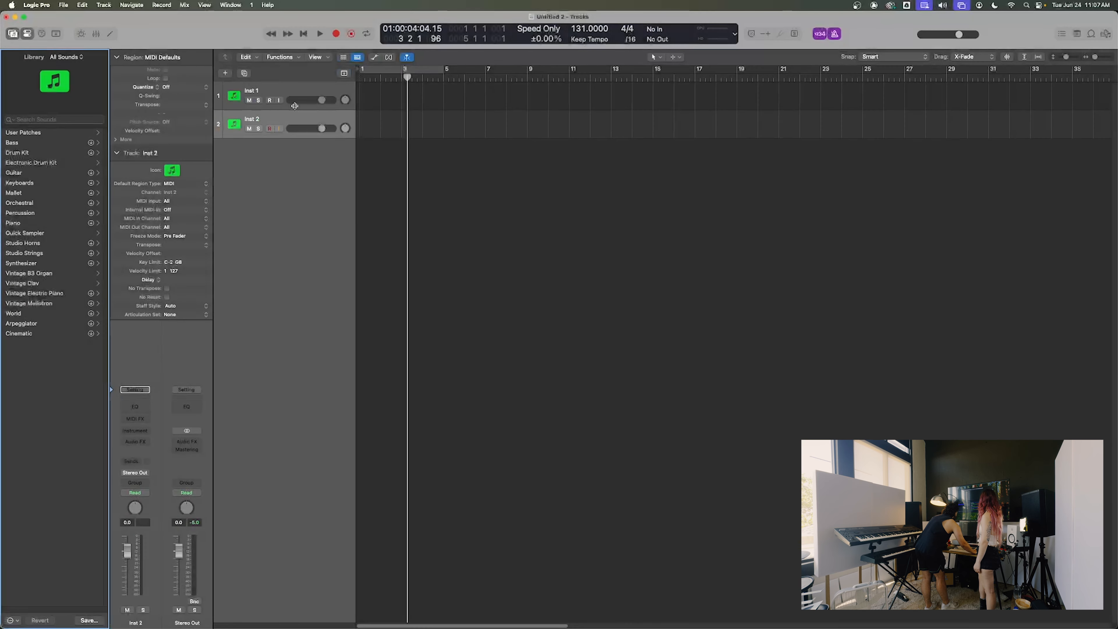
{"action": "left_click", "coordinate": [294, 95]}
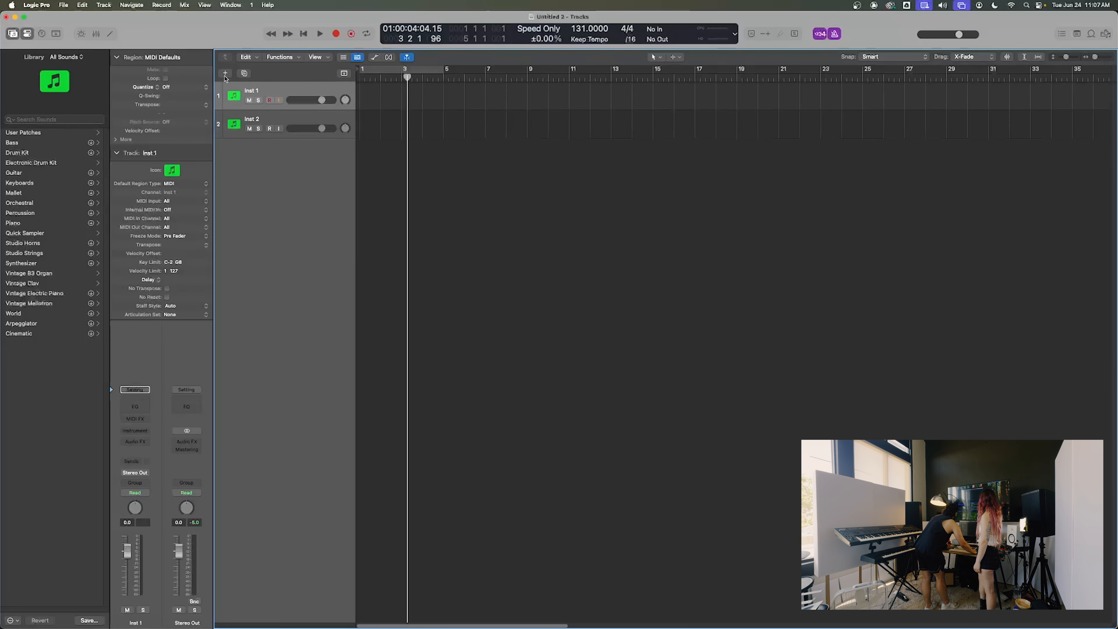
- Add one Audio track of the Mic or Line type
{"action": "left_click", "coordinate": [226, 74]}
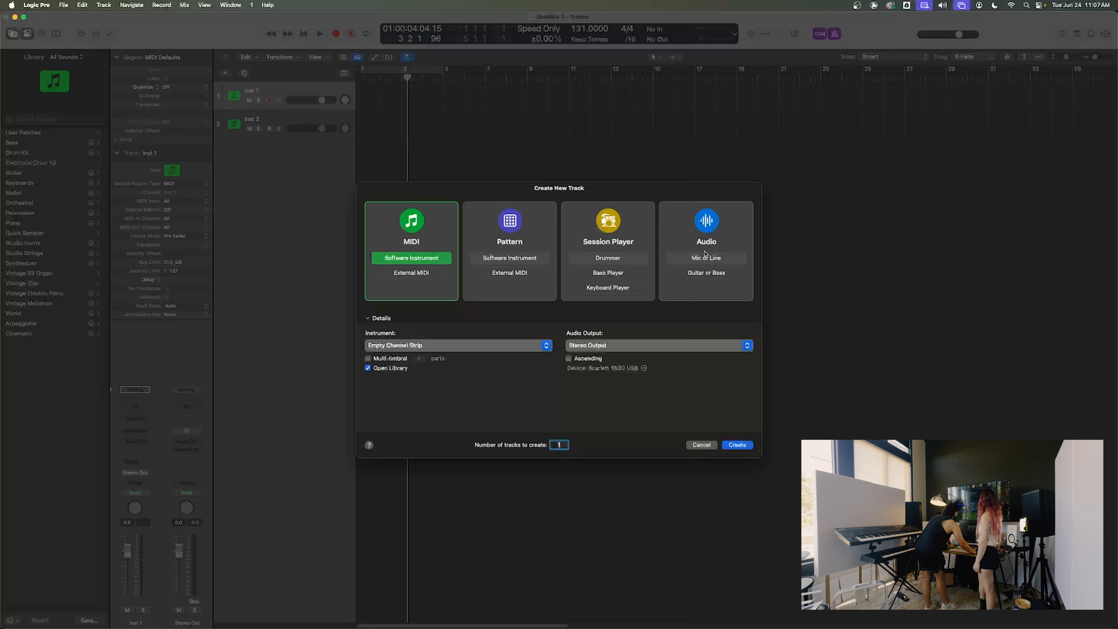
{"action": "left_click", "coordinate": [705, 258]}
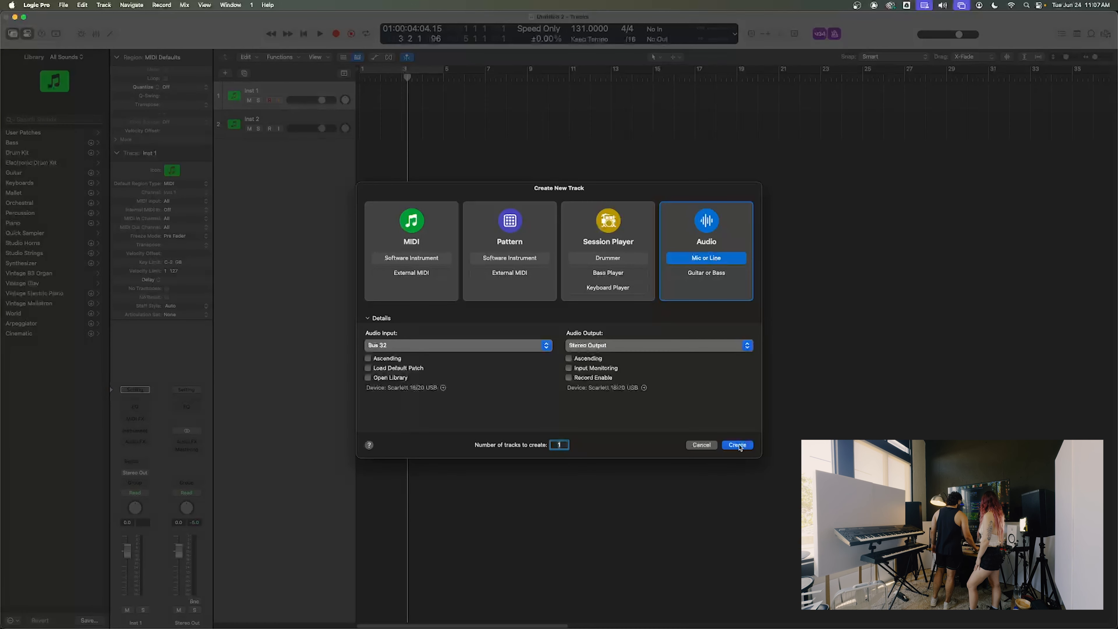
{"action": "key", "text": "Return"}
- Rename the new audio track with the singer's first name followed by "voice"
{"action": "left_click_drag", "start_coordinate": [259, 121], "coordinate": [261, 149]}
{"action": "double_click", "coordinate": [262, 149]}
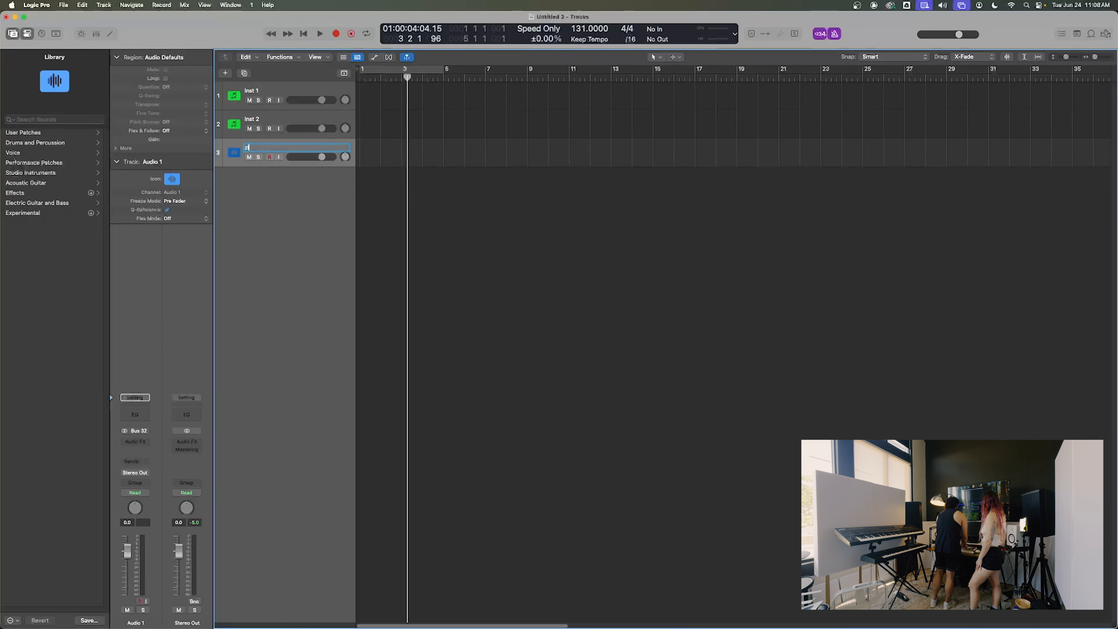
{"action": "type", "text": "voz"}
{"action": "type", "text": "y's voice"}
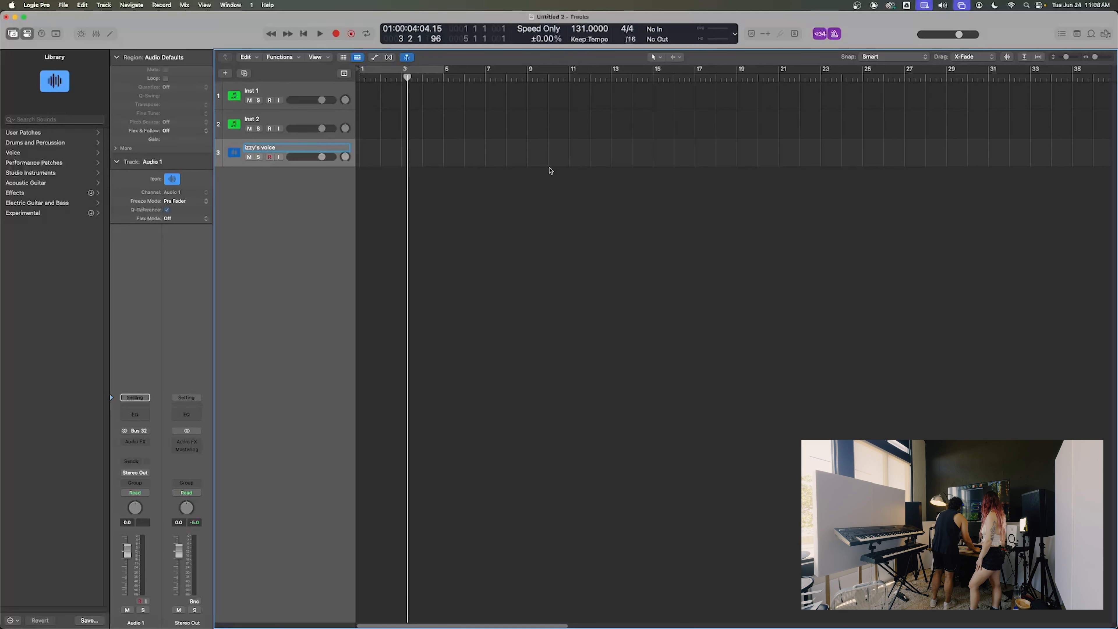
{"action": "key", "text": "Return"}
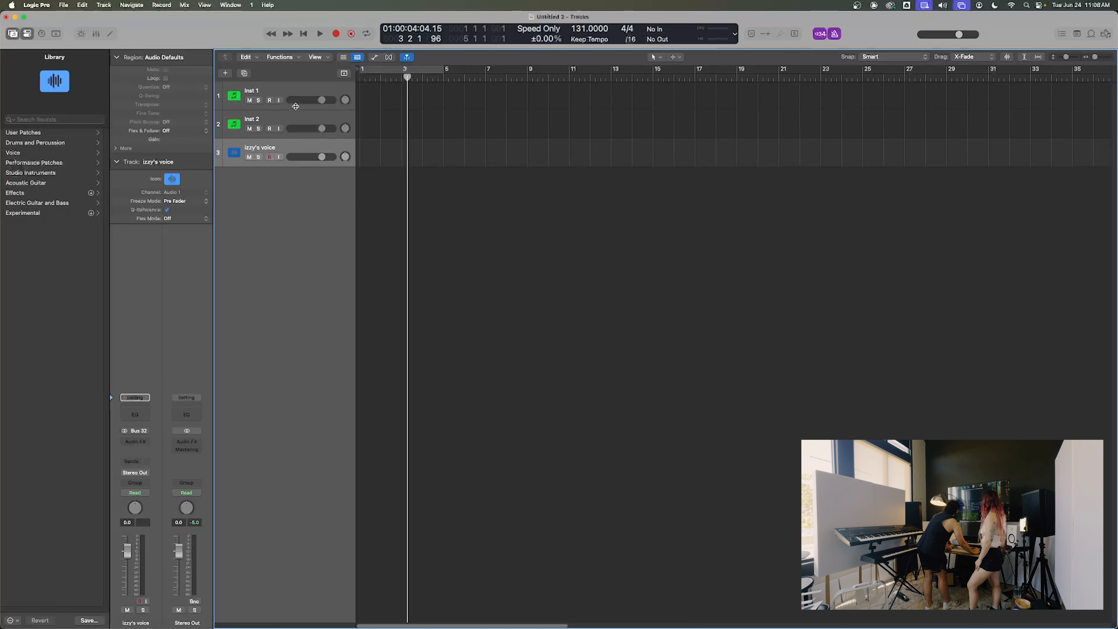
- Delete the renamed audio track, leaving the two instrument tracks
{"action": "left_click", "coordinate": [297, 120]}
{"action": "left_click", "coordinate": [297, 147]}
{"action": "key", "text": "super+BackSpace"}
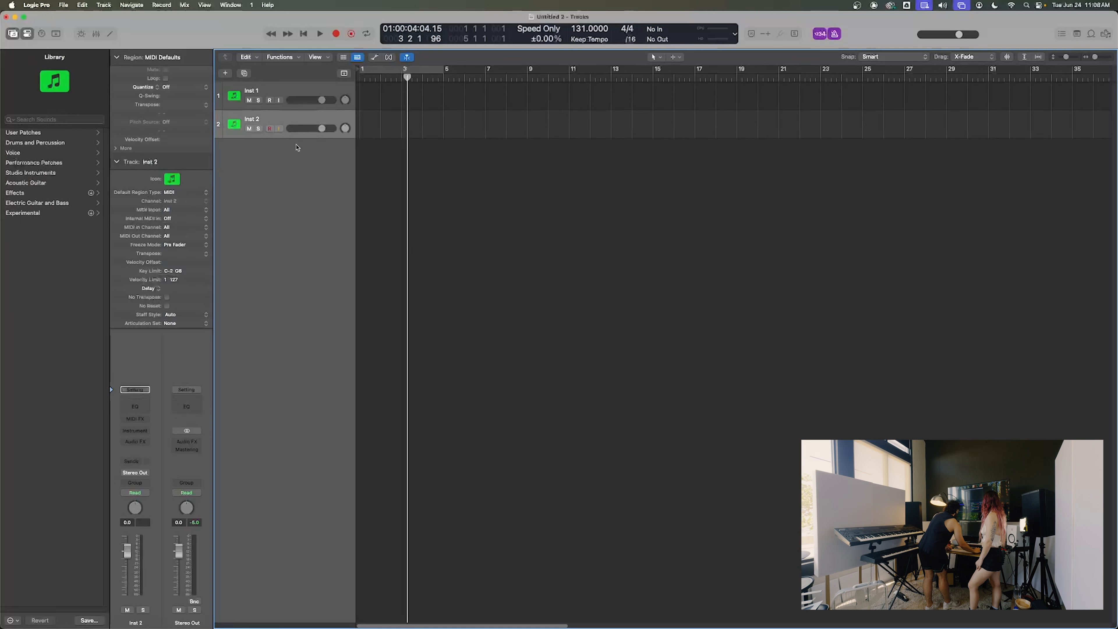
- Add one Mic or Line audio track below the two instrument tracks, with Input 1 as its audio input
{"action": "left_click", "coordinate": [291, 93]}
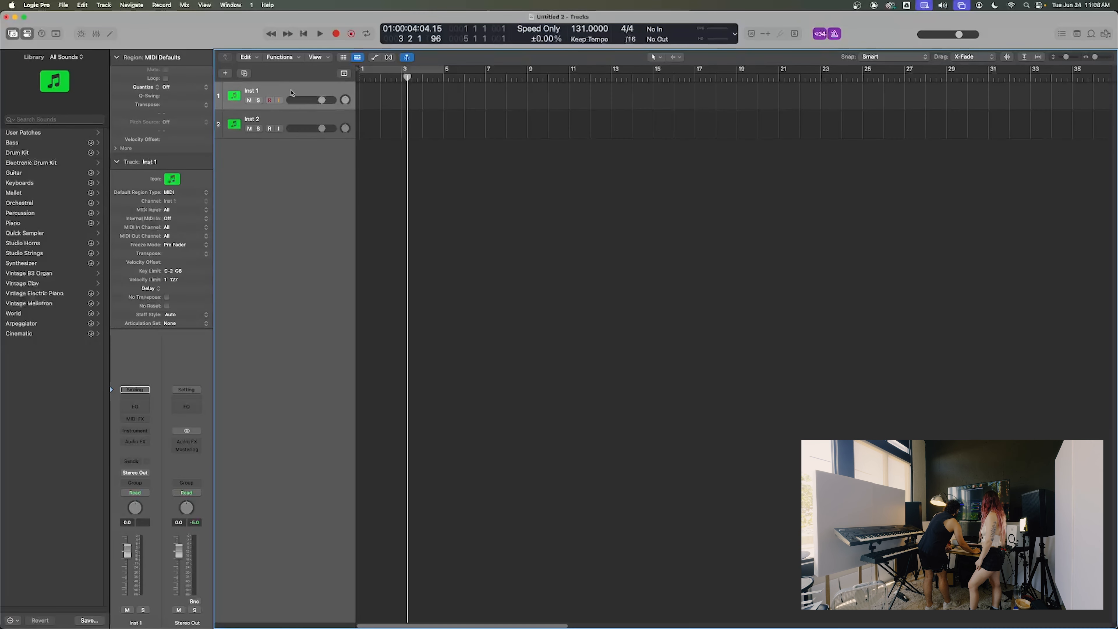
{"action": "left_click", "coordinate": [292, 119]}
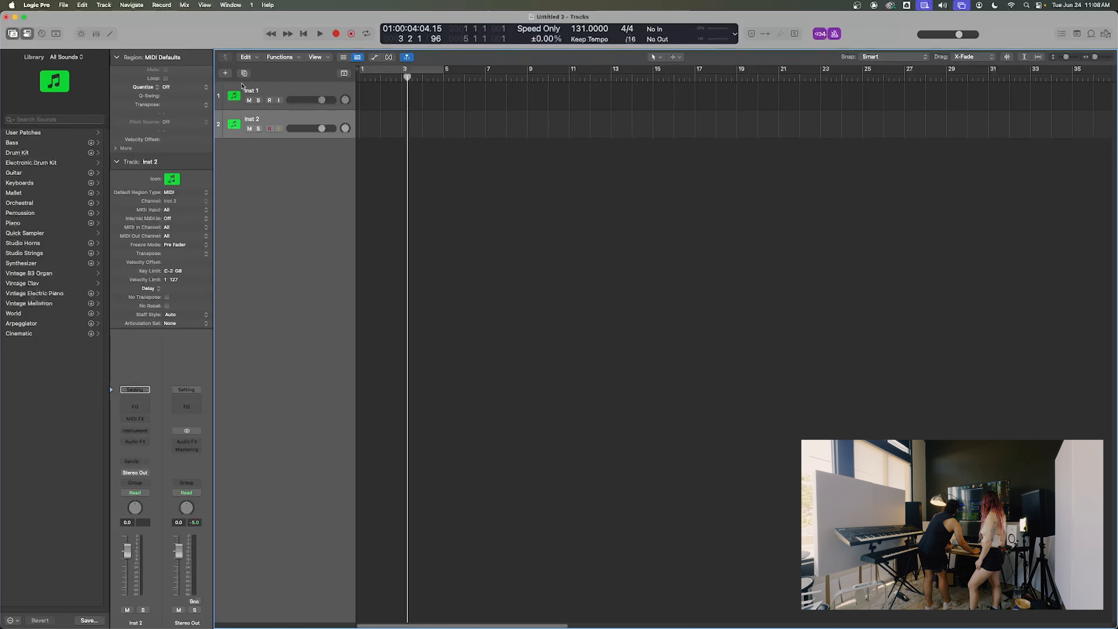
{"action": "left_click", "coordinate": [226, 73]}
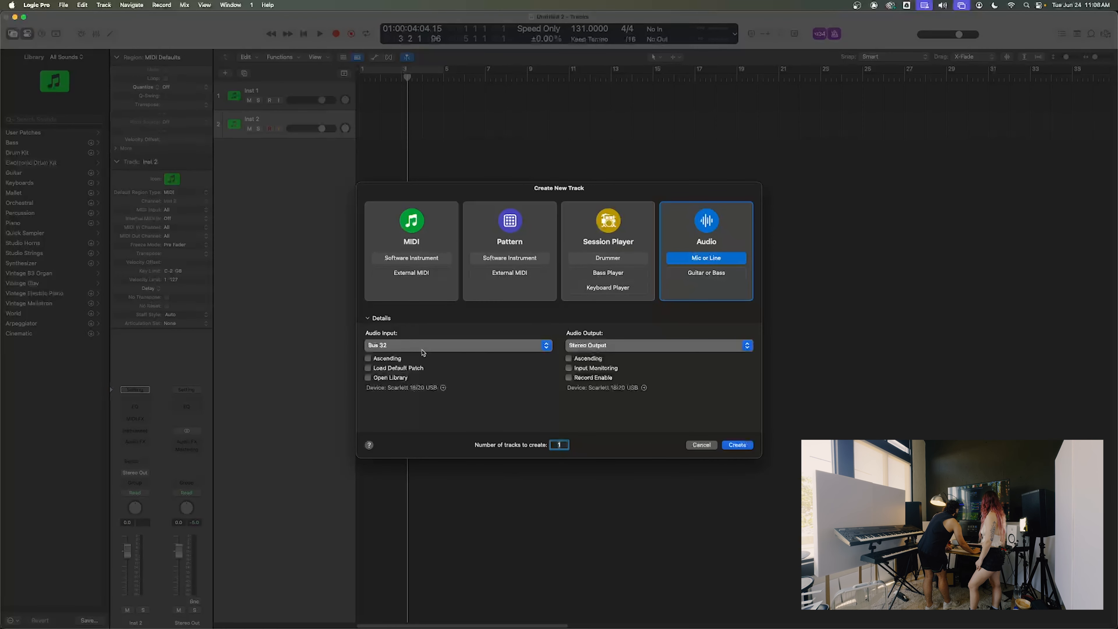
{"action": "left_click", "coordinate": [397, 344]}
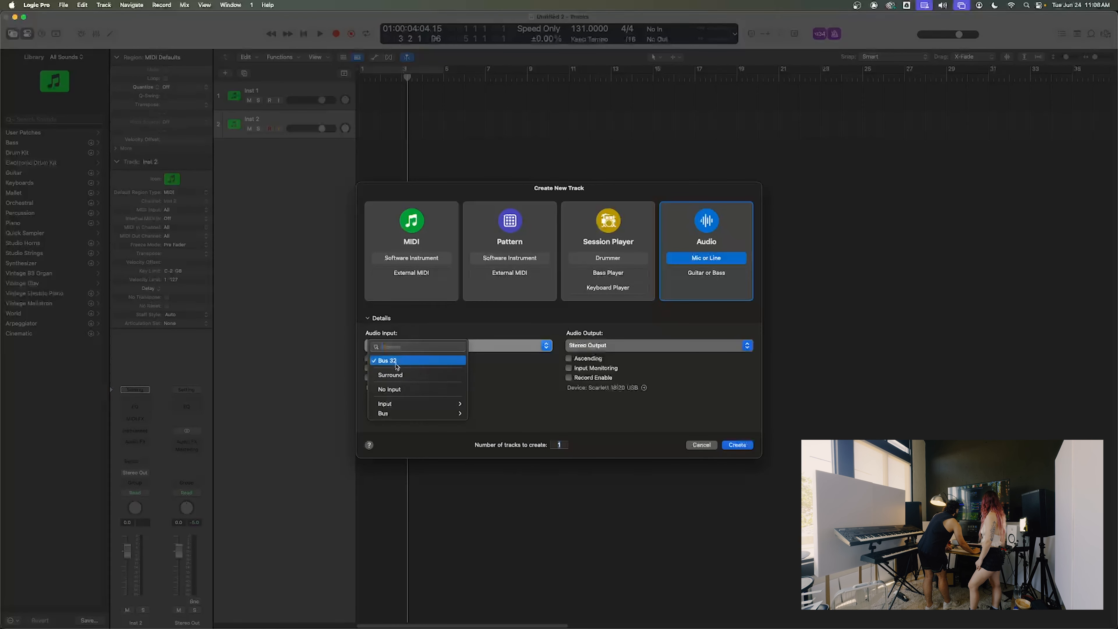
{"action": "mouse_move", "coordinate": [457, 404]}
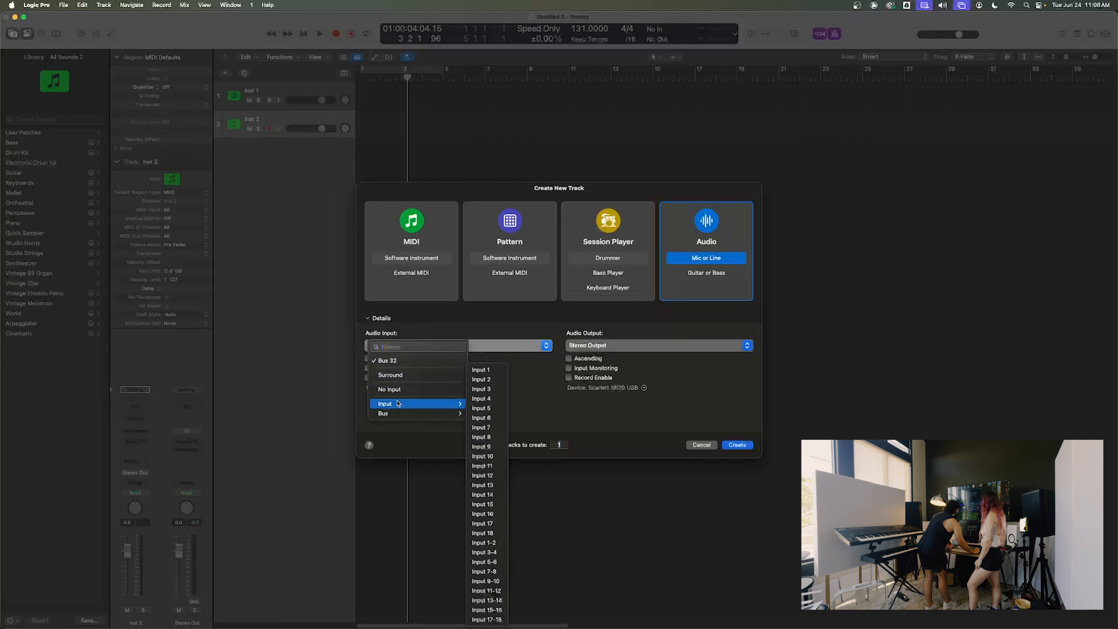
{"action": "left_click", "coordinate": [487, 371]}
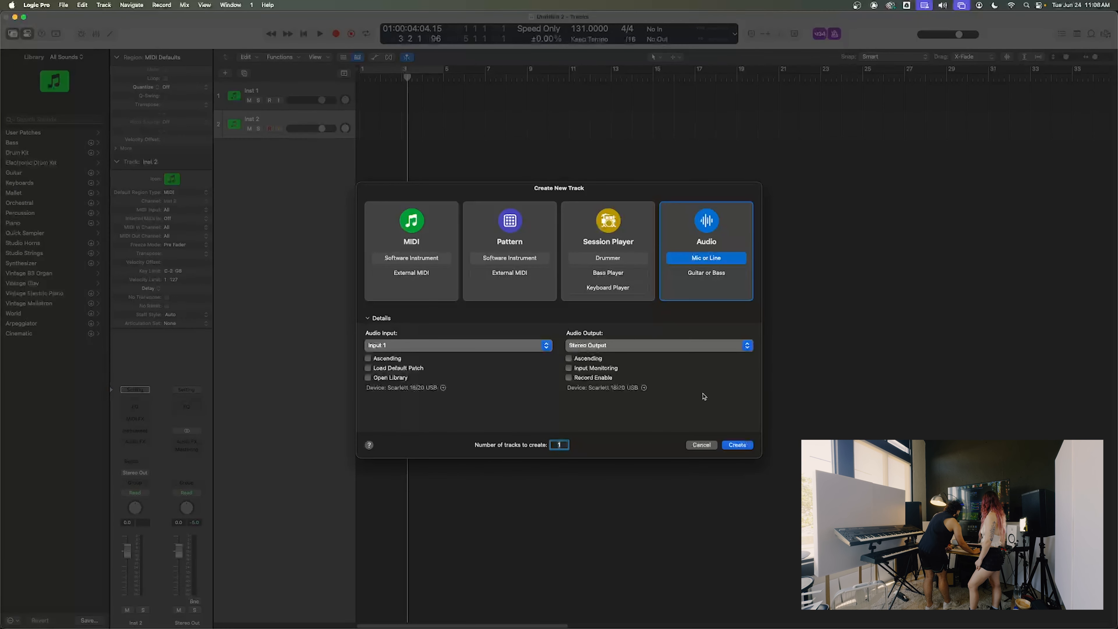
{"action": "left_click", "coordinate": [745, 447]}
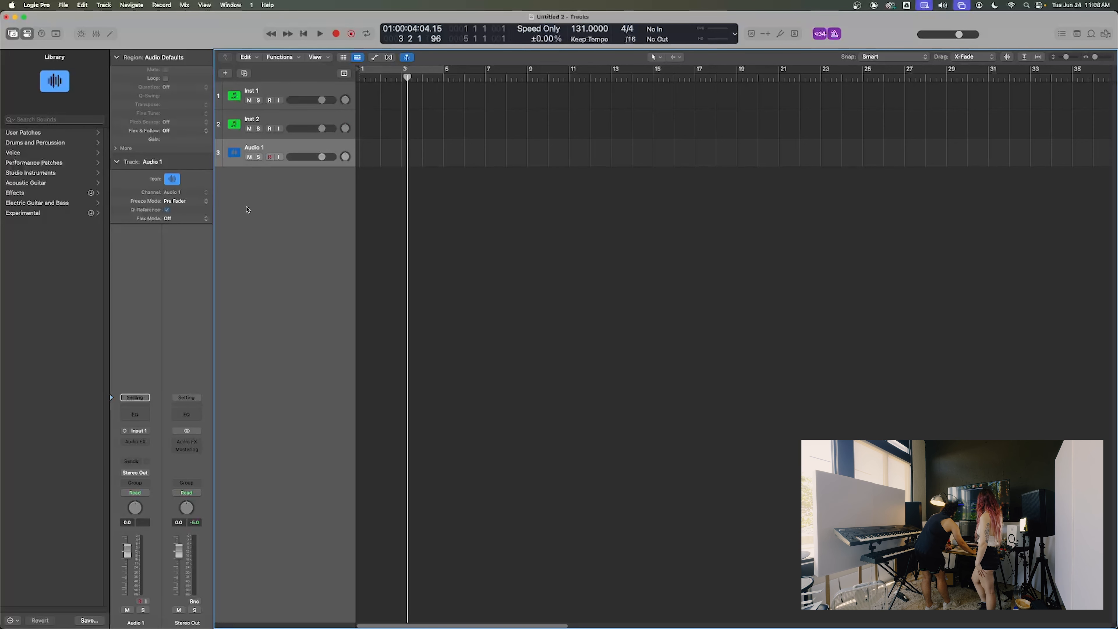
- Rename the new audio track with the singer's first name in possessive form followed by "voice"
{"action": "double_click", "coordinate": [261, 148]}
{"action": "type", "text": "izzy"}
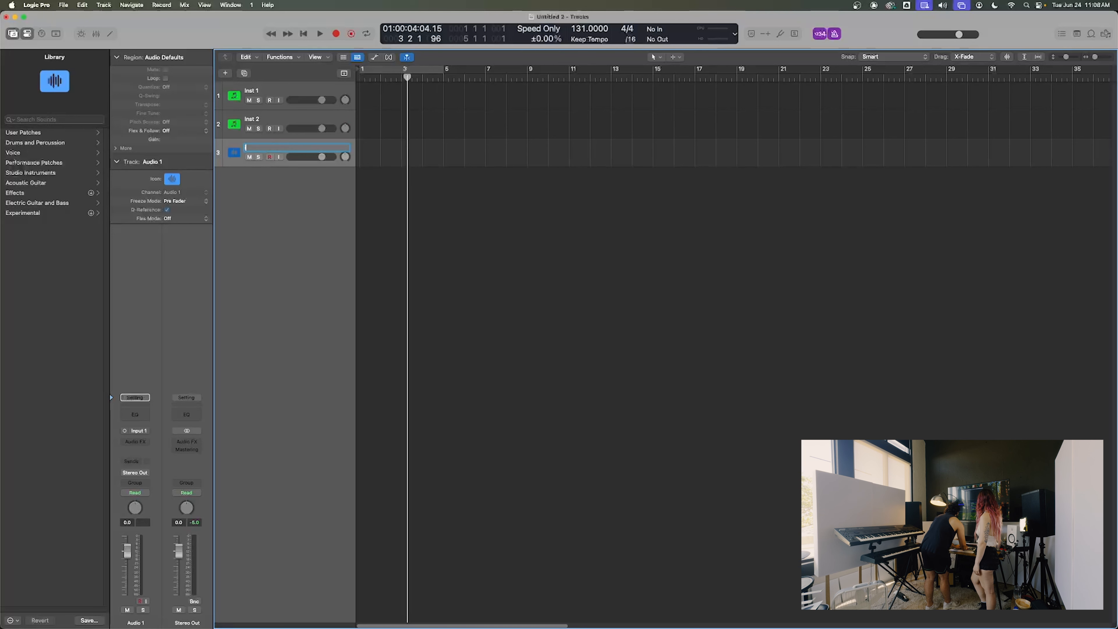
{"action": "key", "text": "BackSpace"}
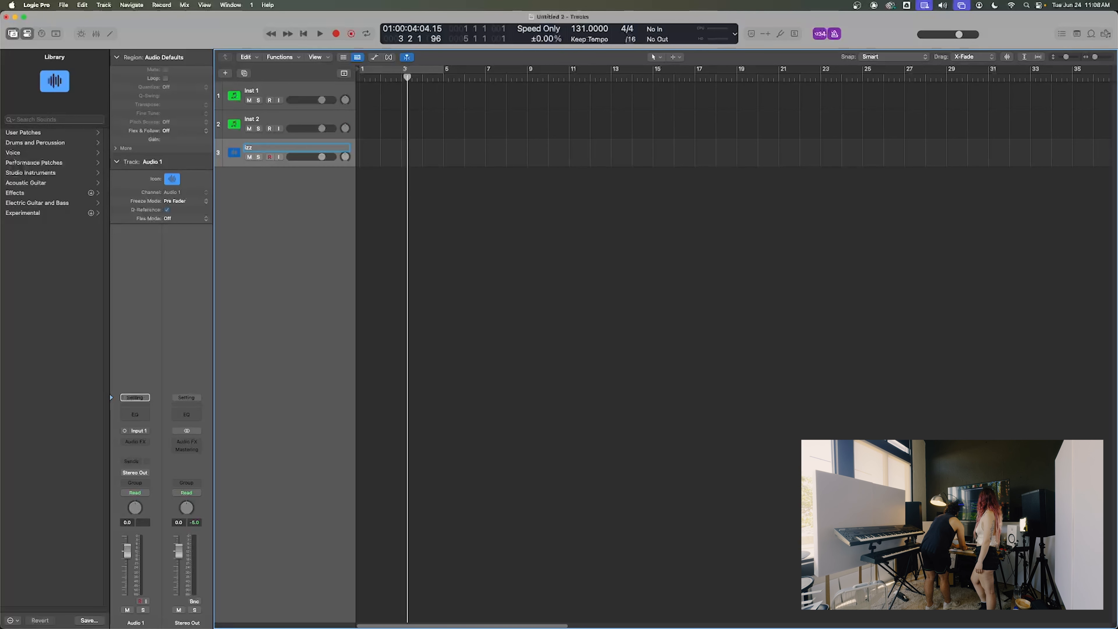
{"action": "type", "text": "y's voice"}
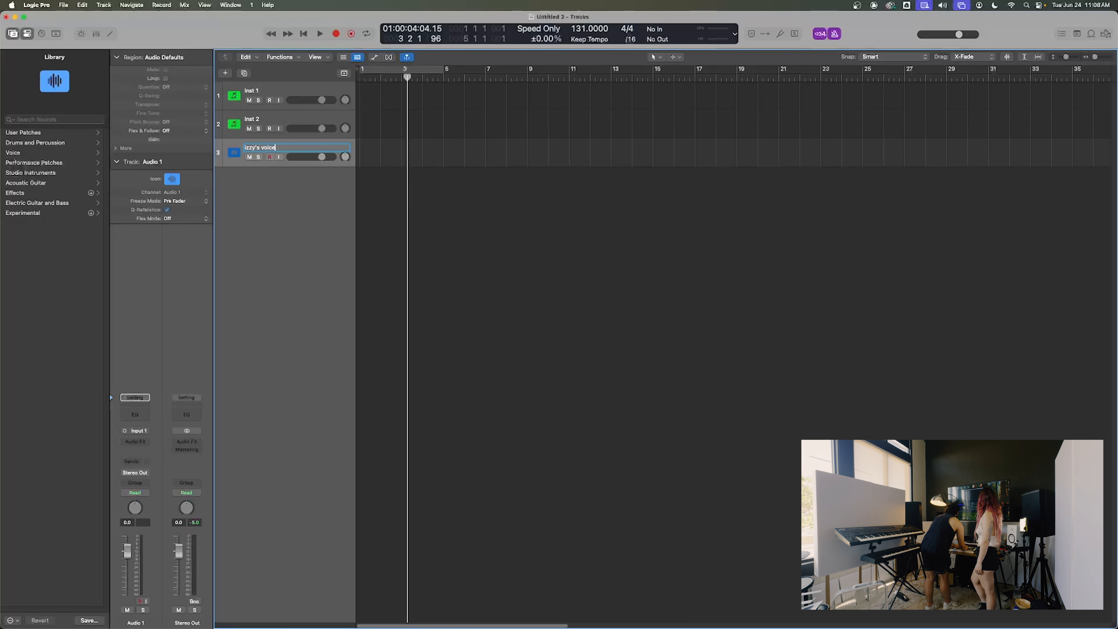
{"action": "key", "text": "Return"}
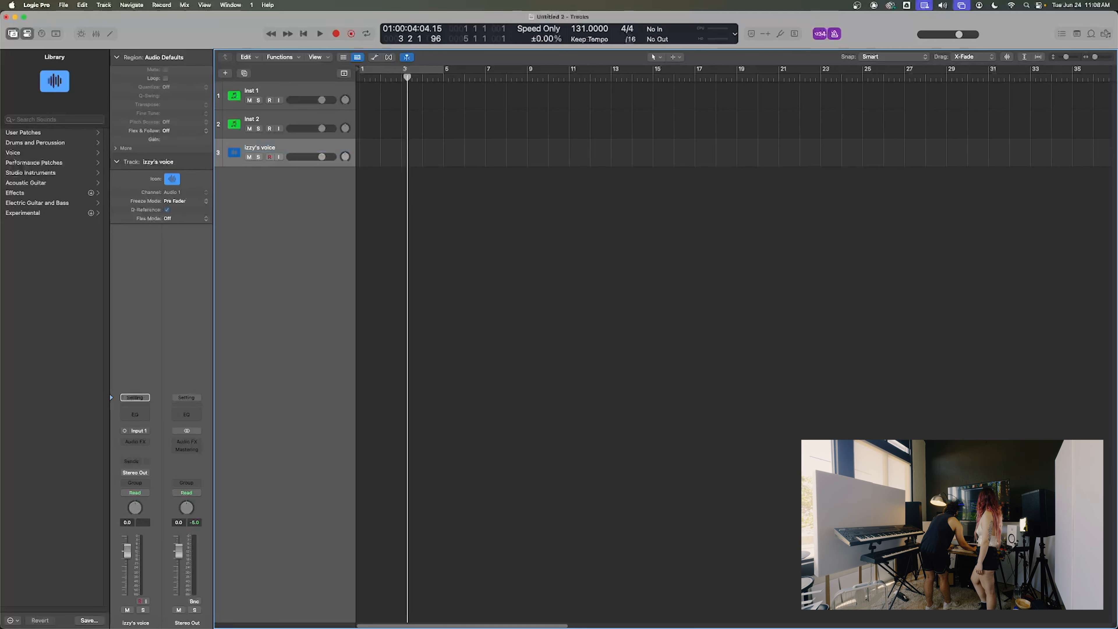
- Select the first instrument track and collapse the Region and Track sections of the inspector
{"action": "left_click", "coordinate": [297, 89]}
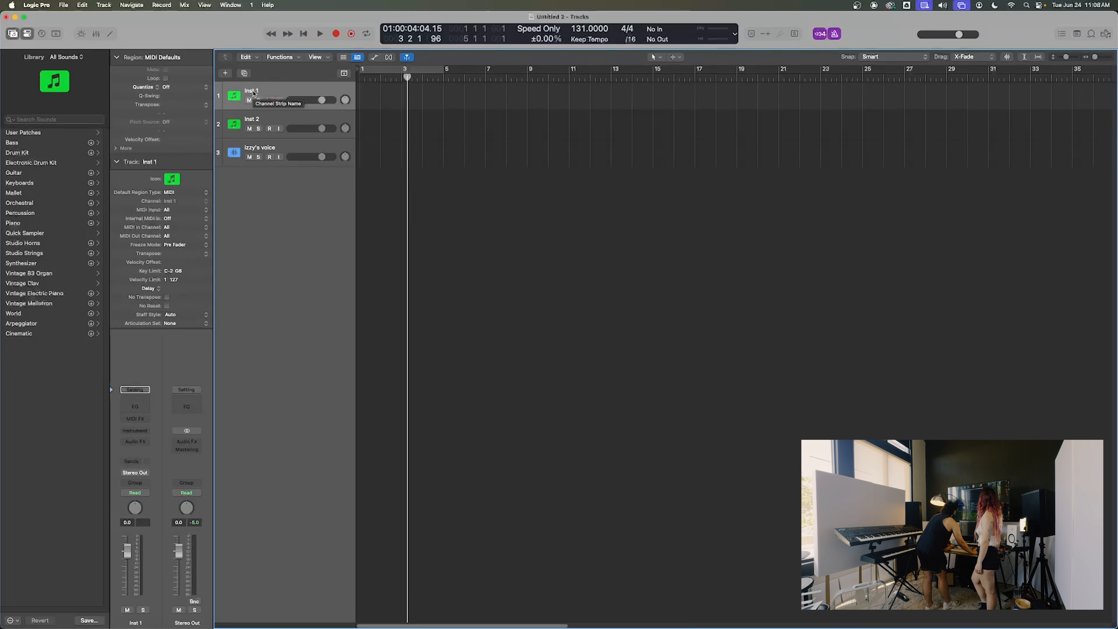
{"action": "left_click", "coordinate": [279, 133]}
{"action": "left_click", "coordinate": [274, 150]}
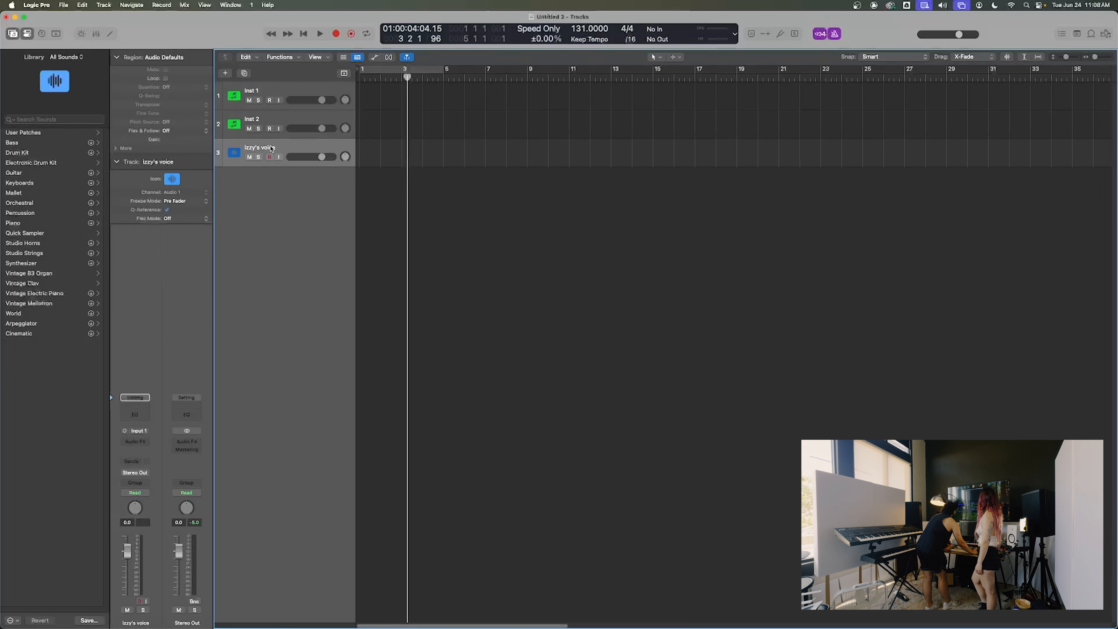
{"action": "left_click", "coordinate": [268, 93]}
{"action": "left_click", "coordinate": [117, 58]}
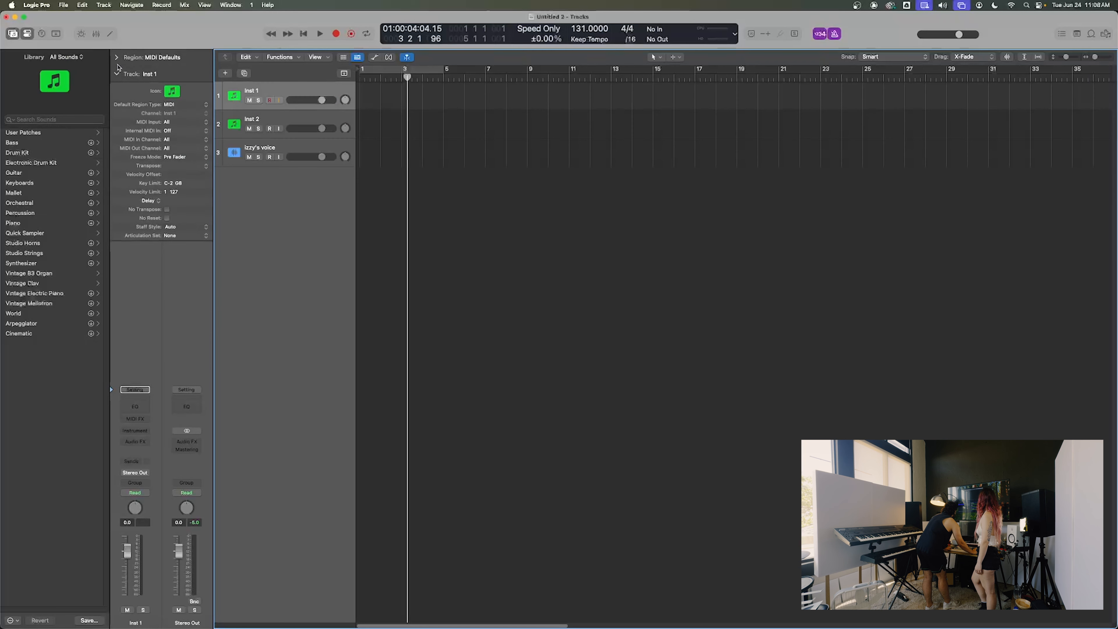
{"action": "left_click", "coordinate": [117, 73]}
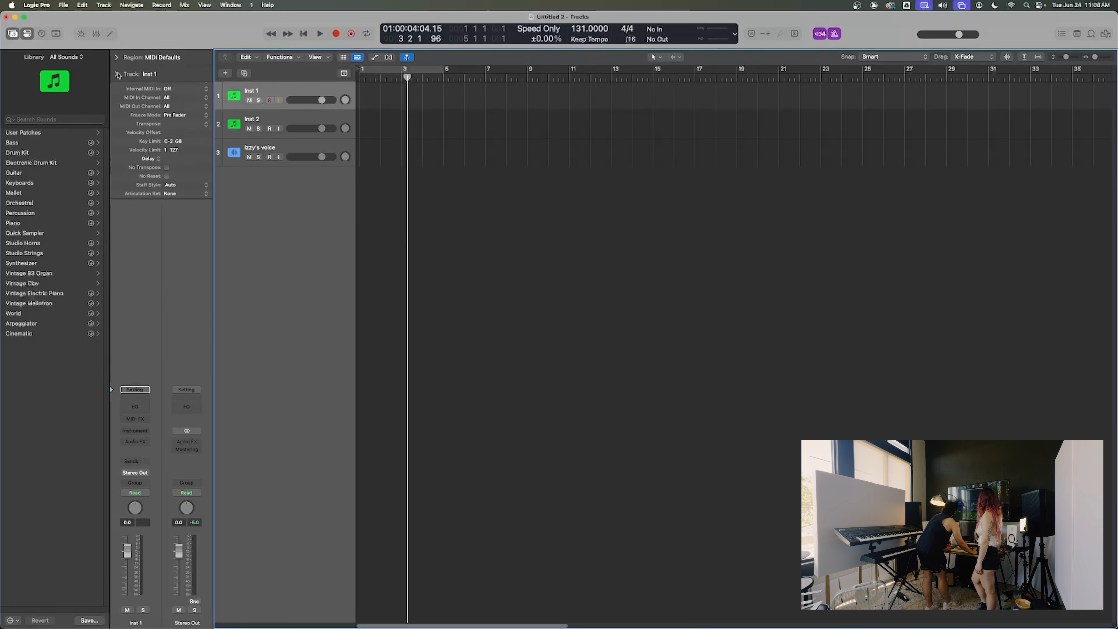
- Hide the Library and the inspector so only the tracks area is shown
{"action": "left_click", "coordinate": [13, 37]}
{"action": "left_click", "coordinate": [28, 36]}
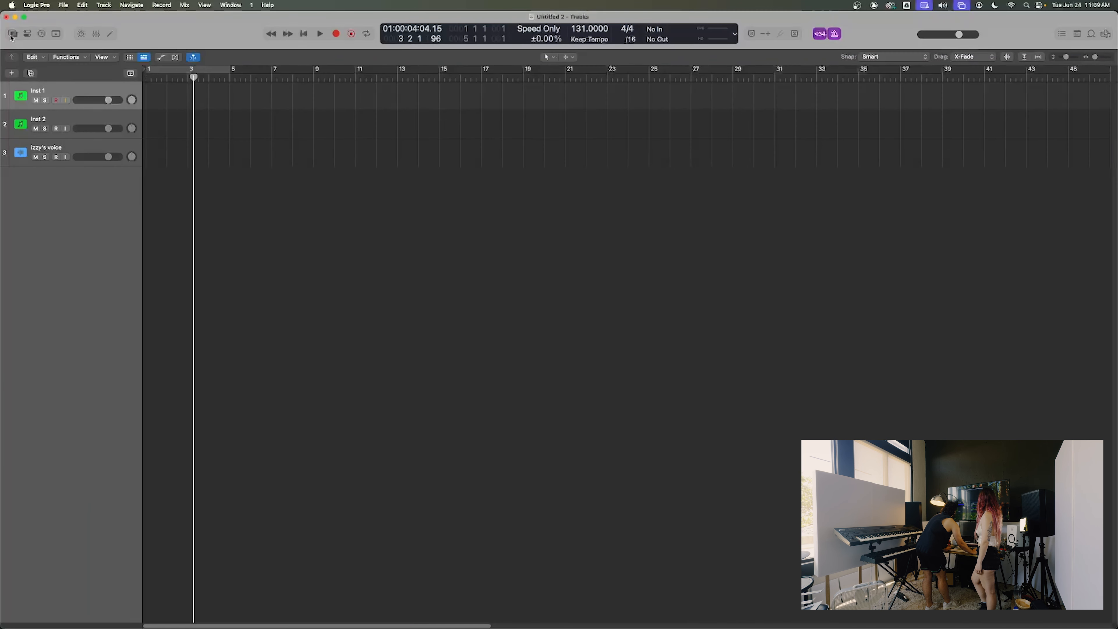
{"action": "left_click", "coordinate": [29, 35]}
{"action": "left_click", "coordinate": [28, 35]}
{"action": "left_click", "coordinate": [28, 36]}
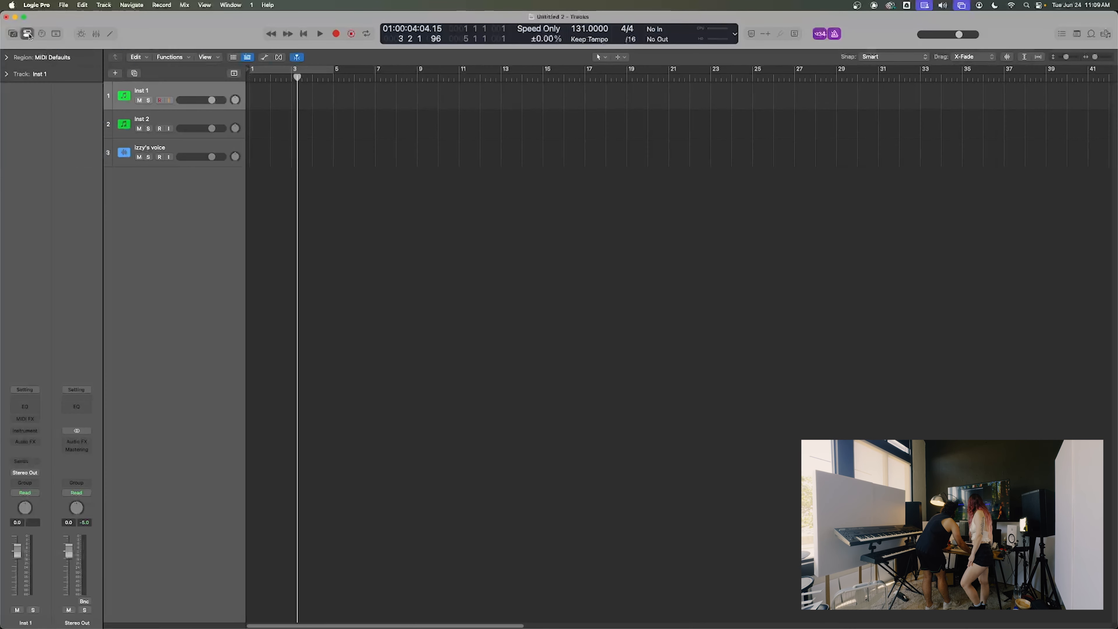
{"action": "left_click", "coordinate": [29, 35]}
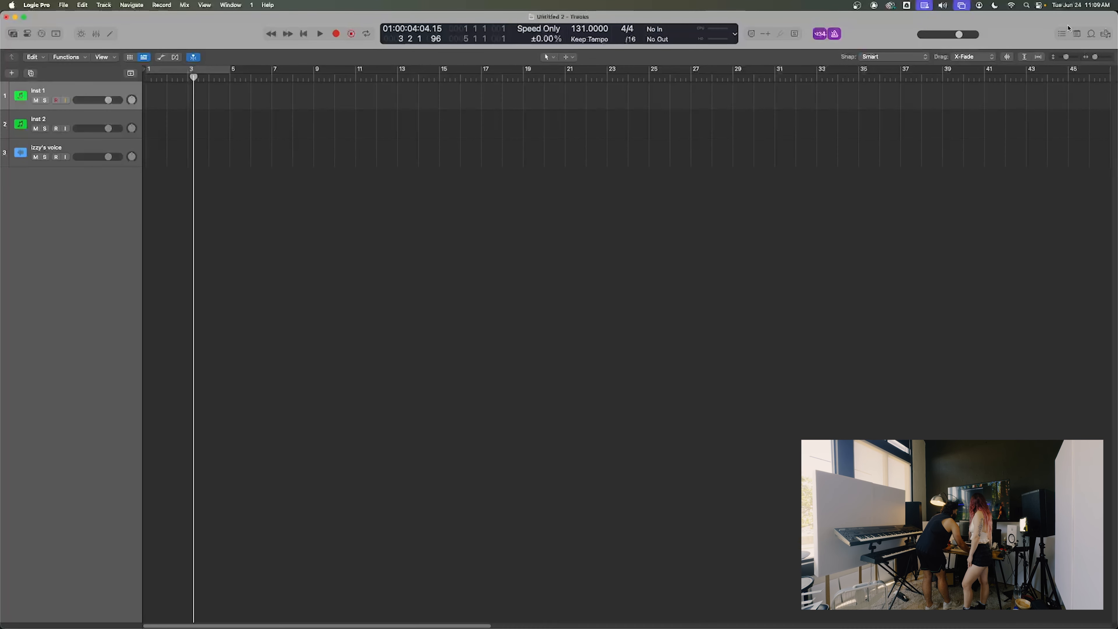
- Briefly view the List Editors, Loop Browser and media Browsers, hiding each one again
{"action": "left_click", "coordinate": [1063, 33]}
{"action": "left_click", "coordinate": [1063, 33]}
{"action": "left_click", "coordinate": [1088, 34]}
{"action": "left_click", "coordinate": [1088, 34]}
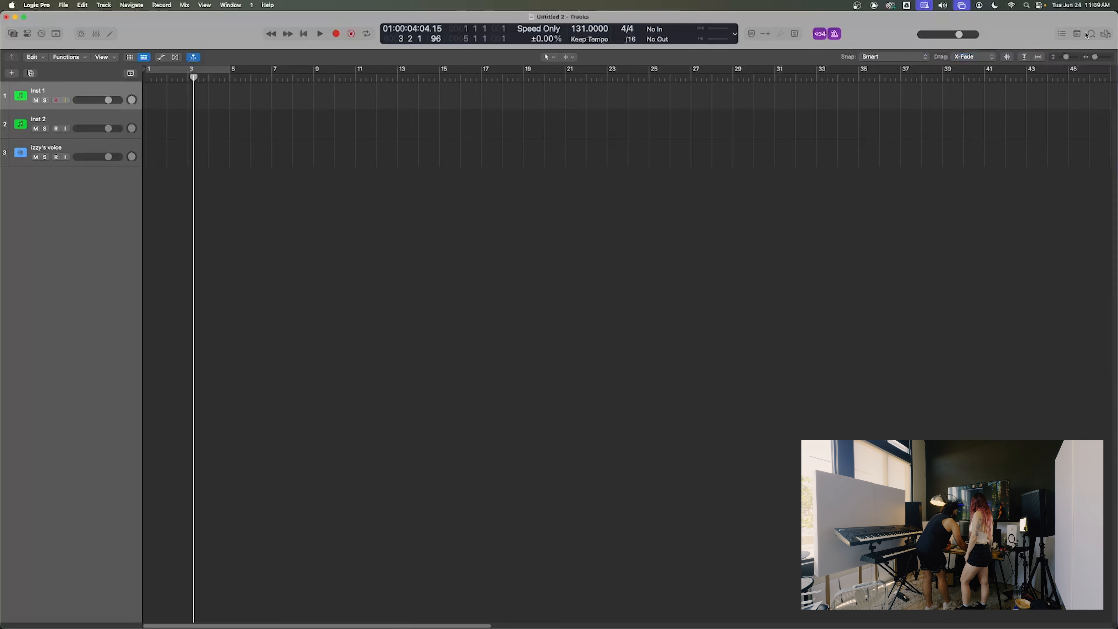
{"action": "left_click", "coordinate": [1090, 35]}
{"action": "left_click", "coordinate": [1090, 34]}
{"action": "left_click", "coordinate": [1106, 35]}
{"action": "left_click", "coordinate": [1106, 35]}
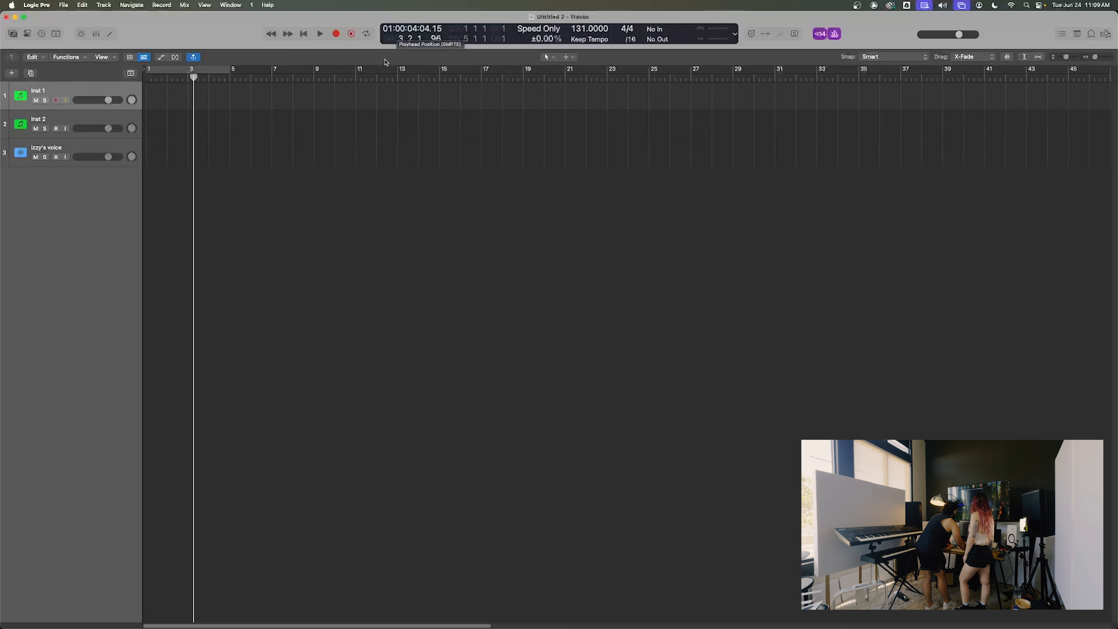
- Return the playhead to bar 1, and briefly view the Library and the inspector before hiding both
{"action": "left_click_drag", "start_coordinate": [315, 75], "coordinate": [106, 101]}
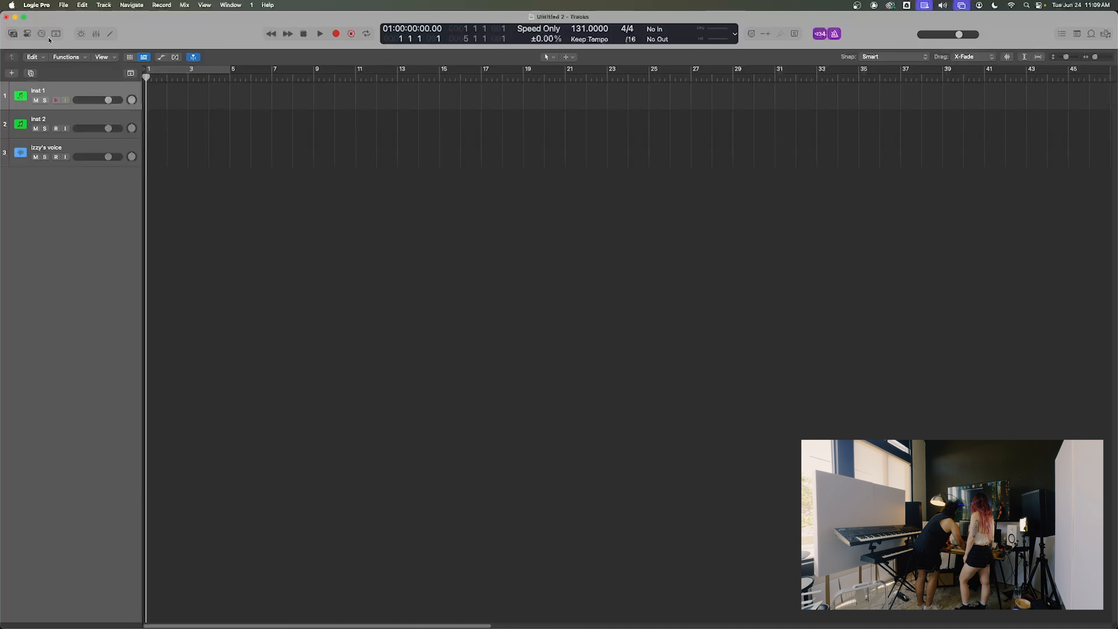
{"action": "left_click", "coordinate": [13, 34]}
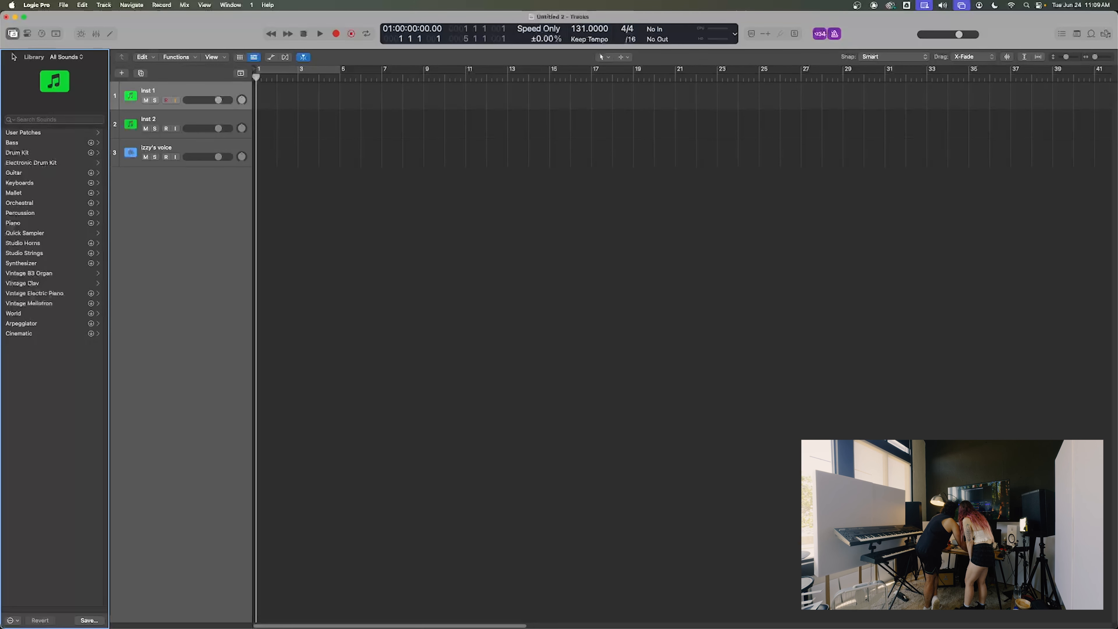
{"action": "left_click", "coordinate": [18, 36]}
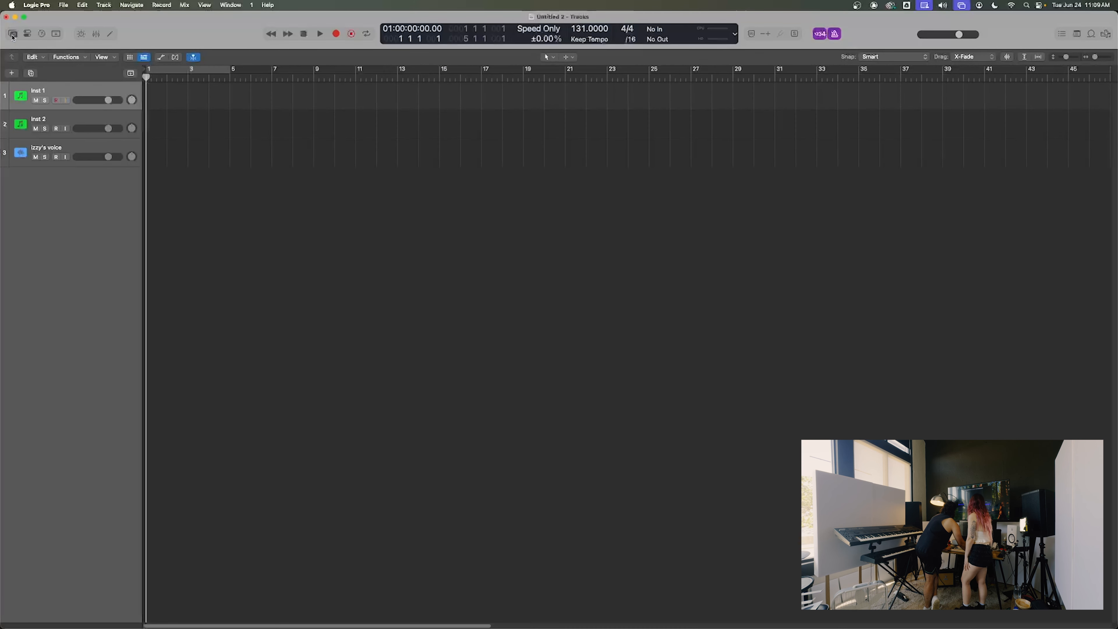
{"action": "left_click", "coordinate": [27, 35]}
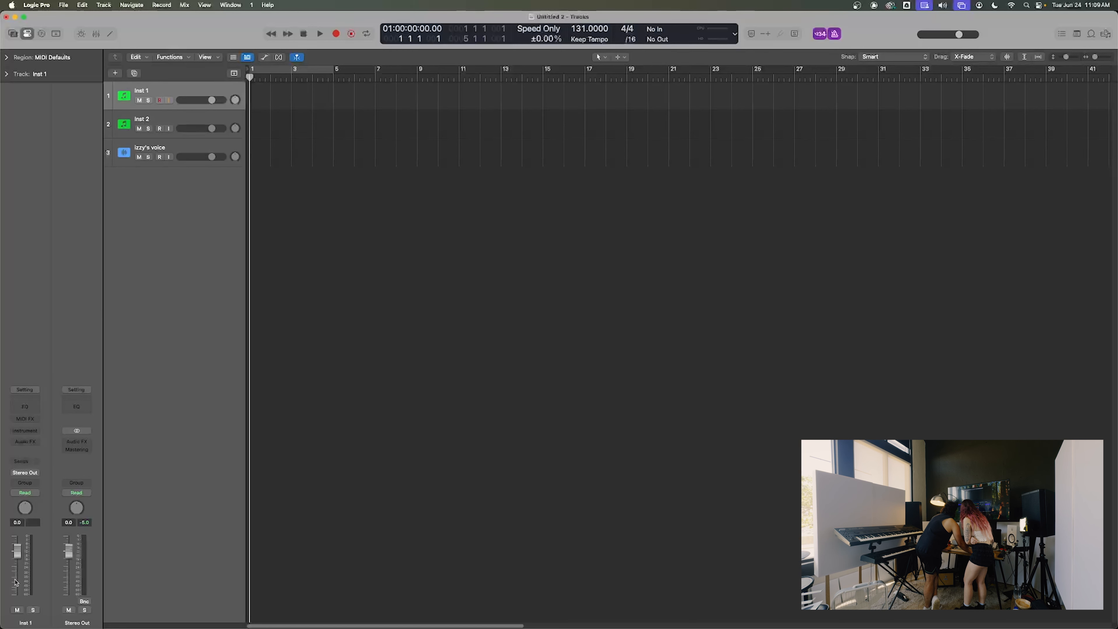
{"action": "left_click", "coordinate": [29, 34]}
- View Quick Help and the toolbar one after the other, hiding each again
{"action": "left_click", "coordinate": [40, 36]}
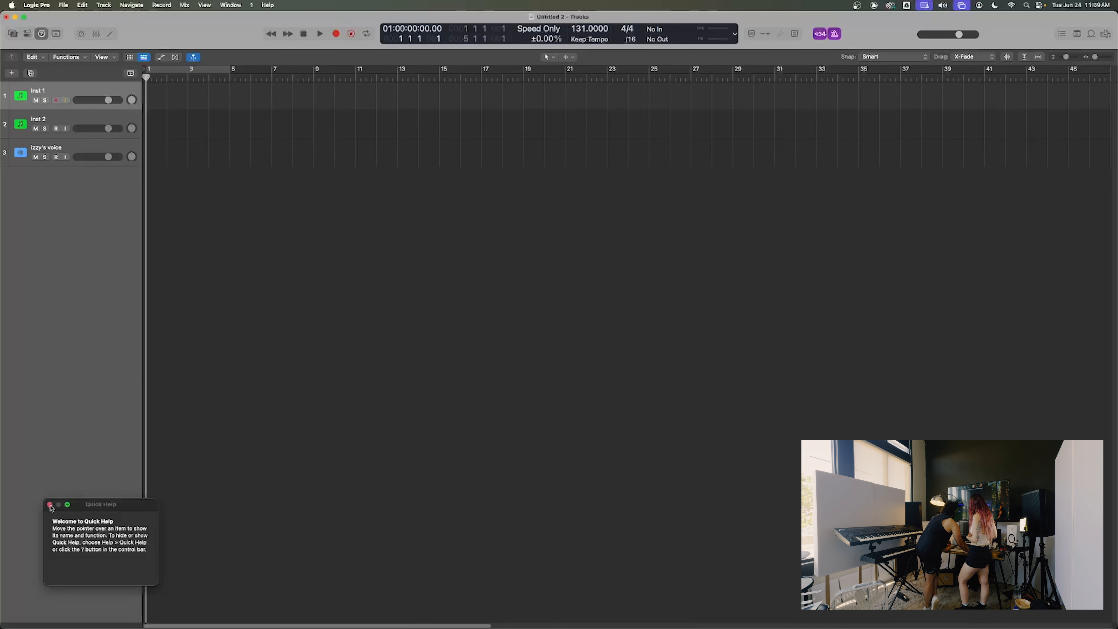
{"action": "left_click", "coordinate": [50, 505]}
{"action": "left_click", "coordinate": [55, 34]}
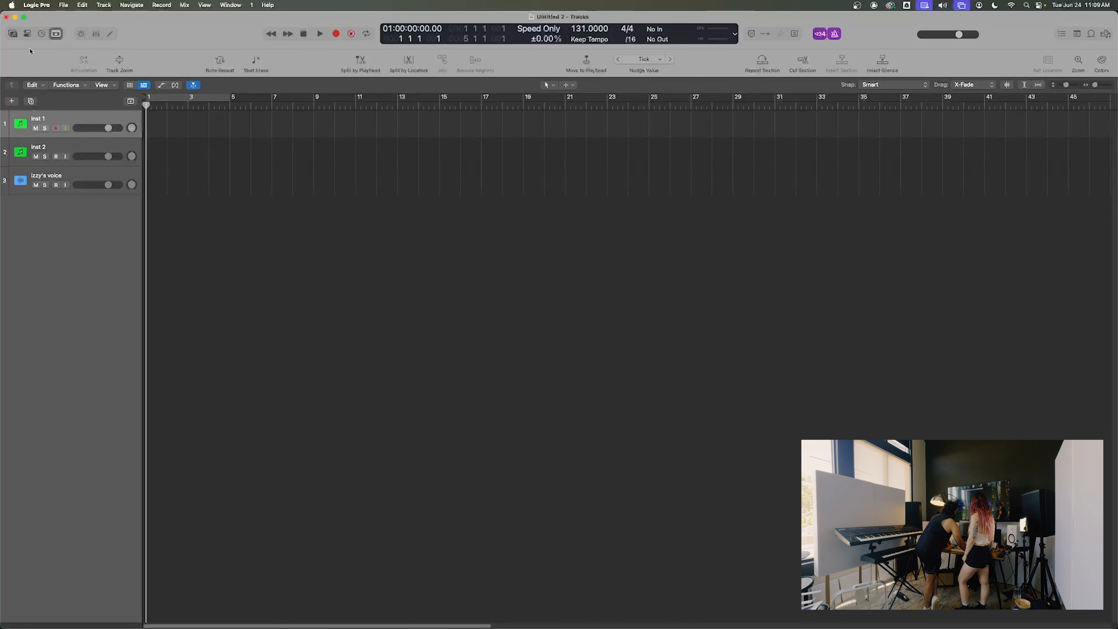
{"action": "left_click", "coordinate": [56, 35]}
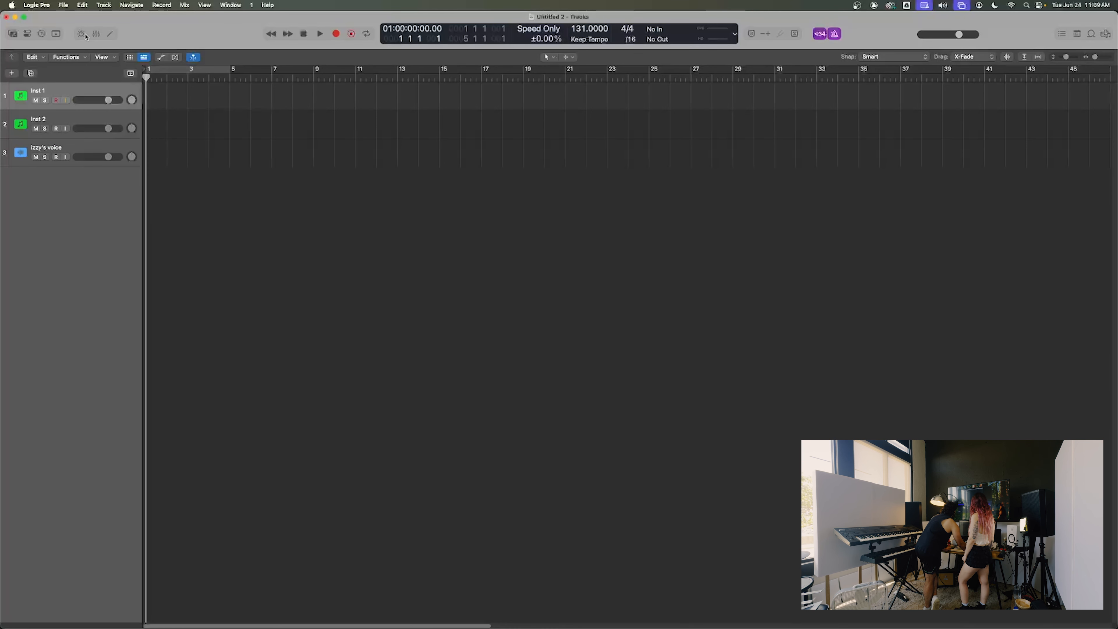
- View the Smart Controls, and compare the Mixer with the inspector's channel strips for the second instrument track
{"action": "left_click", "coordinate": [83, 38]}
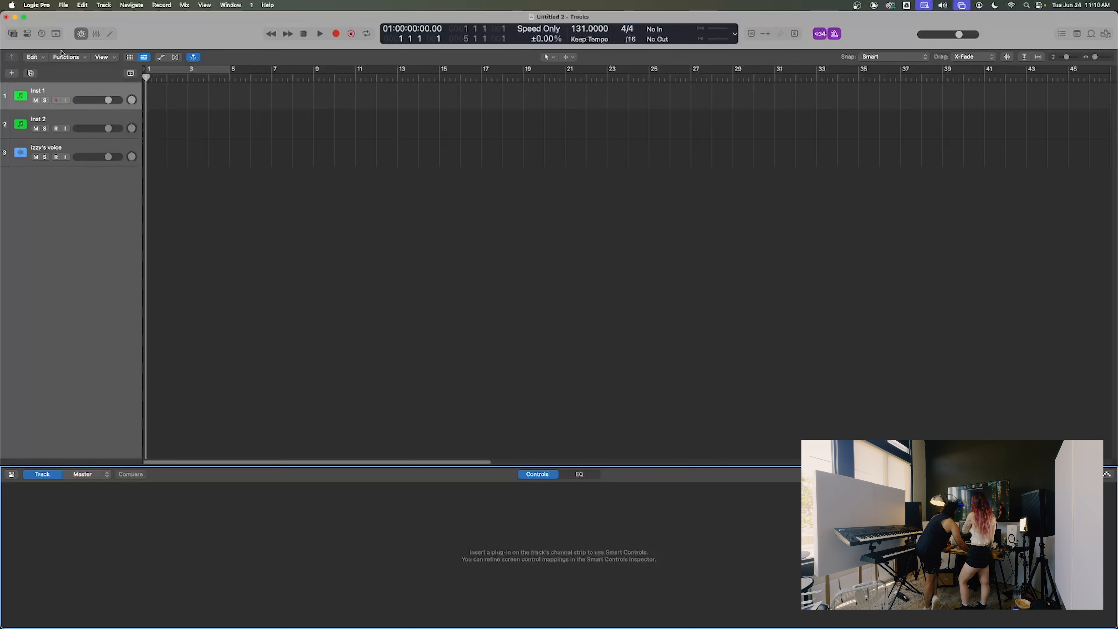
{"action": "left_click", "coordinate": [81, 35]}
{"action": "left_click", "coordinate": [95, 34]}
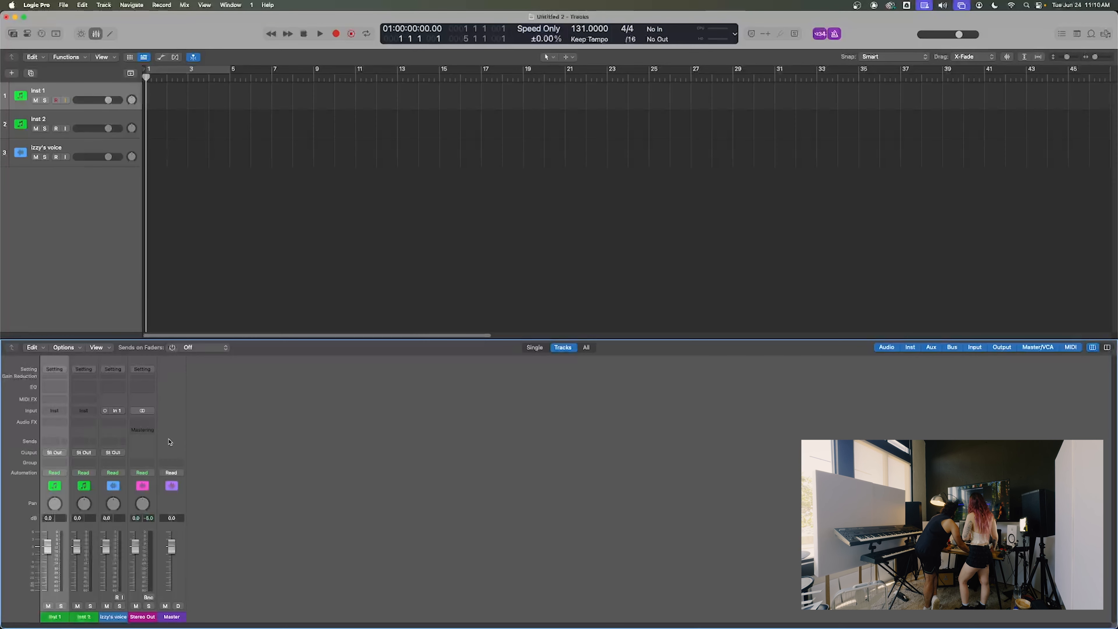
{"action": "left_click", "coordinate": [39, 120]}
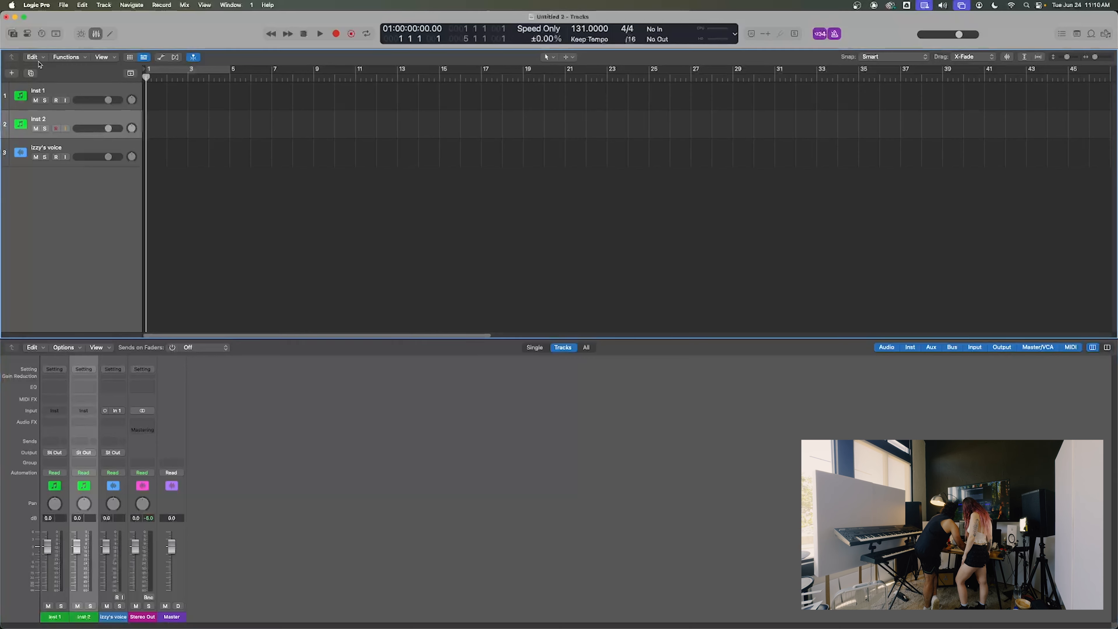
{"action": "left_click", "coordinate": [29, 34]}
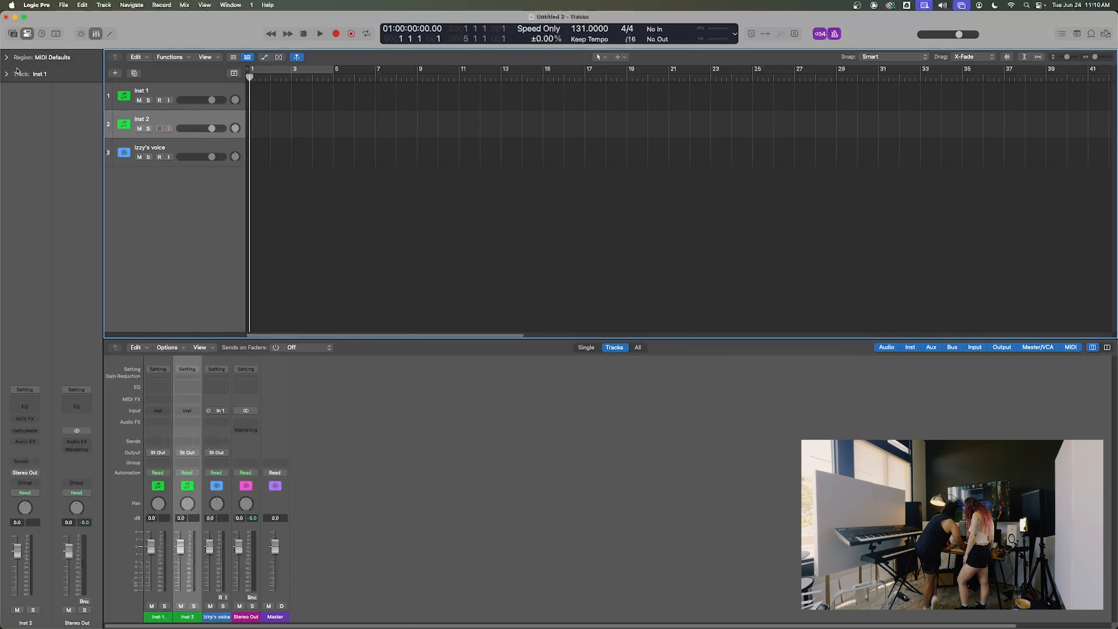
{"action": "left_click", "coordinate": [97, 35]}
- Leave the inspector shown and briefly view the Piano Roll editor for the second instrument track
{"action": "left_click", "coordinate": [21, 38]}
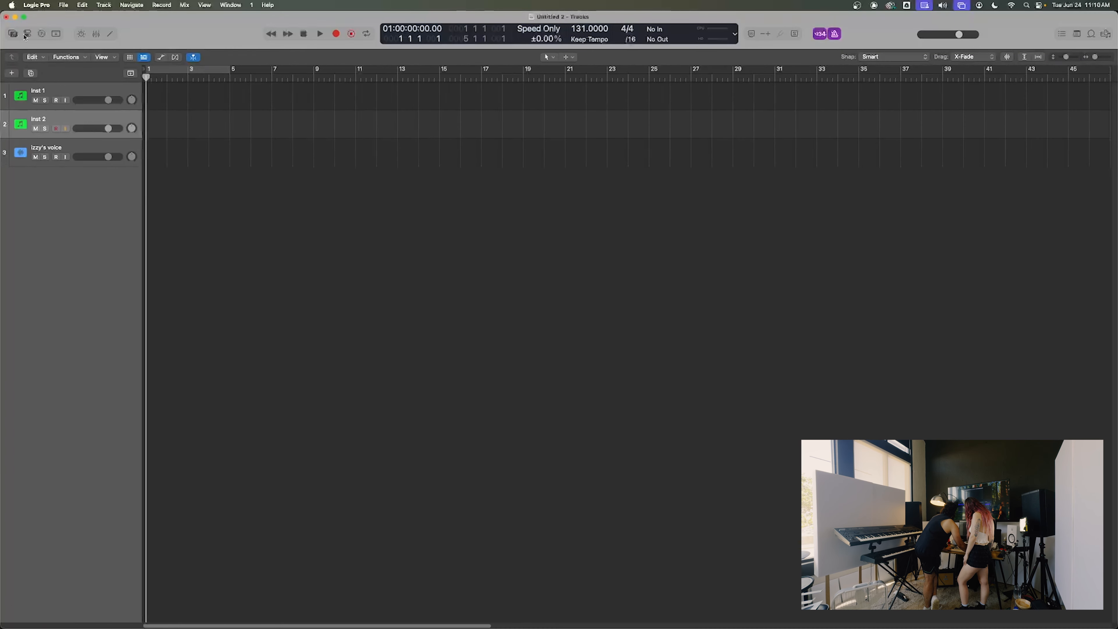
{"action": "left_click", "coordinate": [22, 38]}
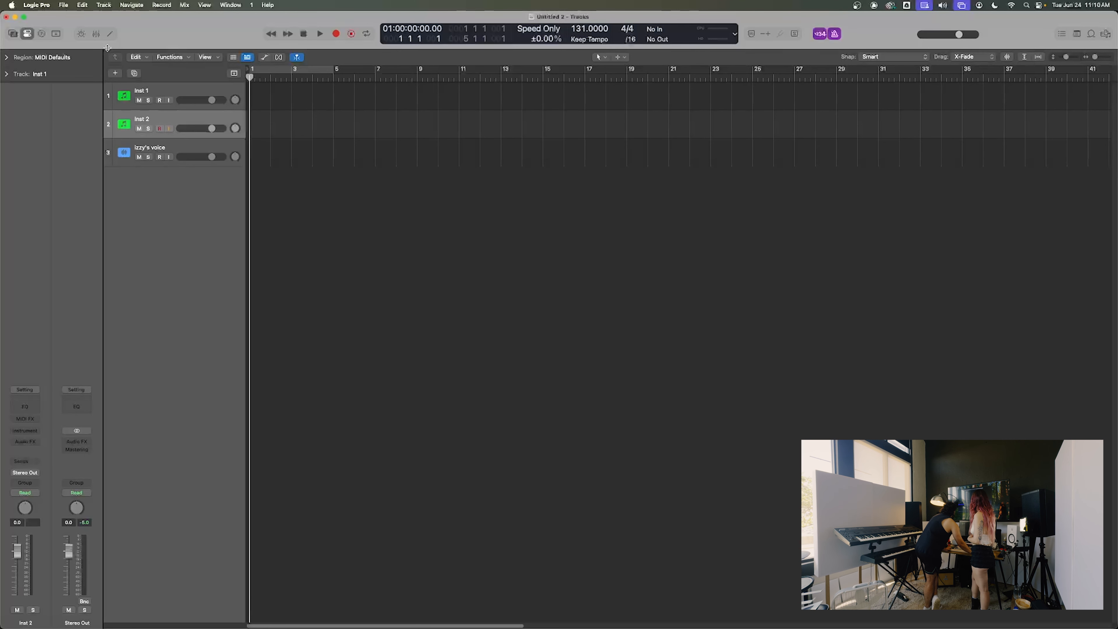
{"action": "left_click", "coordinate": [112, 37]}
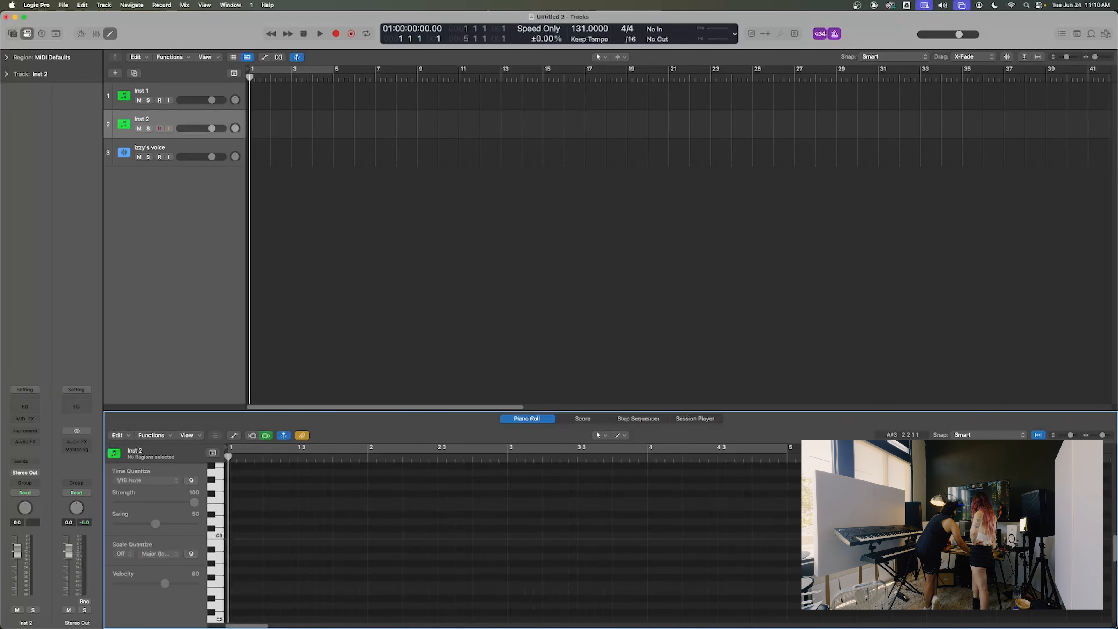
{"action": "left_click", "coordinate": [106, 35]}
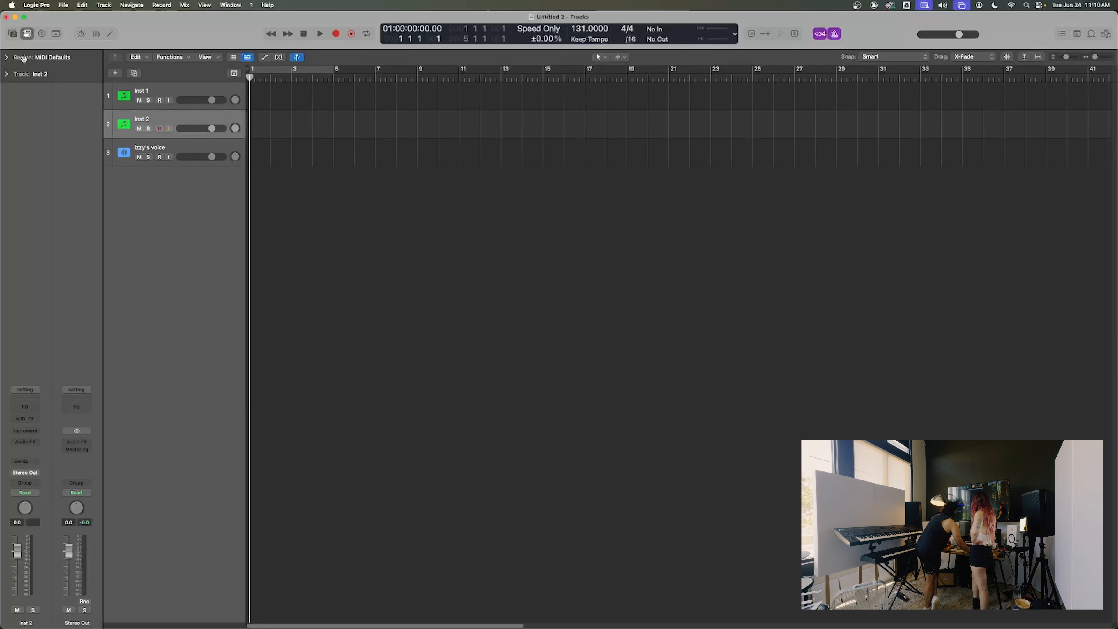
- Select the first instrument track with the inspector hidden, and decline using the Yamaha MX Series as audio device
{"action": "key", "text": "i"}
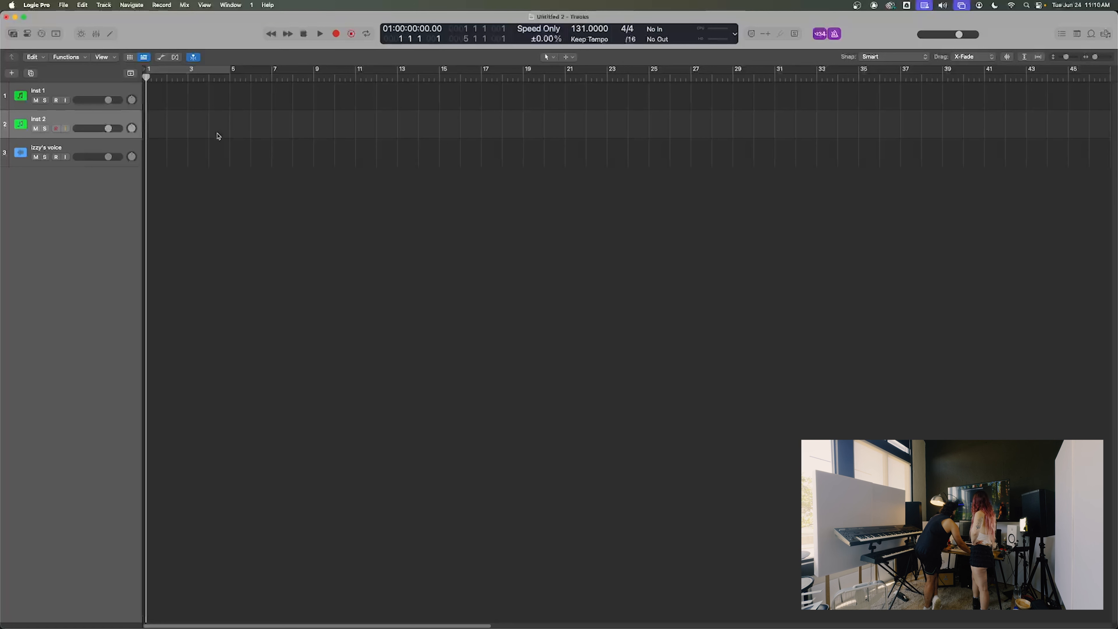
{"action": "left_click_drag", "start_coordinate": [246, 78], "coordinate": [55, 57]}
{"action": "left_click", "coordinate": [67, 87]}
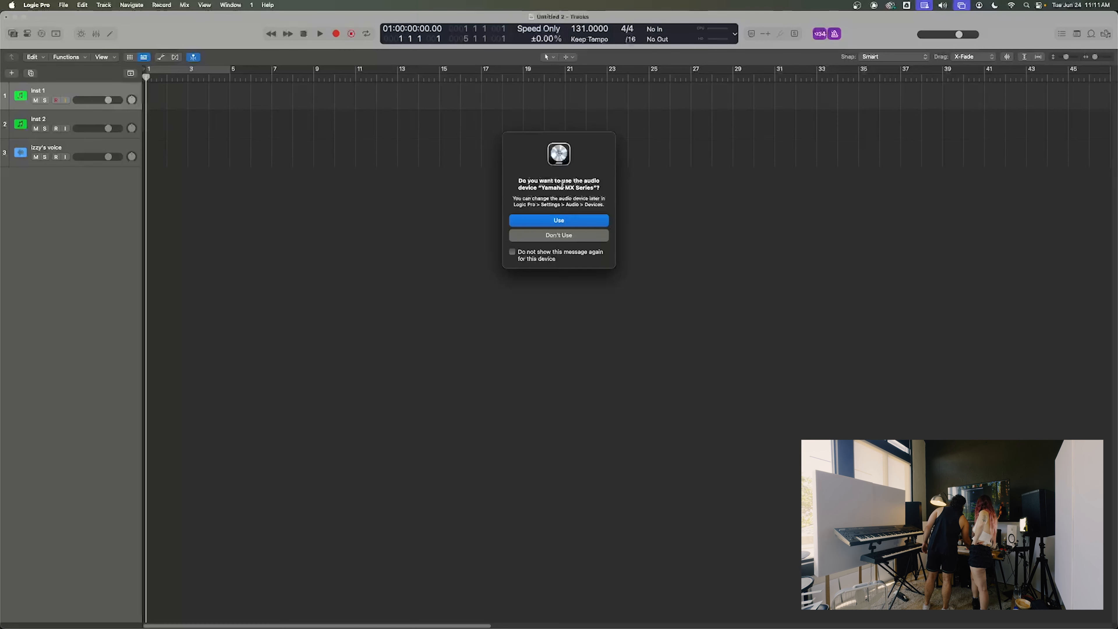
{"action": "left_click", "coordinate": [579, 236]}
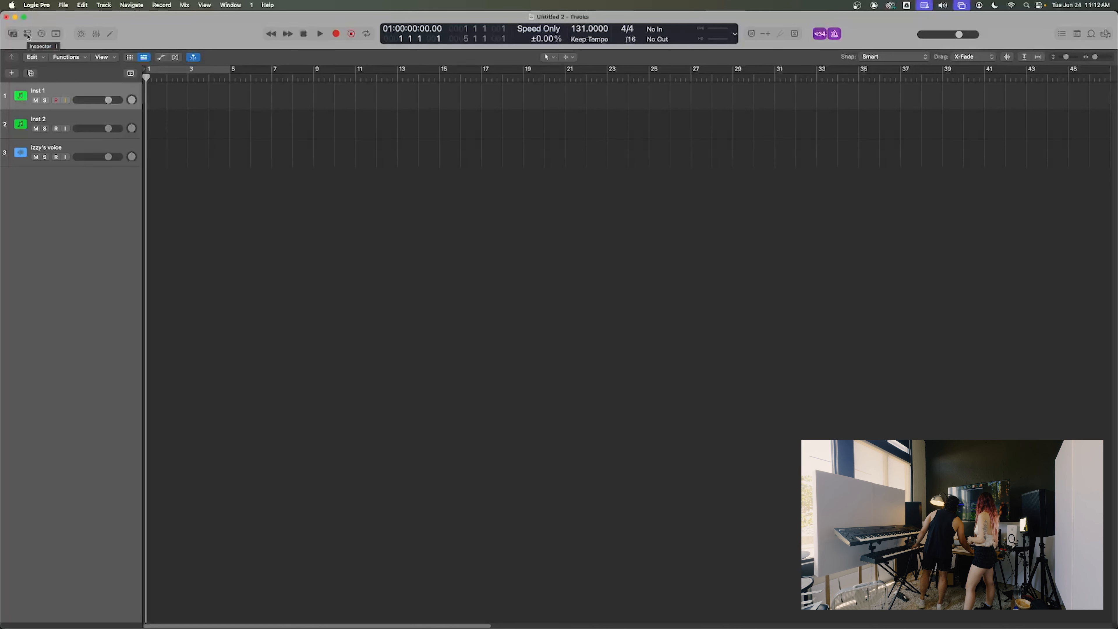
- Show the inspector and examine the software instrument categories available for the first instrument track, without choosing one
{"action": "left_click", "coordinate": [28, 34]}
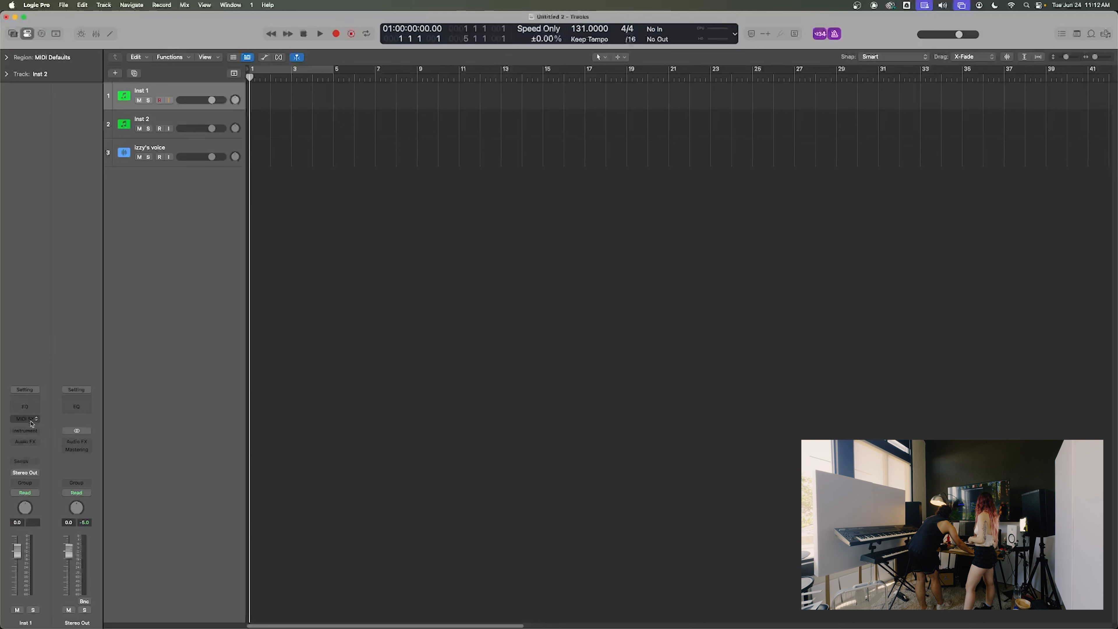
{"action": "left_click", "coordinate": [37, 432]}
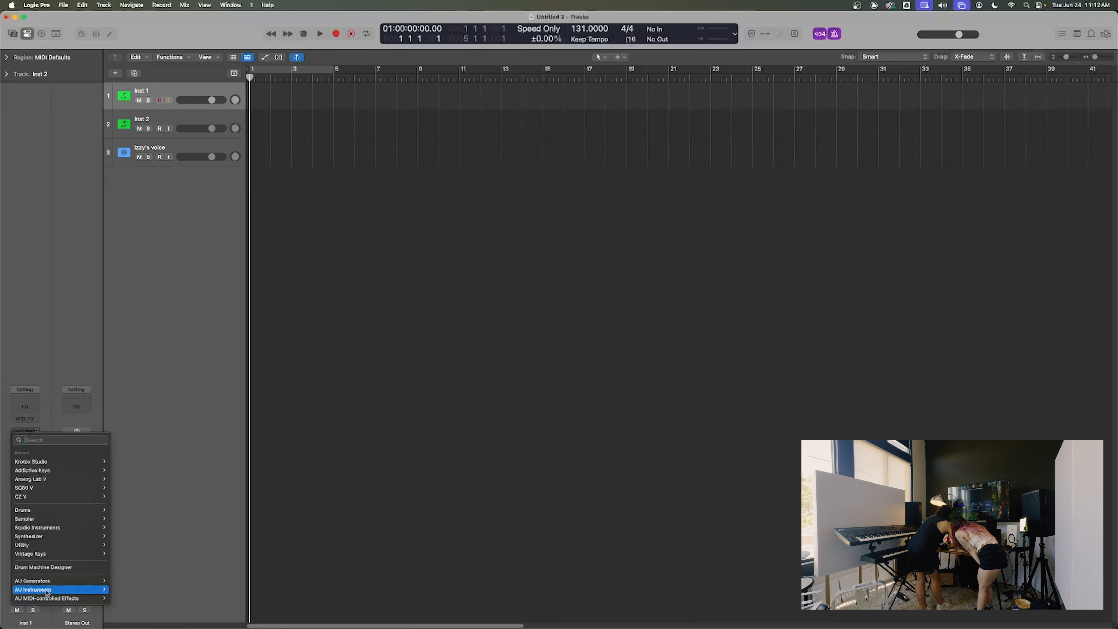
{"action": "mouse_move", "coordinate": [47, 584]}
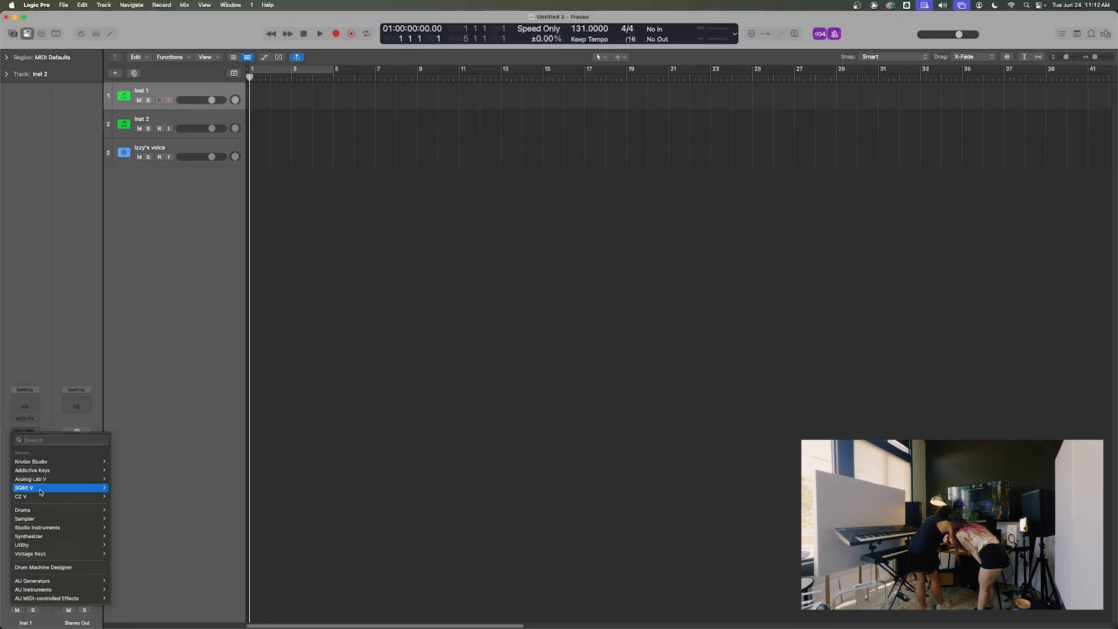
{"action": "mouse_move", "coordinate": [38, 466]}
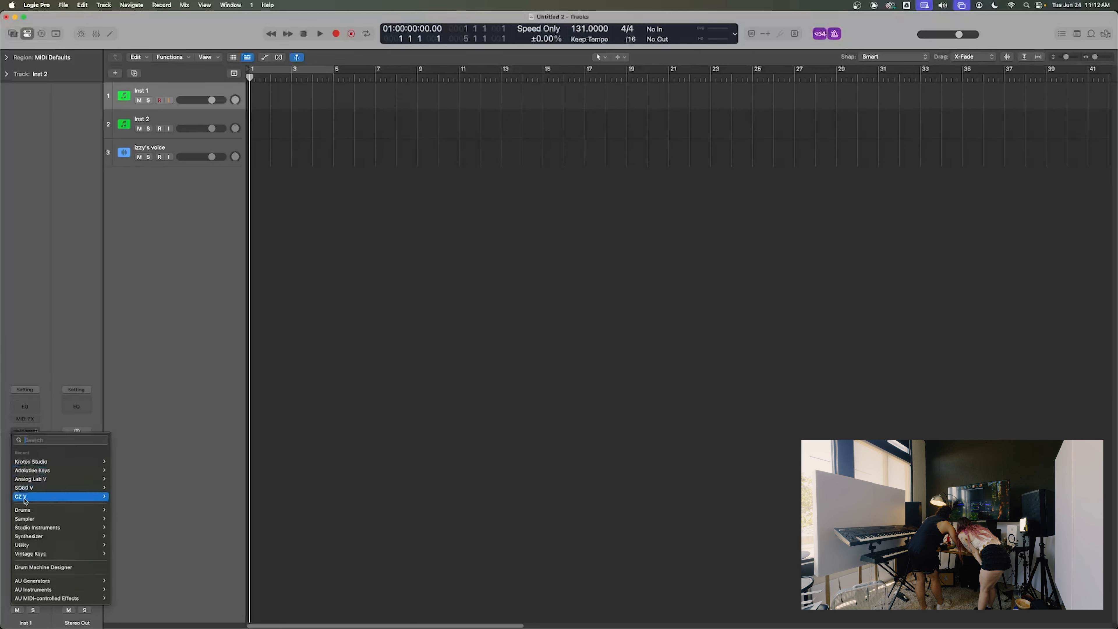
{"action": "mouse_move", "coordinate": [28, 512]}
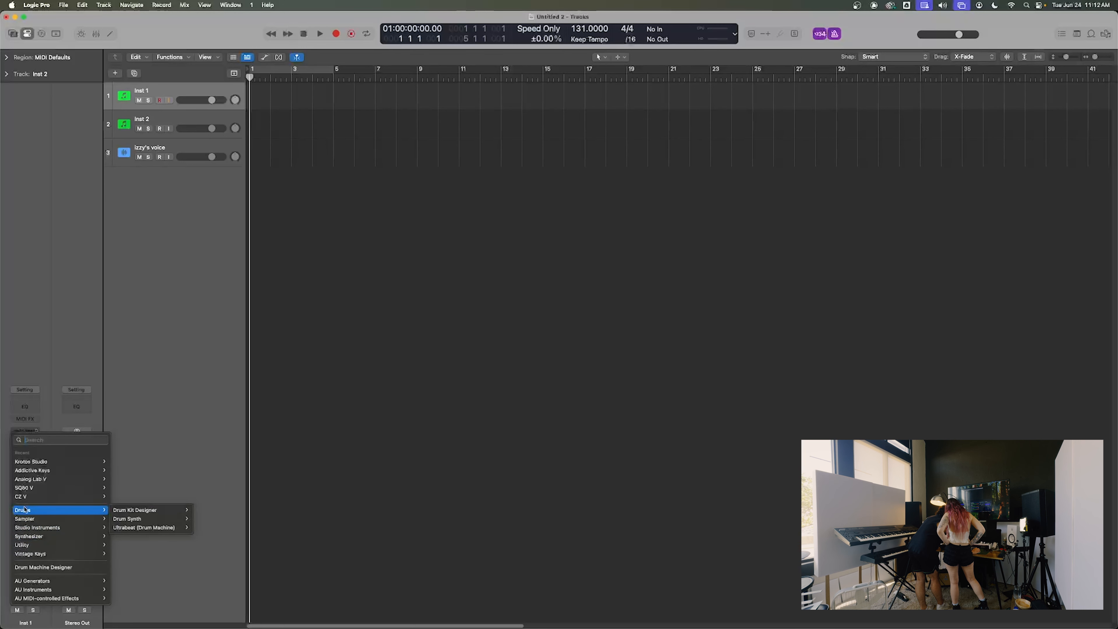
{"action": "mouse_move", "coordinate": [29, 556]}
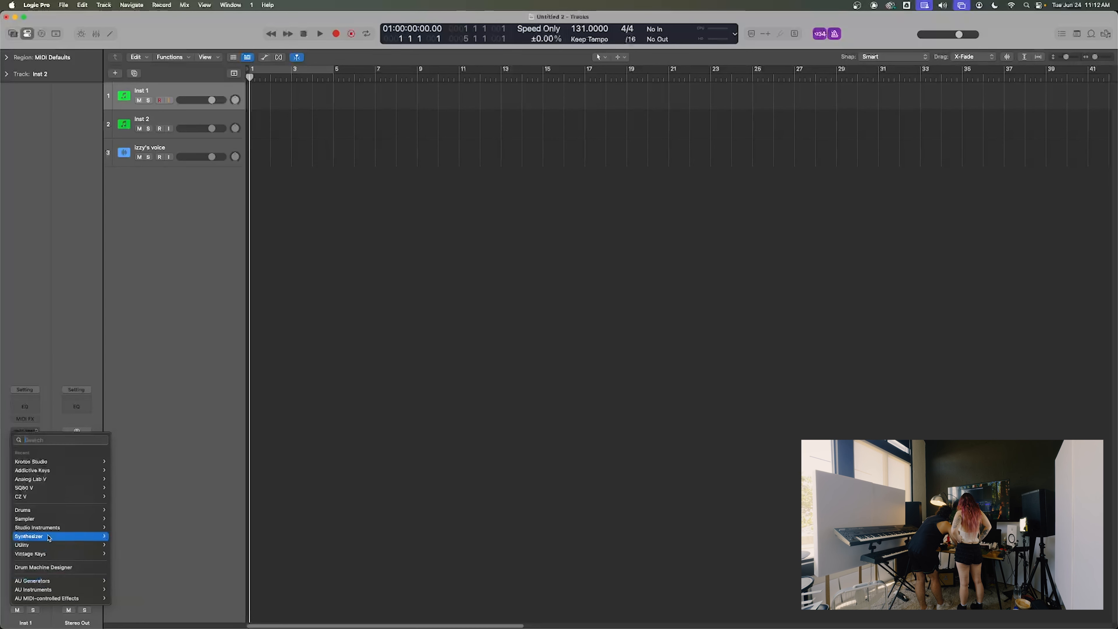
{"action": "left_click", "coordinate": [178, 299]}
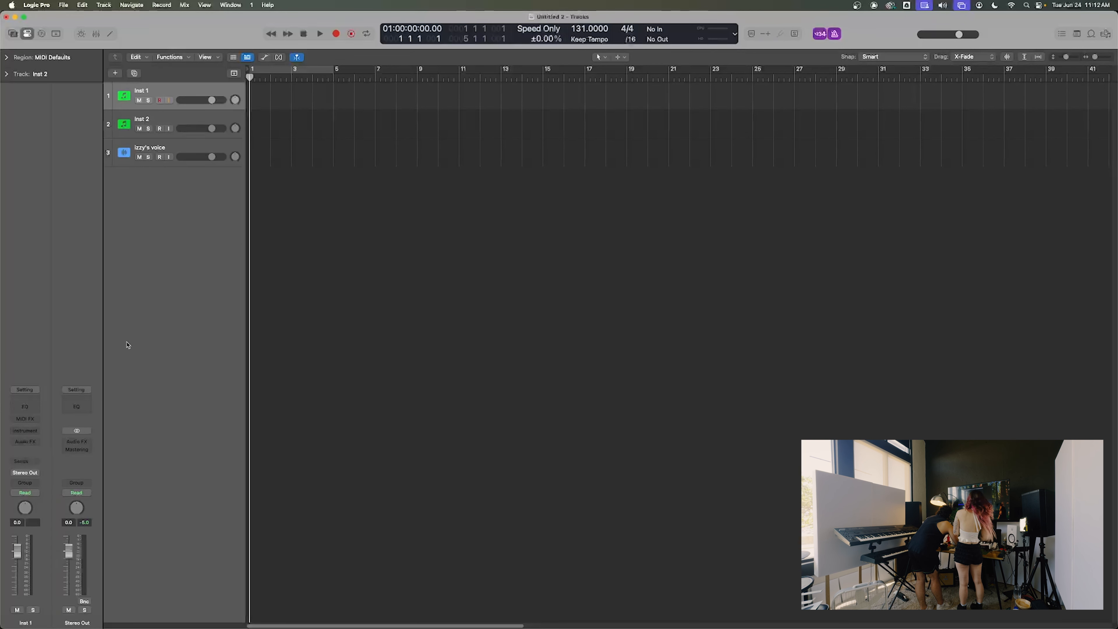
- Load the stereo Vintage Electric Piano on the Inst 1 track and close its plug-in window
{"action": "left_click", "coordinate": [29, 35]}
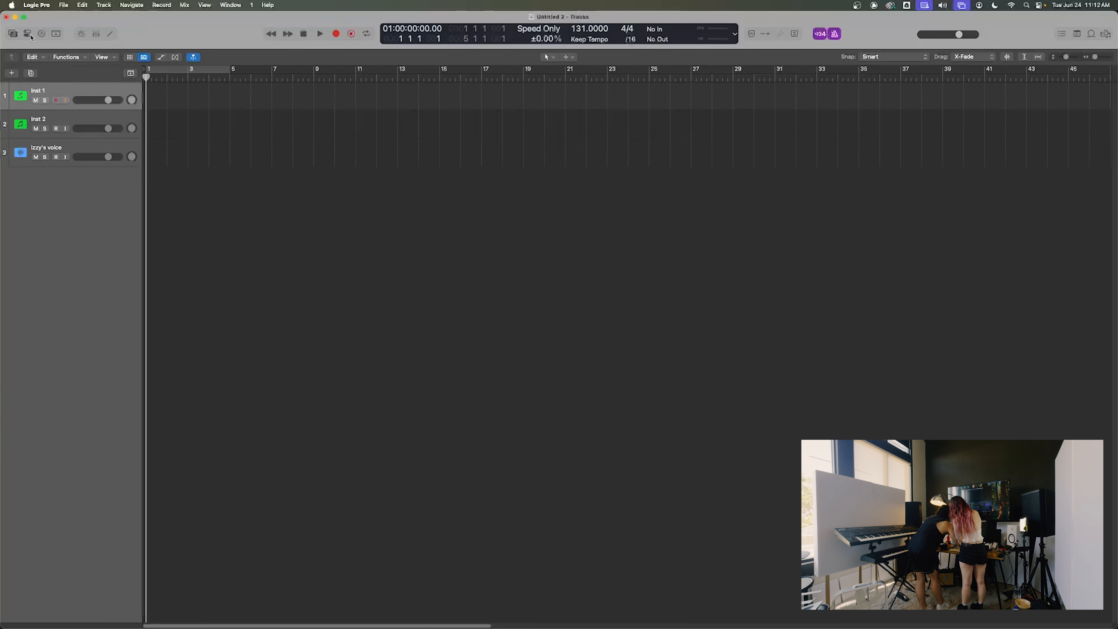
{"action": "left_click", "coordinate": [29, 34]}
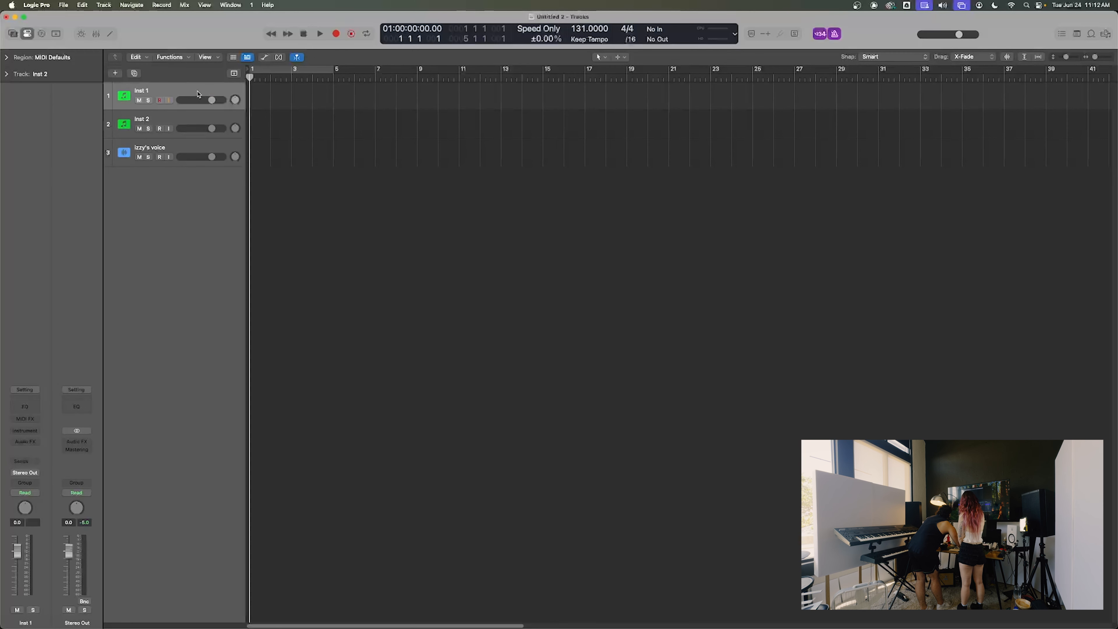
{"action": "left_click", "coordinate": [38, 431]}
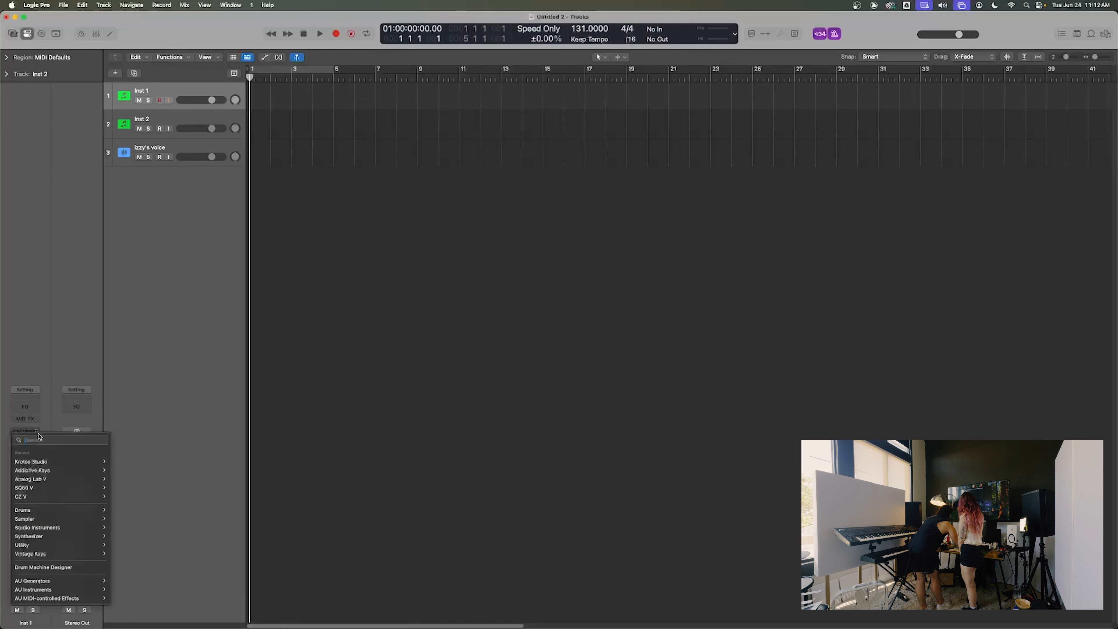
{"action": "mouse_move", "coordinate": [44, 538]}
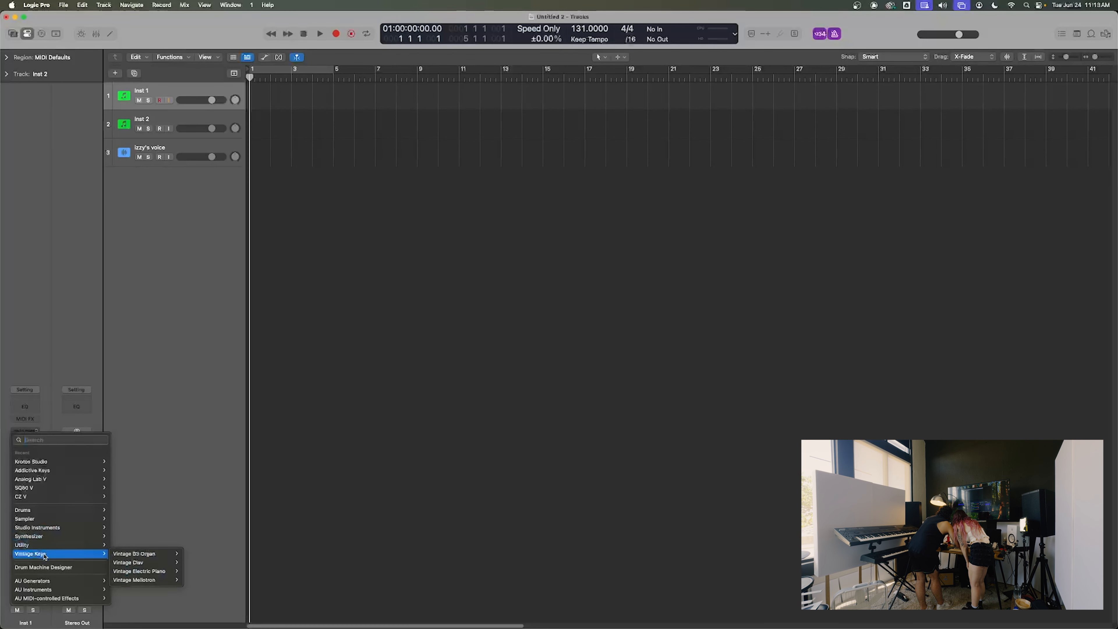
{"action": "mouse_move", "coordinate": [128, 557]}
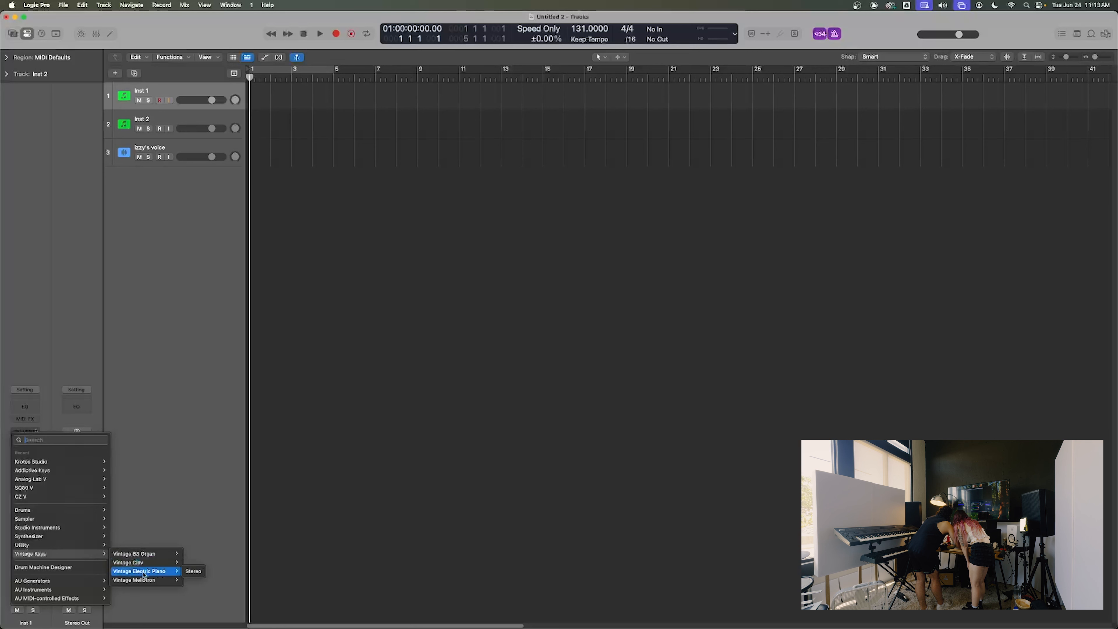
{"action": "left_click", "coordinate": [194, 572]}
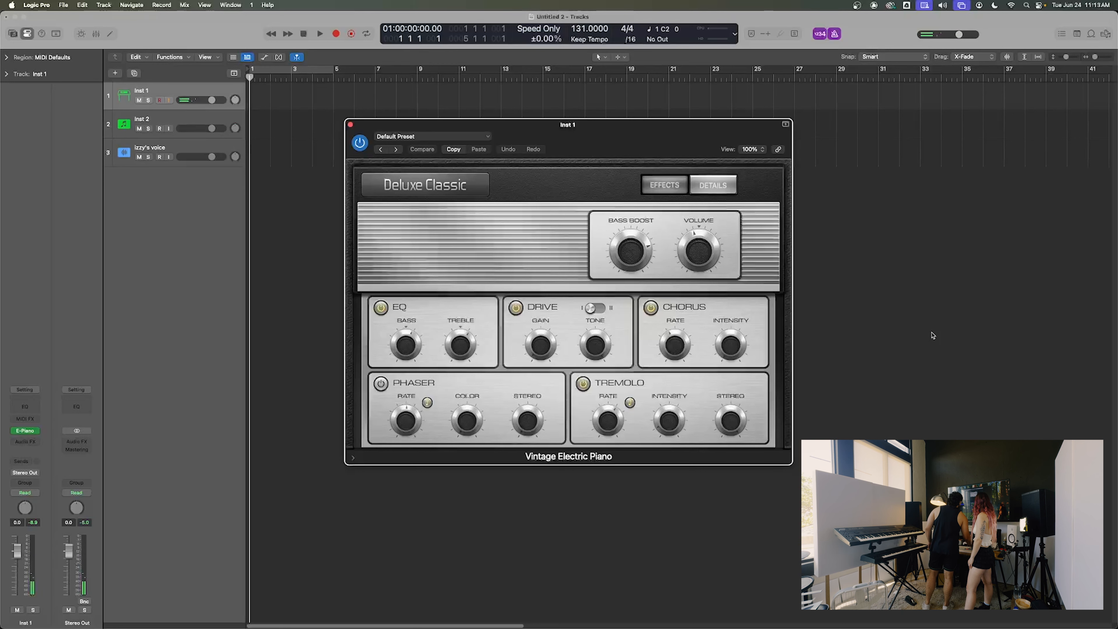
{"action": "left_click", "coordinate": [351, 125]}
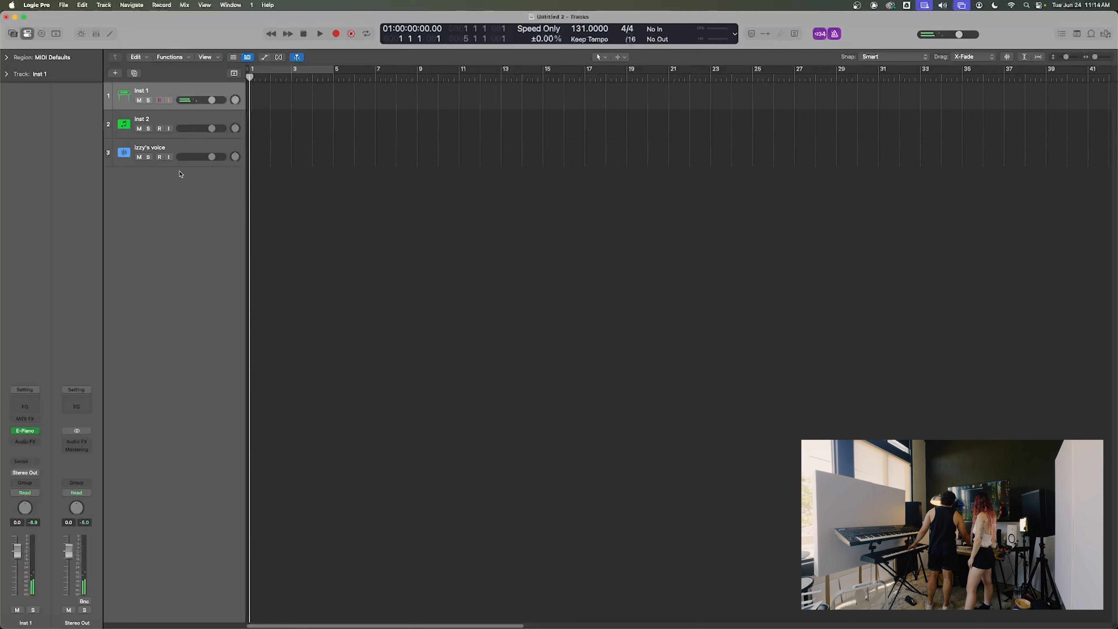
- Reopen the Vintage Electric Piano on Inst 1 and raise its volume to 1.5 dB
{"action": "mouse_move", "coordinate": [22, 433]}
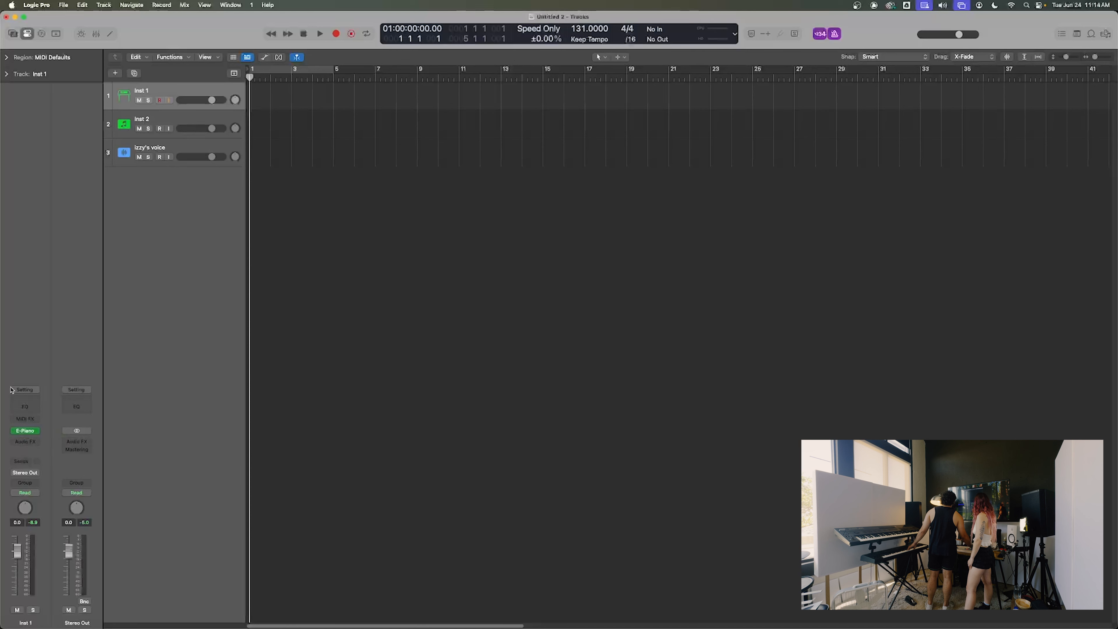
{"action": "left_click", "coordinate": [25, 431]}
{"action": "mouse_move", "coordinate": [628, 263]}
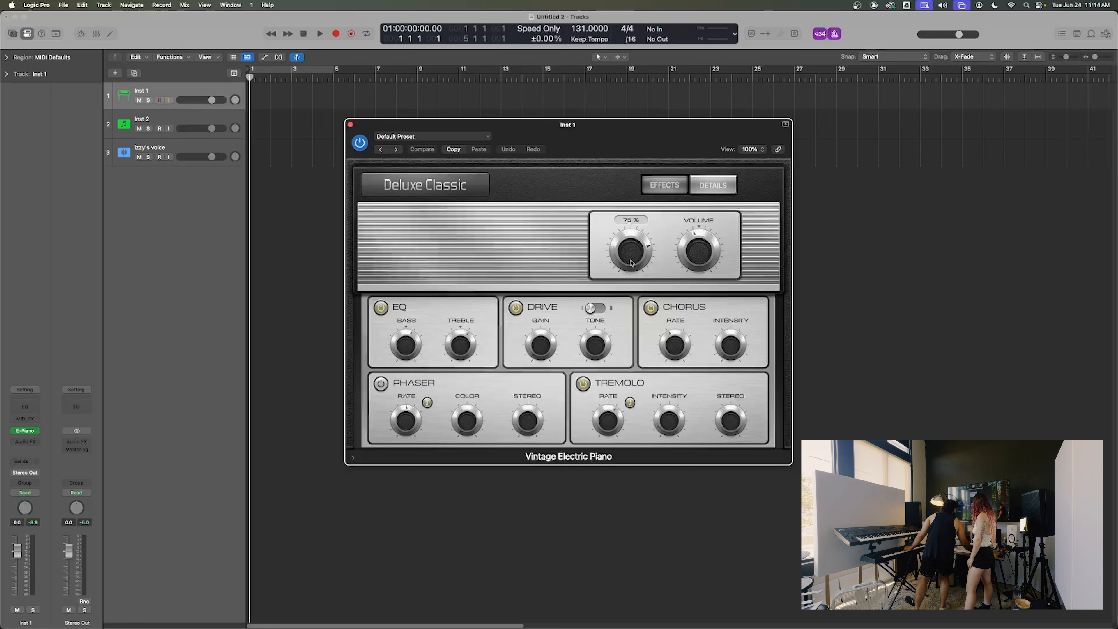
{"action": "mouse_move", "coordinate": [705, 251]}
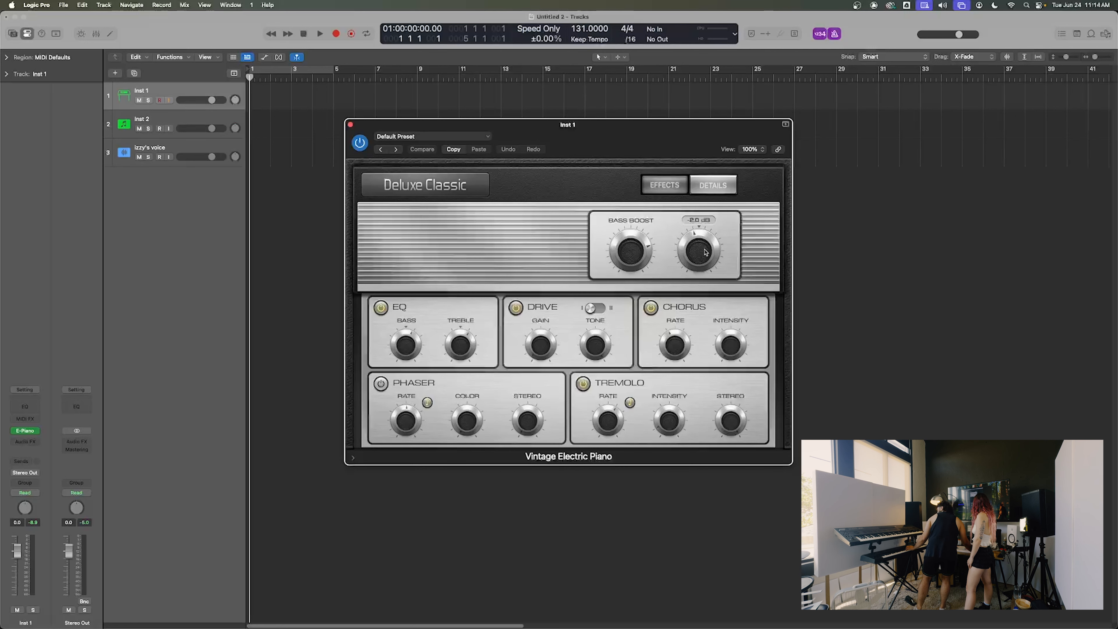
{"action": "mouse_move", "coordinate": [705, 251]}
{"action": "left_mouse_down"}
{"action": "mouse_move", "coordinate": [705, 208]}
{"action": "mouse_move", "coordinate": [703, 240]}
{"action": "left_mouse_up"}
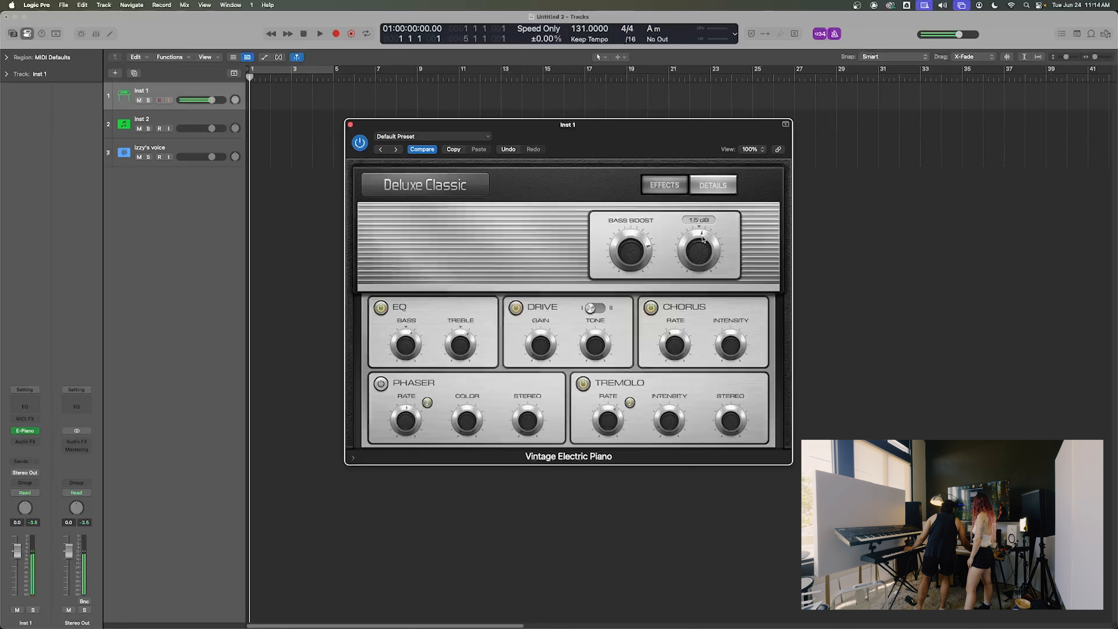
- Turn the electric piano's Drive gain up and down to a new setting, and close the plug-in window
{"action": "left_click_drag", "start_coordinate": [558, 342], "coordinate": [540, 305]}
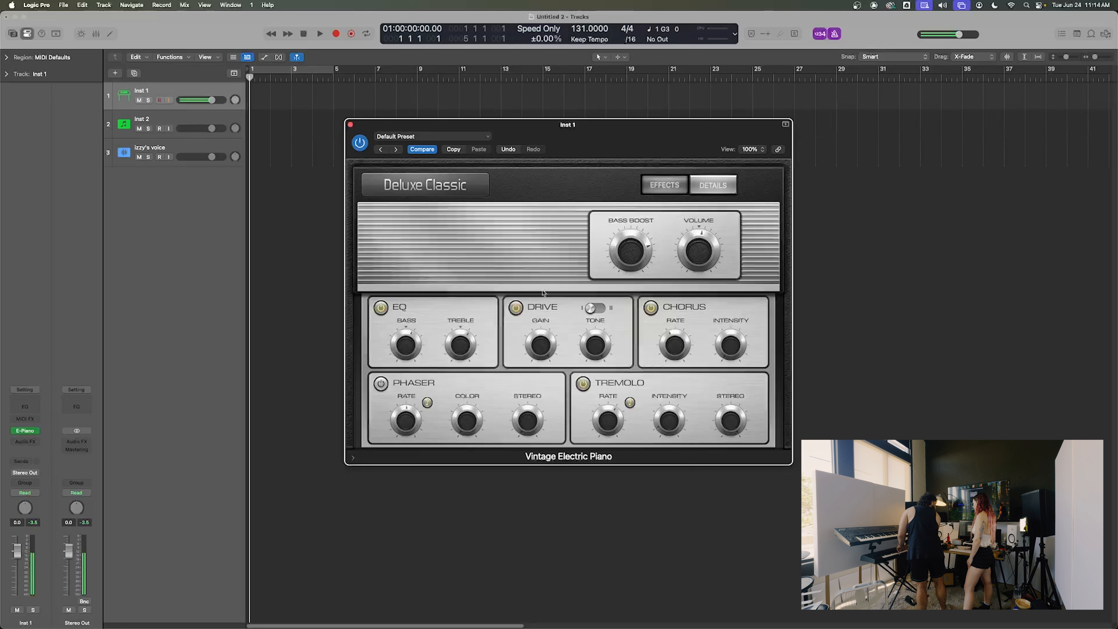
{"action": "left_click_drag", "start_coordinate": [542, 362], "coordinate": [539, 407]}
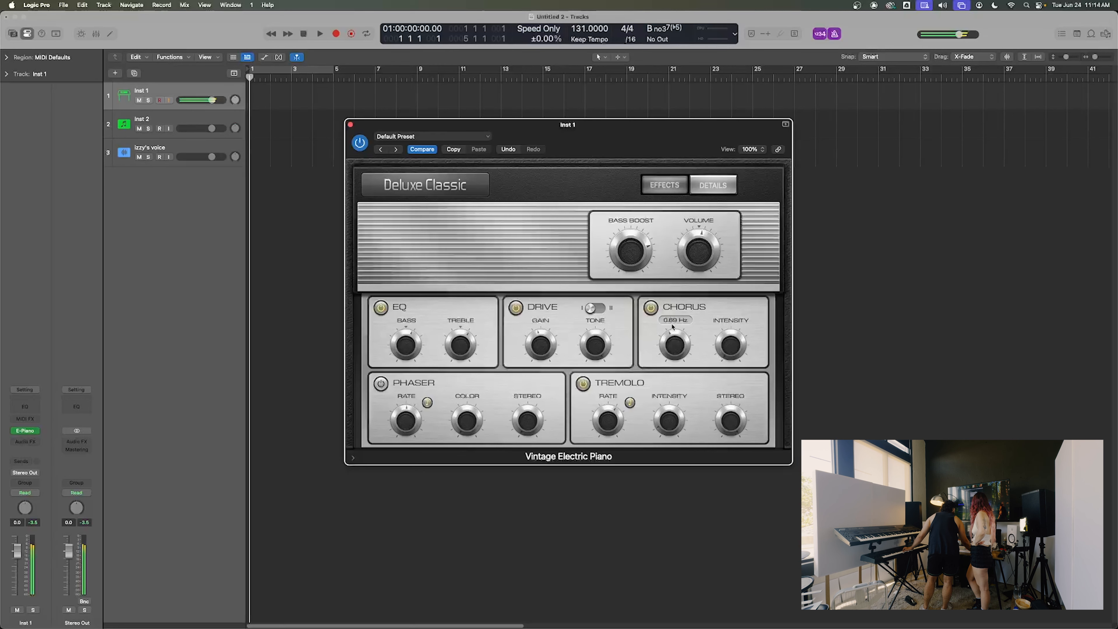
{"action": "left_click_drag", "start_coordinate": [546, 346], "coordinate": [546, 368]}
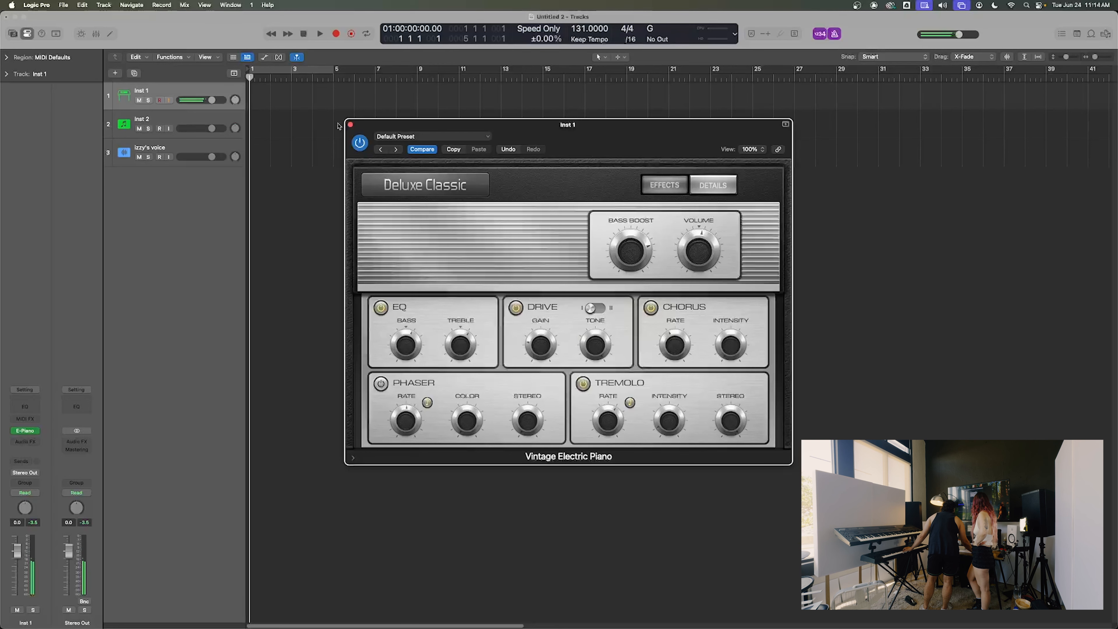
{"action": "left_click", "coordinate": [351, 125]}
- View the Vintage Electric Piano's controls once more from the Inst 1 channel strip, then close them
{"action": "mouse_move", "coordinate": [26, 434]}
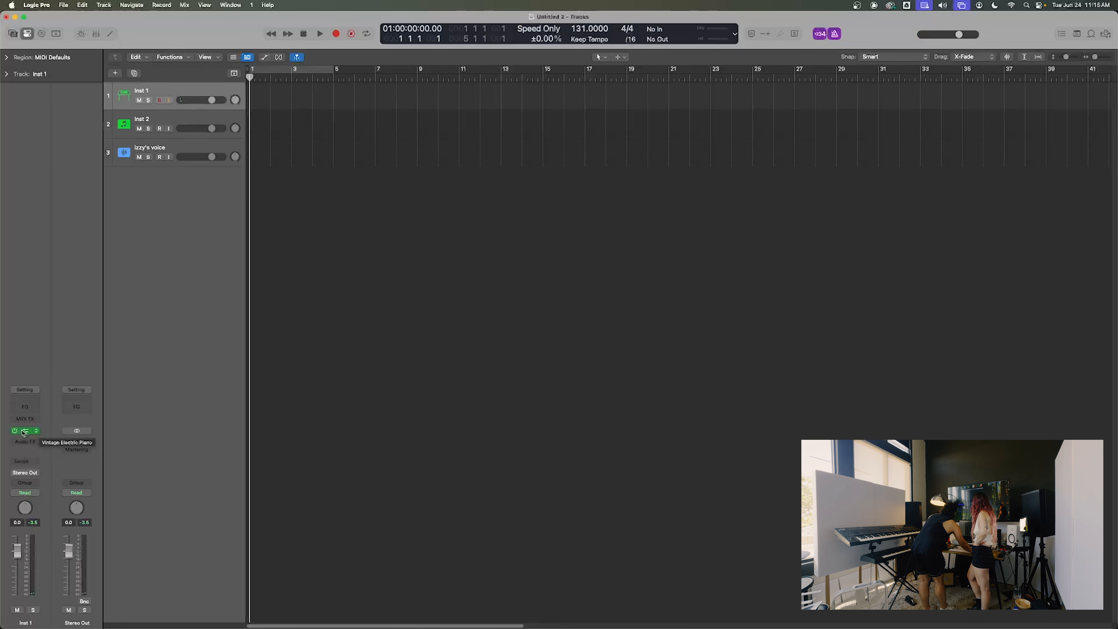
{"action": "left_click", "coordinate": [25, 432]}
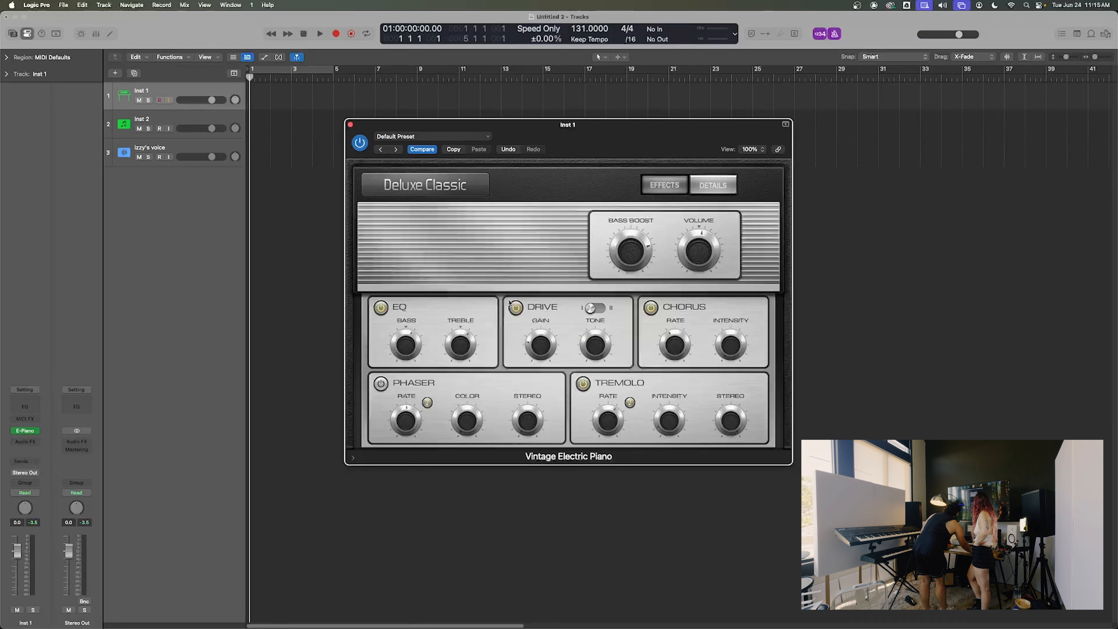
{"action": "left_click", "coordinate": [351, 125]}
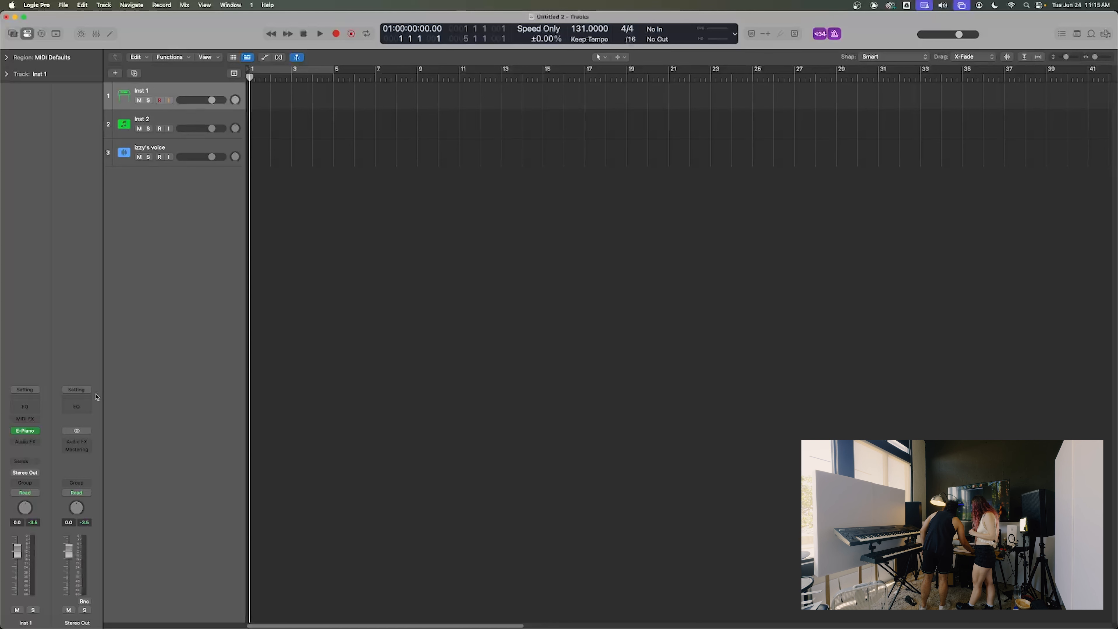
- Examine the audio effect categories available for the Inst 1 channel strip, without inserting an effect
{"action": "left_click", "coordinate": [38, 443]}
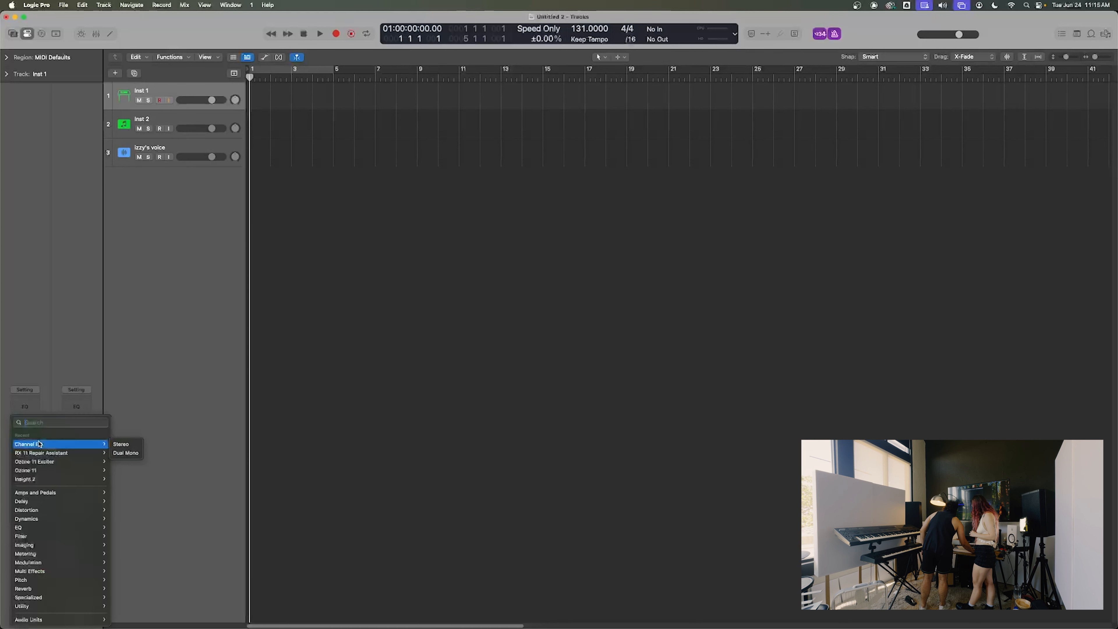
{"action": "left_click", "coordinate": [50, 384]}
{"action": "left_click", "coordinate": [37, 441]}
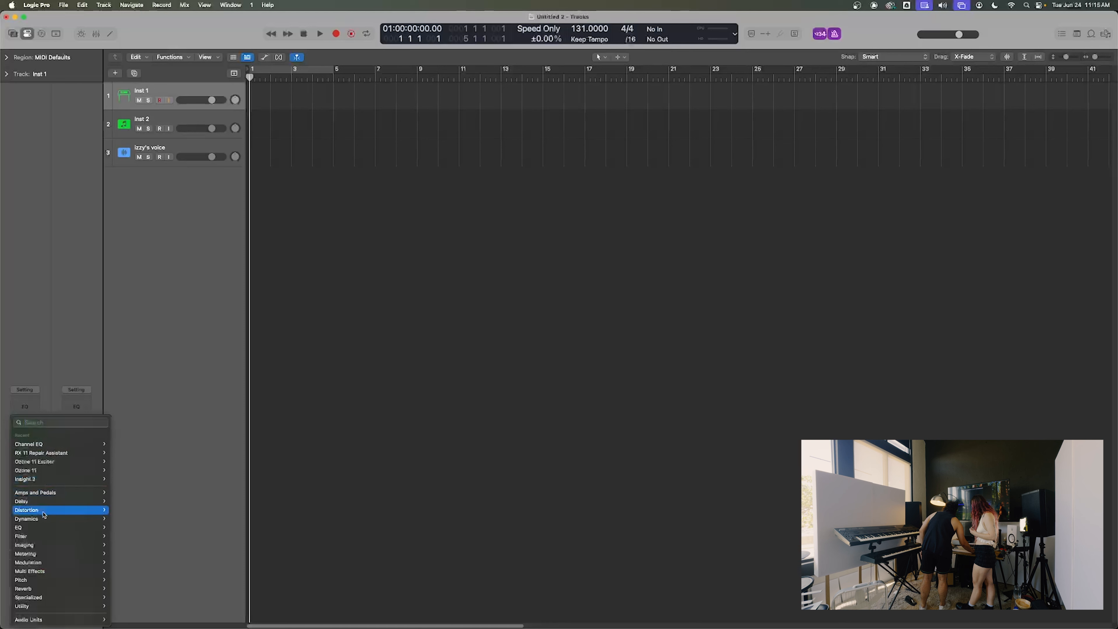
{"action": "mouse_move", "coordinate": [44, 475]}
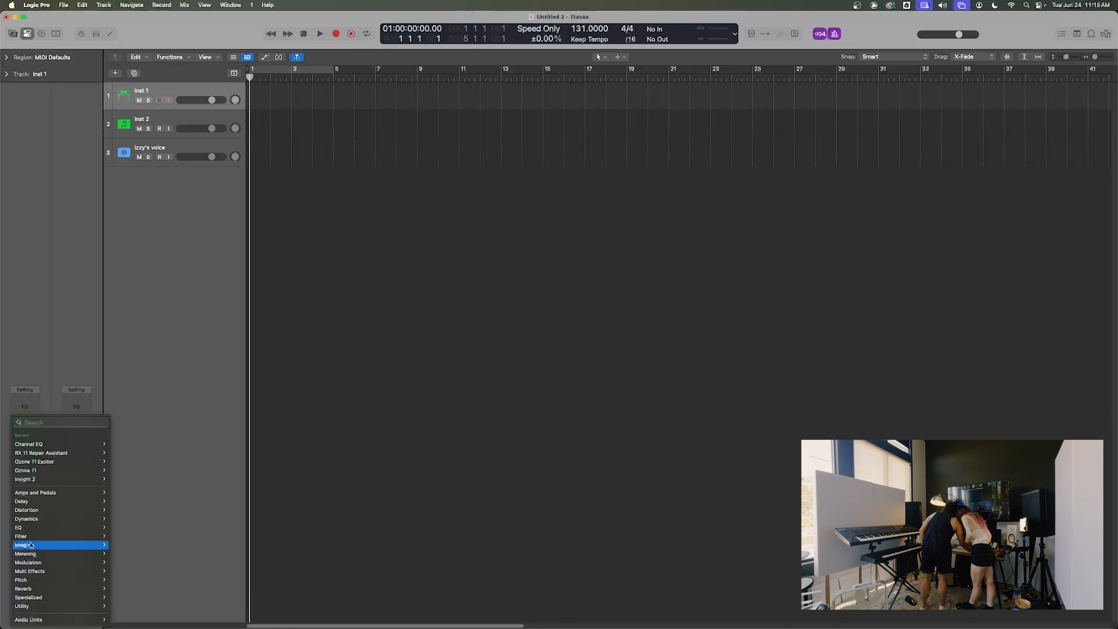
{"action": "mouse_move", "coordinate": [29, 621]}
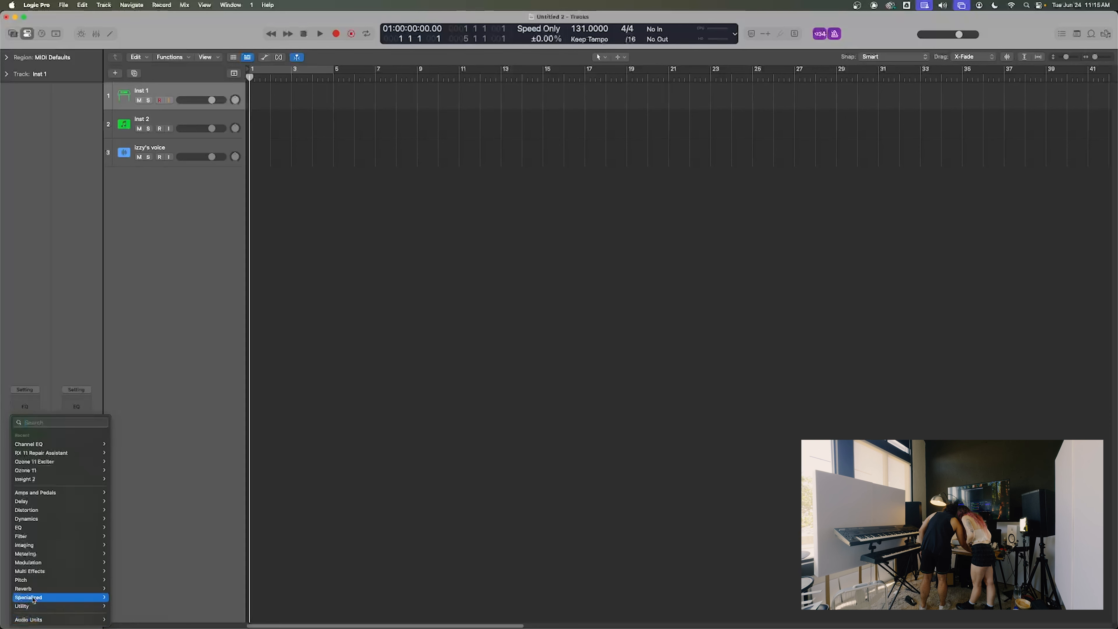
{"action": "left_click", "coordinate": [49, 390]}
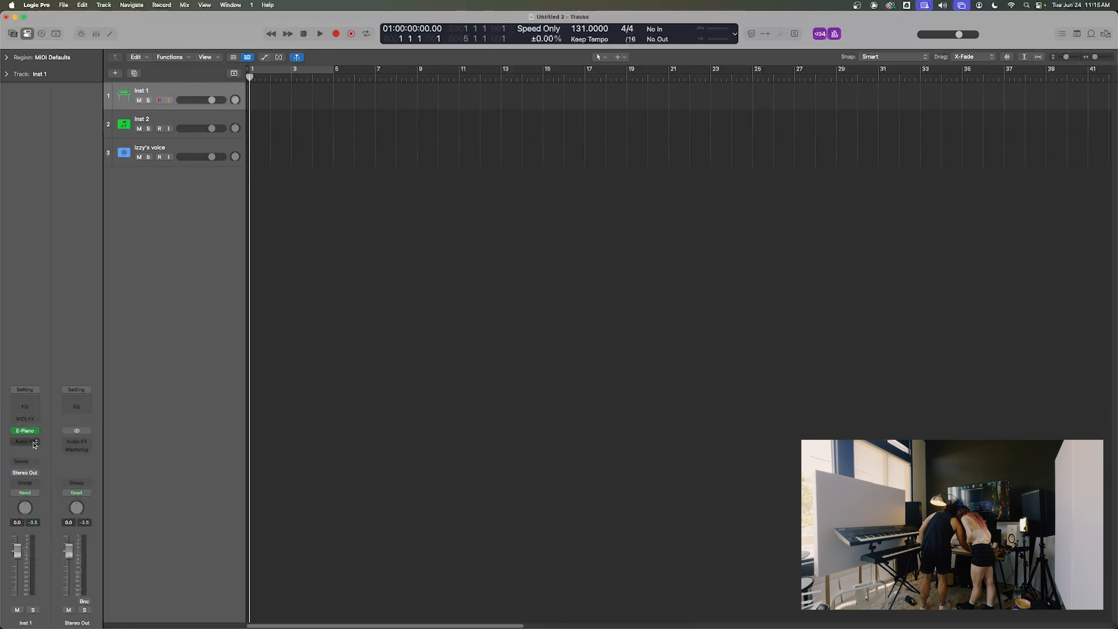
- Insert the stereo ChromaVerb reverb as an audio effect on the Inst 1 channel strip
{"action": "left_click", "coordinate": [33, 443]}
{"action": "mouse_move", "coordinate": [37, 535]}
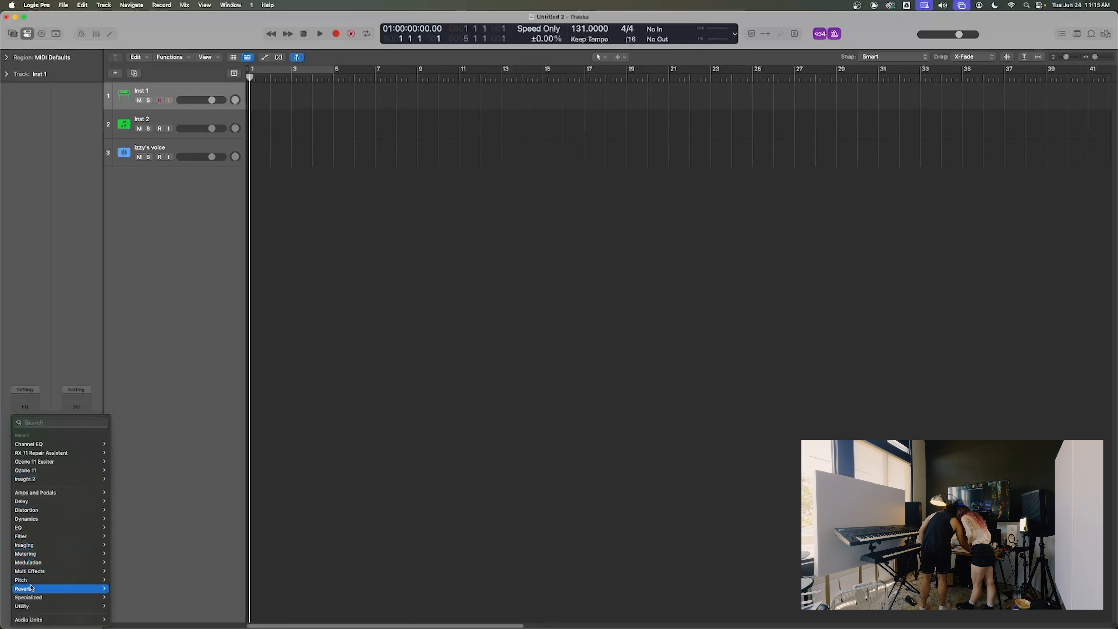
{"action": "mouse_move", "coordinate": [104, 590]}
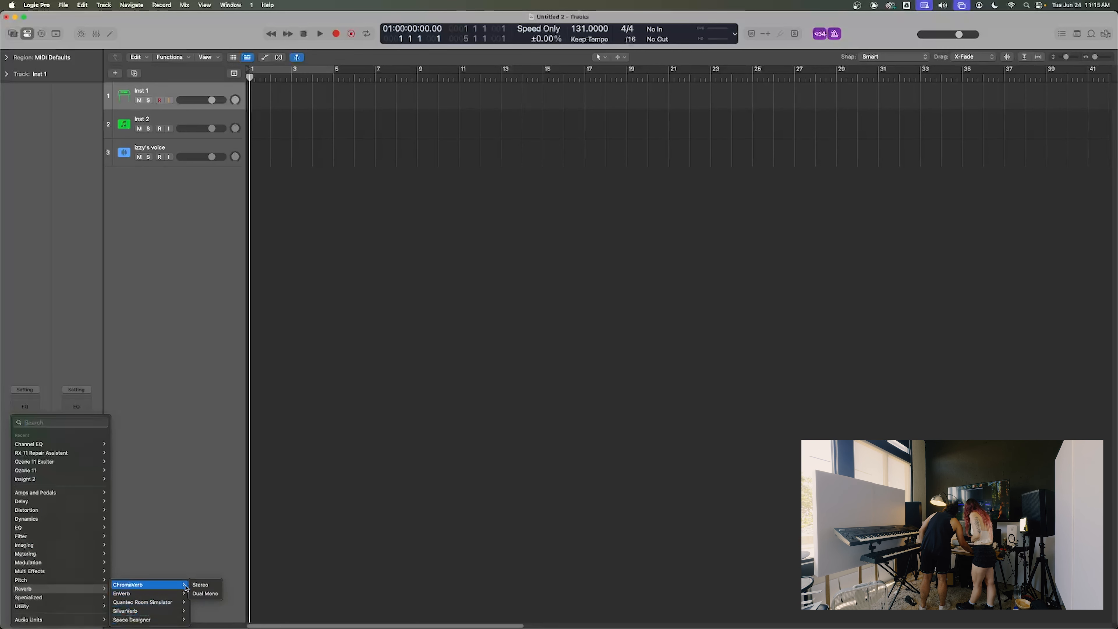
{"action": "left_click", "coordinate": [200, 586]}
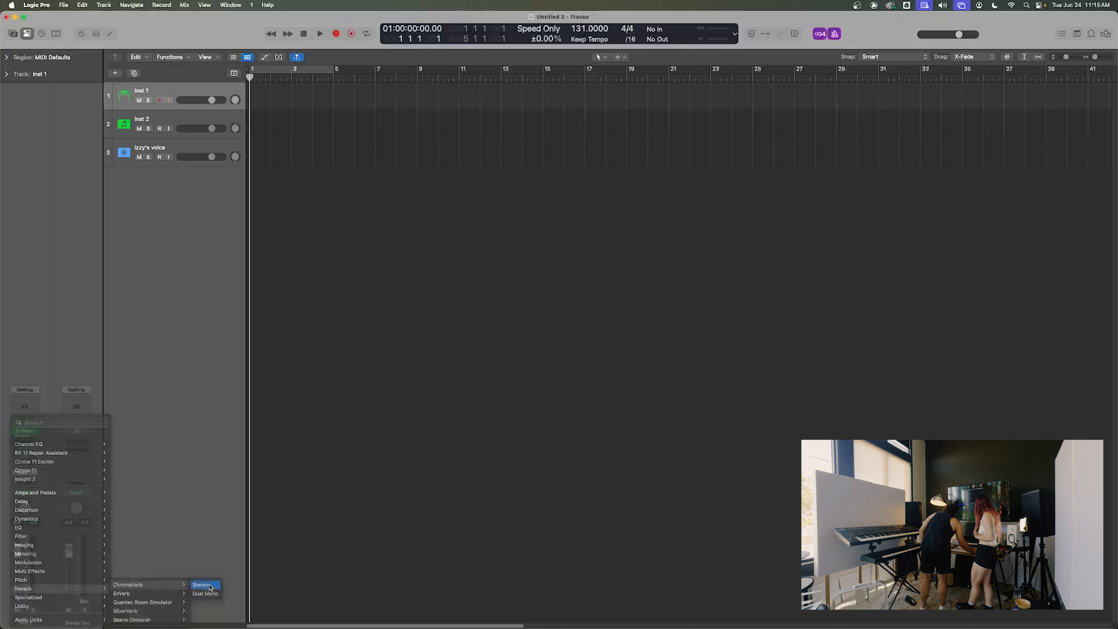
- Open the Vintage Electric Piano and ChromaVerb windows for Inst 1 together and arrange them apart from each other
{"action": "left_click", "coordinate": [691, 222]}
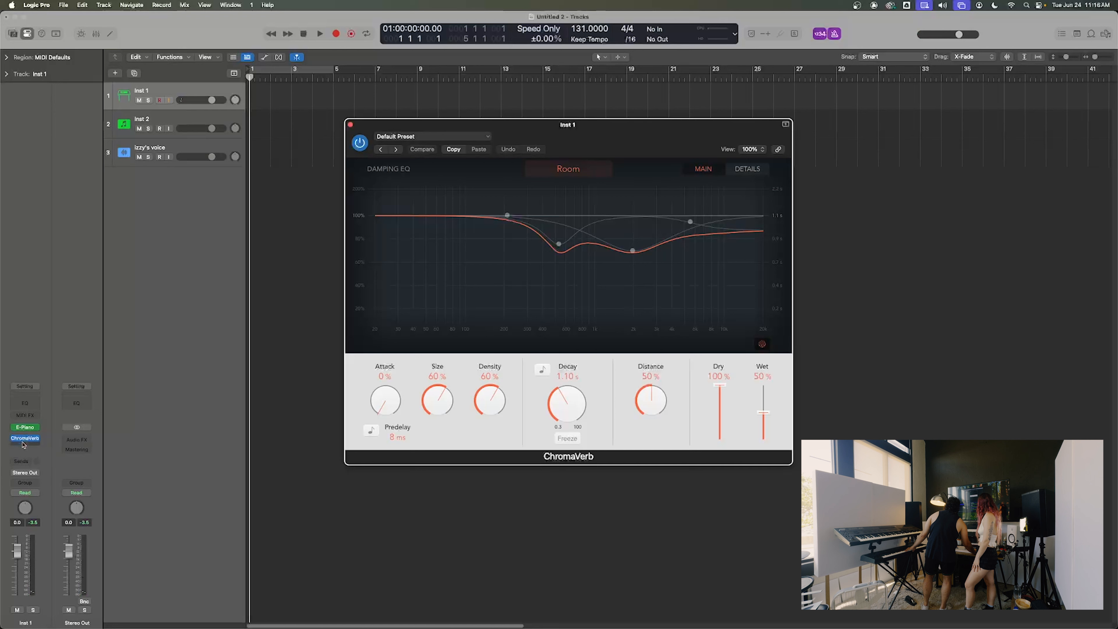
{"action": "left_click", "coordinate": [350, 124]}
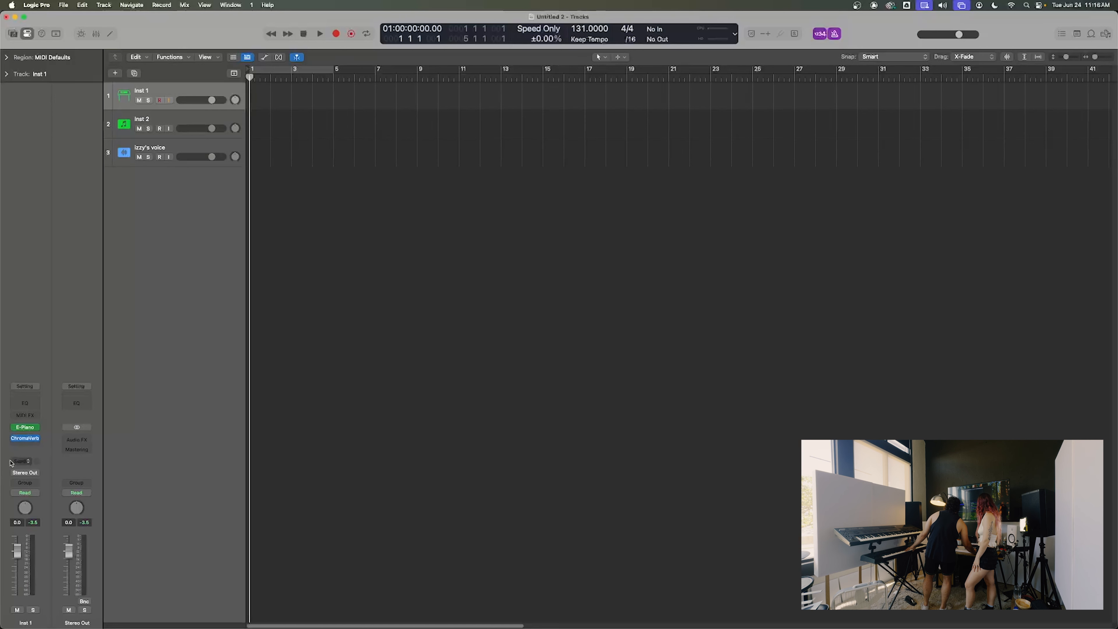
{"action": "left_click", "coordinate": [25, 427]}
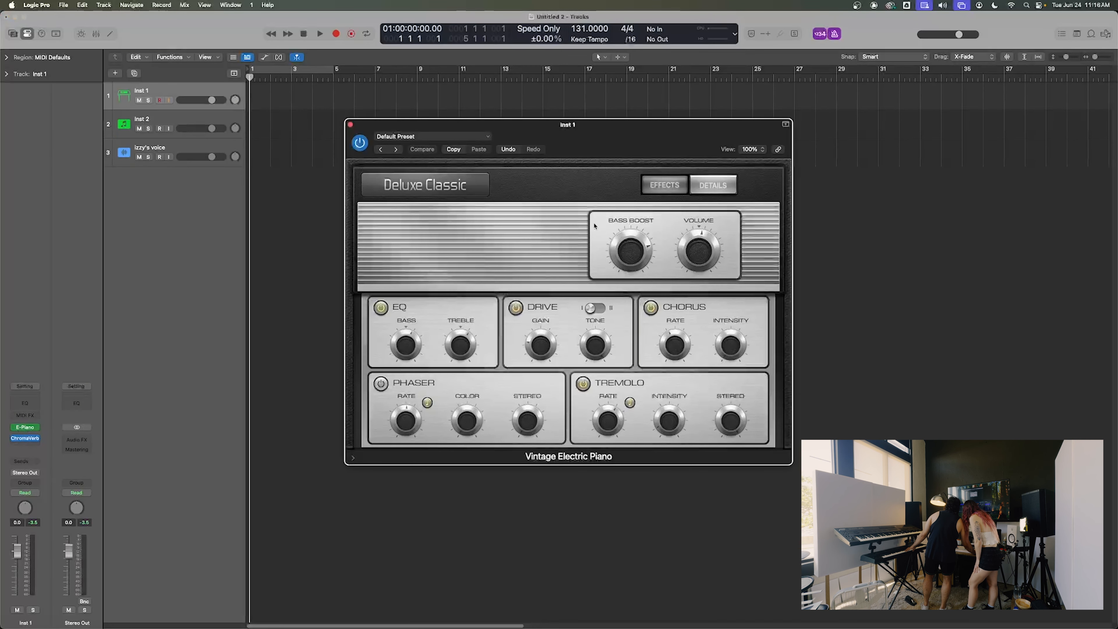
{"action": "left_click", "coordinate": [26, 439]}
{"action": "left_click_drag", "start_coordinate": [641, 143], "coordinate": [945, 231]}
{"action": "left_click_drag", "start_coordinate": [690, 129], "coordinate": [539, 88]}
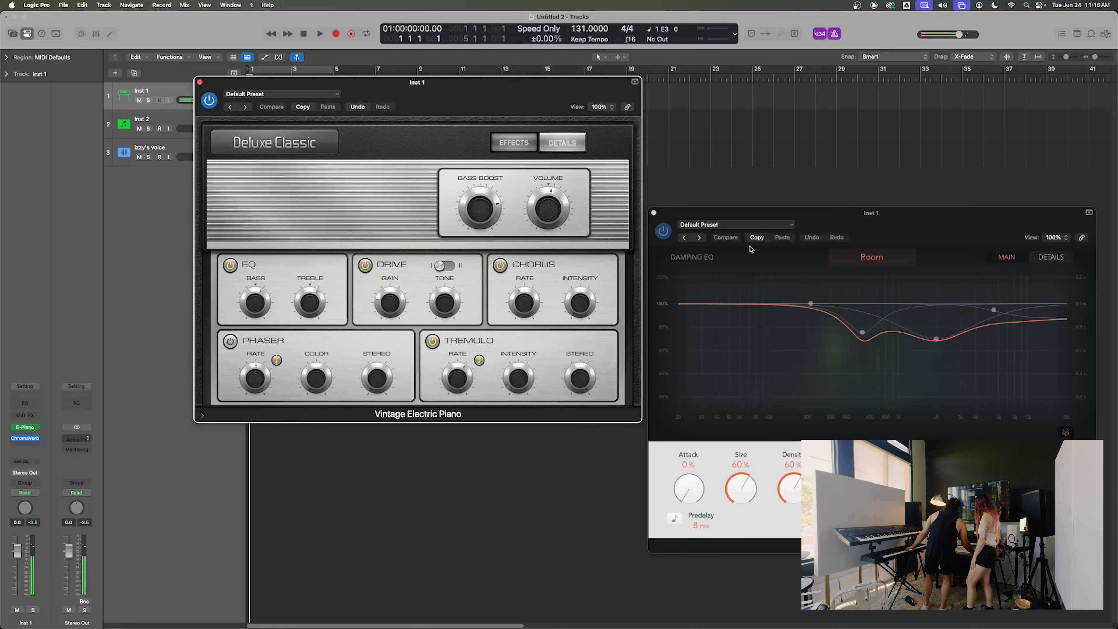
- Set the electric piano's Chorus rate to 0.60 Hz and the ChromaVerb decay to 10 s
{"action": "left_click_drag", "start_coordinate": [525, 309], "coordinate": [525, 292]}
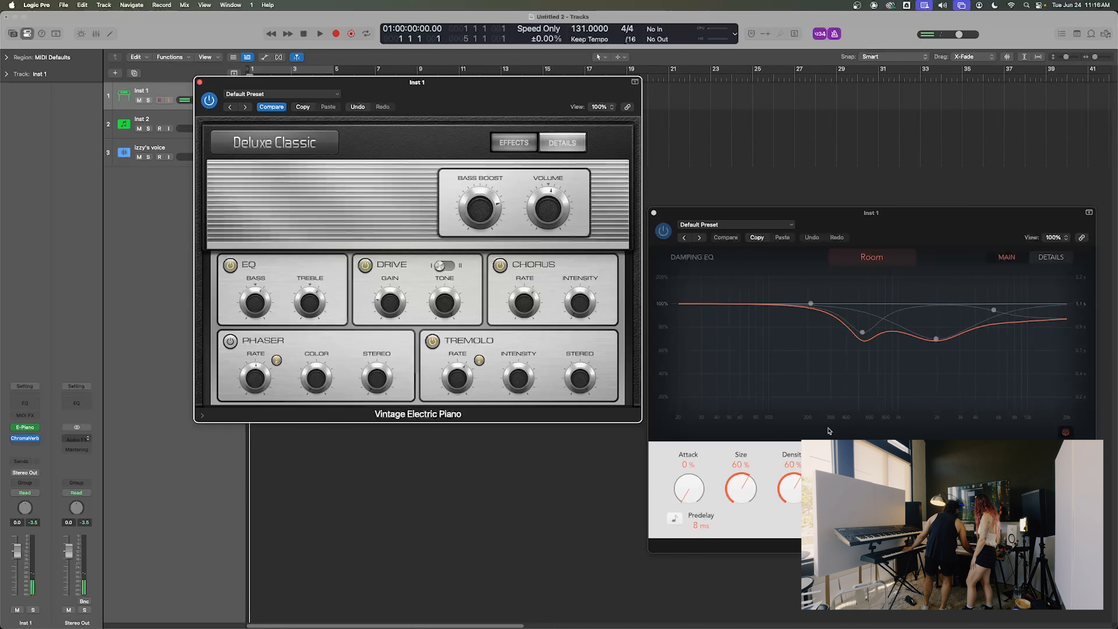
{"action": "left_click_drag", "start_coordinate": [872, 488], "coordinate": [871, 483]}
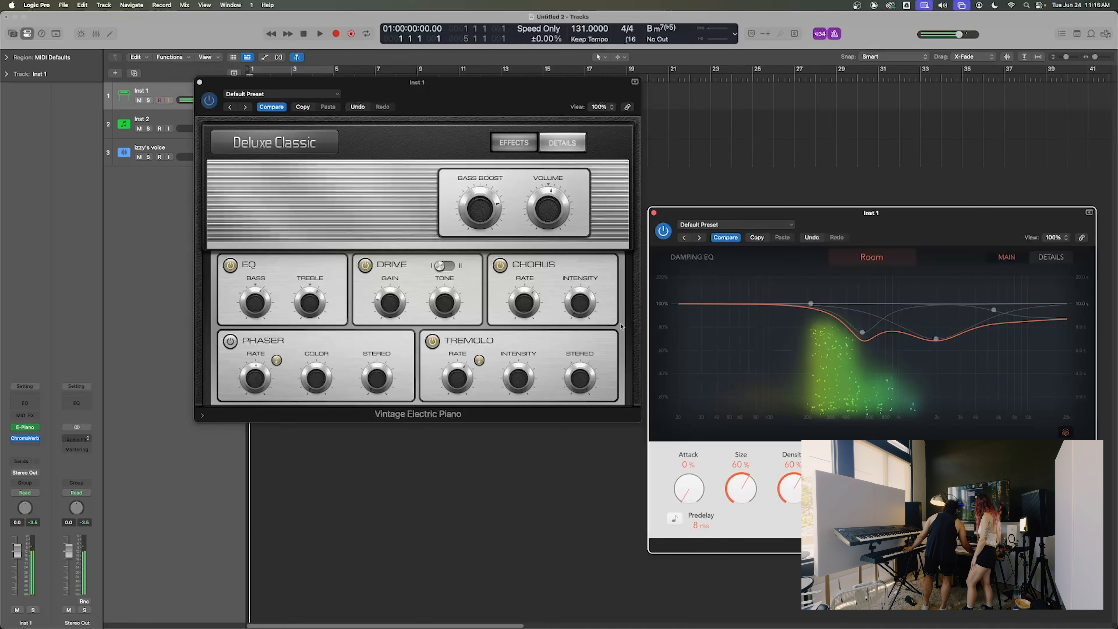
{"action": "left_click", "coordinate": [581, 309]}
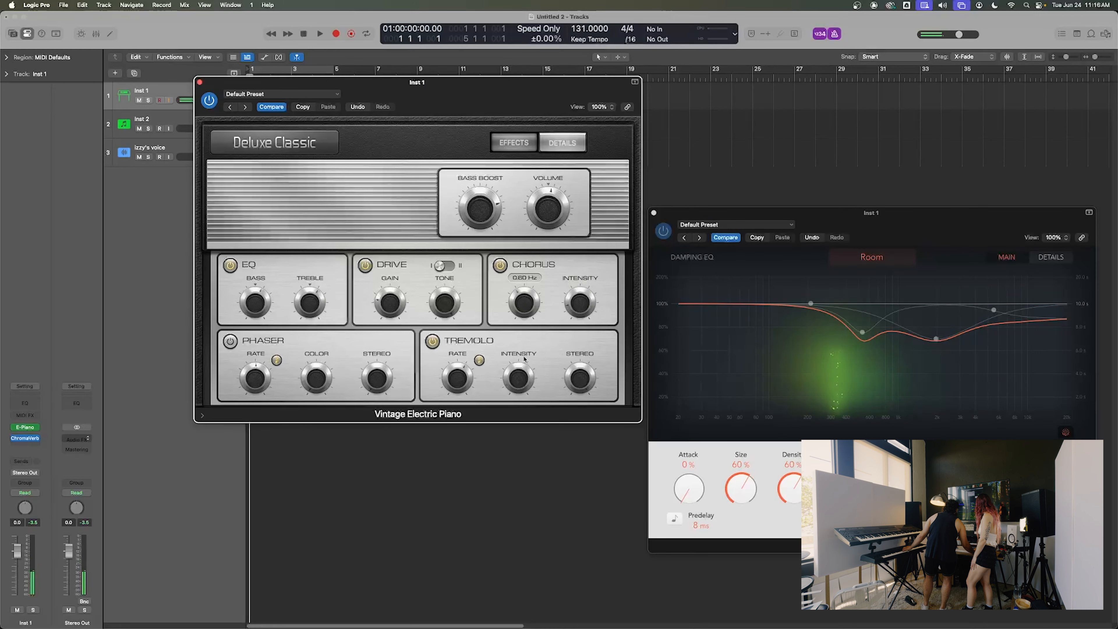
- Change the ChromaVerb room type to Theatre and close both plug-in windows
{"action": "left_click_drag", "start_coordinate": [904, 229], "coordinate": [830, 133]}
{"action": "left_click", "coordinate": [797, 160]}
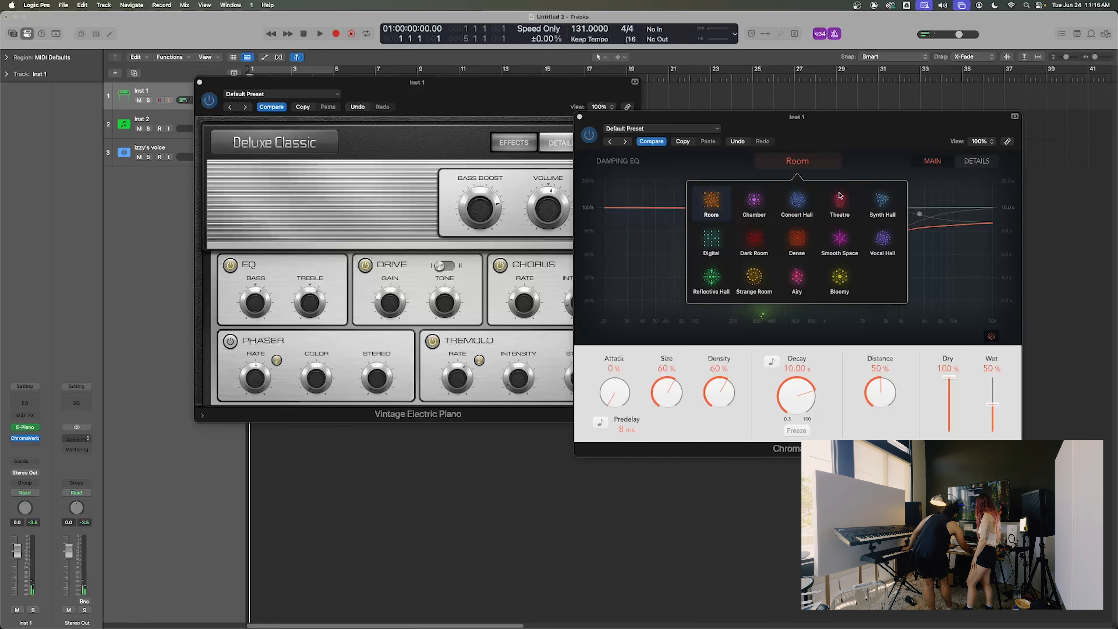
{"action": "left_click", "coordinate": [836, 207]}
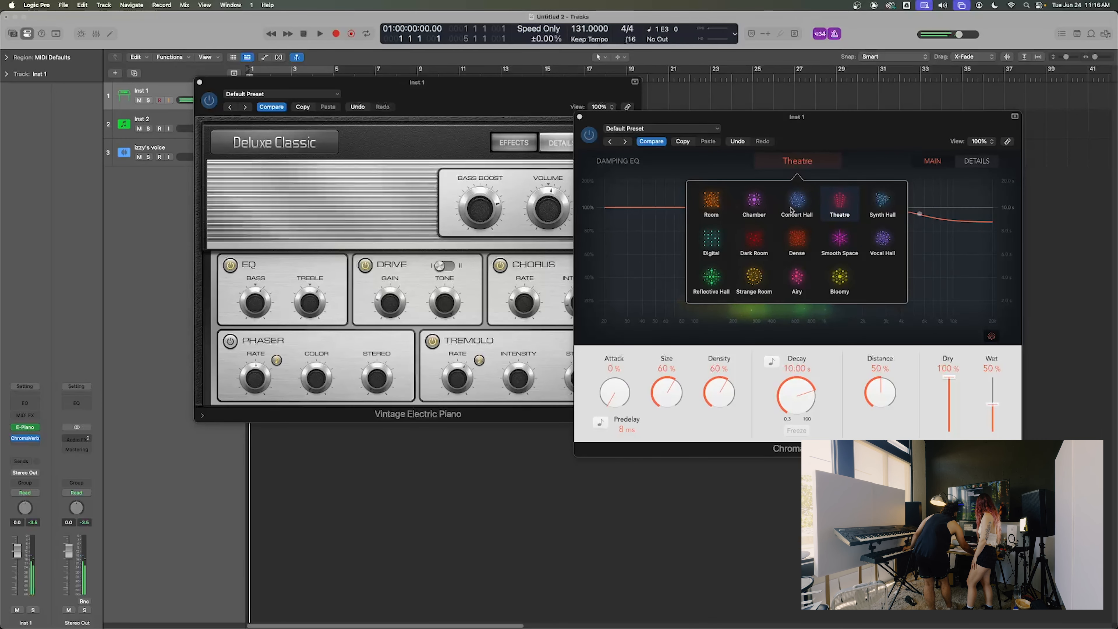
{"action": "left_click", "coordinate": [579, 117]}
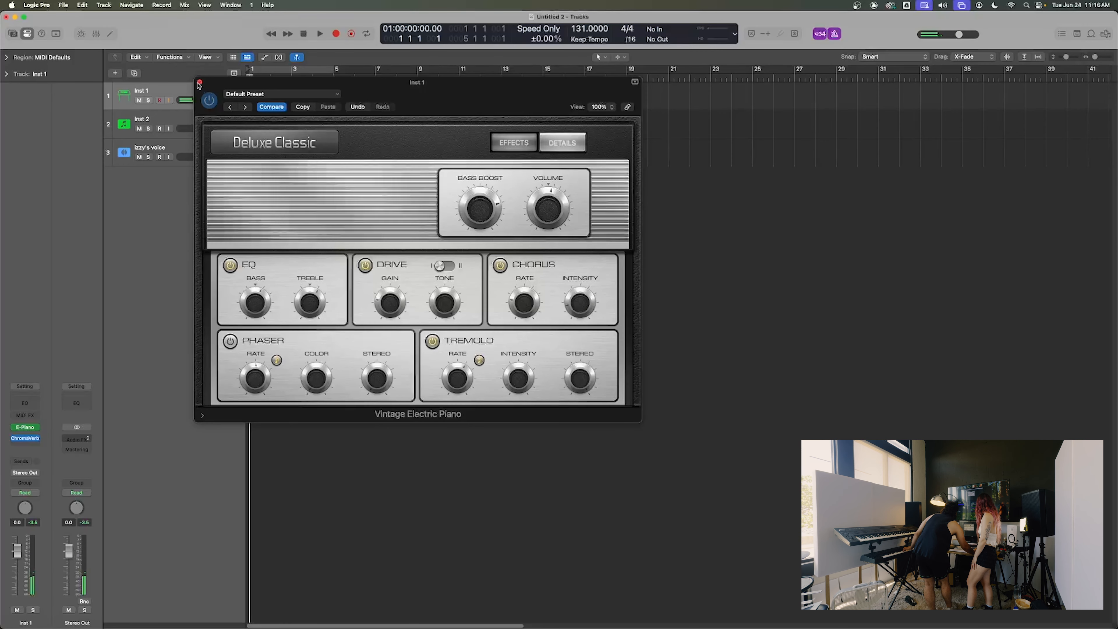
{"action": "left_click", "coordinate": [199, 83]}
- Reopen the Vintage Electric Piano window, place it clear of the track headers, and select the Inst 1 track
{"action": "left_click", "coordinate": [28, 430]}
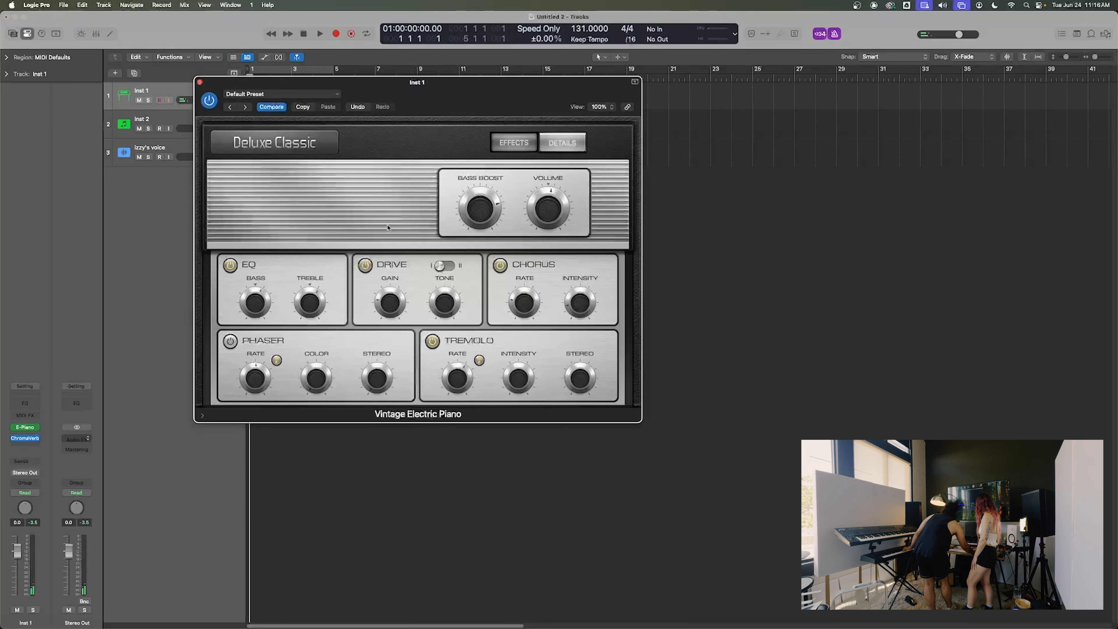
{"action": "left_click_drag", "start_coordinate": [521, 95], "coordinate": [895, 194]}
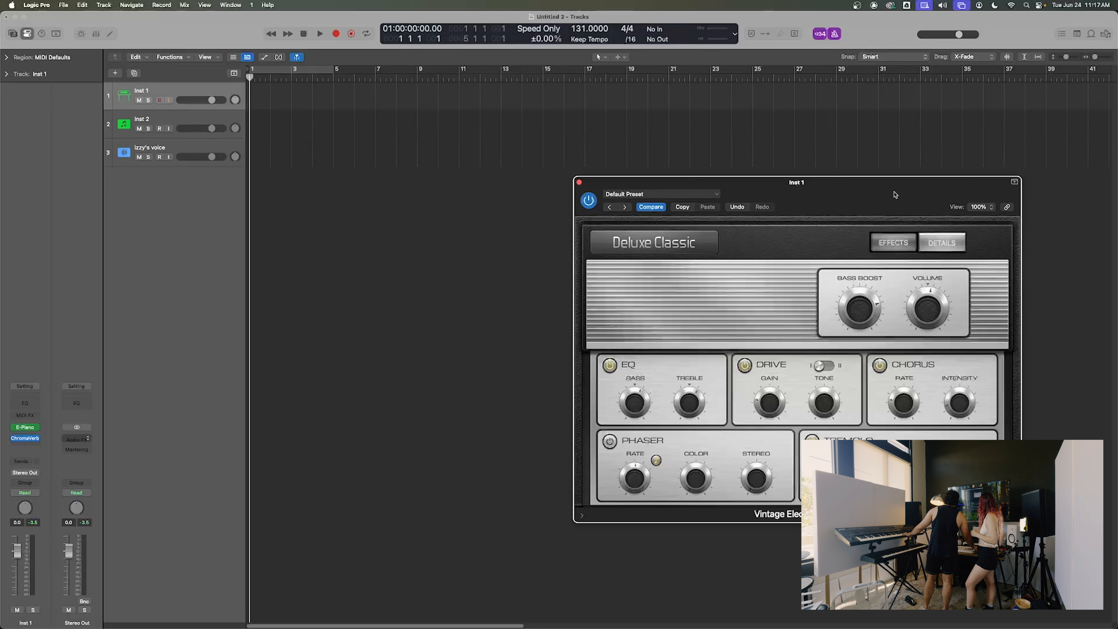
{"action": "left_click", "coordinate": [222, 92]}
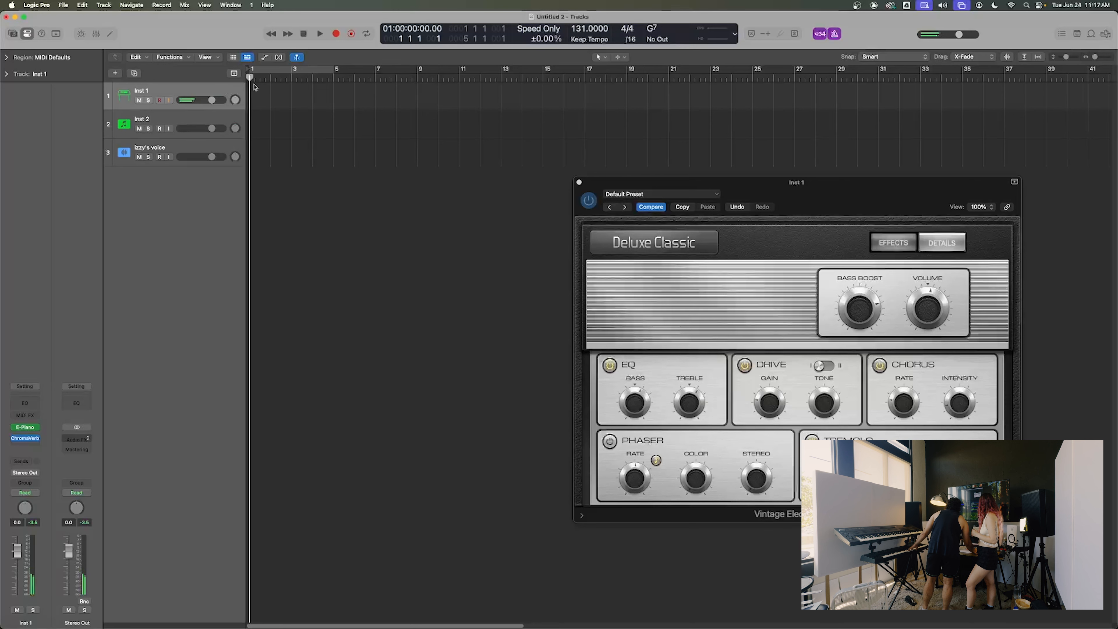
- Move the playhead into bar 6 and back to bar 1, switching briefly to the Inst 2 track and back to Inst 1
{"action": "left_click_drag", "start_coordinate": [257, 78], "coordinate": [353, 80]}
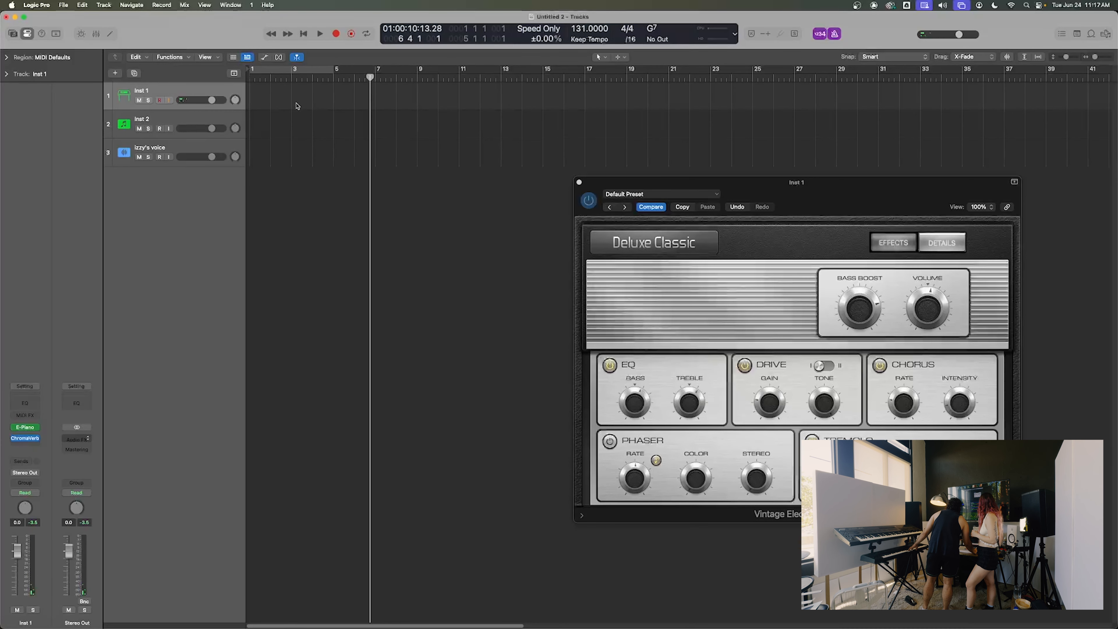
{"action": "left_click", "coordinate": [174, 122]}
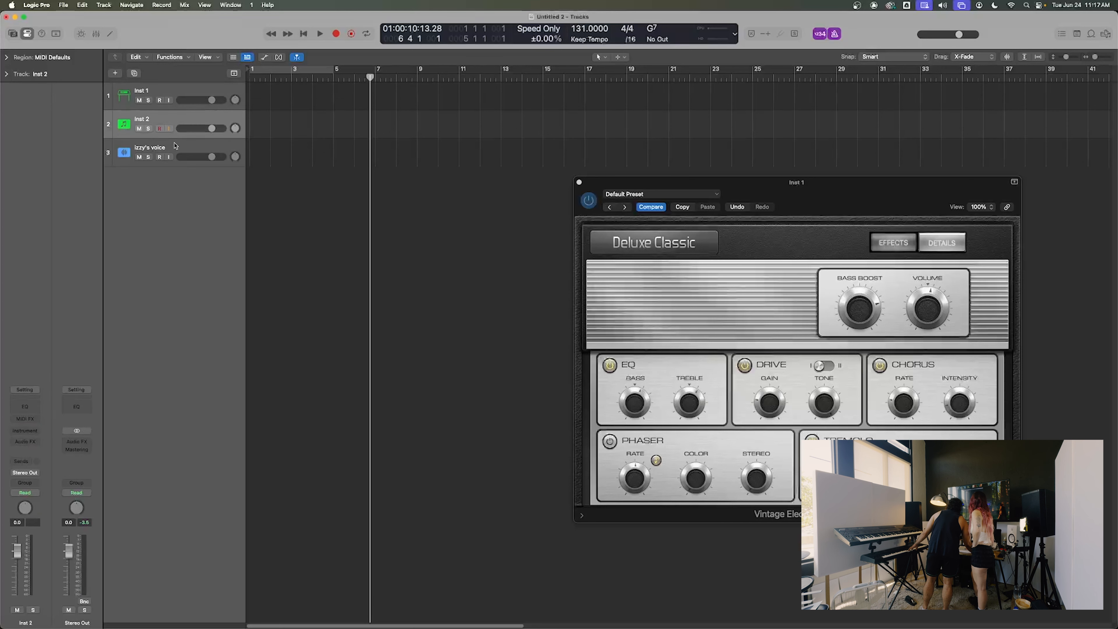
{"action": "left_click", "coordinate": [187, 93]}
{"action": "left_click_drag", "start_coordinate": [286, 78], "coordinate": [249, 89]}
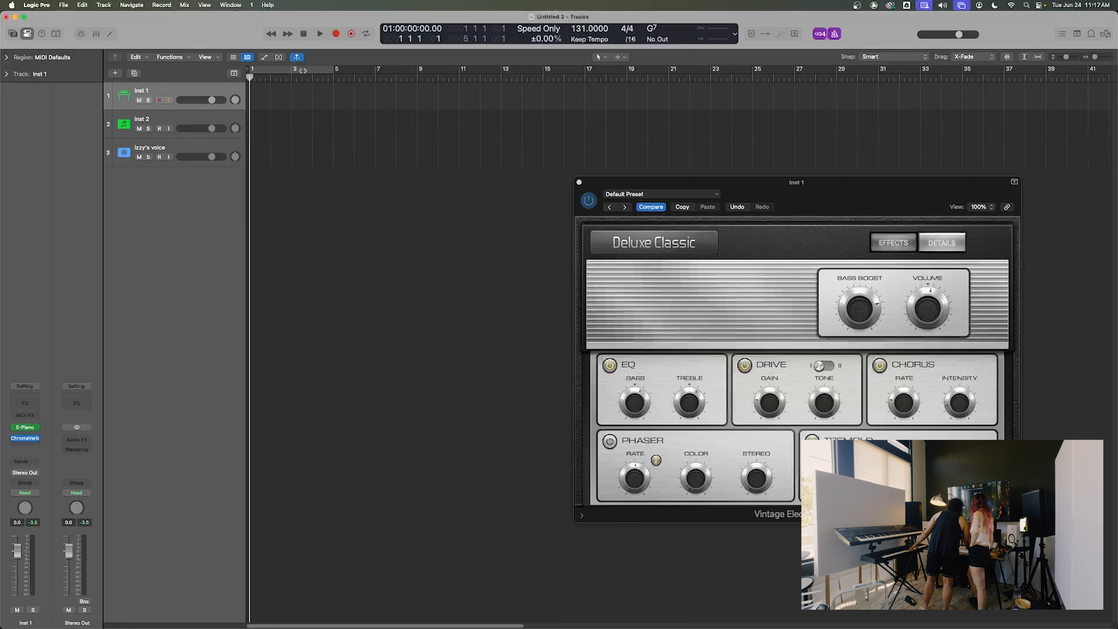
- Try out a cycle range in the ruler over the first few bars
{"action": "left_click", "coordinate": [313, 68]}
{"action": "left_click_drag", "start_coordinate": [333, 69], "coordinate": [259, 87]}
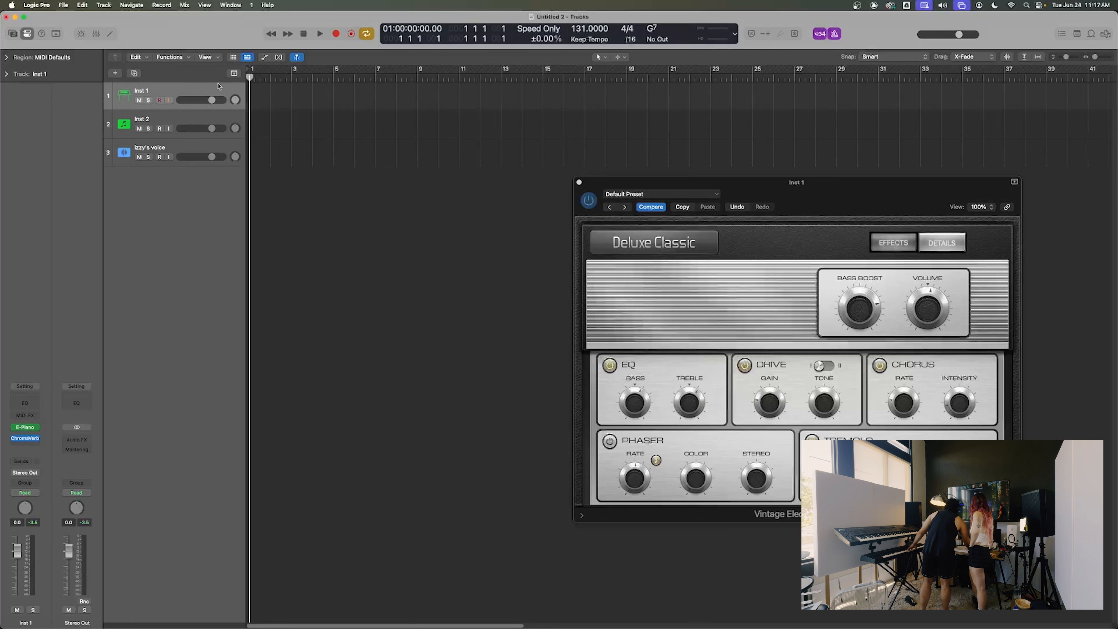
- Rename the Inst 1 track to "keyboard 01"
{"action": "double_click", "coordinate": [140, 90]}
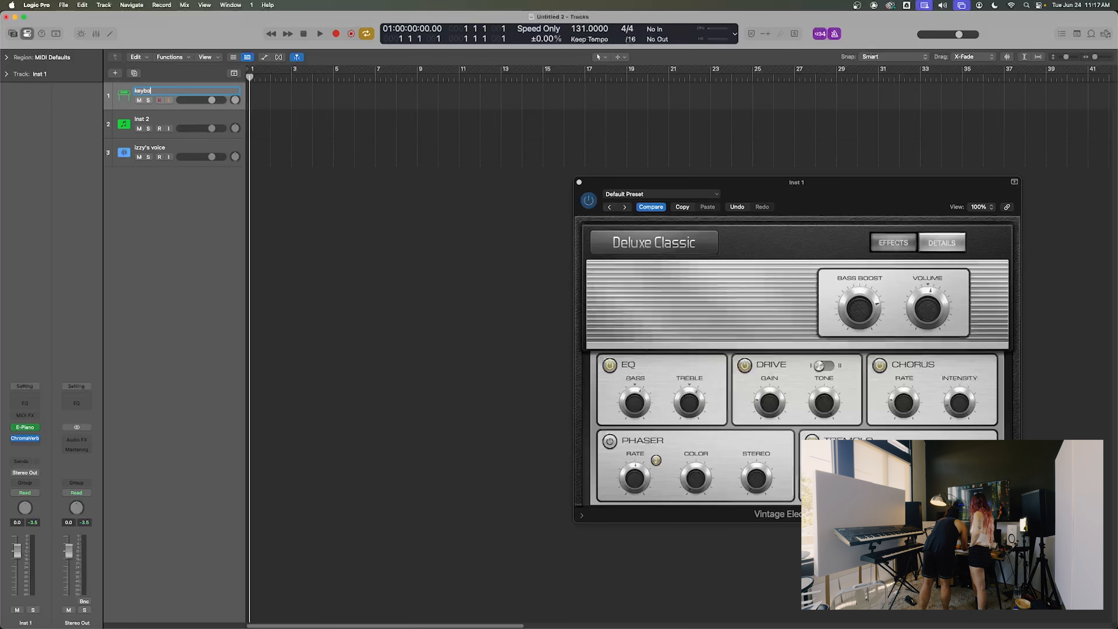
{"action": "key", "text": "Return"}
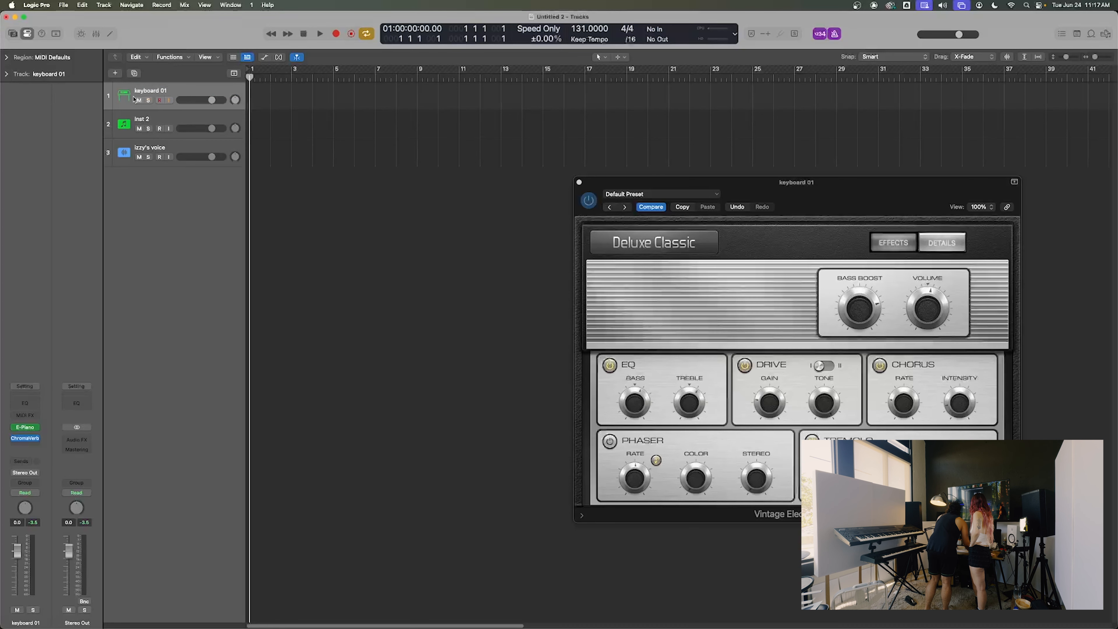
- Solo the keyboard 01 track and turn its solo off again
{"action": "left_click", "coordinate": [150, 118]}
{"action": "left_click", "coordinate": [140, 102]}
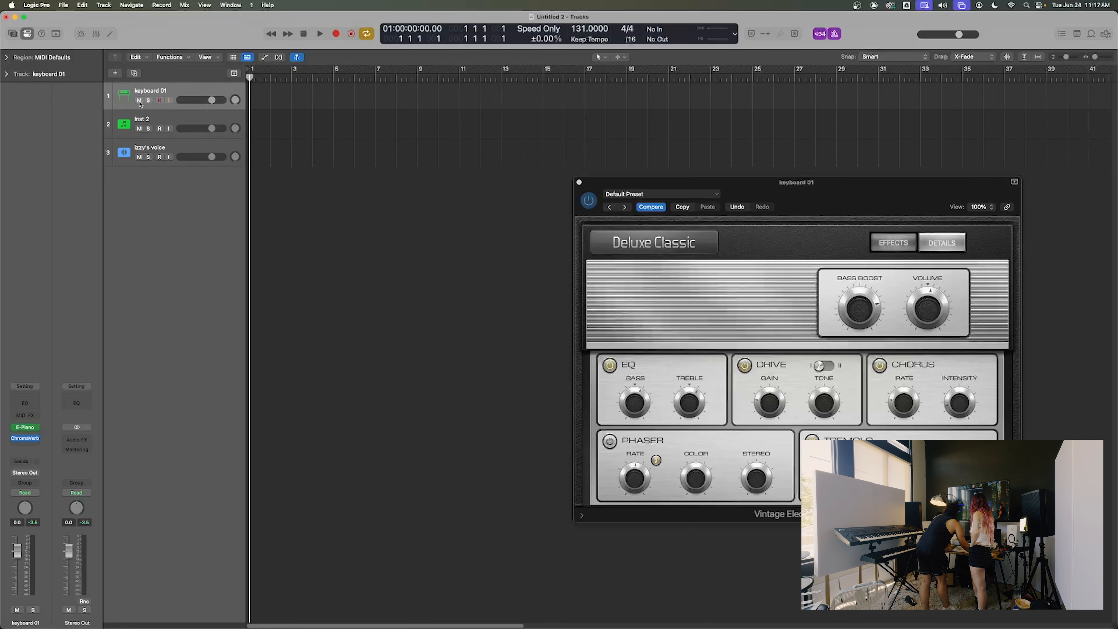
{"action": "left_click", "coordinate": [149, 102]}
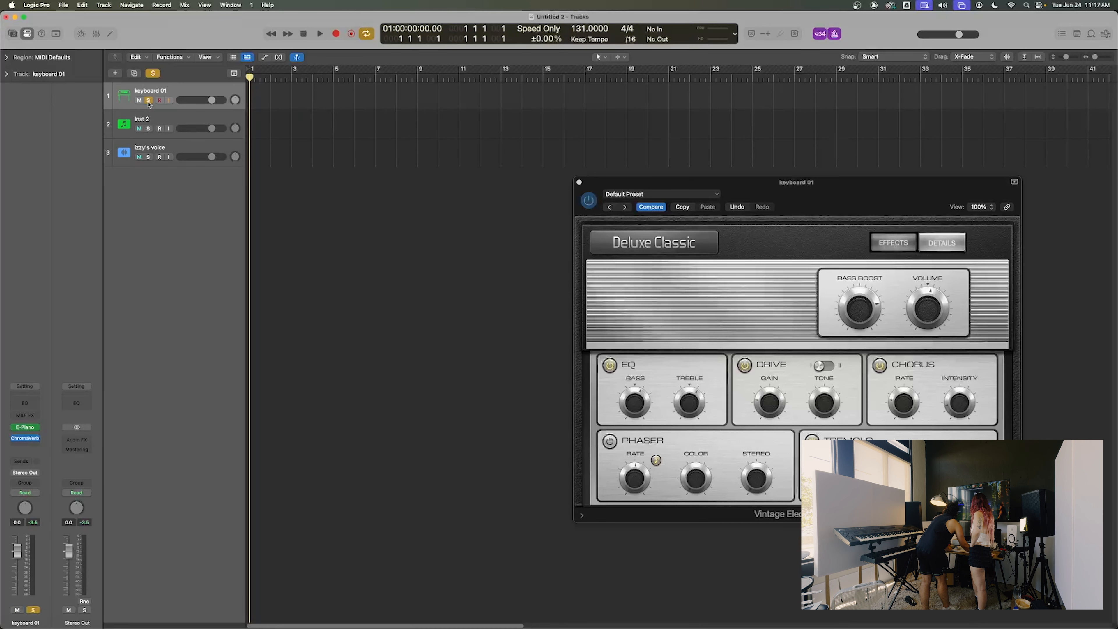
{"action": "left_click", "coordinate": [149, 100]}
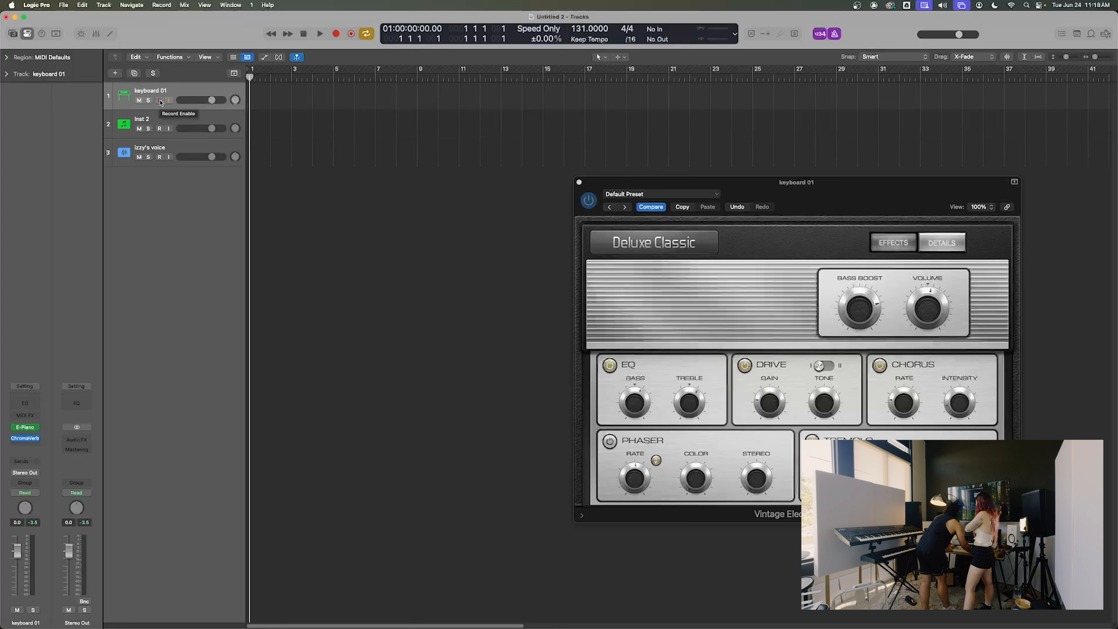
- Record-enable the voice audio track along with keyboard 01 and record a take on both until bar 6
{"action": "left_click", "coordinate": [160, 158]}
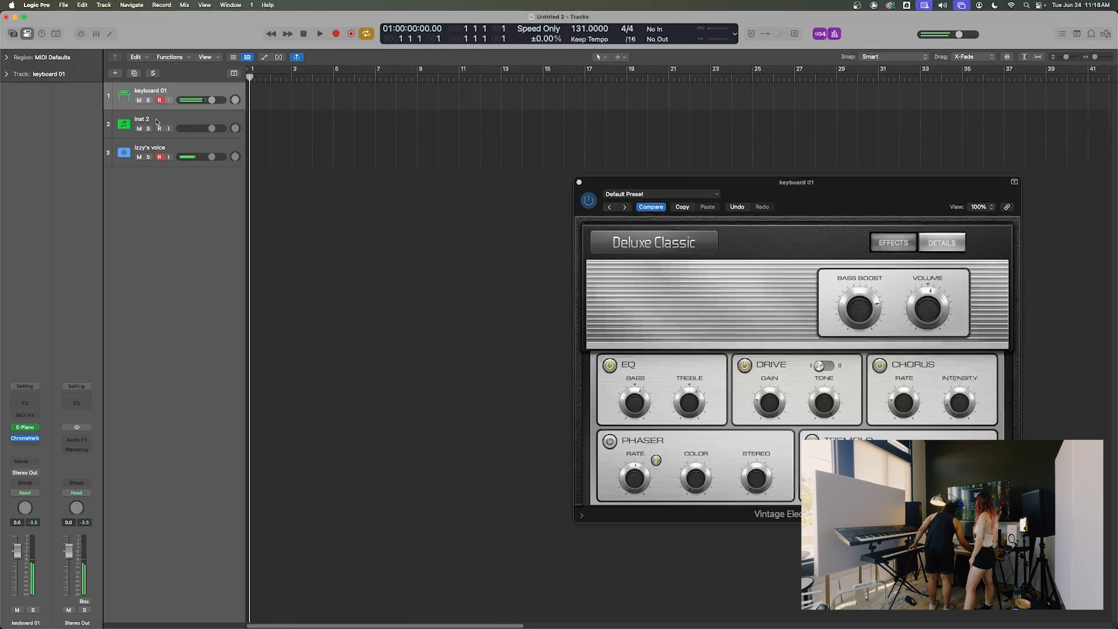
{"action": "left_click", "coordinate": [340, 35]}
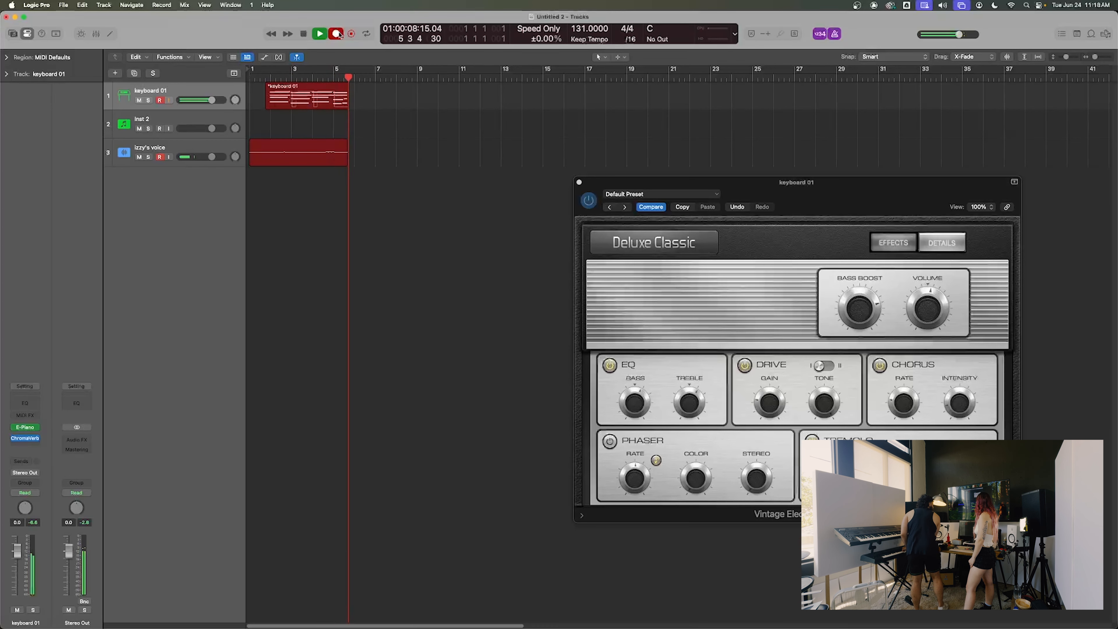
{"action": "key", "text": "space"}
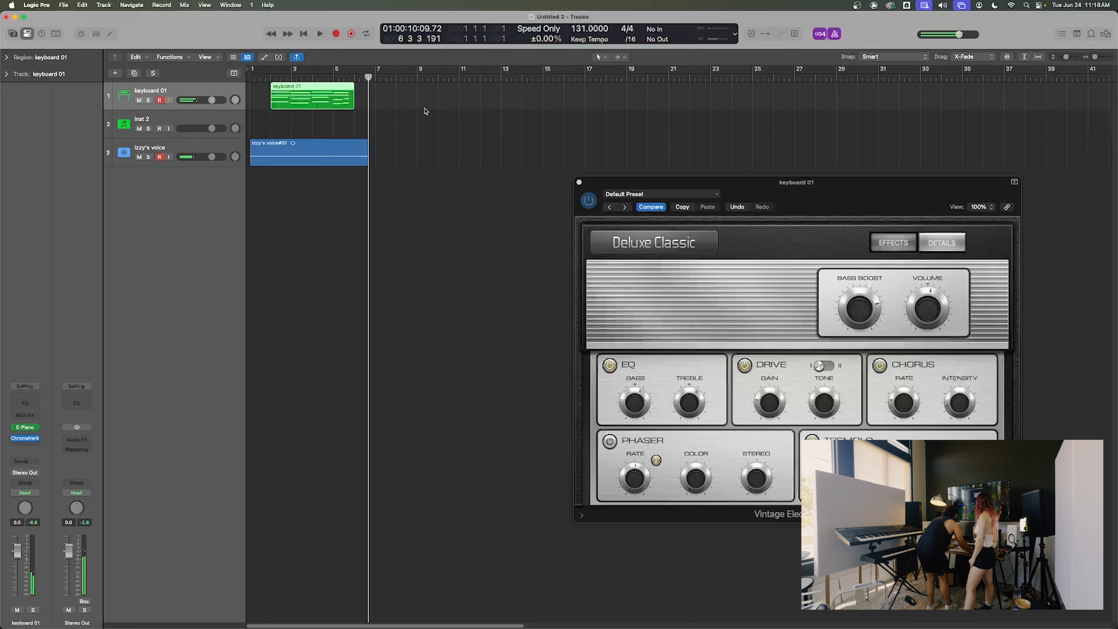
- Play back the recorded take from bar 2, stop it, and select the voice region
{"action": "left_click_drag", "start_coordinate": [282, 76], "coordinate": [270, 76]}
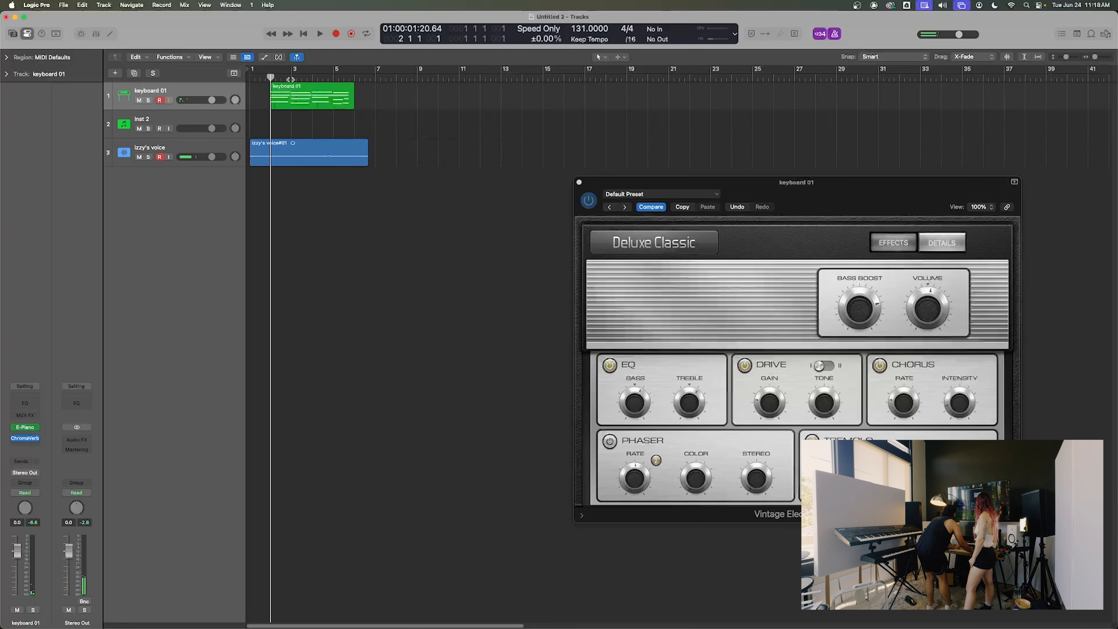
{"action": "key", "text": "space"}
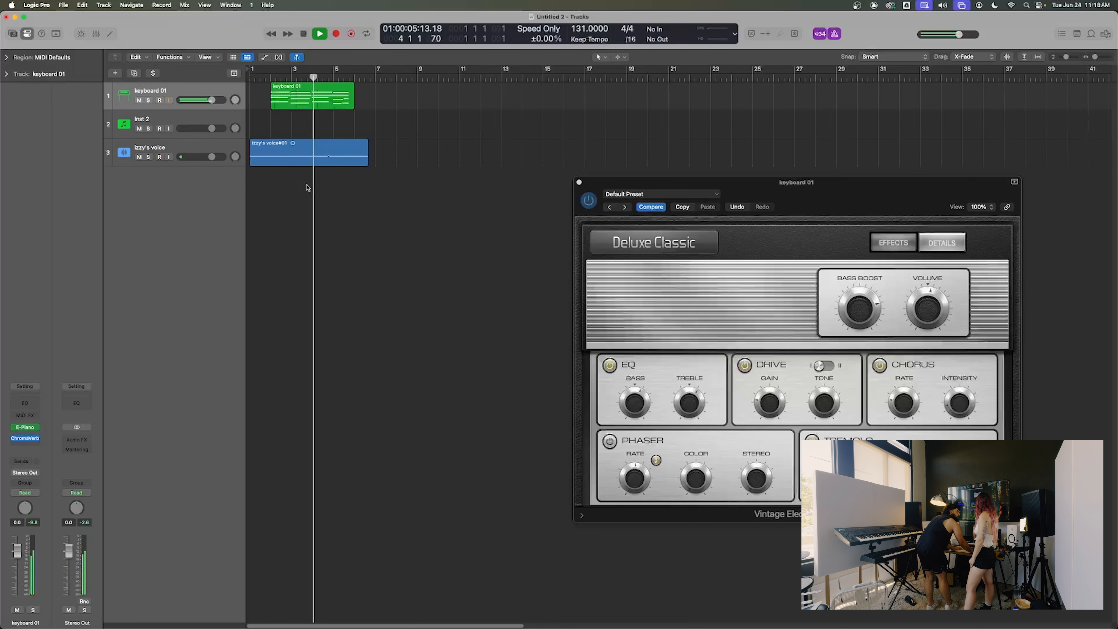
{"action": "key", "text": "space"}
{"action": "left_click", "coordinate": [331, 154]}
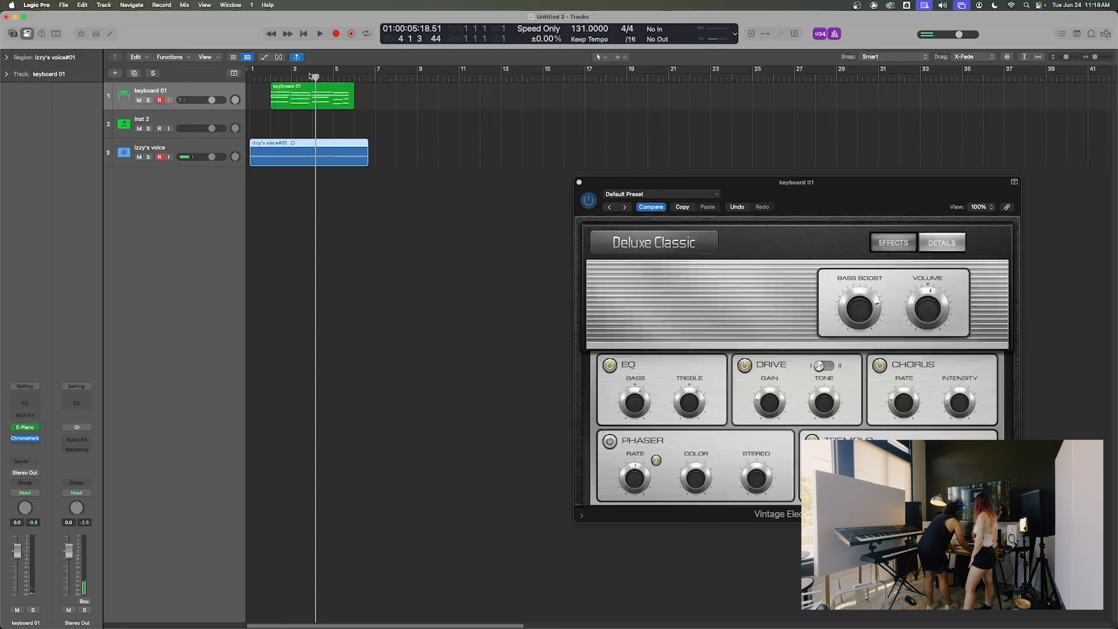
- Define a cycle range from bar 1 to bar 6 and turn cycle mode off
{"action": "mouse_move", "coordinate": [312, 76]}
{"action": "left_mouse_down"}
{"action": "mouse_move", "coordinate": [273, 72]}
{"action": "mouse_move", "coordinate": [292, 72]}
{"action": "left_mouse_up"}
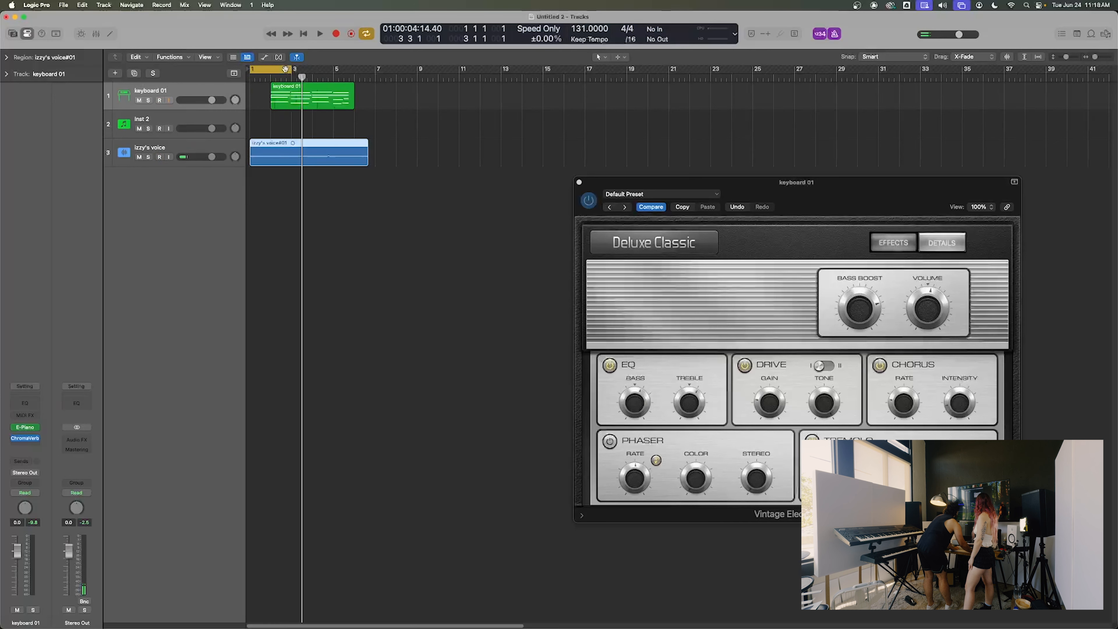
{"action": "left_click", "coordinate": [285, 69]}
{"action": "left_click_drag", "start_coordinate": [295, 72], "coordinate": [438, 72]}
{"action": "left_click_drag", "start_coordinate": [364, 71], "coordinate": [303, 200]}
{"action": "left_click", "coordinate": [366, 38]}
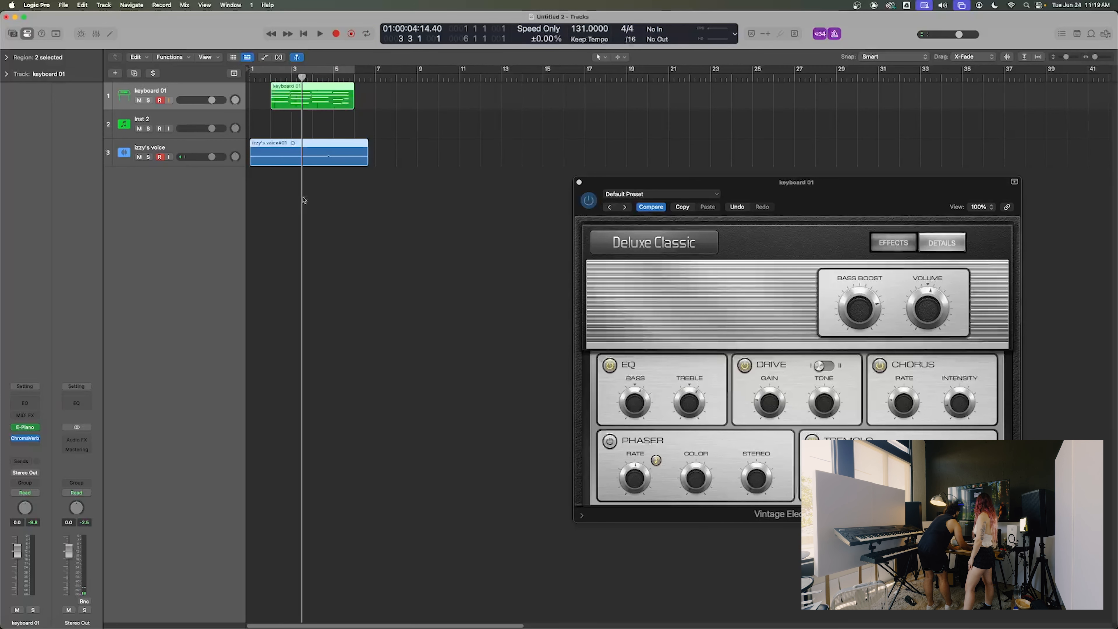
- Delete both recorded regions and return the playhead to the project start
{"action": "key", "text": "Delete"}
{"action": "key", "text": "Return"}
{"action": "key", "text": "Return"}
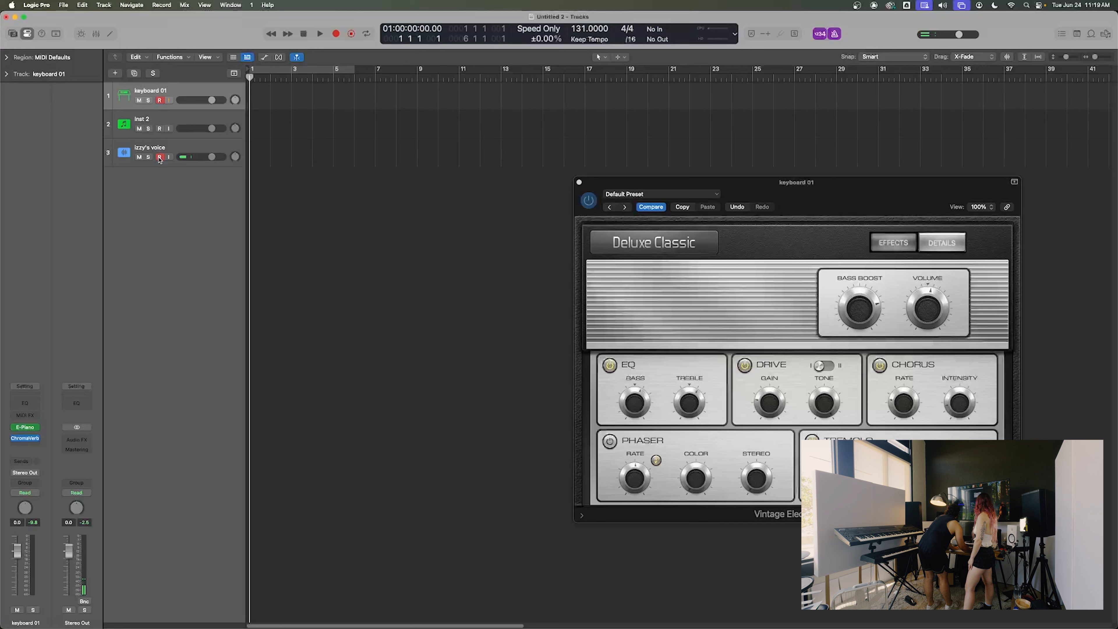
- With the electric piano window closed, audition the metronome click in playback and turn off the count-in
{"action": "left_click", "coordinate": [579, 183]}
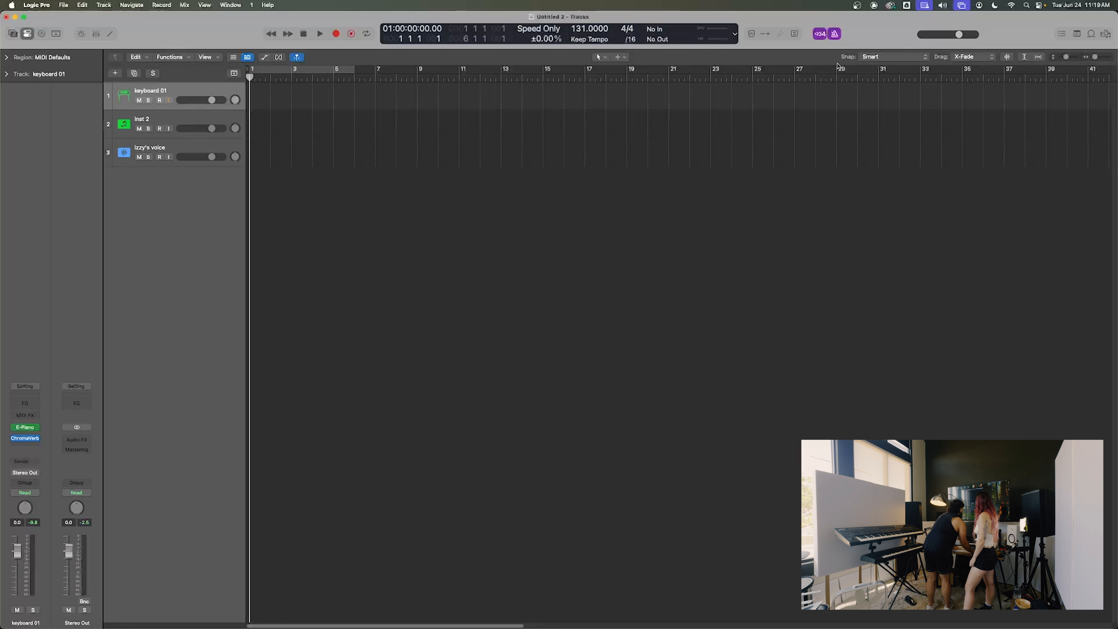
{"action": "key", "text": "k"}
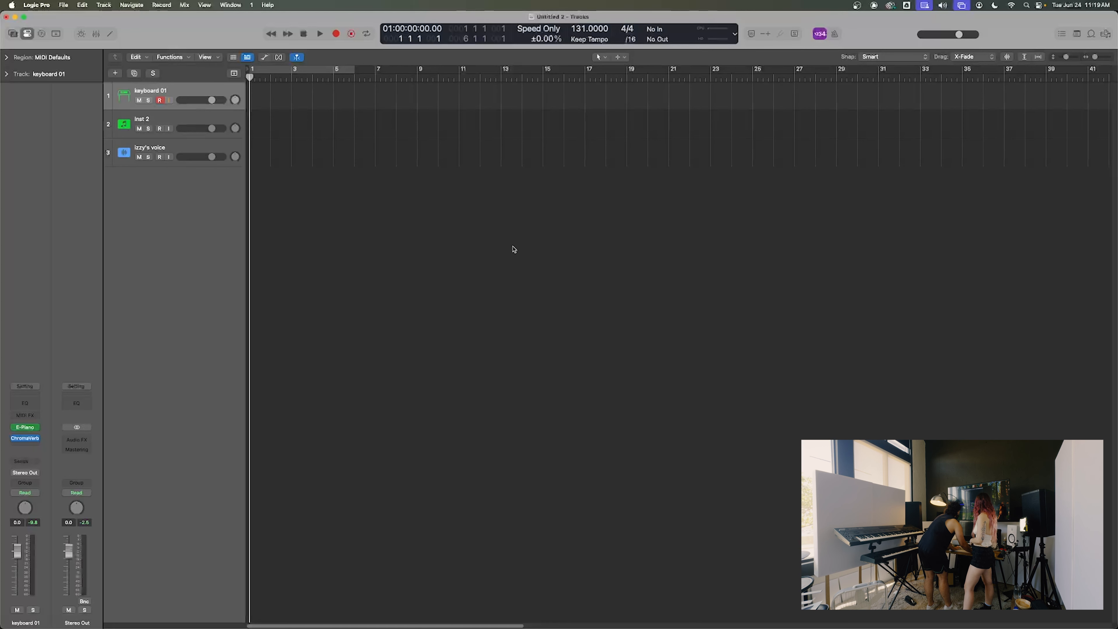
{"action": "key", "text": "space"}
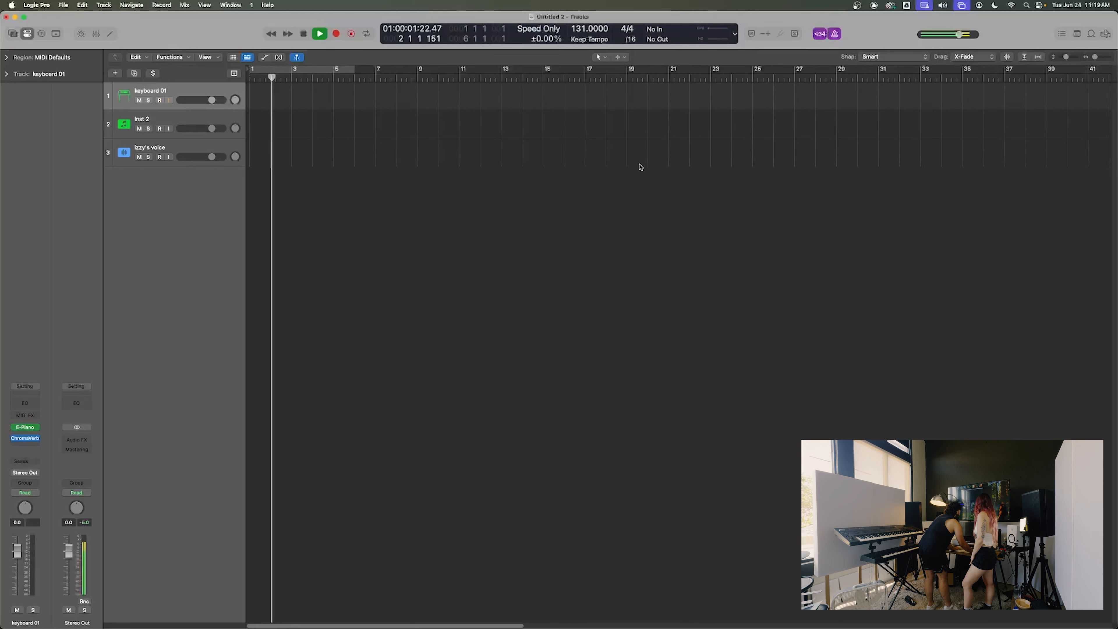
{"action": "key", "text": "space"}
{"action": "left_click", "coordinate": [821, 35]}
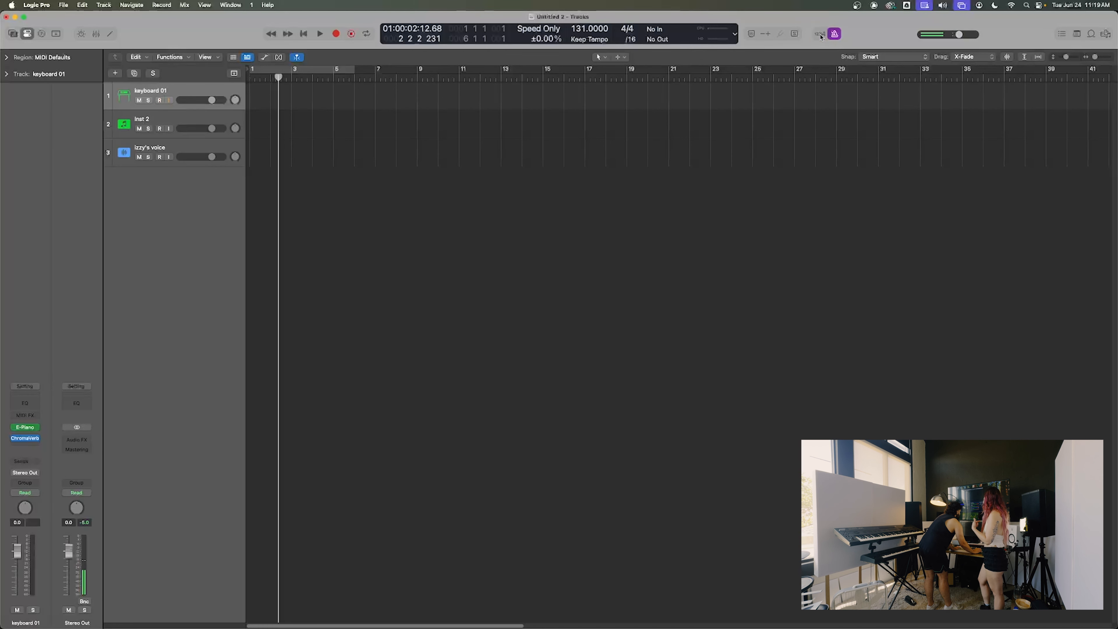
- Turn on the count-in and compare metronome playback from the project start with a brief test recording
{"action": "left_click", "coordinate": [821, 35]}
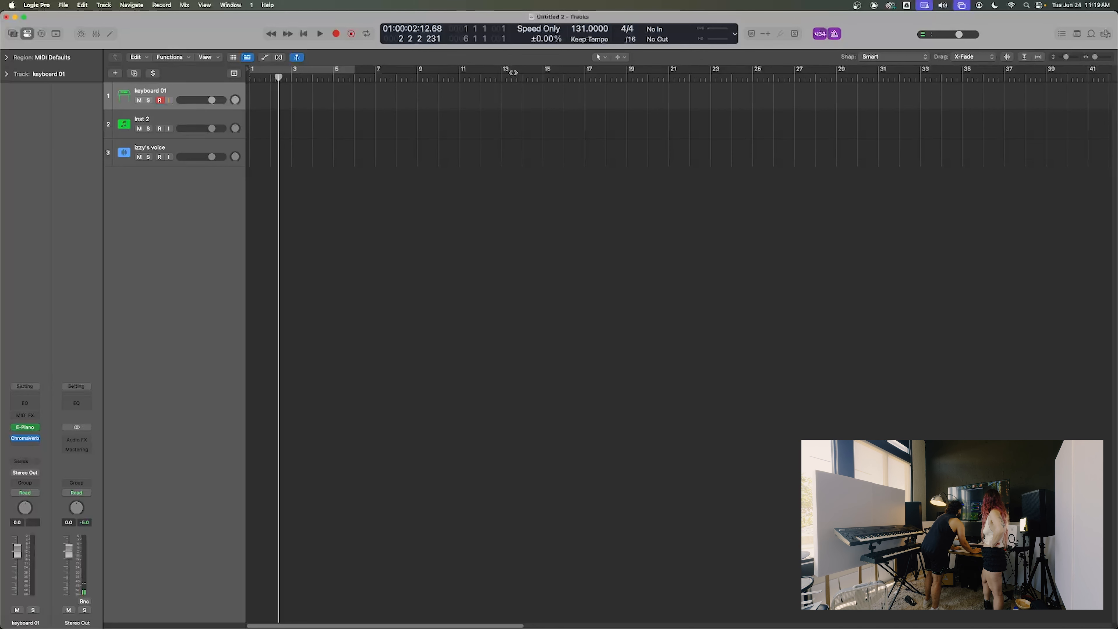
{"action": "left_click", "coordinate": [305, 34]}
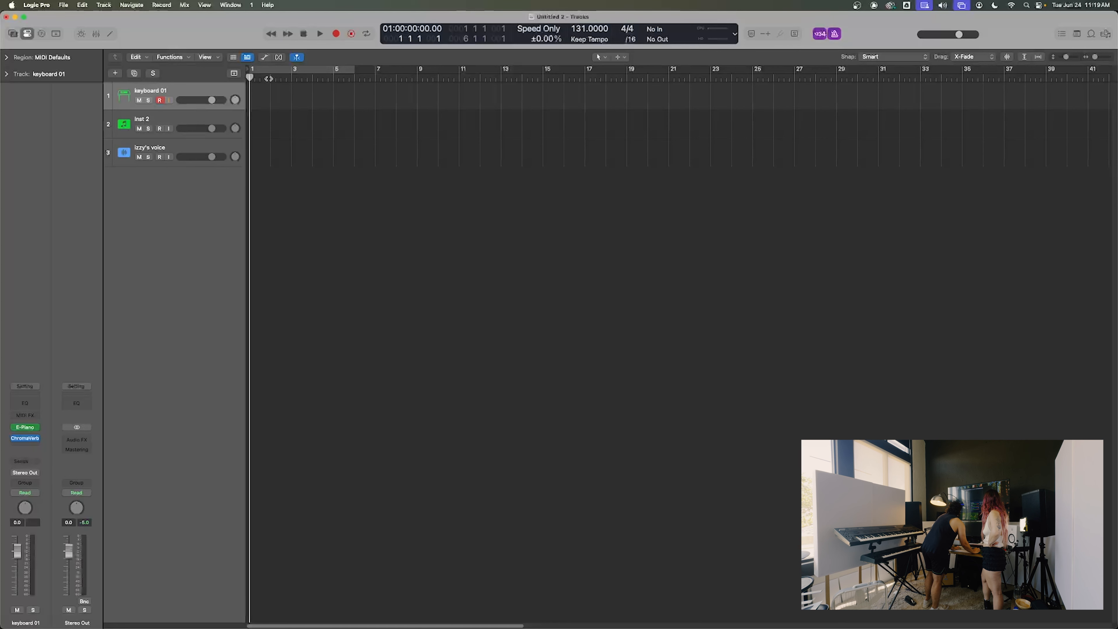
{"action": "left_click_drag", "start_coordinate": [268, 79], "coordinate": [454, 77]}
{"action": "left_click", "coordinate": [304, 34]}
{"action": "key", "text": "space"}
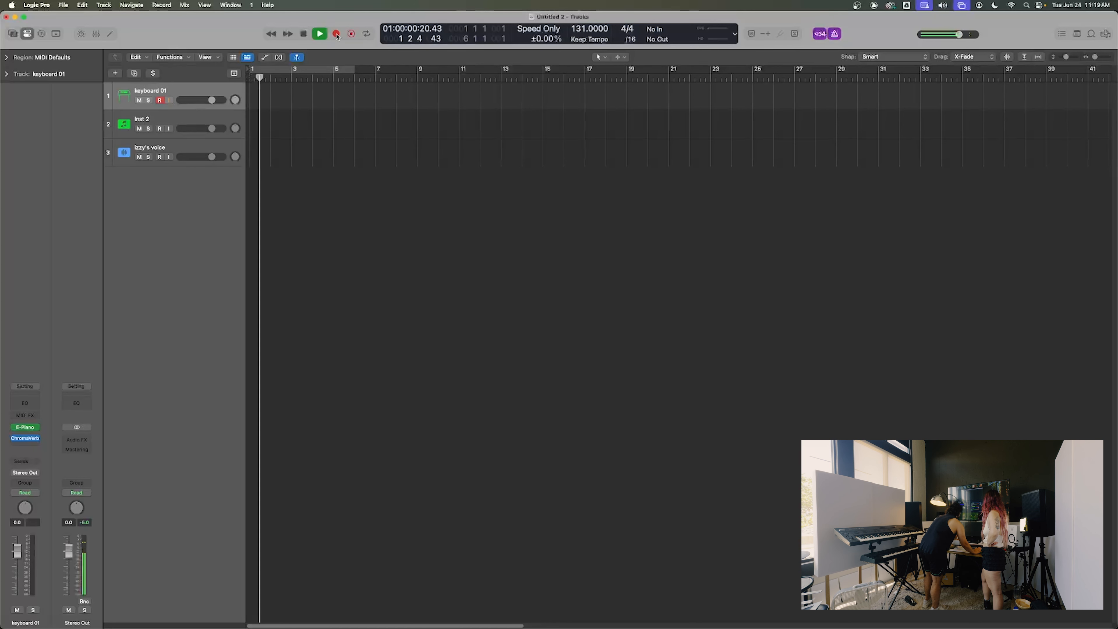
{"action": "key", "text": "space"}
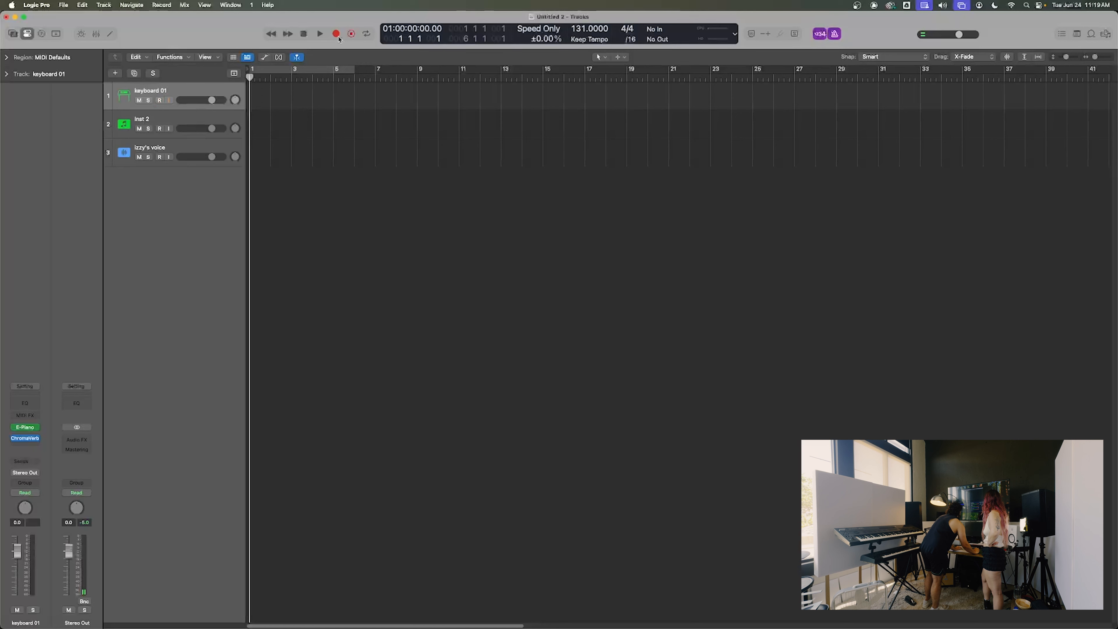
{"action": "left_click", "coordinate": [337, 34]}
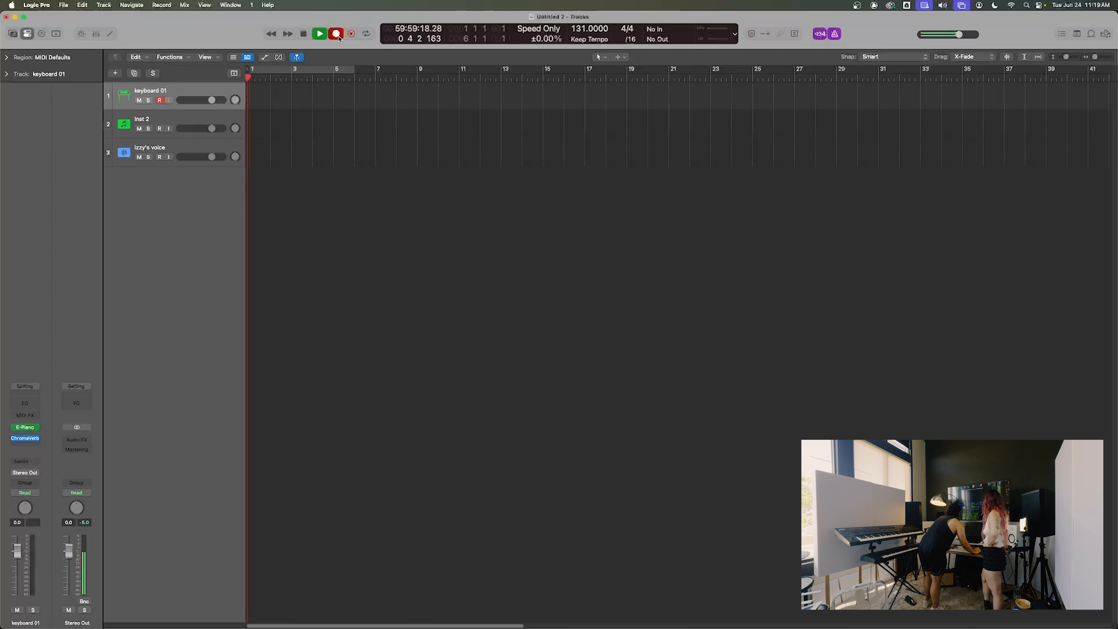
{"action": "key", "text": "space"}
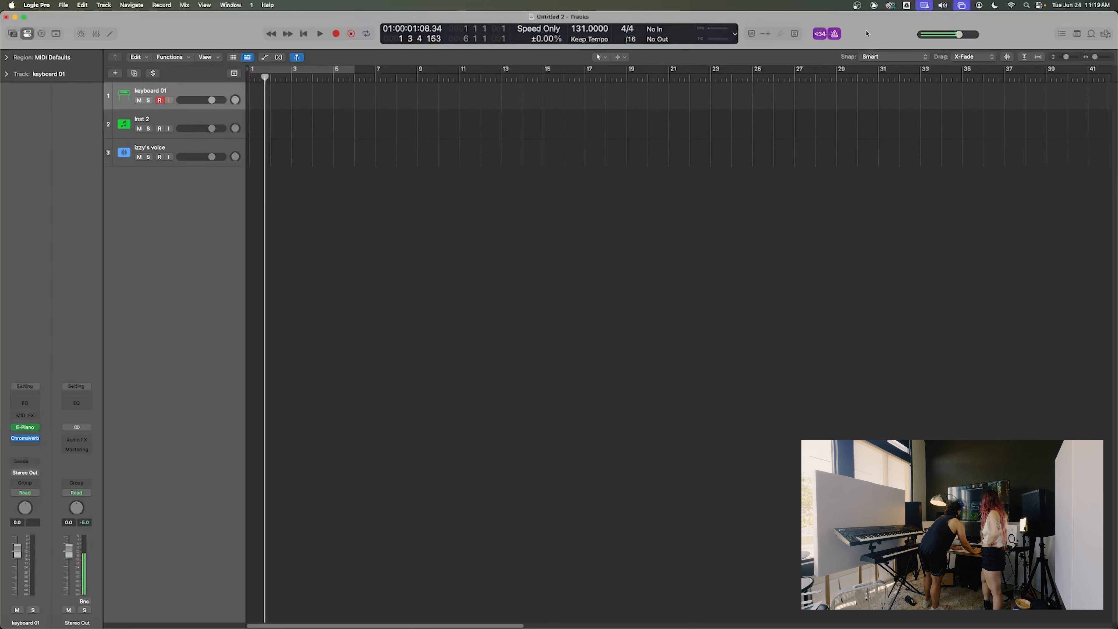
- Turn off the count-in and record a short electric piano take from the project start
{"action": "left_click", "coordinate": [820, 34]}
{"action": "key", "text": "Return"}
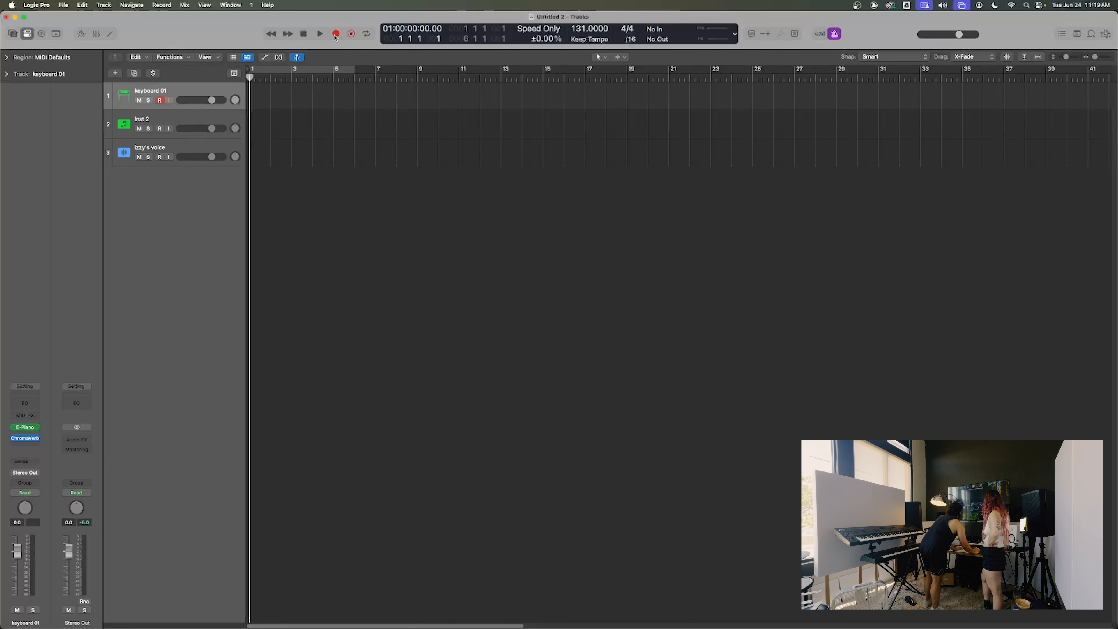
{"action": "left_click", "coordinate": [336, 37]}
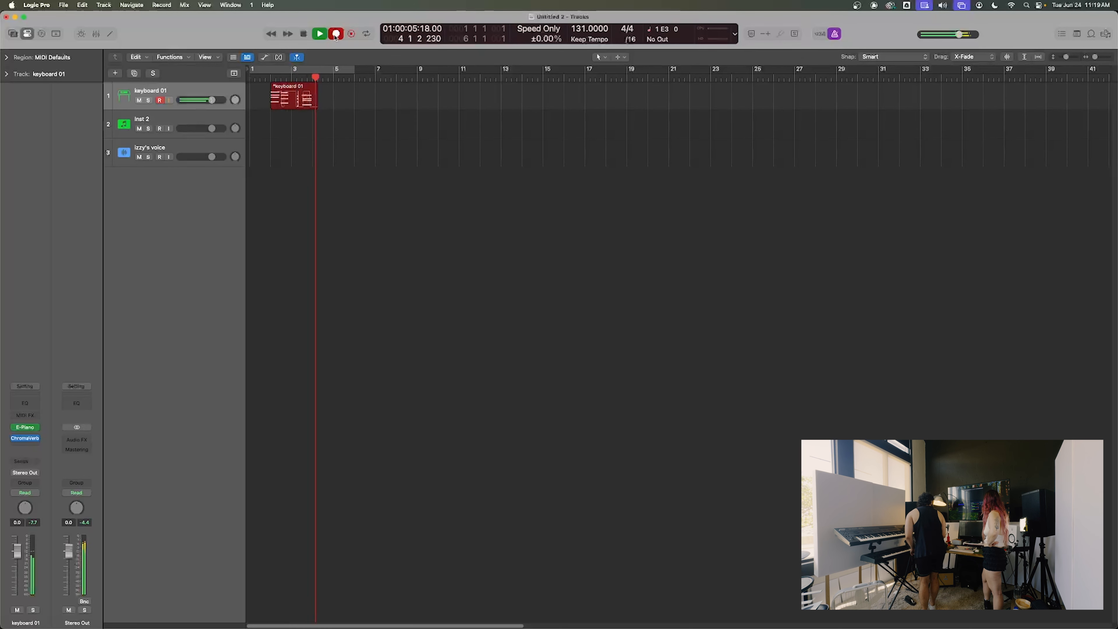
{"action": "key", "text": "space"}
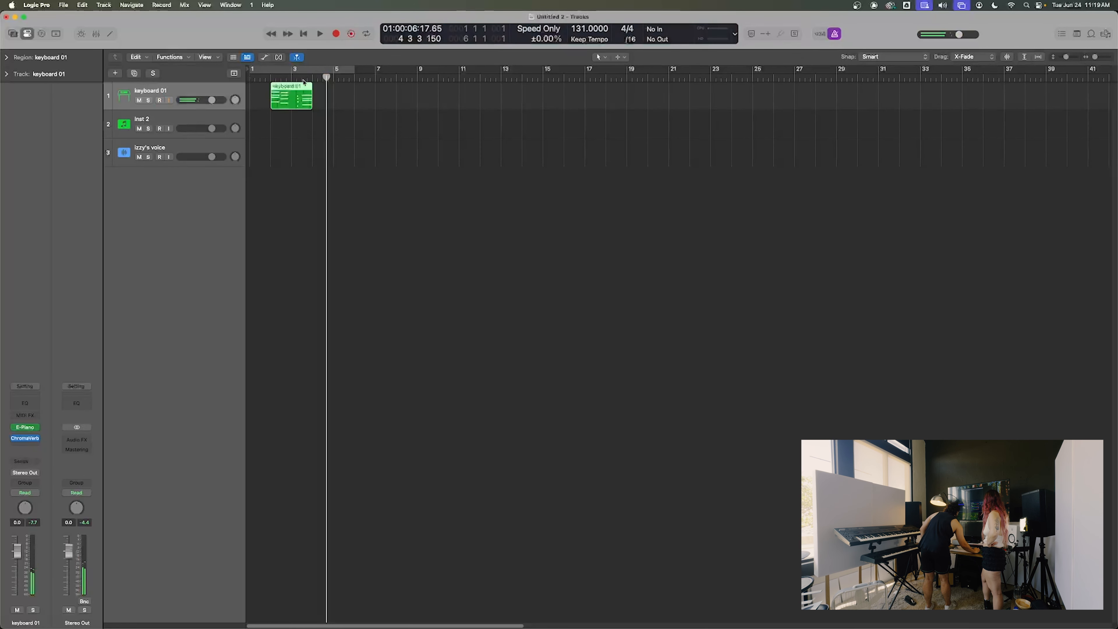
- Move the recorded keyboard region to bar 1, then delete it and return the playhead to the project start
{"action": "left_click_drag", "start_coordinate": [303, 81], "coordinate": [283, 82]}
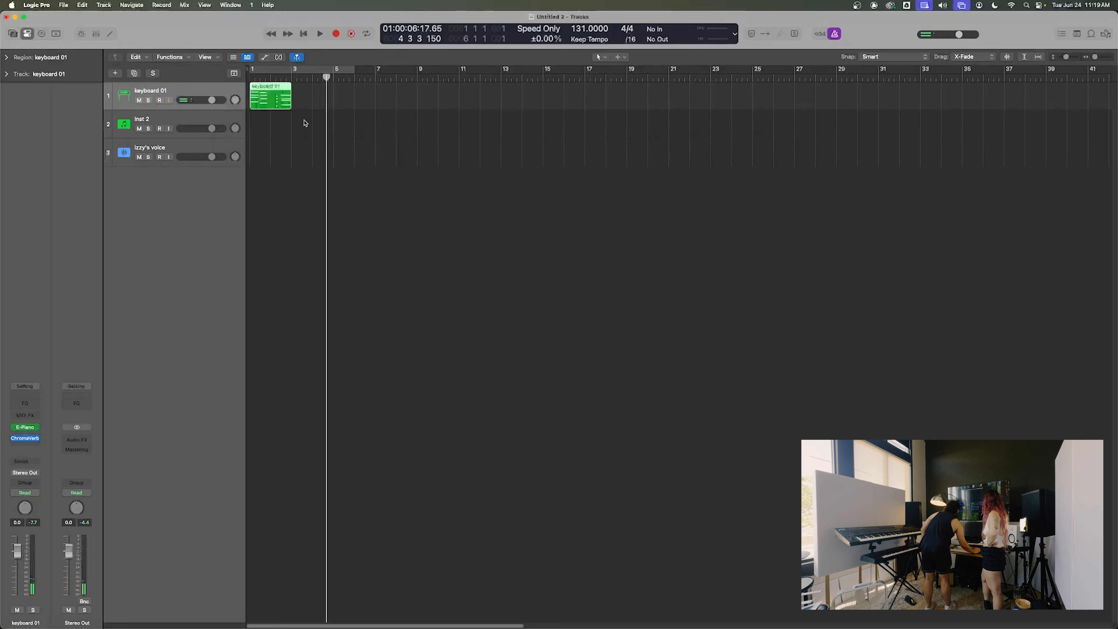
{"action": "left_click_drag", "start_coordinate": [399, 97], "coordinate": [288, 98]}
{"action": "key", "text": "Delete"}
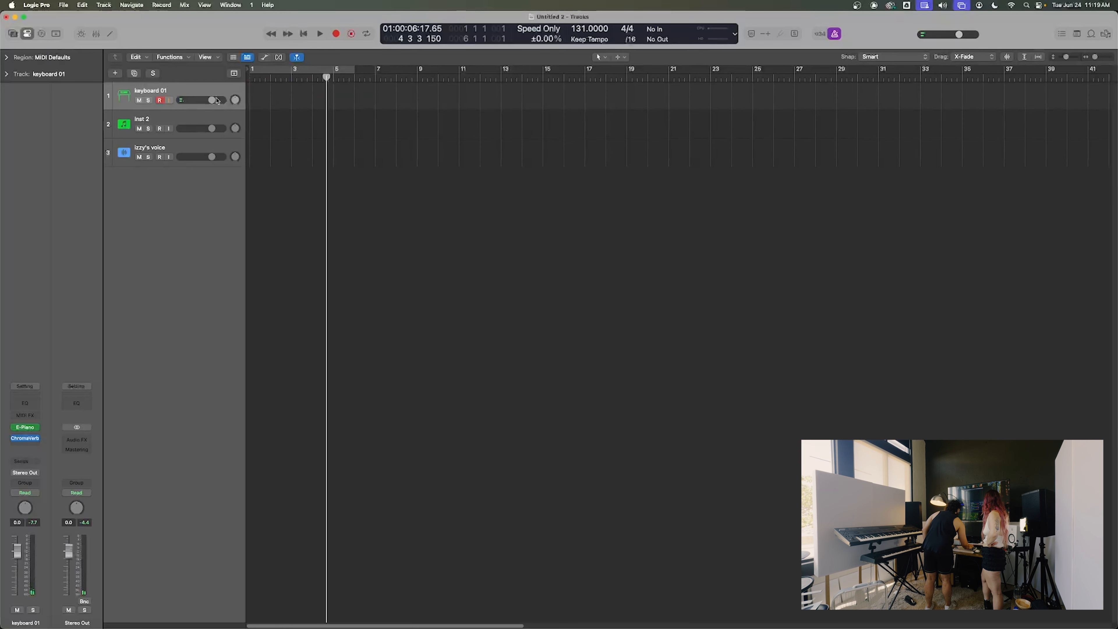
{"action": "key", "text": "Return"}
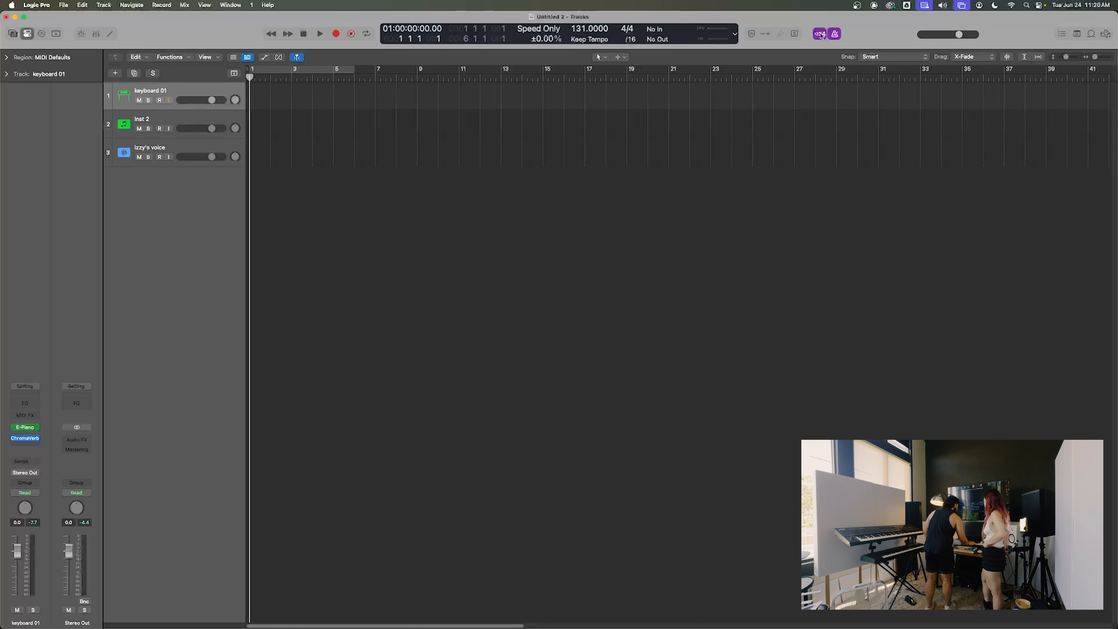
- With the count-in on, record the chord progression on the keyboard track from bar 1, restarting after the first attempt
{"action": "left_click", "coordinate": [337, 35]}
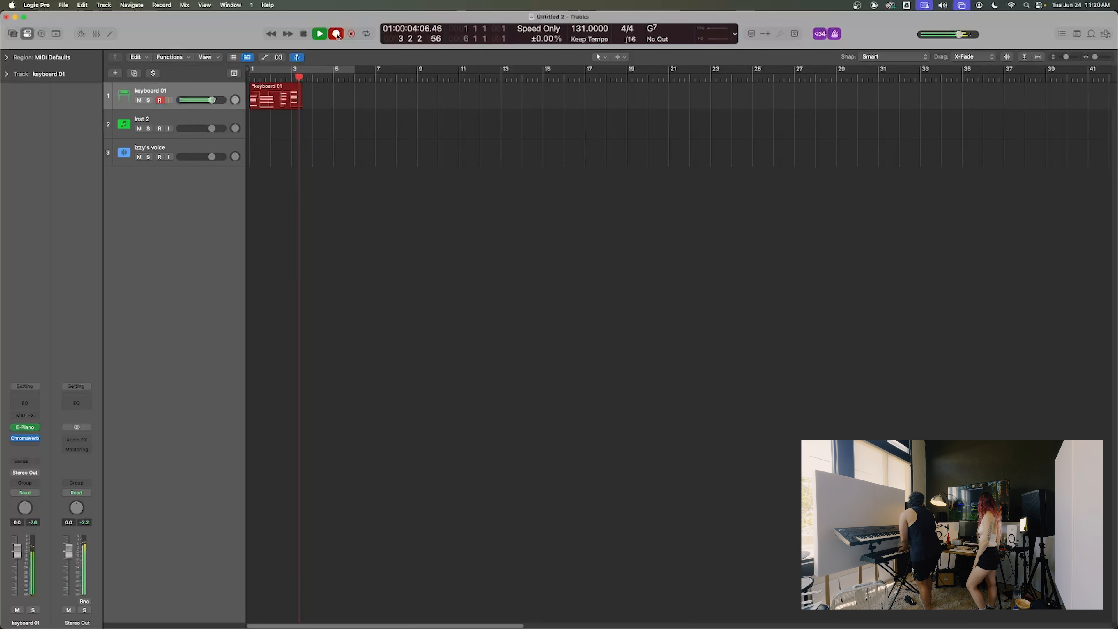
{"action": "key", "text": "space"}
{"action": "left_click", "coordinate": [337, 34]}
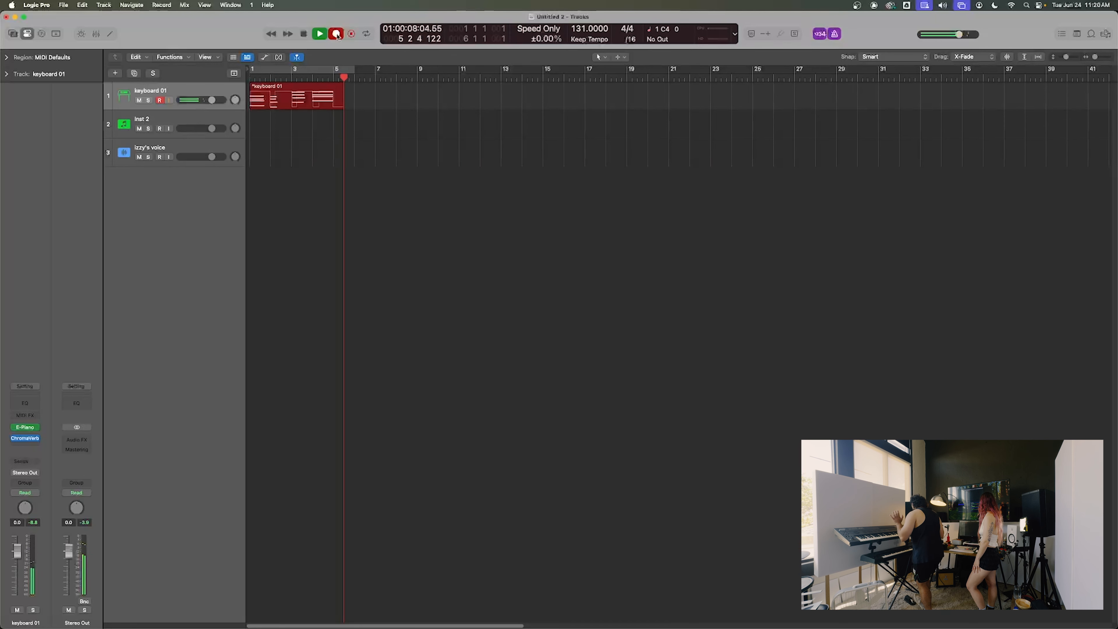
{"action": "left_click", "coordinate": [337, 34]}
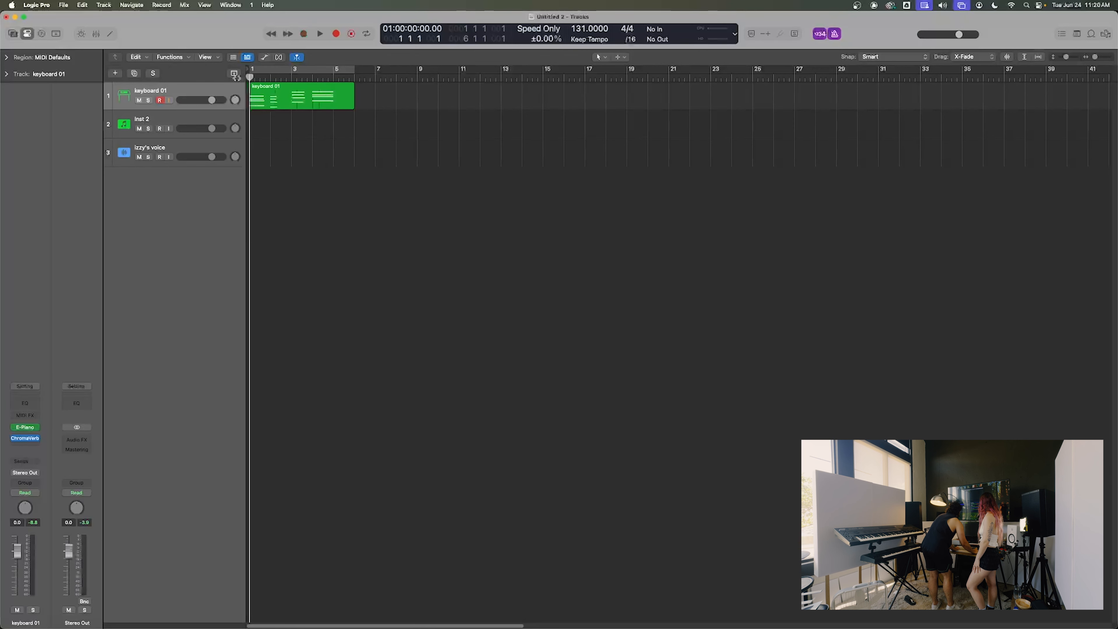
- Play back the keyboard take and trim the end of its region to bar 5
{"action": "key", "text": "space"}
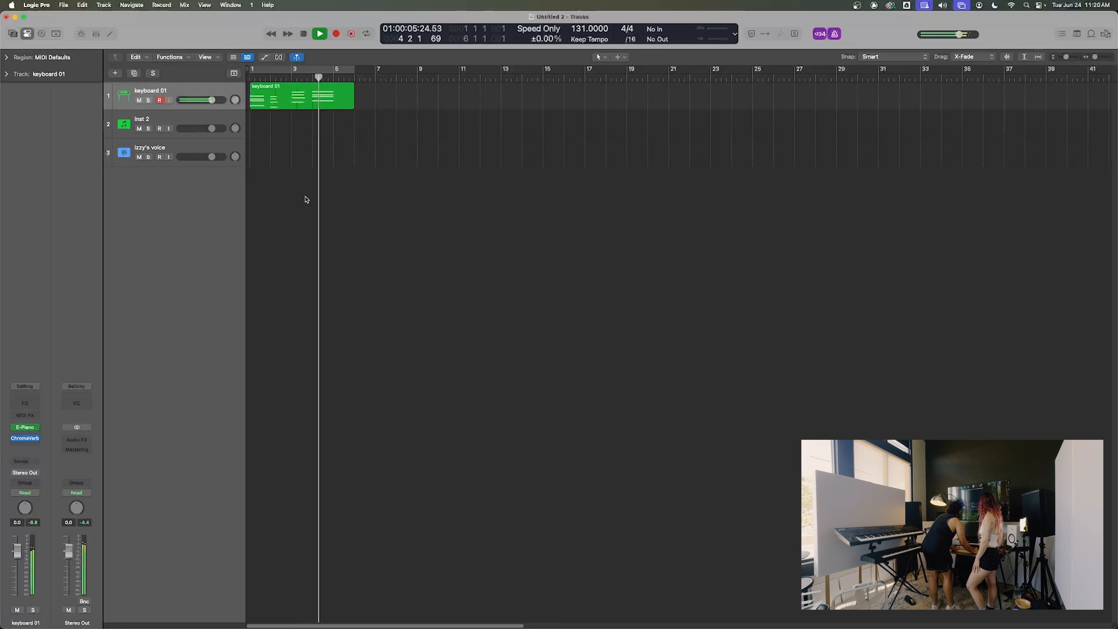
{"action": "key", "text": "space"}
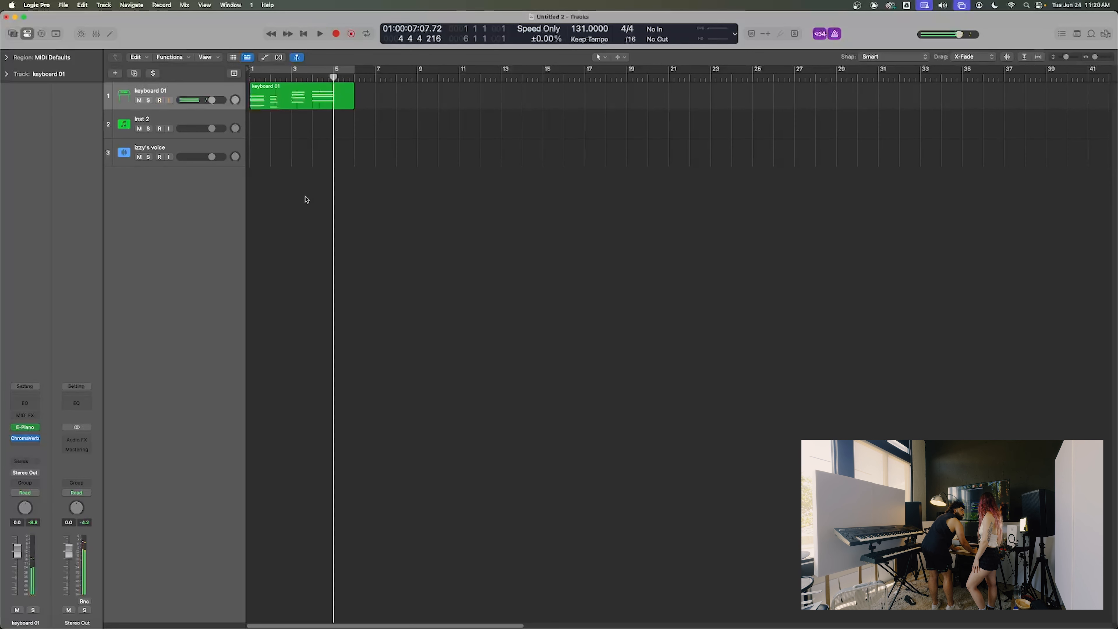
{"action": "left_click_drag", "start_coordinate": [333, 77], "coordinate": [334, 77]}
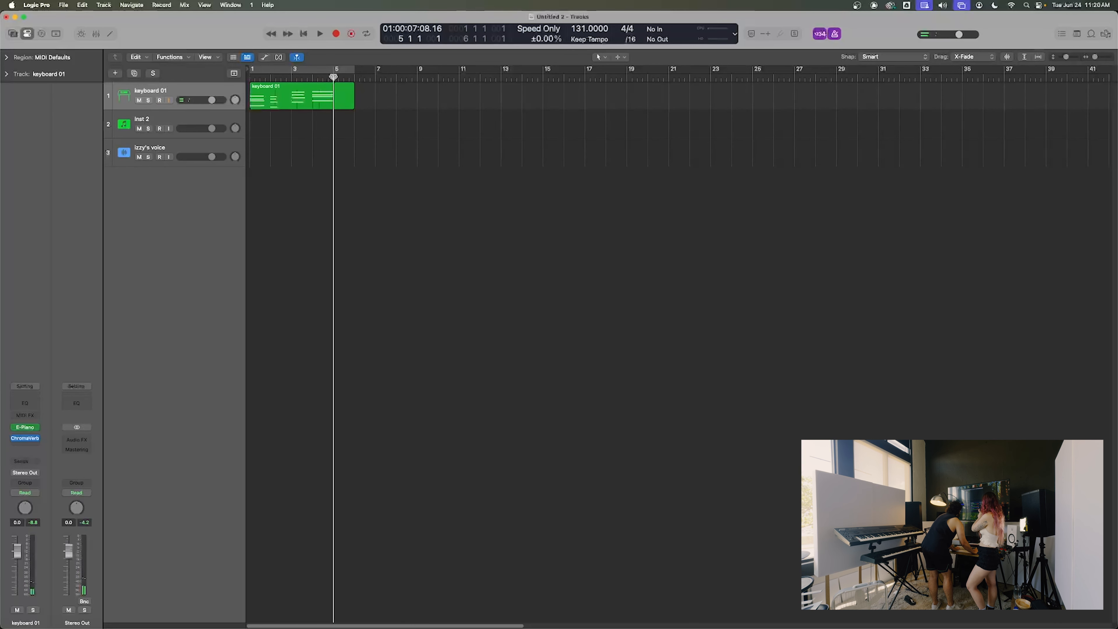
{"action": "left_click", "coordinate": [343, 104]}
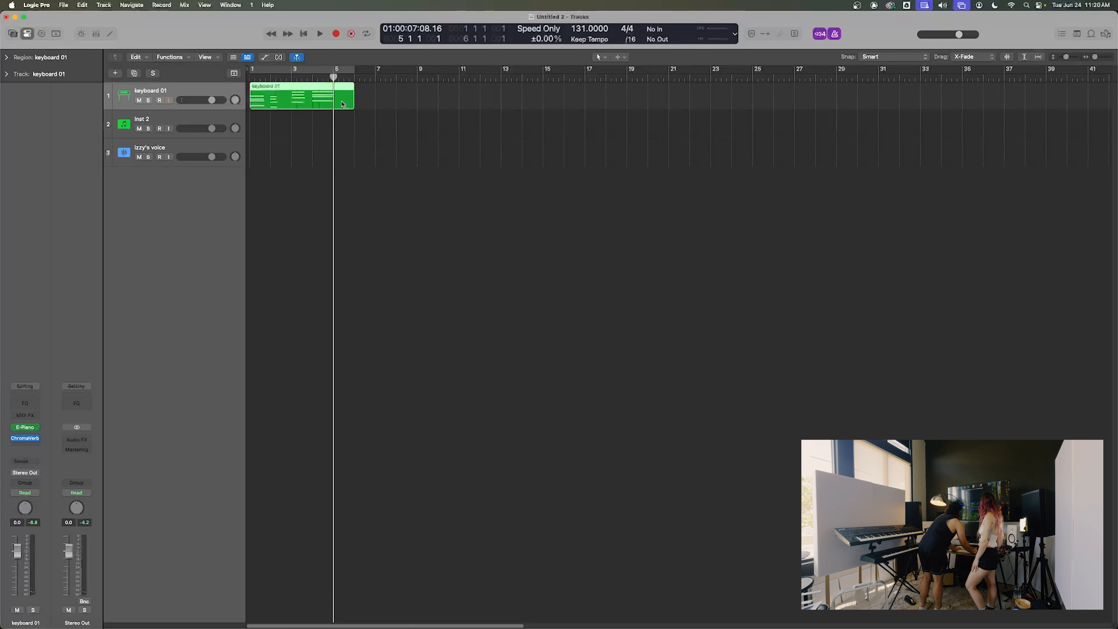
{"action": "left_click_drag", "start_coordinate": [352, 102], "coordinate": [333, 101]}
{"action": "left_click", "coordinate": [357, 224]}
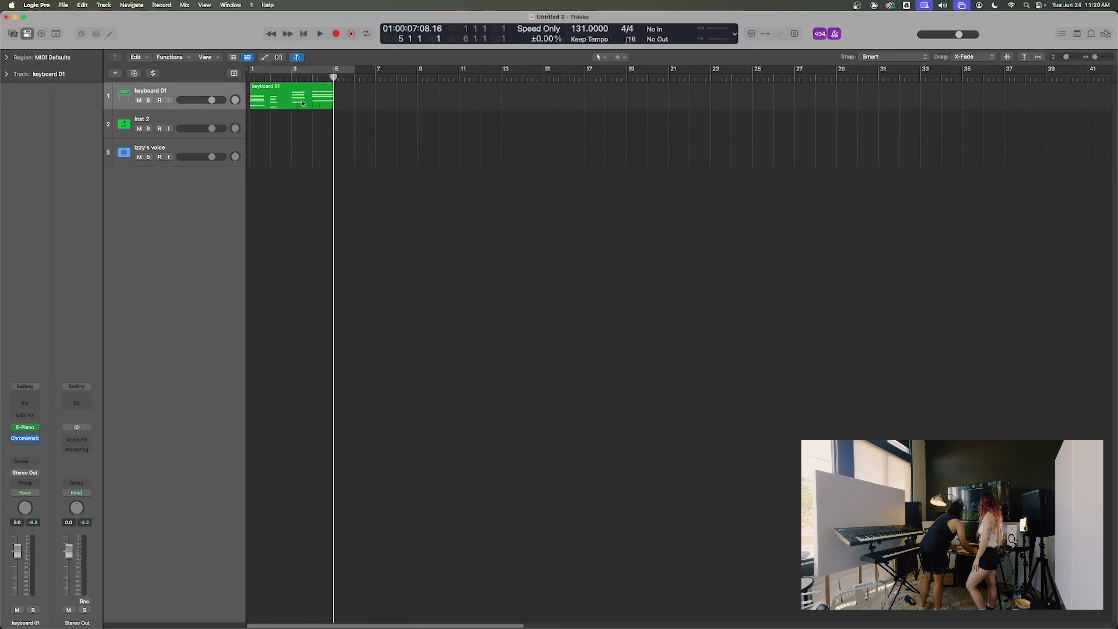
- Return the playhead to the project start and briefly play from there
{"action": "left_click_drag", "start_coordinate": [277, 74], "coordinate": [241, 78]}
{"action": "key", "text": "space"}
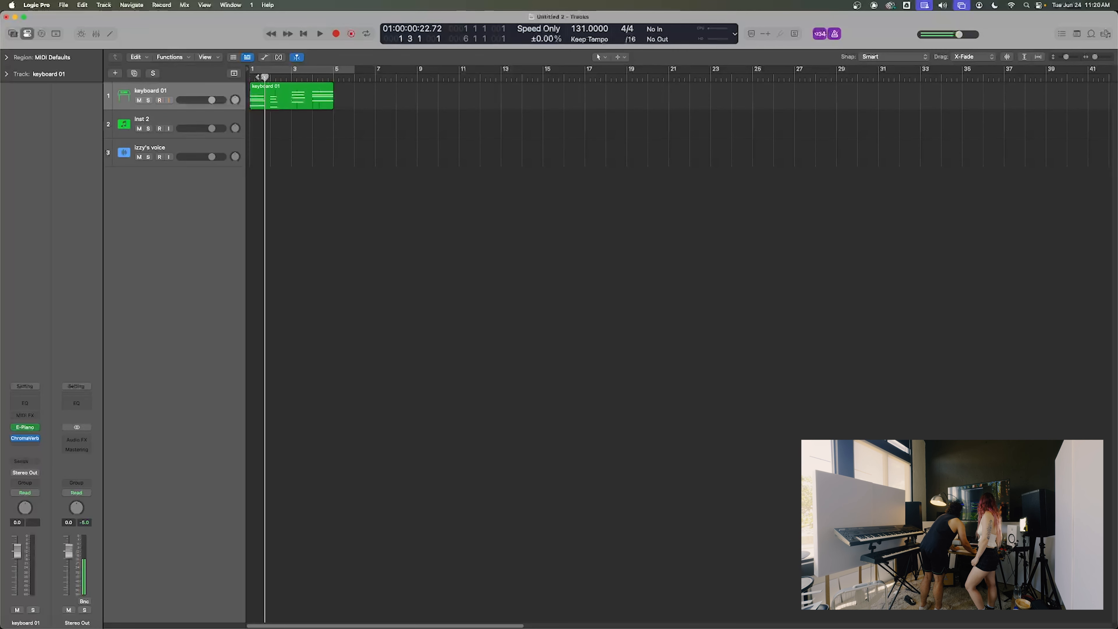
{"action": "key", "text": "space"}
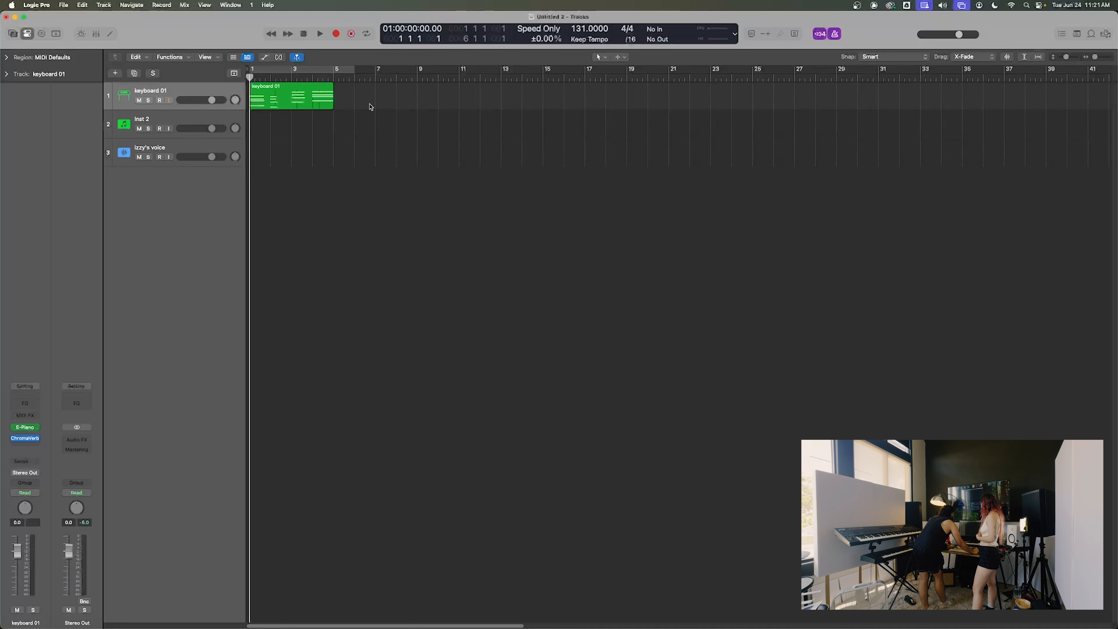
- Open the keyboard region in the Piano Roll and enlarge the editor to about half the window height
{"action": "double_click", "coordinate": [274, 96]}
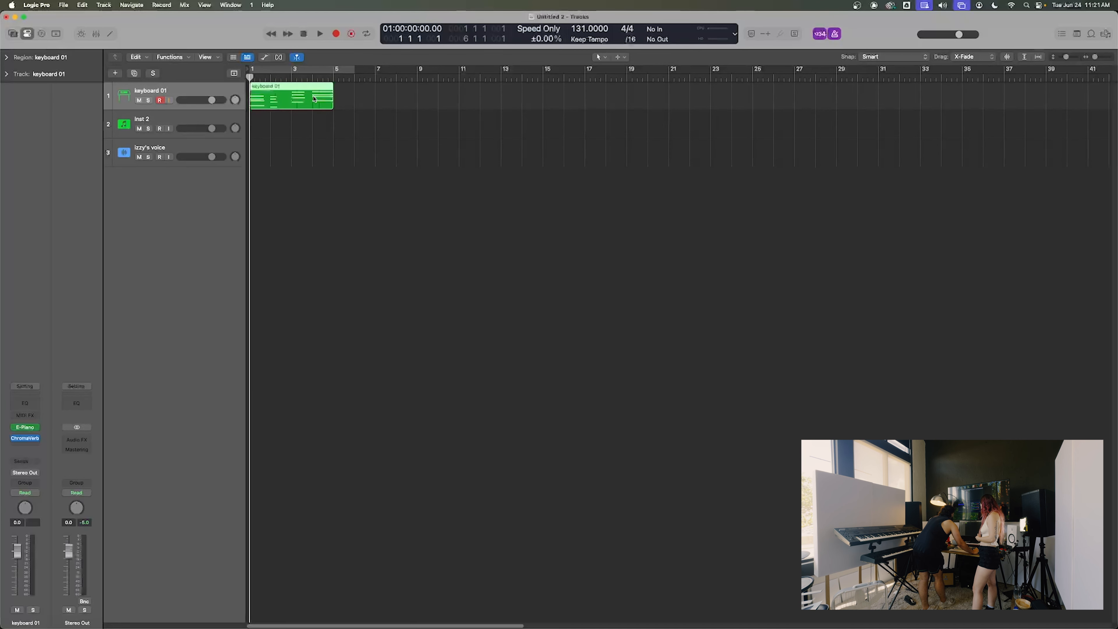
{"action": "left_click", "coordinate": [110, 33]}
{"action": "left_click", "coordinate": [110, 34]}
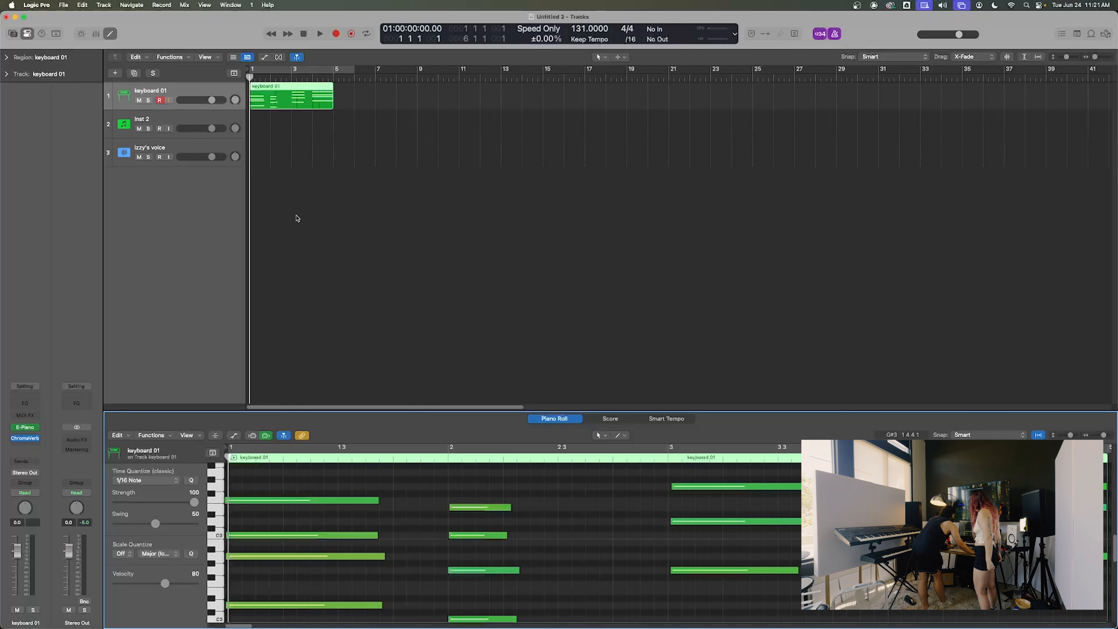
{"action": "key", "text": "e"}
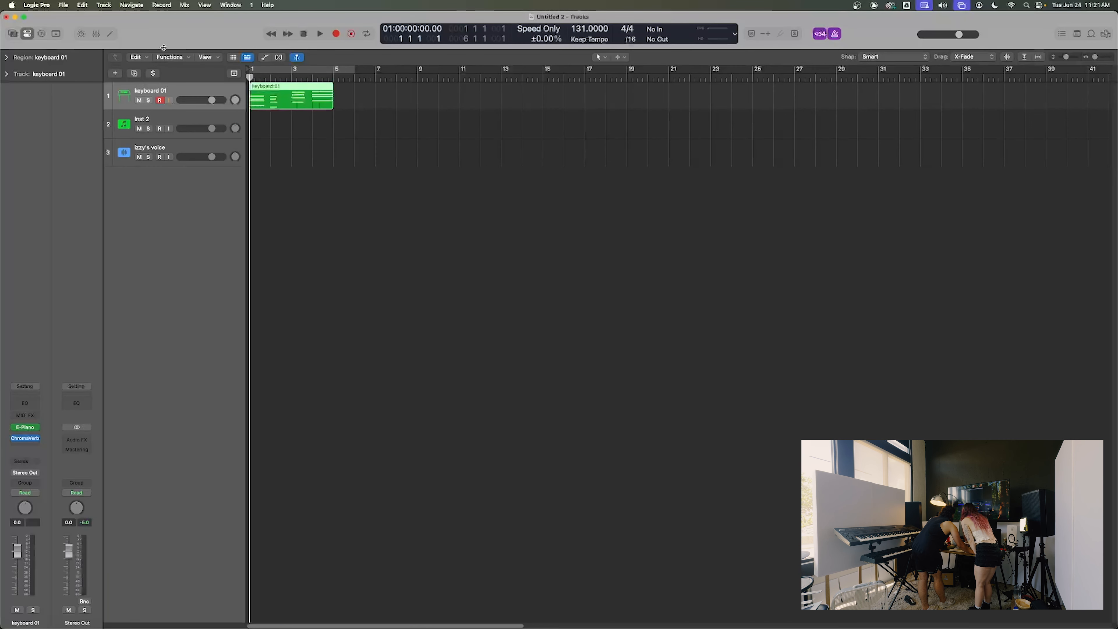
{"action": "left_click", "coordinate": [281, 183]}
{"action": "left_click", "coordinate": [282, 92]}
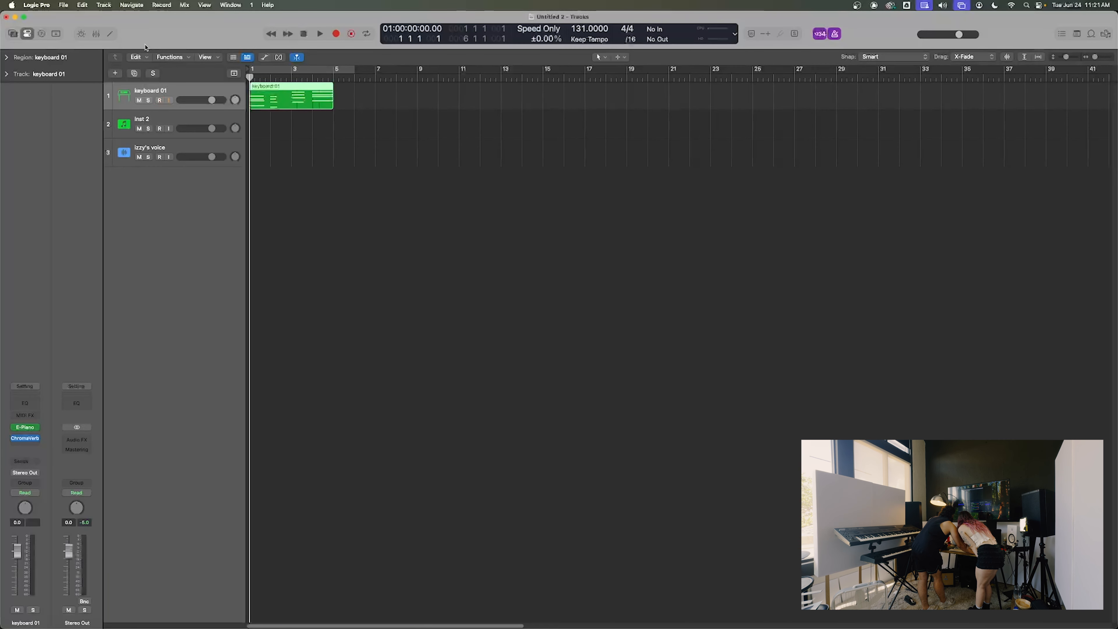
{"action": "left_click", "coordinate": [111, 35]}
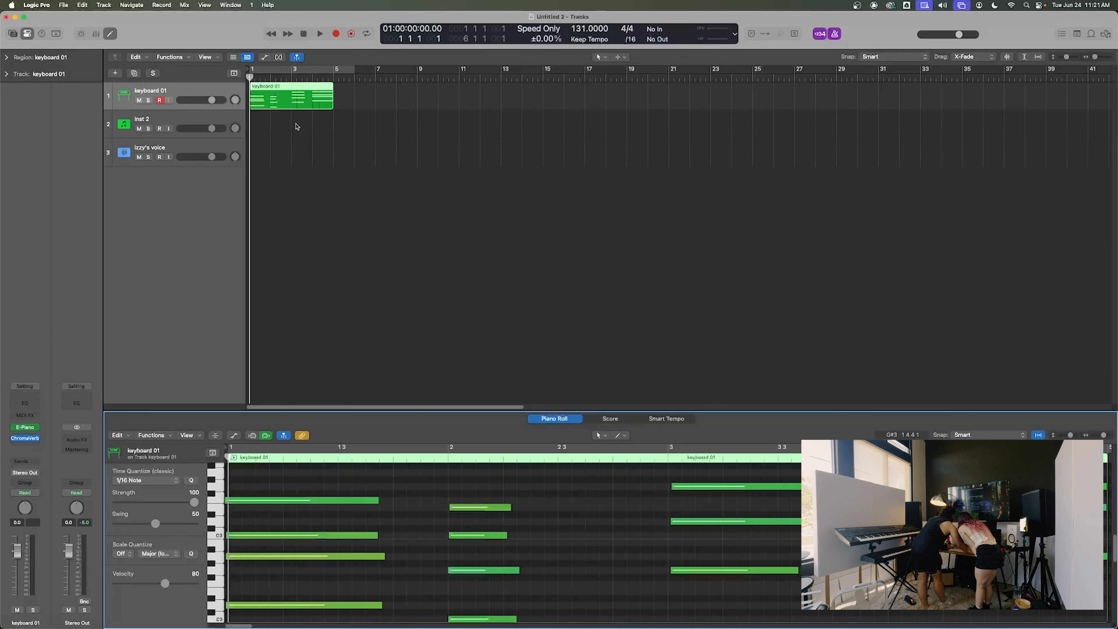
{"action": "left_click_drag", "start_coordinate": [355, 411], "coordinate": [362, 280]}
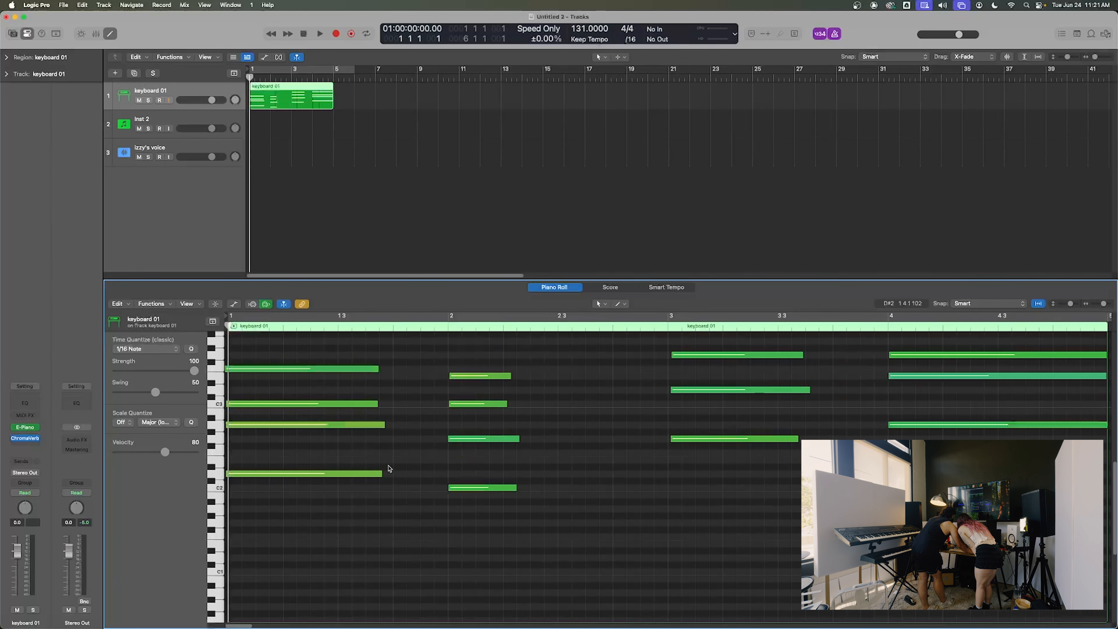
- Audition the four notes of the first chord one by one from lowest to highest, and clear the selection
{"action": "mouse_move", "coordinate": [342, 370]}
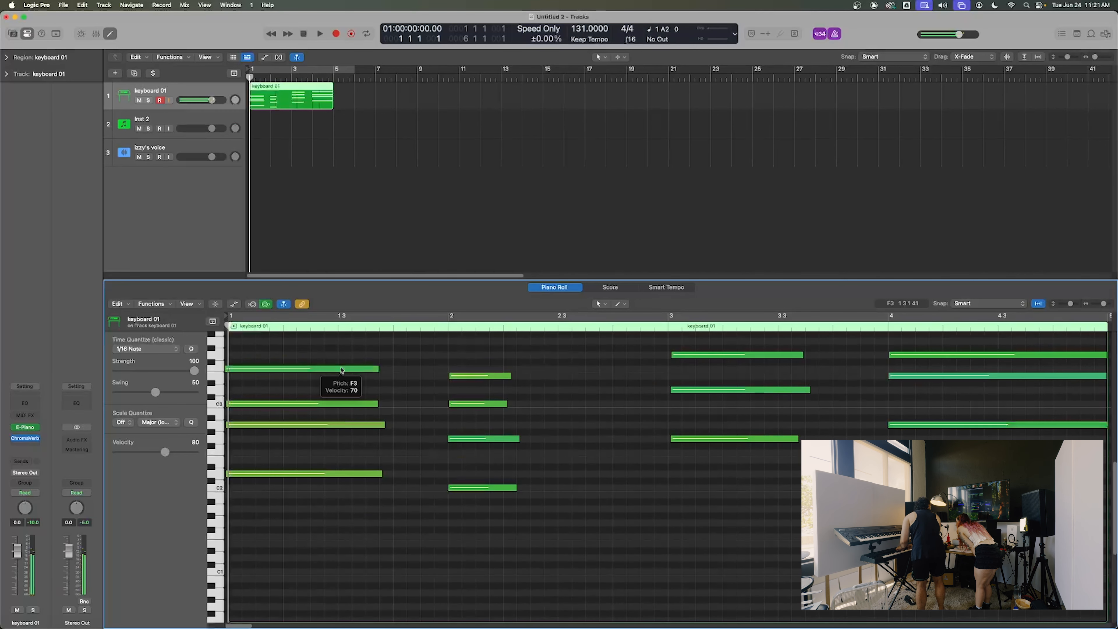
{"action": "left_click", "coordinate": [339, 474]}
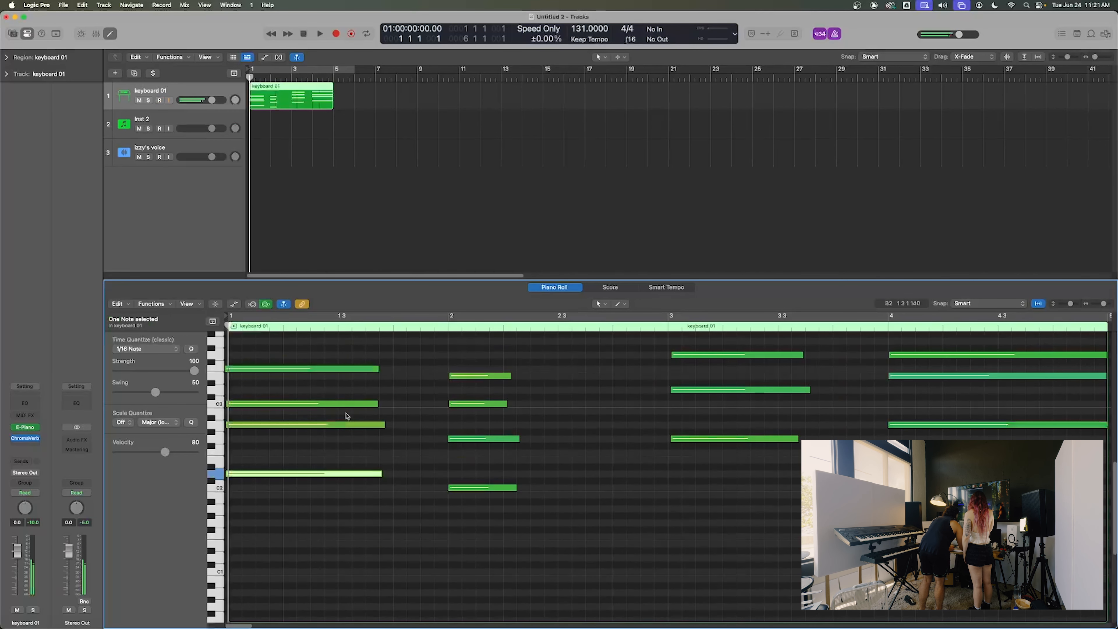
{"action": "left_click", "coordinate": [345, 425]}
{"action": "left_click", "coordinate": [346, 404]}
{"action": "left_click", "coordinate": [344, 369]}
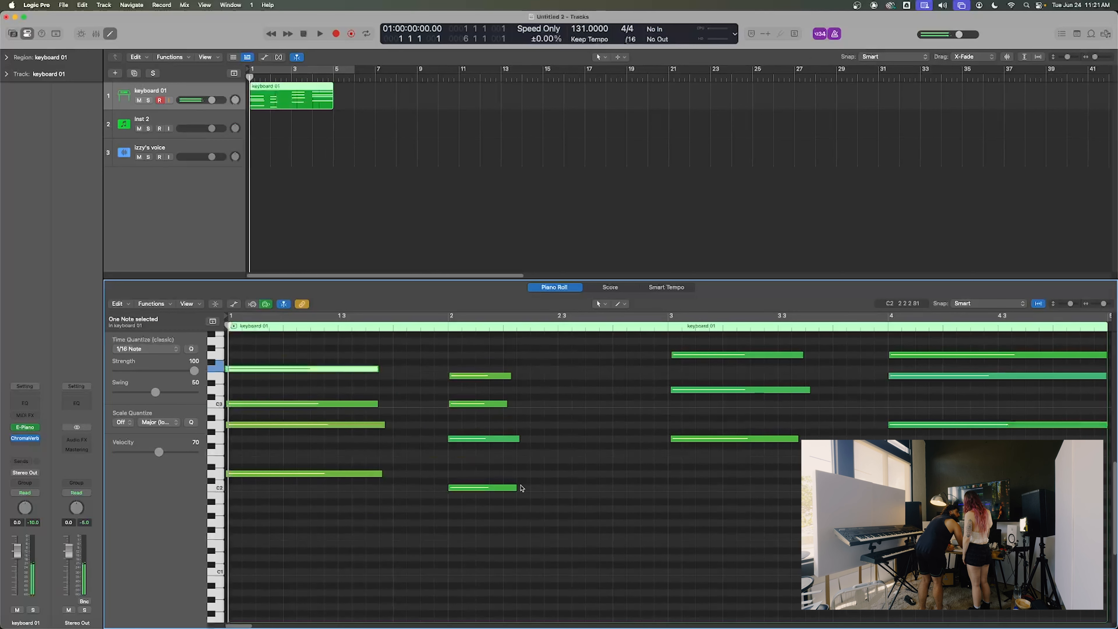
{"action": "left_click", "coordinate": [647, 576]}
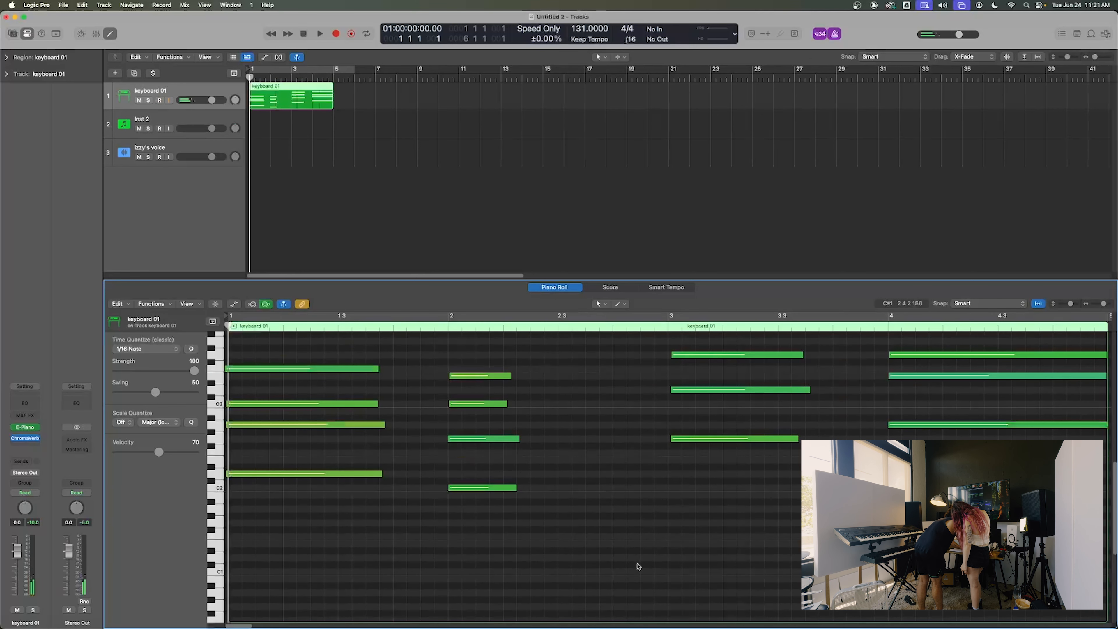
- Select all notes of the keyboard region in the Piano Roll, including the highest ones in bars 3 and 4
{"action": "key", "text": "super+Left"}
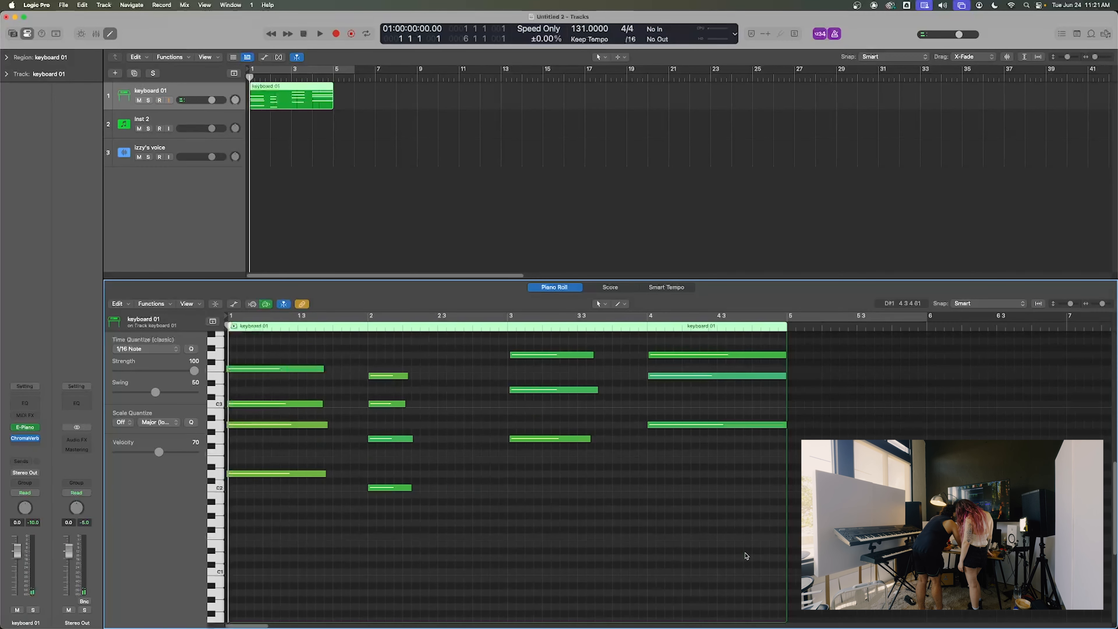
{"action": "left_click_drag", "start_coordinate": [747, 555], "coordinate": [291, 354]}
{"action": "scroll", "coordinate": [375, 492], "scroll_direction": "up", "scroll_amount": 3}
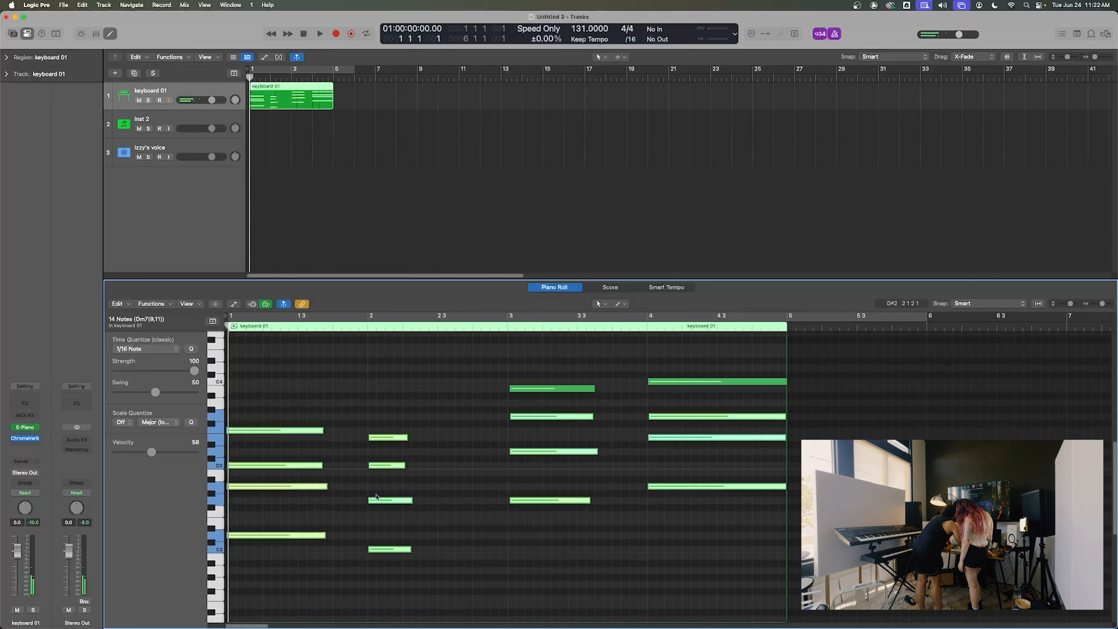
{"action": "left_click_drag", "start_coordinate": [727, 553], "coordinate": [273, 370]}
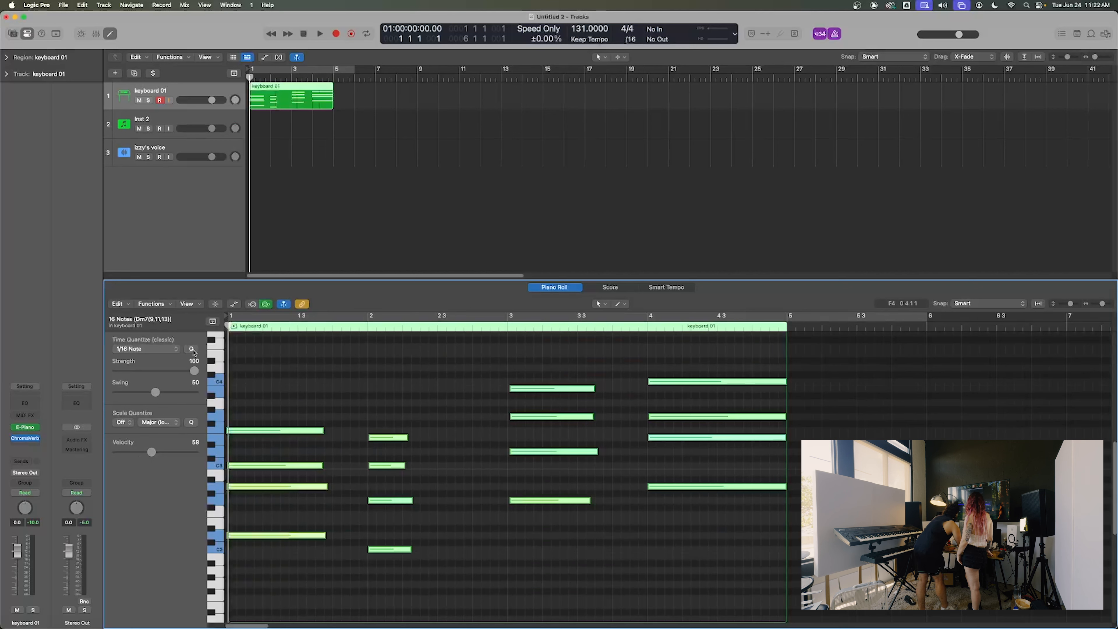
- Quantize all selected chord notes in the Piano Roll to 1/16 Note, and clear the note selection
{"action": "left_click", "coordinate": [146, 349]}
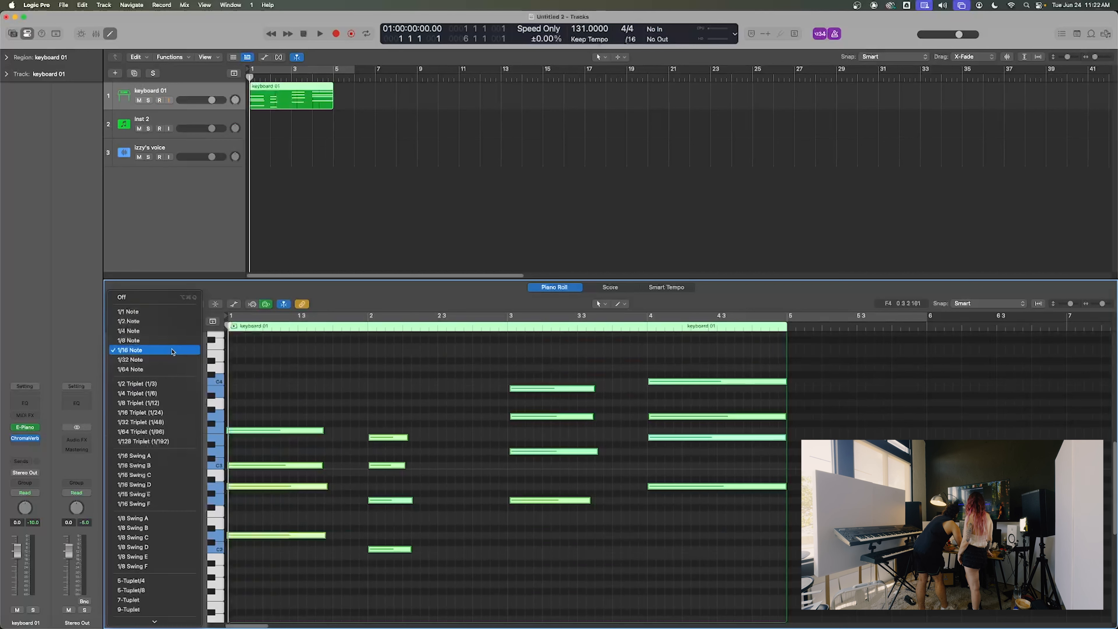
{"action": "left_click", "coordinate": [148, 354]}
{"action": "left_click", "coordinate": [147, 357]}
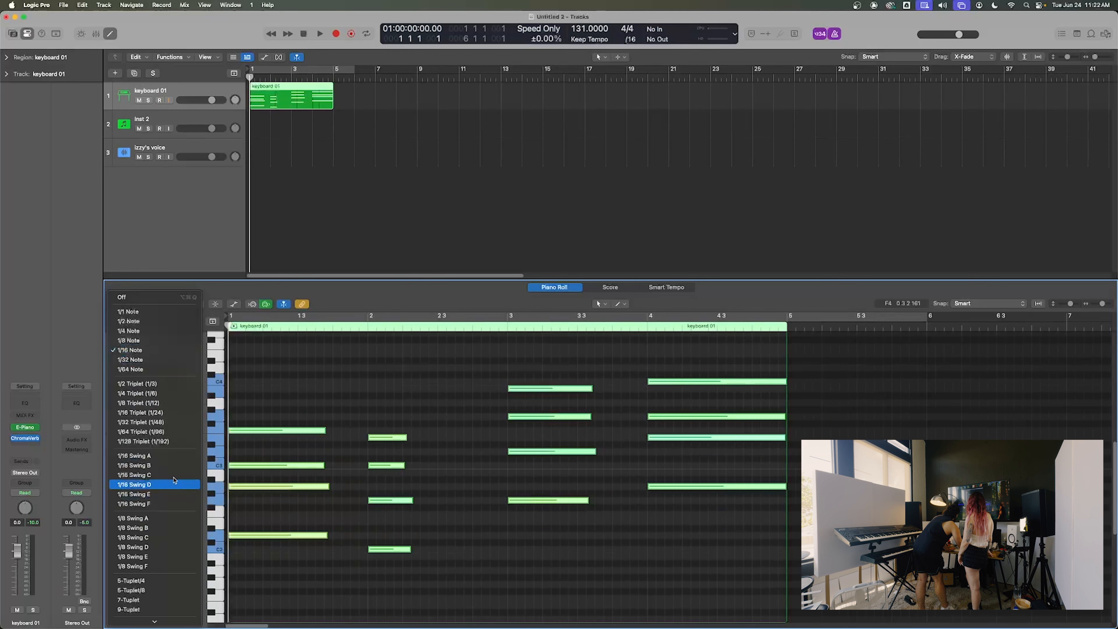
{"action": "left_click", "coordinate": [148, 350]}
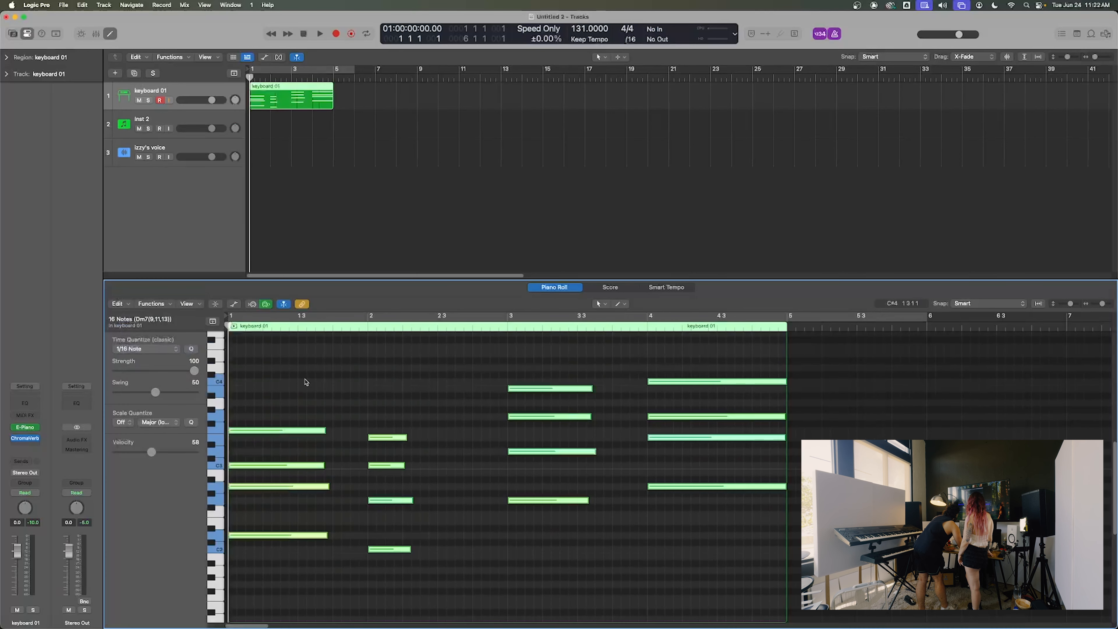
{"action": "left_click_drag", "start_coordinate": [299, 357], "coordinate": [745, 603]}
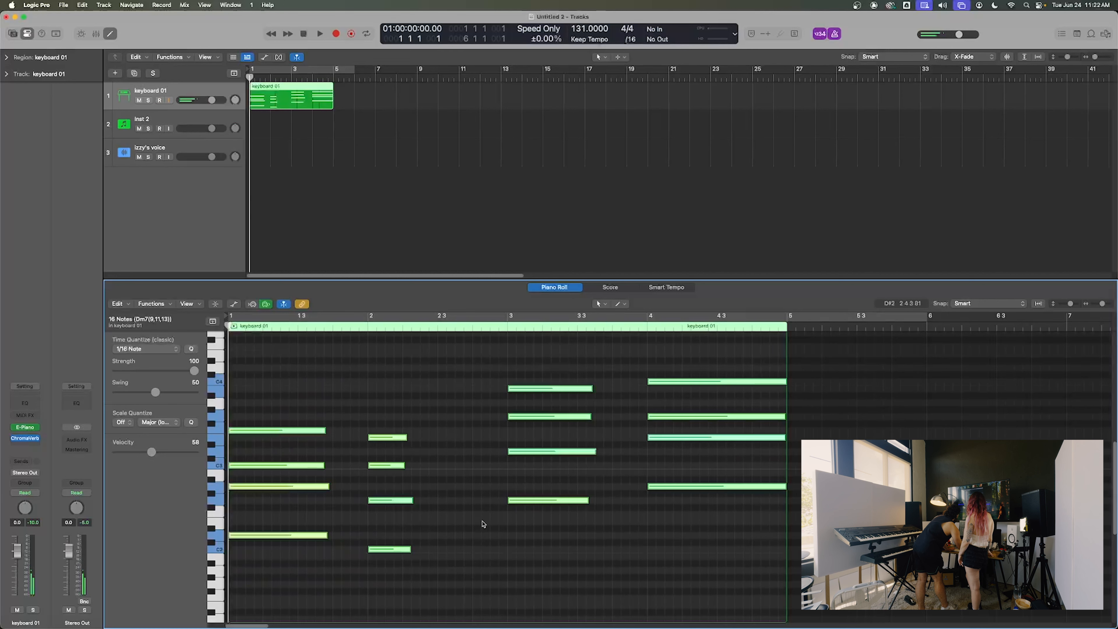
{"action": "left_click", "coordinate": [258, 383]}
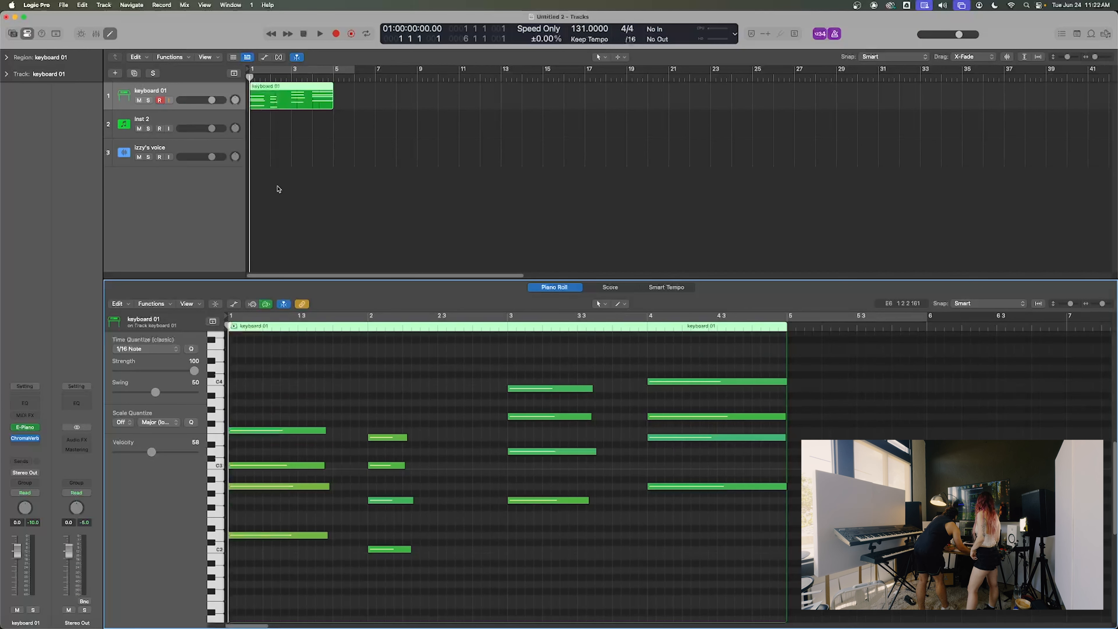
- Play the quantized chords from the project start past bar 5, and play them again with cycle mode looping bars 1 to 5
{"action": "key", "text": "space"}
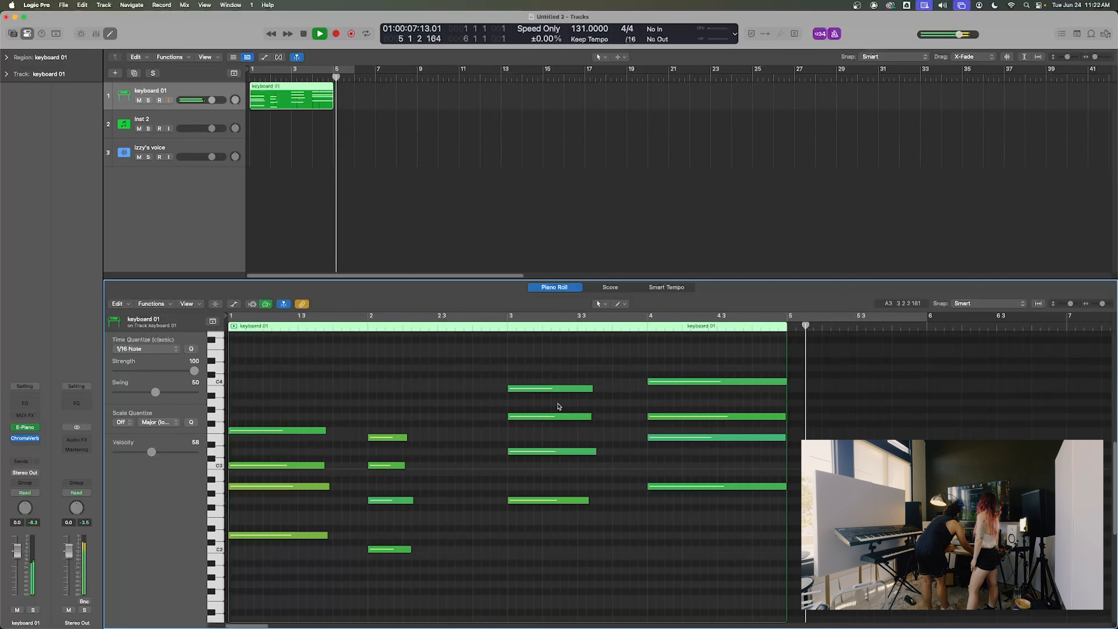
{"action": "key", "text": "space"}
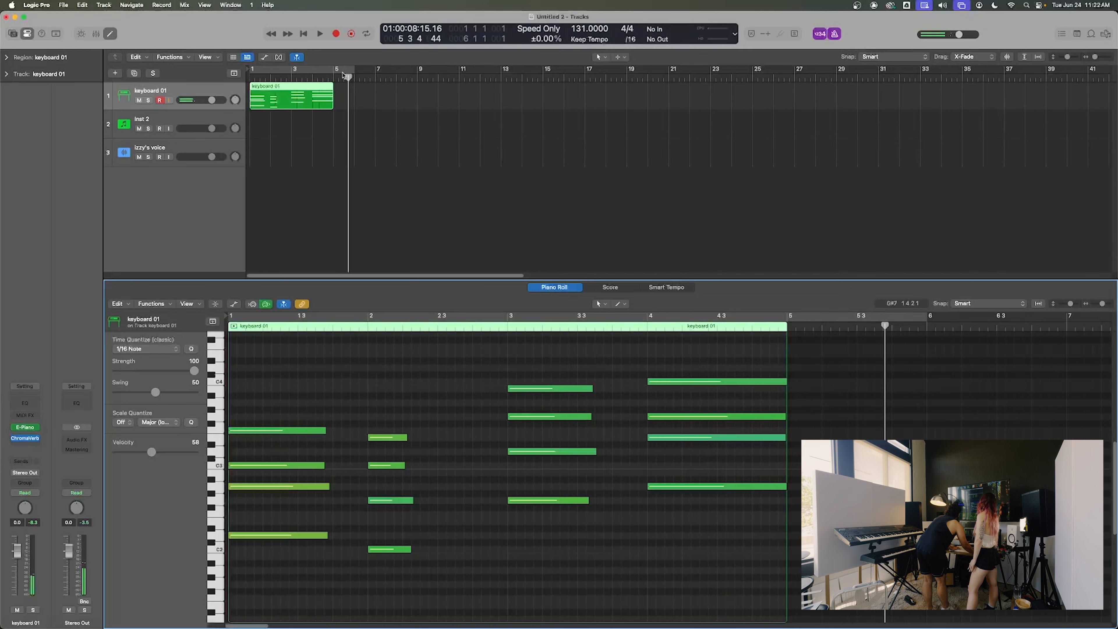
{"action": "left_click_drag", "start_coordinate": [332, 73], "coordinate": [252, 72]}
{"action": "key", "text": "space"}
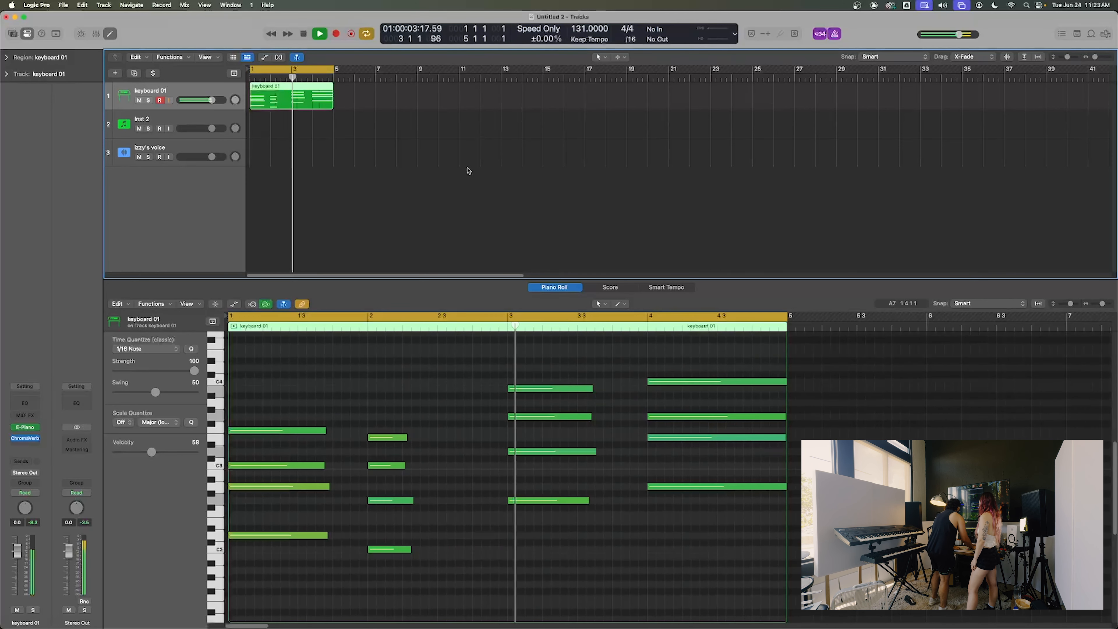
{"action": "key", "text": "space"}
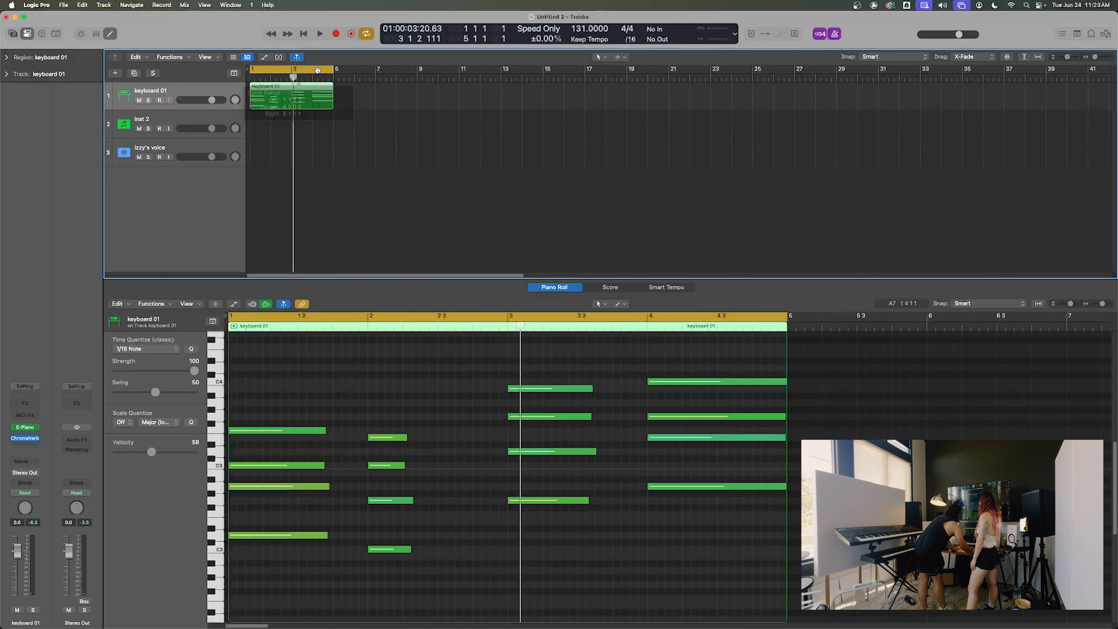
- Keep the cycle range ending at bar 5, toggle cycle mode to compare it, and leave it switched off
{"action": "mouse_move", "coordinate": [334, 68]}
{"action": "left_mouse_down"}
{"action": "mouse_move", "coordinate": [355, 65]}
{"action": "mouse_move", "coordinate": [335, 66]}
{"action": "left_mouse_up"}
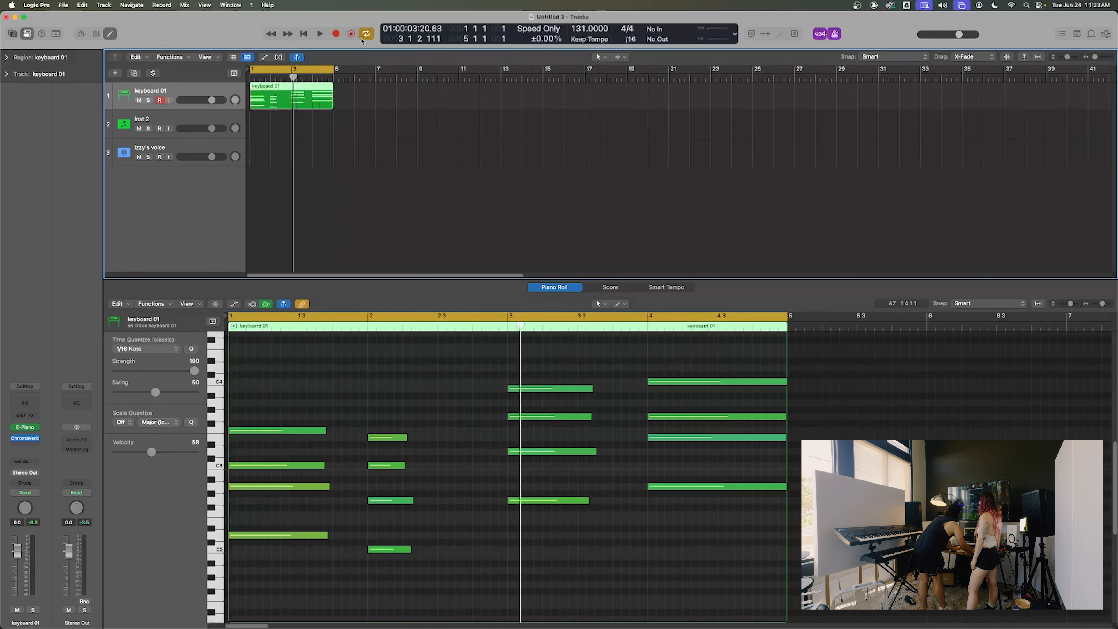
{"action": "left_click", "coordinate": [366, 33]}
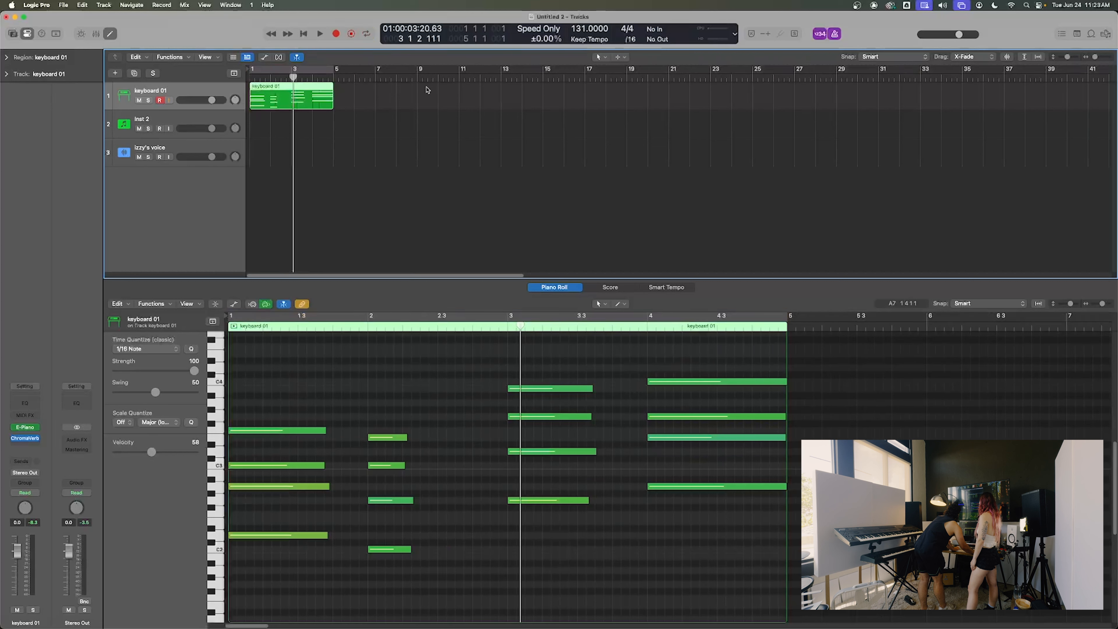
{"action": "left_click", "coordinate": [366, 34]}
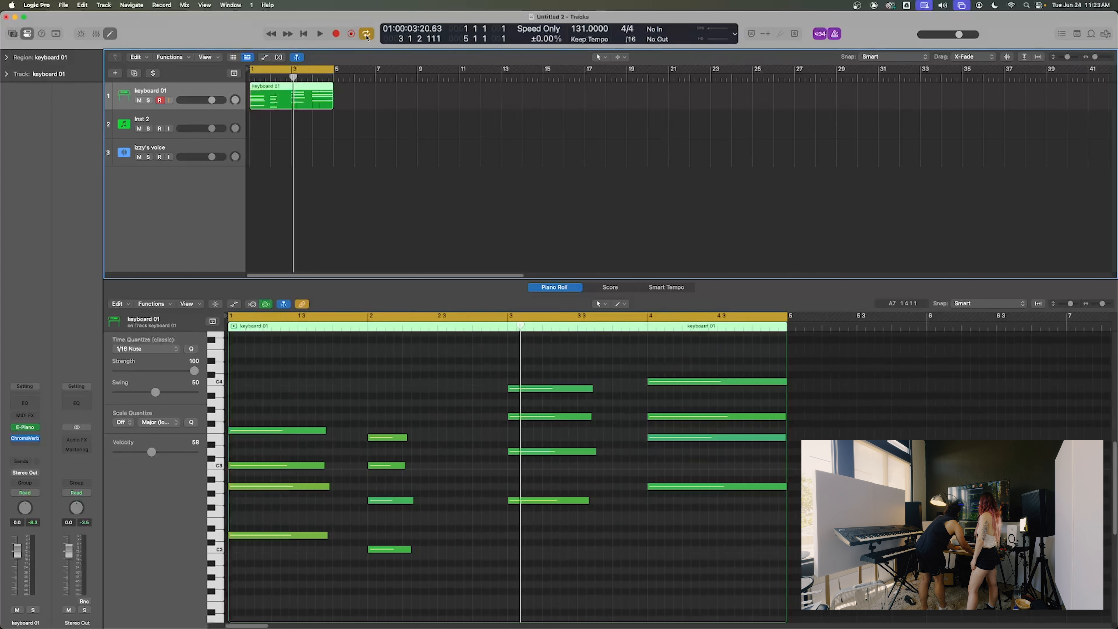
{"action": "left_click", "coordinate": [367, 34]}
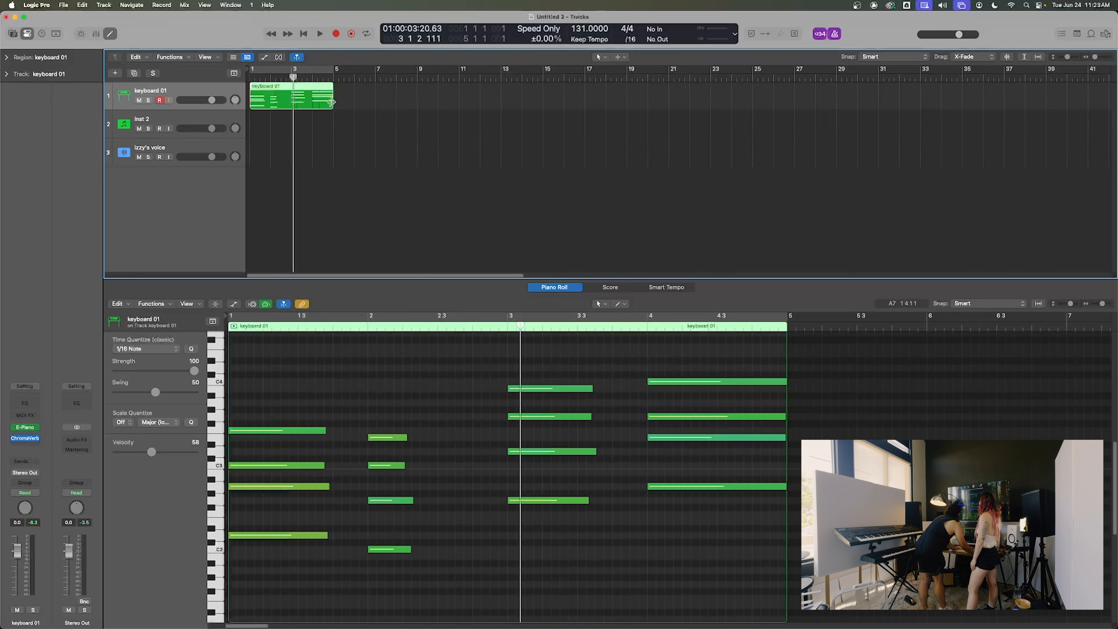
- Loop the four-bar keyboard region out to bar 23, and return the playhead to the project start
{"action": "left_click_drag", "start_coordinate": [331, 103], "coordinate": [709, 73]}
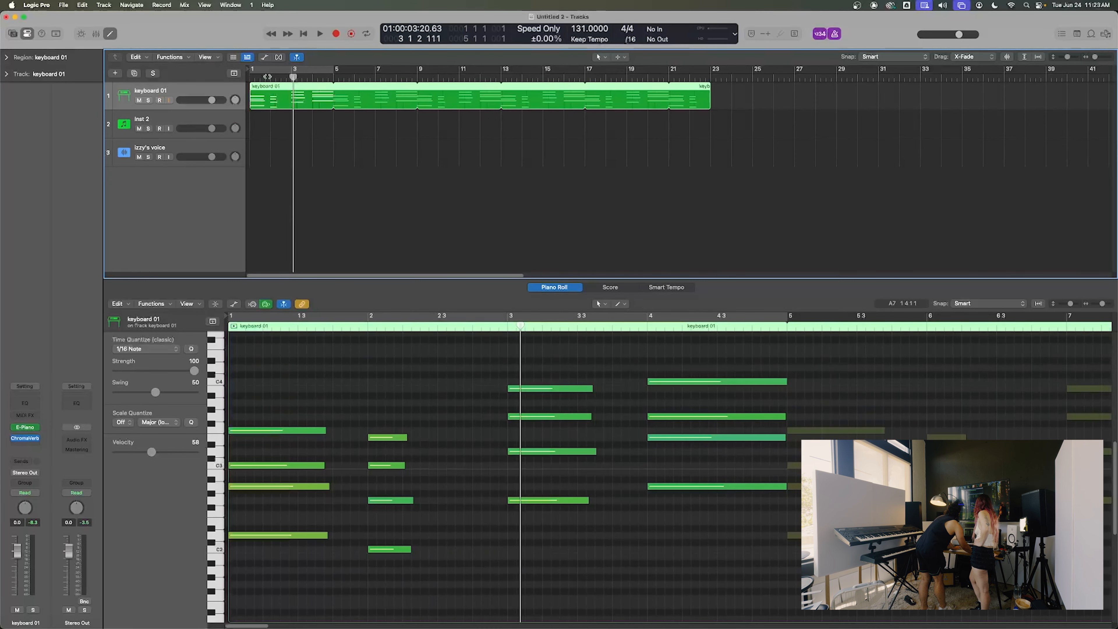
{"action": "key", "text": "Return"}
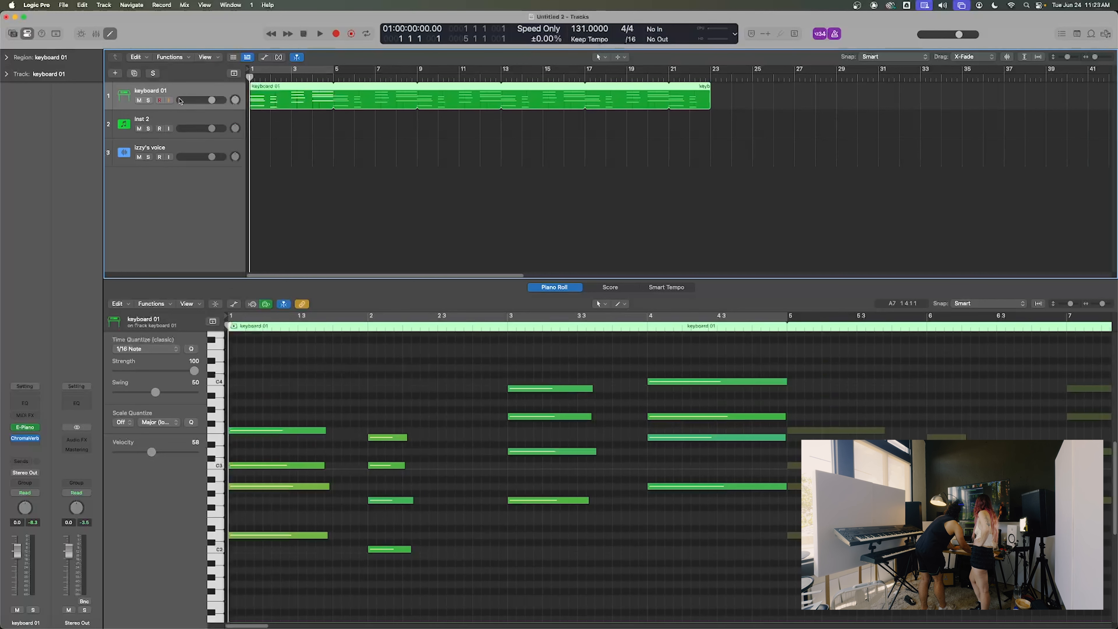
- Load the ES M (Monophonic Synth) in mono as the instrument on the Inst 2 track
{"action": "left_click", "coordinate": [180, 120]}
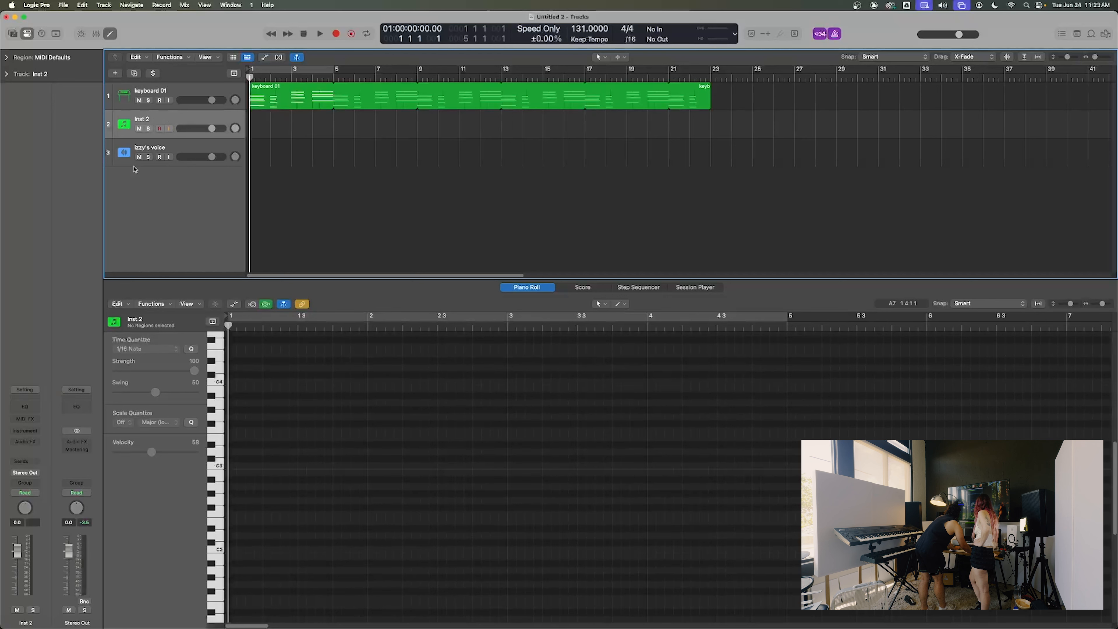
{"action": "left_click", "coordinate": [37, 433]}
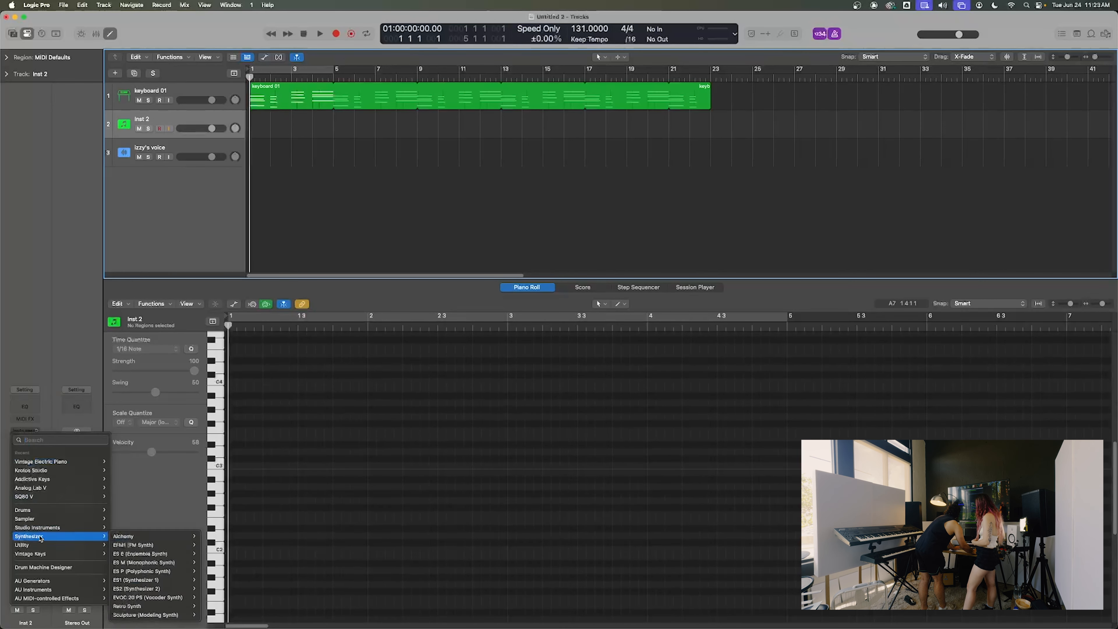
{"action": "mouse_move", "coordinate": [42, 536]}
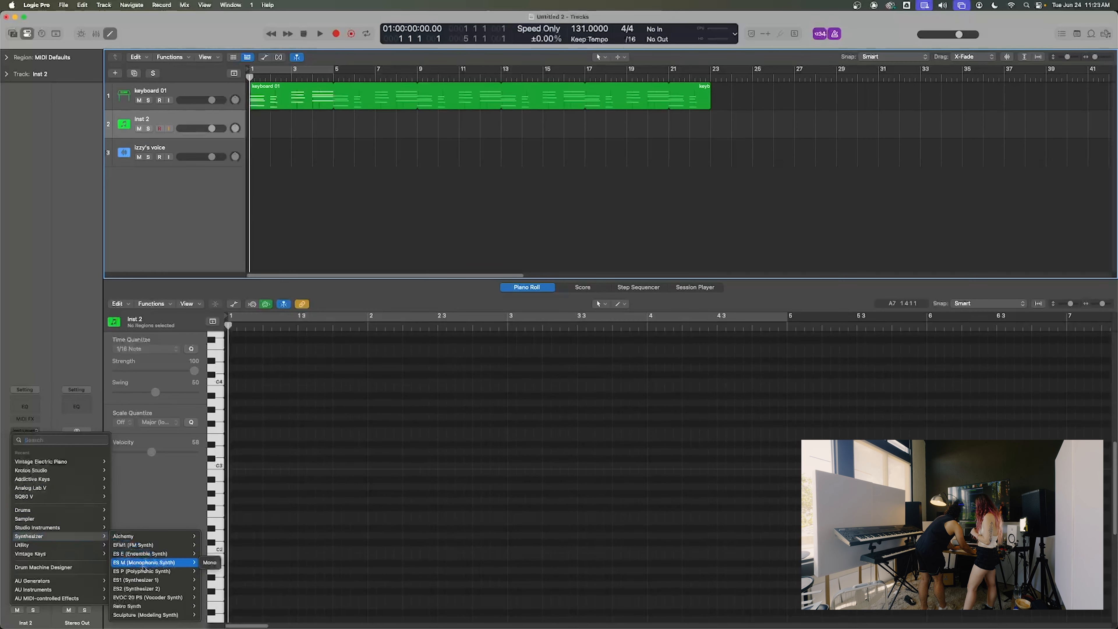
{"action": "mouse_move", "coordinate": [128, 565]}
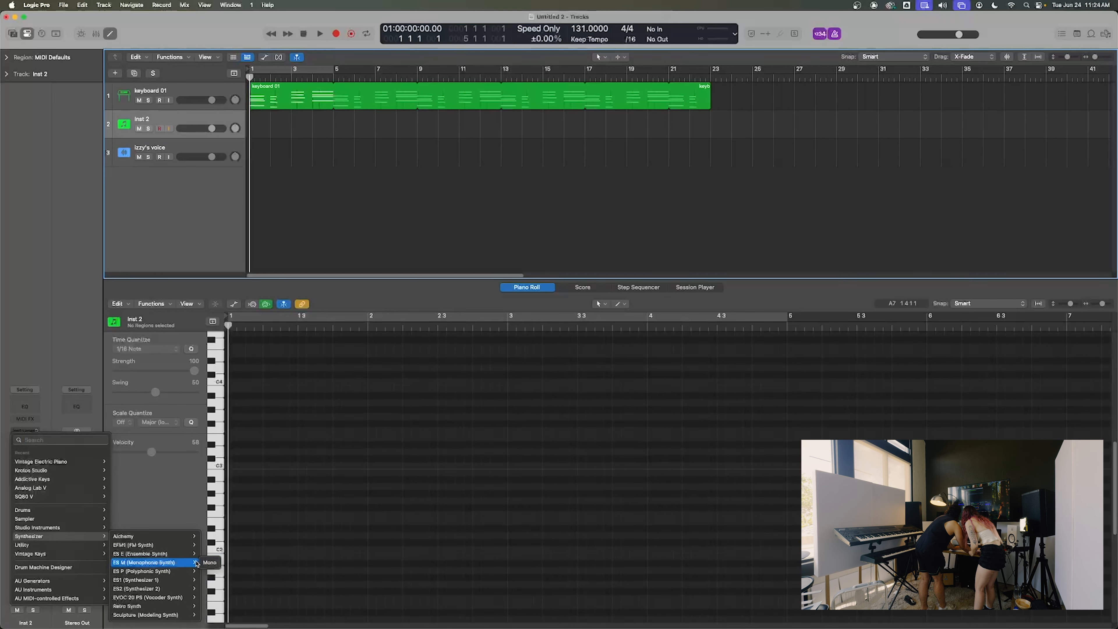
{"action": "left_click", "coordinate": [210, 562]}
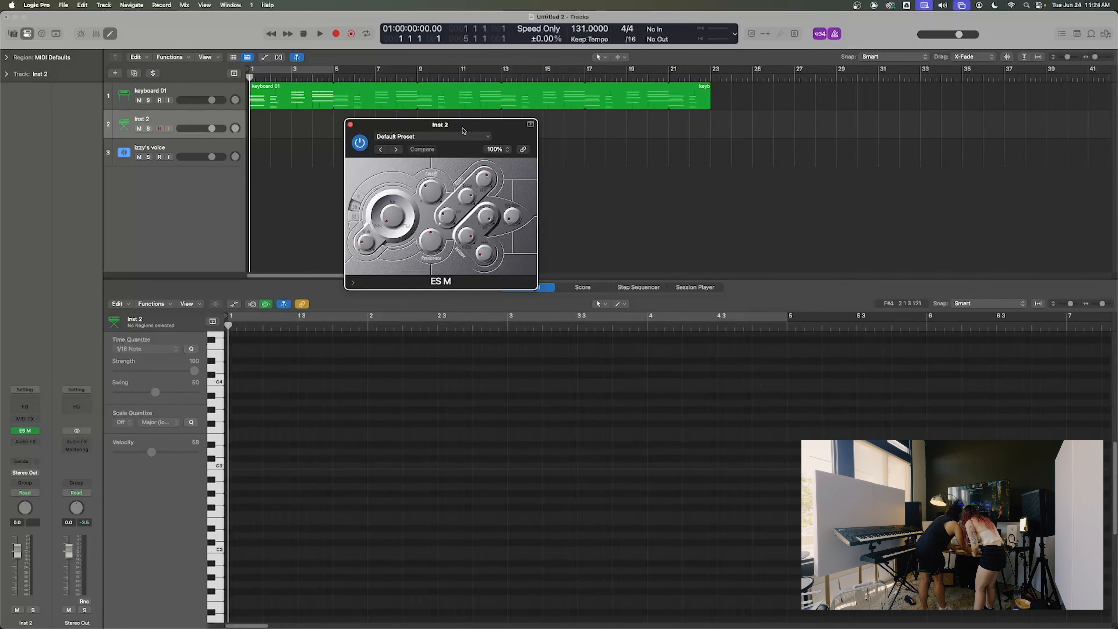
- Reposition the ES M window, enlarge it to 200%, and focus the Inst 2 track
{"action": "left_click_drag", "start_coordinate": [463, 130], "coordinate": [574, 167]}
{"action": "left_click_drag", "start_coordinate": [648, 326], "coordinate": [842, 443]}
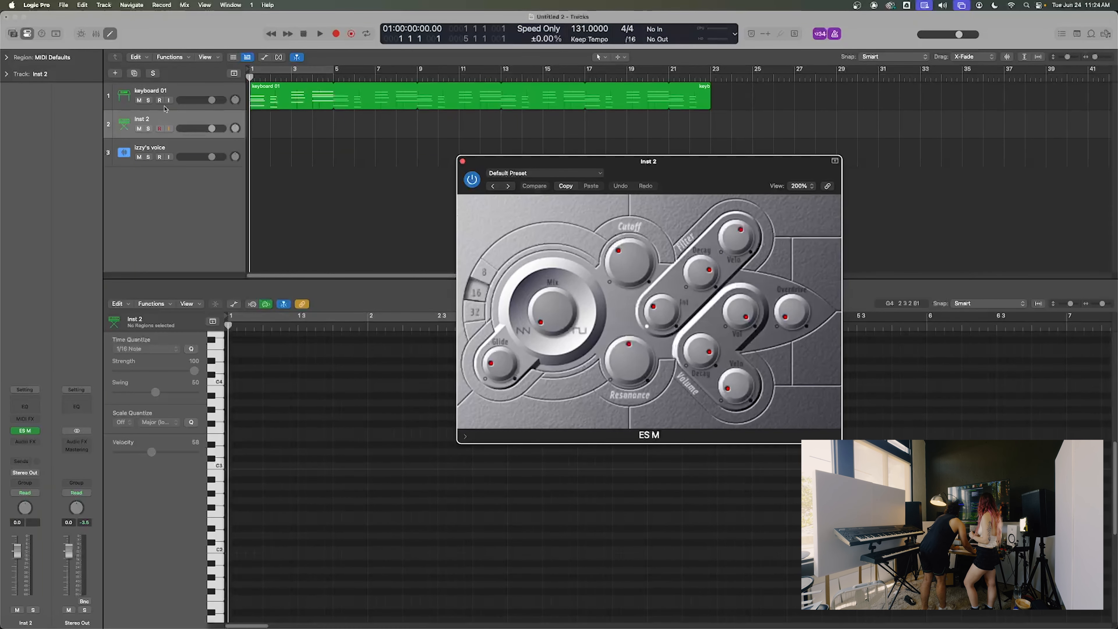
{"action": "left_click", "coordinate": [173, 117]}
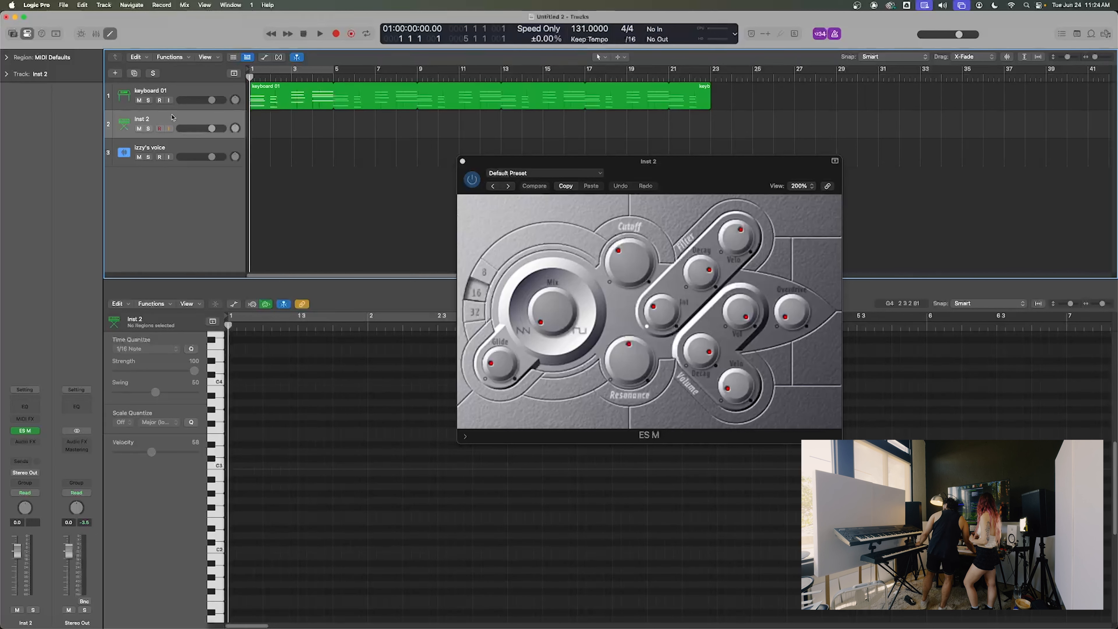
- Raise the ES M's cutoff, filter intensity, resonance and glide, set its octave to 8, and close the synth window
{"action": "left_click_drag", "start_coordinate": [553, 308], "coordinate": [552, 246]}
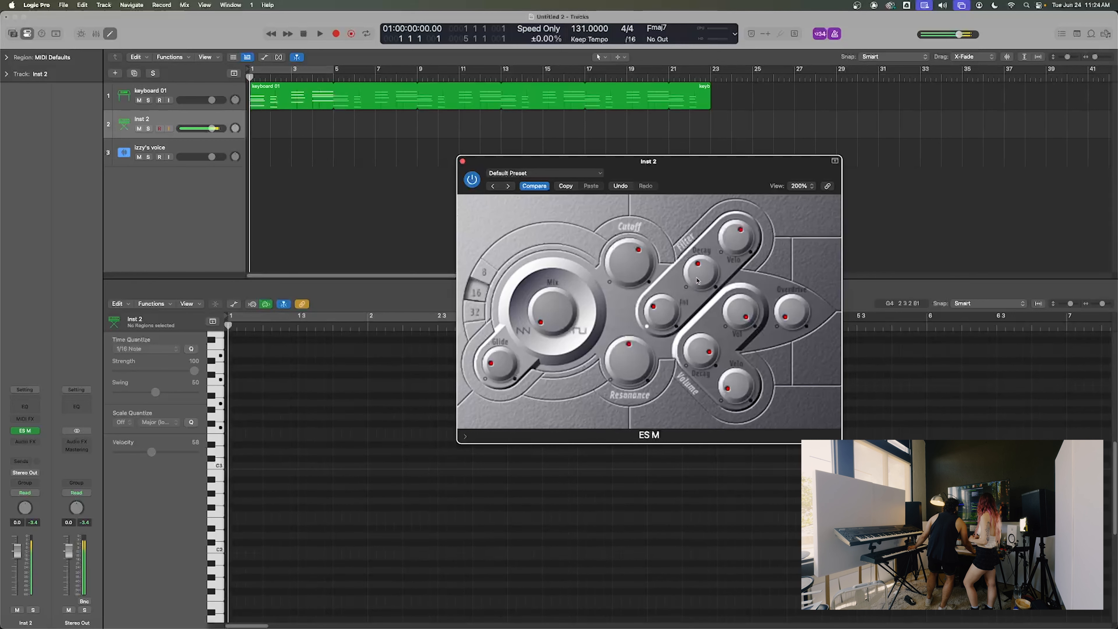
{"action": "left_click_drag", "start_coordinate": [704, 280], "coordinate": [705, 267]}
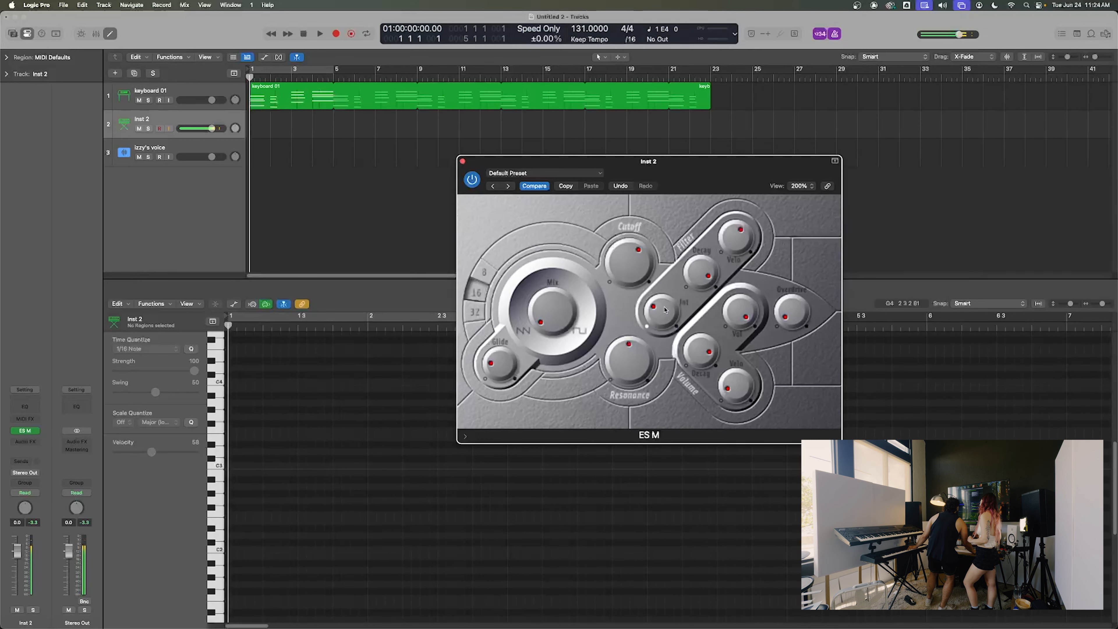
{"action": "left_click_drag", "start_coordinate": [622, 379], "coordinate": [623, 359]}
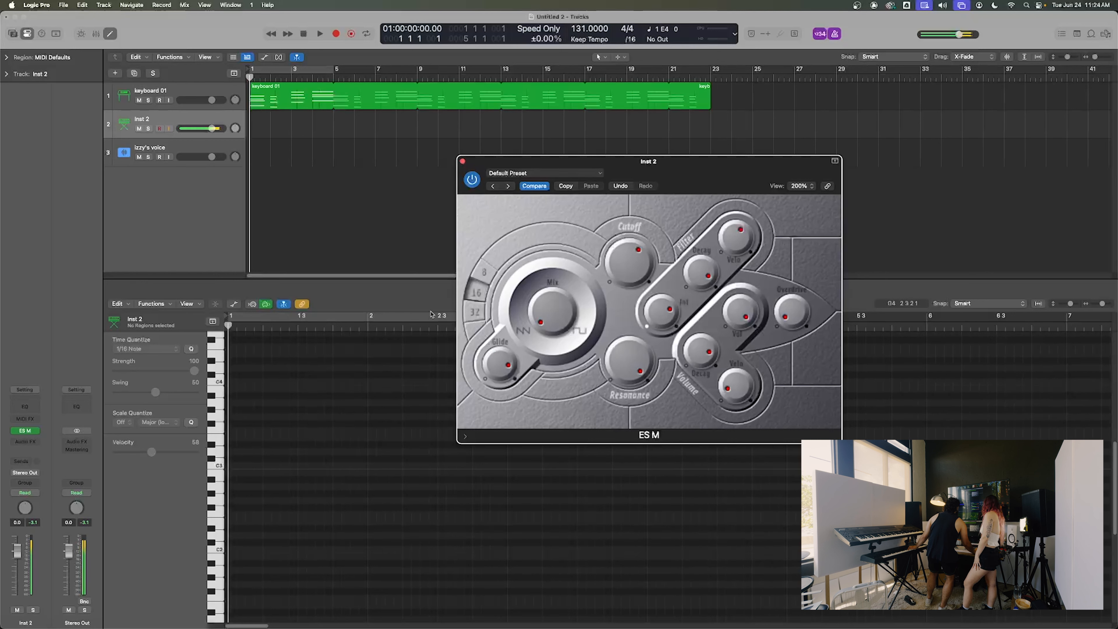
{"action": "left_click", "coordinate": [483, 277]}
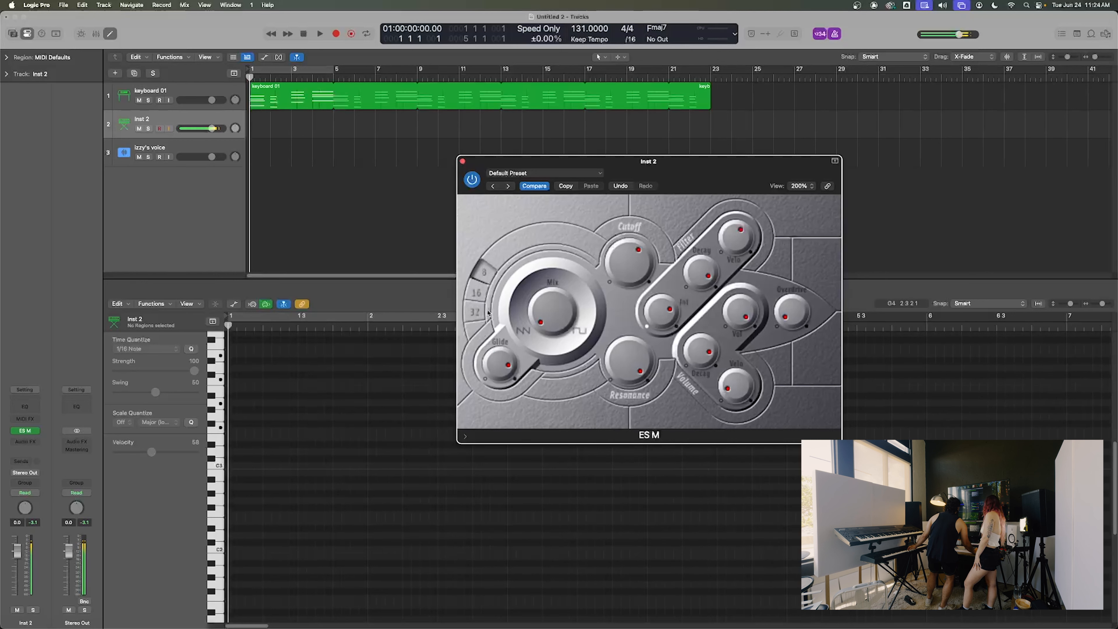
{"action": "left_click", "coordinate": [463, 161]}
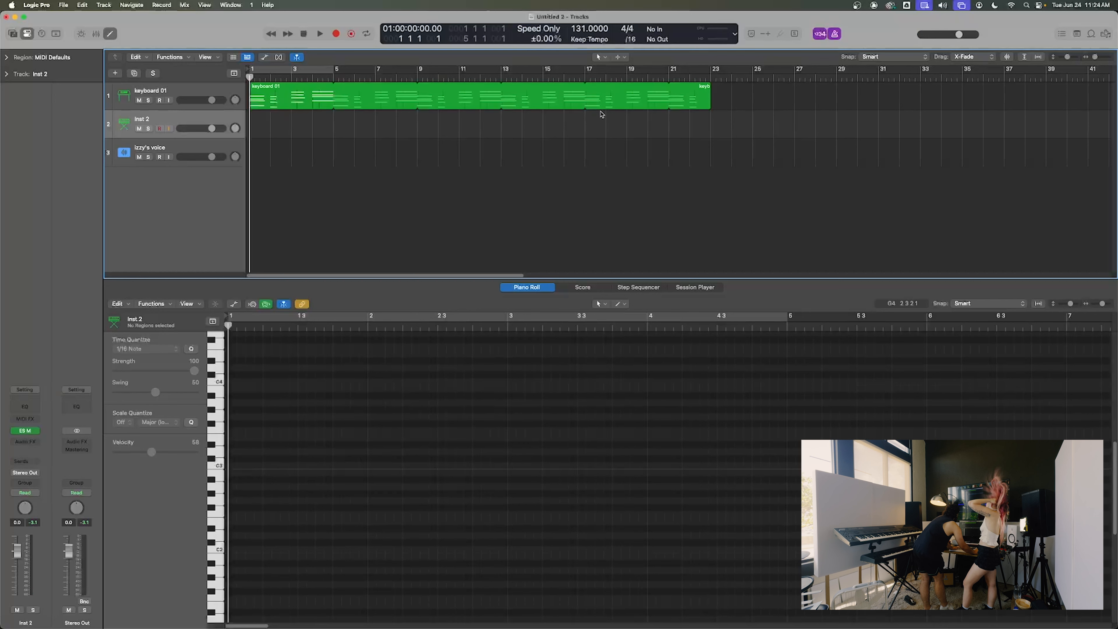
- Briefly play the looped chords from the project start and from bar 5, and stop playback
{"action": "key", "text": "space"}
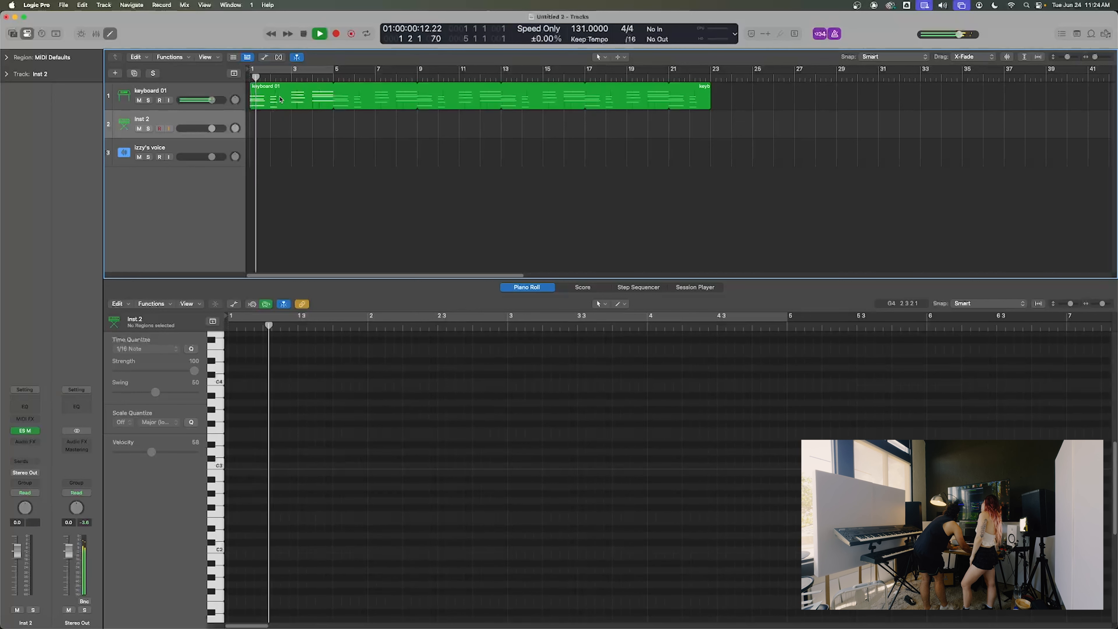
{"action": "left_click", "coordinate": [336, 76]}
{"action": "key", "text": "space"}
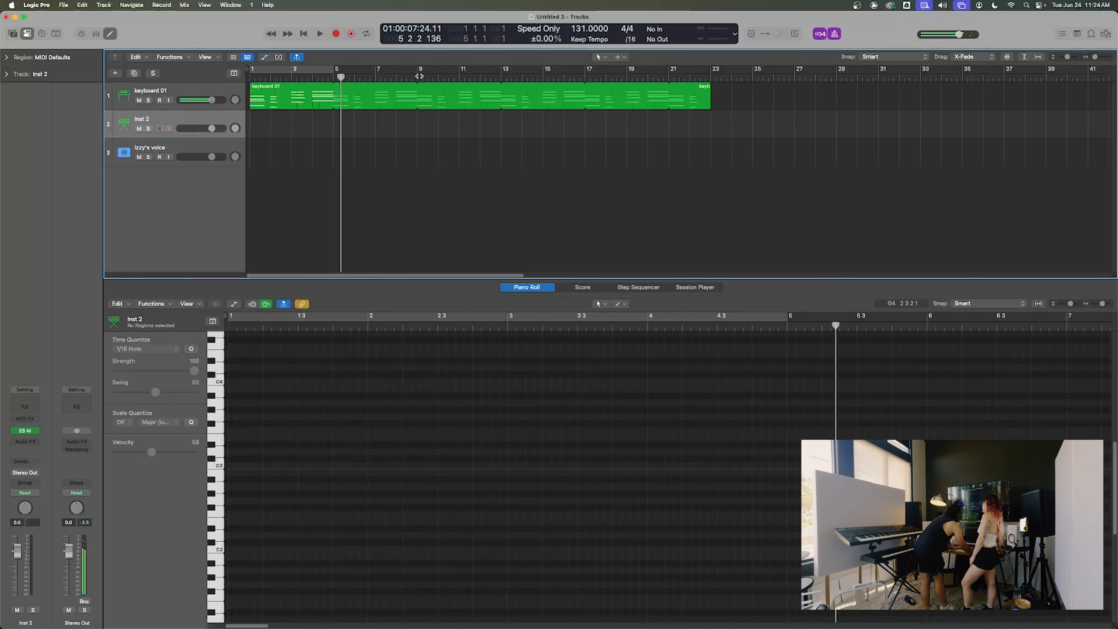
- Record a short two-note synth take on the Inst 2 track from bar 9, and delete the recorded region
{"action": "left_click", "coordinate": [419, 76]}
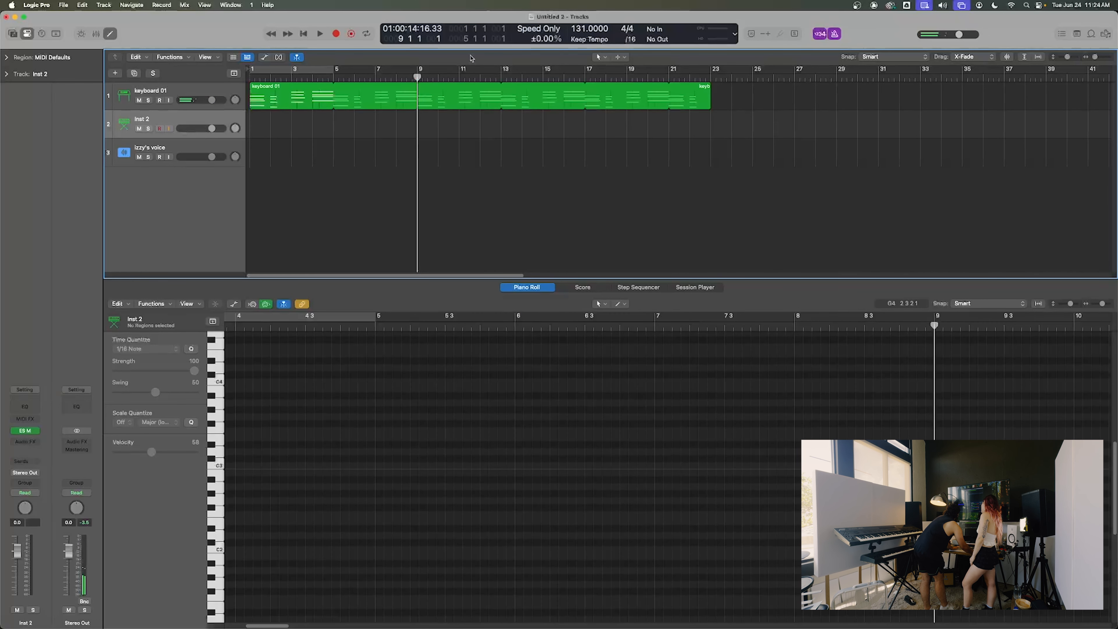
{"action": "mouse_move", "coordinate": [418, 77]}
{"action": "left_mouse_down"}
{"action": "mouse_move", "coordinate": [387, 78]}
{"action": "mouse_move", "coordinate": [417, 77]}
{"action": "left_mouse_up"}
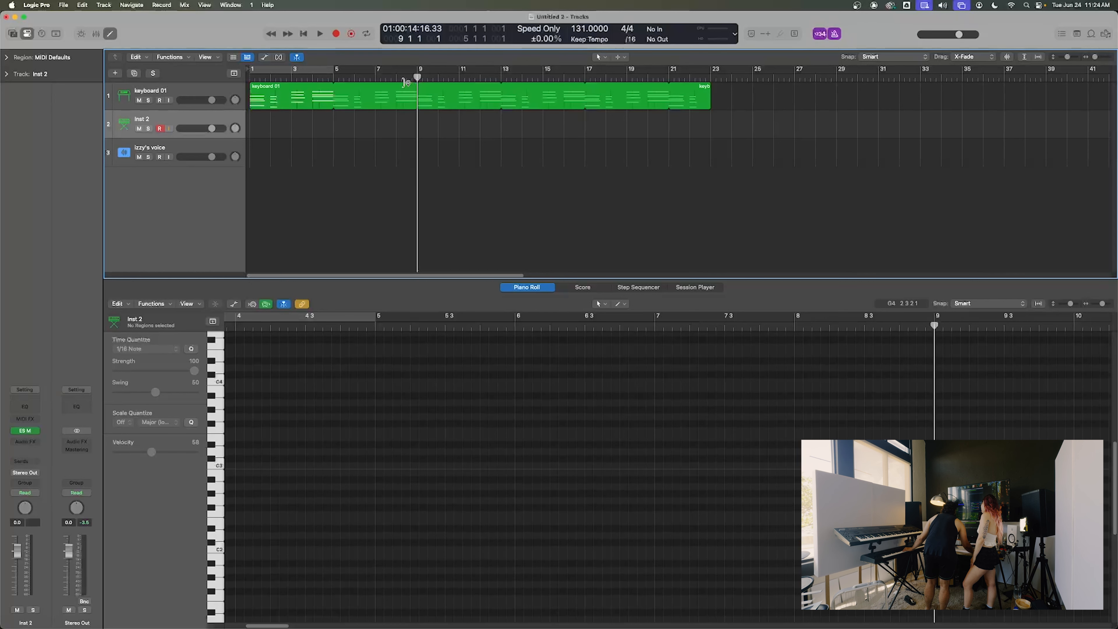
{"action": "left_click", "coordinate": [337, 34]}
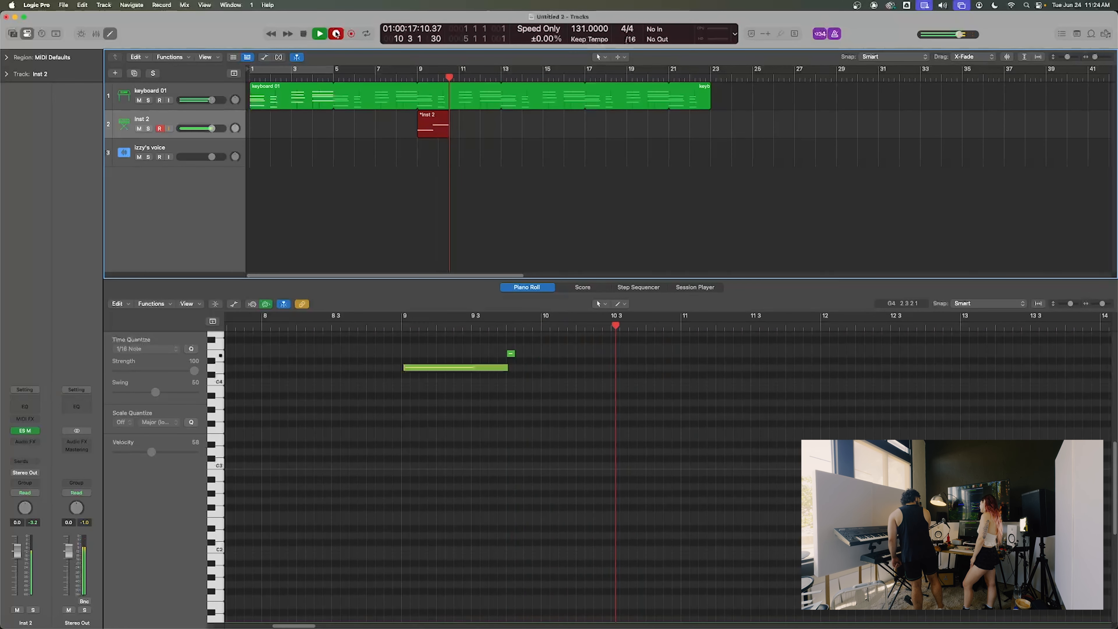
{"action": "key", "text": "space"}
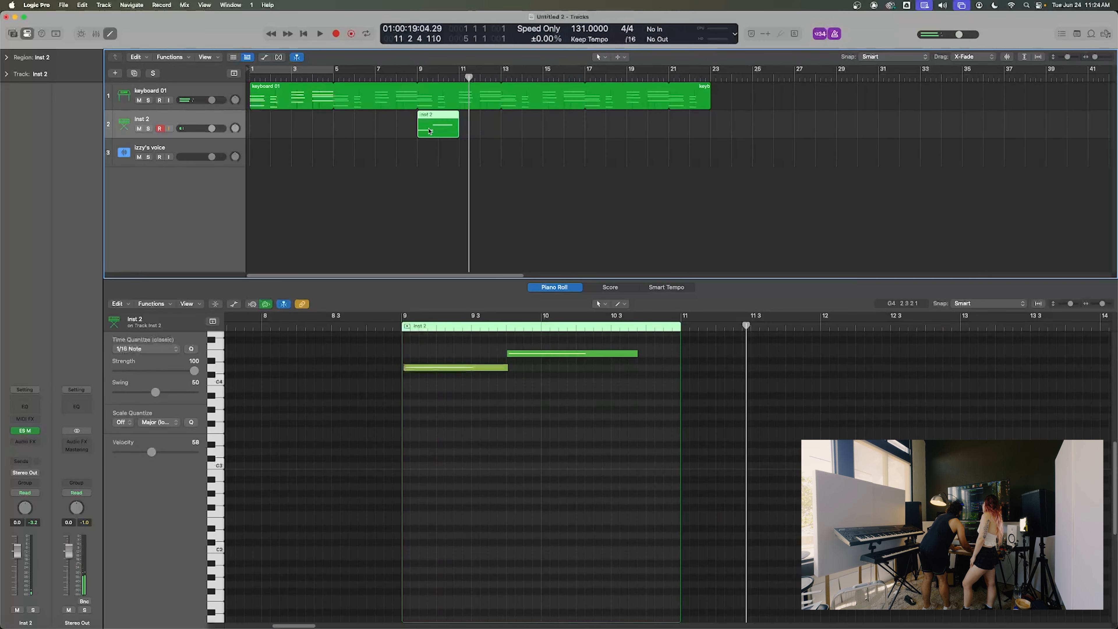
{"action": "key", "text": "Delete"}
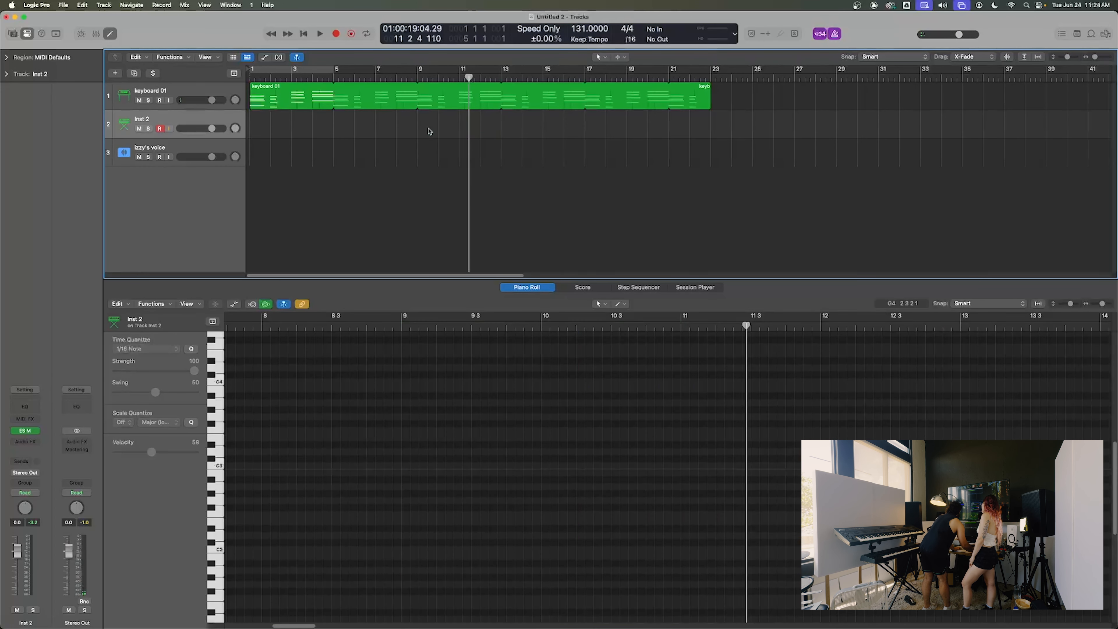
- Hide the Piano Roll editor so the tracks area fills the window
{"action": "left_click", "coordinate": [110, 35]}
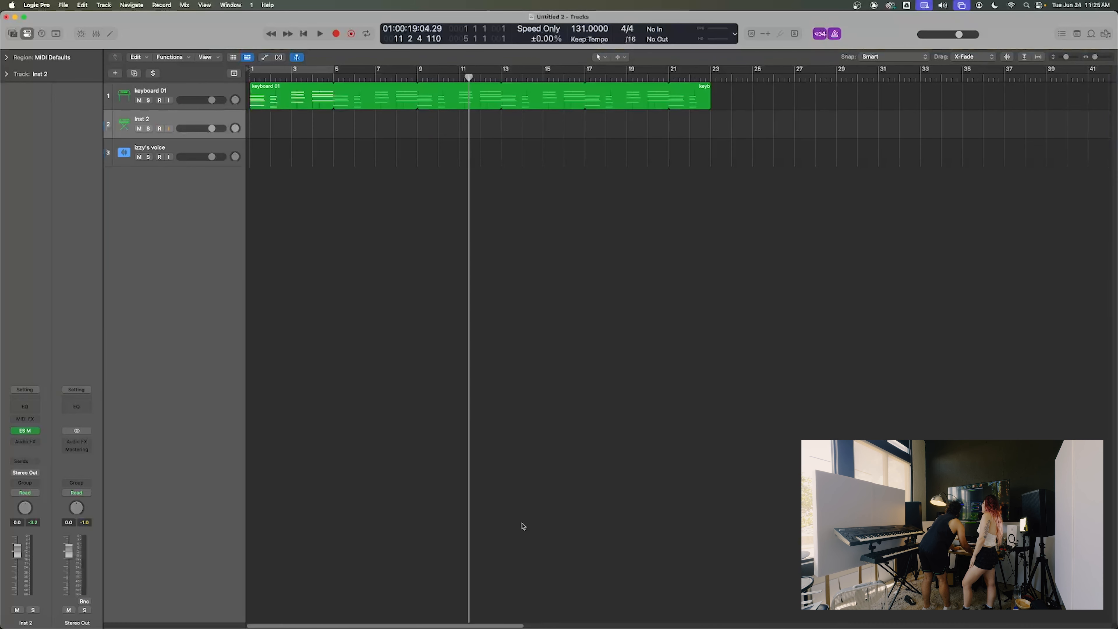
- Remove the ES M plug-in from the Inst 2 track's instrument slot
{"action": "left_click", "coordinate": [159, 85]}
{"action": "left_click", "coordinate": [170, 120]}
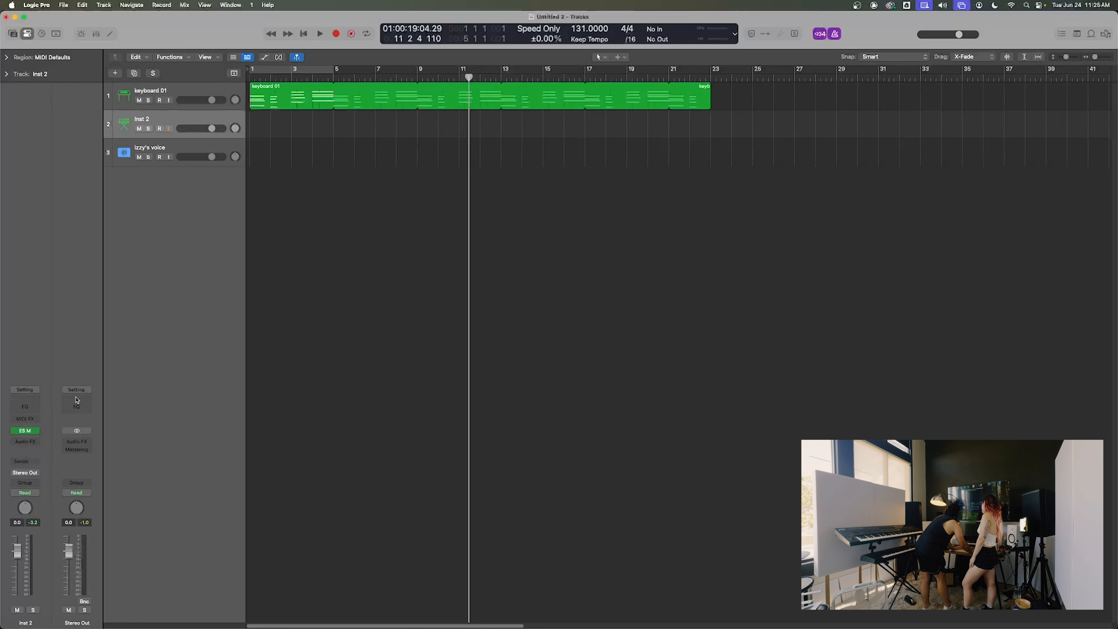
{"action": "left_click", "coordinate": [36, 431]}
{"action": "left_click", "coordinate": [59, 459]}
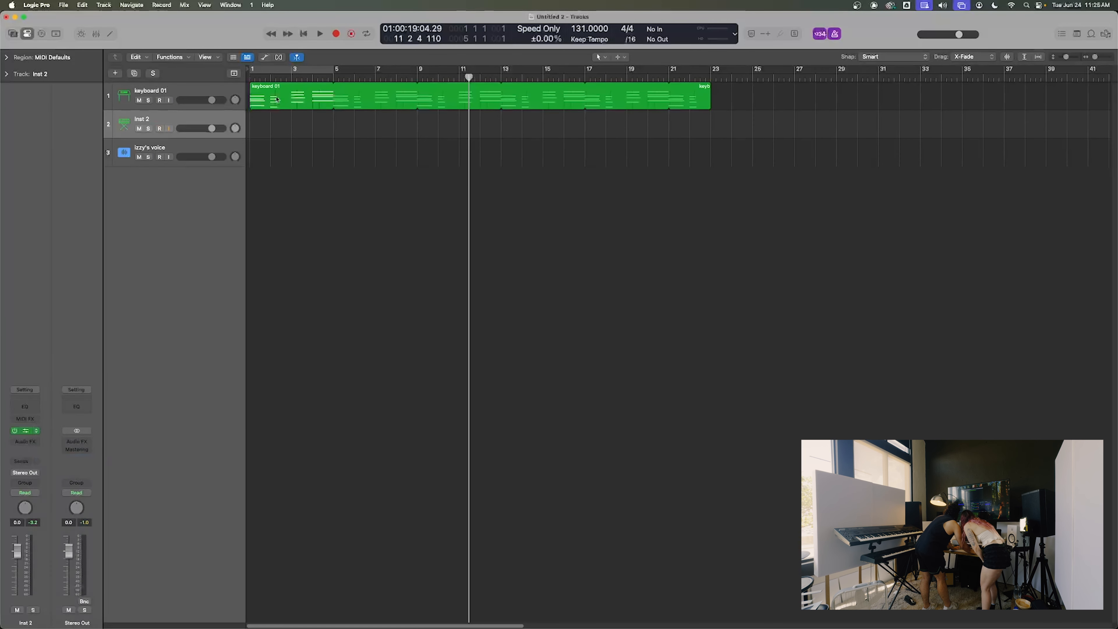
- Switch between the keyboard 01 and Inst 2 tracks to compare their channel strips
{"action": "left_click", "coordinate": [192, 96]}
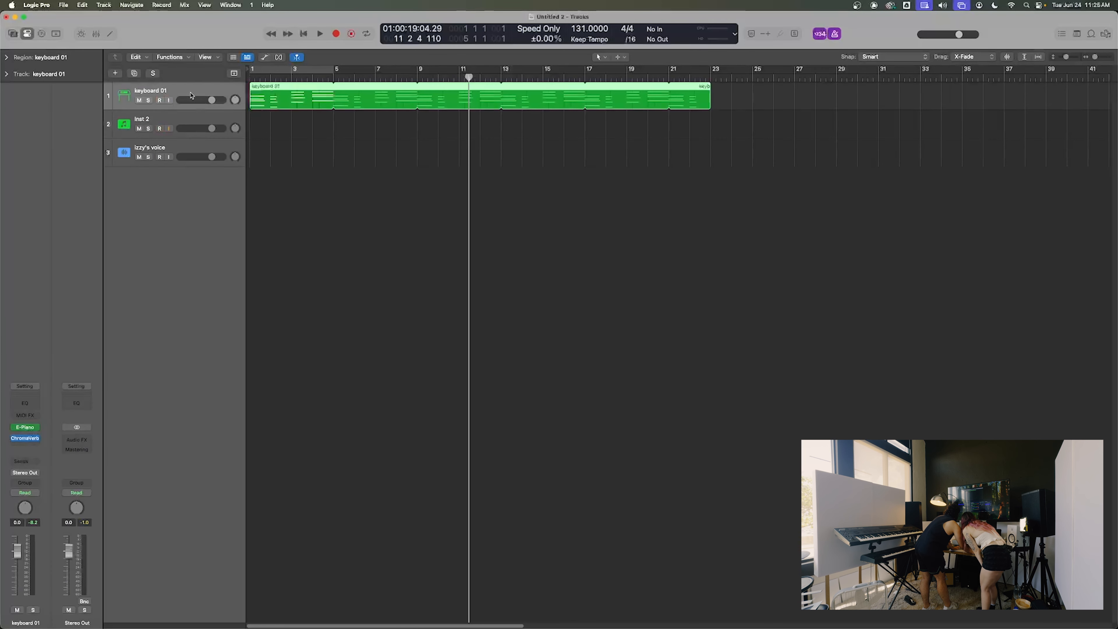
{"action": "left_click", "coordinate": [183, 123]}
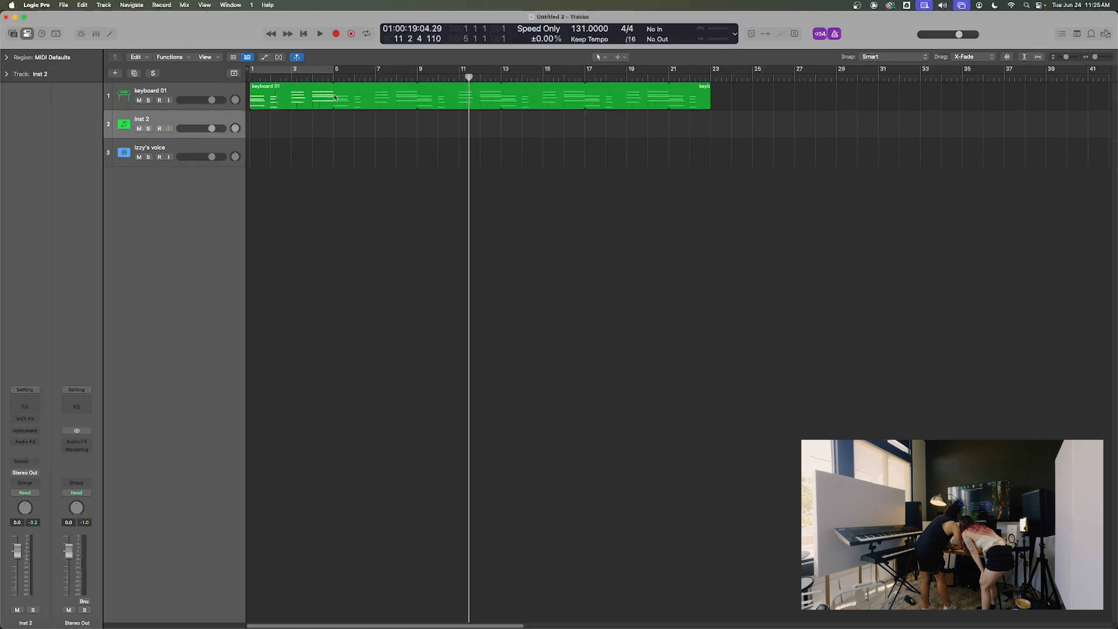
{"action": "left_click", "coordinate": [194, 97]}
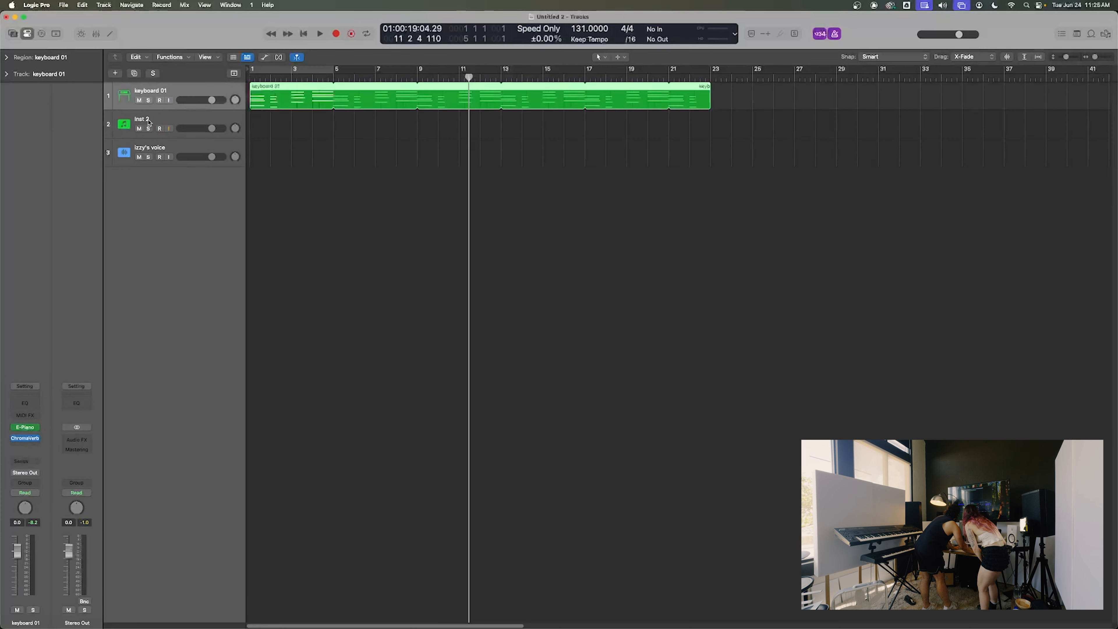
{"action": "left_click", "coordinate": [197, 120]}
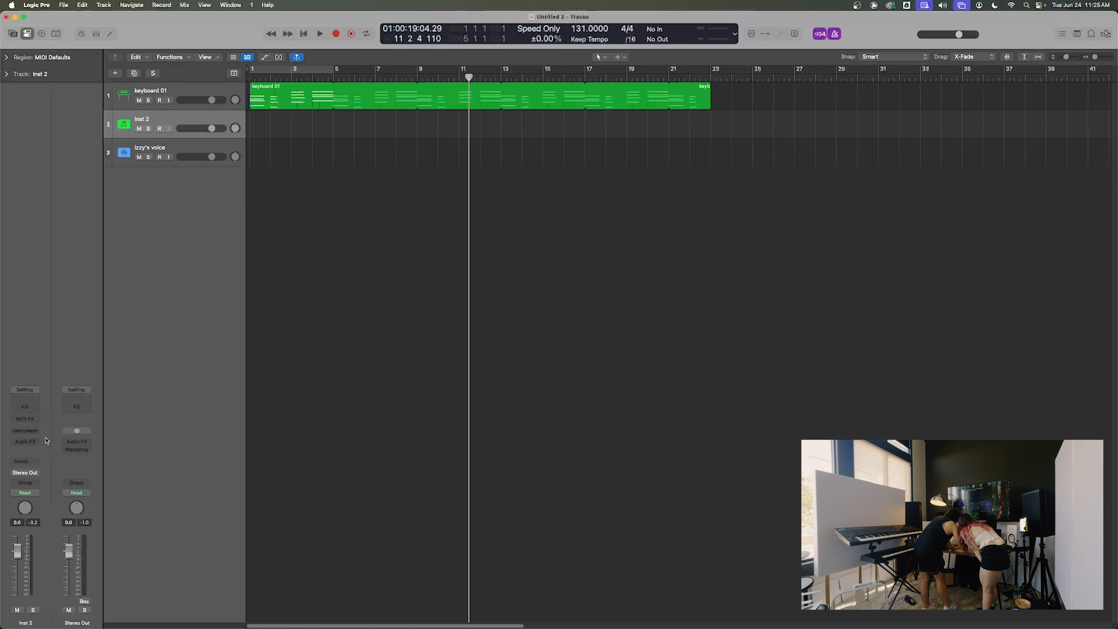
- Browse the instrument categories for the Inst 2 track and try to load the ES M (Monophonic Synth) in mono
{"action": "left_click", "coordinate": [25, 431]}
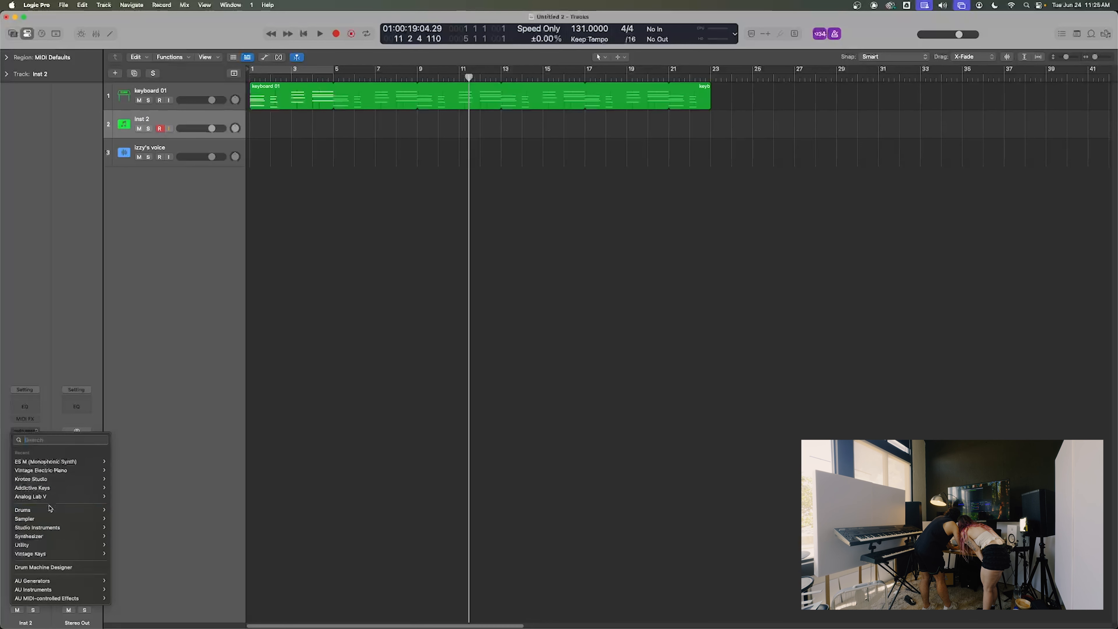
{"action": "mouse_move", "coordinate": [64, 519]}
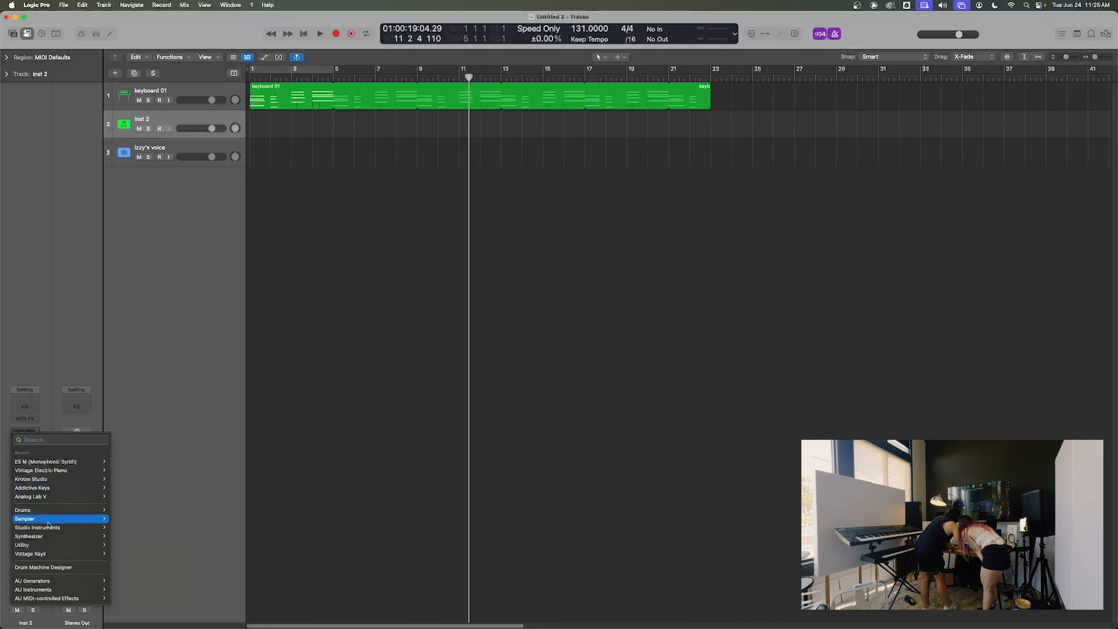
{"action": "mouse_move", "coordinate": [40, 538]}
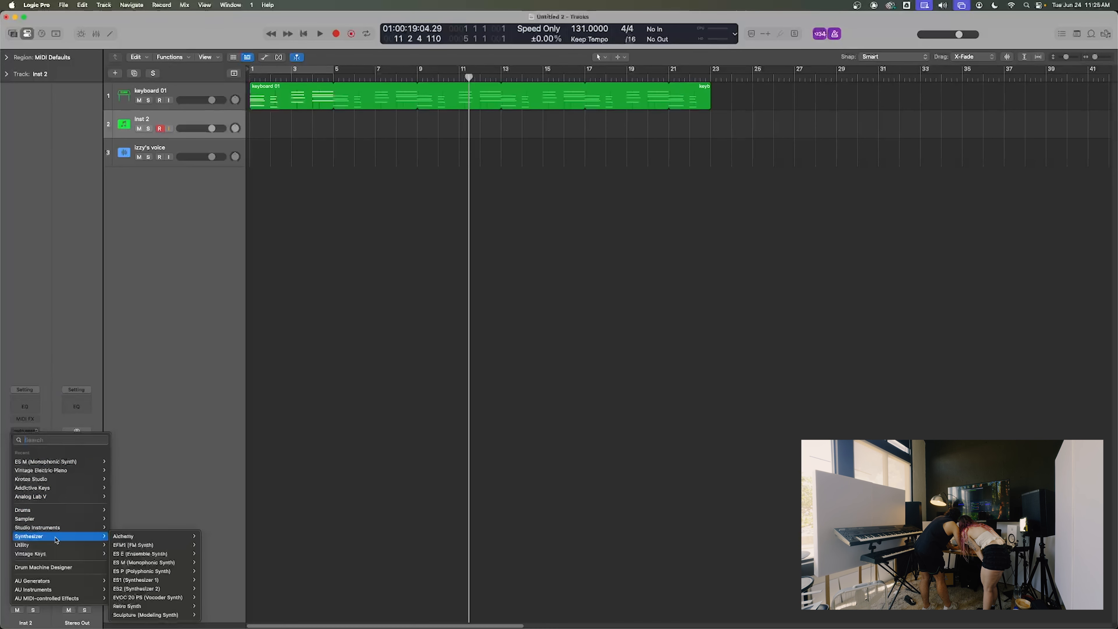
{"action": "mouse_move", "coordinate": [124, 568]}
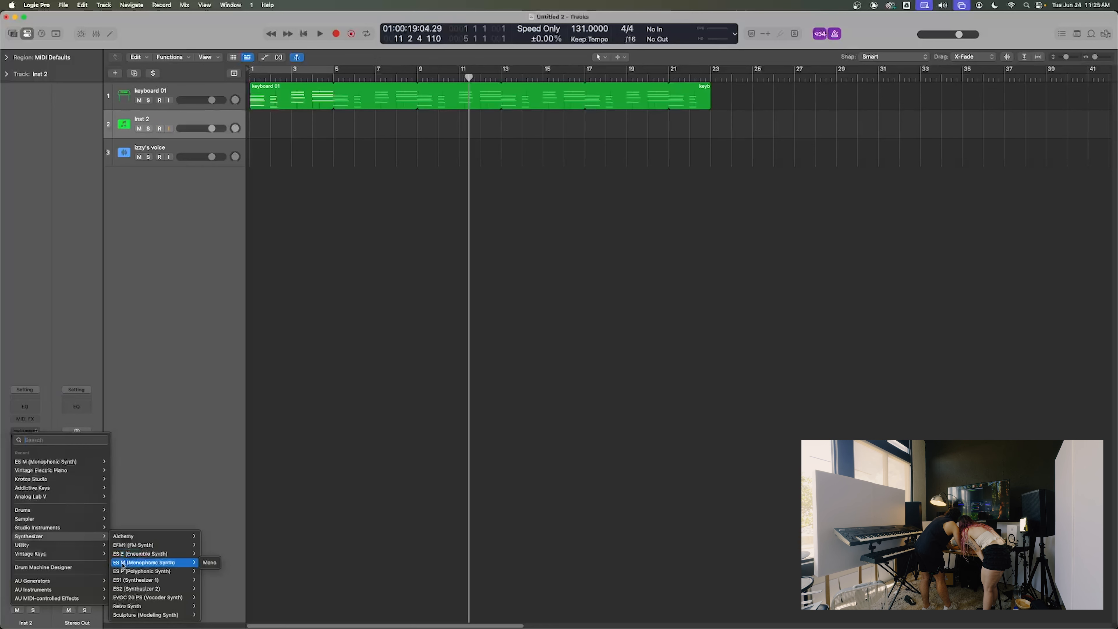
{"action": "left_click", "coordinate": [216, 563]}
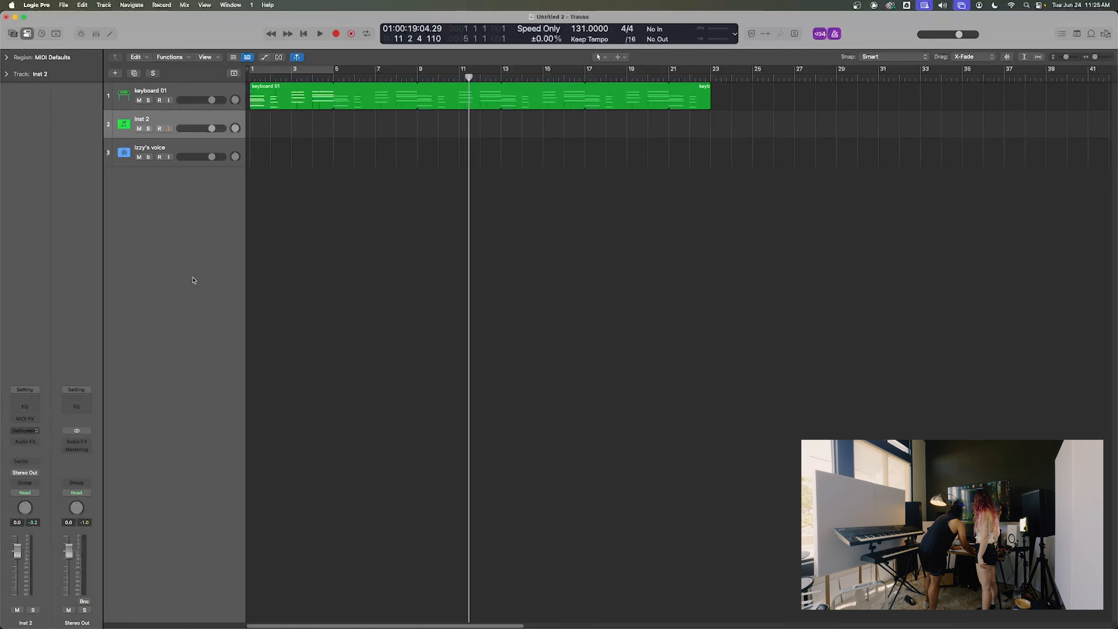
- Check the keyboard 01 and Inst 2 channel strips again, and hide and reshow the inspector
{"action": "left_click", "coordinate": [140, 93]}
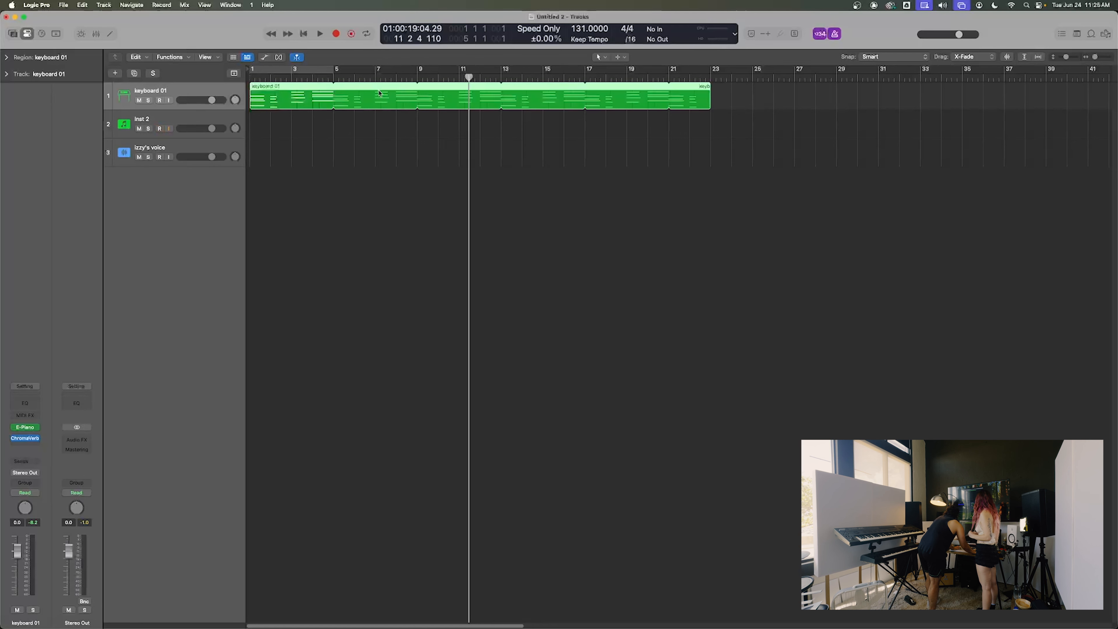
{"action": "left_click", "coordinate": [146, 120]}
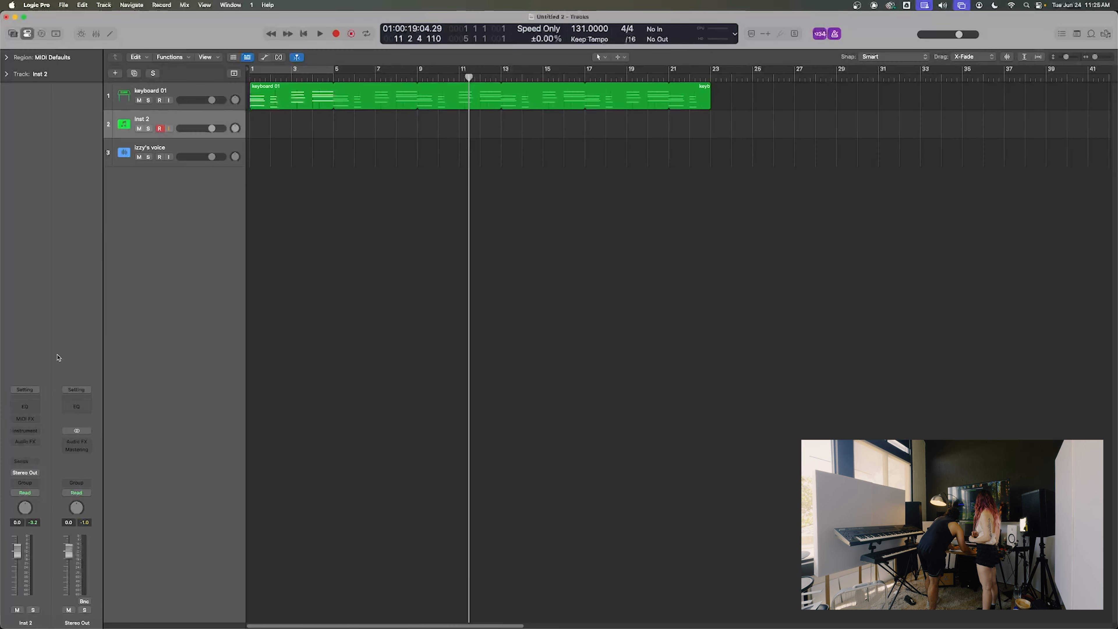
{"action": "left_click", "coordinate": [29, 33]}
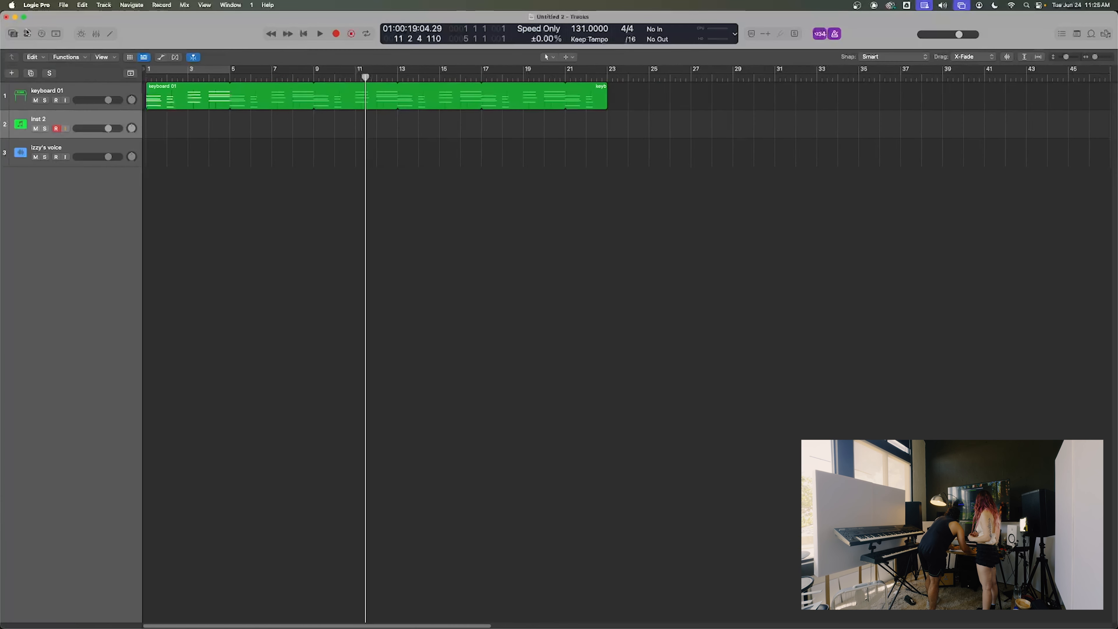
{"action": "left_click", "coordinate": [28, 34]}
{"action": "left_click", "coordinate": [28, 33]}
{"action": "left_click", "coordinate": [28, 34]}
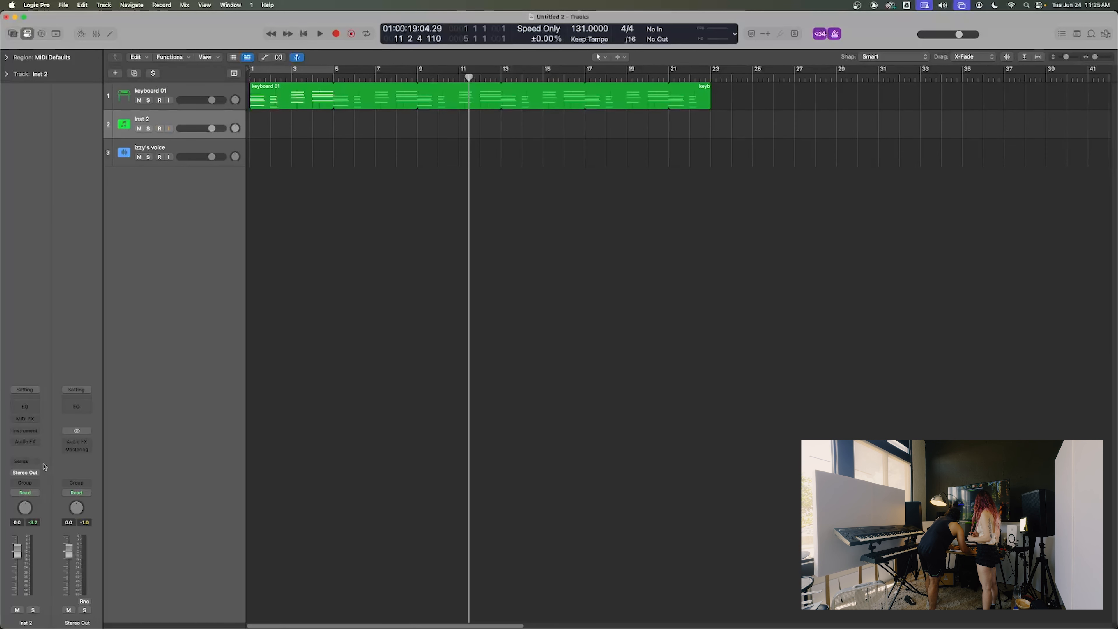
- Load the mono ES M (Monophonic Synth) on the Inst 2 track, raise its Mix knob, and close the synth window
{"action": "left_click", "coordinate": [25, 430]}
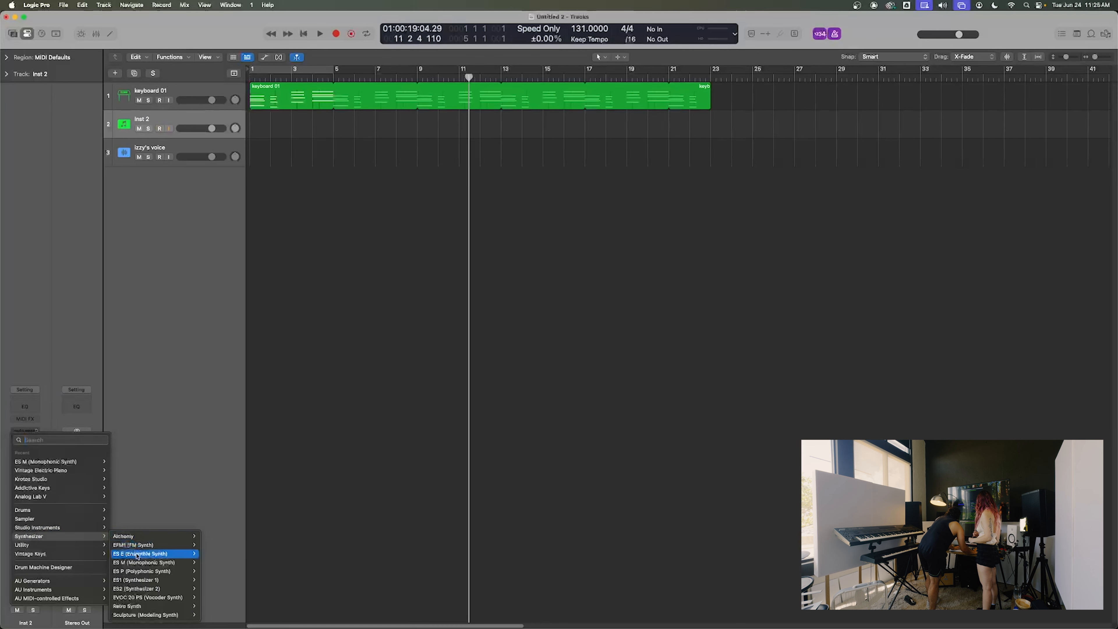
{"action": "mouse_move", "coordinate": [141, 565]}
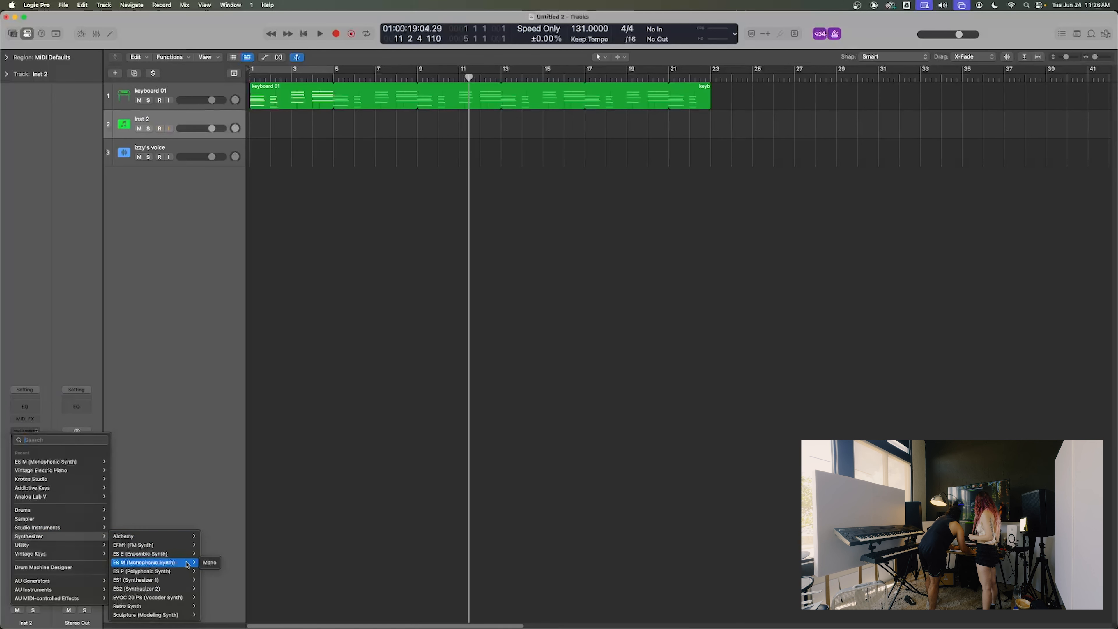
{"action": "left_click", "coordinate": [209, 562]}
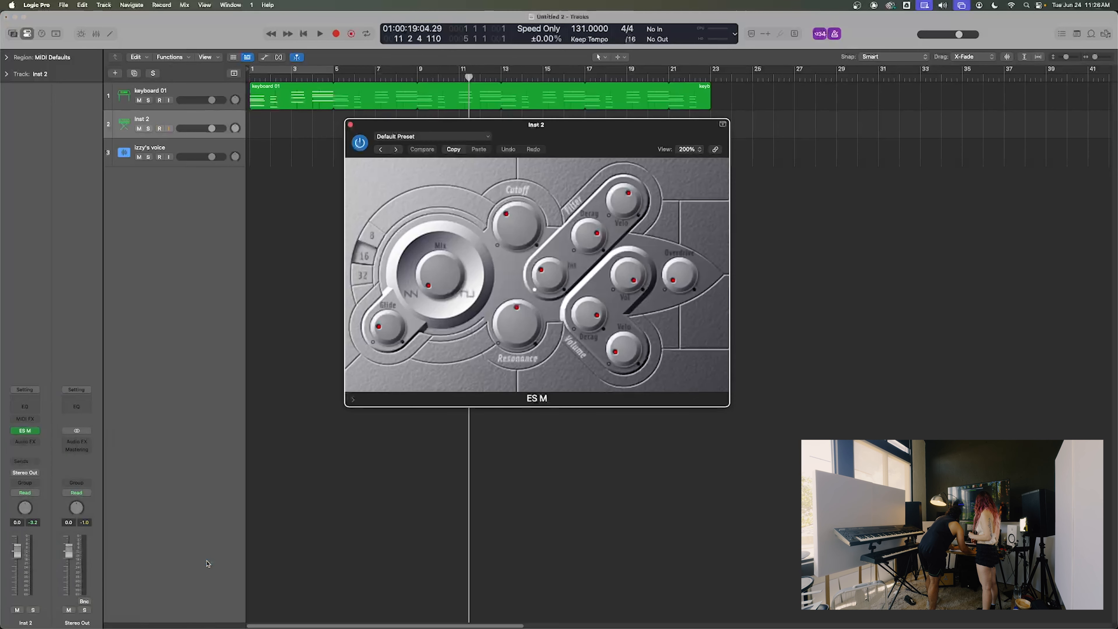
{"action": "left_click_drag", "start_coordinate": [449, 321], "coordinate": [445, 198]}
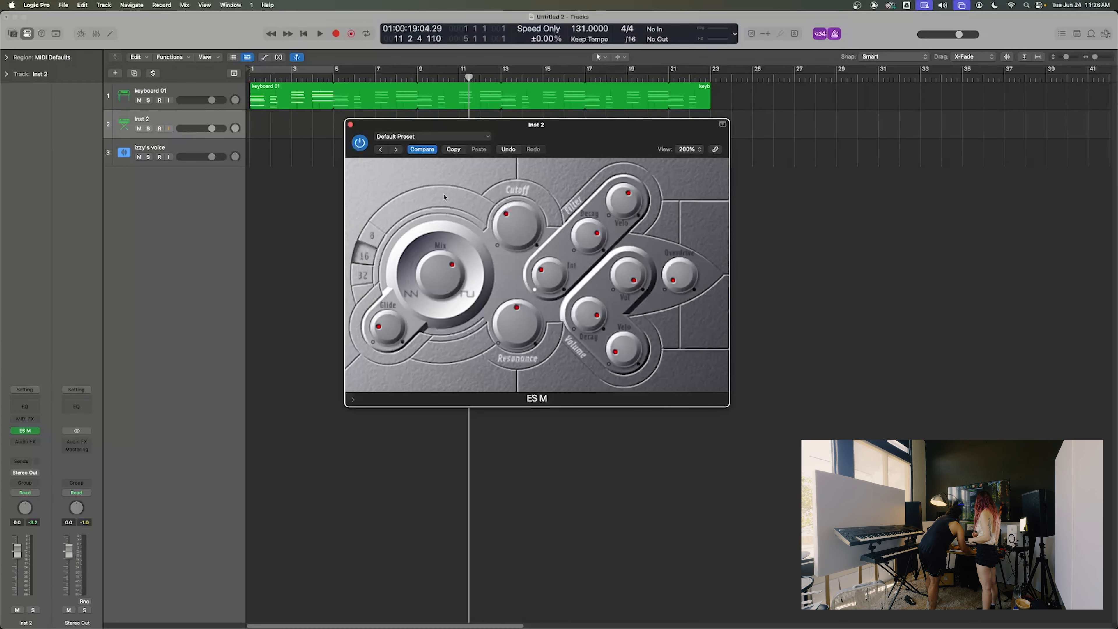
{"action": "left_click", "coordinate": [351, 124]}
- Reopen the ES M, raise its overdrive and cutoff, lower the filter decay, and close the window
{"action": "mouse_move", "coordinate": [26, 435]}
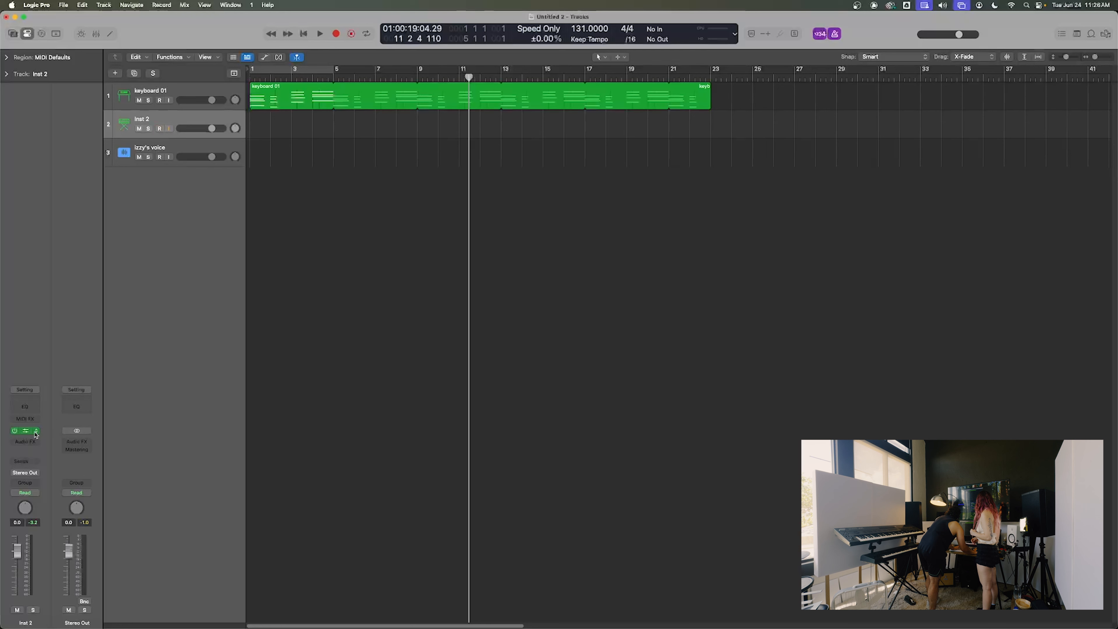
{"action": "left_click", "coordinate": [26, 432]}
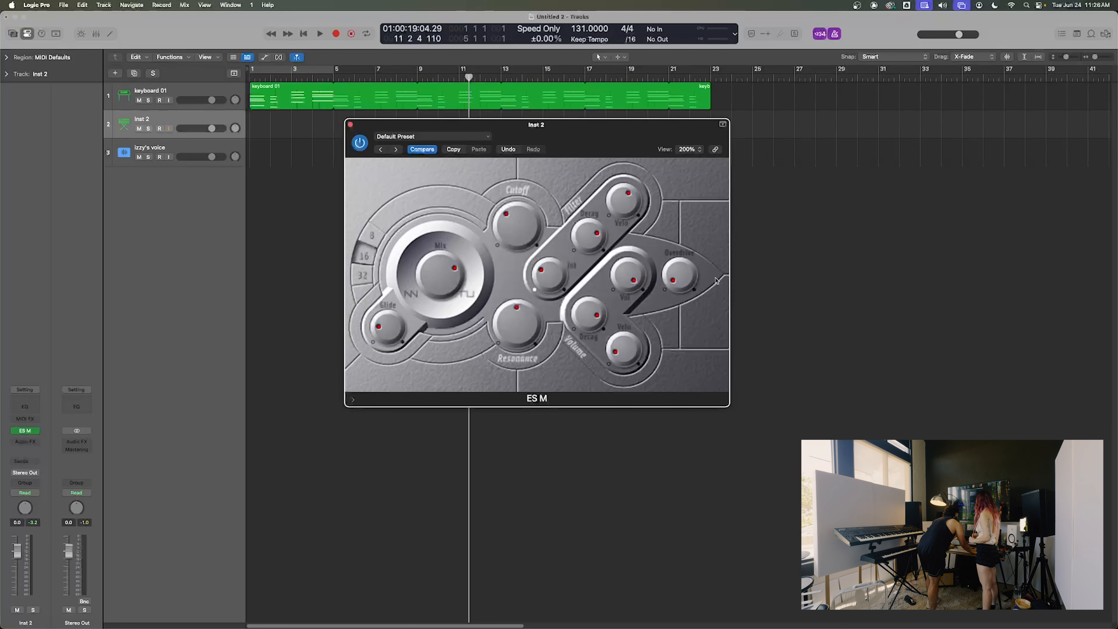
{"action": "left_click_drag", "start_coordinate": [683, 274], "coordinate": [682, 255]}
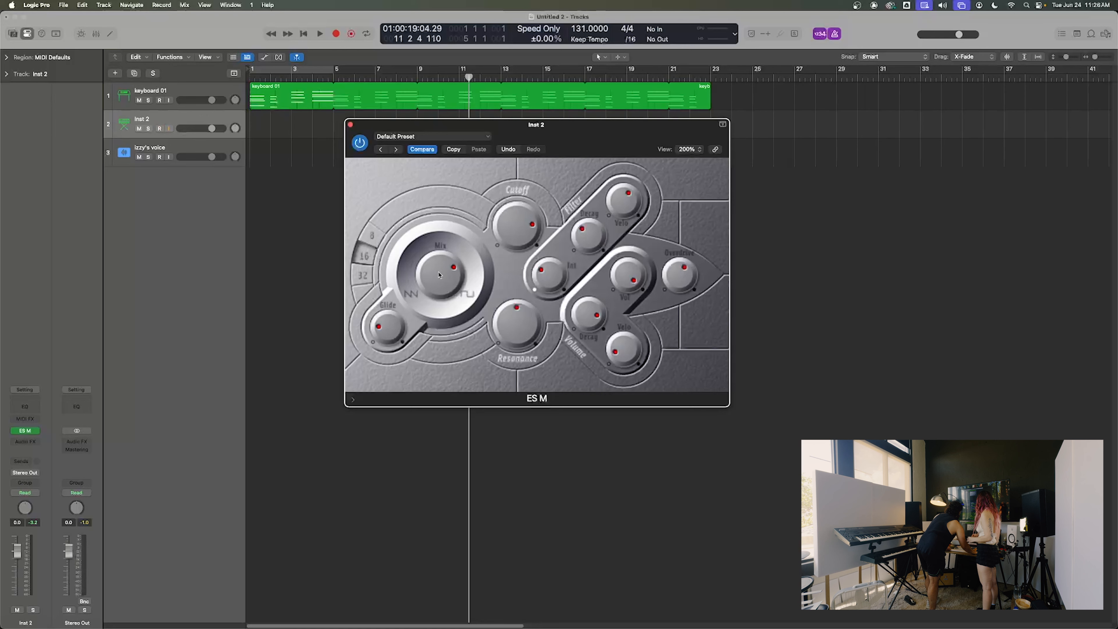
{"action": "left_click", "coordinate": [350, 125]}
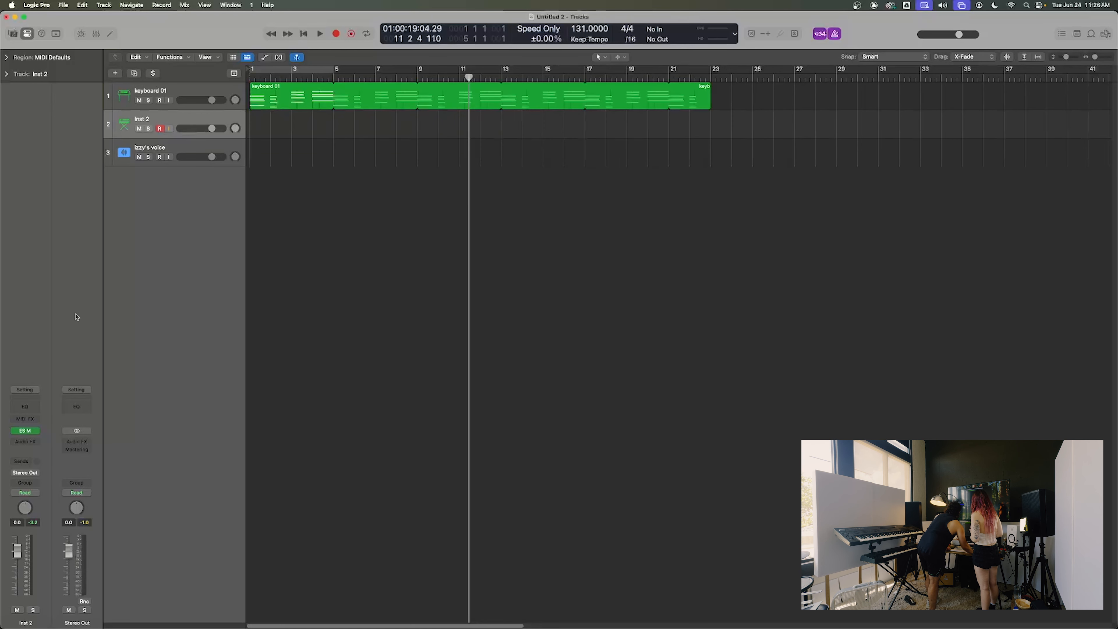
- Replace the ES M on Inst 2 with a stereo Studio Bass, declining the additional content download, and close its window
{"action": "left_click", "coordinate": [39, 435]}
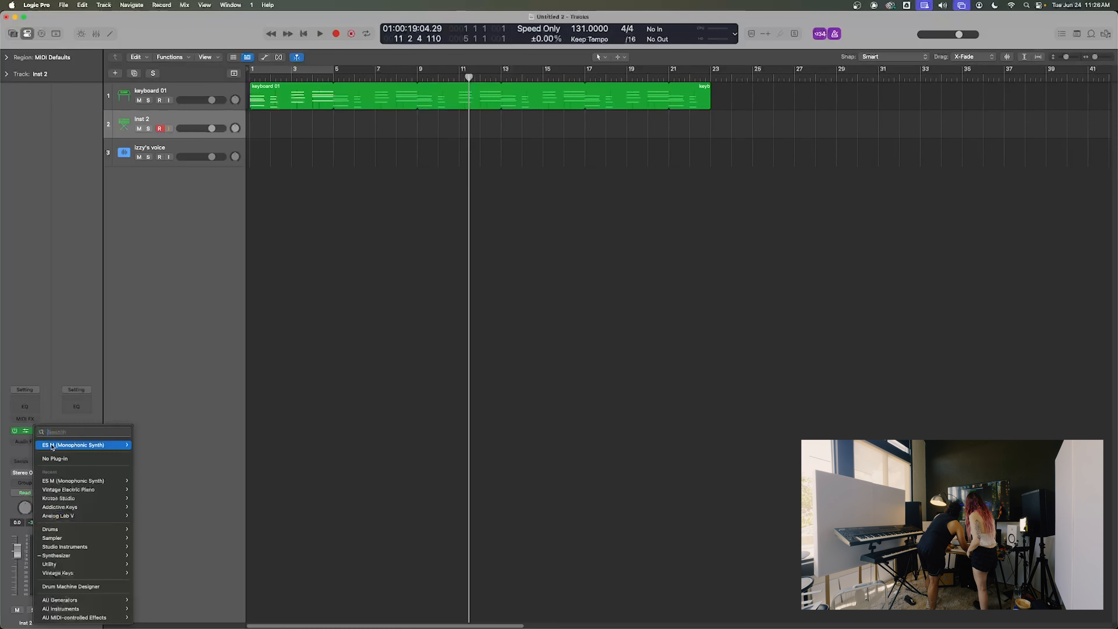
{"action": "left_click", "coordinate": [63, 458]}
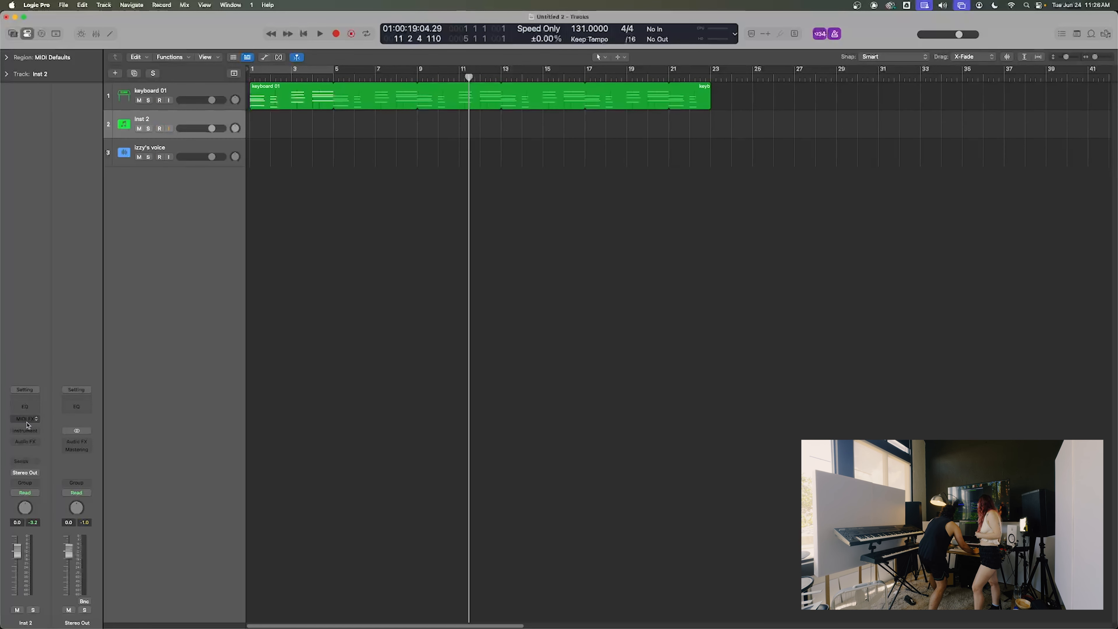
{"action": "left_click", "coordinate": [34, 431]}
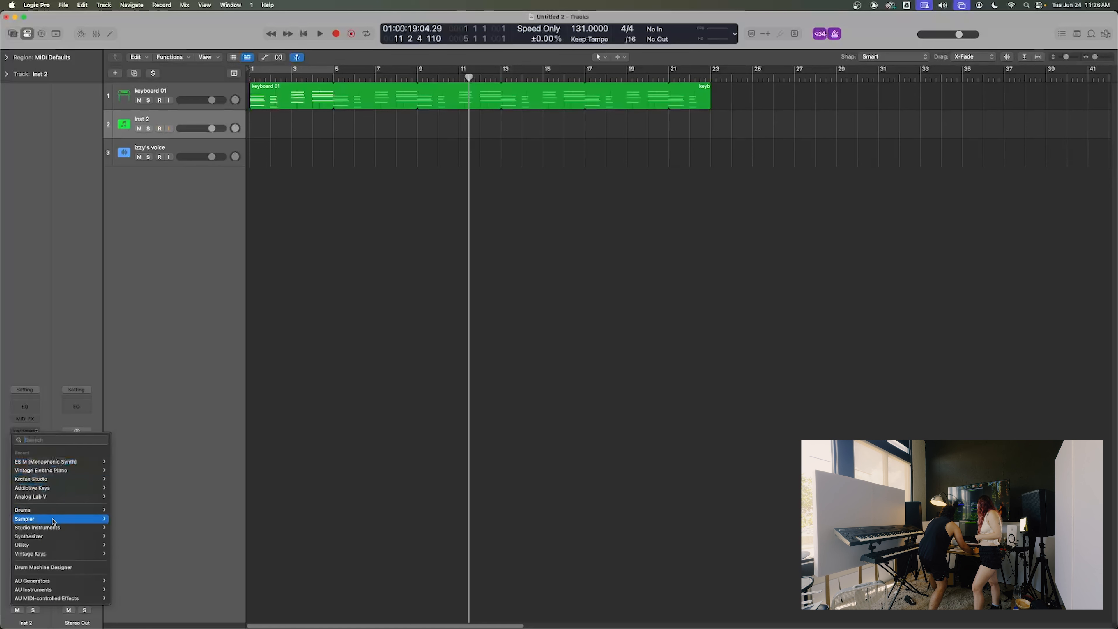
{"action": "mouse_move", "coordinate": [89, 530]}
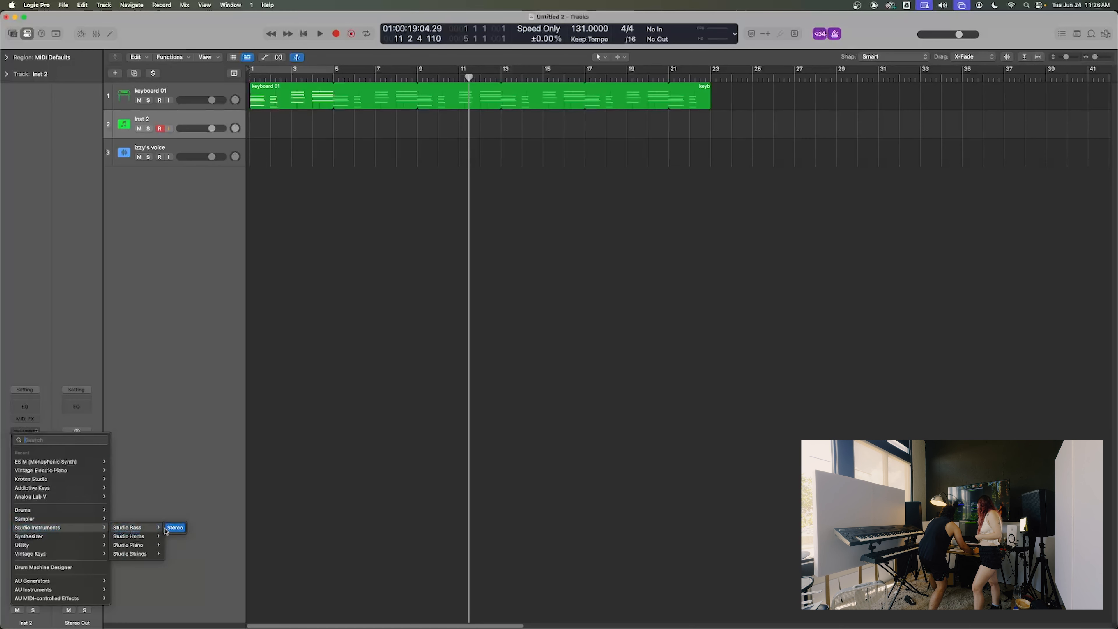
{"action": "left_click", "coordinate": [173, 529]}
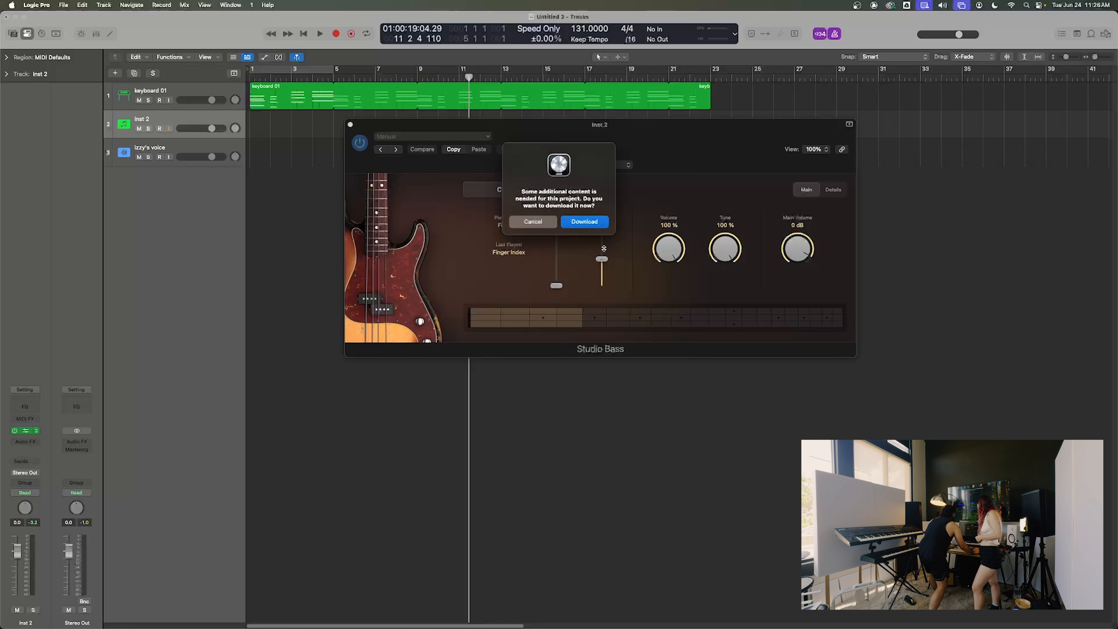
{"action": "left_click", "coordinate": [534, 222]}
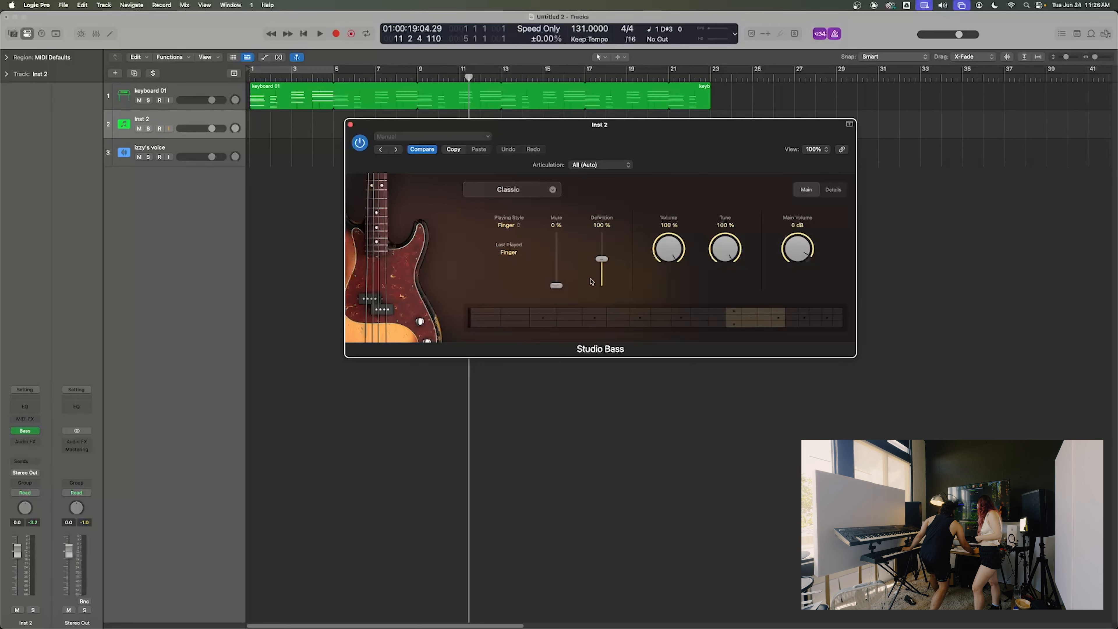
{"action": "left_click", "coordinate": [350, 125]}
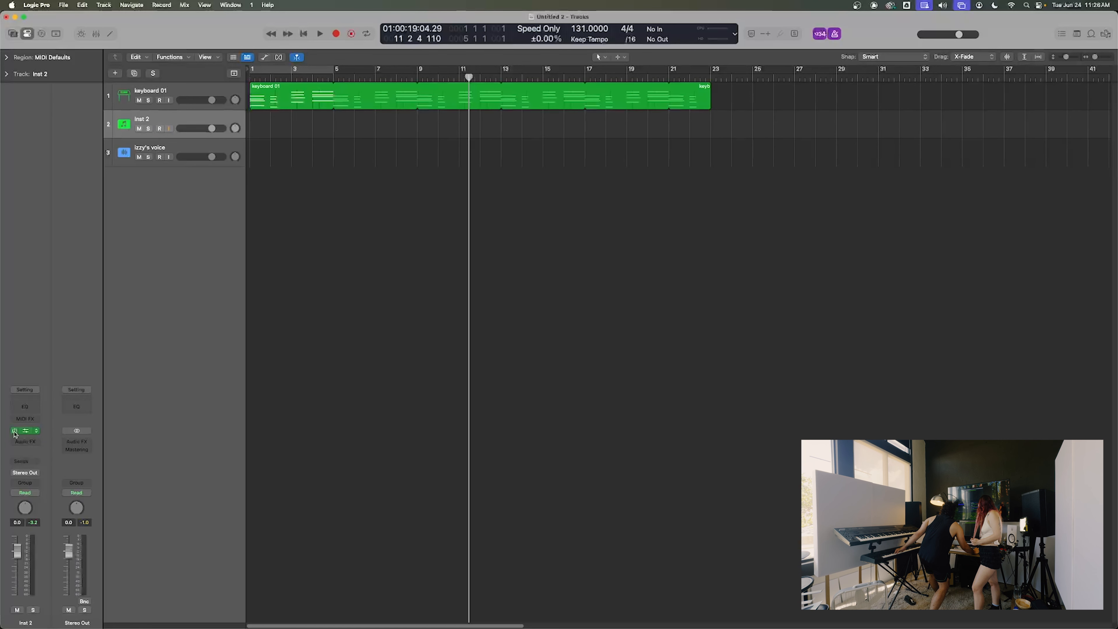
- Replace the Studio Bass on the Inst 2 track with a stereo ES E (Ensemble Synth)
{"action": "left_click", "coordinate": [37, 433]}
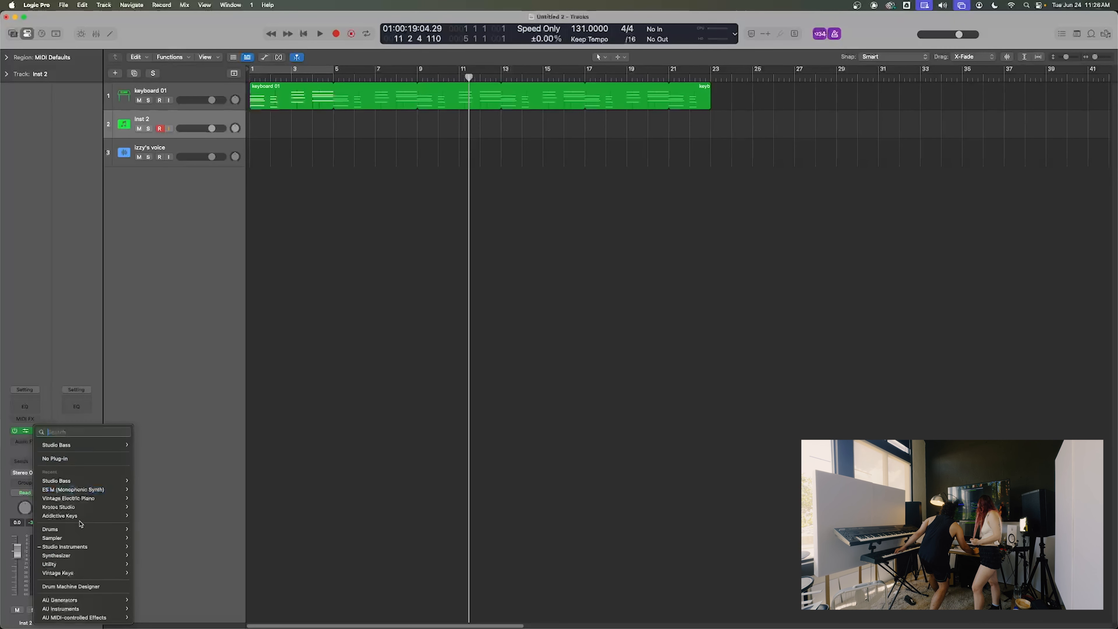
{"action": "mouse_move", "coordinate": [82, 522]}
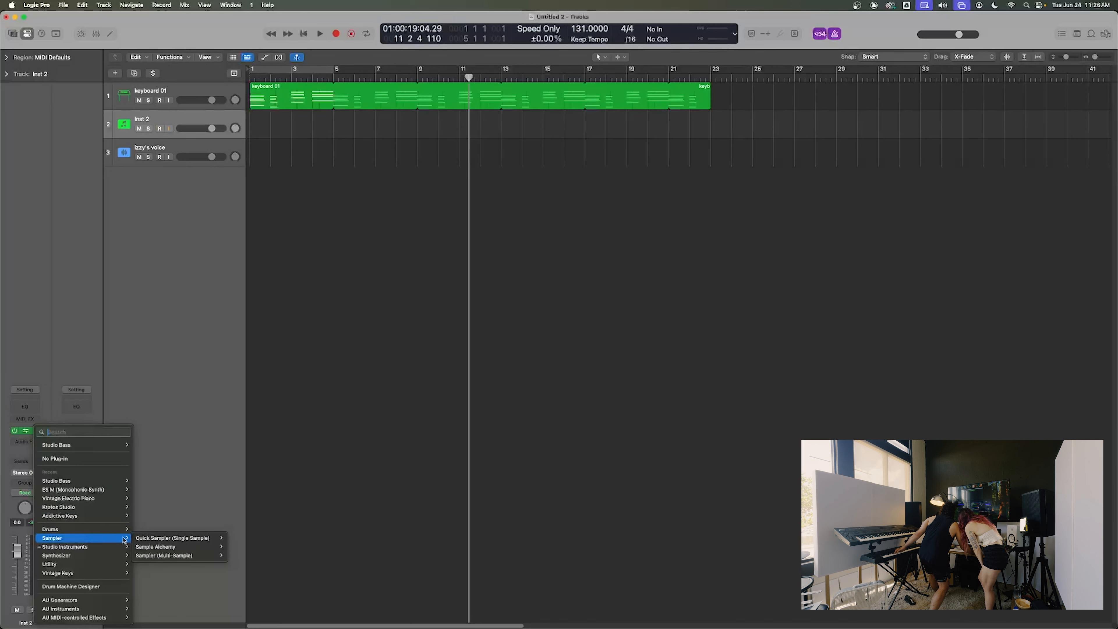
{"action": "mouse_move", "coordinate": [98, 556]}
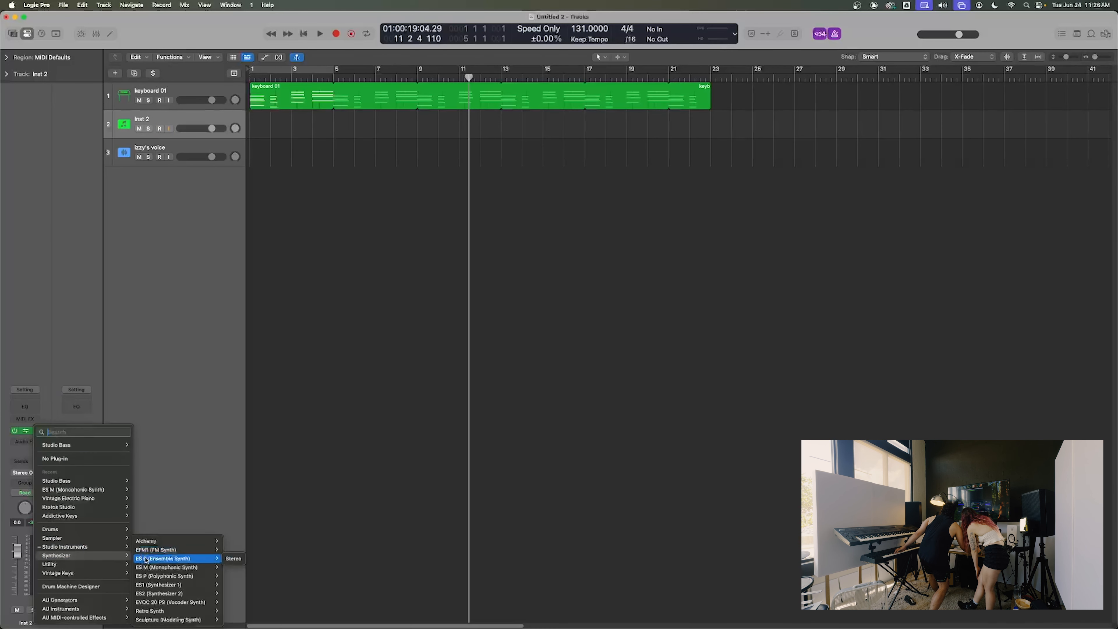
{"action": "left_click", "coordinate": [234, 558]}
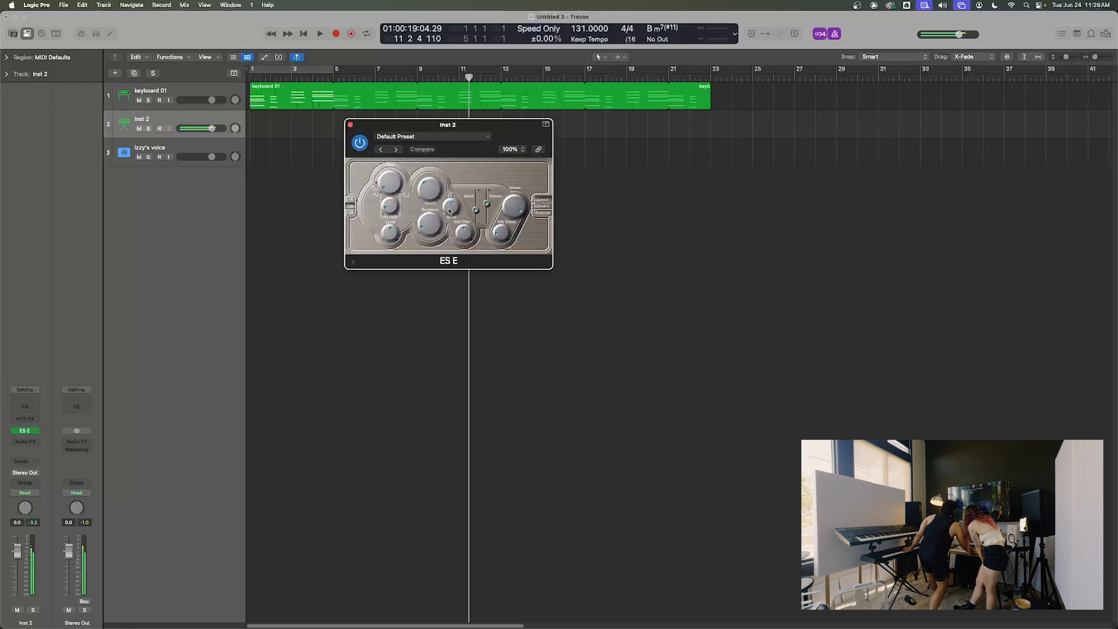
- Look through the ES E preset list, adjust the synth's oscillator controls, and close its window
{"action": "left_click", "coordinate": [440, 137]}
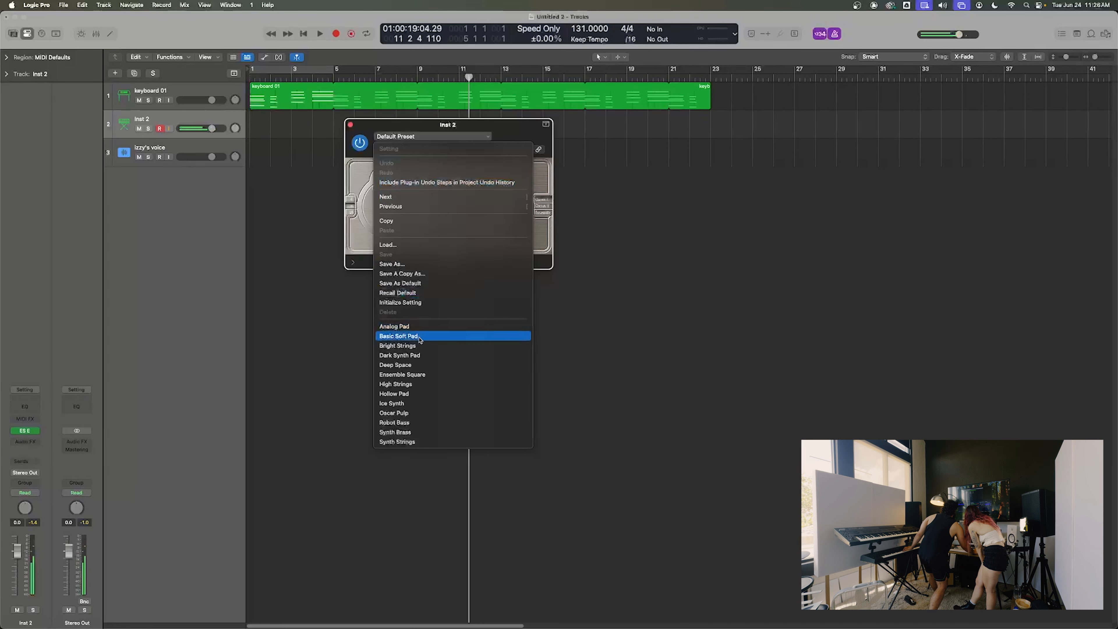
{"action": "left_click", "coordinate": [559, 105]}
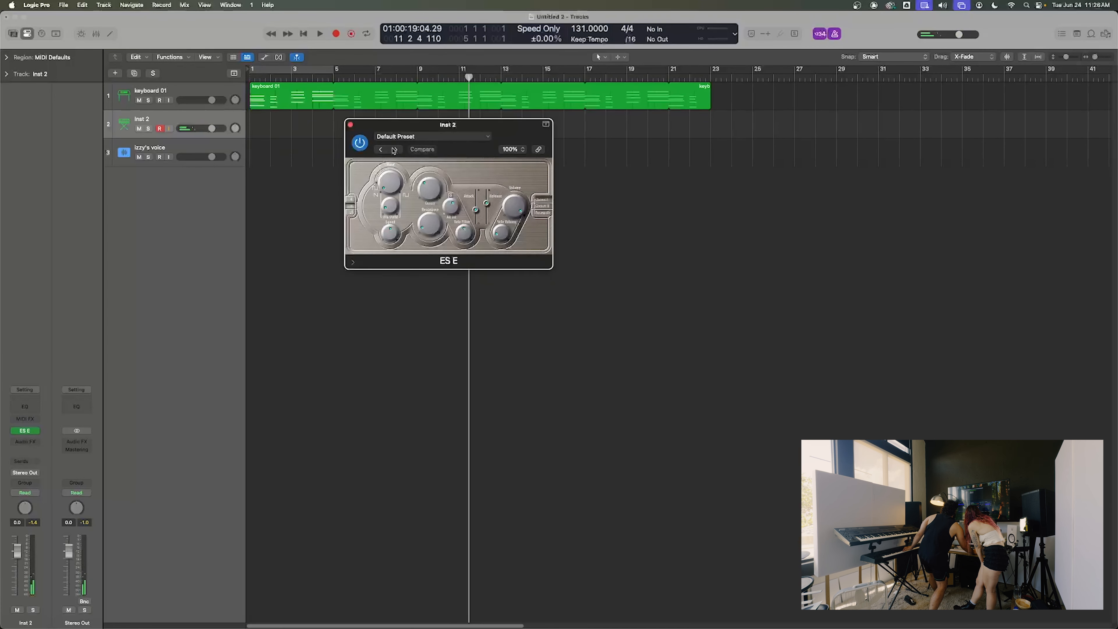
{"action": "left_click", "coordinate": [435, 138]}
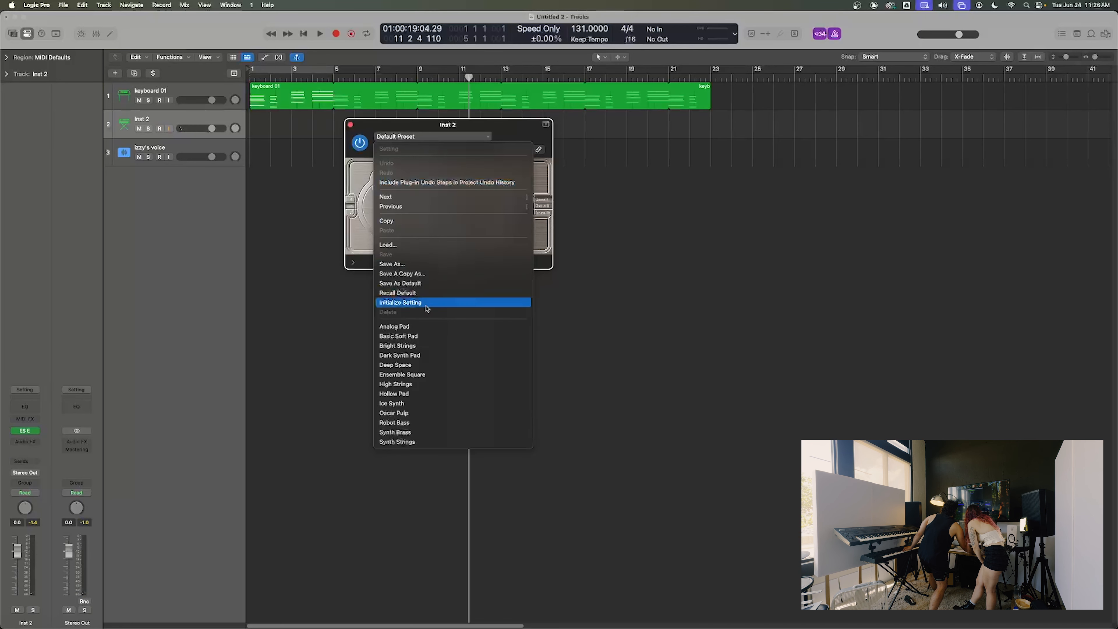
{"action": "left_click", "coordinate": [400, 196]}
{"action": "left_click_drag", "start_coordinate": [400, 196], "coordinate": [413, 187]}
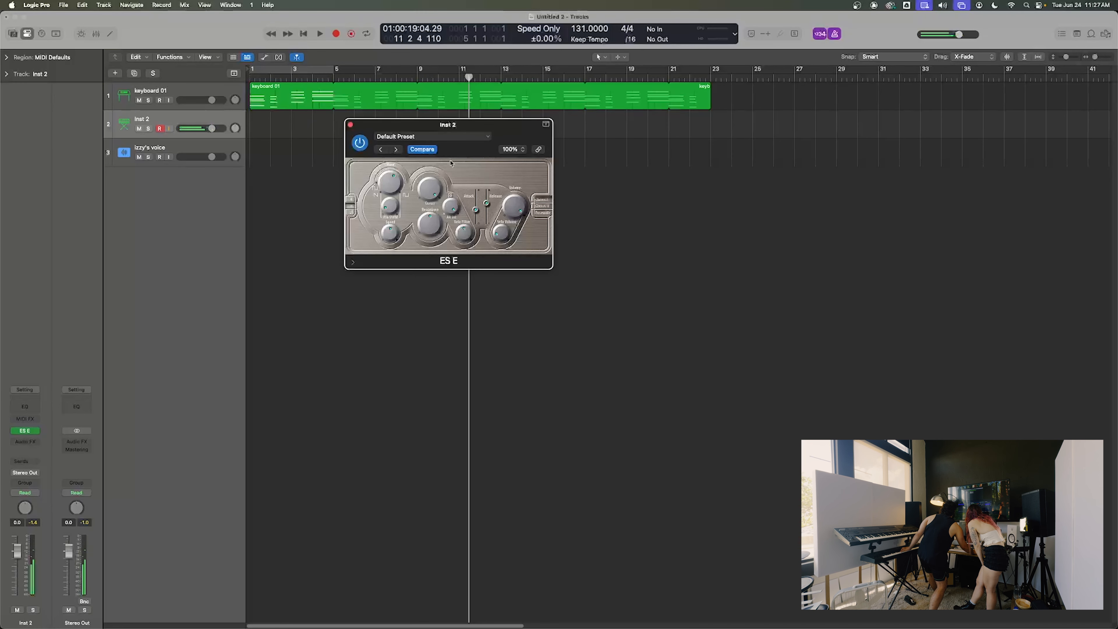
{"action": "left_click", "coordinate": [351, 125]}
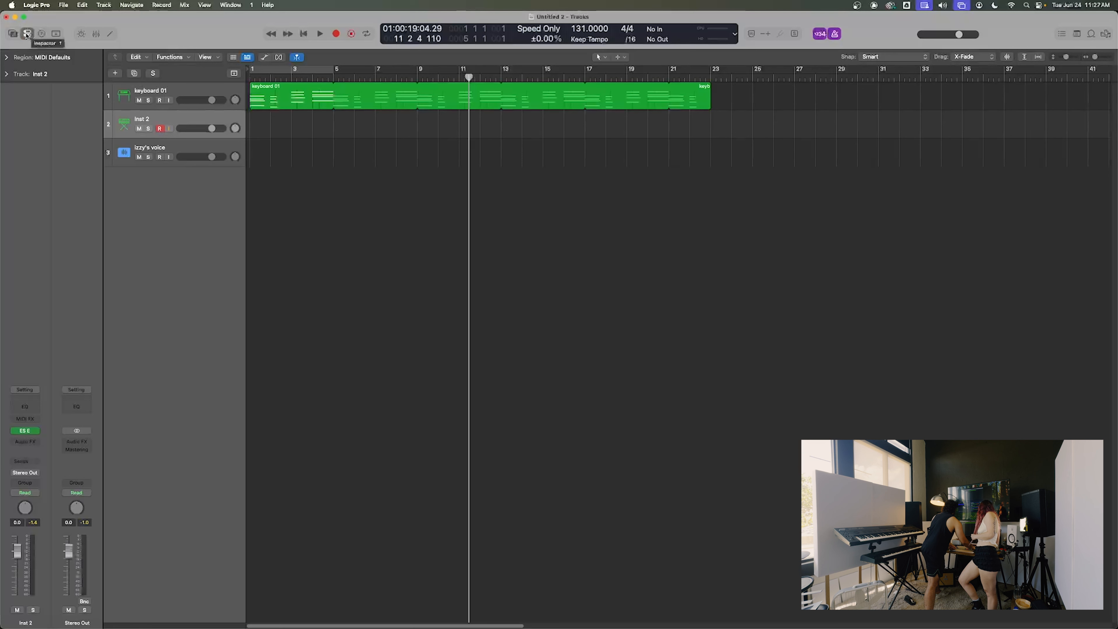
- Compare the channel strips of the keyboard 01, Inst 2 and voice tracks, returning to Inst 2
{"action": "left_click", "coordinate": [176, 93]}
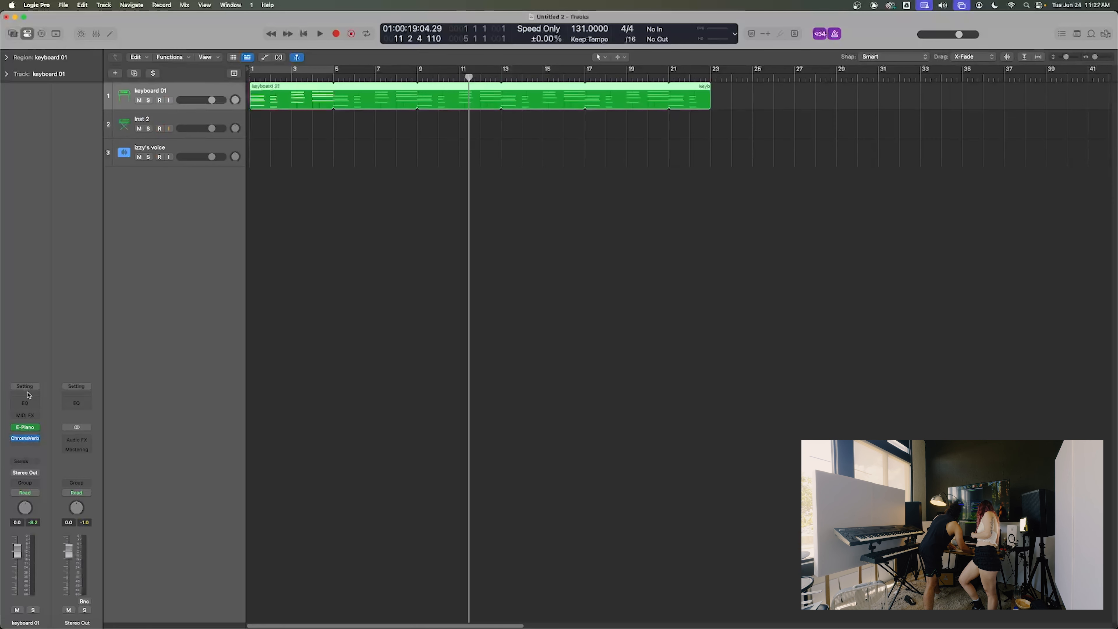
{"action": "left_click", "coordinate": [174, 117]}
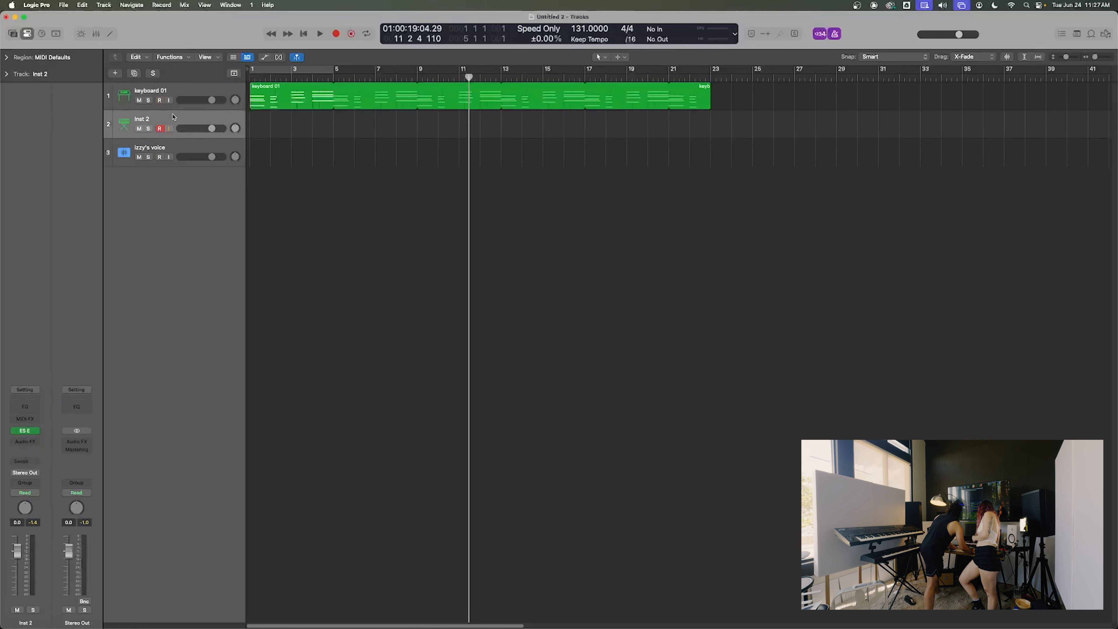
{"action": "left_click", "coordinate": [178, 146]}
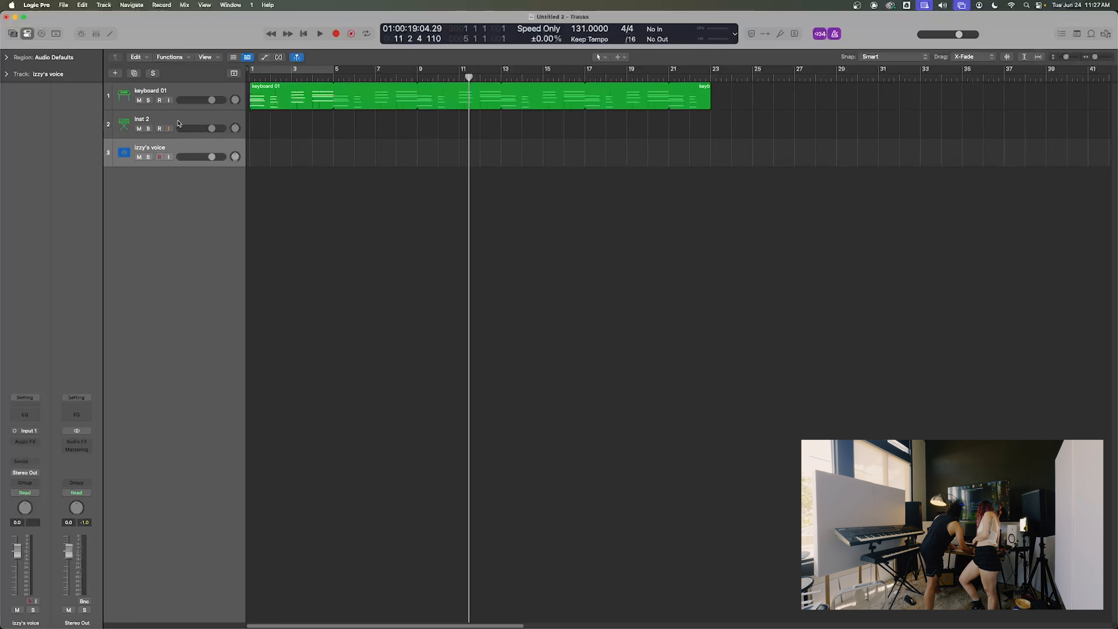
{"action": "left_click", "coordinate": [177, 92]}
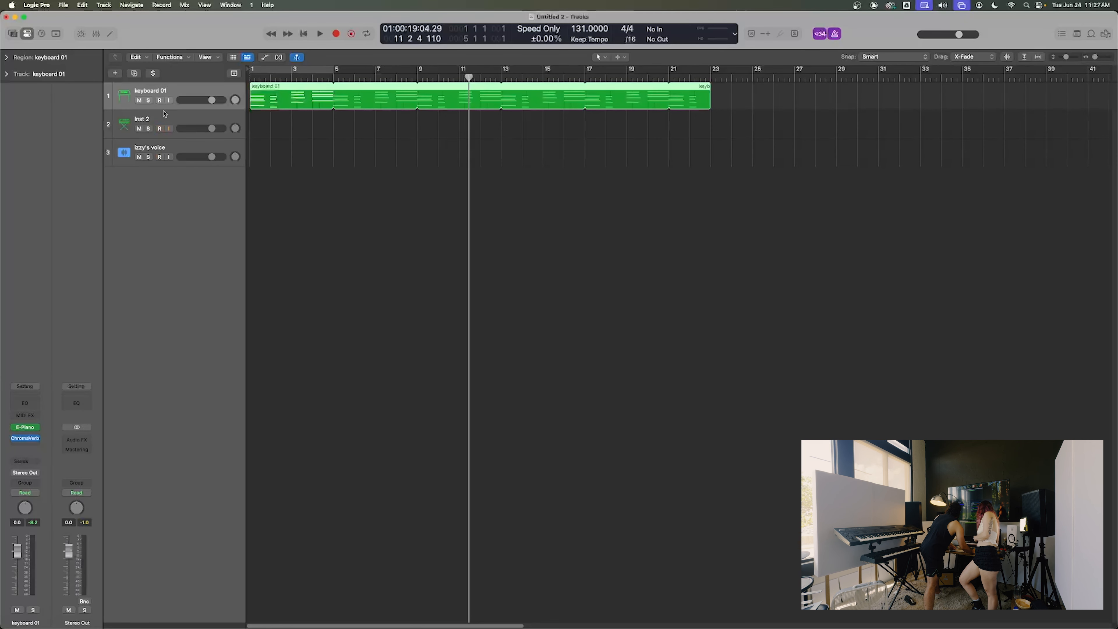
{"action": "left_click", "coordinate": [162, 121]}
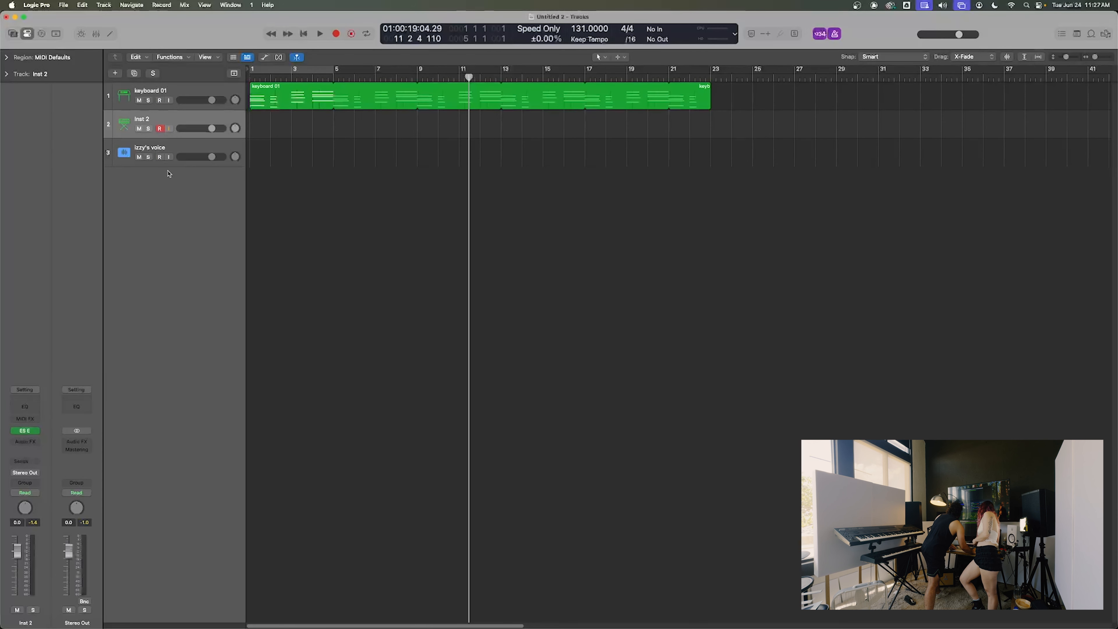
- Insert Ozone 11 Exciter and RX 11 Repair Assistant in stereo as audio effects on Inst 2, and close both plug-in windows
{"action": "left_click", "coordinate": [27, 432]}
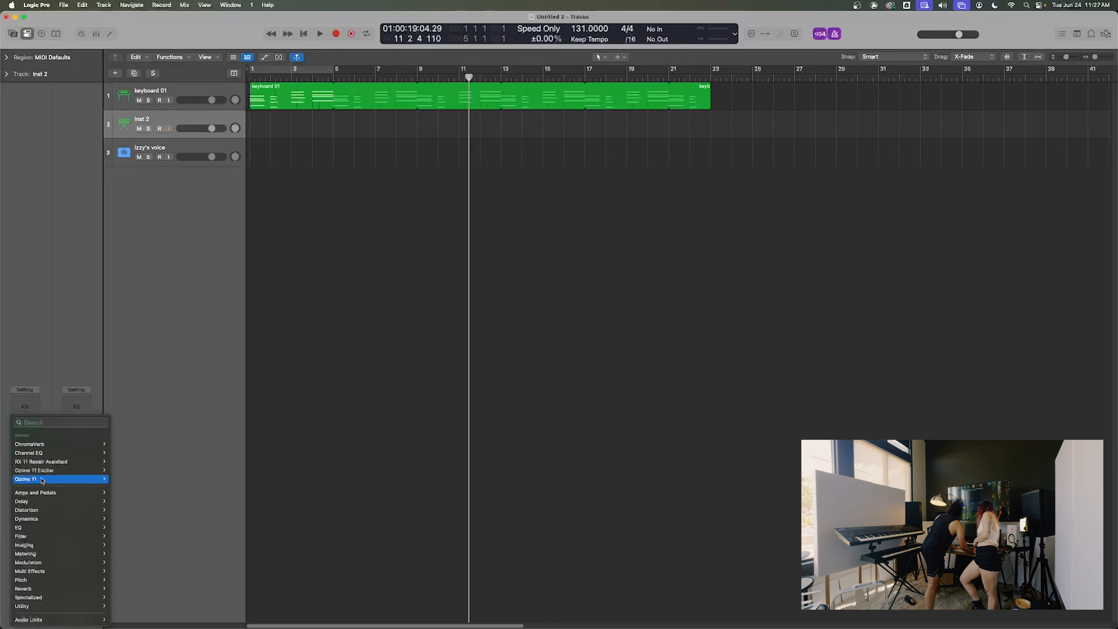
{"action": "mouse_move", "coordinate": [58, 470]}
{"action": "left_click", "coordinate": [119, 470]}
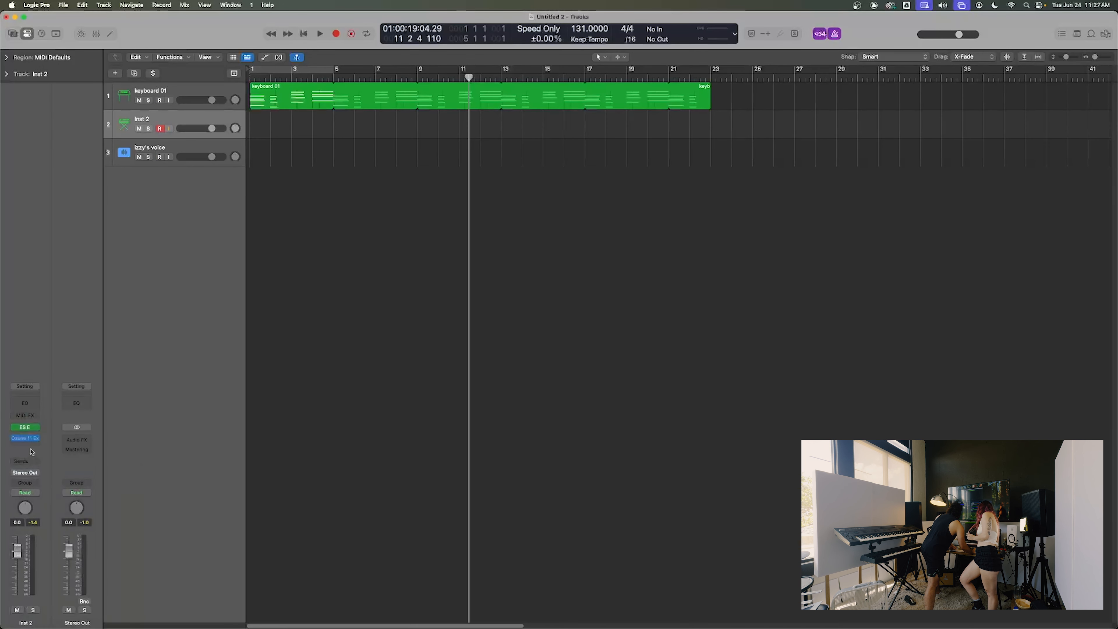
{"action": "left_click", "coordinate": [32, 446]}
{"action": "mouse_move", "coordinate": [53, 471]}
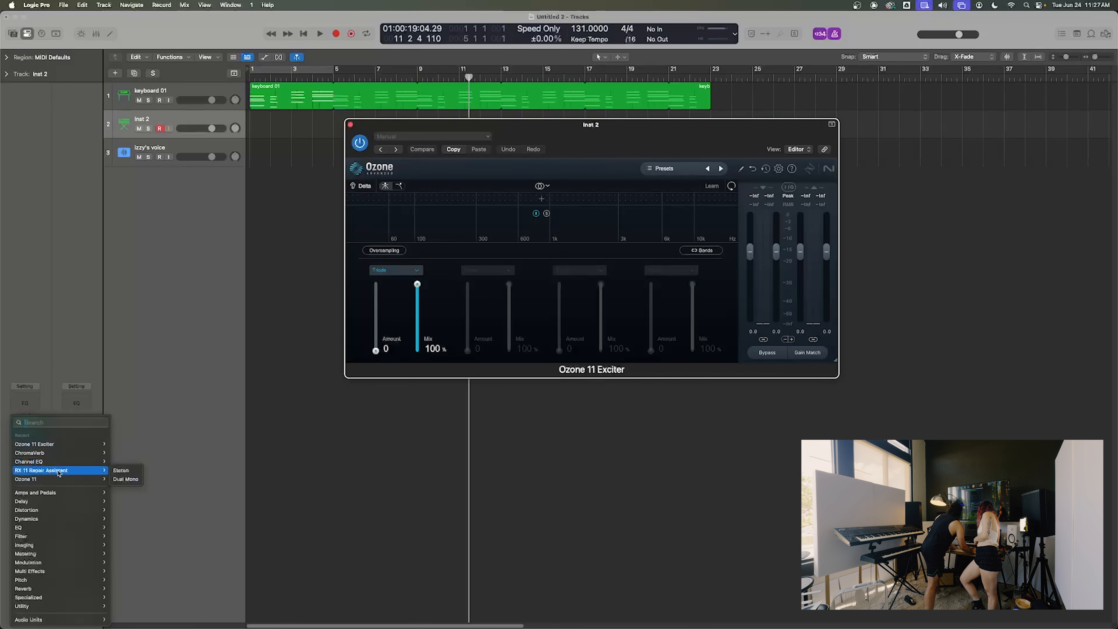
{"action": "left_click", "coordinate": [123, 470]}
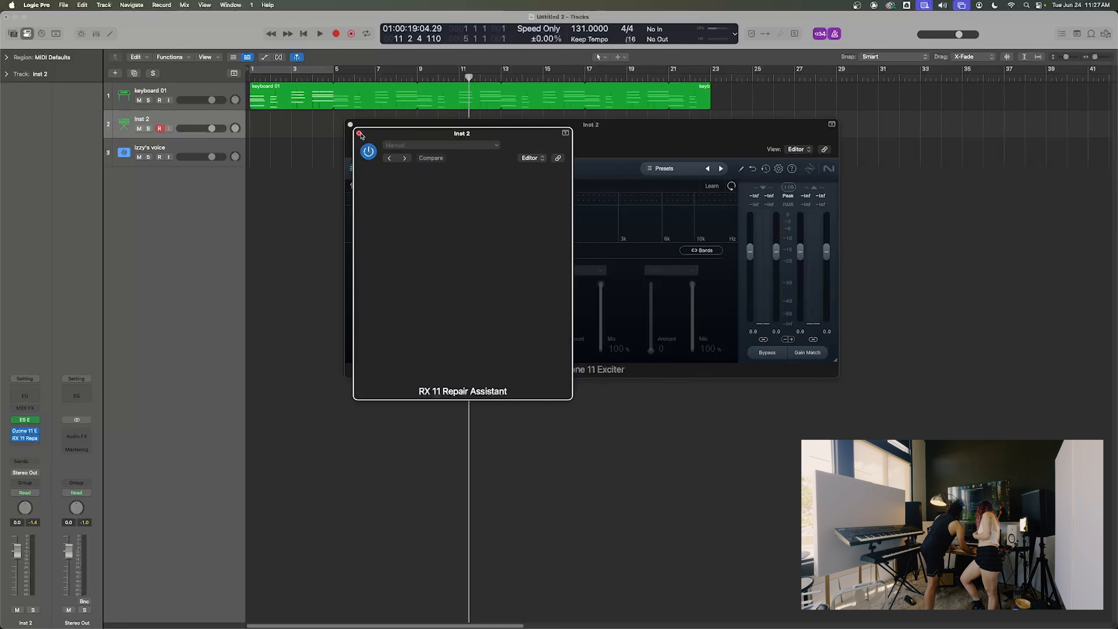
{"action": "left_click", "coordinate": [358, 133]}
{"action": "left_click", "coordinate": [350, 124]}
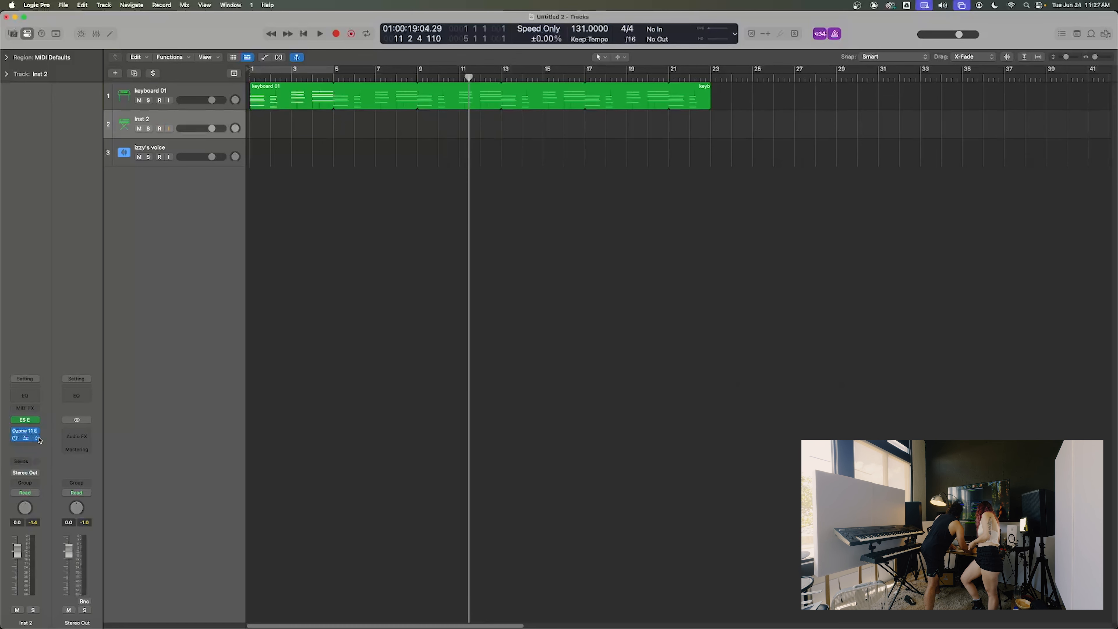
- Remove the RX 11 Repair Assistant and Ozone 11 Exciter effects from the Inst 2 channel strip
{"action": "left_click", "coordinate": [37, 438]}
{"action": "left_click", "coordinate": [66, 424]}
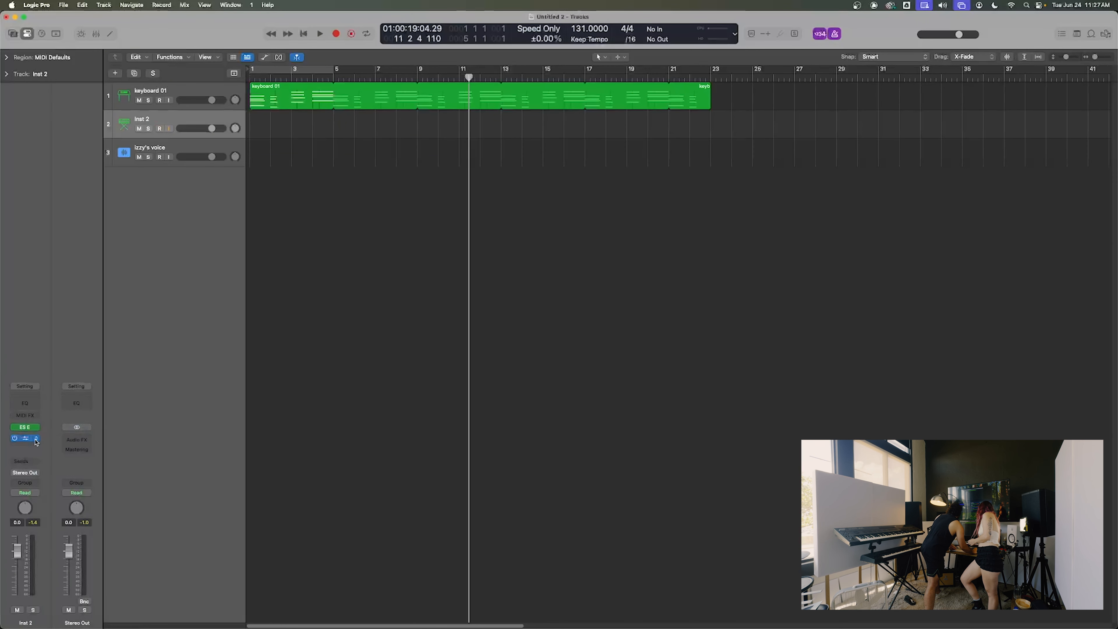
{"action": "left_click", "coordinate": [37, 438]}
{"action": "left_click", "coordinate": [66, 423]}
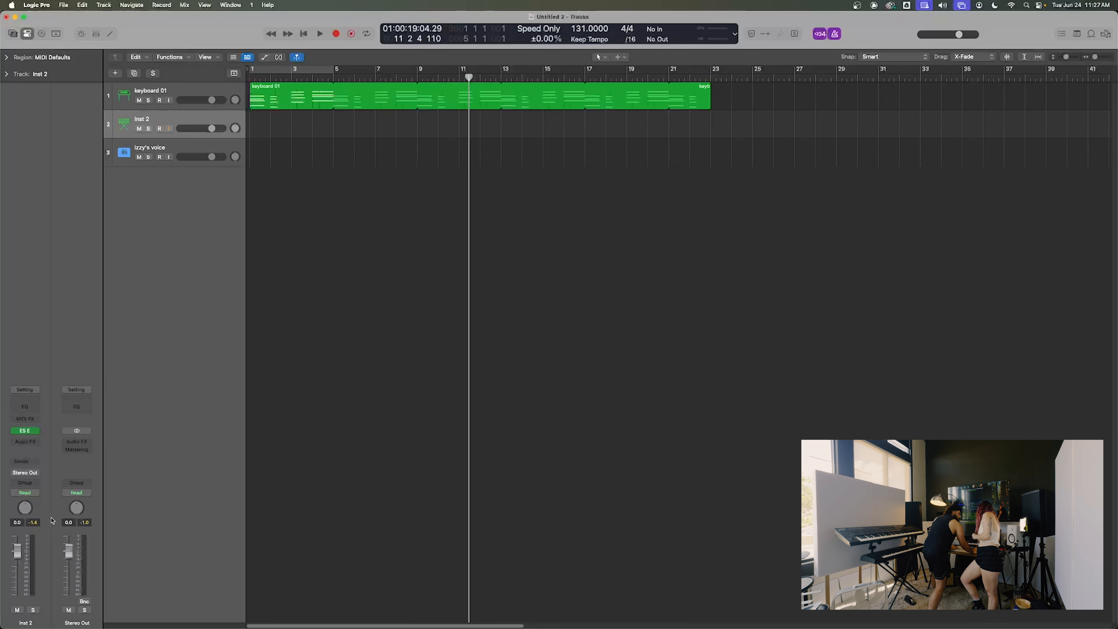
- Go through the three tracks again from keyboard 01 down to the voice track
{"action": "left_click", "coordinate": [183, 101]}
{"action": "left_click", "coordinate": [132, 124]}
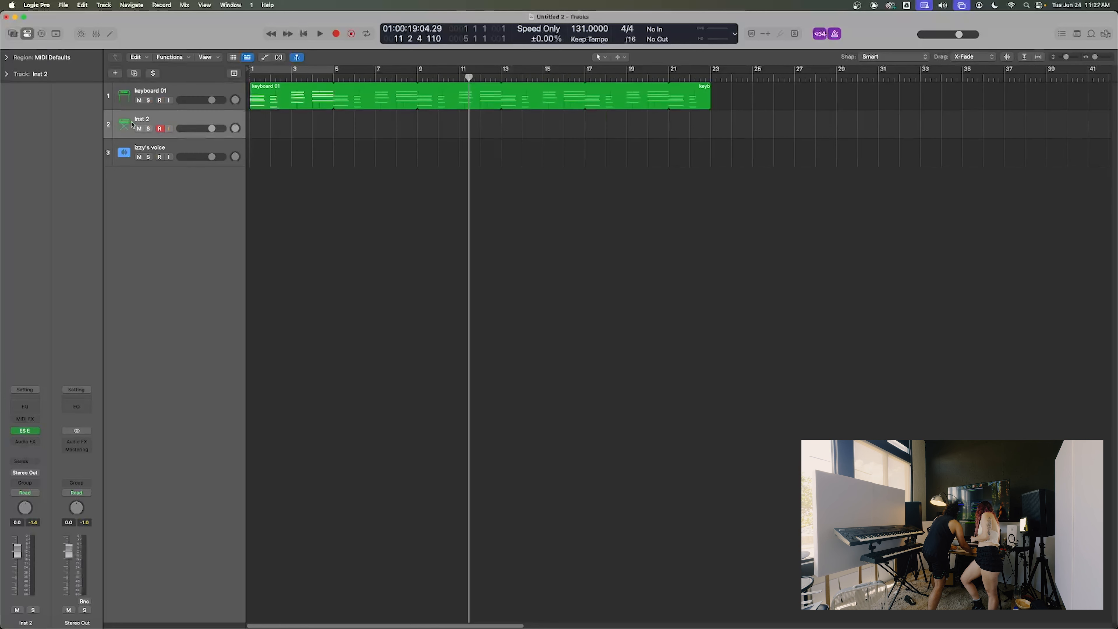
{"action": "left_click", "coordinate": [165, 147]}
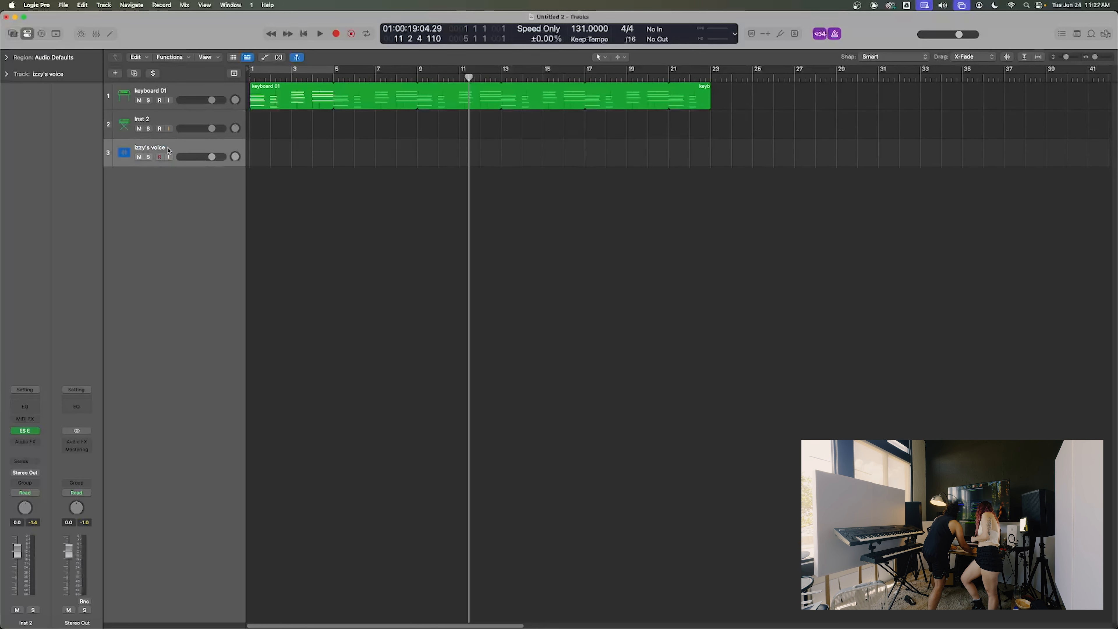
- Show the Library for the Inst 2 track and load the Amped Up patch from the Electronic Drum Kit category
{"action": "left_click", "coordinate": [172, 118]}
{"action": "left_click", "coordinate": [13, 34]}
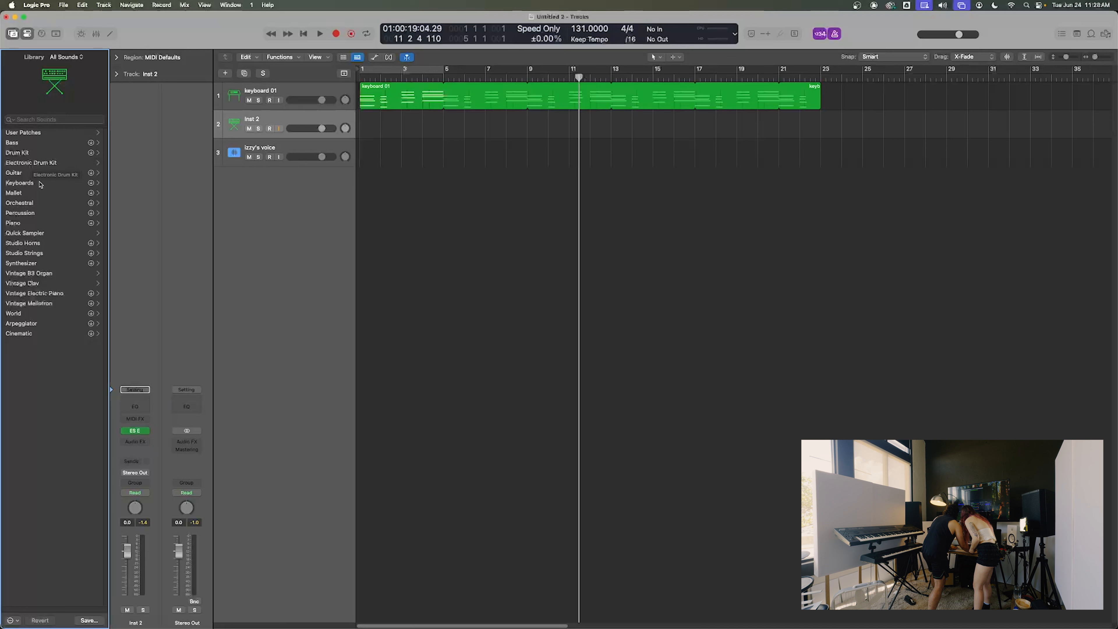
{"action": "left_click", "coordinate": [32, 163]}
{"action": "scroll", "coordinate": [45, 321], "scroll_direction": "down", "scroll_amount": 20}
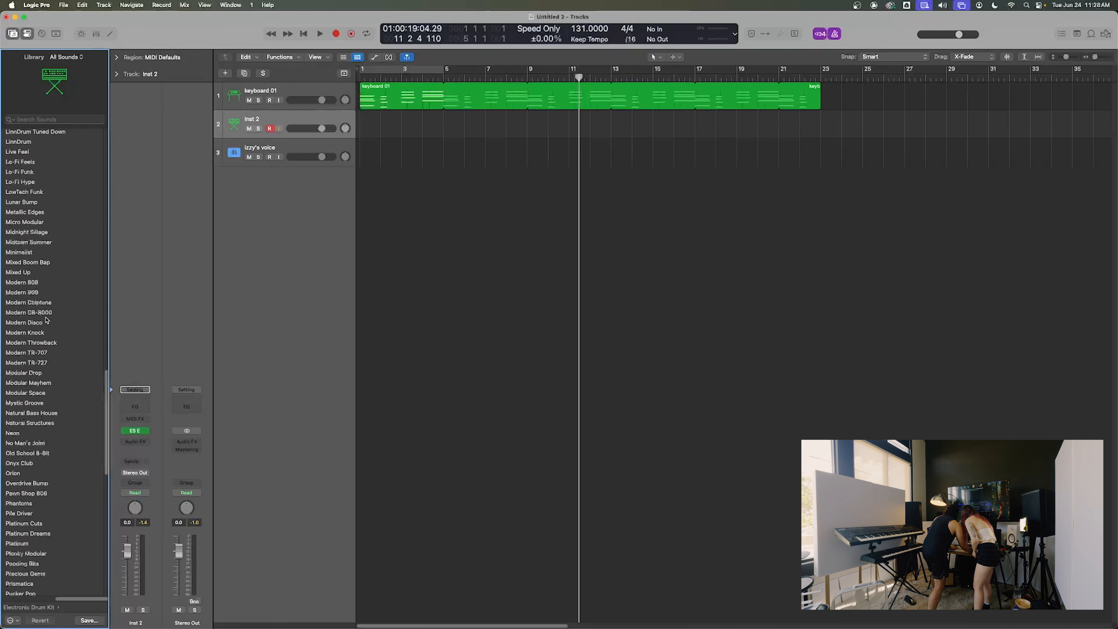
{"action": "scroll", "coordinate": [45, 321], "scroll_direction": "up", "scroll_amount": 20}
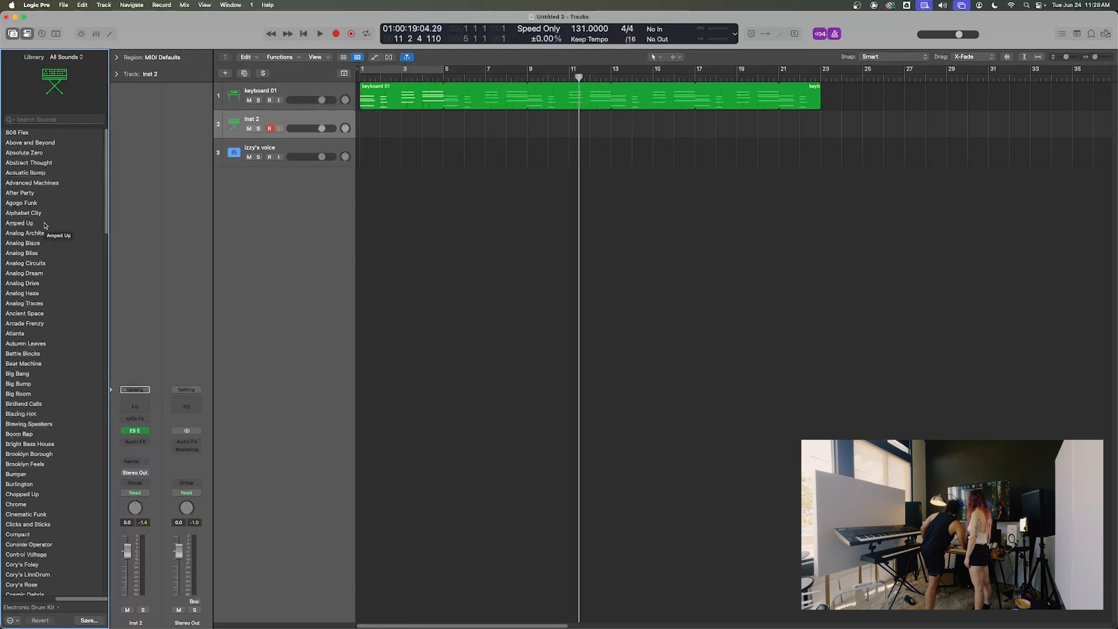
{"action": "left_click", "coordinate": [45, 225]}
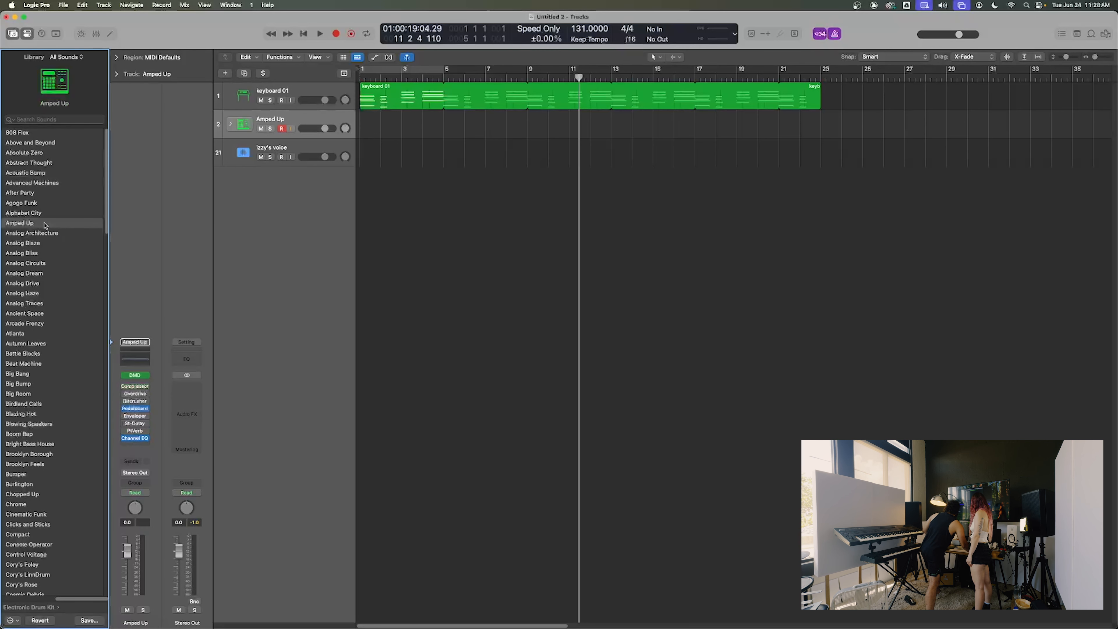
- Check the Amped Up channel strip, toggle the inspector until it is hidden, and hide and reshow the Library
{"action": "mouse_move", "coordinate": [146, 424]}
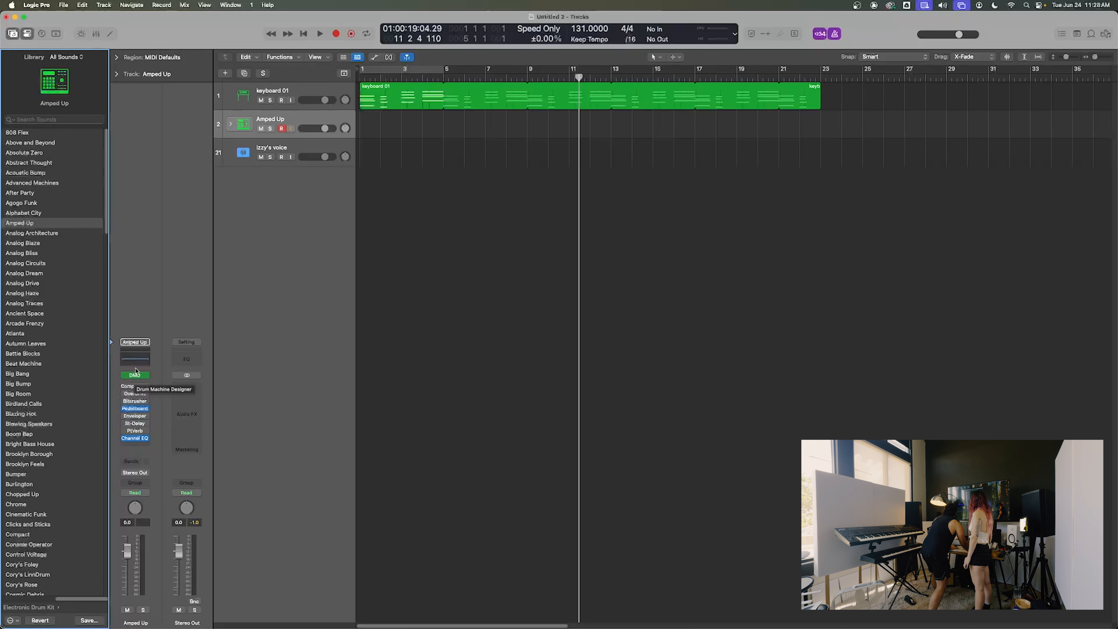
{"action": "left_click", "coordinate": [27, 33]}
{"action": "left_click", "coordinate": [27, 34]}
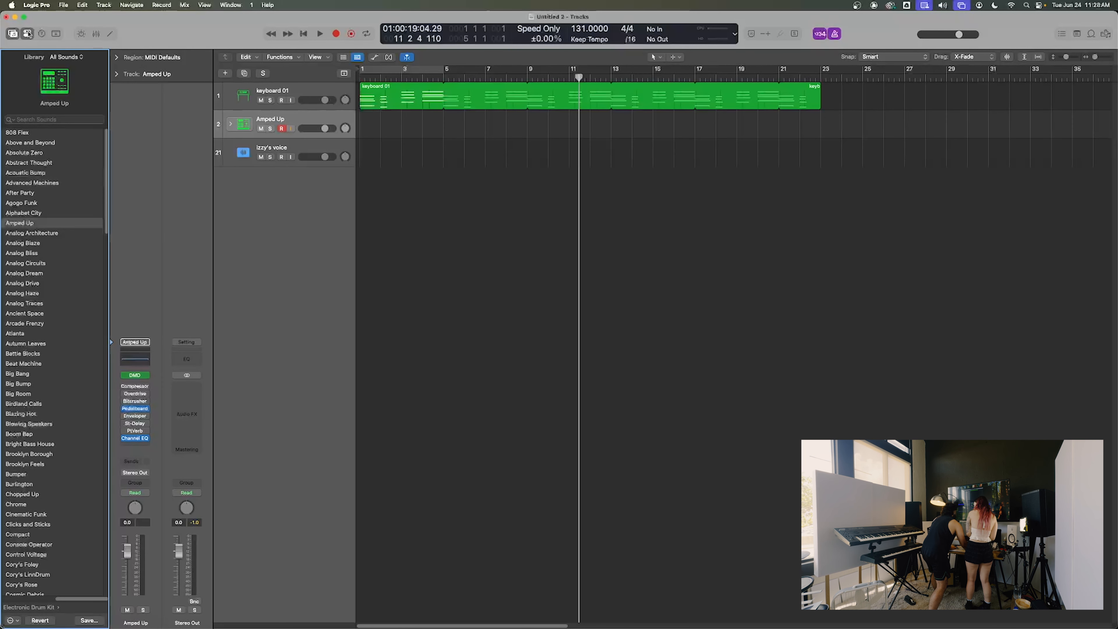
{"action": "left_click", "coordinate": [27, 33]}
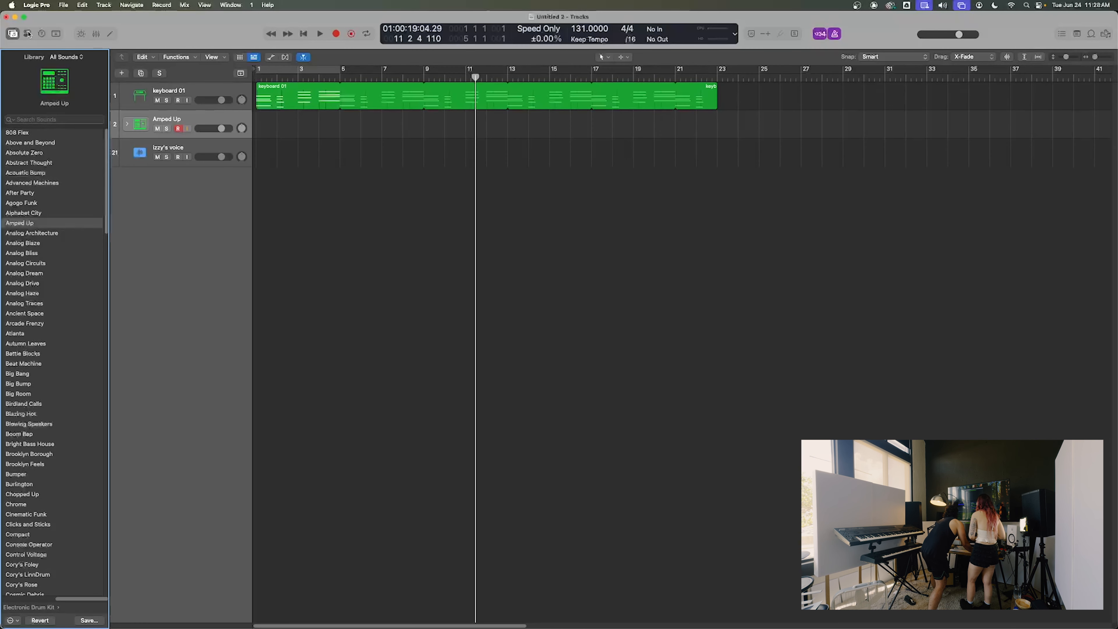
{"action": "left_click", "coordinate": [12, 34]}
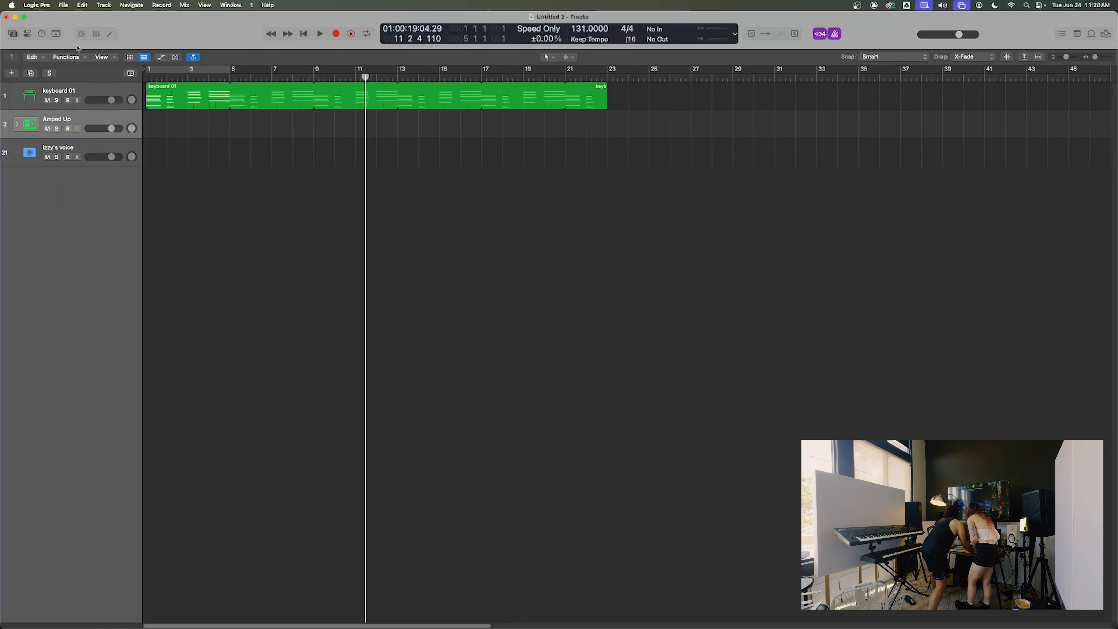
{"action": "left_click", "coordinate": [13, 34]}
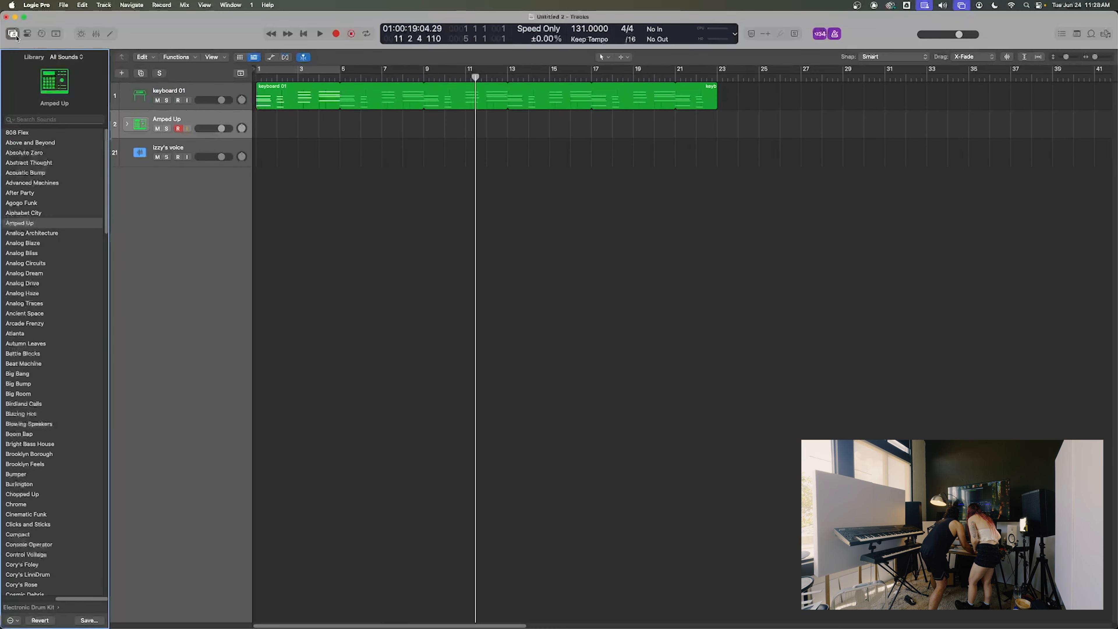
- Switch the drum kit track to Analog Architecture and on to the Analog Bliss patch, and show the inspector
{"action": "key", "text": "Down"}
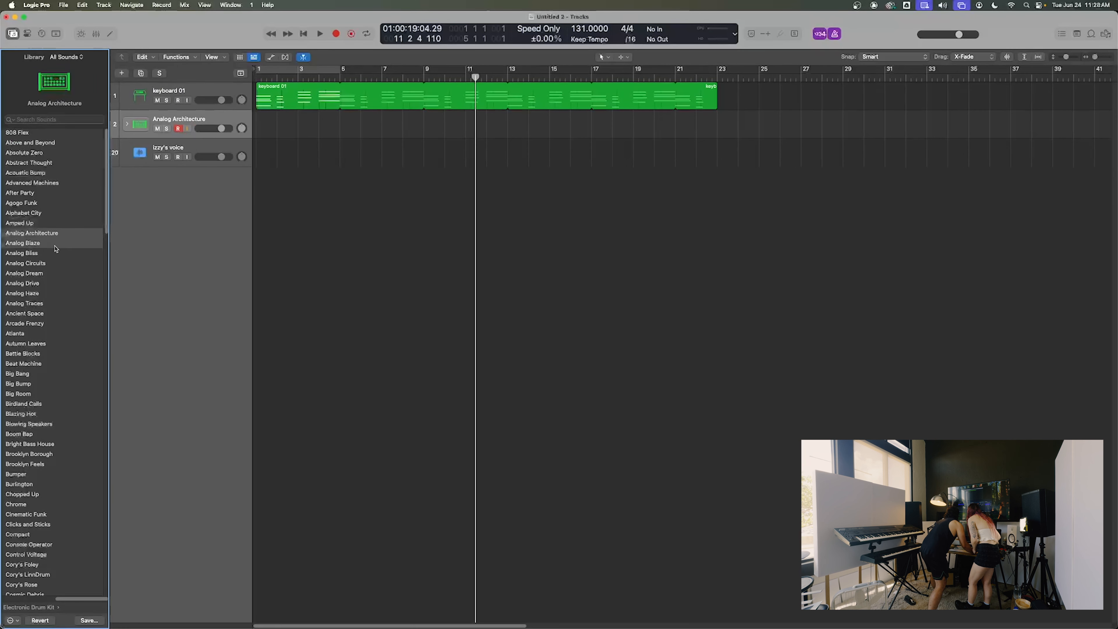
{"action": "left_click", "coordinate": [54, 253]}
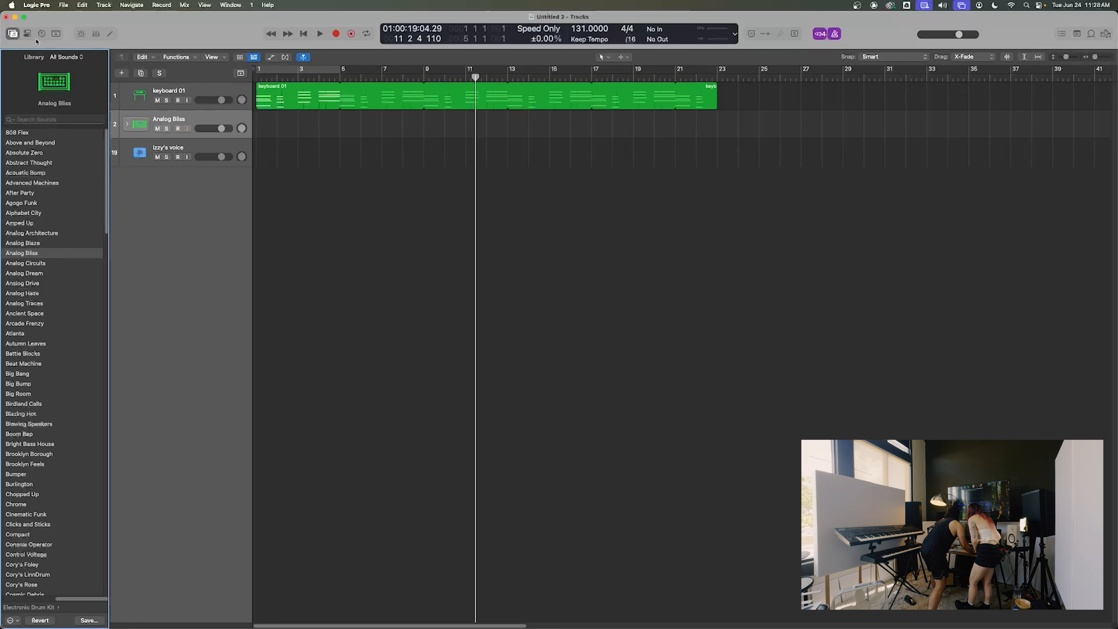
{"action": "left_click", "coordinate": [27, 35]}
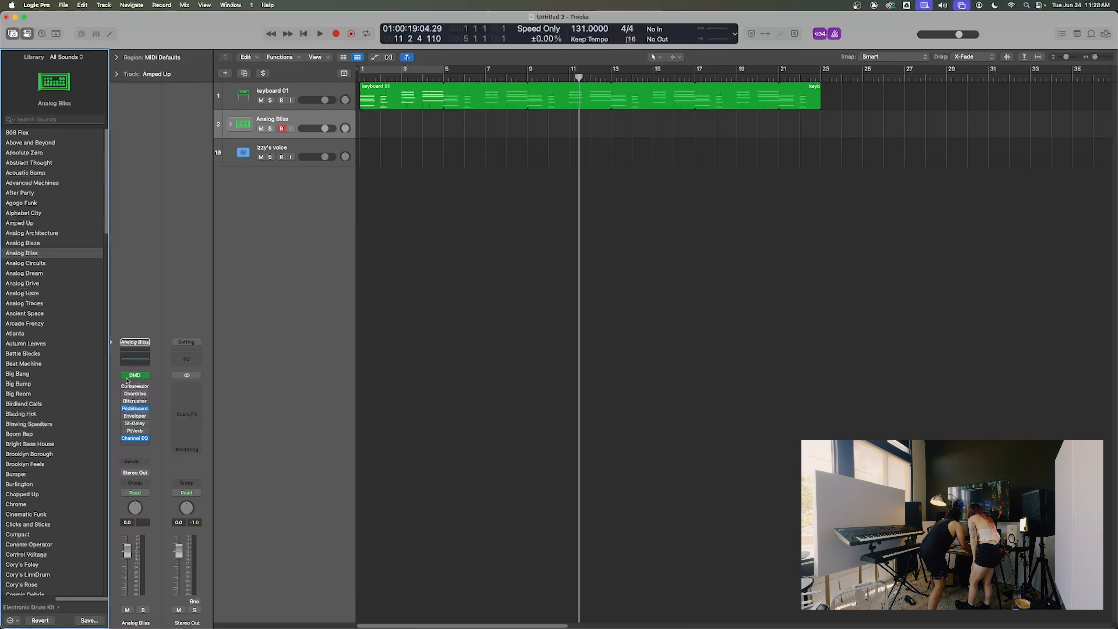
- Switch the drum kit track to Analog Circuits and on to Battle Blocks, and inspect the kit in Drum Machine Designer
{"action": "left_click", "coordinate": [46, 266]}
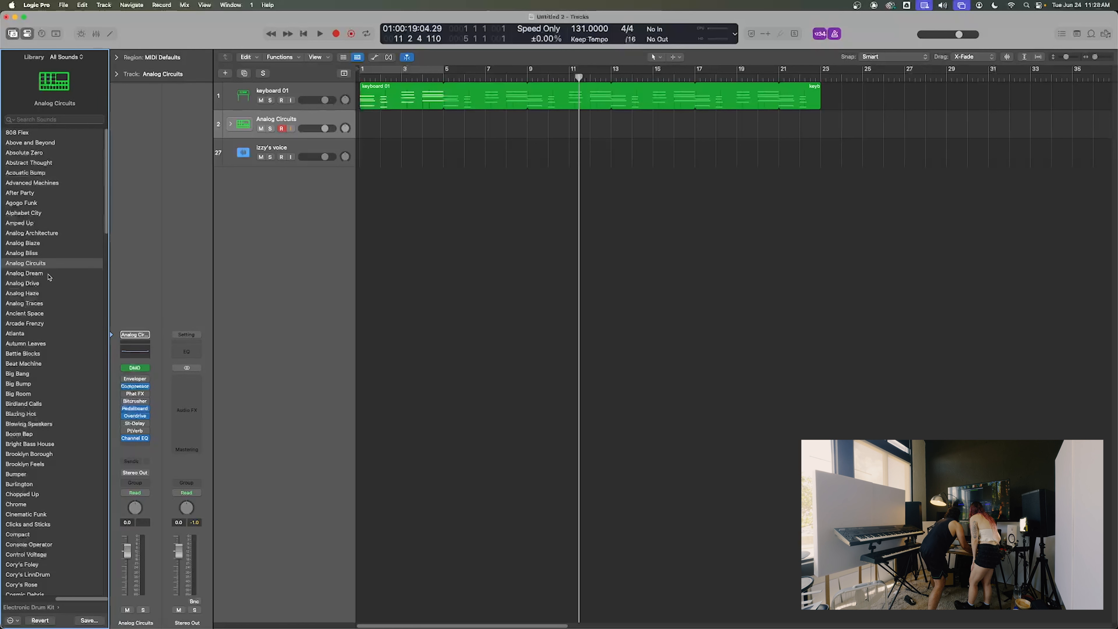
{"action": "left_click", "coordinate": [42, 356]}
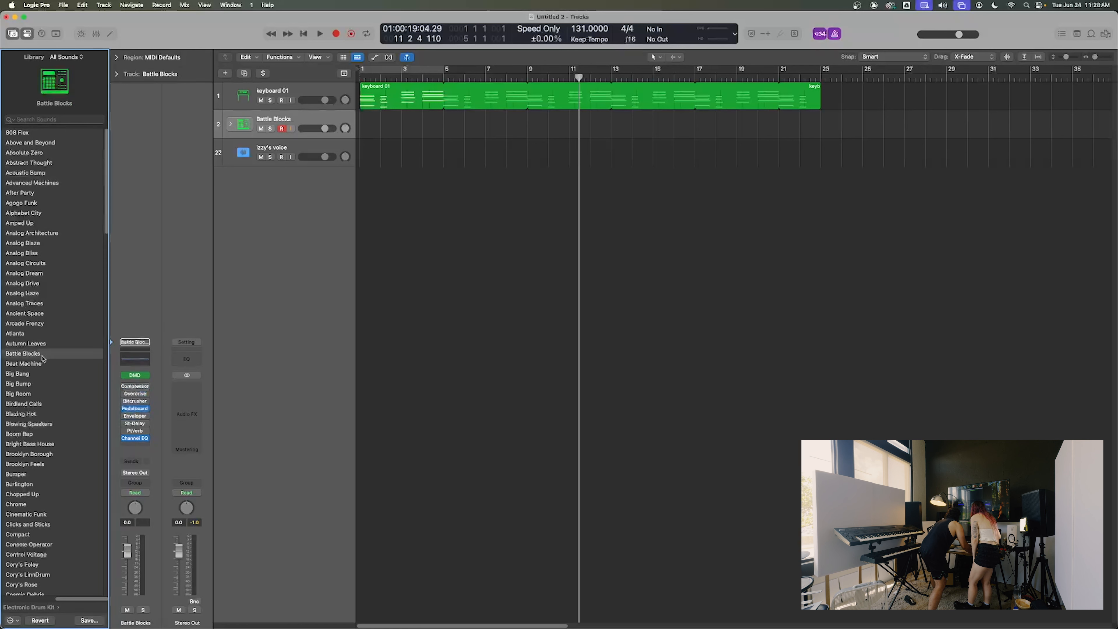
{"action": "left_click", "coordinate": [130, 375]}
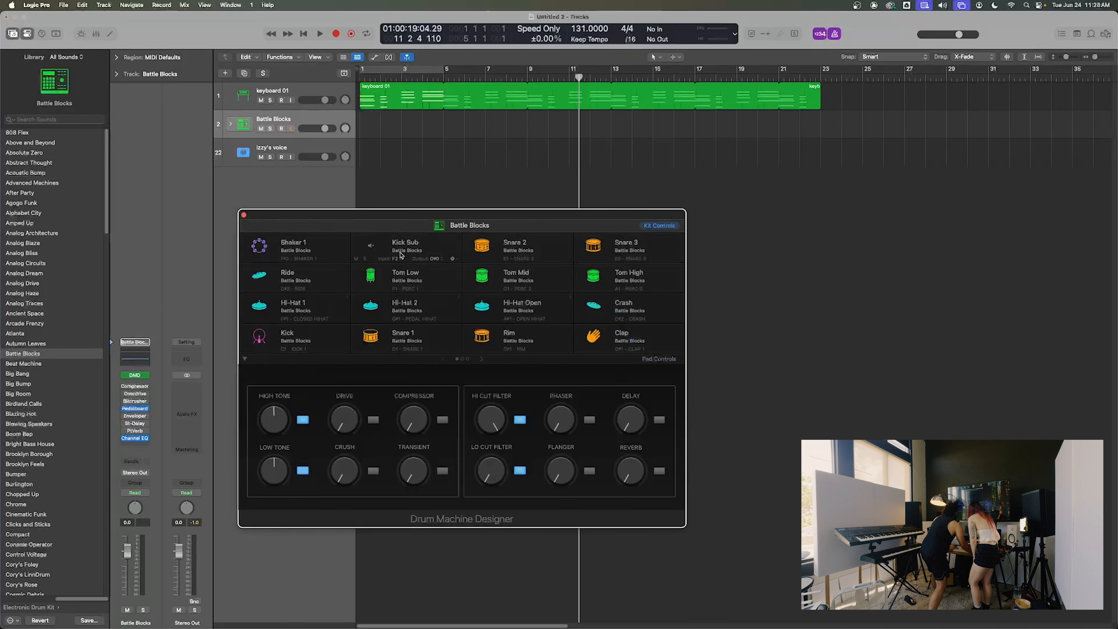
{"action": "left_click", "coordinate": [244, 215]}
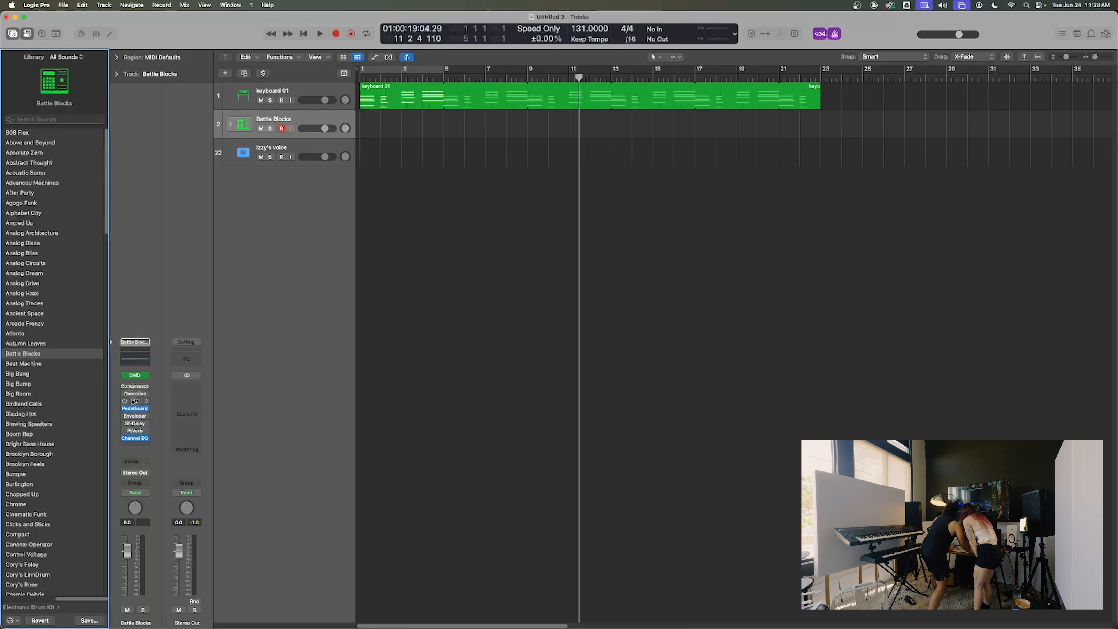
- Enable the Compressor, Overdrive, Bitcrusher, Enveloper, St-Delay and PtVerb effects on the Battle Blocks channel strip
{"action": "left_click", "coordinate": [124, 387]}
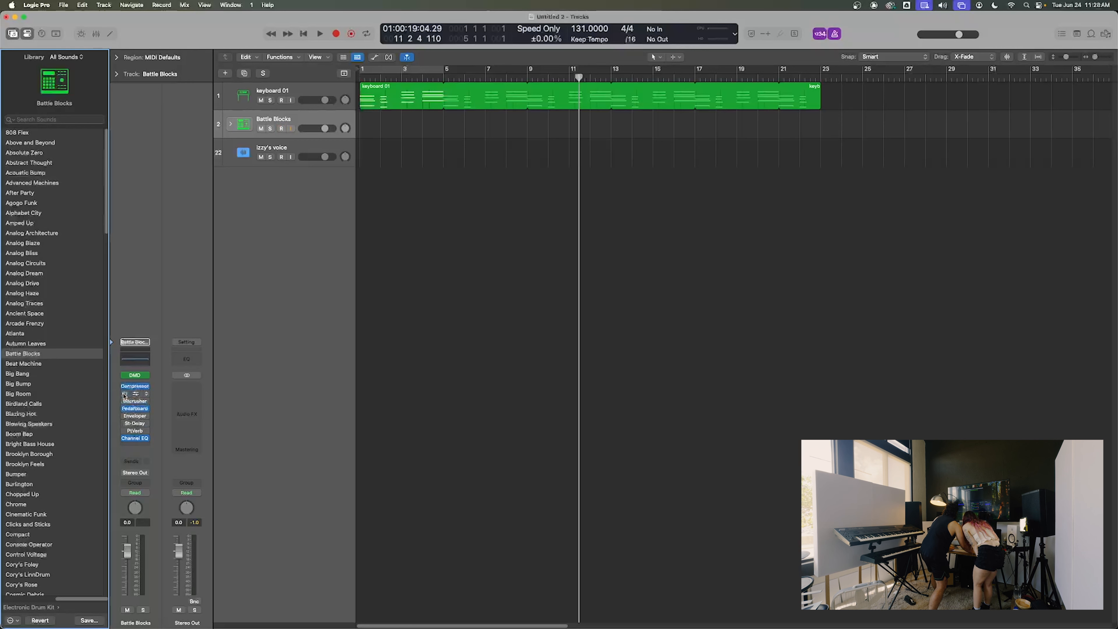
{"action": "left_click", "coordinate": [124, 394]}
{"action": "right_click", "coordinate": [124, 401]}
{"action": "left_click", "coordinate": [124, 403]}
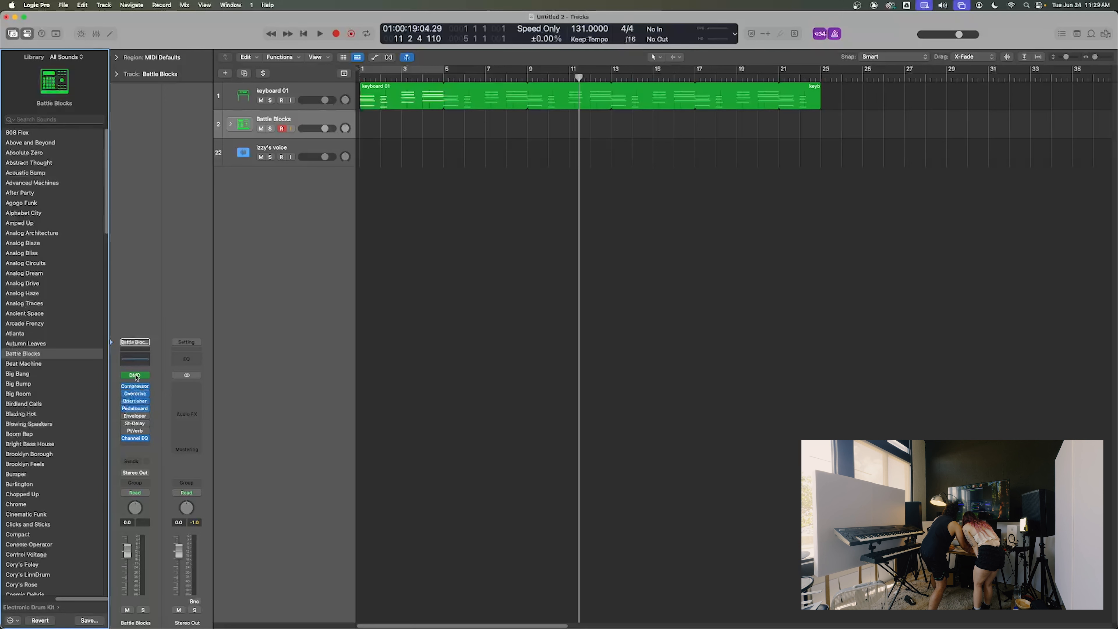
{"action": "left_click", "coordinate": [125, 417]}
{"action": "left_click", "coordinate": [124, 424]}
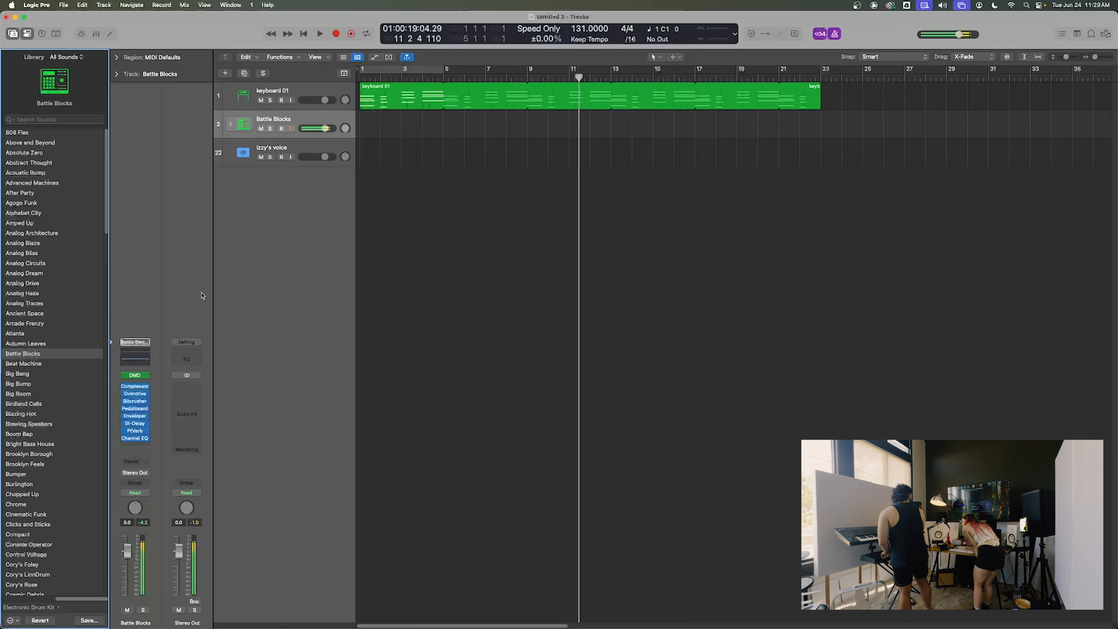
- Load the Beat Machine and Big Bang kits in turn on the drum track, and expand and collapse the Big Bang track stack
{"action": "left_click", "coordinate": [47, 364]}
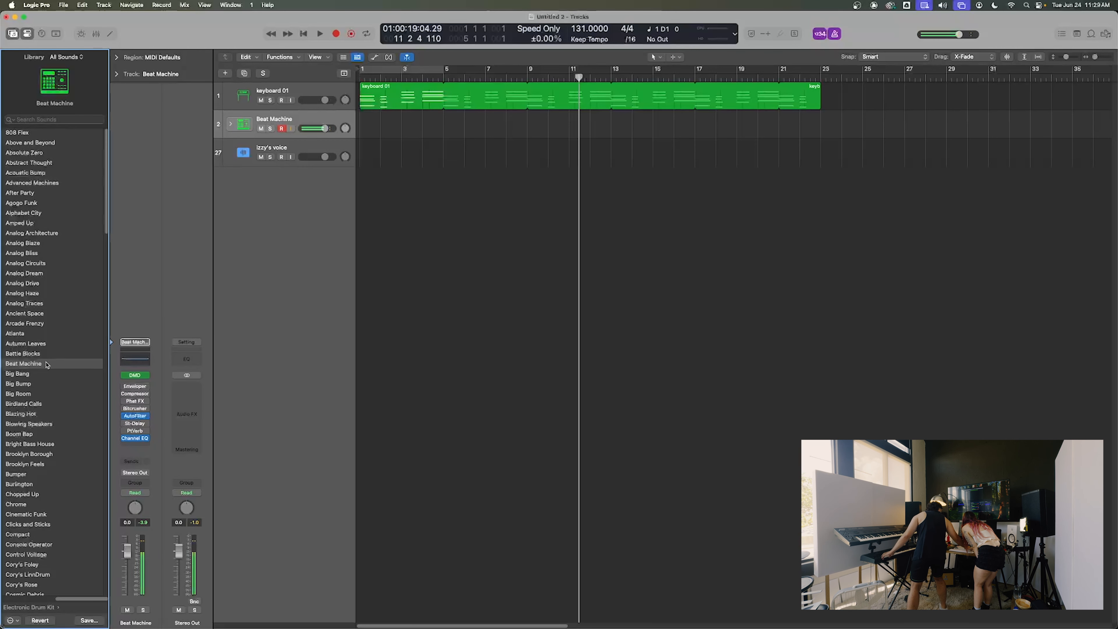
{"action": "key", "text": "Down"}
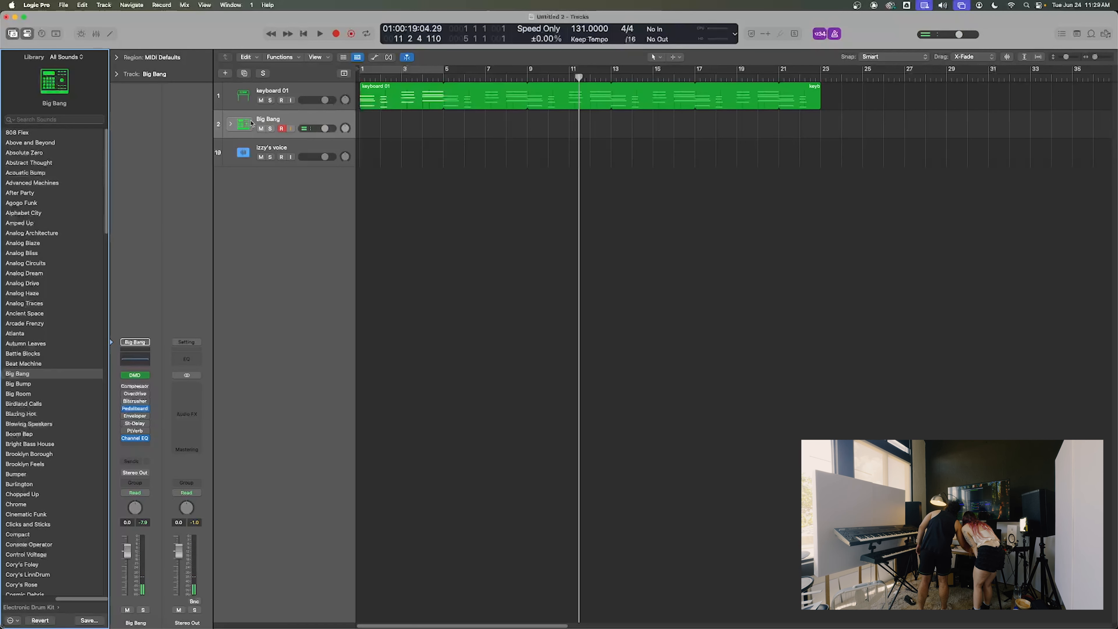
{"action": "left_click", "coordinate": [230, 126]}
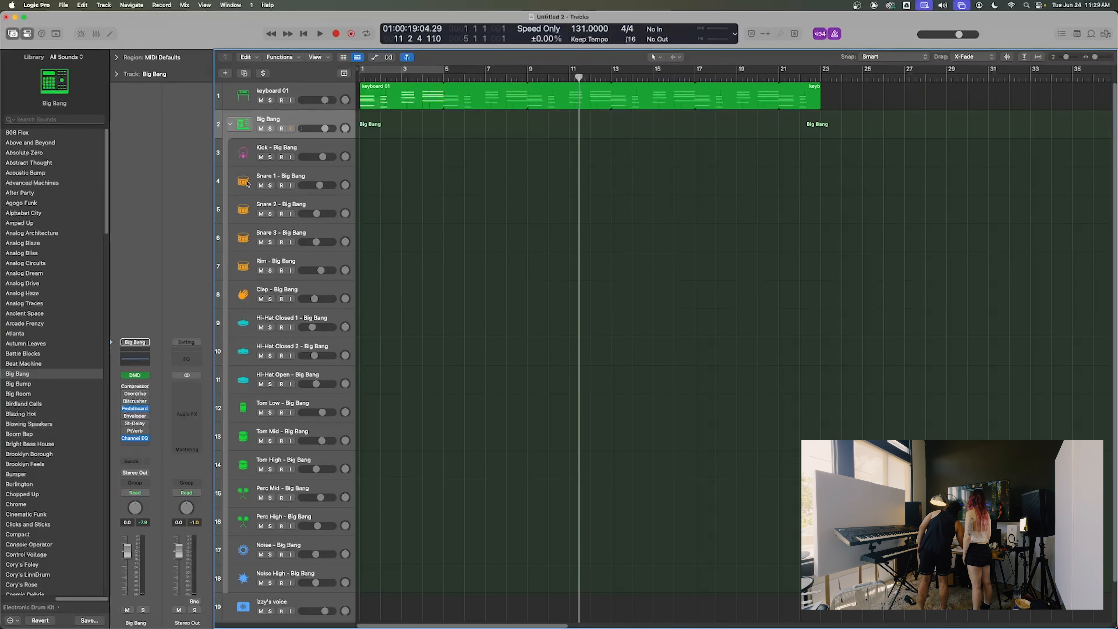
{"action": "left_click", "coordinate": [230, 125]}
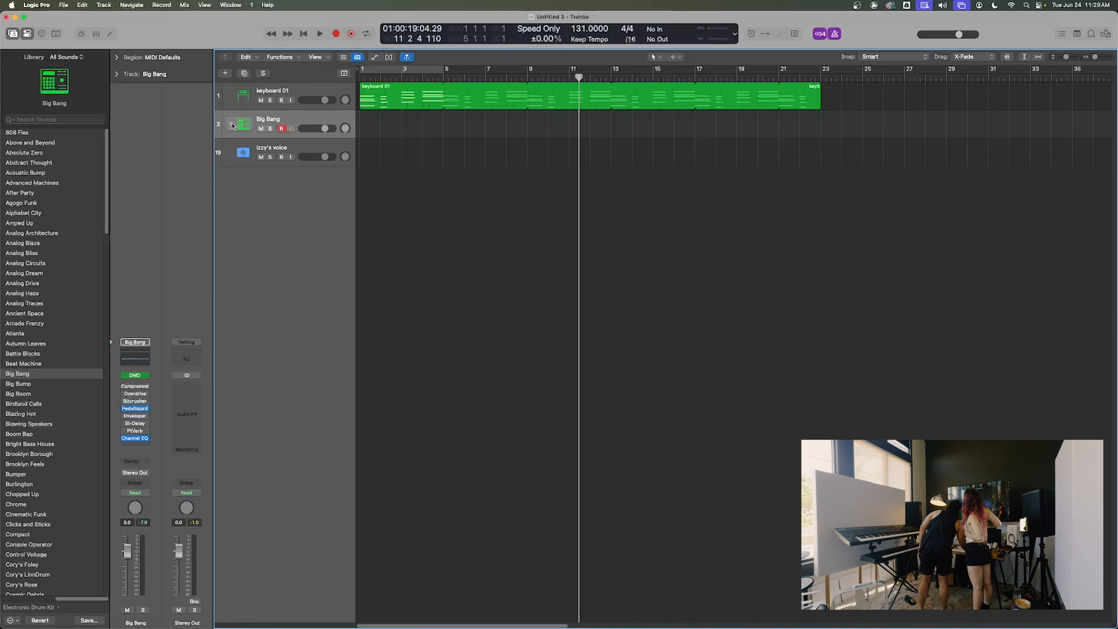
- Go back and forth through the keyboard 01, Big Bang and voice tracks, ending on the Big Bang track
{"action": "left_click", "coordinate": [294, 93]}
{"action": "key", "text": "Down"}
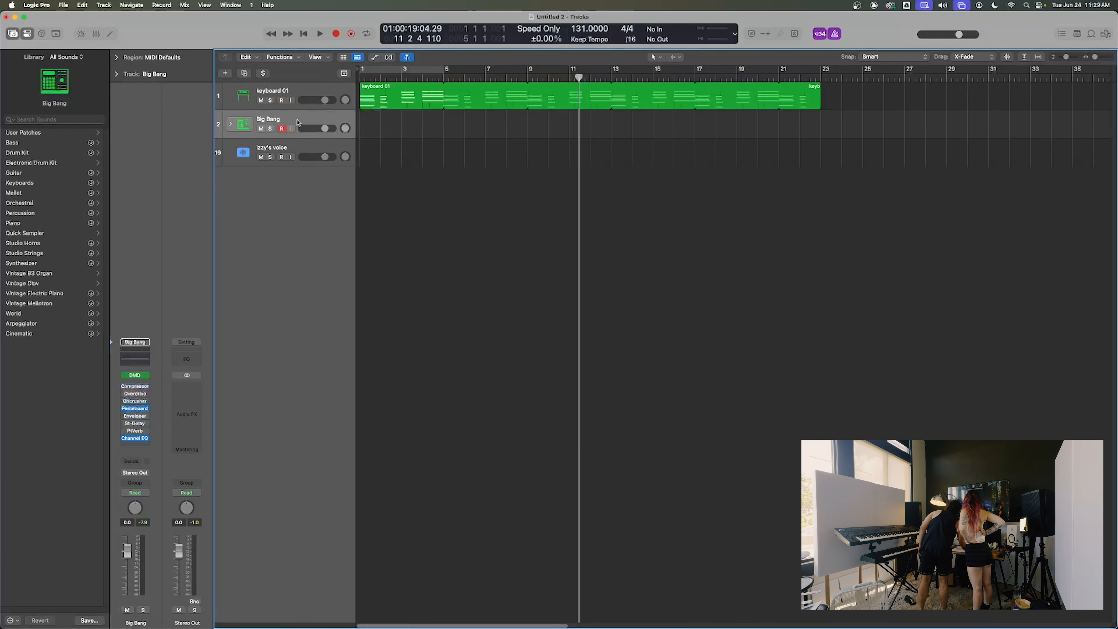
{"action": "key", "text": "Down"}
{"action": "key", "text": "Up"}
{"action": "key", "text": "Up"}
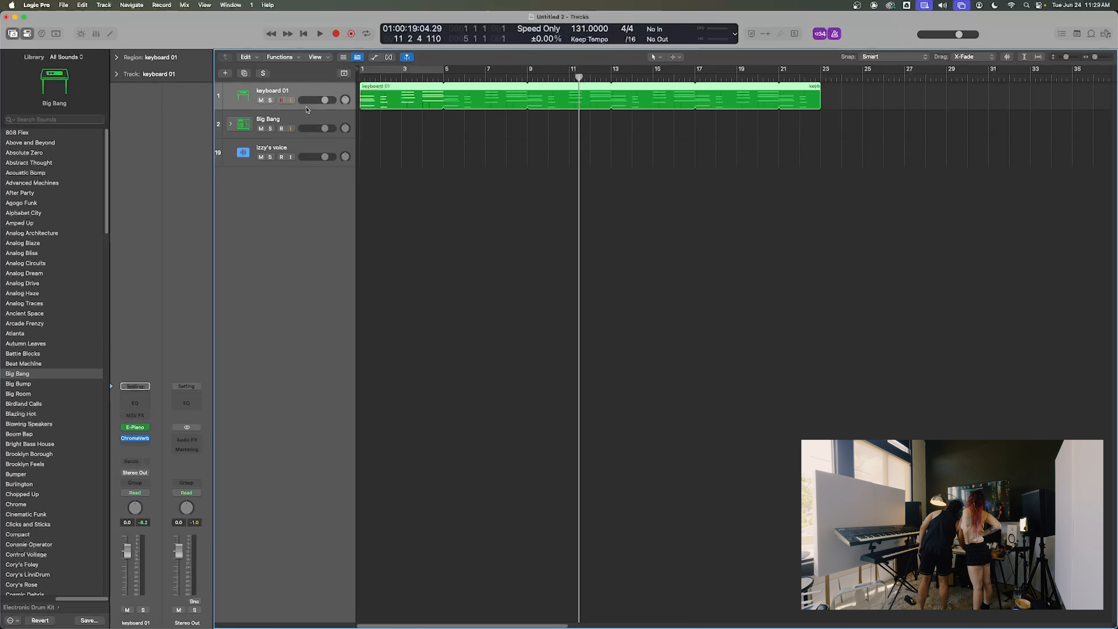
{"action": "key", "text": "Down"}
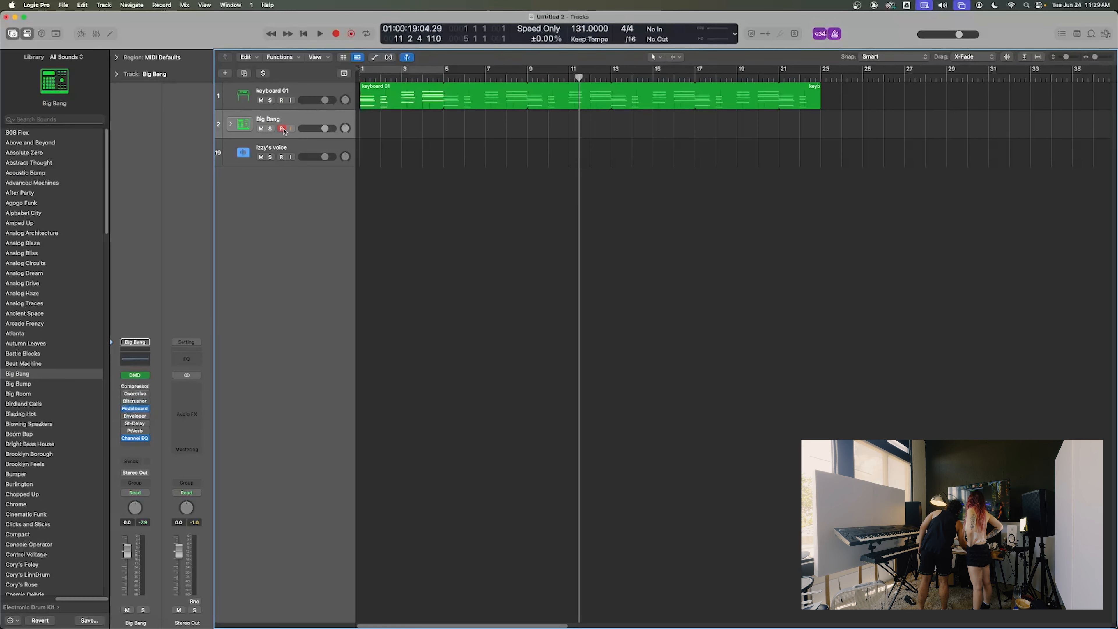
- Move the looped keyboard 01 region to bar 5 and record a drum part on the Big Bang track from the project start
{"action": "left_click_drag", "start_coordinate": [399, 75], "coordinate": [355, 78]}
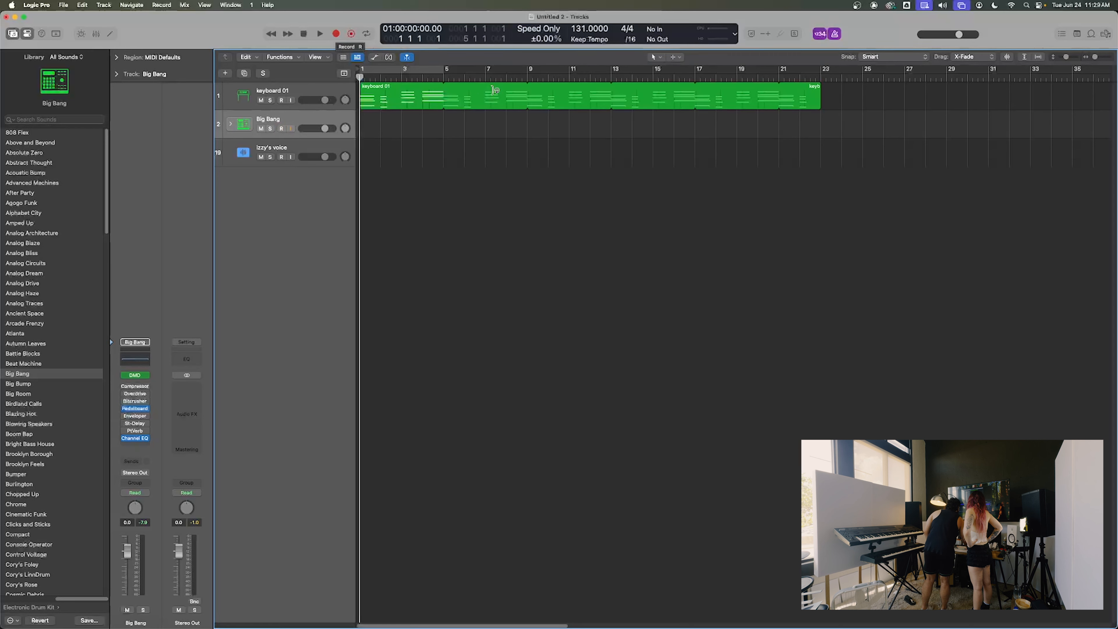
{"action": "left_click", "coordinate": [400, 103]}
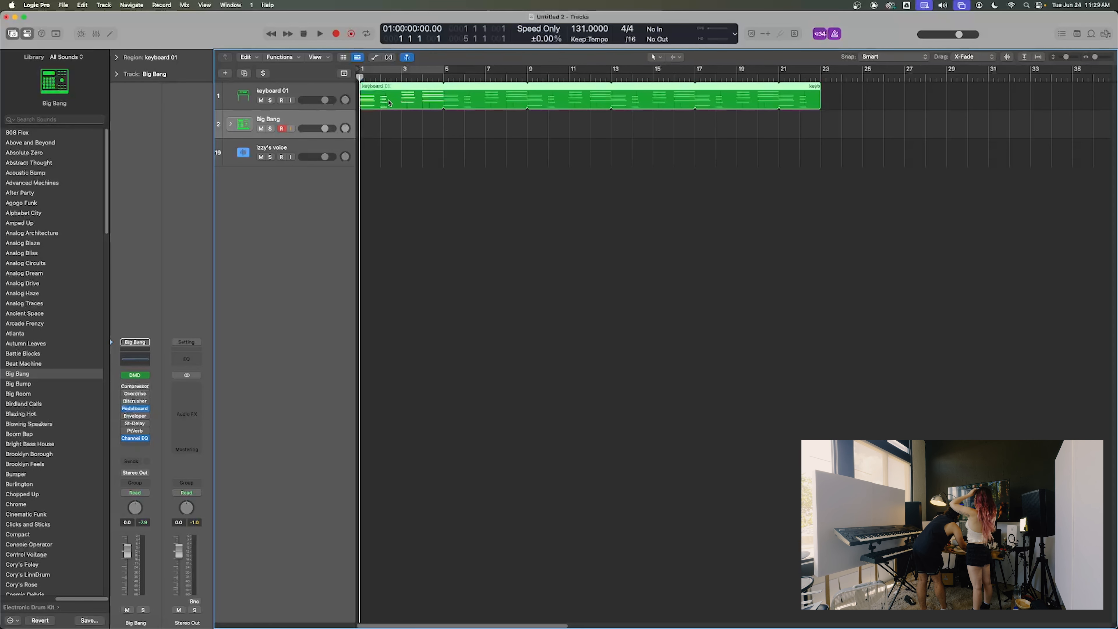
{"action": "left_click_drag", "start_coordinate": [389, 102], "coordinate": [472, 108]}
{"action": "left_click", "coordinate": [333, 34]}
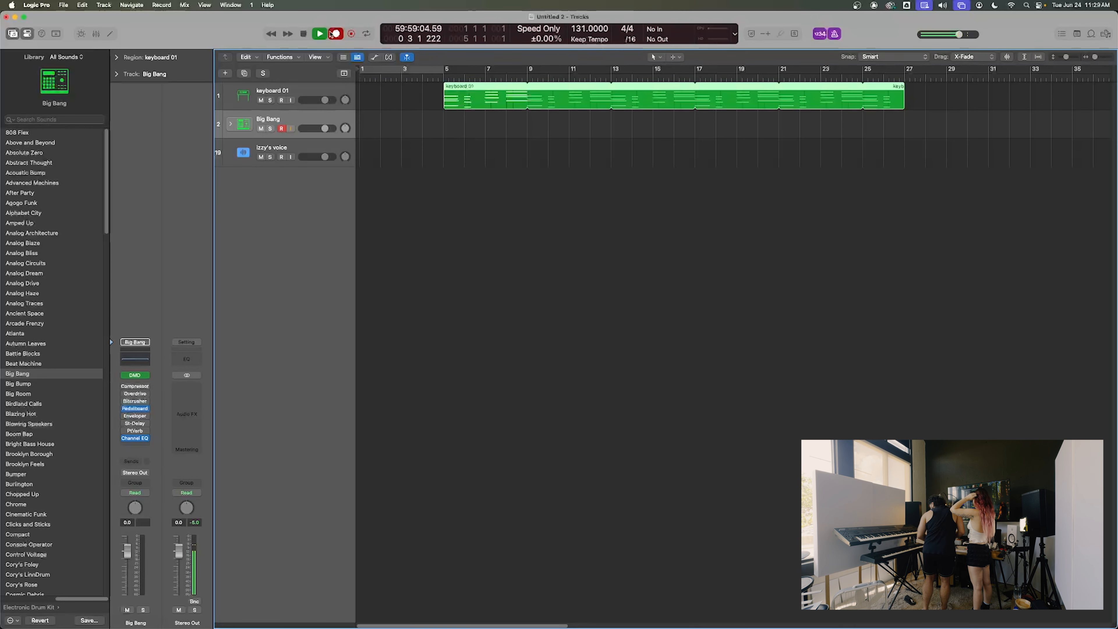
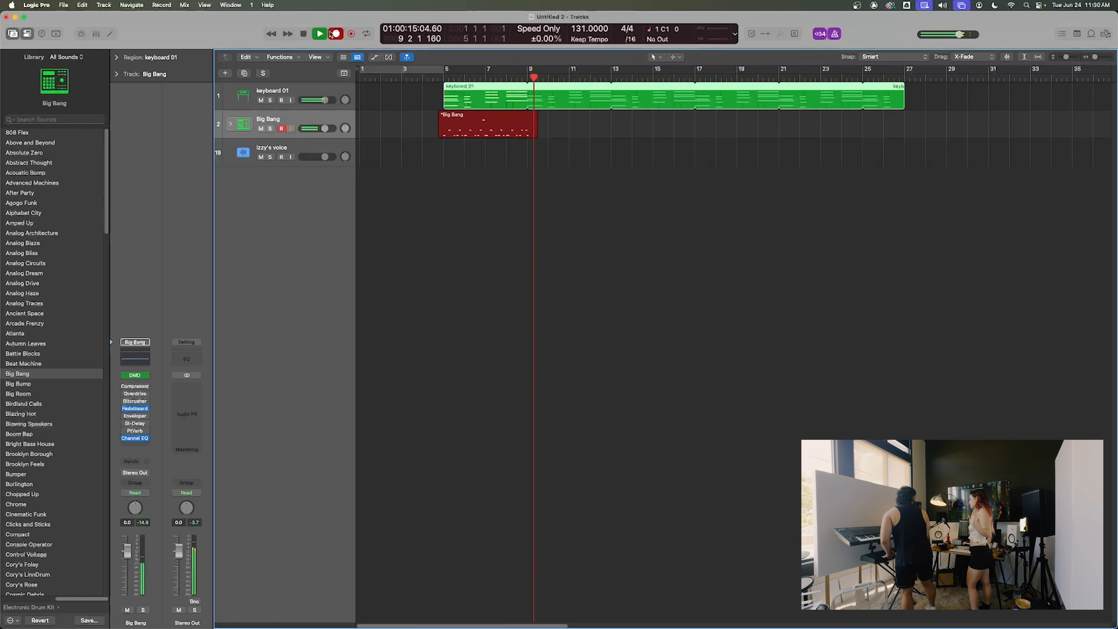
{"action": "key", "text": "space"}
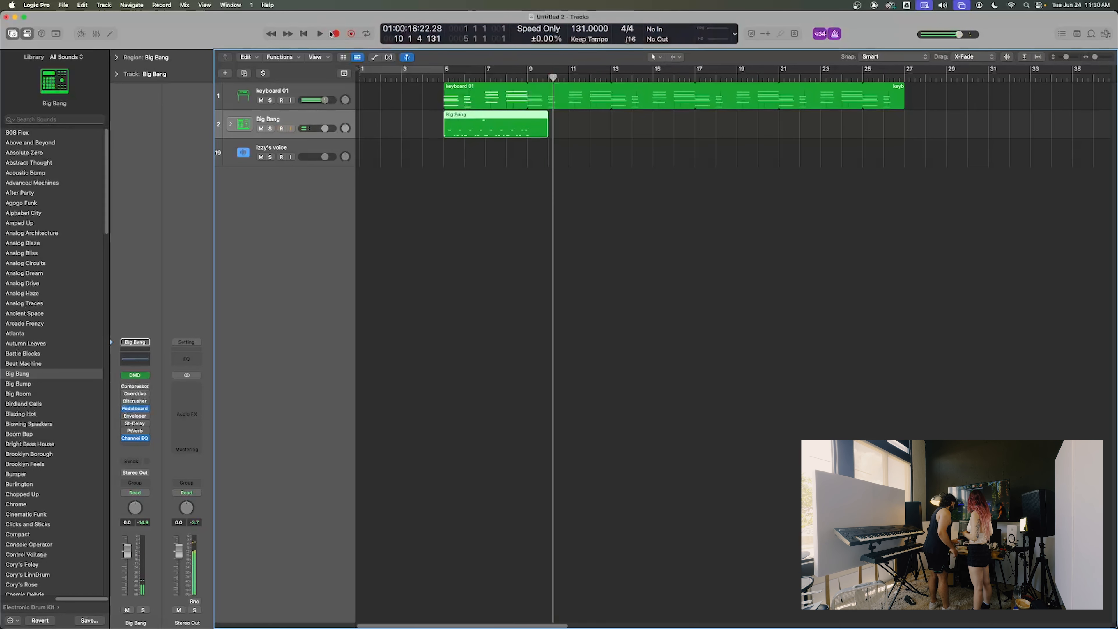
- Split the recorded Big Bang region at bar 9 and delete the part after the split
{"action": "left_click", "coordinate": [526, 77]}
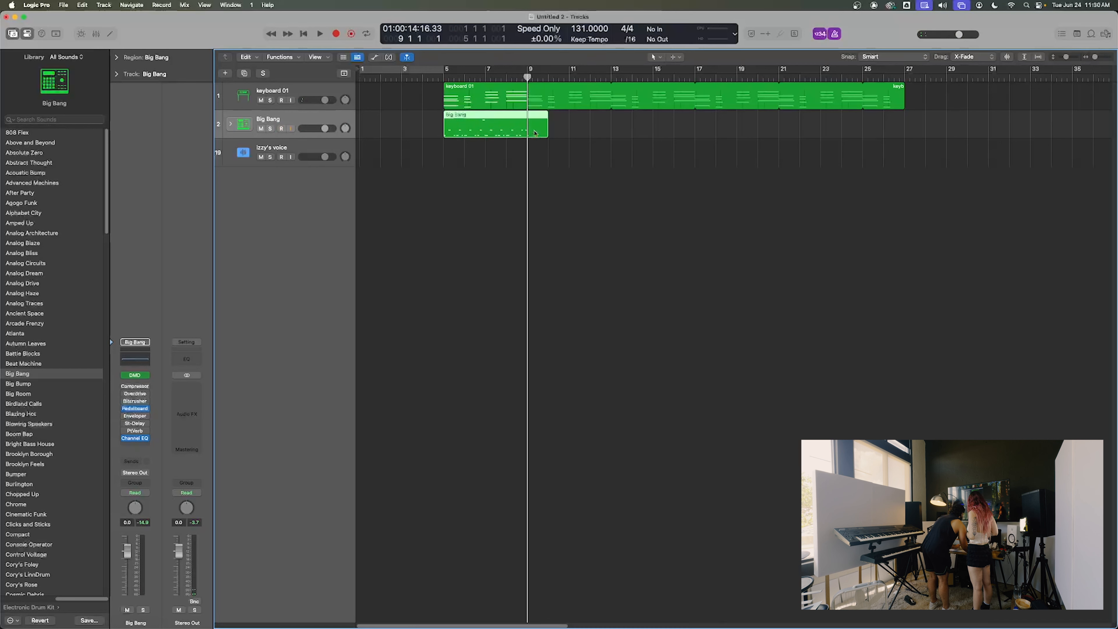
{"action": "left_click", "coordinate": [592, 111]}
{"action": "left_click", "coordinate": [548, 77]}
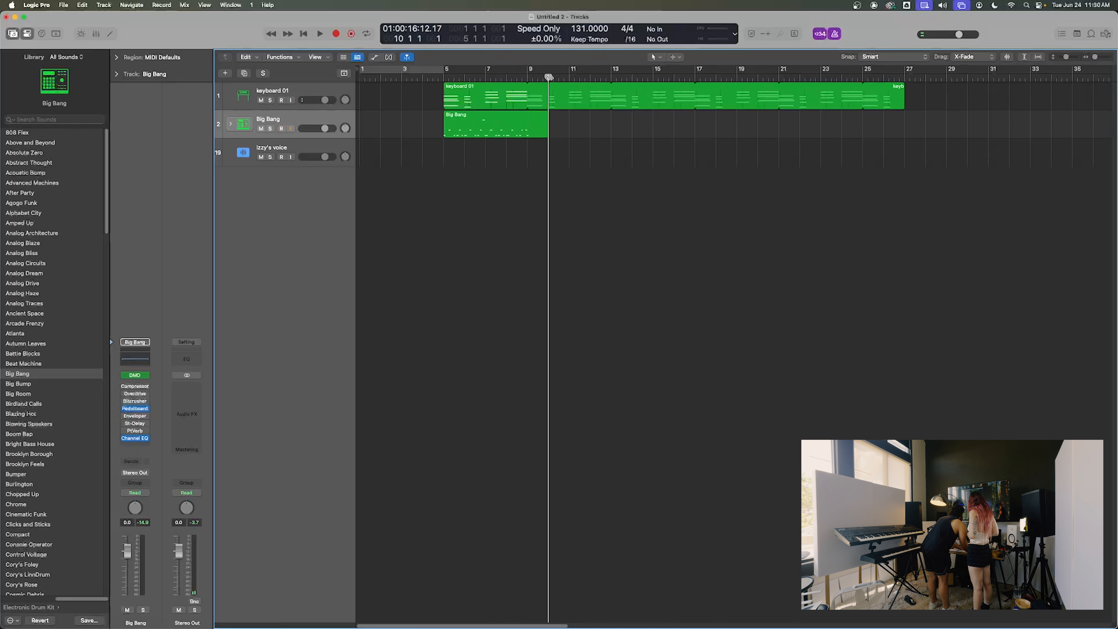
{"action": "left_click", "coordinate": [528, 77]}
{"action": "left_click", "coordinate": [537, 133]}
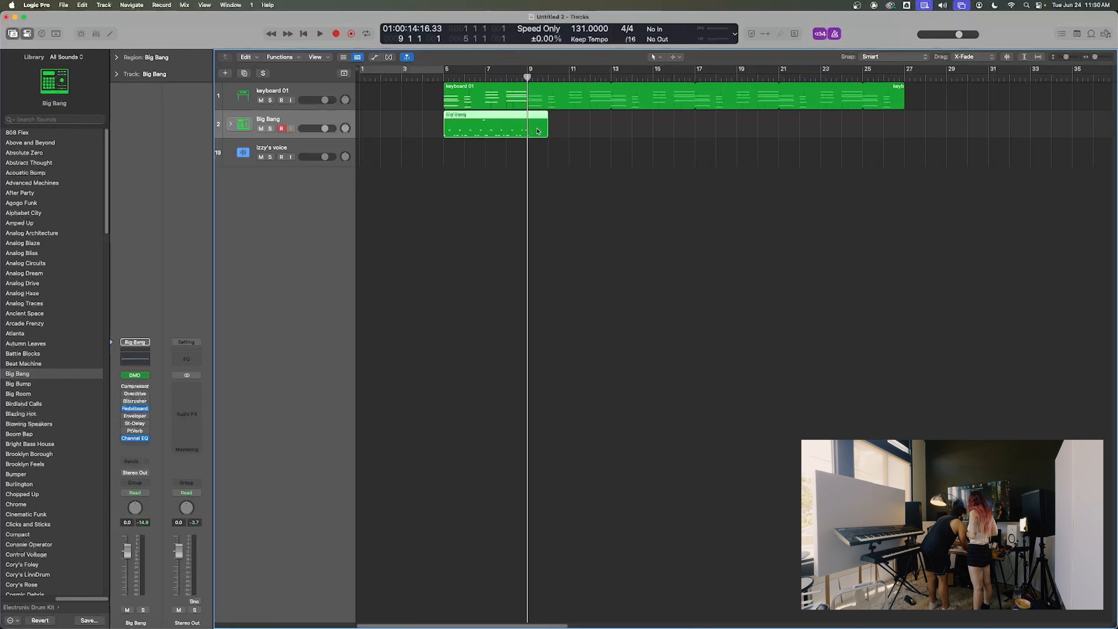
{"action": "key", "text": "super+t"}
{"action": "left_click", "coordinate": [618, 220]}
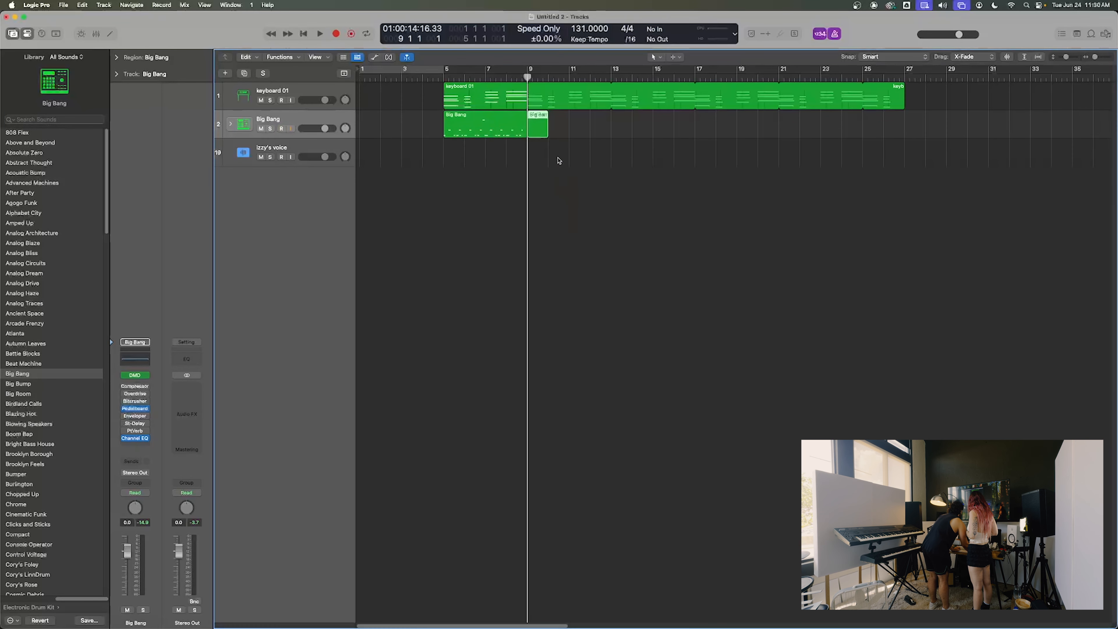
{"action": "key", "text": "Delete"}
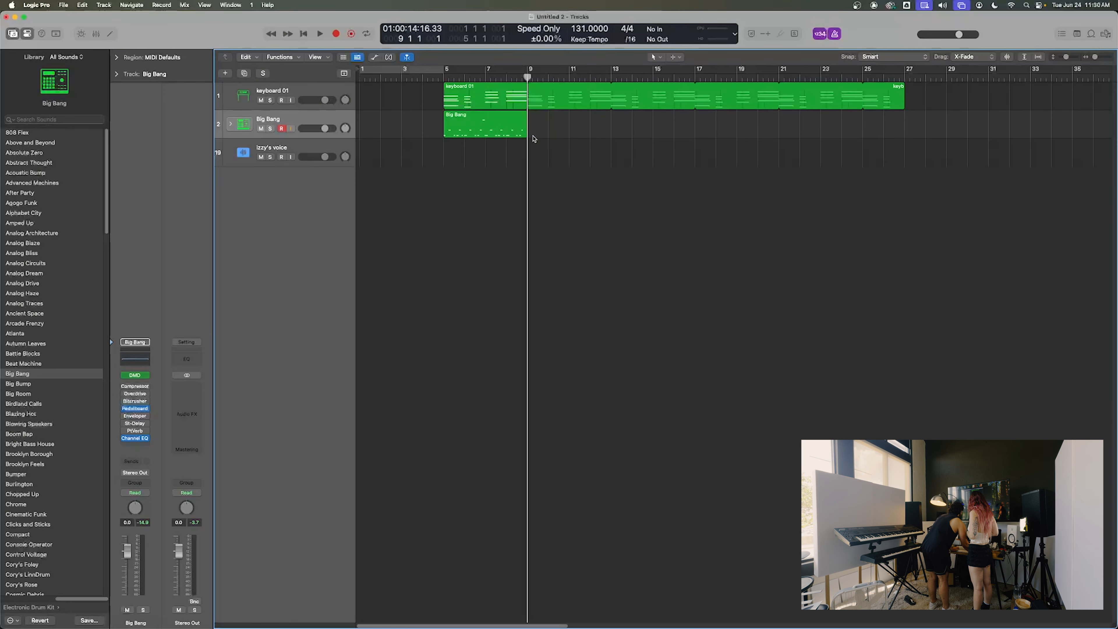
- Loop the Big Bang region to the end of the keyboard 01 loops and move both regions back to bar 1
{"action": "left_click_drag", "start_coordinate": [527, 117], "coordinate": [560, 172]}
{"action": "left_click_drag", "start_coordinate": [468, 109], "coordinate": [384, 110]}
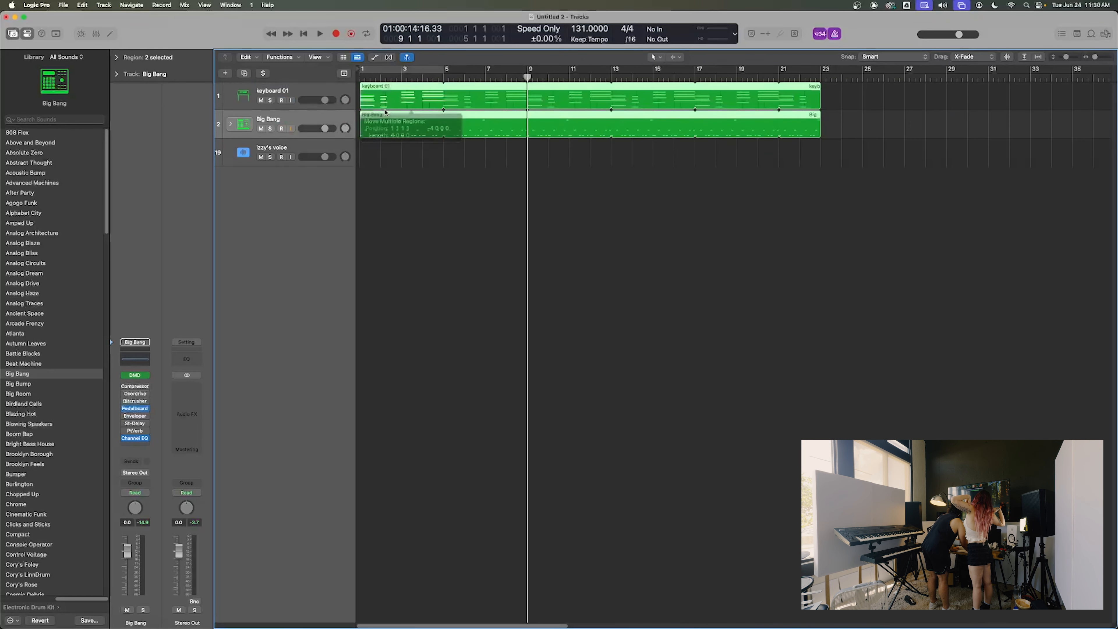
- Play the piano and drum loops together from the start, and select and deselect the keyboard 01 region
{"action": "left_click", "coordinate": [304, 33]}
{"action": "key", "text": "space"}
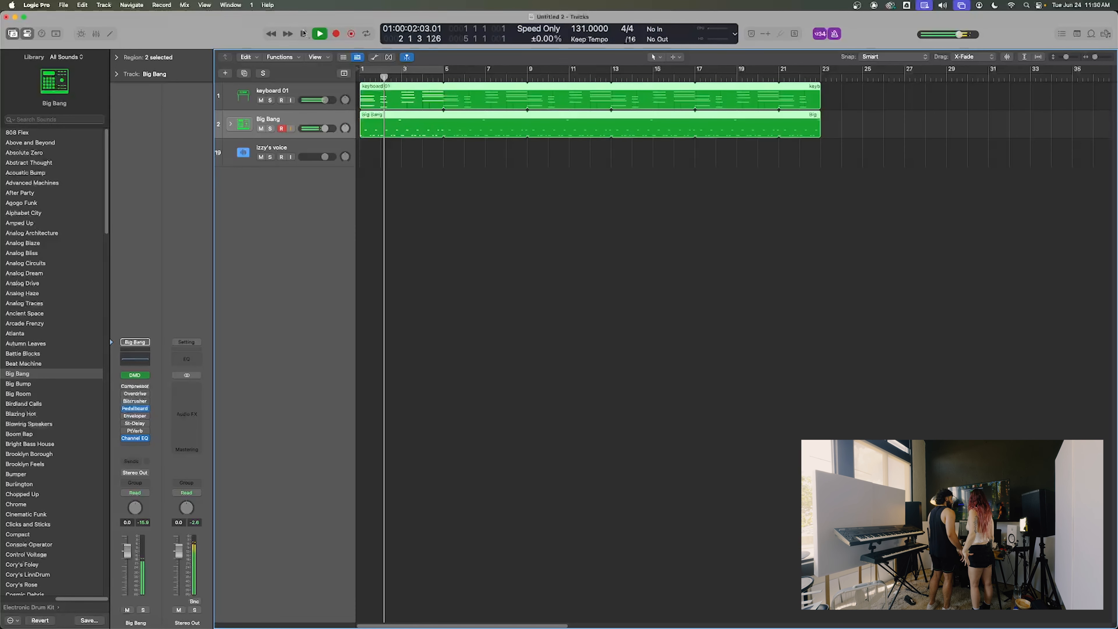
{"action": "left_click", "coordinate": [304, 33]}
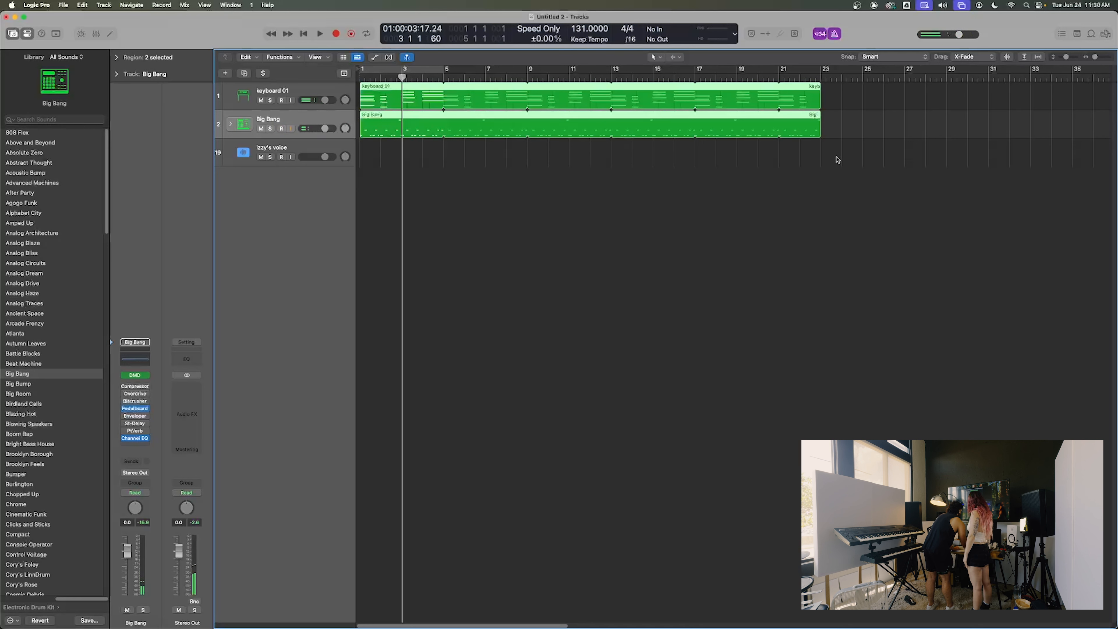
{"action": "left_click", "coordinate": [839, 165]}
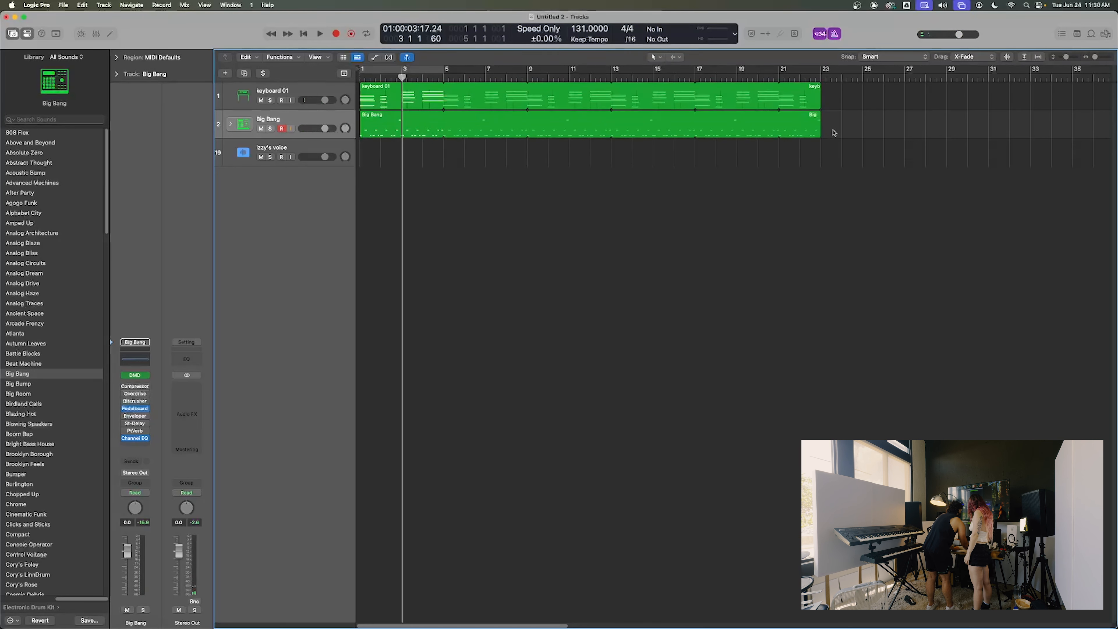
{"action": "left_click", "coordinate": [416, 96]}
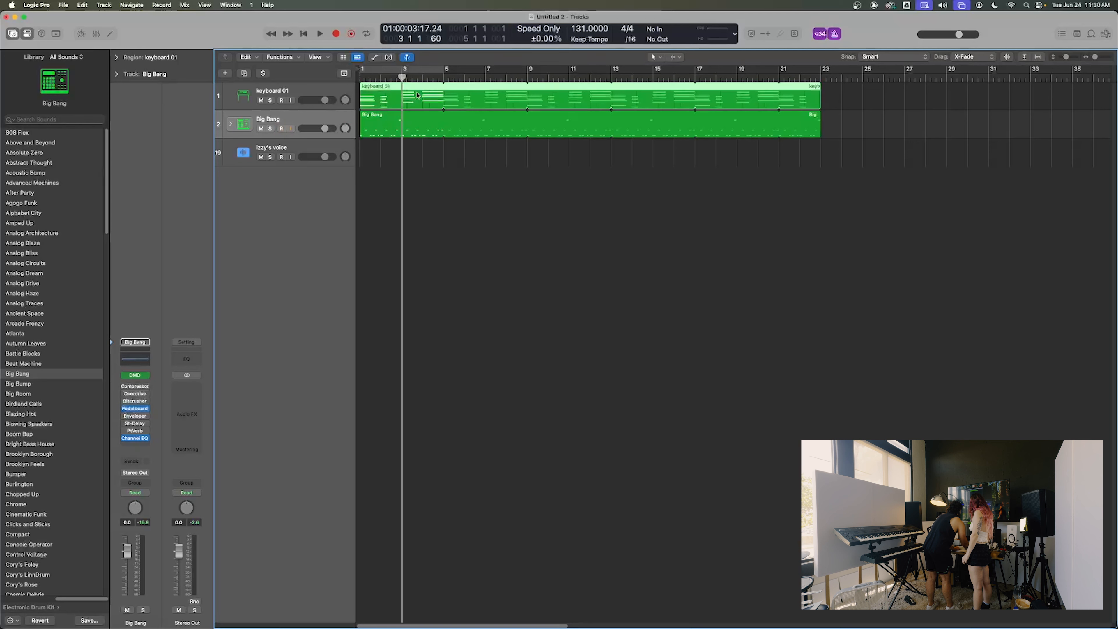
{"action": "left_click", "coordinate": [405, 176]}
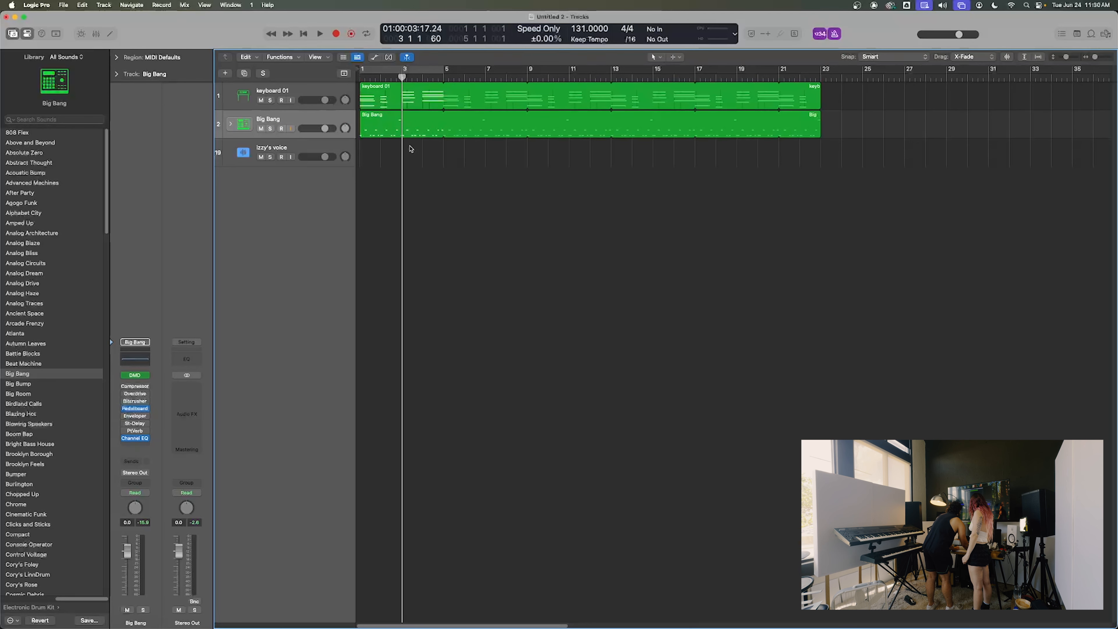
- Open the Big Bang region in the Piano Roll and toggle the editor until it is hidden
{"action": "double_click", "coordinate": [418, 129]}
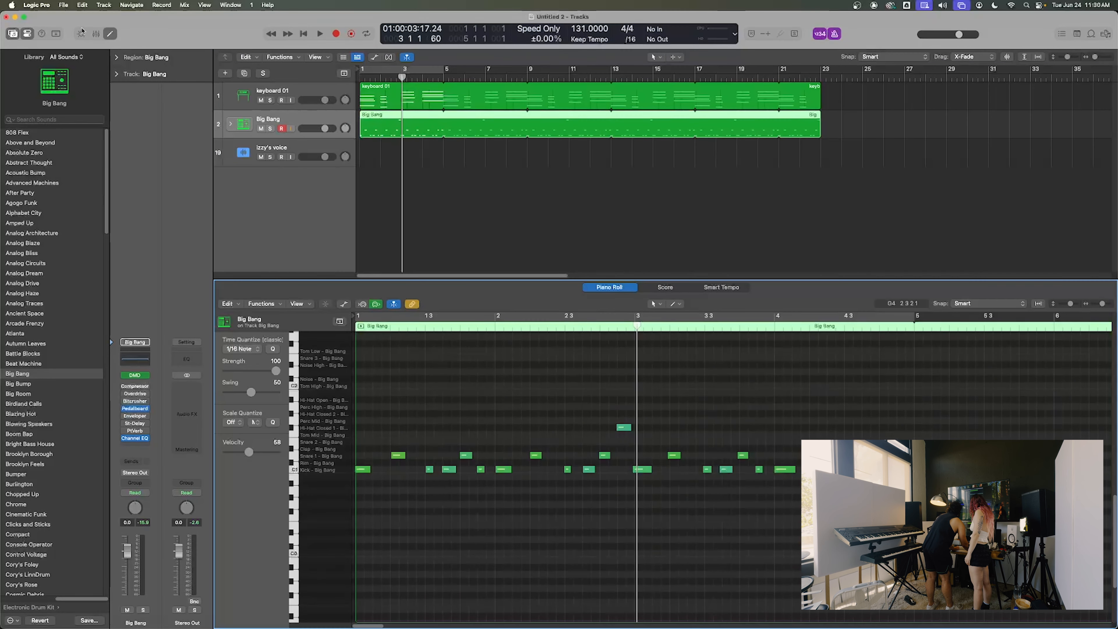
{"action": "left_click", "coordinate": [109, 35]}
{"action": "left_click", "coordinate": [109, 35]}
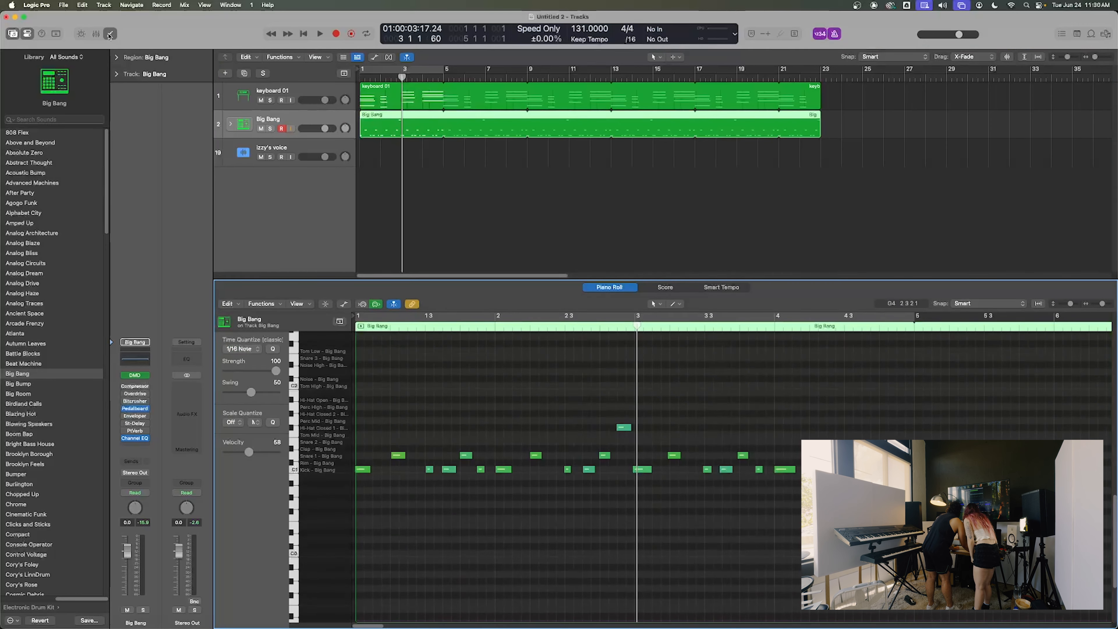
{"action": "left_click", "coordinate": [110, 35]}
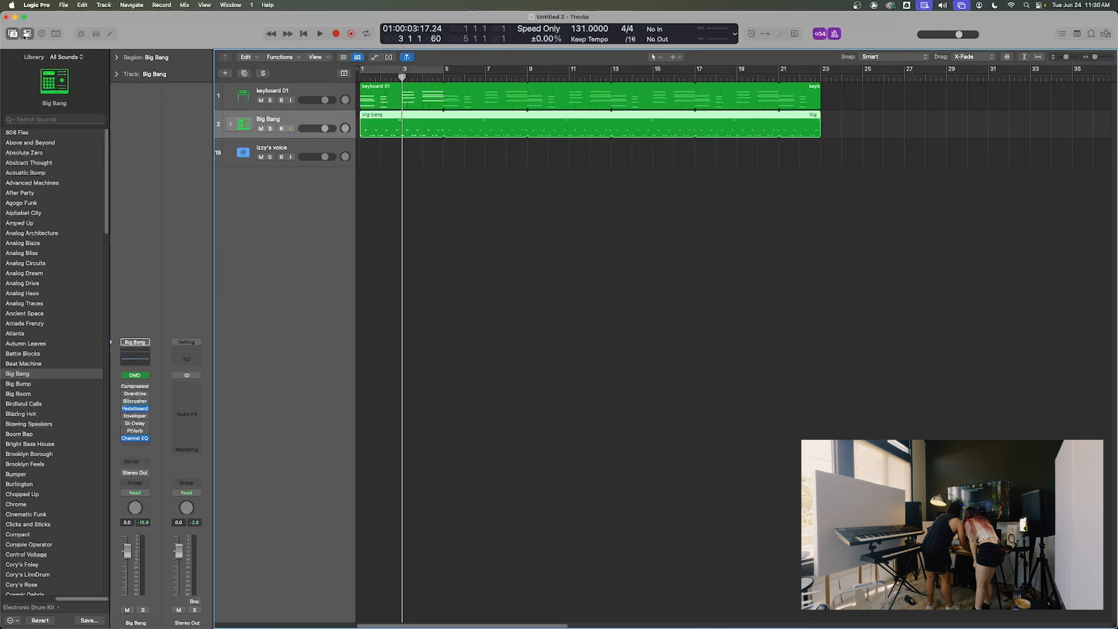
- Toggle the Library and inspector, leaving both shown, and show the Smart Controls for the Big Bang track
{"action": "left_click", "coordinate": [13, 33]}
{"action": "left_click", "coordinate": [13, 34]}
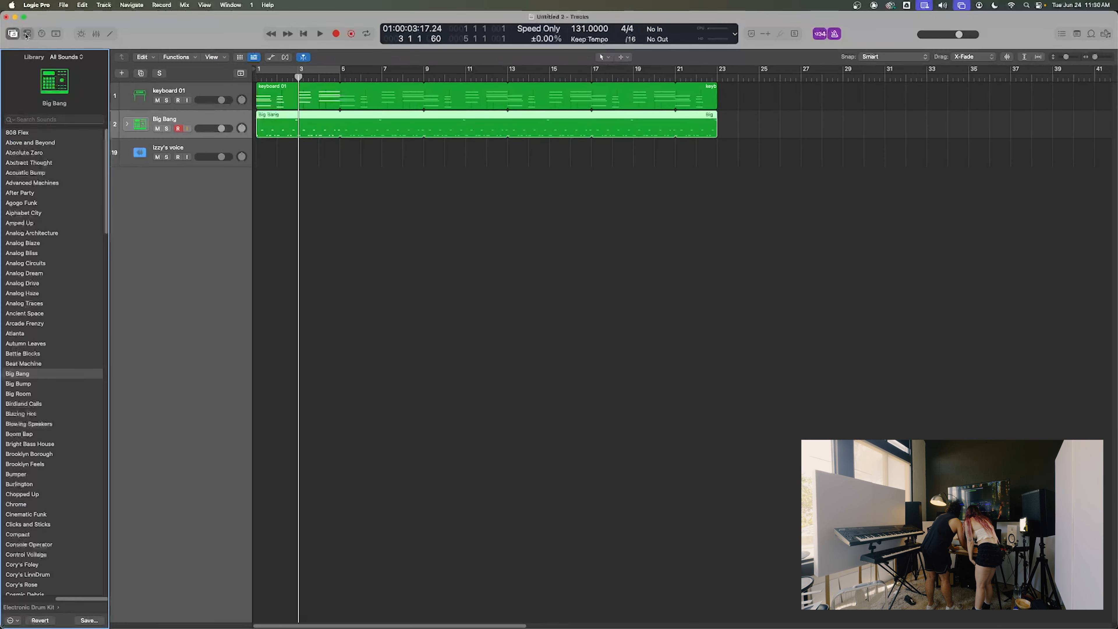
{"action": "left_click", "coordinate": [82, 34]}
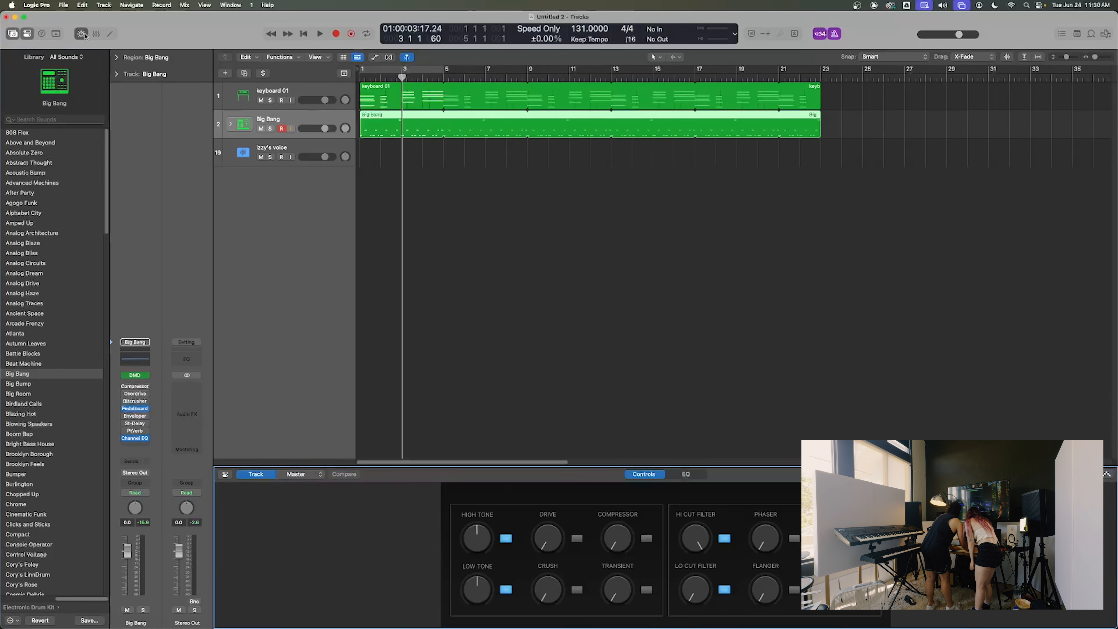
- Hide the Smart Controls, and show and hide the Mixer, Note Pads and List Editors one after another
{"action": "left_click", "coordinate": [82, 34]}
{"action": "left_click", "coordinate": [96, 34]}
{"action": "left_click", "coordinate": [95, 35]}
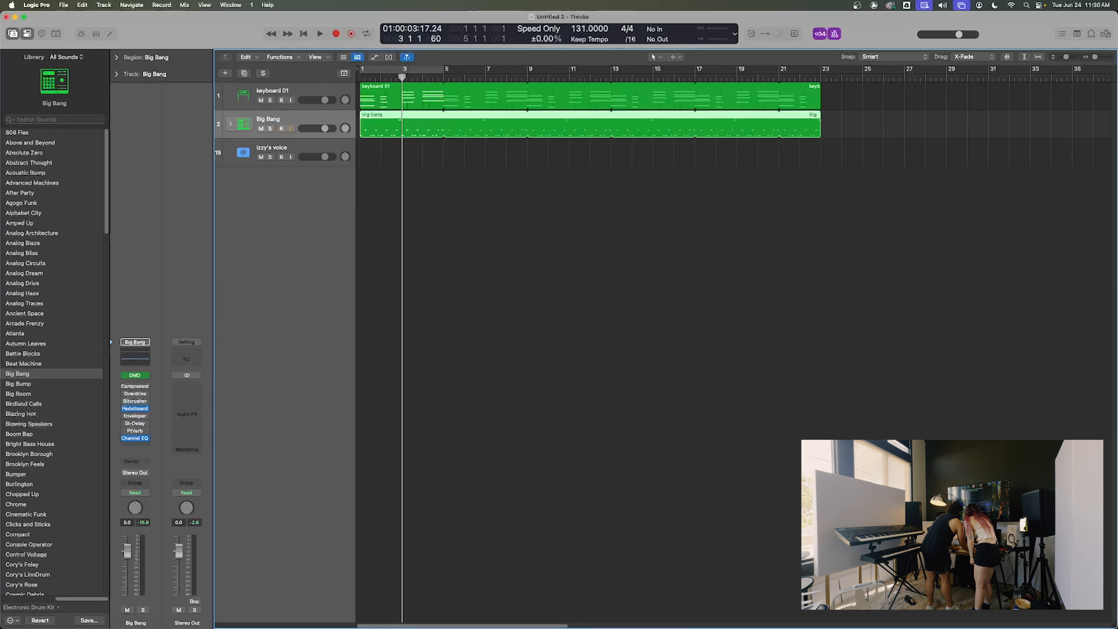
{"action": "left_click", "coordinate": [1077, 37]}
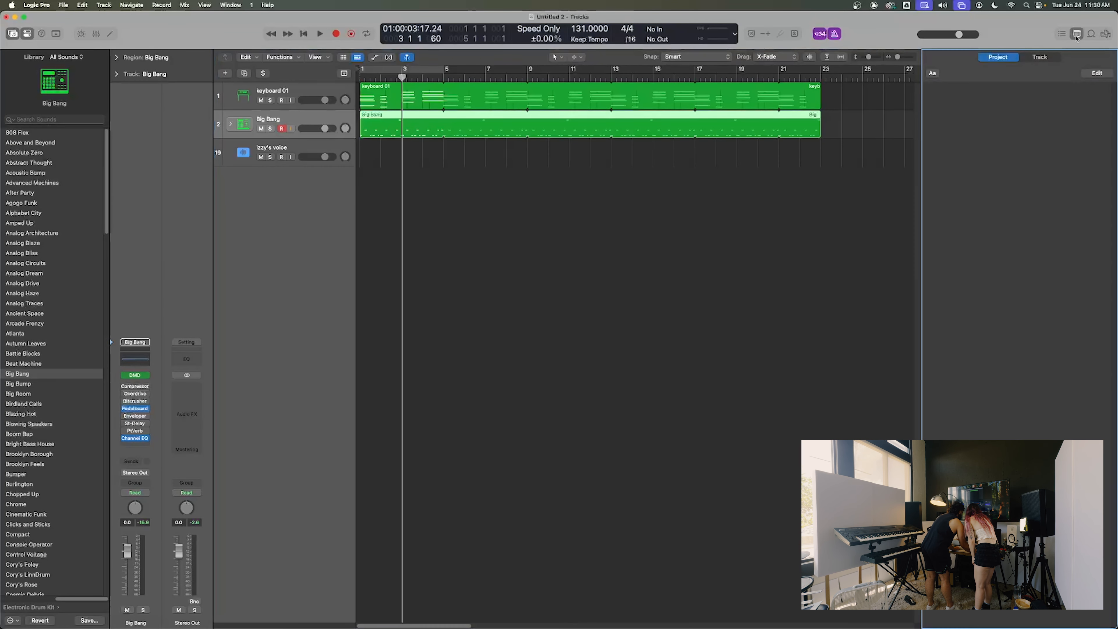
{"action": "left_click", "coordinate": [1077, 37]}
{"action": "left_click", "coordinate": [1062, 35]}
{"action": "left_click", "coordinate": [1062, 36]}
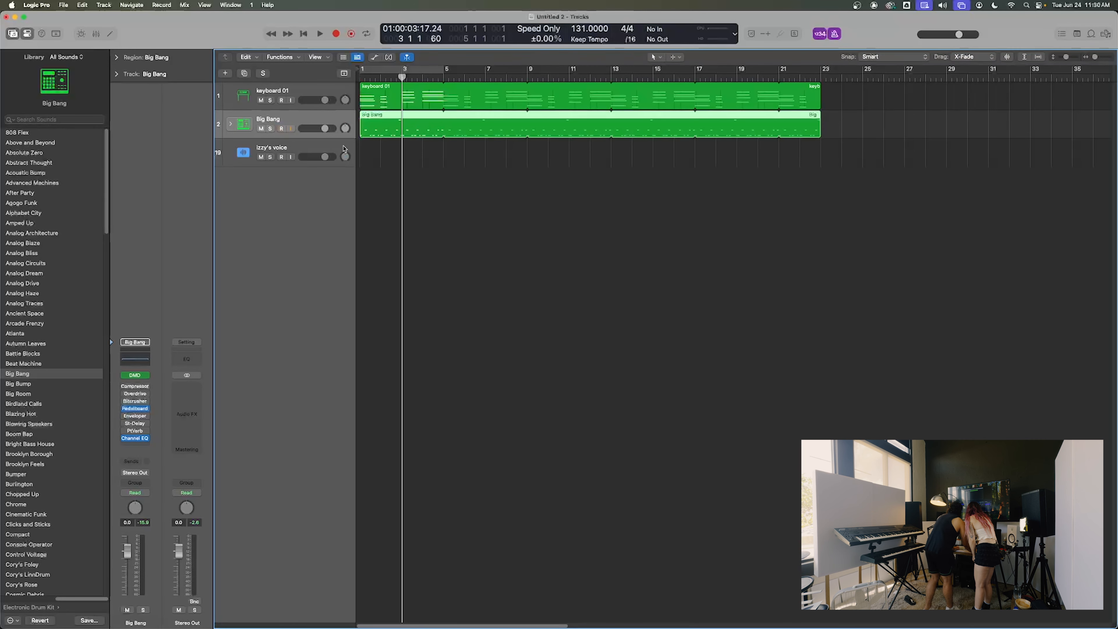
- Return the playhead to bar 1, open the Big Bang region in the Piano Roll and audition two of its kick notes
{"action": "left_click_drag", "start_coordinate": [368, 77], "coordinate": [352, 78]}
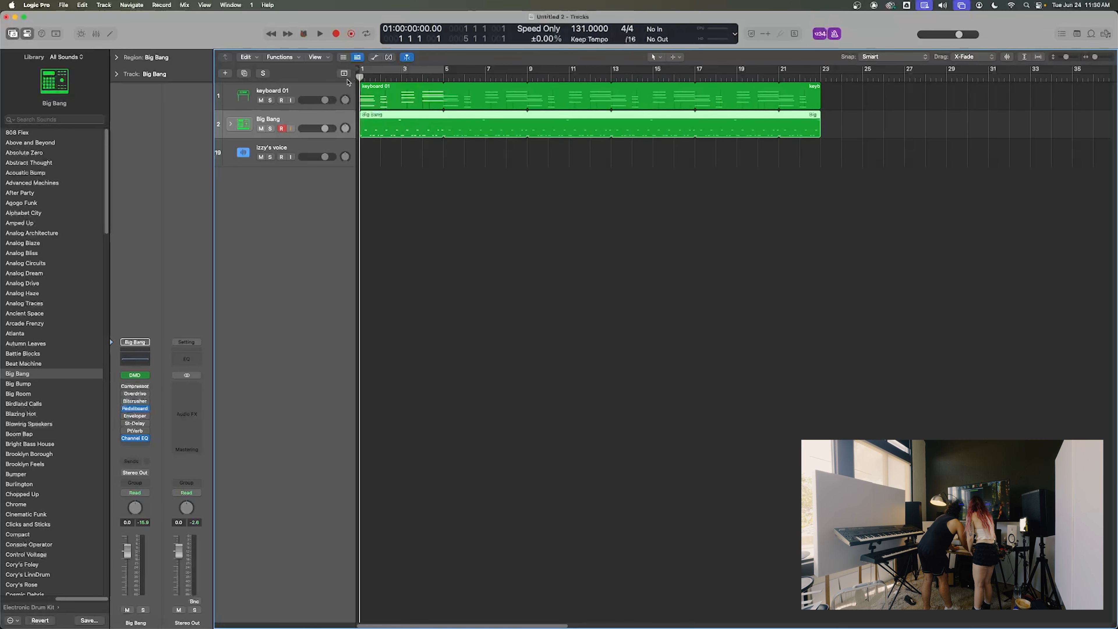
{"action": "left_click", "coordinate": [406, 207]}
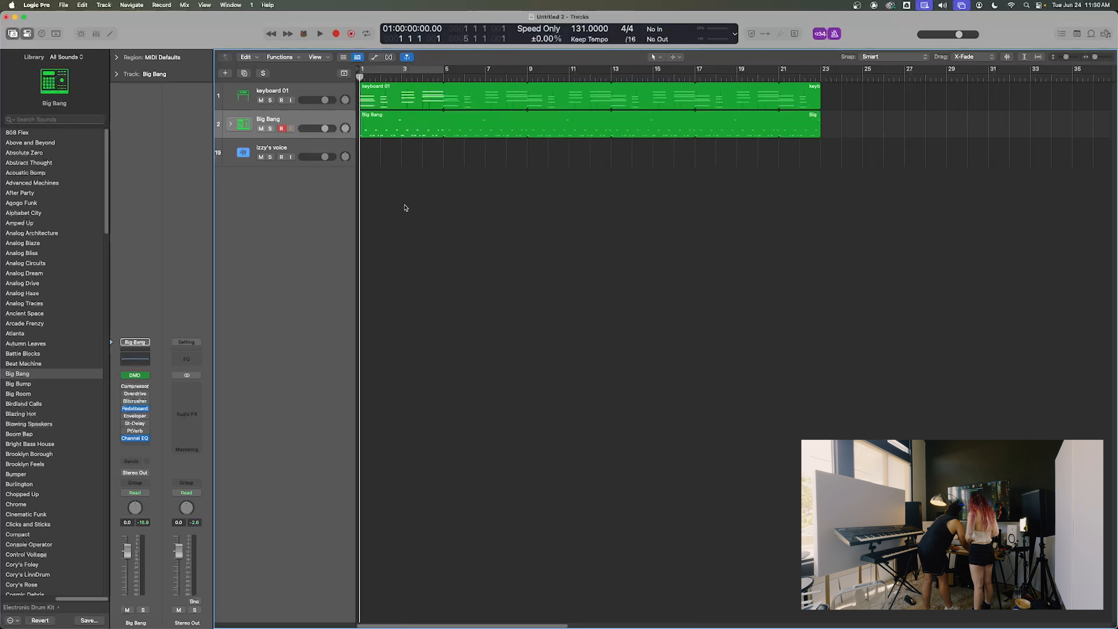
{"action": "double_click", "coordinate": [386, 131]}
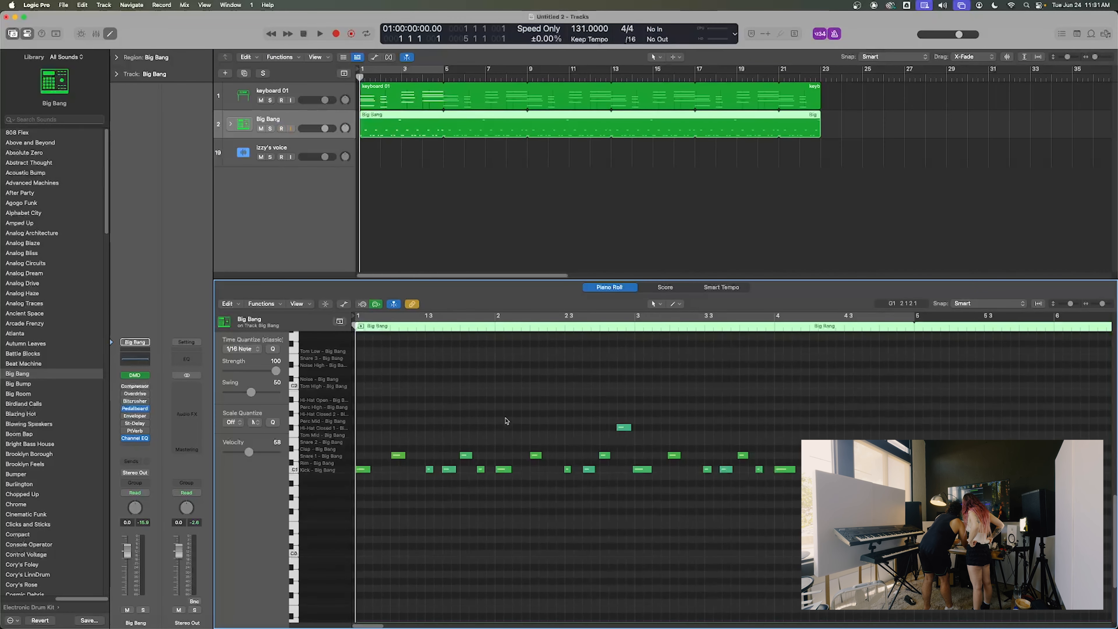
{"action": "left_click", "coordinate": [365, 470]}
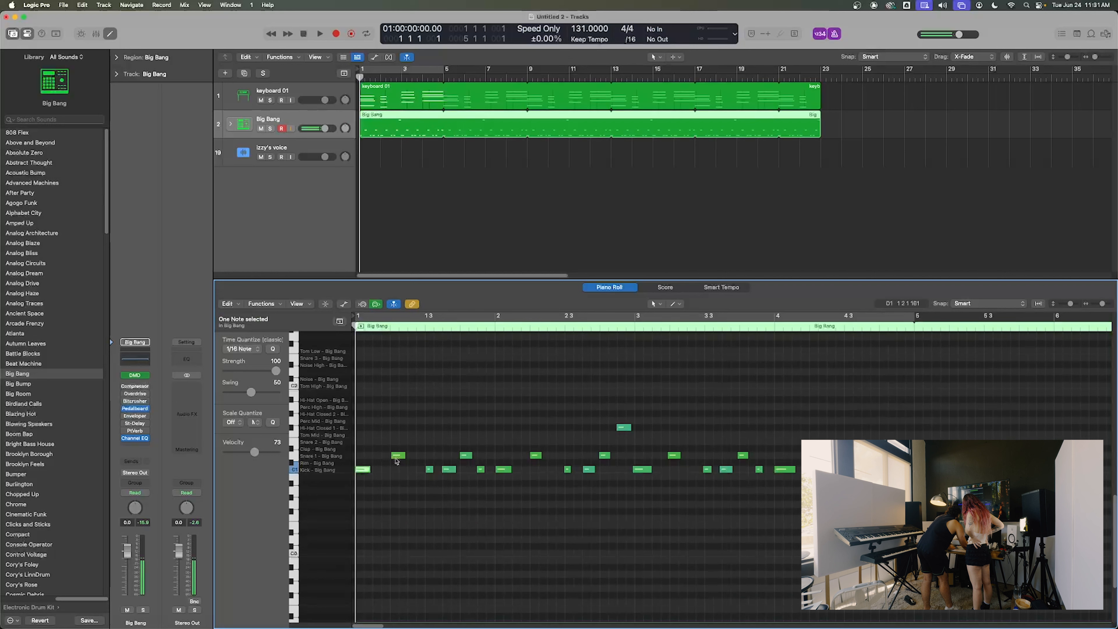
{"action": "left_click", "coordinate": [429, 470]}
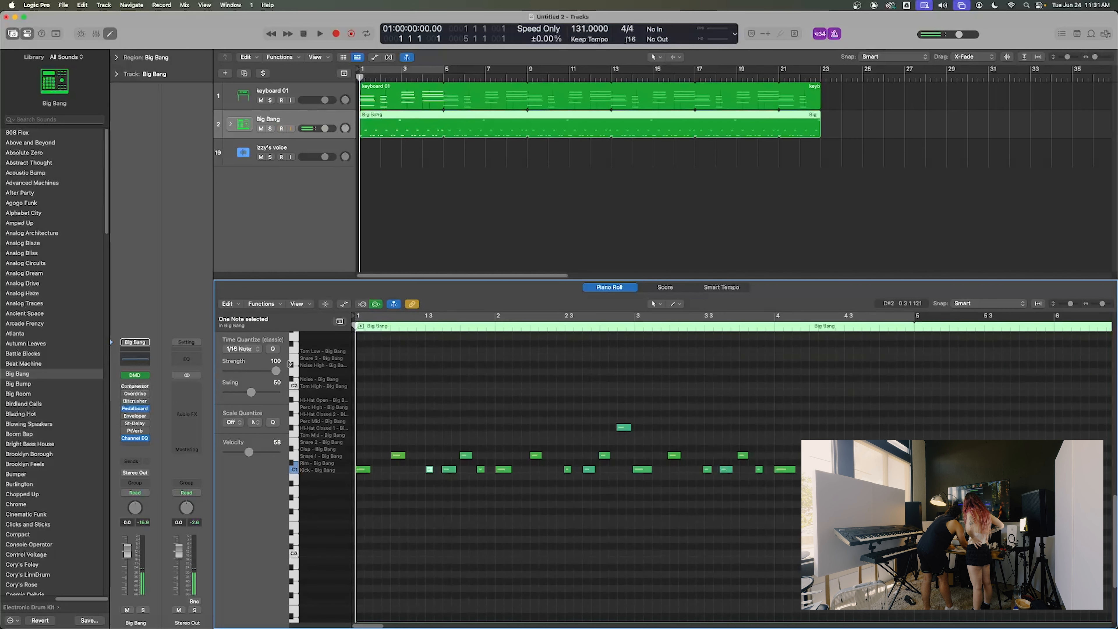
- Try deleting the kick note at bar 4 of the Big Bang region, and undo the deletion
{"action": "left_click_drag", "start_coordinate": [947, 392], "coordinate": [498, 496]}
{"action": "left_click", "coordinate": [806, 430]}
{"action": "left_click", "coordinate": [785, 468]}
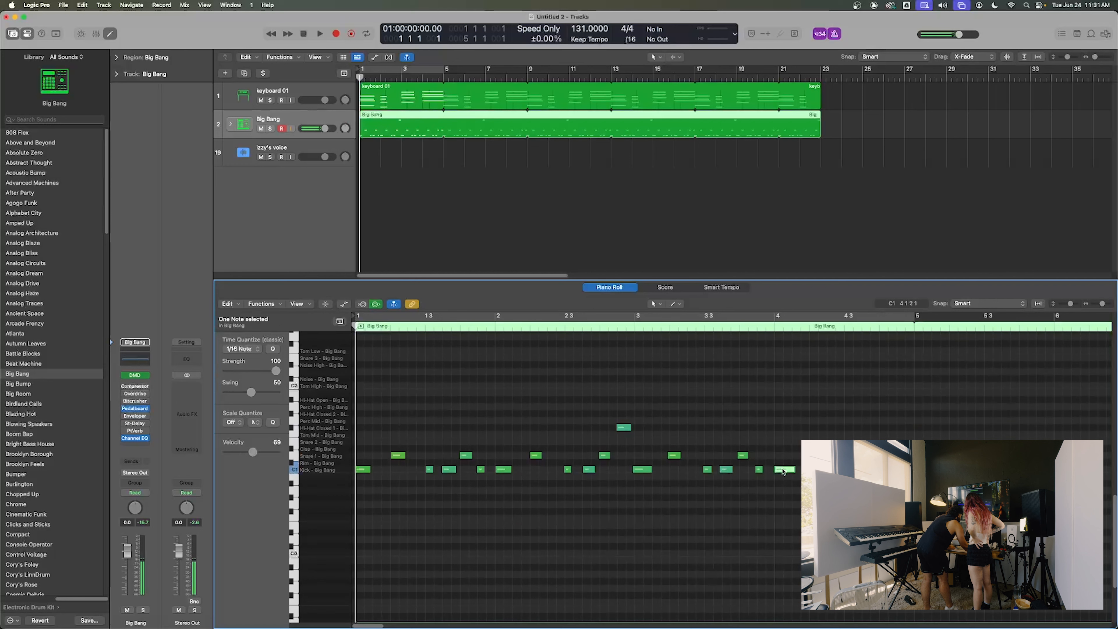
{"action": "key", "text": "Delete"}
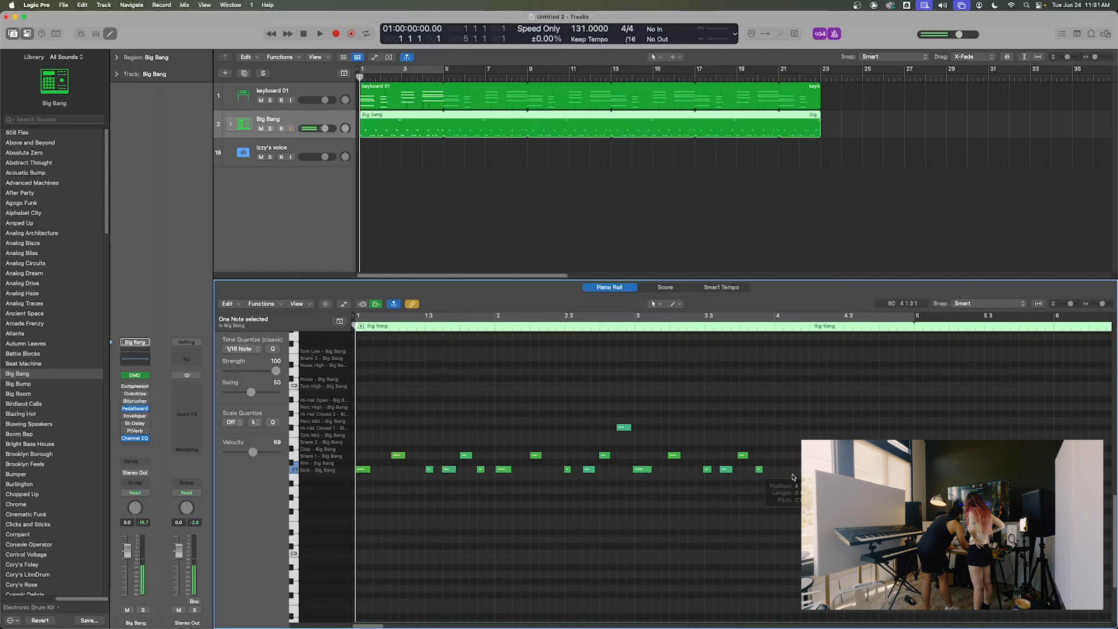
{"action": "left_click", "coordinate": [727, 469]}
{"action": "key", "text": "super+z"}
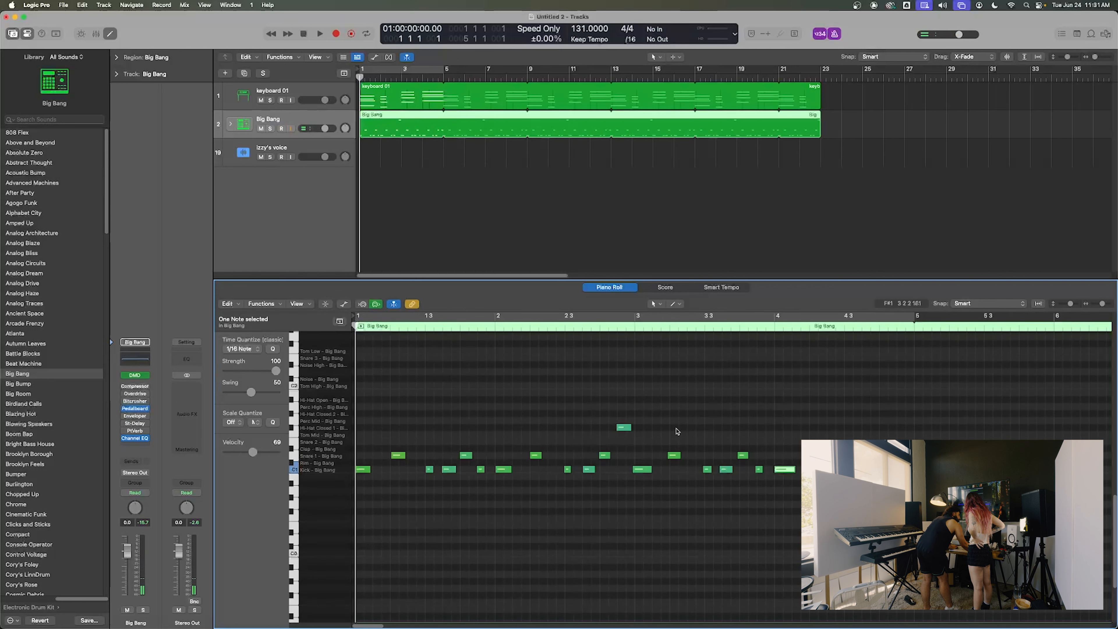
- Select all the notes of the original Big Bang region and quantize them to 1/16 Note
{"action": "left_click_drag", "start_coordinate": [622, 432], "coordinate": [626, 437]}
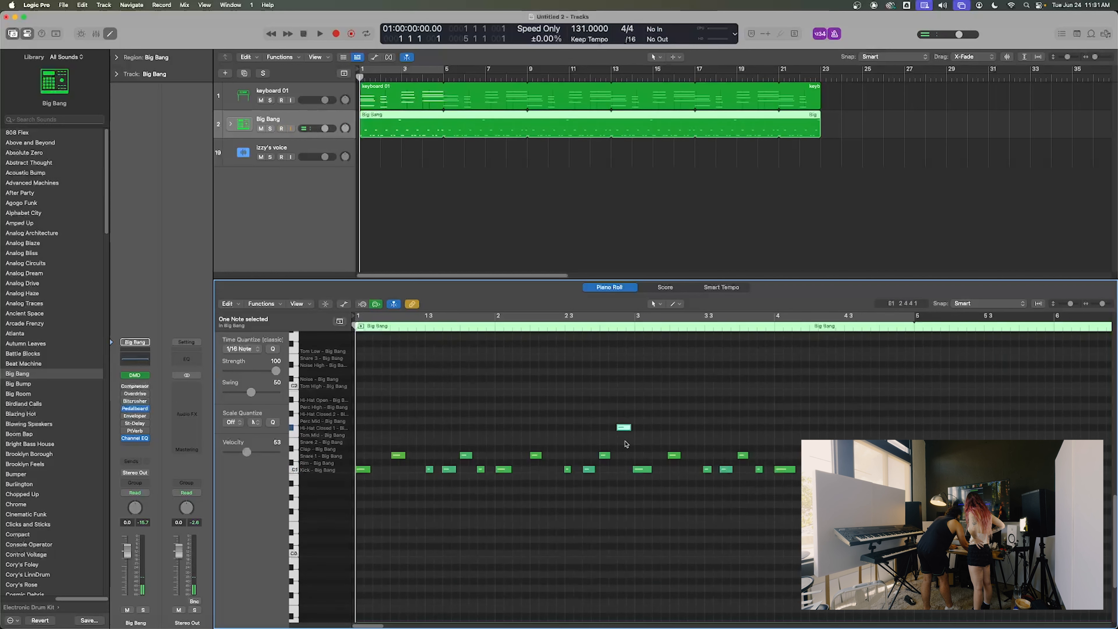
{"action": "left_click_drag", "start_coordinate": [927, 379], "coordinate": [357, 481]}
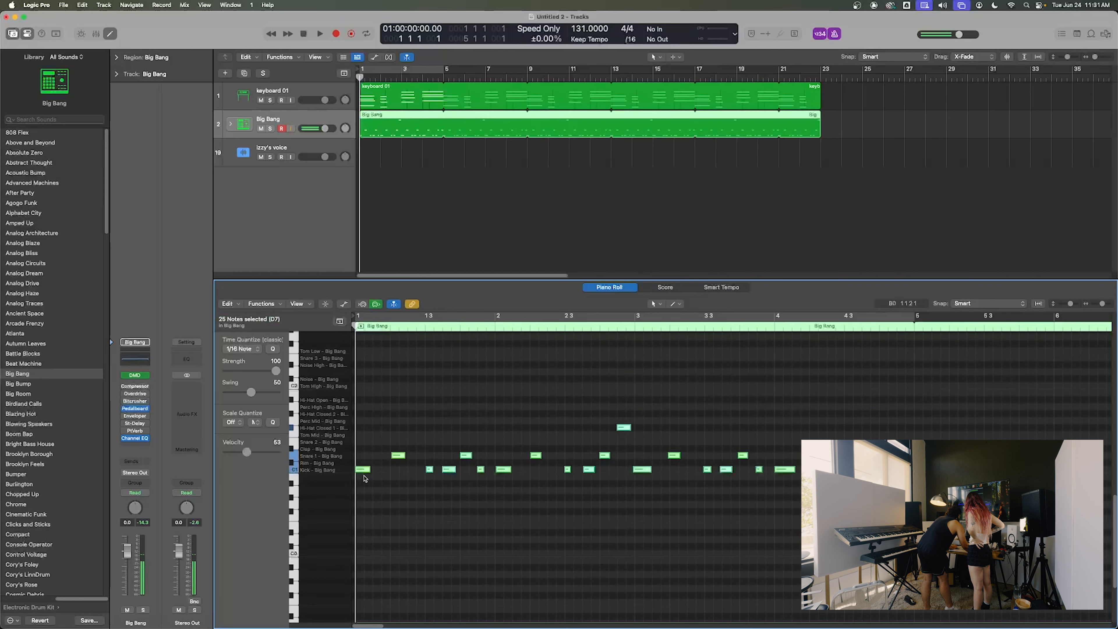
{"action": "left_click", "coordinate": [274, 349]}
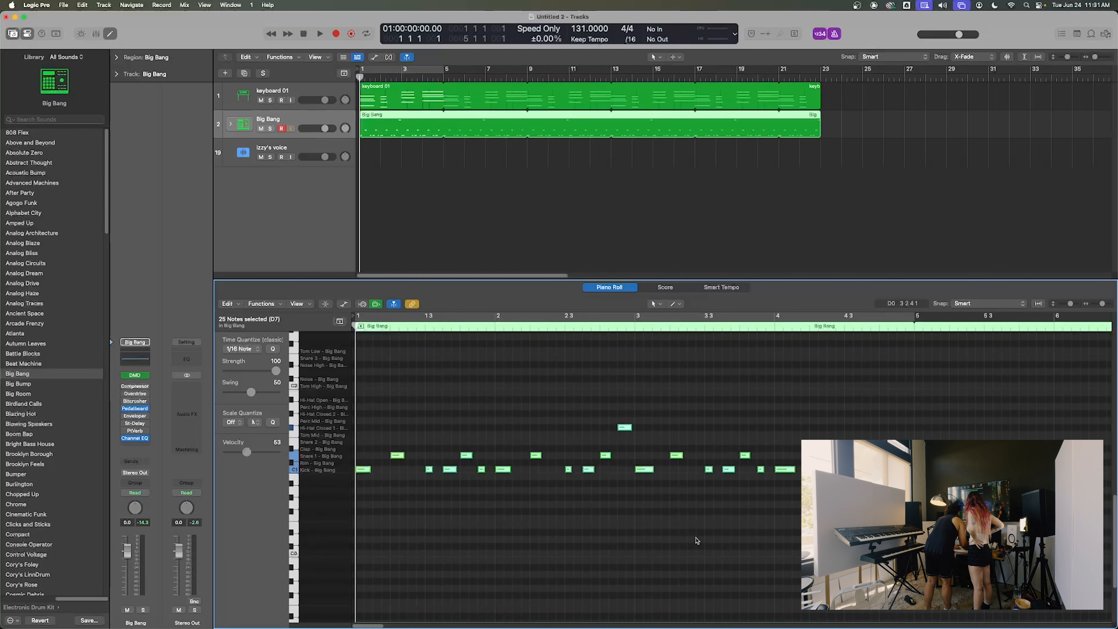
- Play the chords and drum beat together with the metronome click turned off, and close the Piano Roll
{"action": "key", "text": "space"}
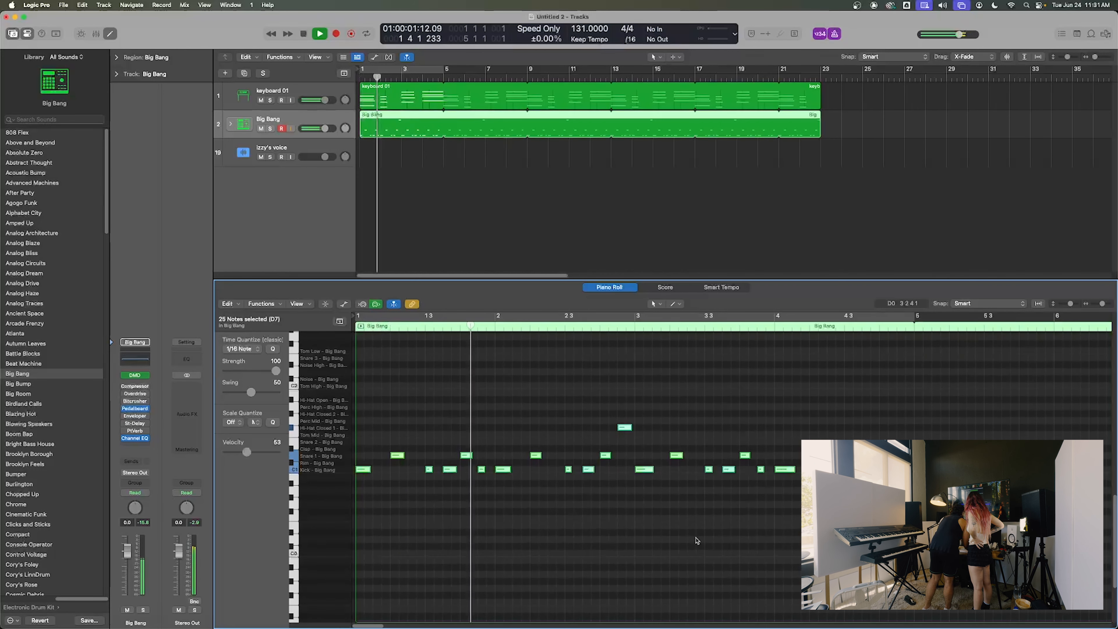
{"action": "left_click", "coordinate": [836, 35]}
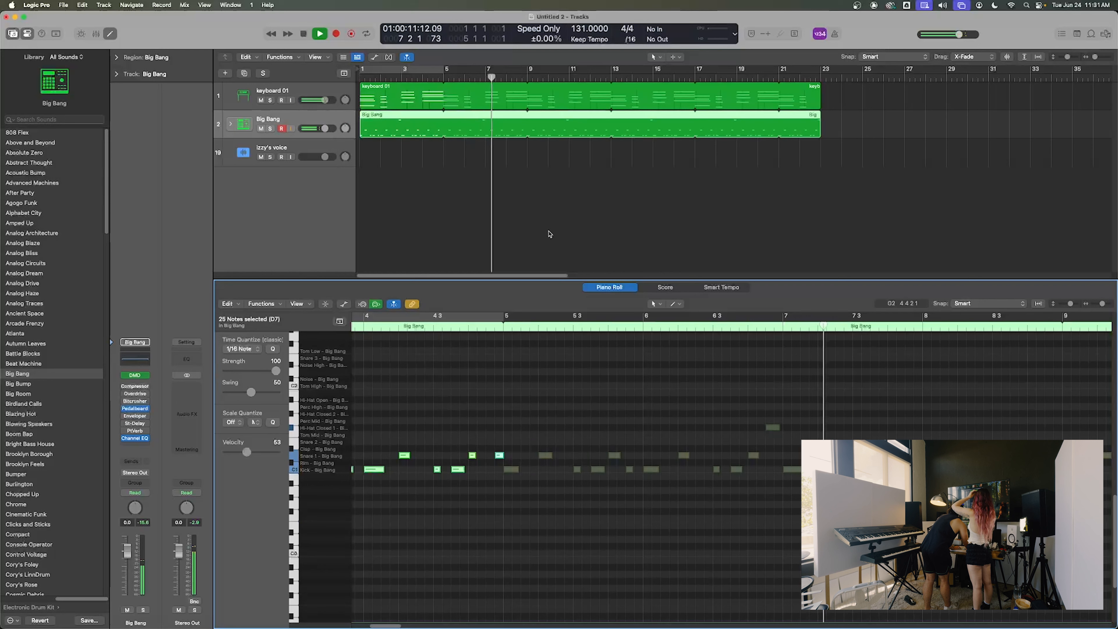
{"action": "key", "text": "space"}
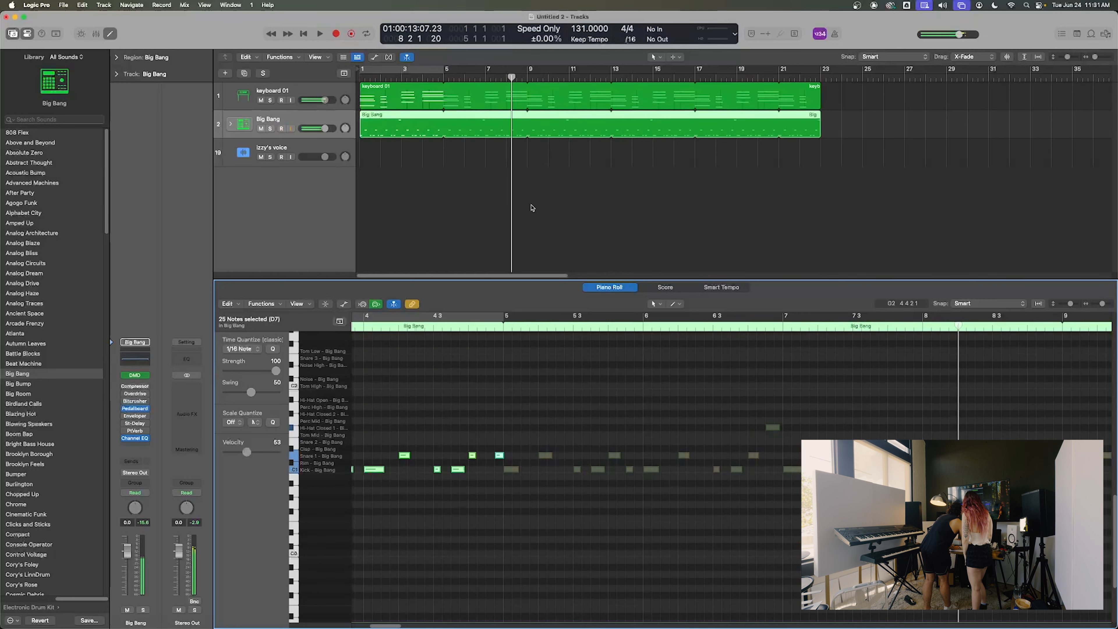
{"action": "left_click", "coordinate": [112, 35]}
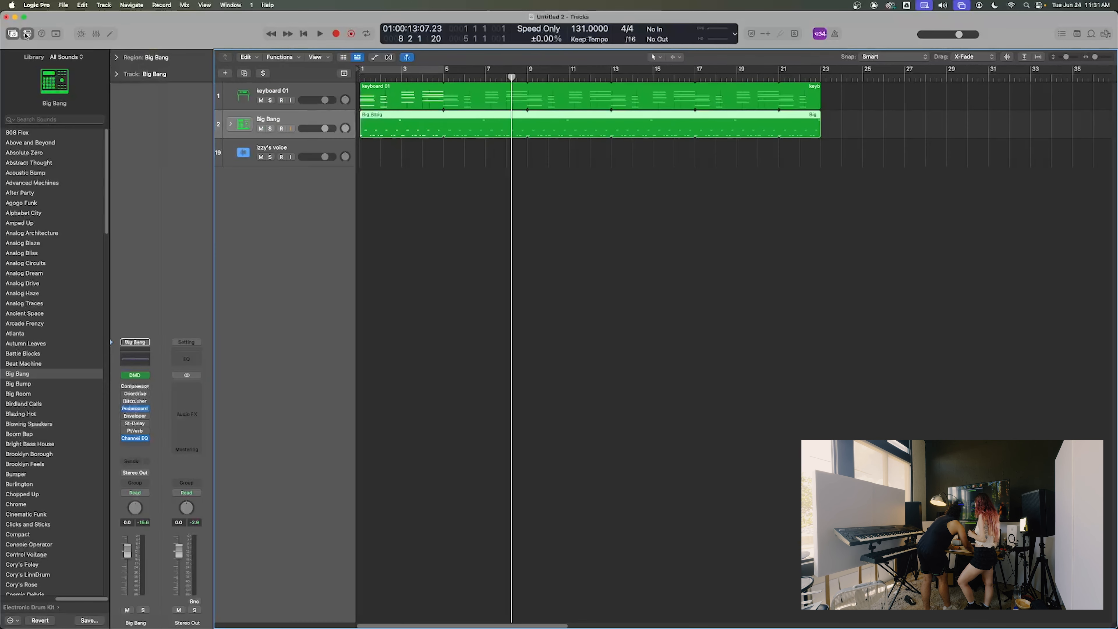
- Select the keyboard 01, Big Bang and voice tracks in turn to compare their Library sounds and channel strips
{"action": "left_click", "coordinate": [267, 92]}
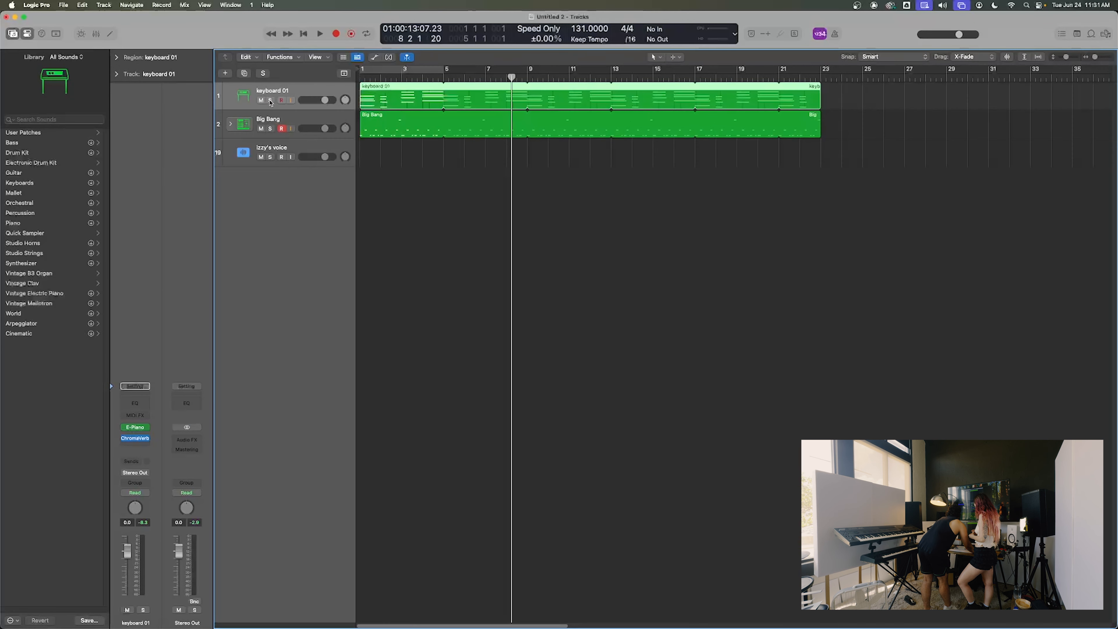
{"action": "left_click", "coordinate": [271, 115]}
{"action": "left_click", "coordinate": [287, 148]}
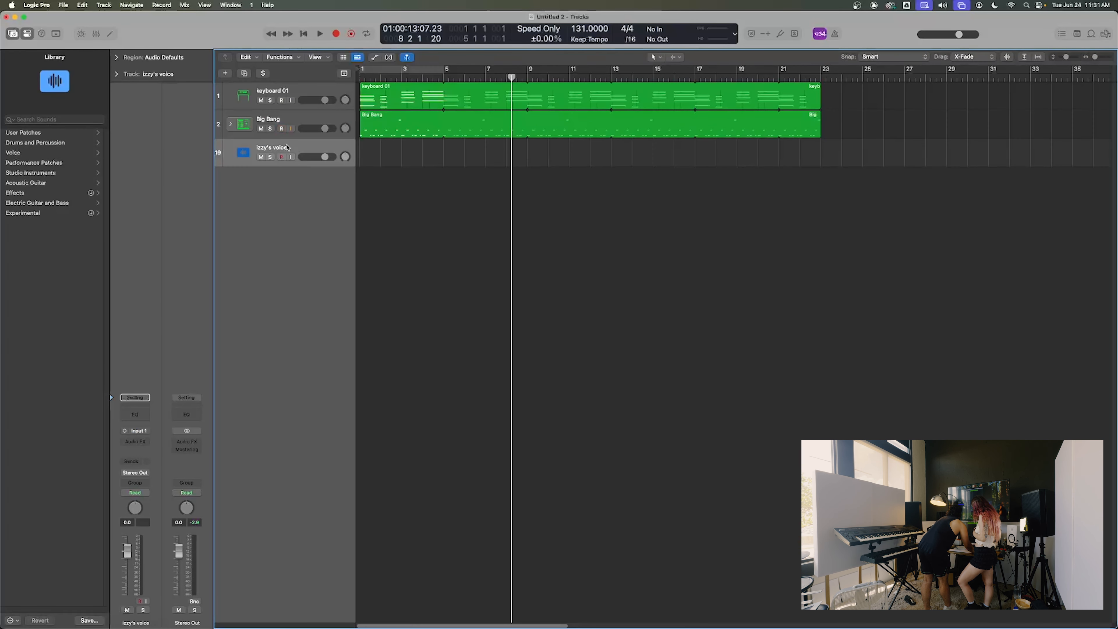
{"action": "left_click", "coordinate": [287, 93]}
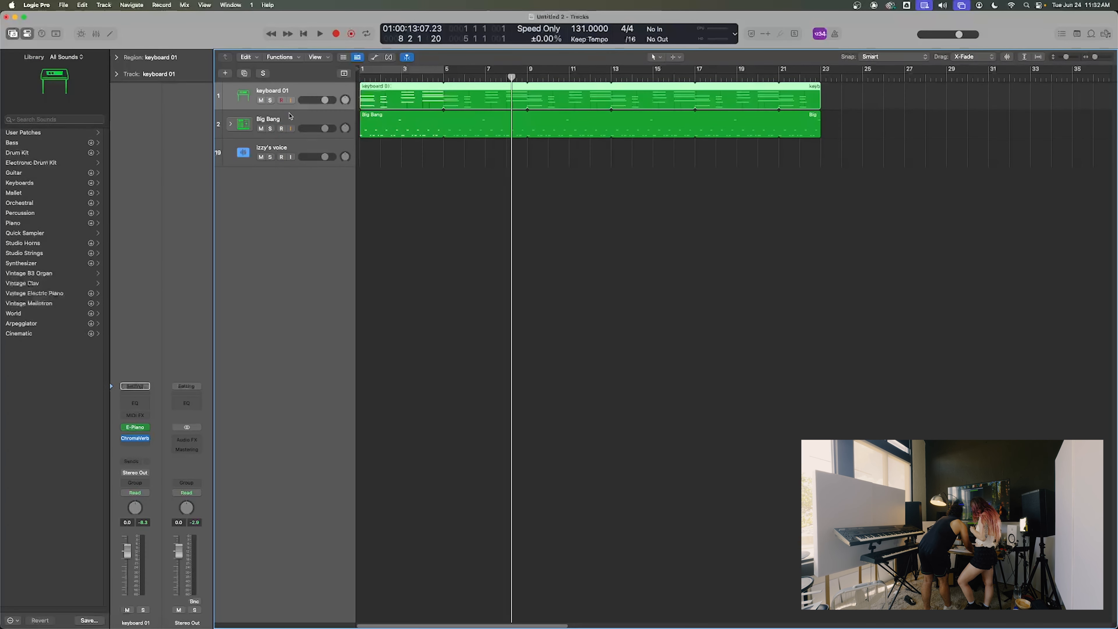
{"action": "key", "text": "Down"}
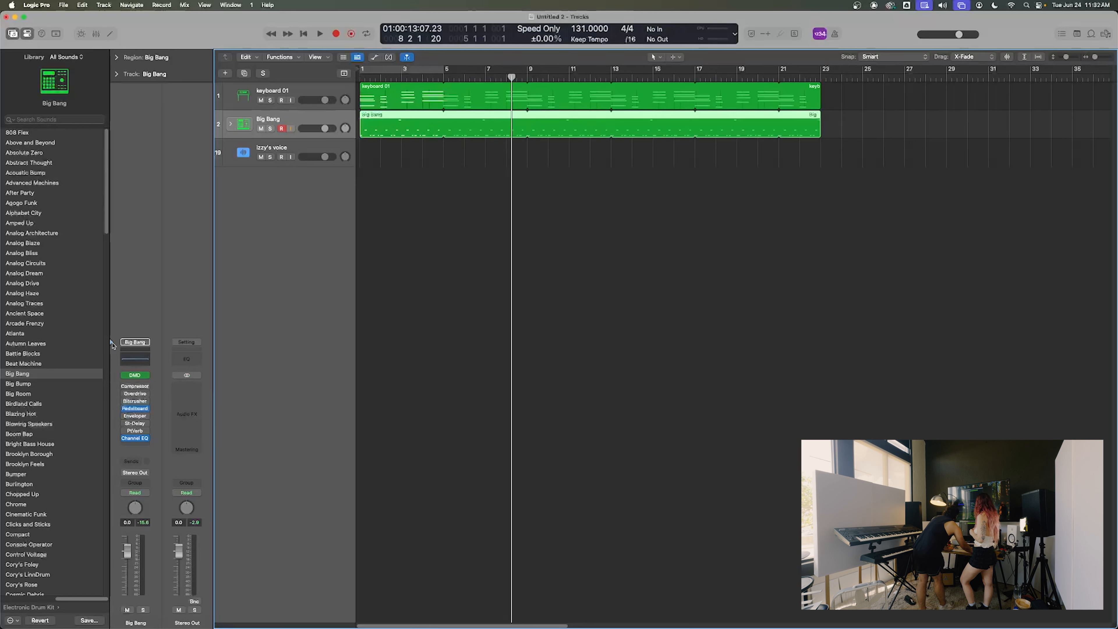
- Switch repeatedly between the keyboard 01 and Big Bang tracks, and return the Library from Electronic Drum Kit to its top-level categories
{"action": "left_click", "coordinate": [325, 89]}
{"action": "left_click", "coordinate": [316, 118]}
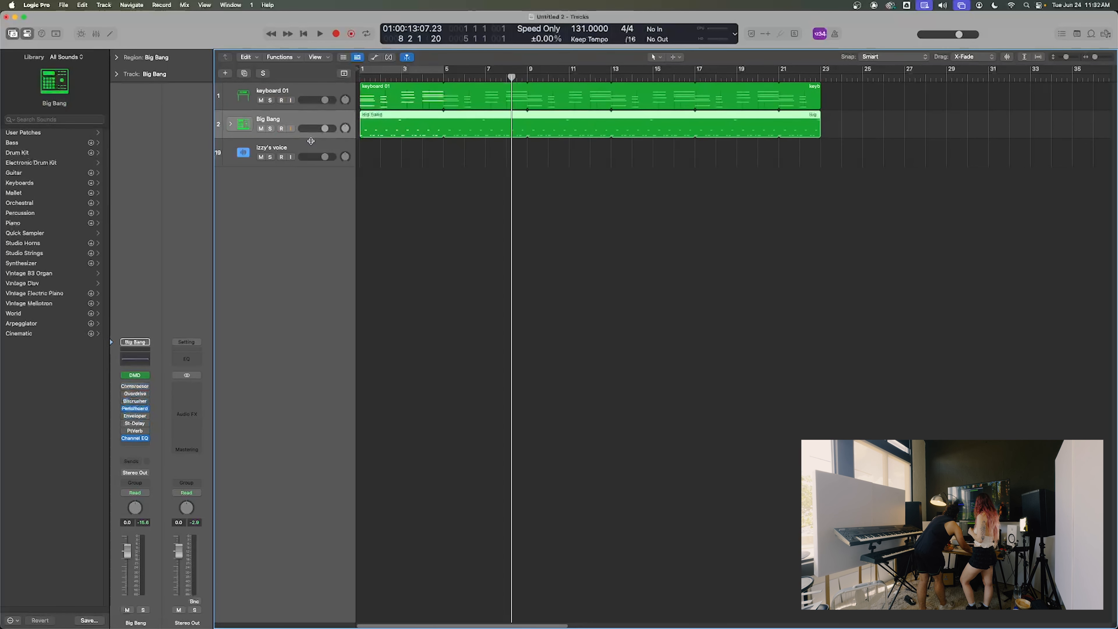
{"action": "left_click", "coordinate": [311, 147]}
{"action": "left_click", "coordinate": [315, 121]}
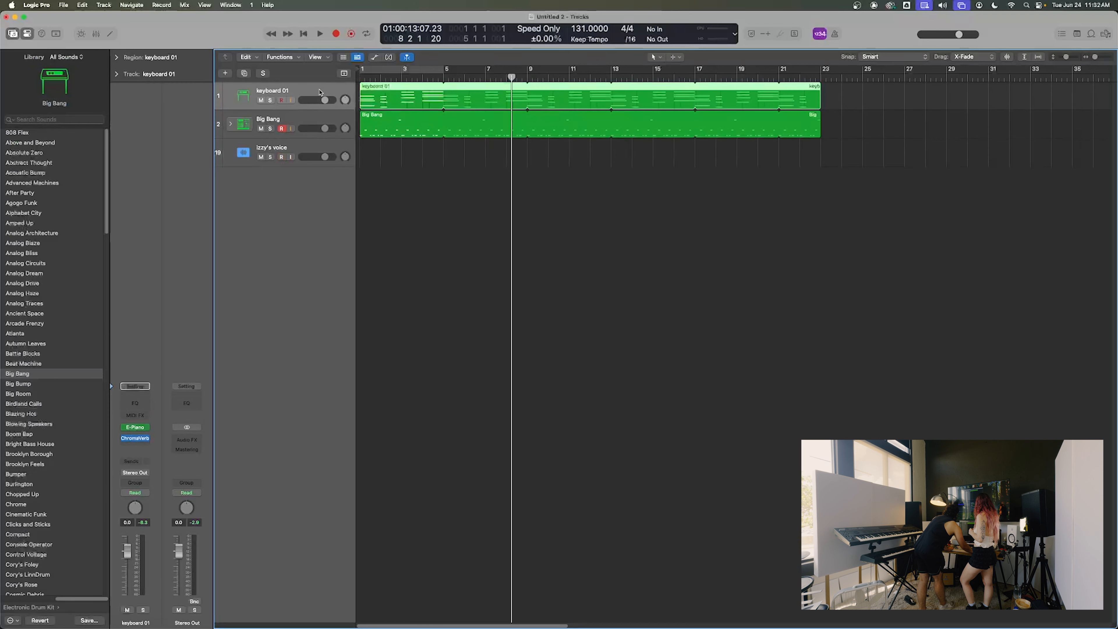
{"action": "left_click", "coordinate": [321, 92]}
{"action": "left_click", "coordinate": [280, 121]}
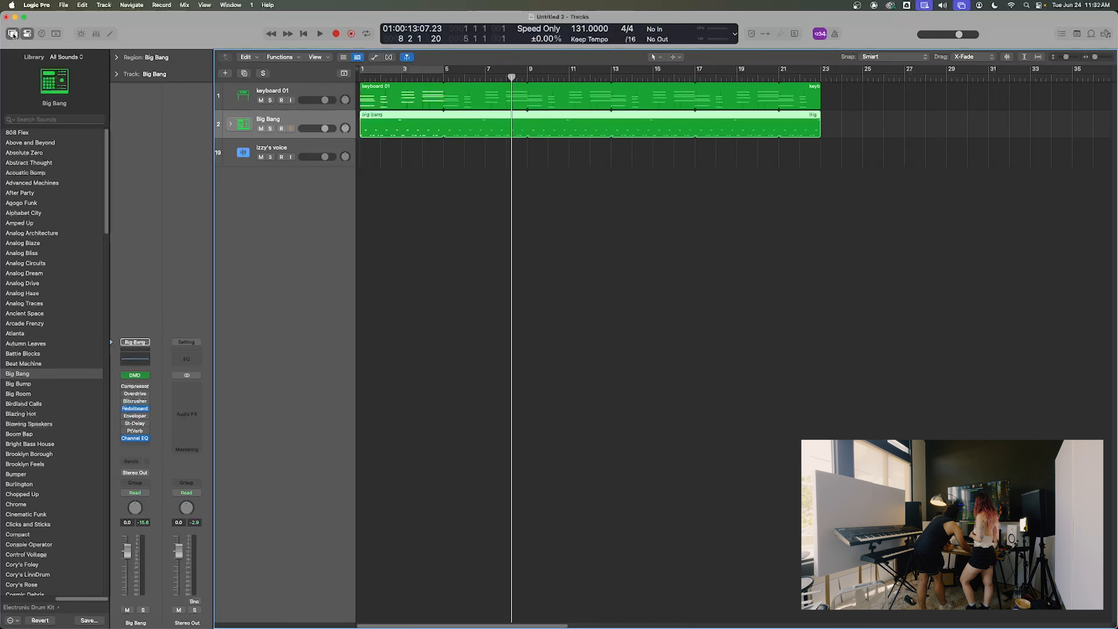
{"action": "left_click", "coordinate": [320, 95]}
{"action": "left_click", "coordinate": [320, 119]}
{"action": "left_click", "coordinate": [311, 106]}
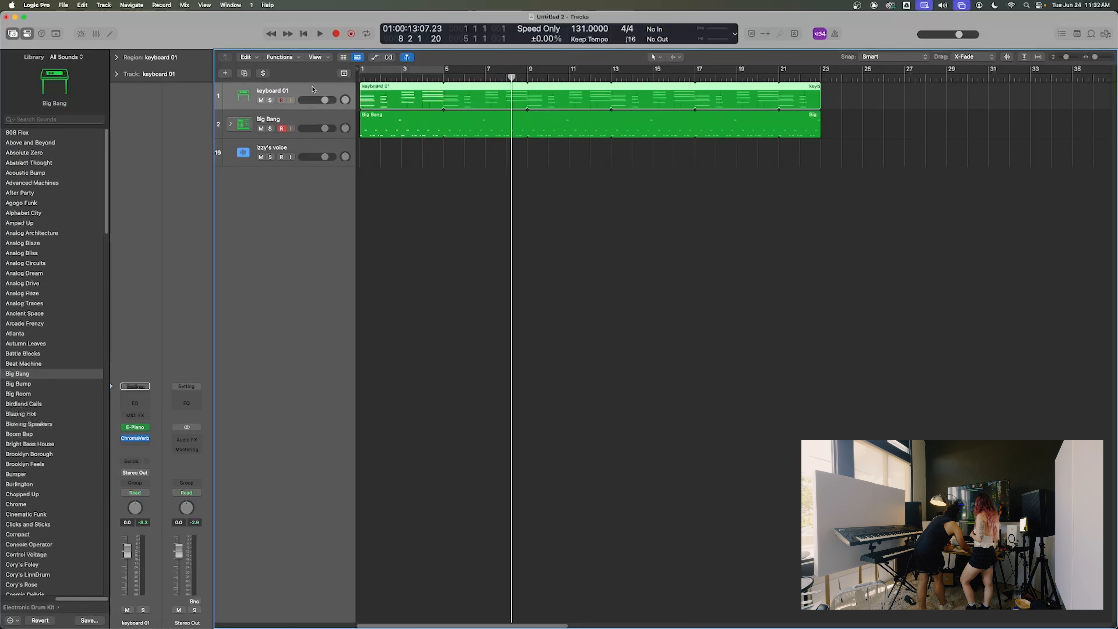
{"action": "left_click", "coordinate": [310, 114]}
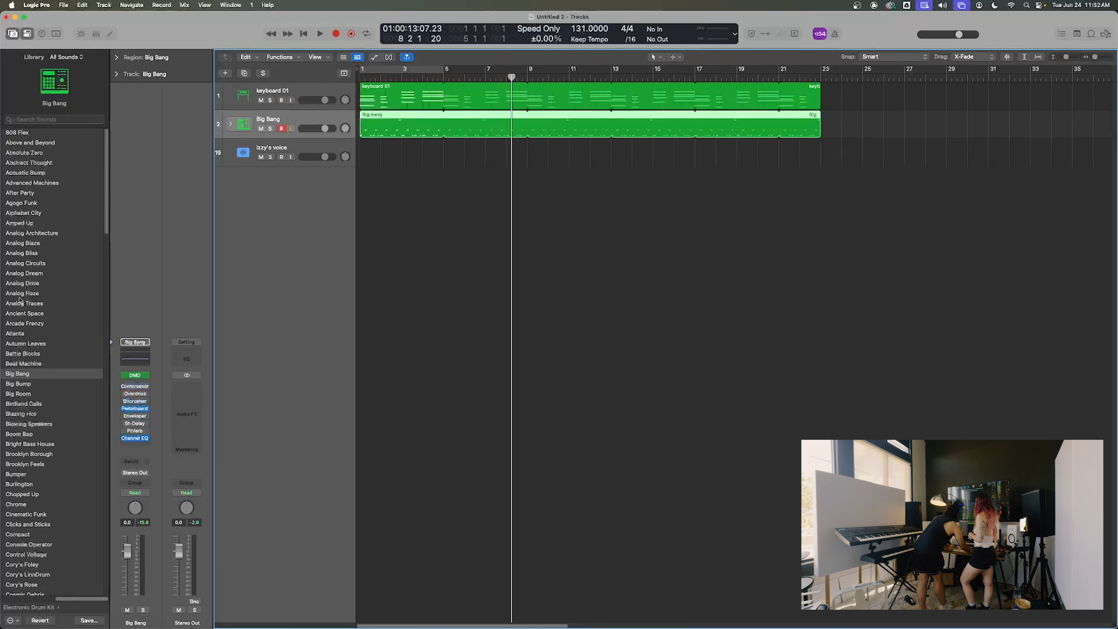
{"action": "left_click", "coordinate": [42, 608]}
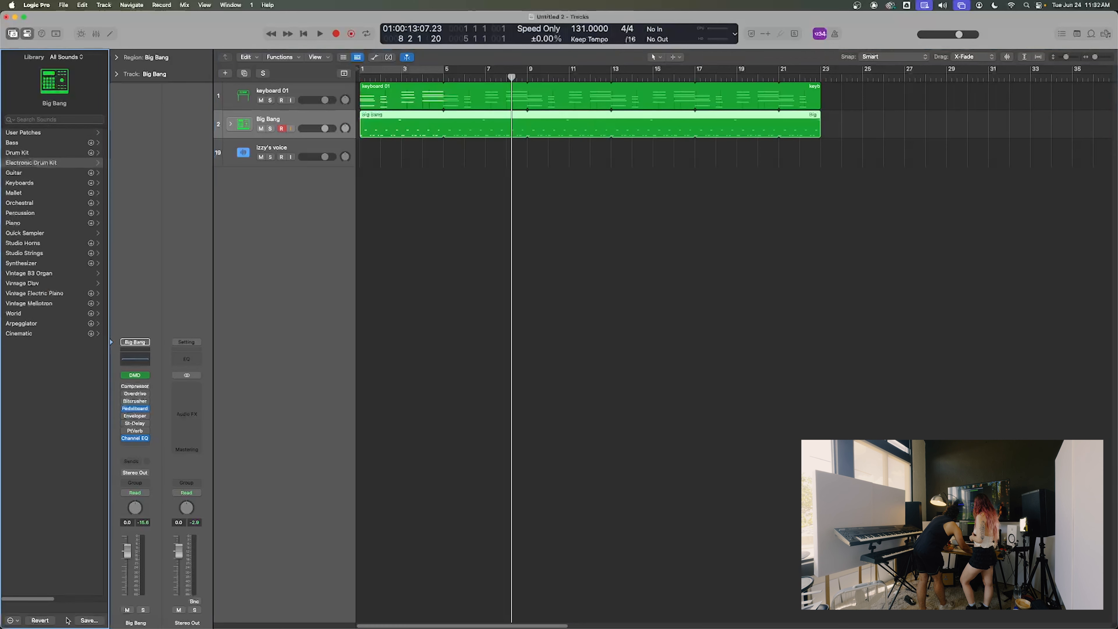
{"action": "mouse_move", "coordinate": [35, 599]}
{"action": "left_mouse_down"}
{"action": "mouse_move", "coordinate": [81, 597]}
{"action": "mouse_move", "coordinate": [33, 596]}
{"action": "left_mouse_up"}
- Solo the keyboard 01 track, play it from the start and return the playhead to bar 1
{"action": "left_click", "coordinate": [296, 90]}
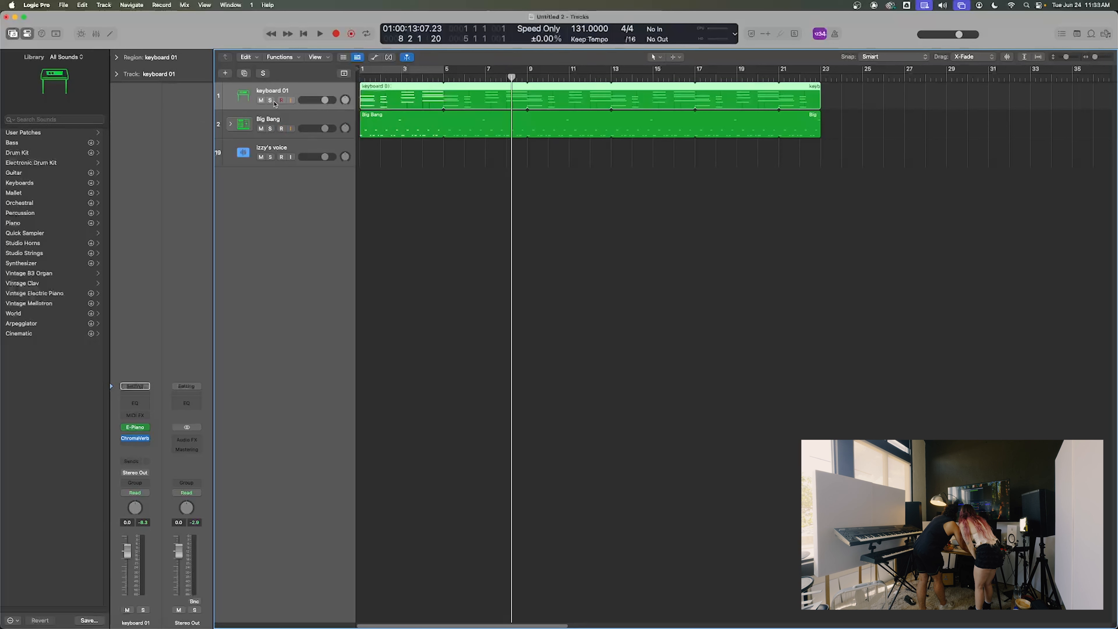
{"action": "key", "text": "s"}
{"action": "key", "text": "Return"}
{"action": "left_click", "coordinate": [321, 33]}
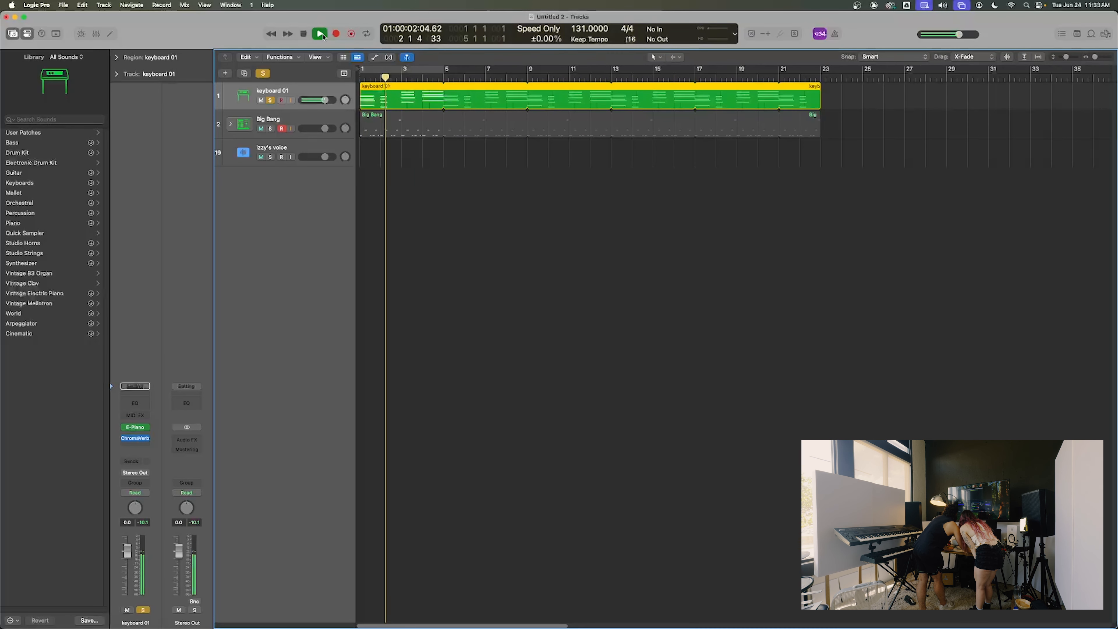
{"action": "key", "text": "Return"}
{"action": "key", "text": "space"}
{"action": "key", "text": "Return"}
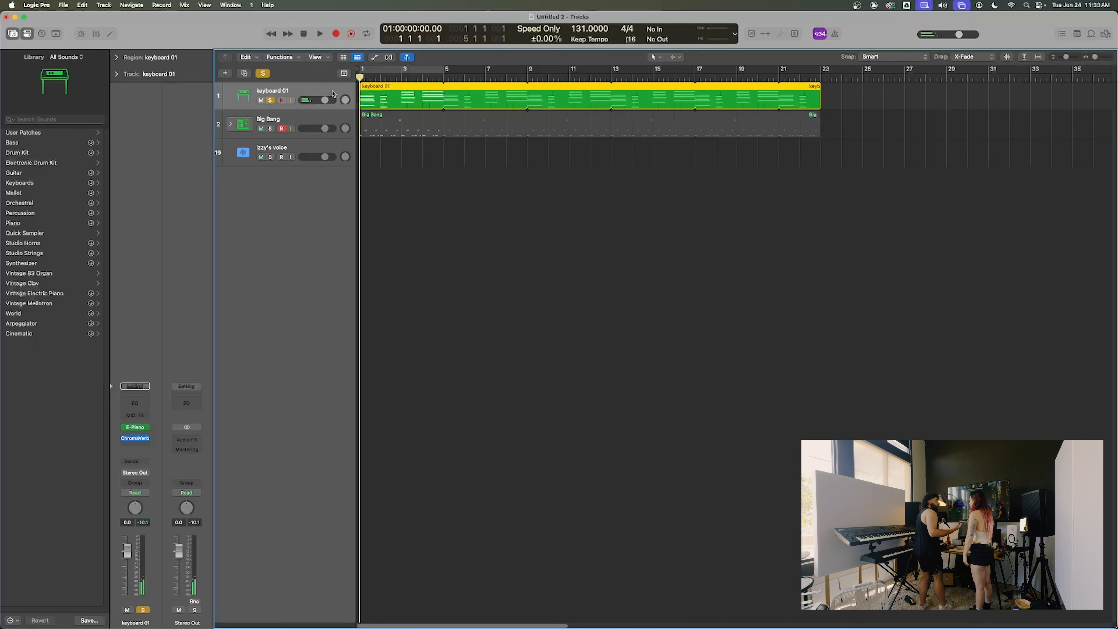
- Choose the Cheap Organ patch from the Library's Keyboards category for the keyboard 01 track
{"action": "left_click", "coordinate": [442, 230]}
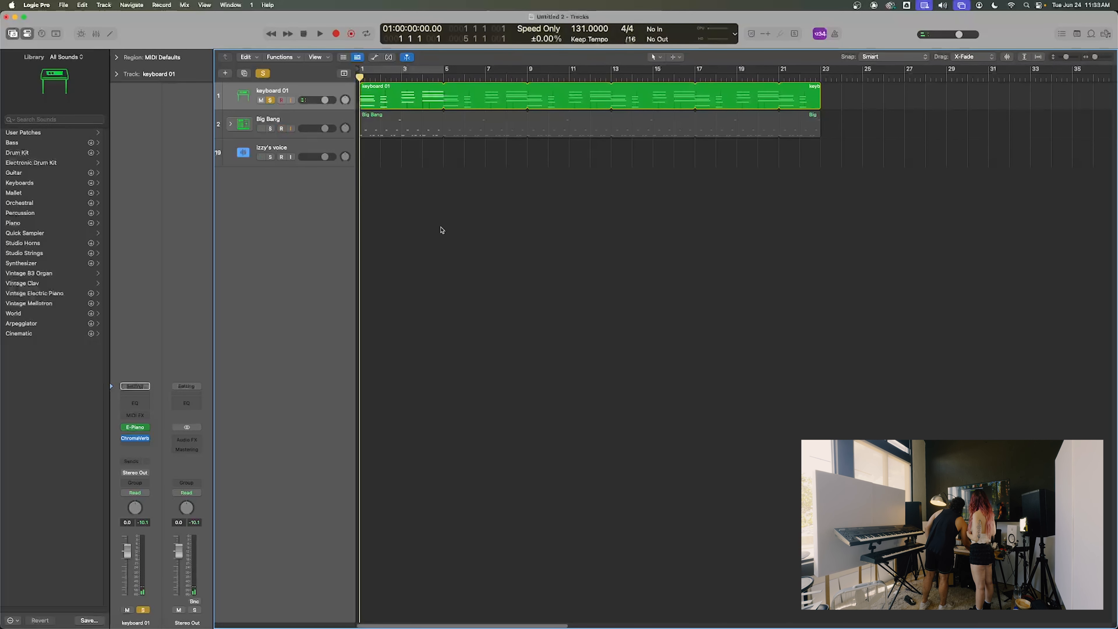
{"action": "left_click", "coordinate": [268, 94]}
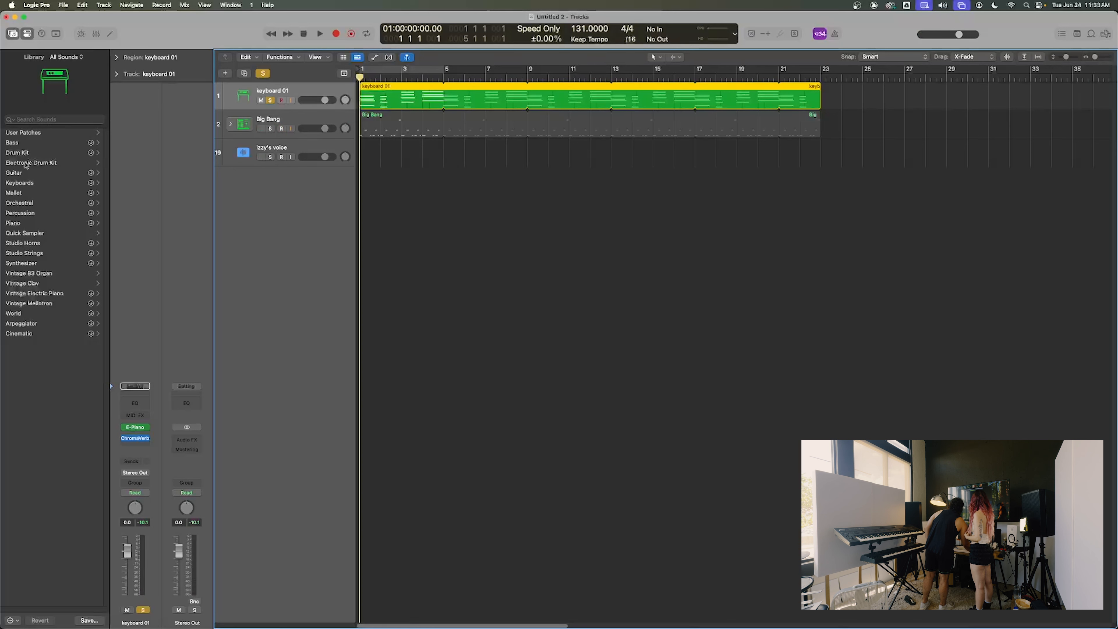
{"action": "left_click", "coordinate": [30, 184]}
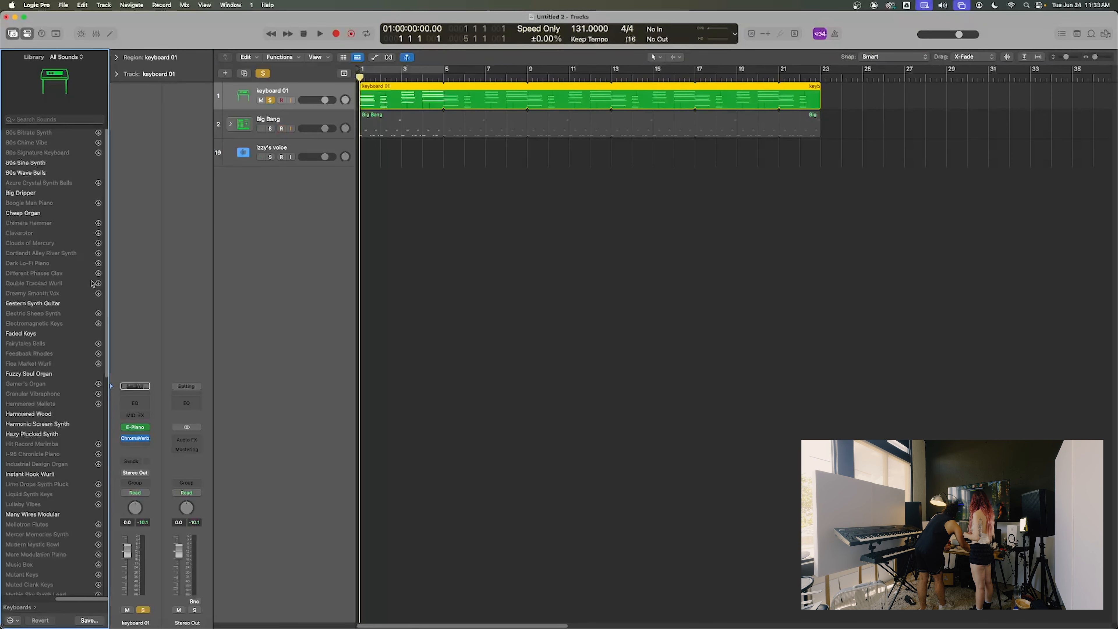
{"action": "left_click", "coordinate": [47, 214]}
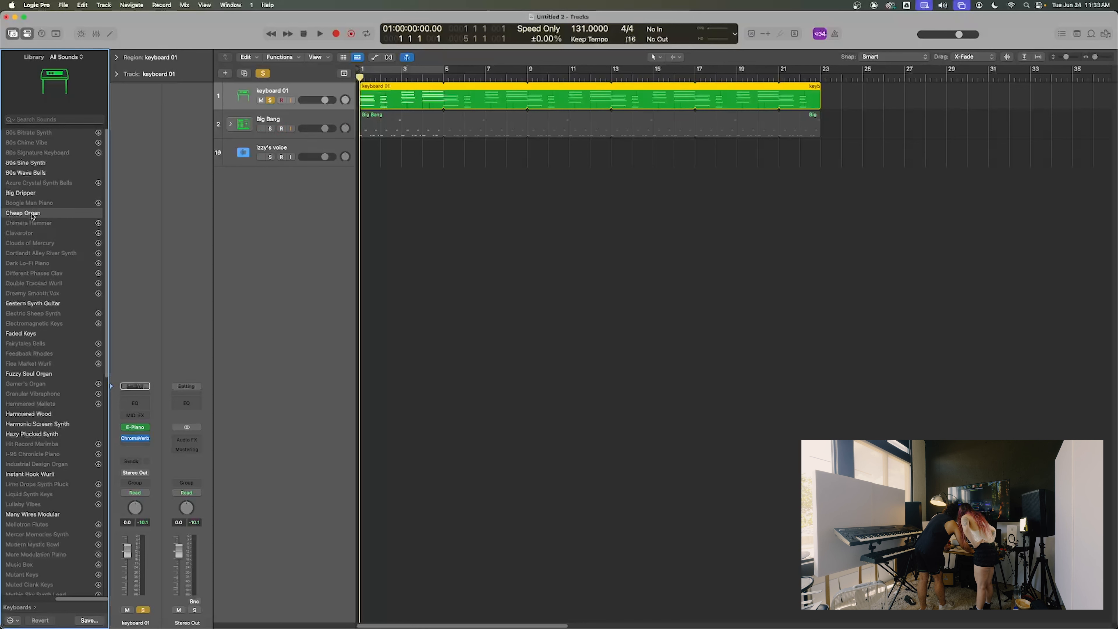
- Play the Cheap Organ chords from the start, add the Big Bang track to the solo, clear all solos and return to bar 1
{"action": "left_click", "coordinate": [320, 34]}
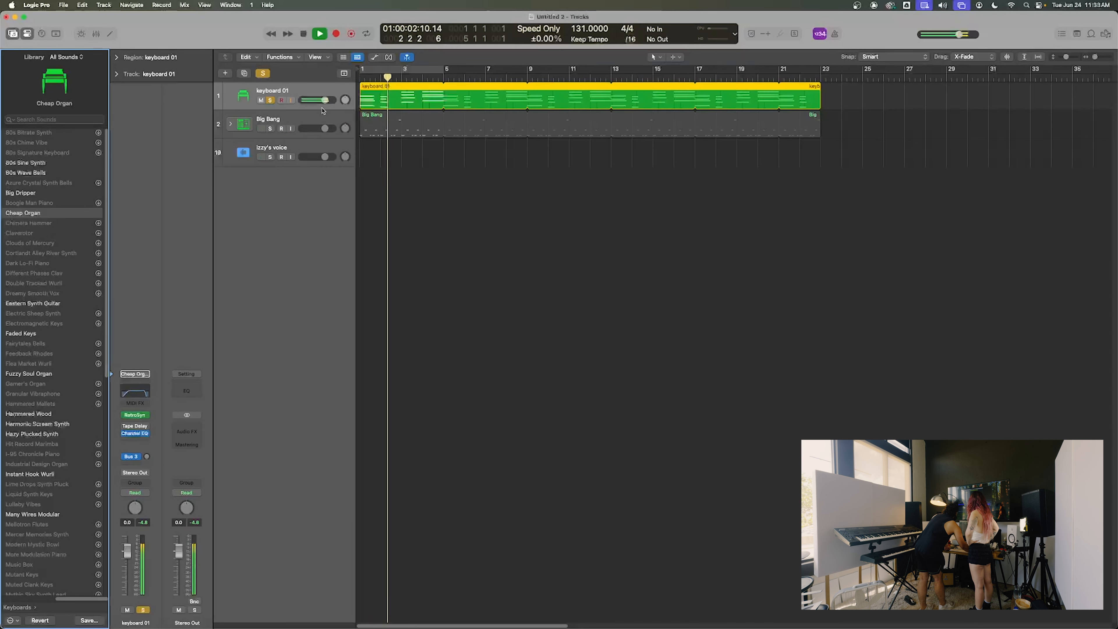
{"action": "left_click", "coordinate": [271, 129]}
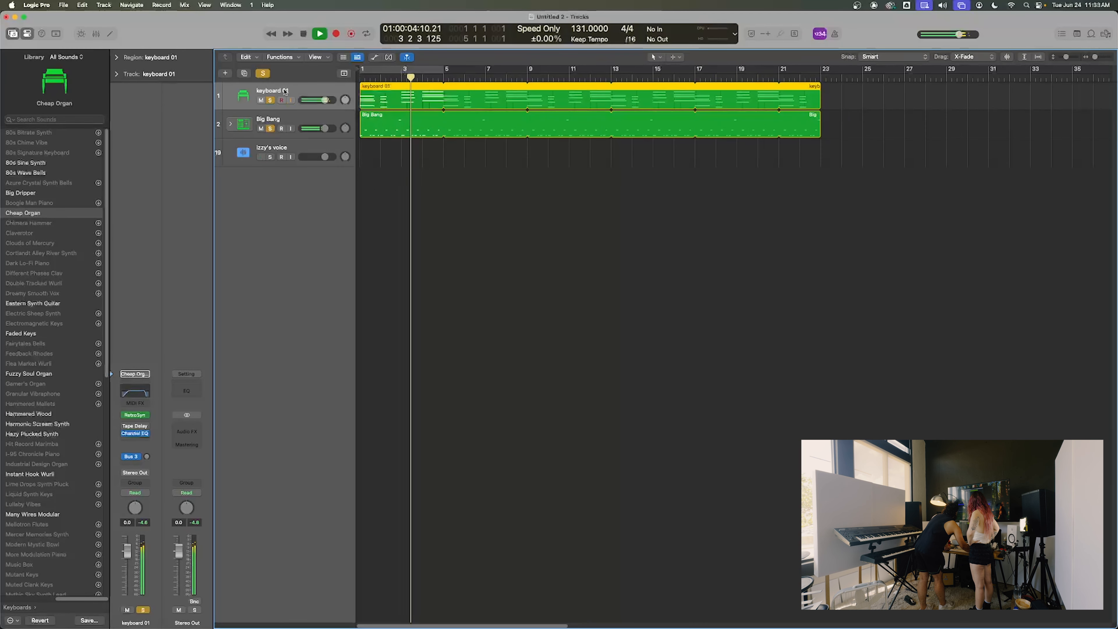
{"action": "left_click", "coordinate": [263, 74]}
{"action": "left_click", "coordinate": [306, 33]}
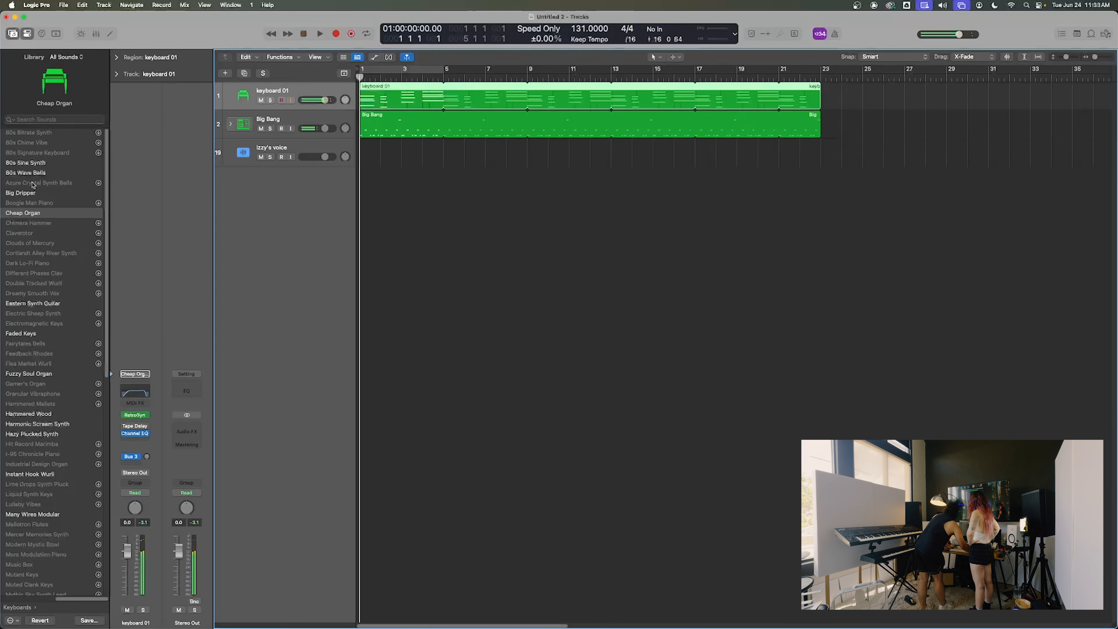
- Choose the 80s Wave Bells patch for the keyboard 01 track and audition it with the drums from bar 1
{"action": "left_click", "coordinate": [49, 173]}
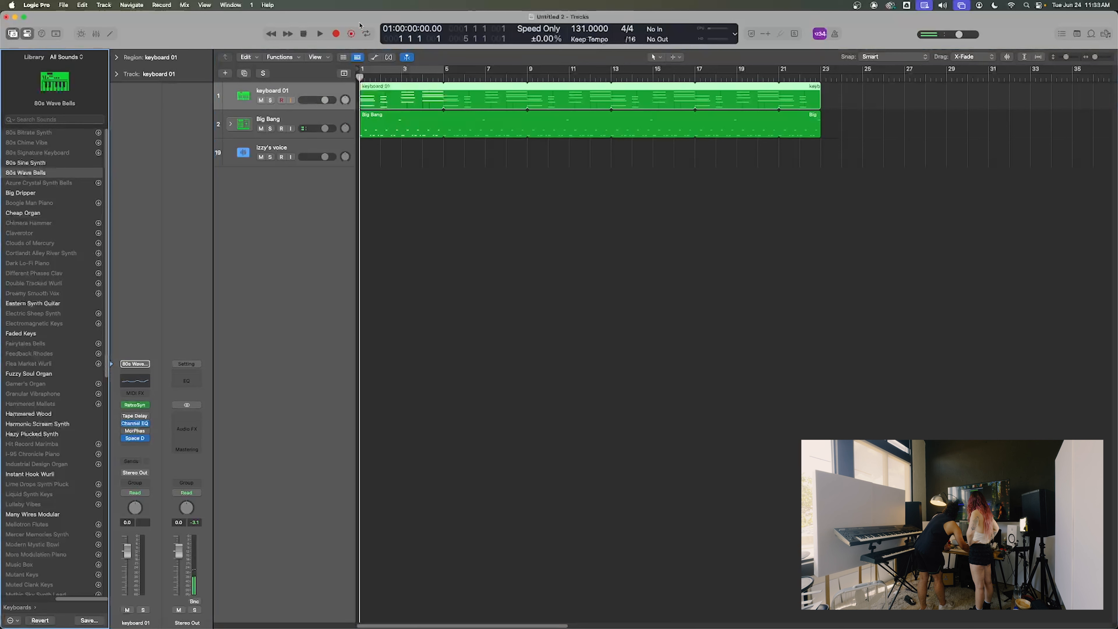
{"action": "left_click", "coordinate": [319, 34]}
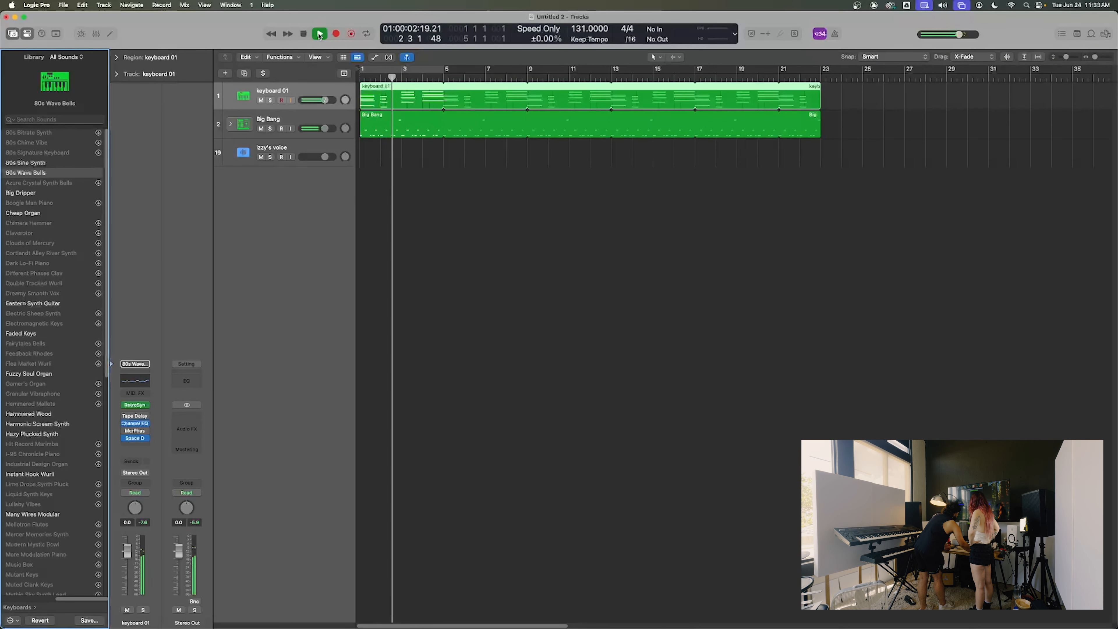
{"action": "left_click", "coordinate": [304, 34]}
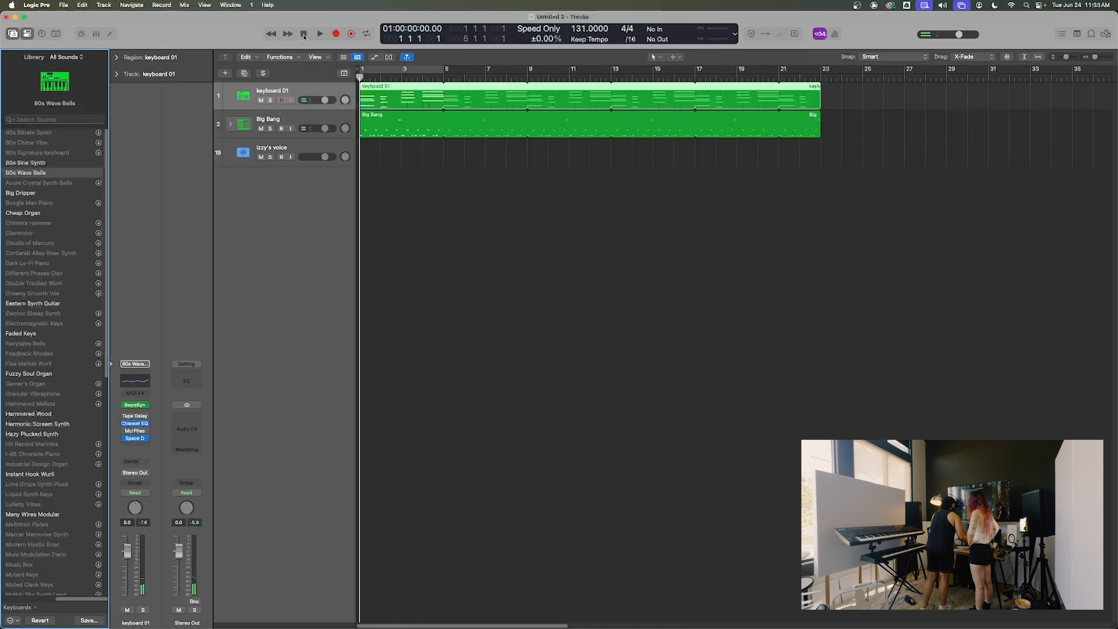
- Lower the keyboard 01 track's volume to -5.0 dB and recentre its pan during playback, and return the playhead to bar 1
{"action": "left_click_drag", "start_coordinate": [325, 100], "coordinate": [348, 90]}
{"action": "left_click", "coordinate": [320, 34]}
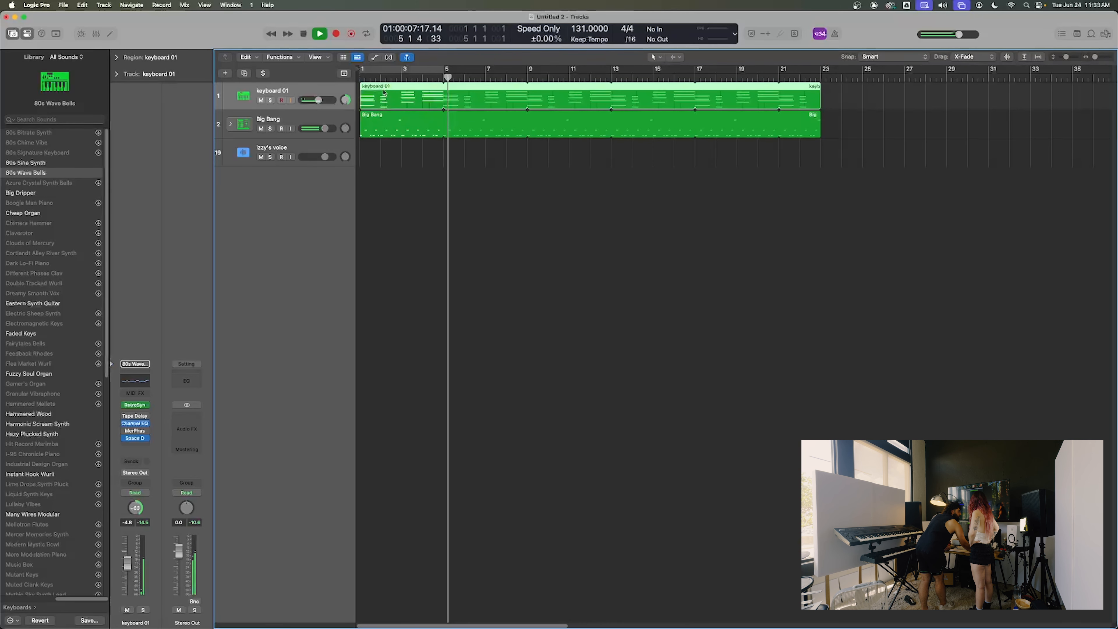
{"action": "left_click", "coordinate": [348, 102], "text": "alt"}
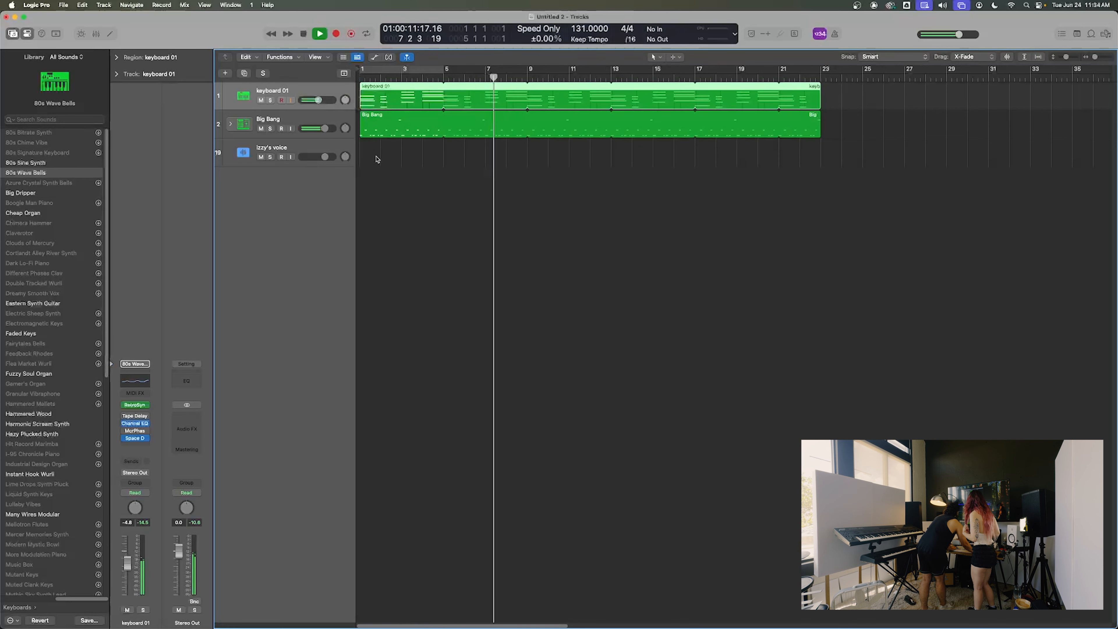
{"action": "left_click_drag", "start_coordinate": [318, 100], "coordinate": [318, 102]}
{"action": "key", "text": "space"}
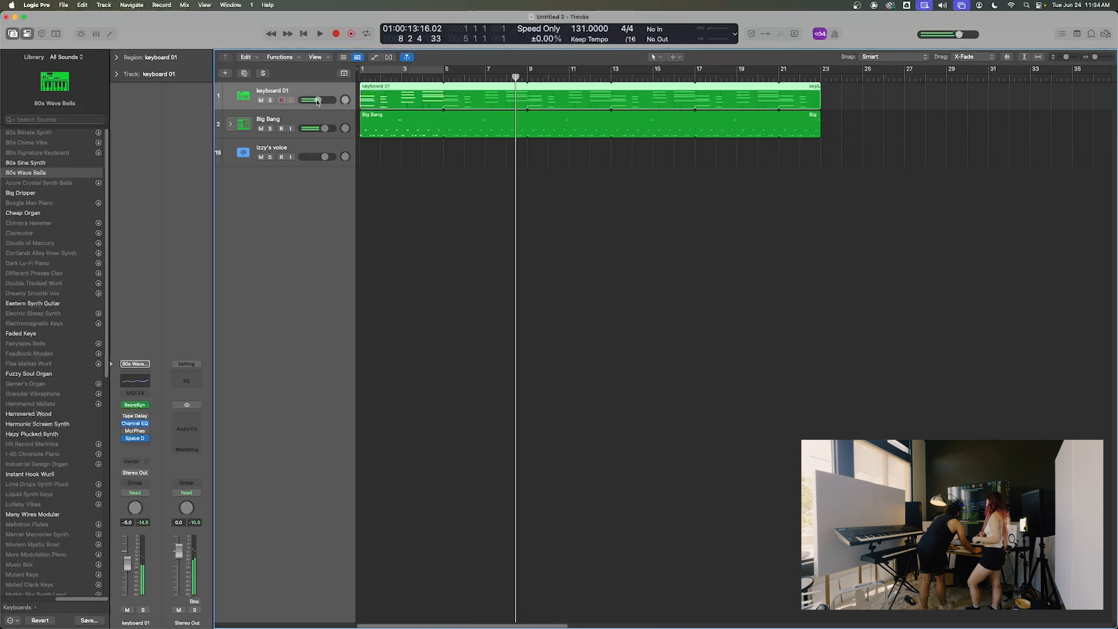
{"action": "left_click", "coordinate": [387, 78]}
{"action": "key", "text": "Return"}
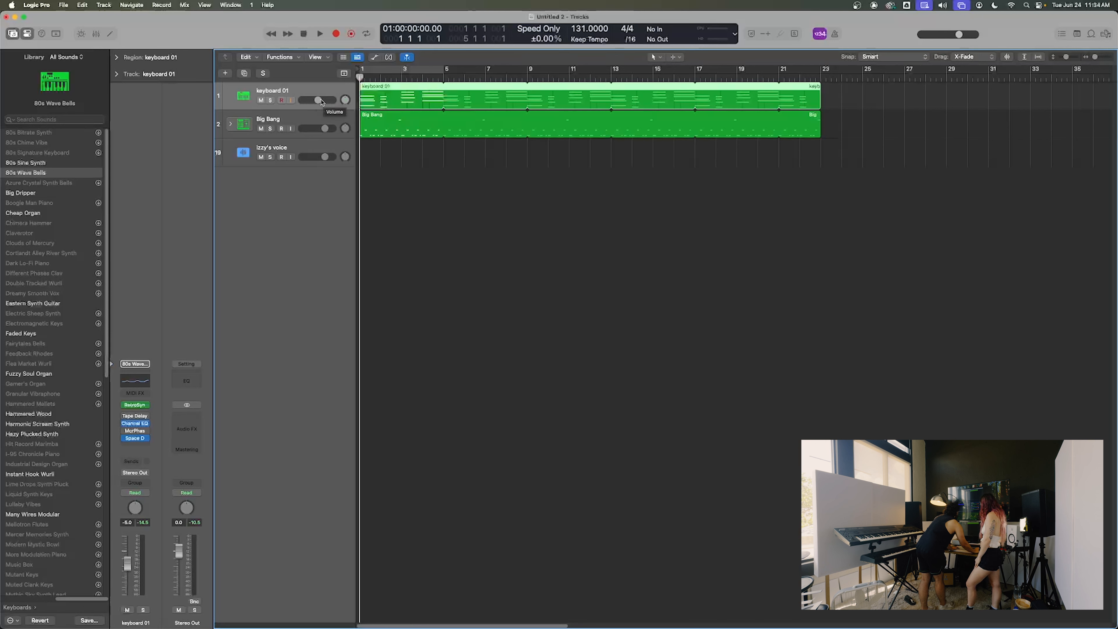
- Set the keyboard 01 track's volume to -9.4 dB and play the first bars to check the balance with the drums
{"action": "left_click_drag", "start_coordinate": [322, 103], "coordinate": [319, 106]}
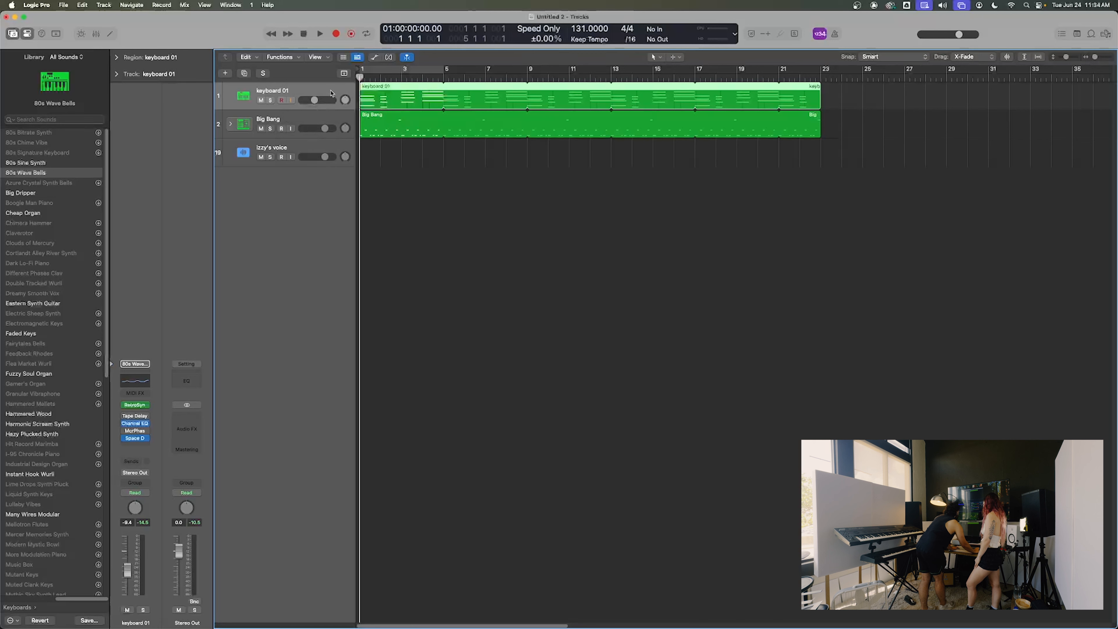
{"action": "left_click_drag", "start_coordinate": [386, 74], "coordinate": [331, 77]}
{"action": "key", "text": "space"}
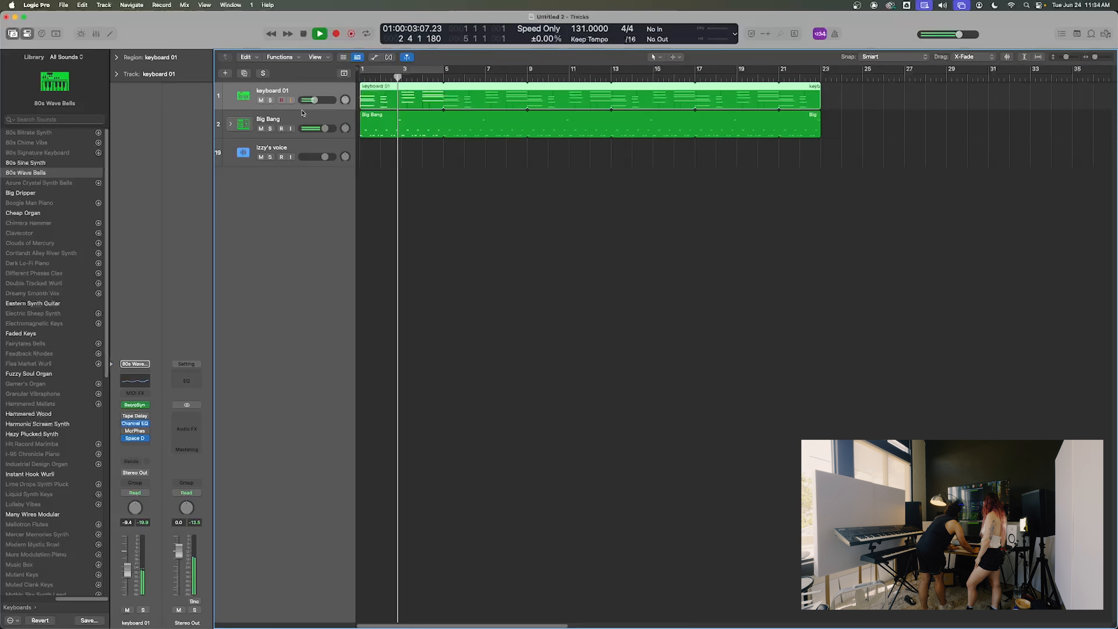
{"action": "key", "text": "space"}
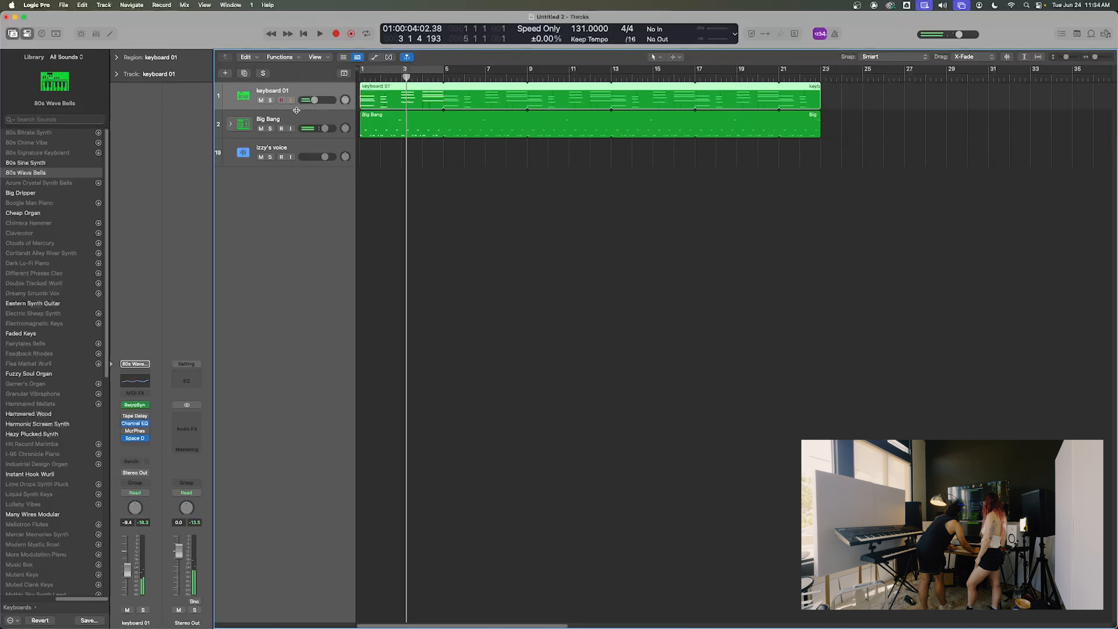
- Create one MIDI software instrument track with an empty channel strip below the Big Bang track
{"action": "left_click", "coordinate": [287, 117]}
{"action": "left_click", "coordinate": [289, 91]}
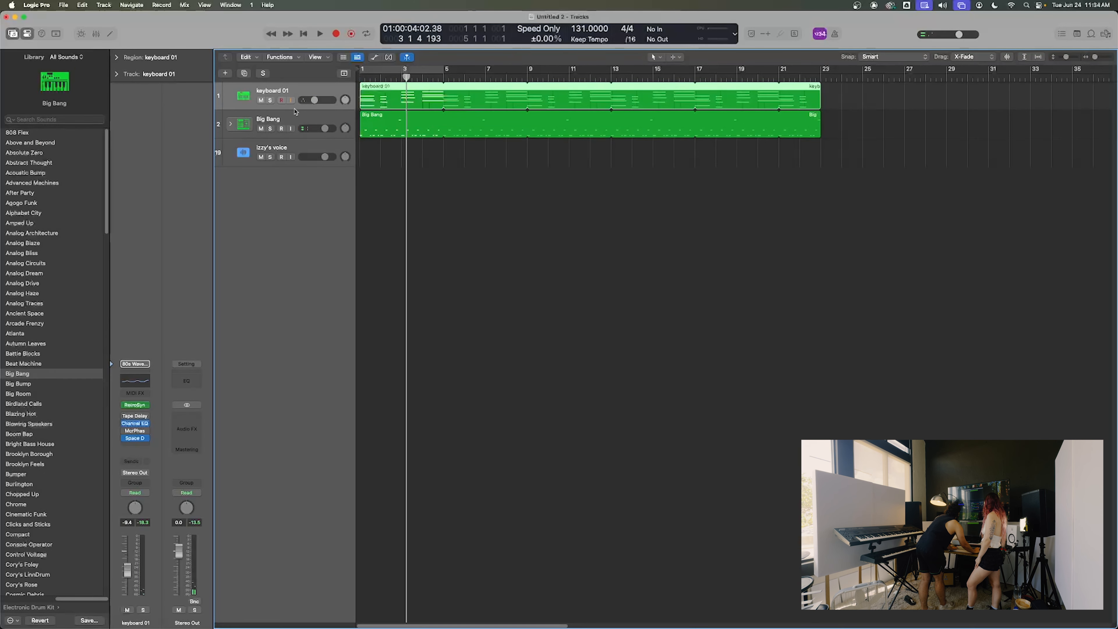
{"action": "left_click", "coordinate": [287, 118]}
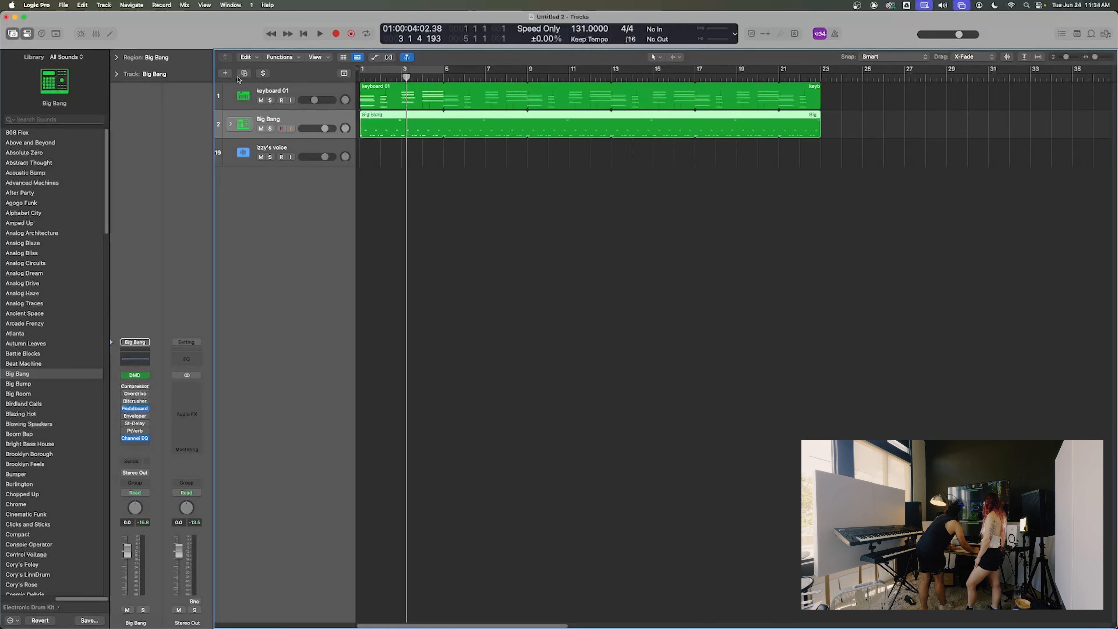
{"action": "left_click", "coordinate": [226, 74]}
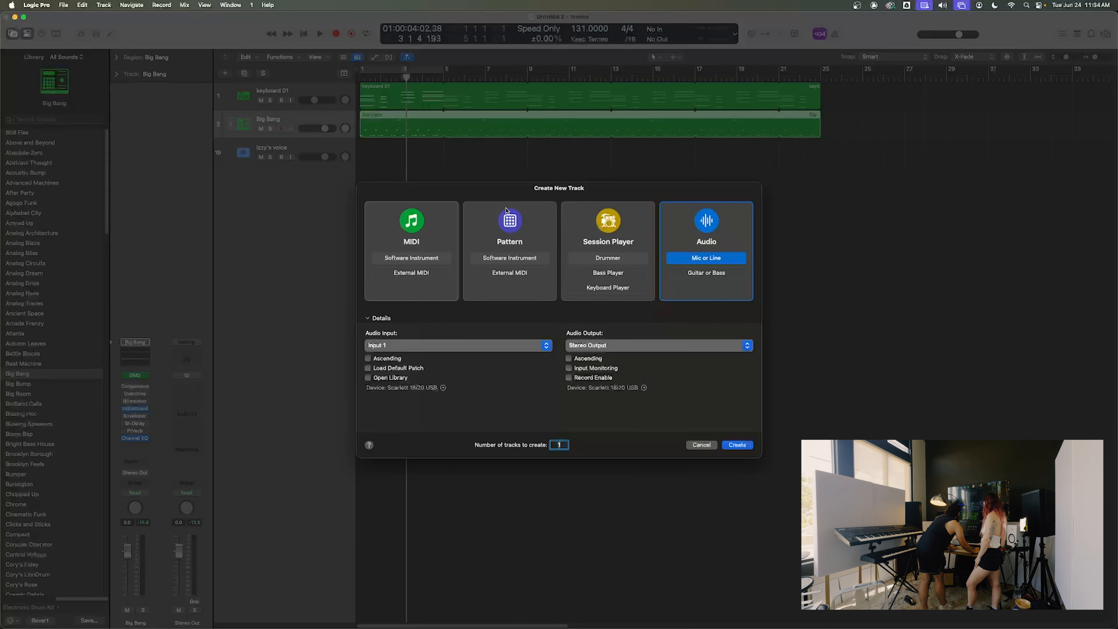
{"action": "left_click", "coordinate": [427, 260]}
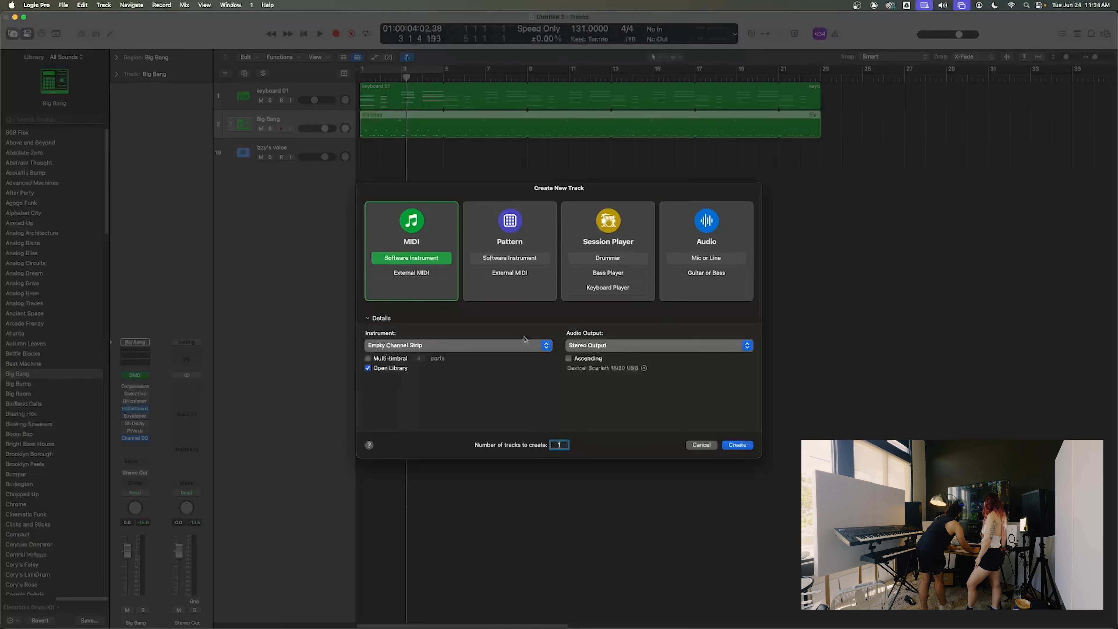
{"action": "left_click", "coordinate": [738, 445]}
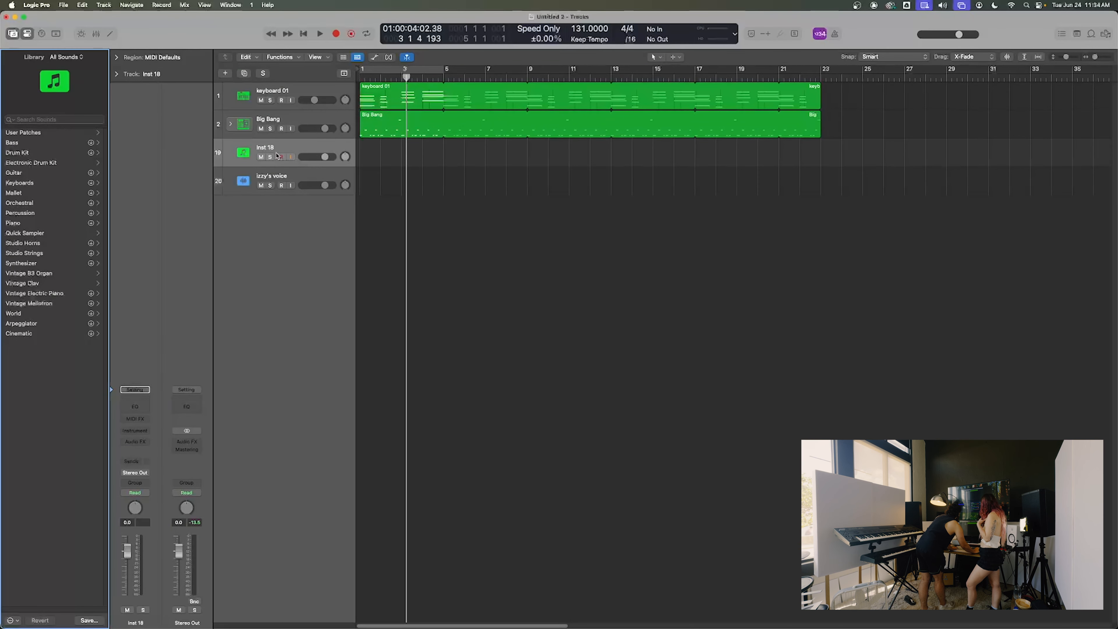
- Rename the new instrument track Keyboard 02 and move it between the keyboard 01 and Big Bang tracks
{"action": "left_click", "coordinate": [316, 117]}
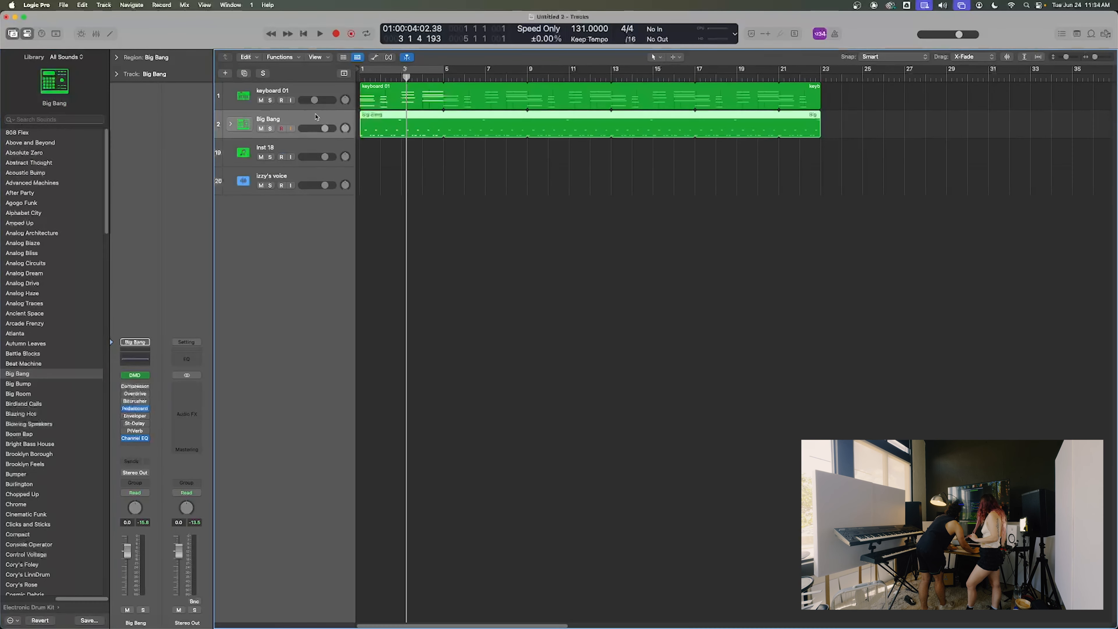
{"action": "left_click", "coordinate": [299, 97]}
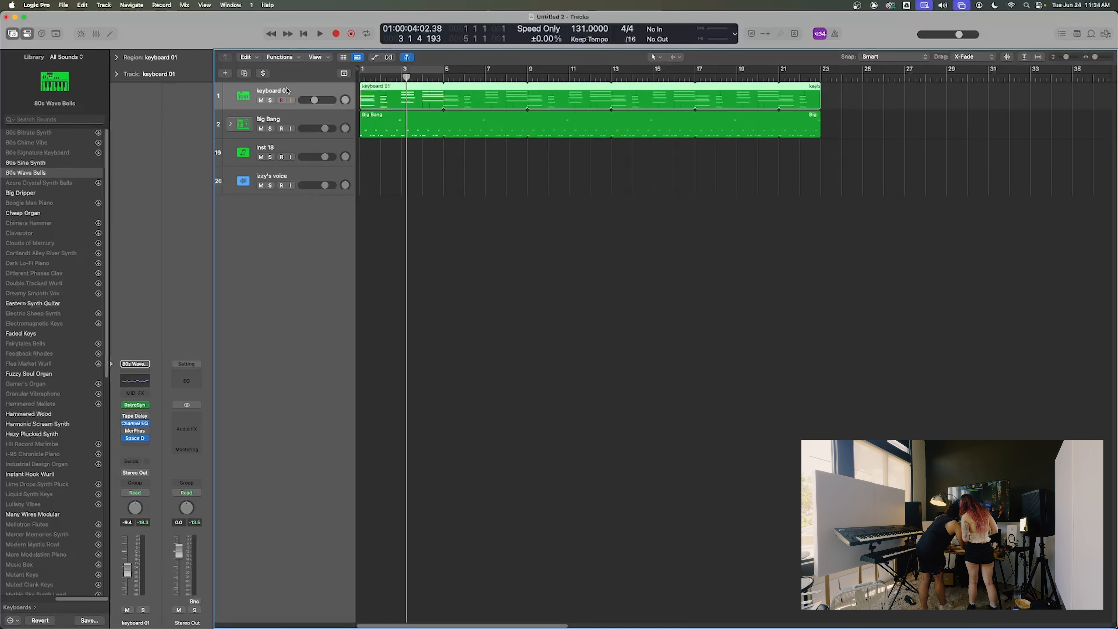
{"action": "mouse_move", "coordinate": [308, 152]}
{"action": "left_mouse_down"}
{"action": "mouse_move", "coordinate": [308, 135]}
{"action": "mouse_move", "coordinate": [308, 169]}
{"action": "left_mouse_up"}
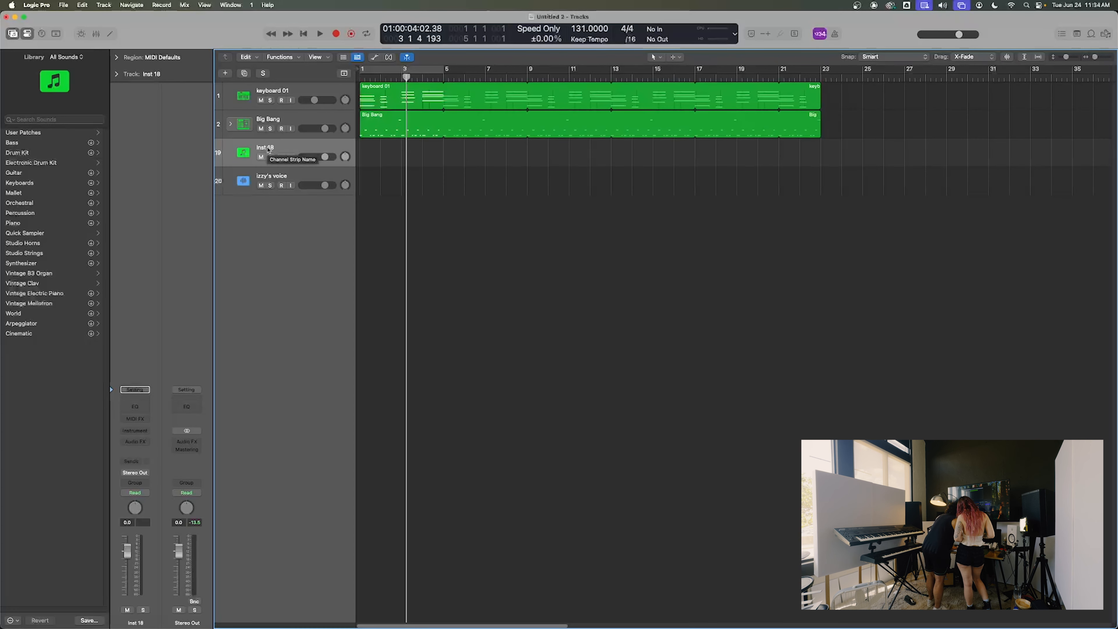
{"action": "double_click", "coordinate": [267, 148]}
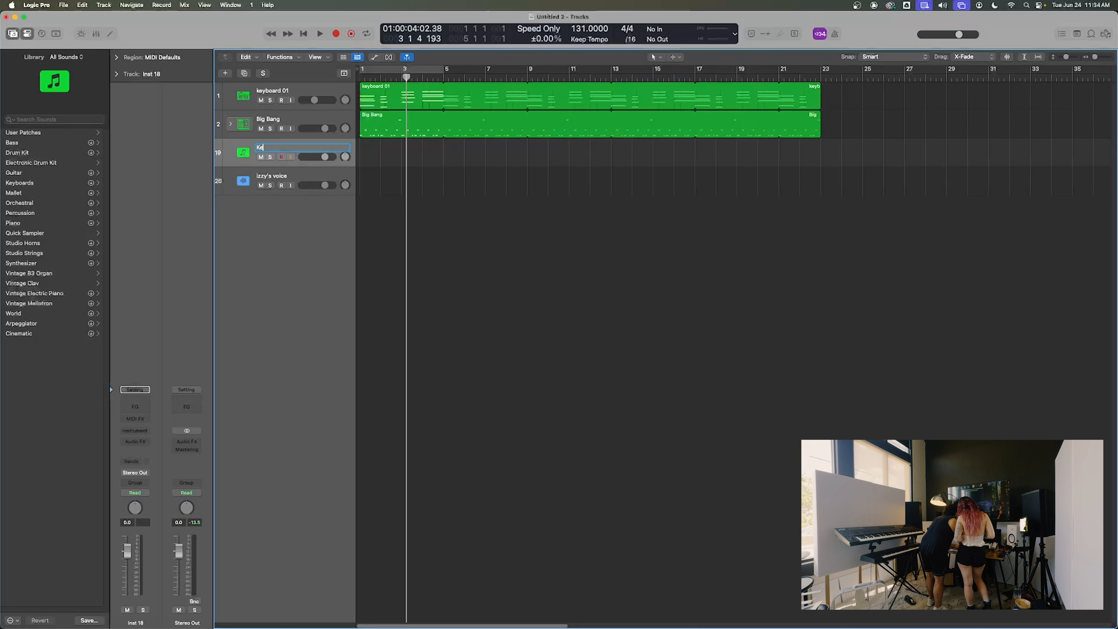
{"action": "key", "text": "Return"}
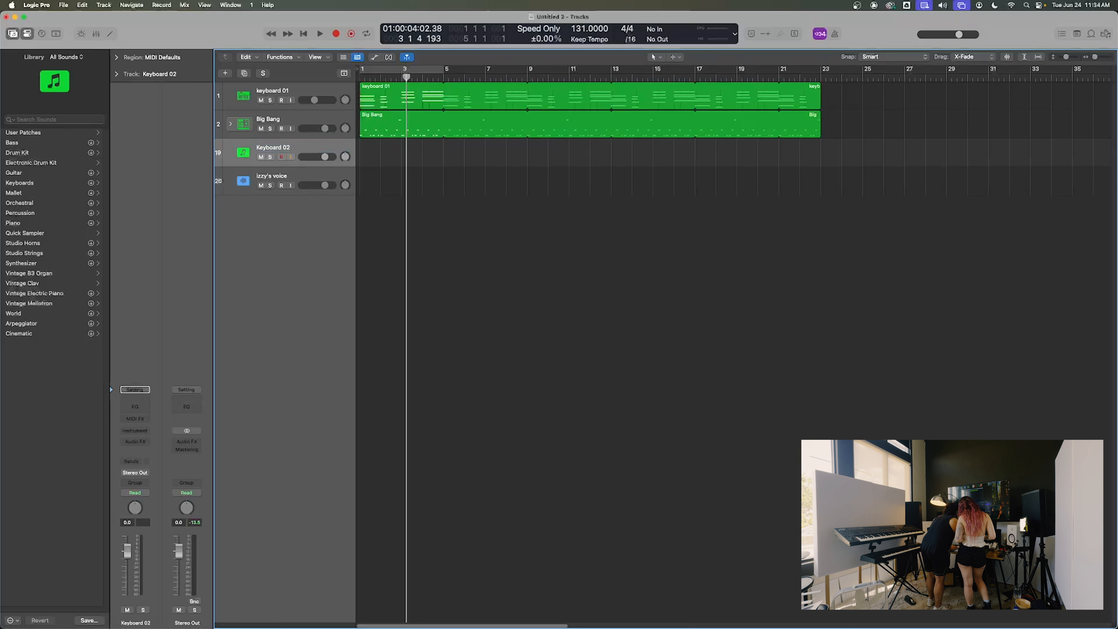
{"action": "left_click_drag", "start_coordinate": [273, 161], "coordinate": [289, 117]}
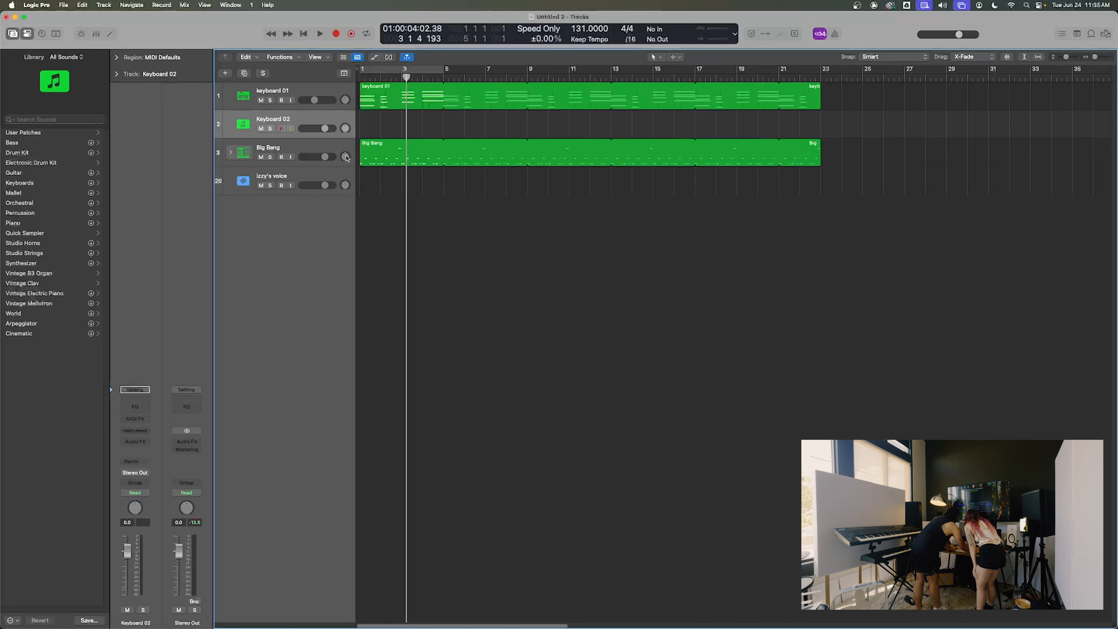
- Delete the empty Keyboard 02 track
{"action": "left_click", "coordinate": [313, 91]}
{"action": "left_click", "coordinate": [319, 116]}
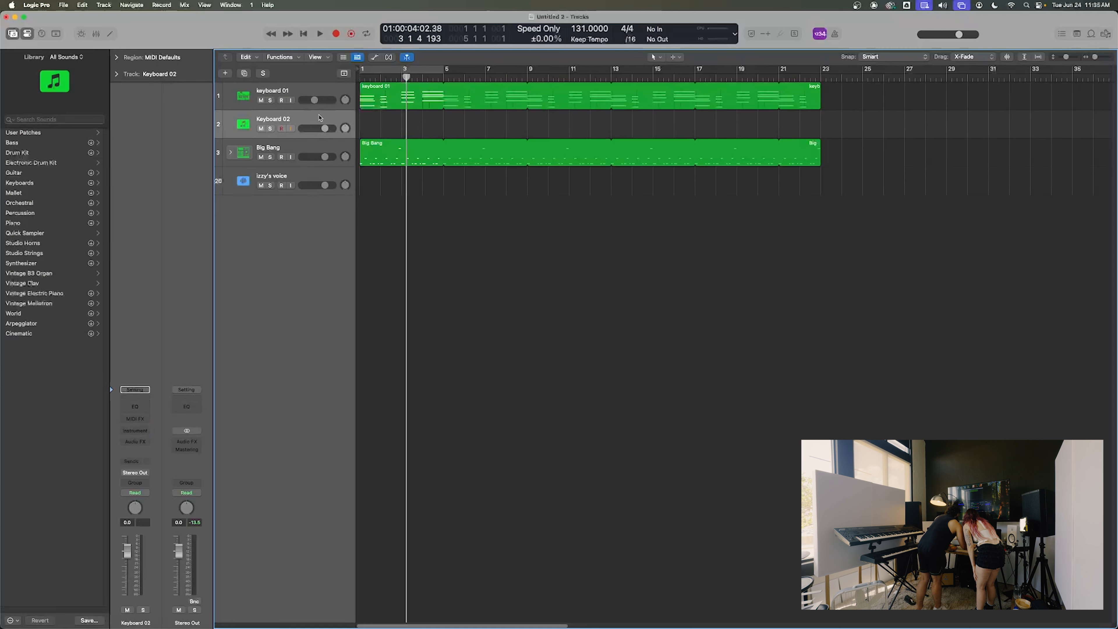
{"action": "key", "text": "super+BackSpace"}
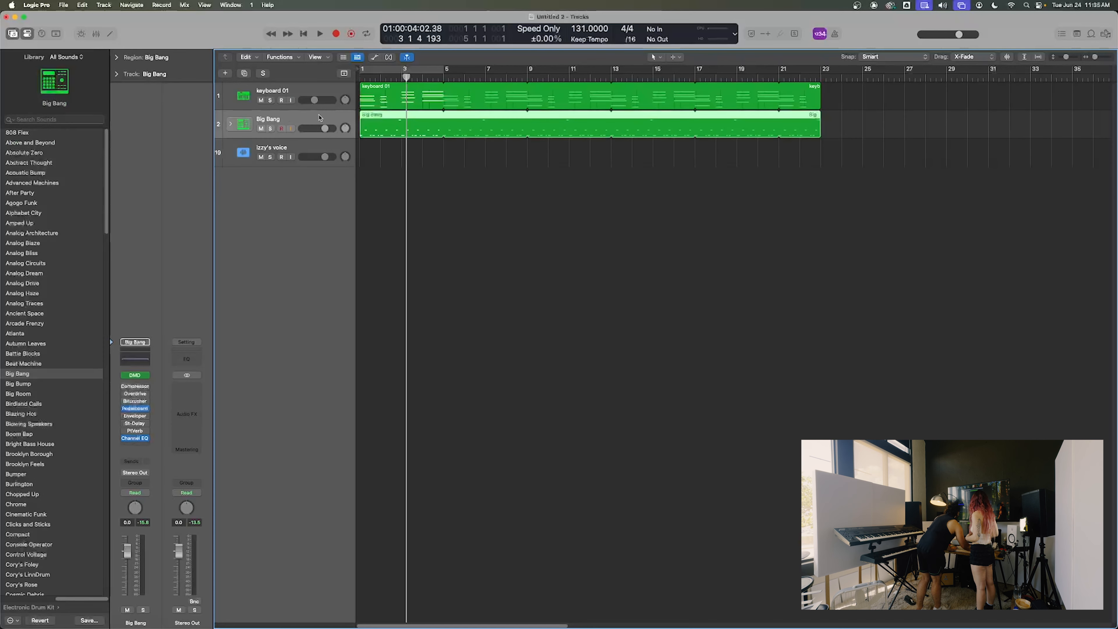
- Add a new track with duplicate settings of keyboard 01 and return the playhead to bar 1
{"action": "left_click", "coordinate": [377, 93]}
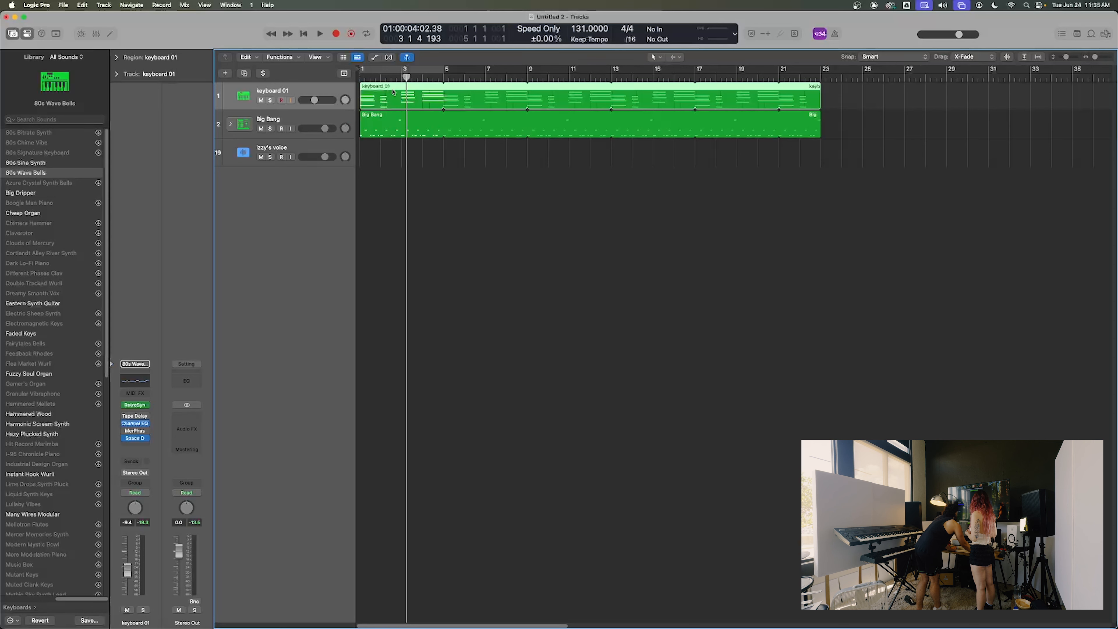
{"action": "left_click", "coordinate": [245, 75]}
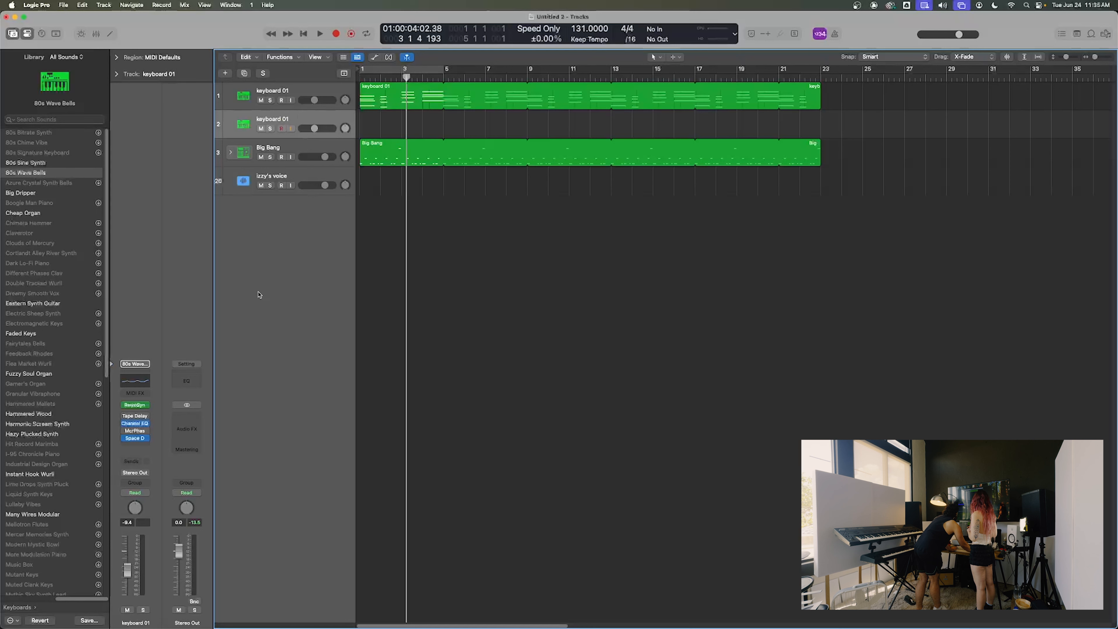
{"action": "left_click", "coordinate": [359, 74]}
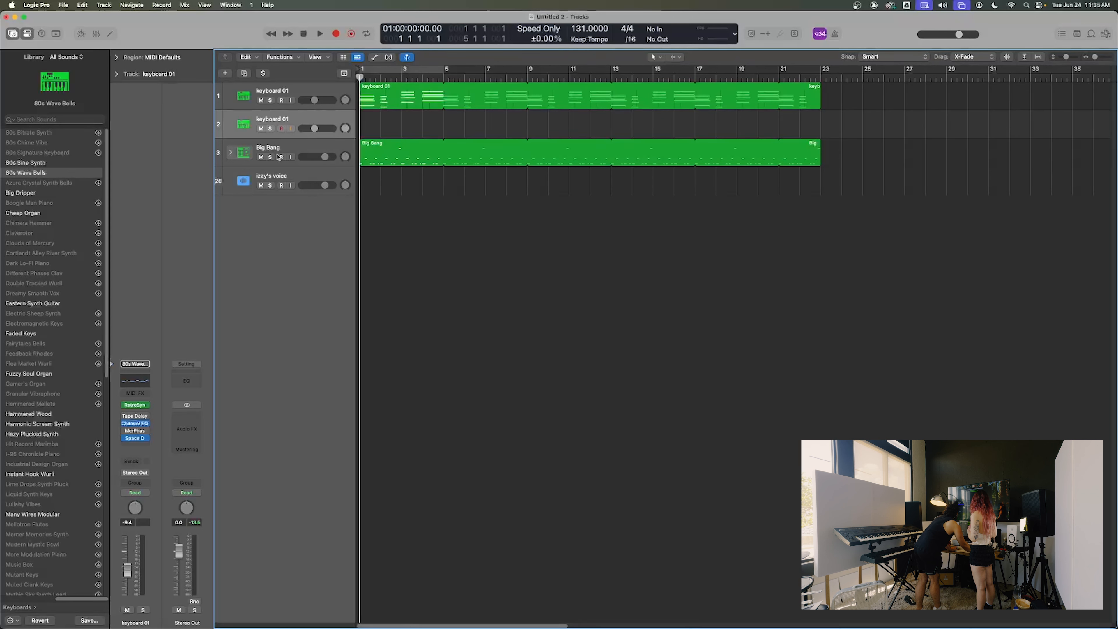
- Switch the Big Bang track's mute on and off, and solo both keyboard 01 tracks
{"action": "left_click", "coordinate": [261, 157]}
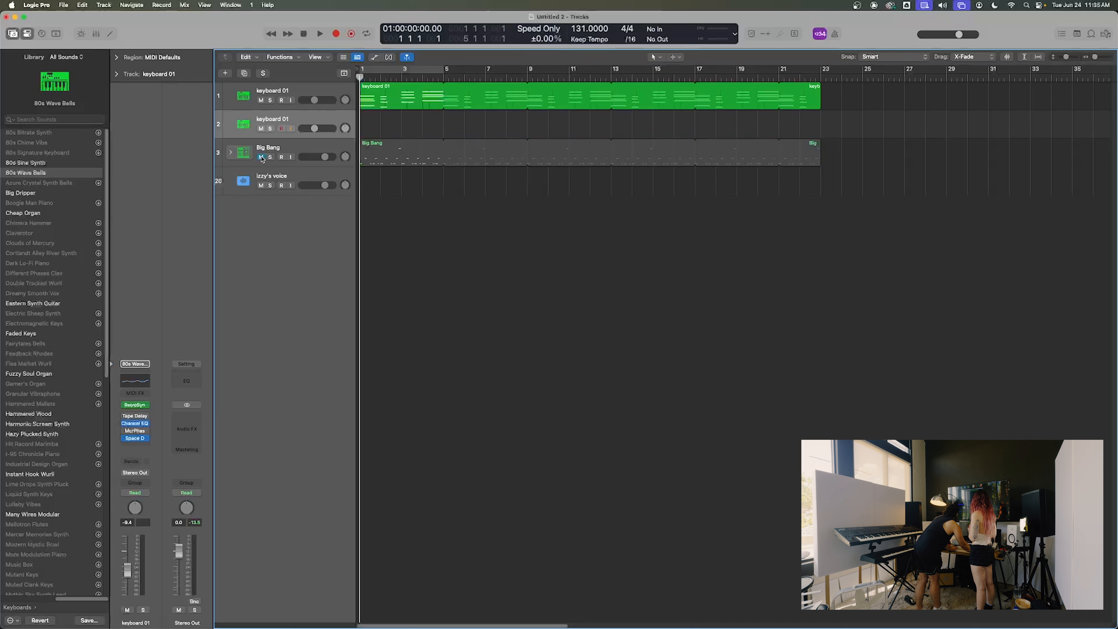
{"action": "left_click", "coordinate": [261, 157]}
{"action": "left_click", "coordinate": [271, 129]}
{"action": "left_click", "coordinate": [270, 100]}
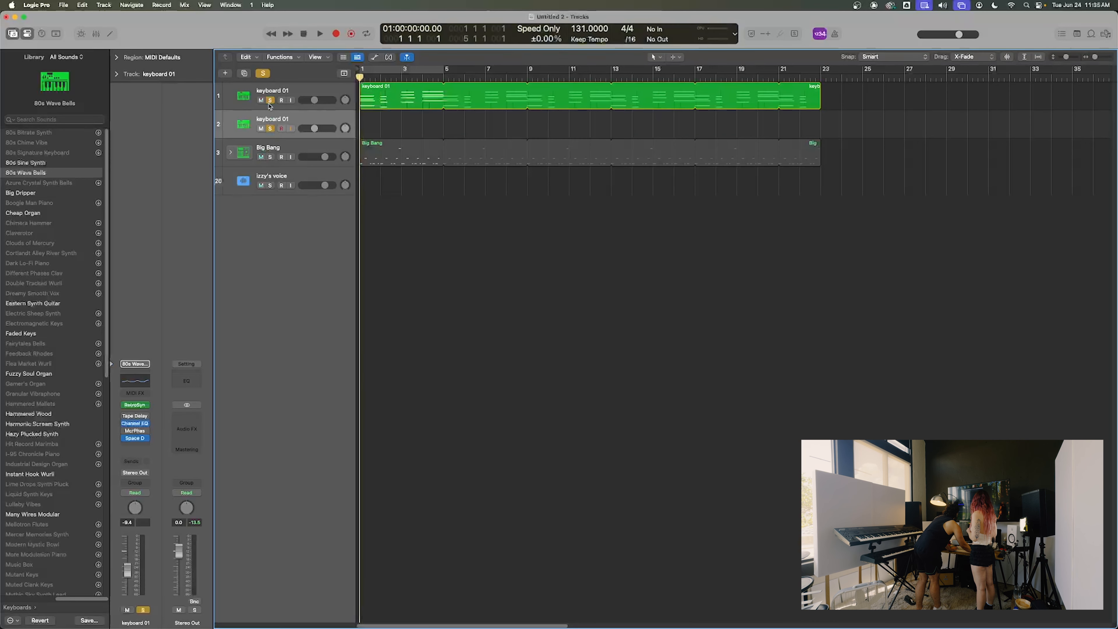
- Toggle all track solos off and on repeatedly, leave them off, and delete the empty duplicate keyboard 01 track
{"action": "left_click", "coordinate": [264, 74]}
{"action": "left_click", "coordinate": [265, 73]}
{"action": "left_click", "coordinate": [264, 74]}
{"action": "left_click", "coordinate": [264, 74]}
{"action": "left_click", "coordinate": [264, 74]}
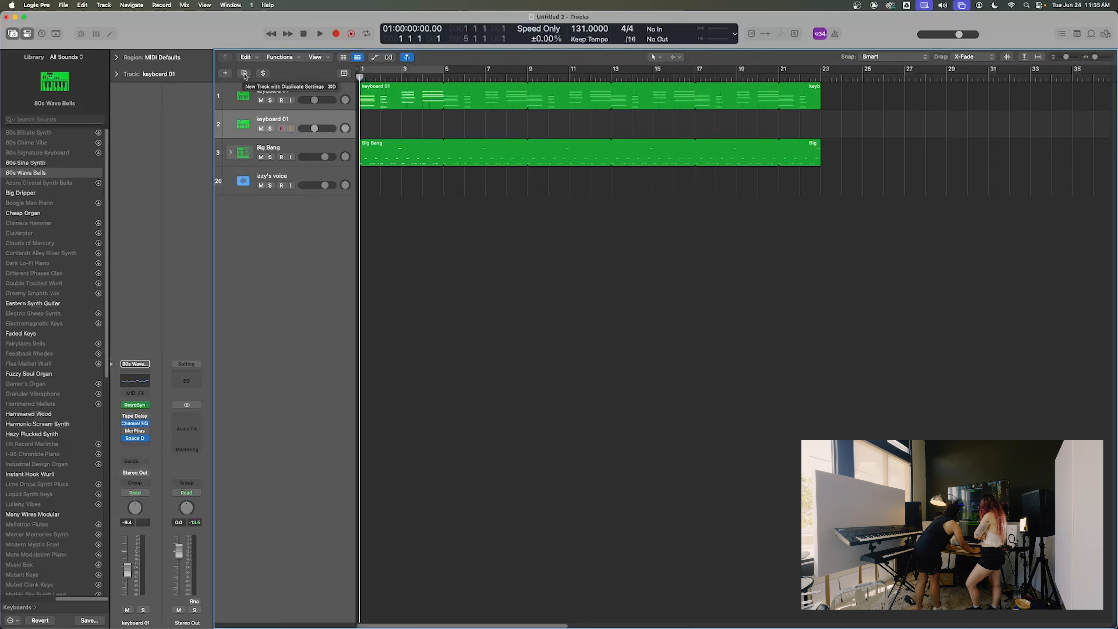
{"action": "left_click", "coordinate": [263, 74]}
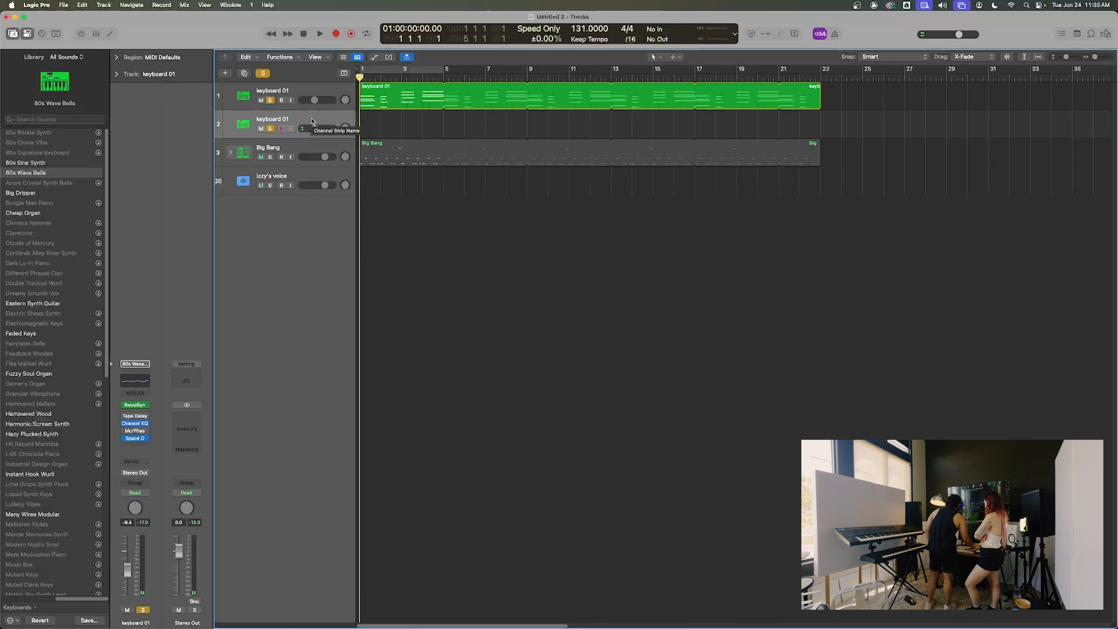
{"action": "left_click", "coordinate": [264, 74]}
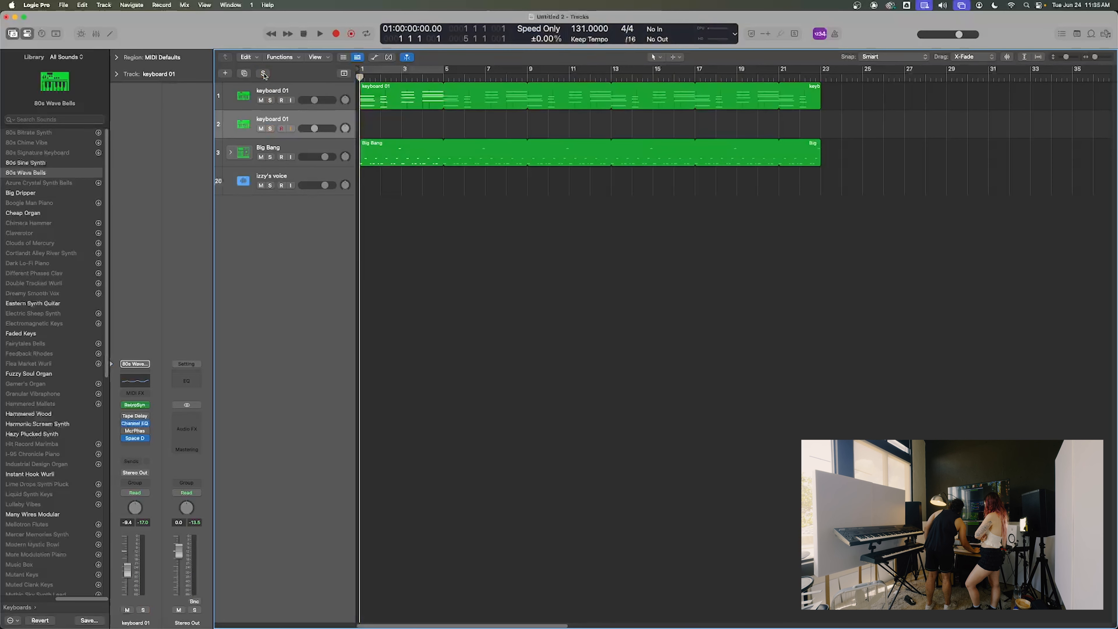
{"action": "key", "text": "super+BackSpace"}
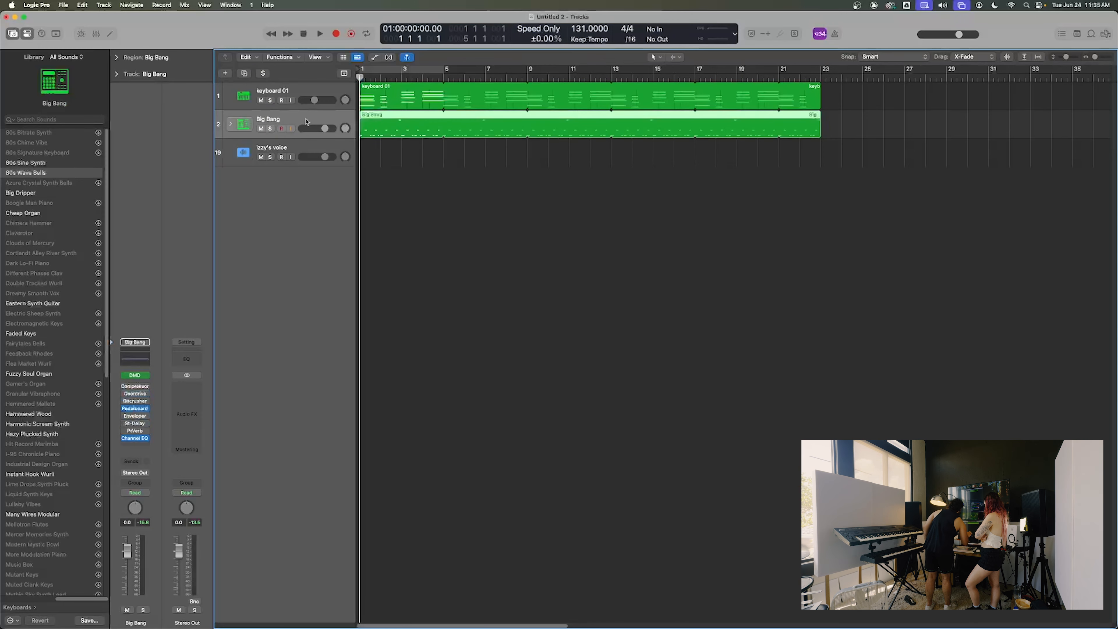
- Add a software instrument track with an empty channel strip below keyboard 01 and name it Keyboard lead
{"action": "left_click", "coordinate": [300, 93]}
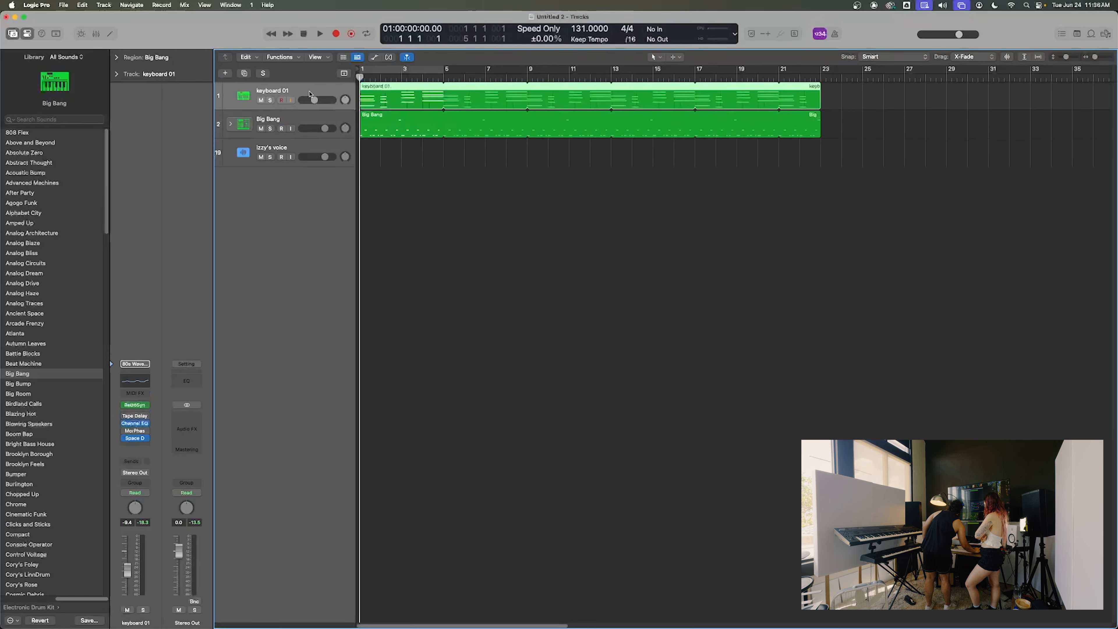
{"action": "left_click", "coordinate": [225, 73]}
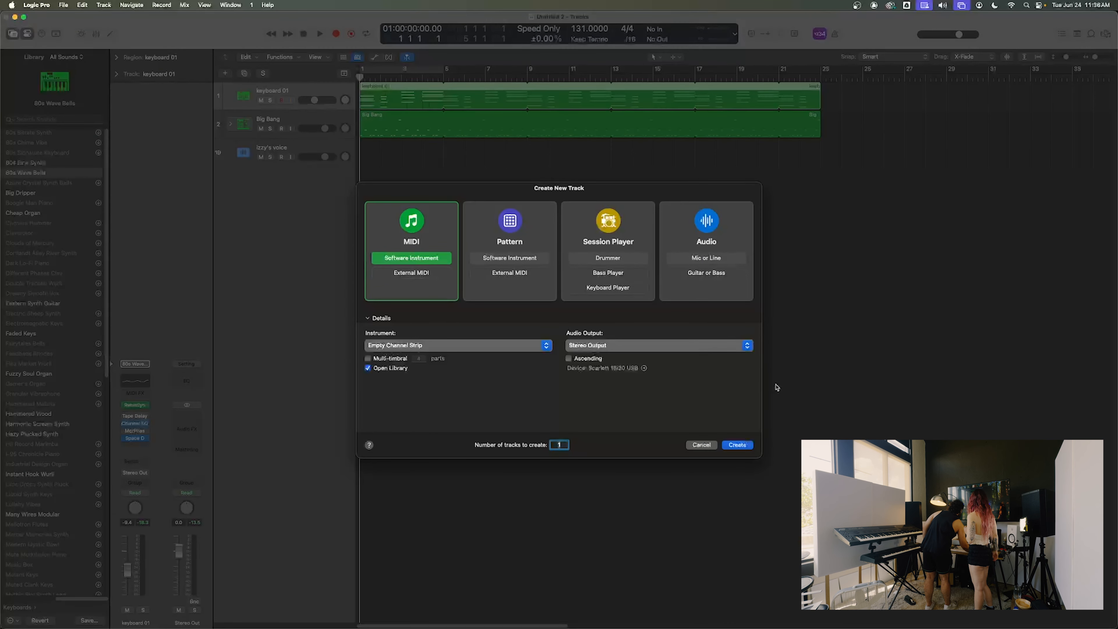
{"action": "key", "text": "Return"}
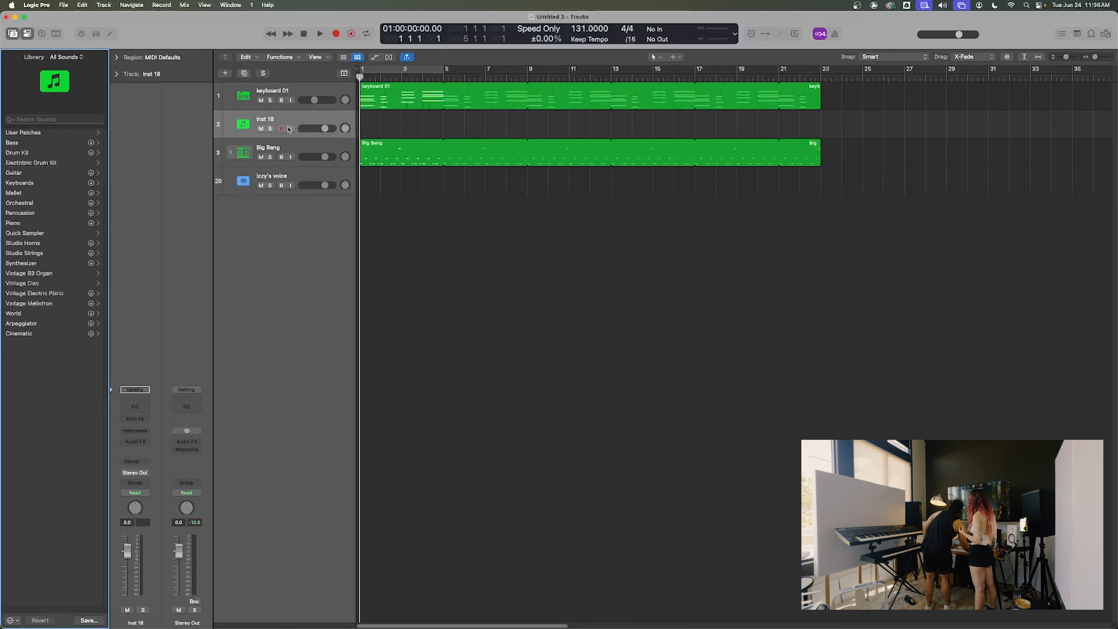
{"action": "double_click", "coordinate": [268, 120]}
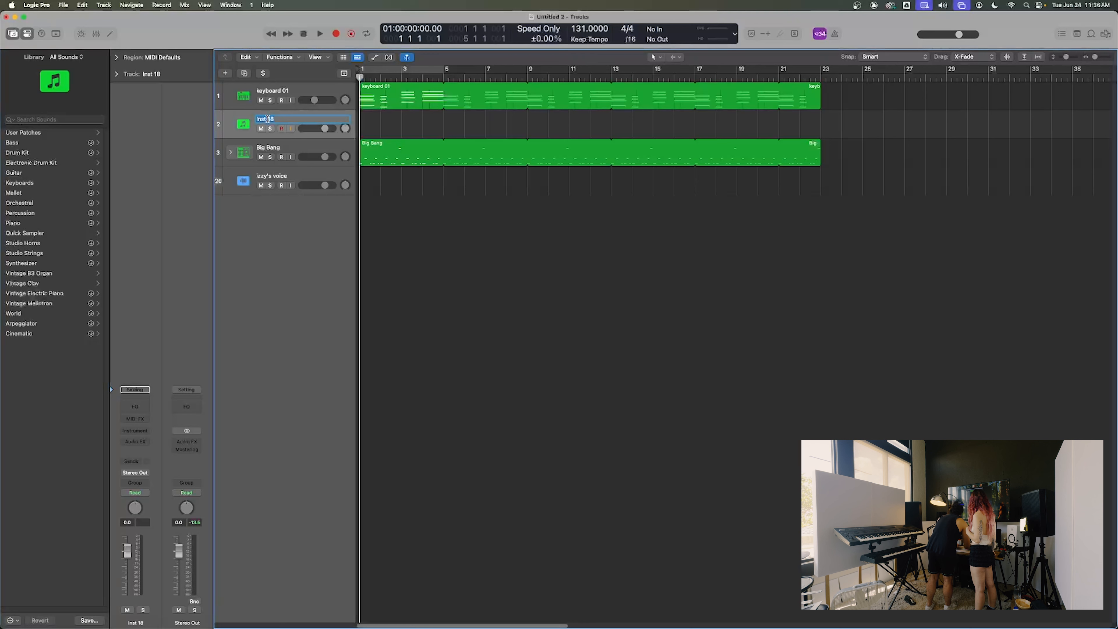
{"action": "type", "text": "Keyboard lead"}
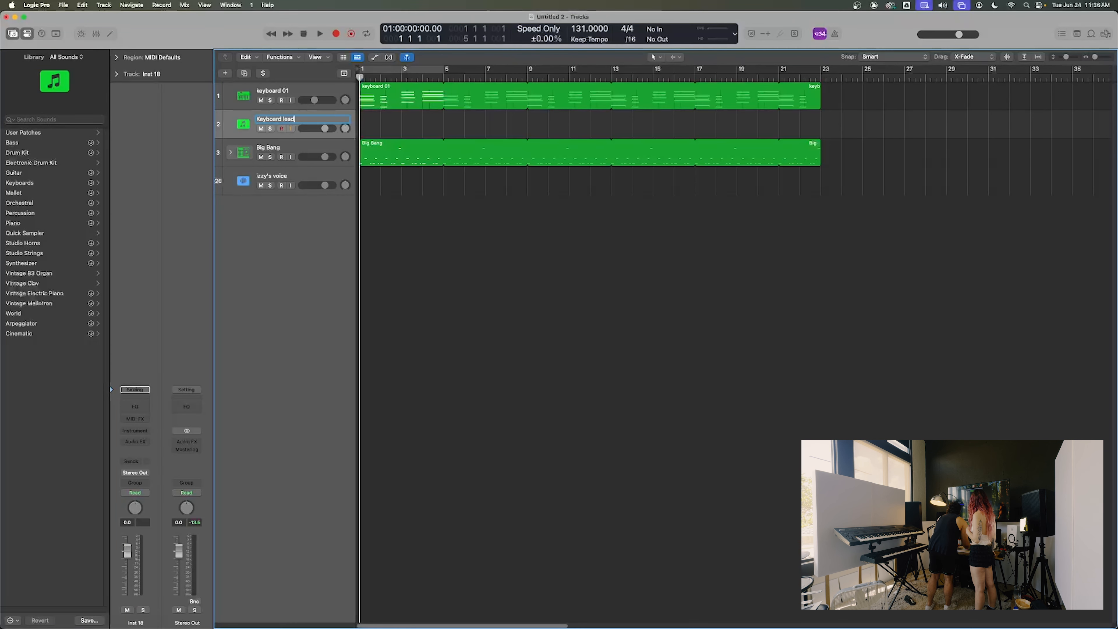
- Name the second track Keyboard lead and load the Alloy Lead patch from the Synthesizer Lead sounds
{"action": "key", "text": "Return"}
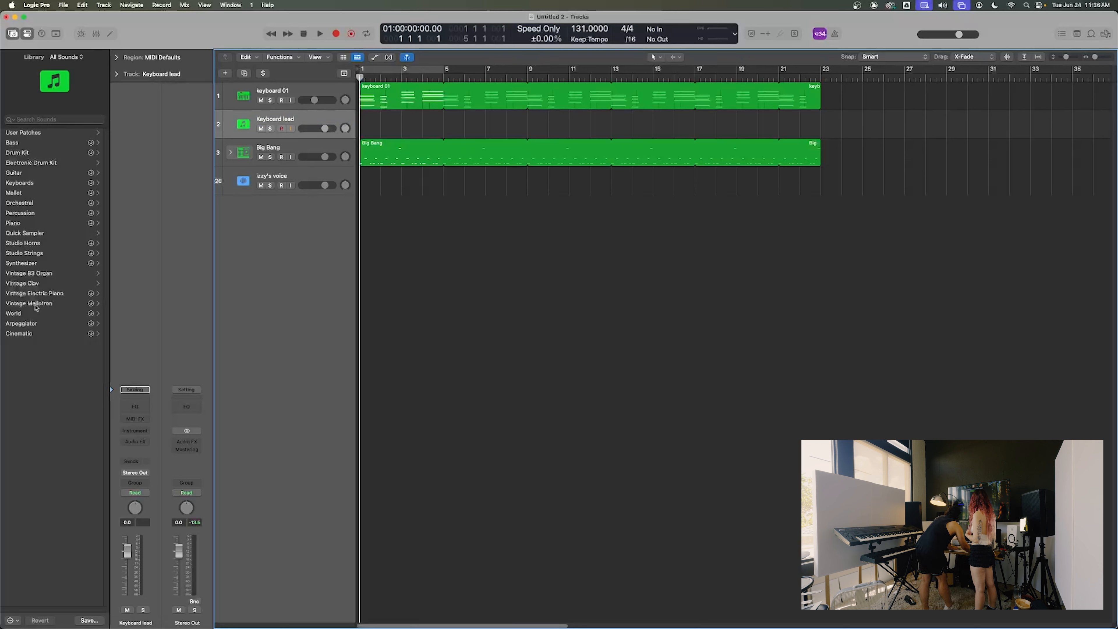
{"action": "left_click", "coordinate": [44, 264]}
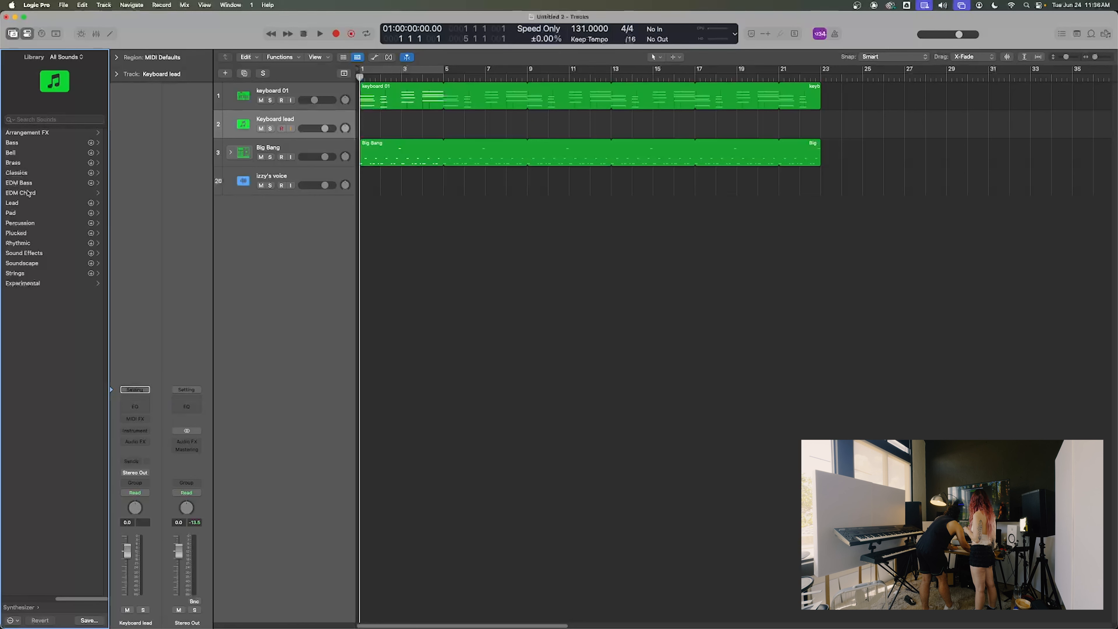
{"action": "left_click", "coordinate": [26, 205]}
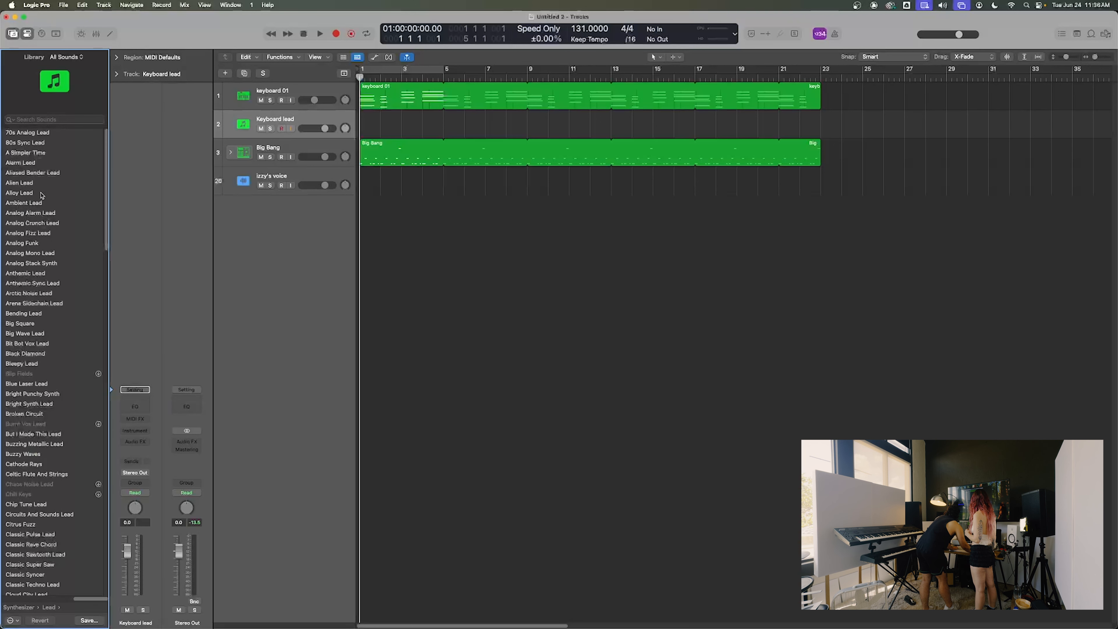
{"action": "left_click", "coordinate": [41, 195]}
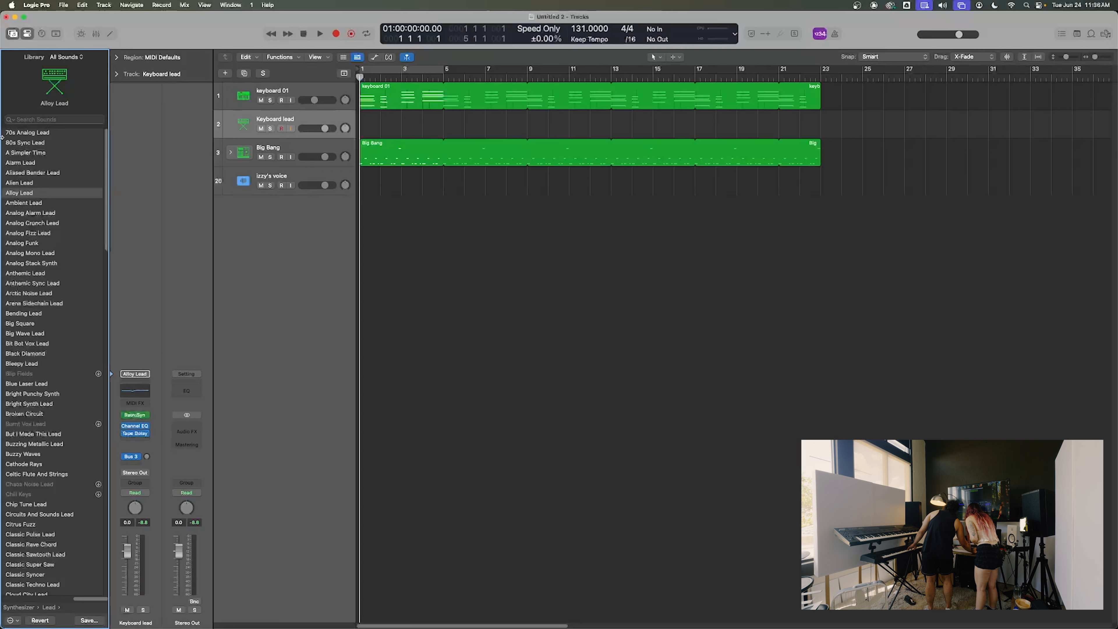
- Add ChromaVerb to the Keyboard lead track, using the Digital room type with the dry level at about 26%
{"action": "left_click", "coordinate": [144, 442]}
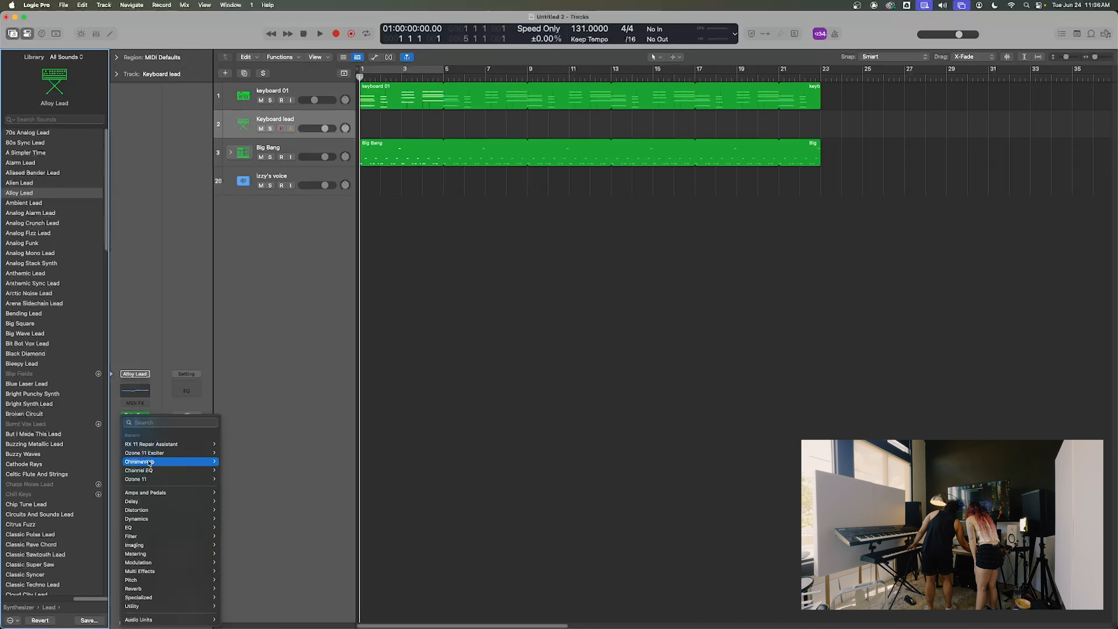
{"action": "mouse_move", "coordinate": [179, 464]}
{"action": "left_click", "coordinate": [231, 462]}
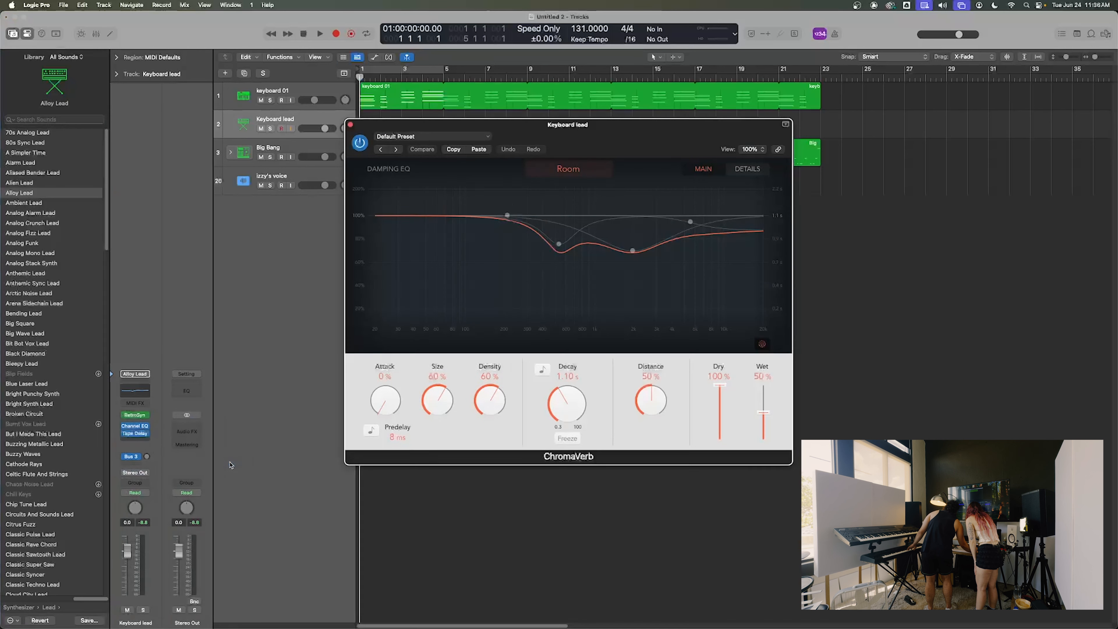
{"action": "left_click", "coordinate": [580, 171]}
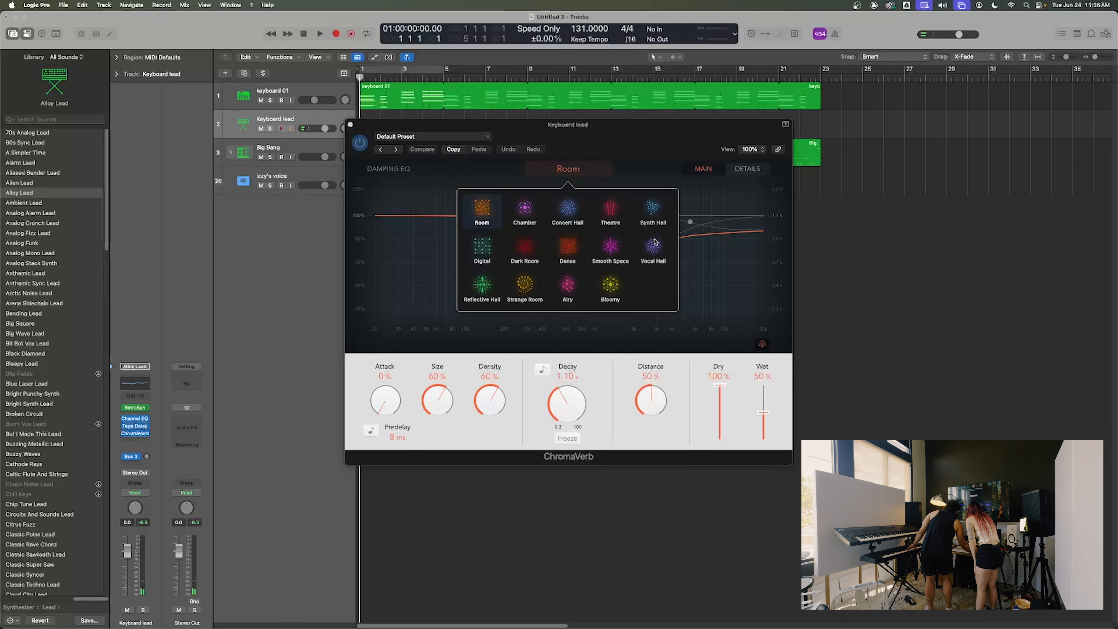
{"action": "left_click", "coordinate": [482, 251]}
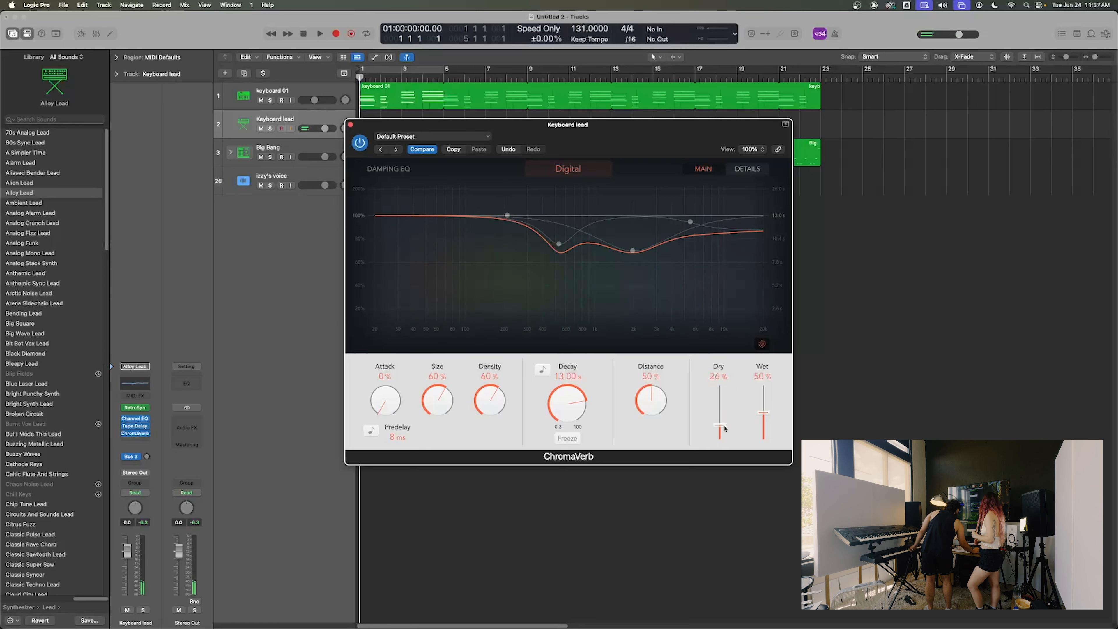
{"action": "left_click", "coordinate": [351, 126]}
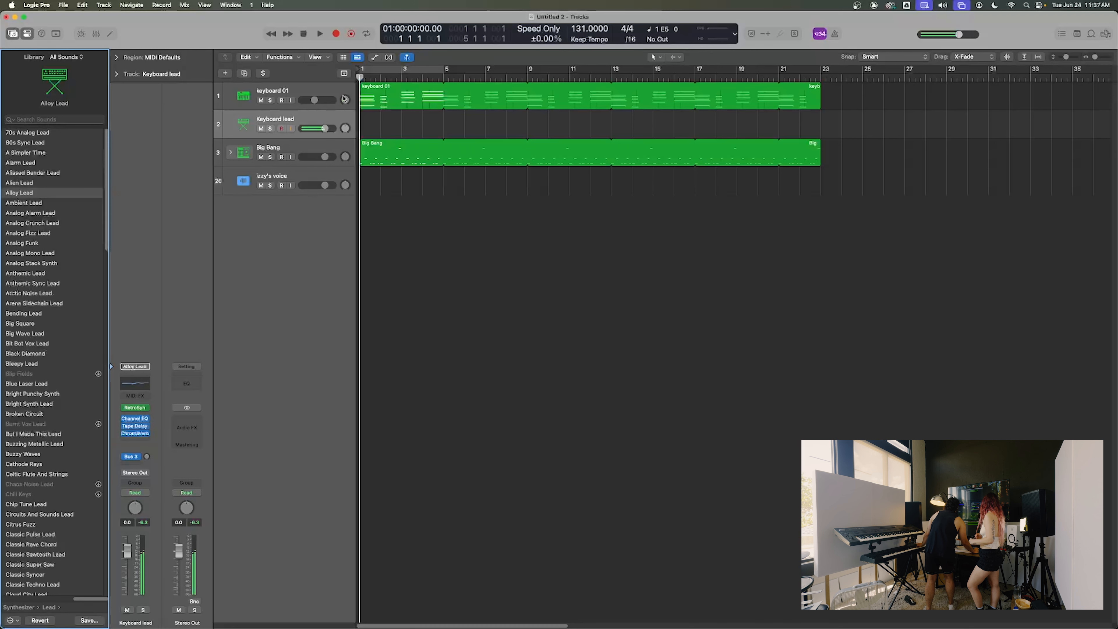
- Rehearse against playback, and record a lead melody on the Keyboard lead track from bar 1 to about bar 9
{"action": "left_click", "coordinate": [320, 37]}
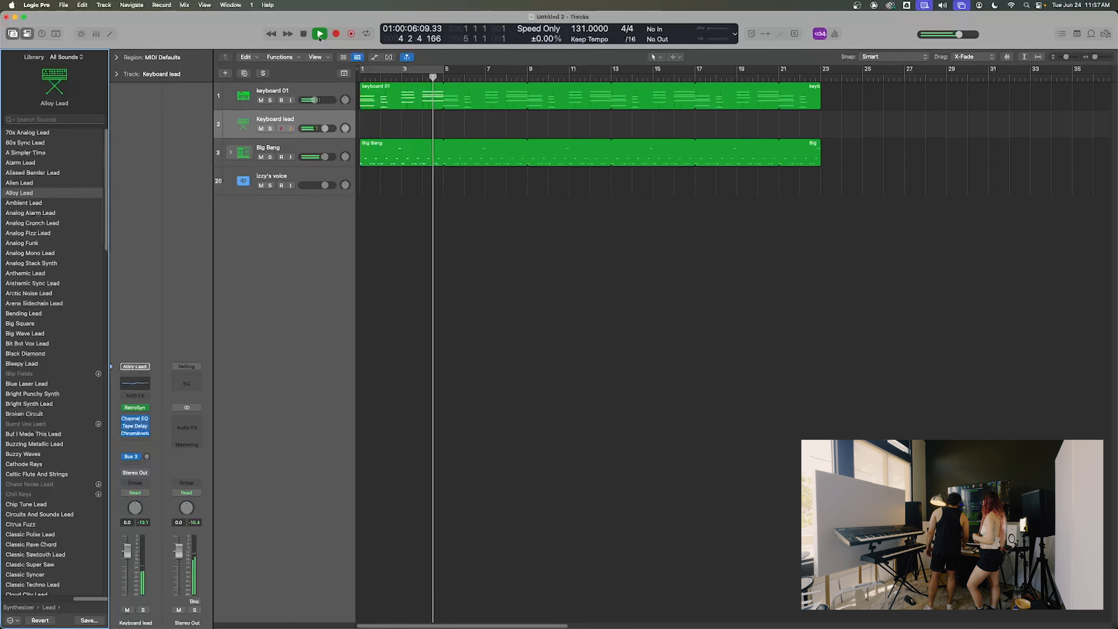
{"action": "left_click", "coordinate": [320, 40]}
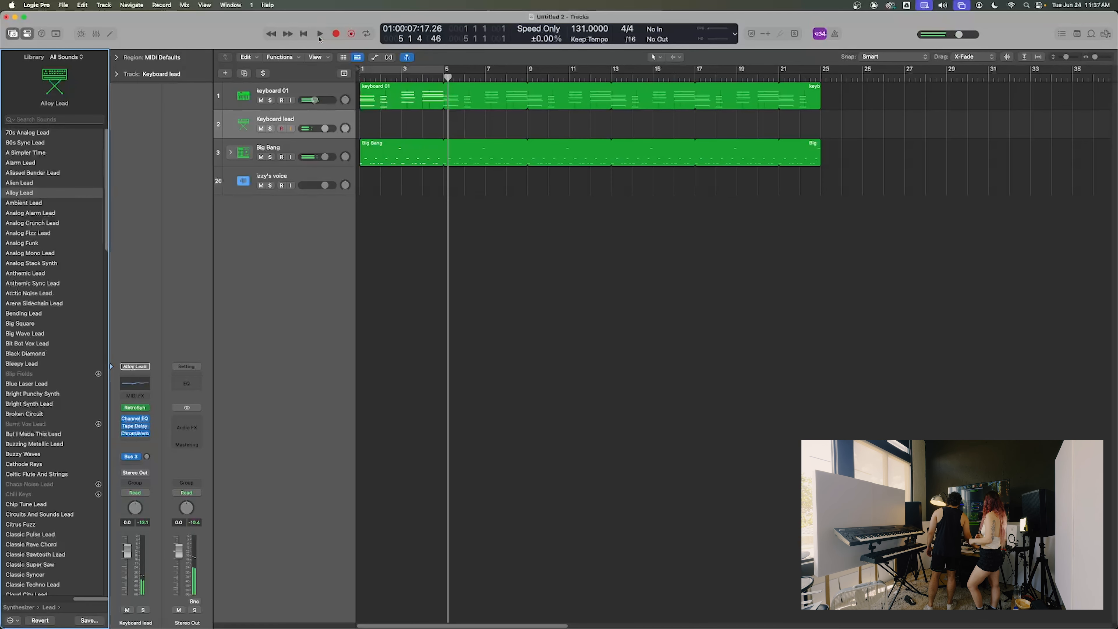
{"action": "left_click", "coordinate": [304, 35]}
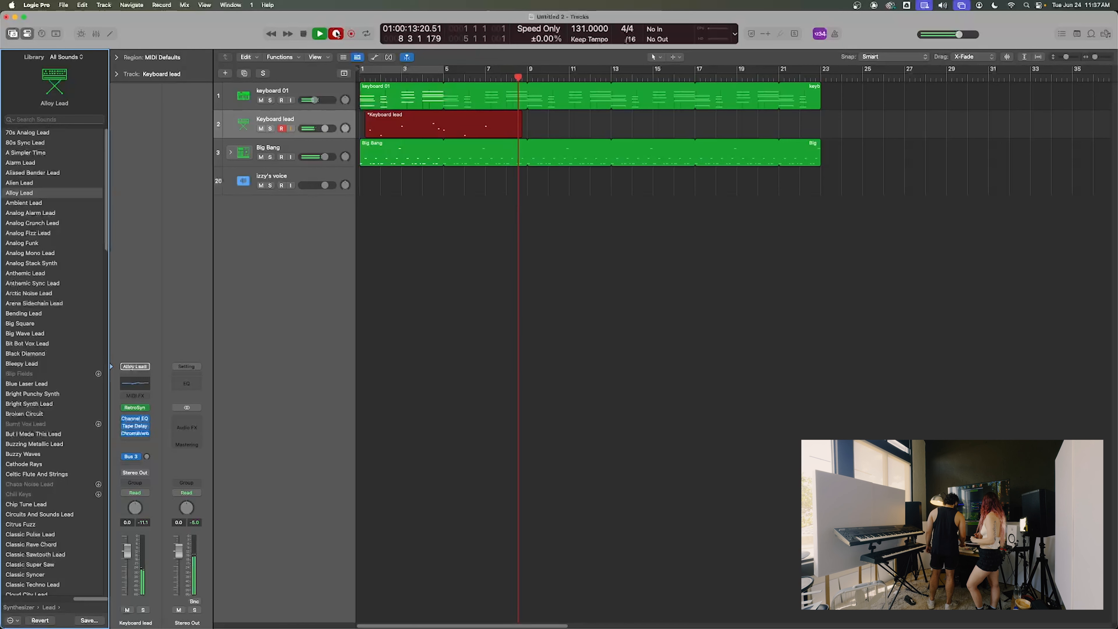
{"action": "left_click", "coordinate": [337, 34]}
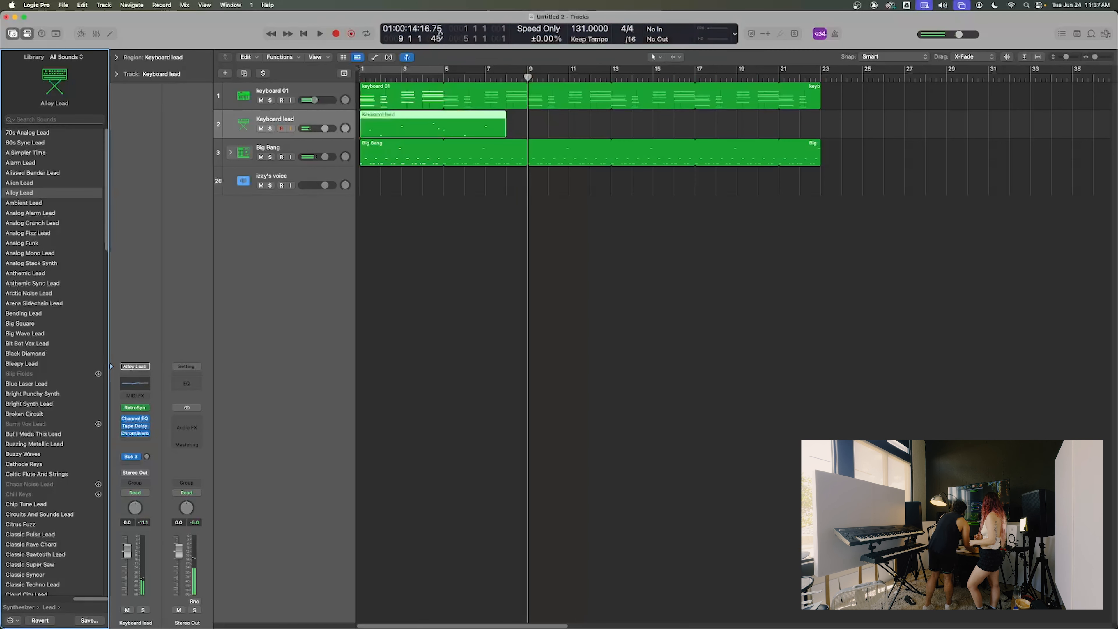
{"action": "left_click", "coordinate": [507, 268]}
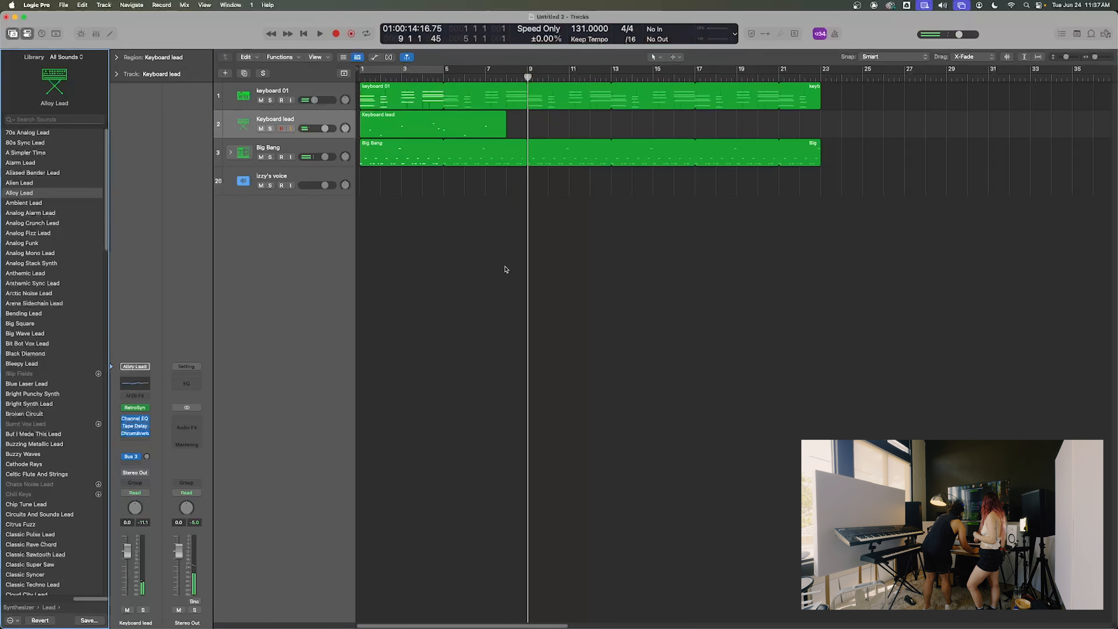
- Move the recorded Keyboard lead region so it starts at bar 9
{"action": "left_click", "coordinate": [457, 129]}
{"action": "left_click_drag", "start_coordinate": [370, 126], "coordinate": [538, 127]}
{"action": "left_click", "coordinate": [545, 325]}
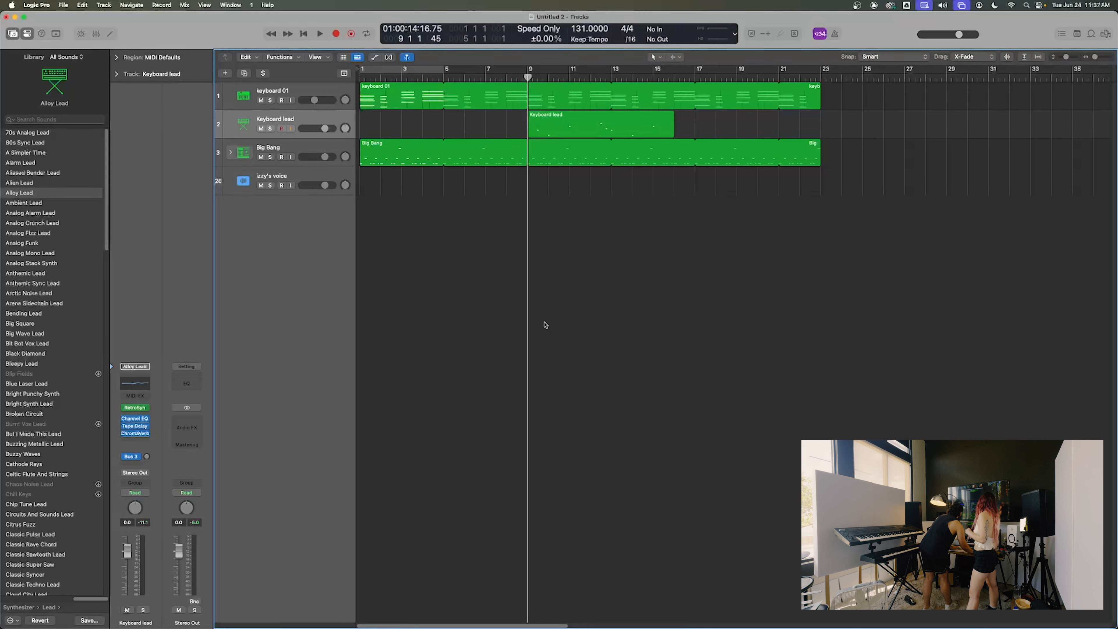
- Examine the Keyboard lead region's notes in the Piano Roll, selecting all of them, and close the editor
{"action": "double_click", "coordinate": [561, 130]}
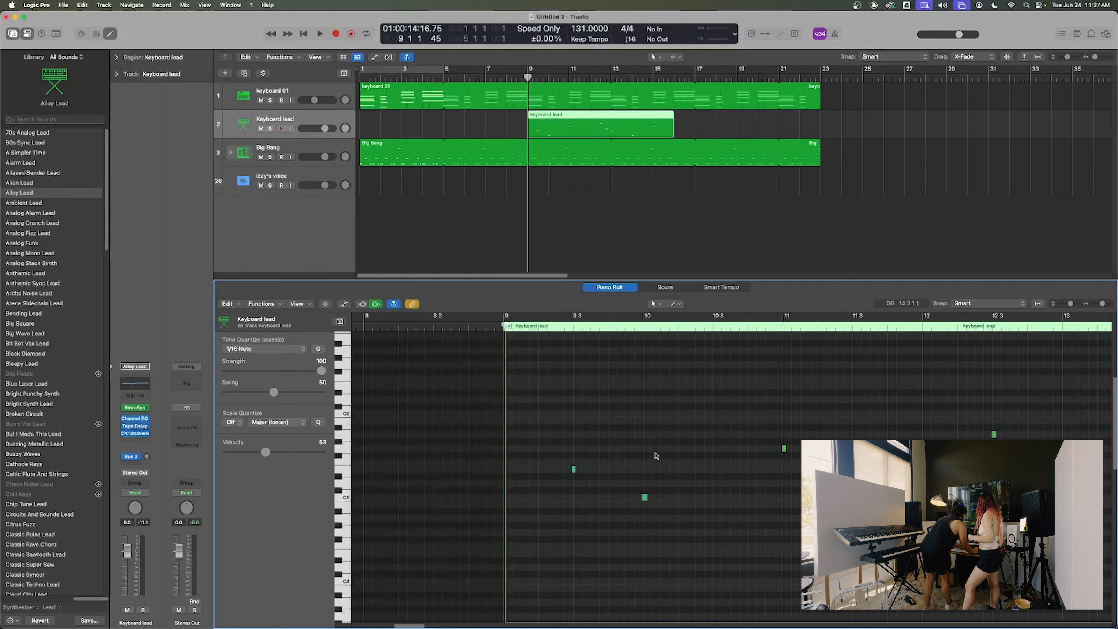
{"action": "key", "text": "super+Left"}
{"action": "key", "text": "super+Left"}
{"action": "key", "text": "super+Left"}
{"action": "key", "text": "super+Right"}
{"action": "key", "text": "super+Right"}
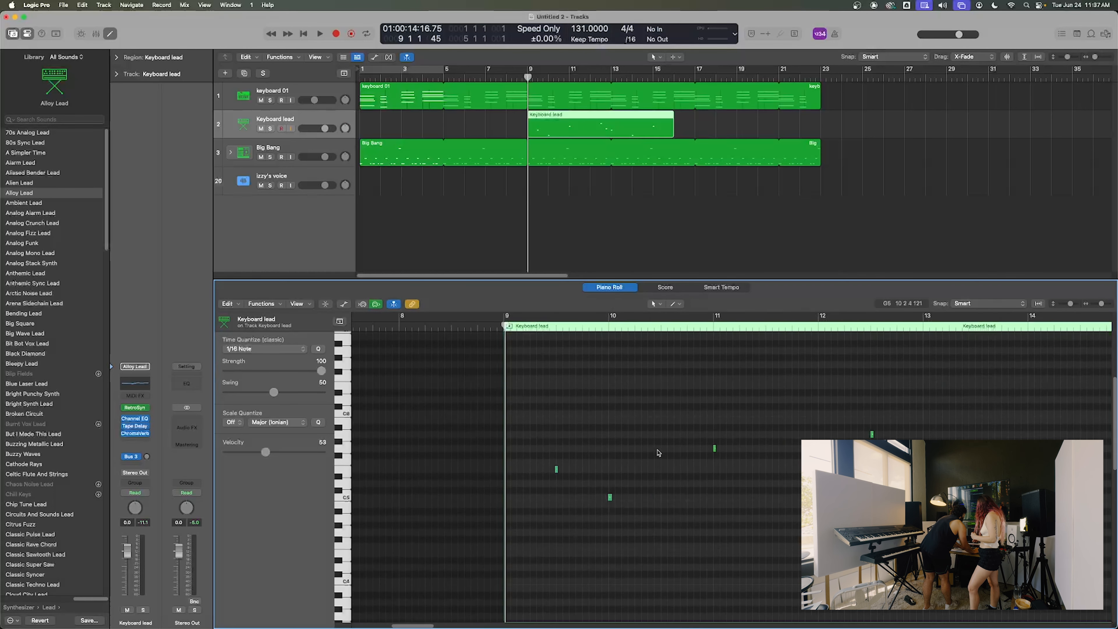
{"action": "key", "text": "super+Left"}
{"action": "key", "text": "super+Left"}
{"action": "left_click_drag", "start_coordinate": [1070, 56], "coordinate": [1096, 58]}
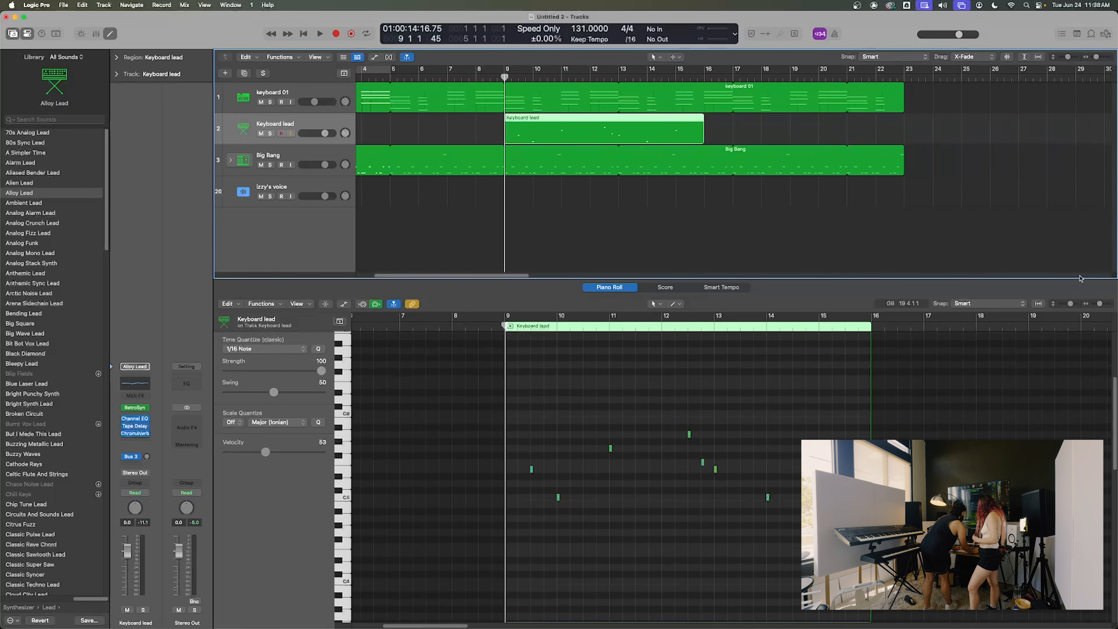
{"action": "left_click_drag", "start_coordinate": [1071, 302], "coordinate": [1104, 307]}
{"action": "scroll", "coordinate": [825, 396], "scroll_direction": "up", "scroll_amount": 3}
{"action": "left_click_drag", "start_coordinate": [939, 374], "coordinate": [491, 540]}
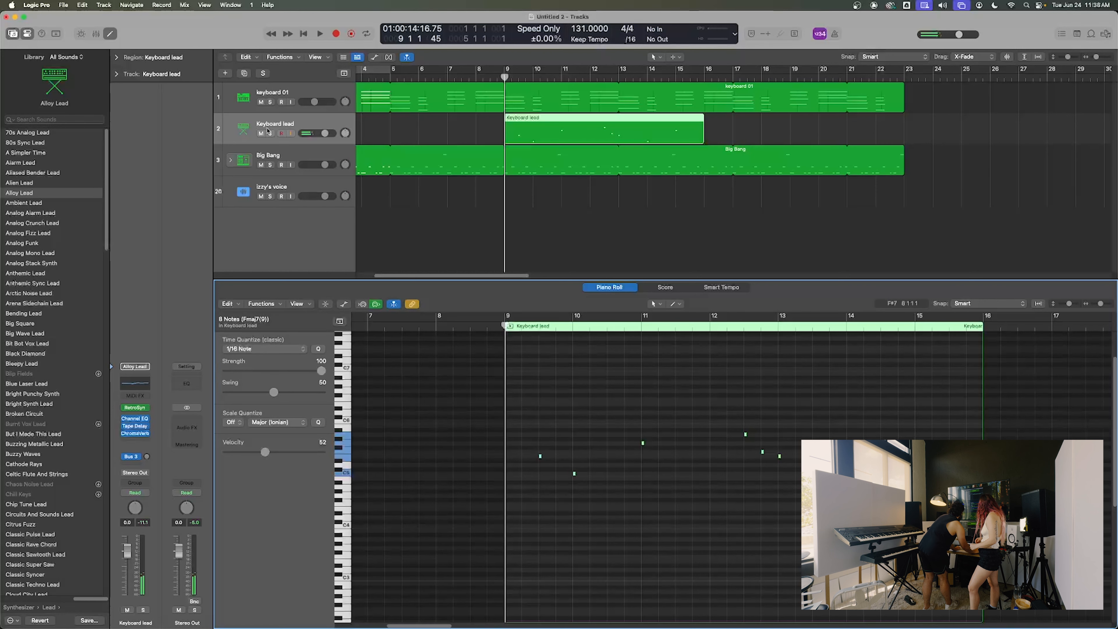
{"action": "left_click", "coordinate": [110, 34]}
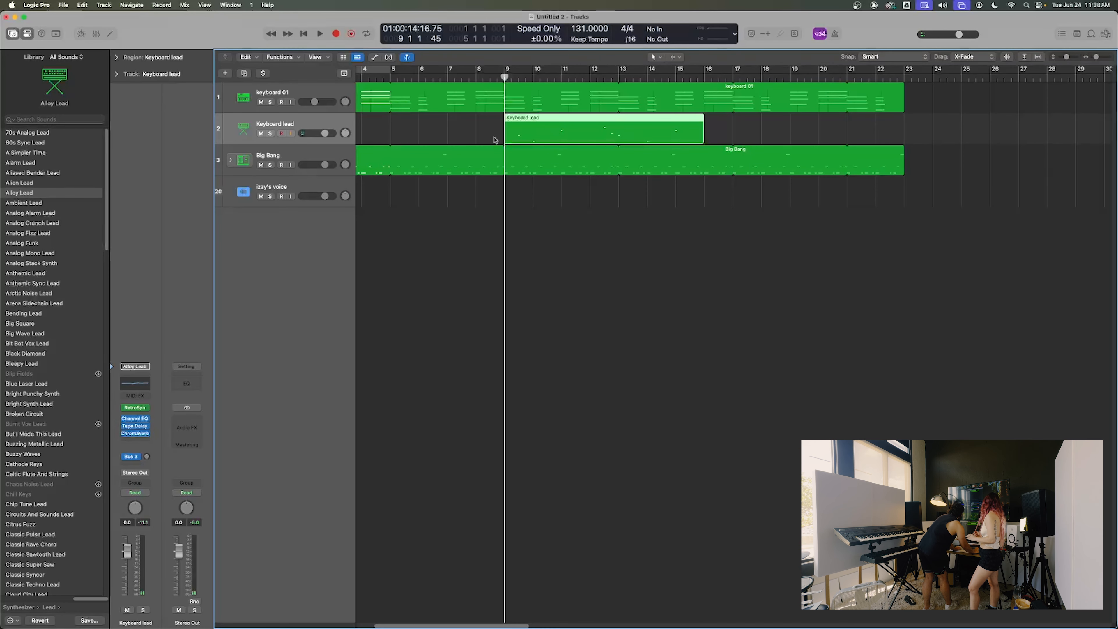
- Audition the Analog Crunch Lead and Analog Fizz Lead patches from bar 9, and lower the Keyboard lead volume to -14.6 dB
{"action": "left_click", "coordinate": [61, 224]}
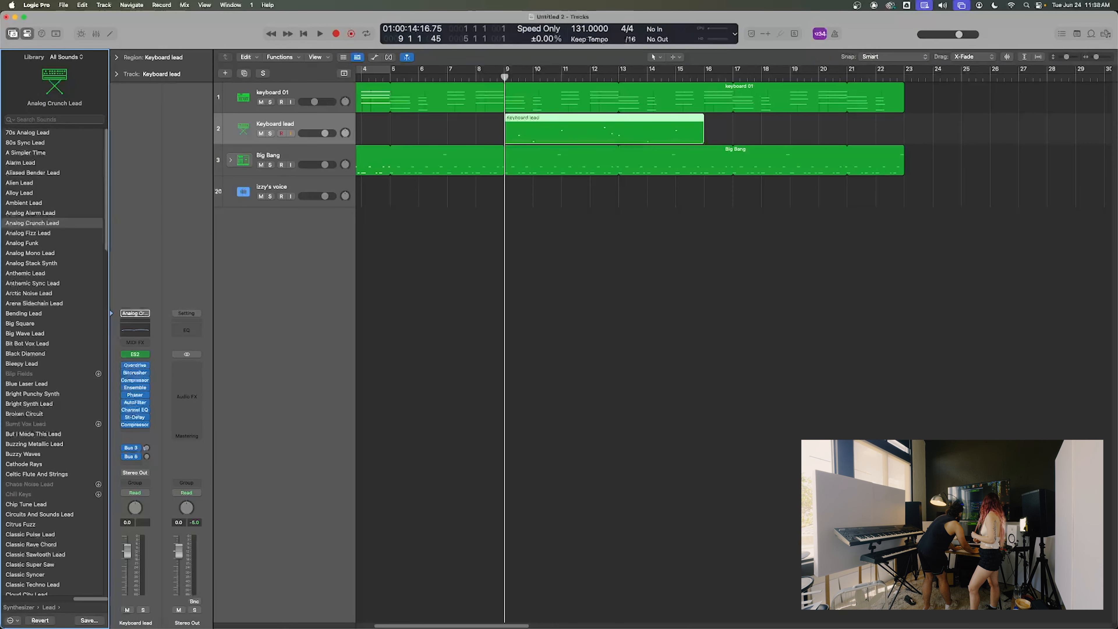
{"action": "left_click", "coordinate": [506, 79]}
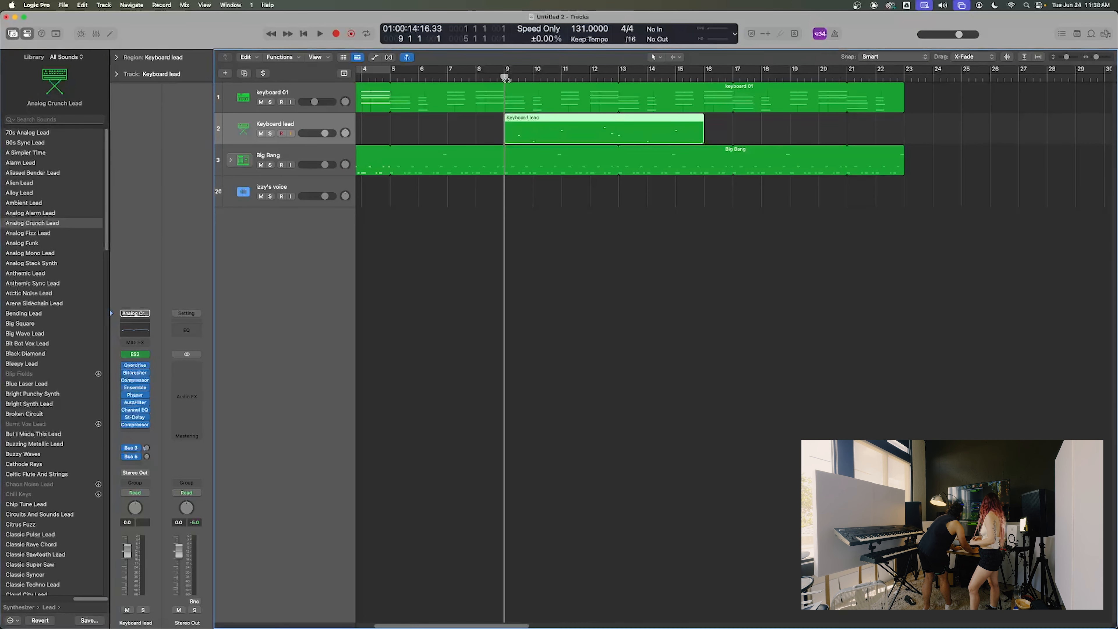
{"action": "key", "text": "space"}
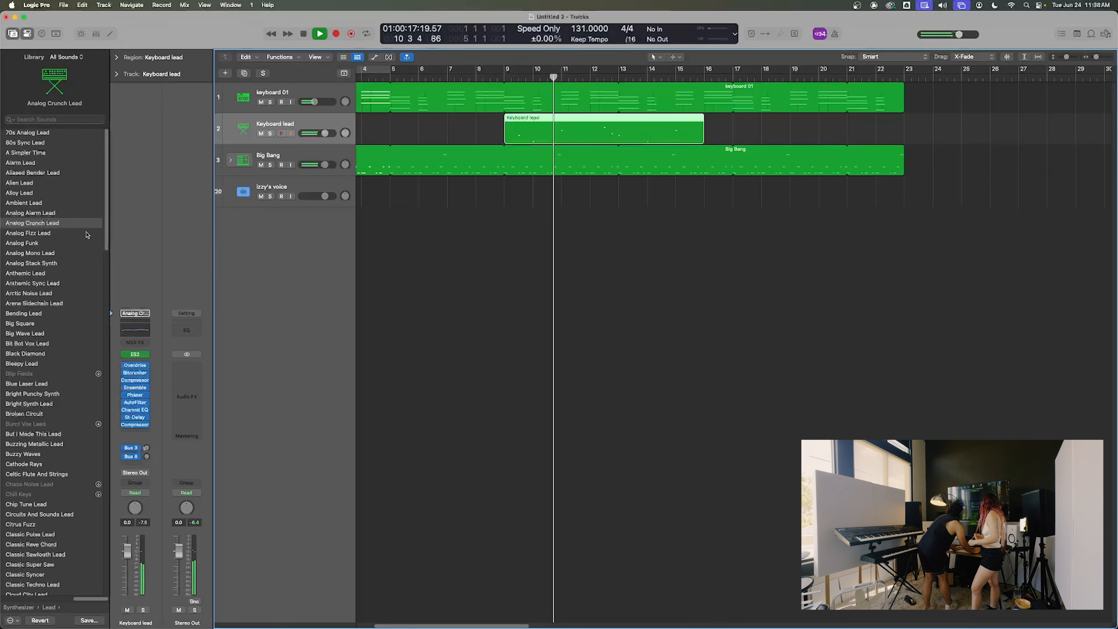
{"action": "left_click", "coordinate": [66, 233]}
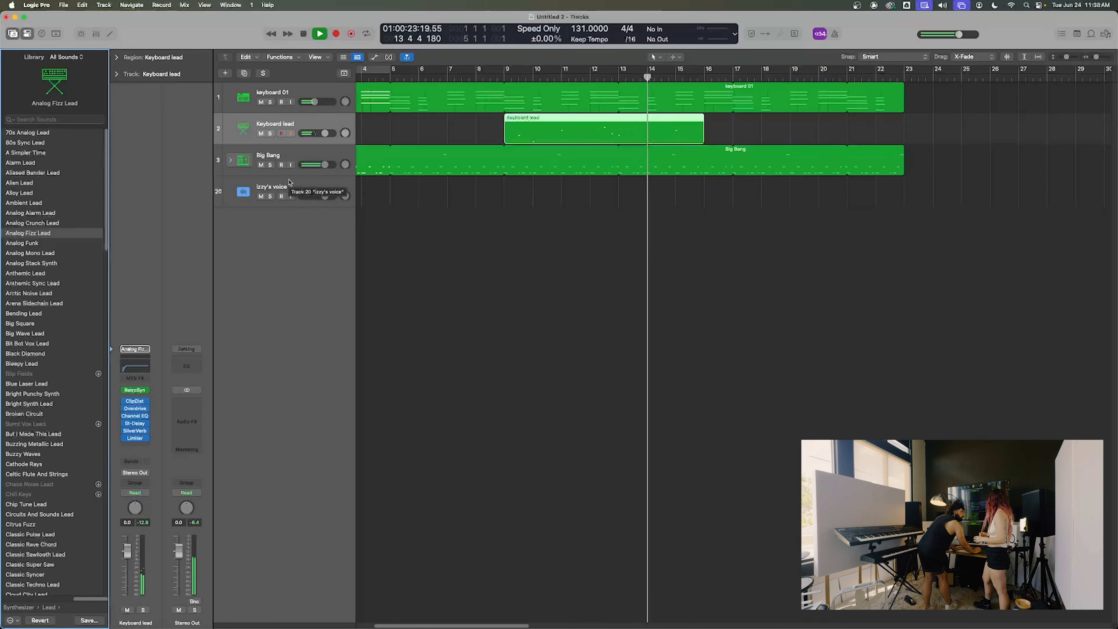
{"action": "left_click_drag", "start_coordinate": [325, 133], "coordinate": [310, 133]}
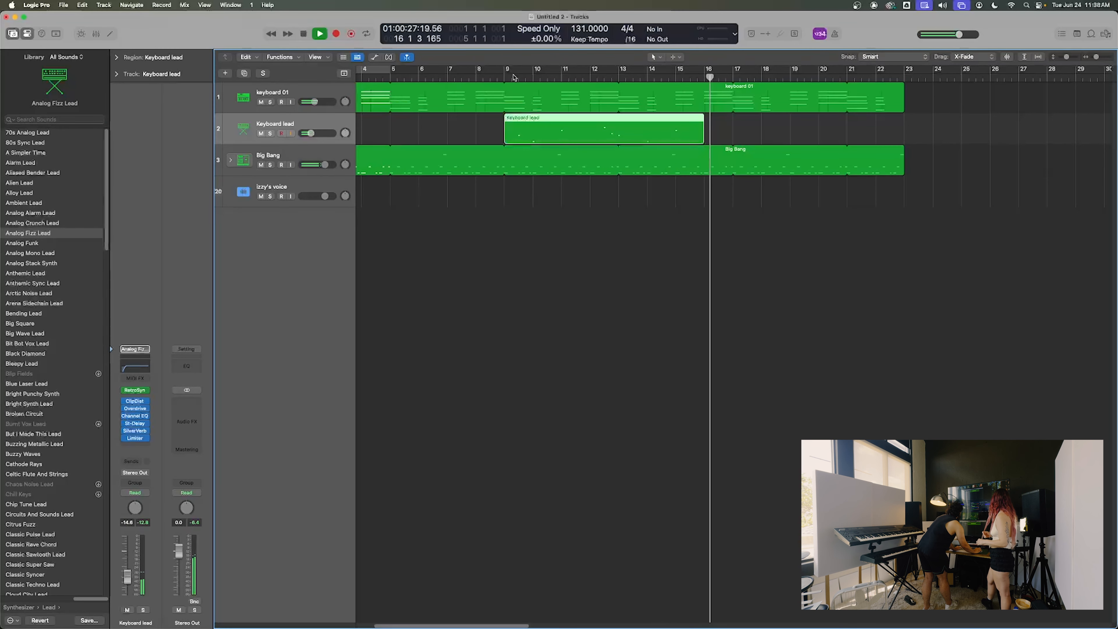
- Set the cycle range from bar 9 to bar 16 and restart playback from bar 9
{"action": "left_click", "coordinate": [502, 77]}
{"action": "key", "text": "space"}
{"action": "left_click_drag", "start_coordinate": [506, 71], "coordinate": [705, 71]}
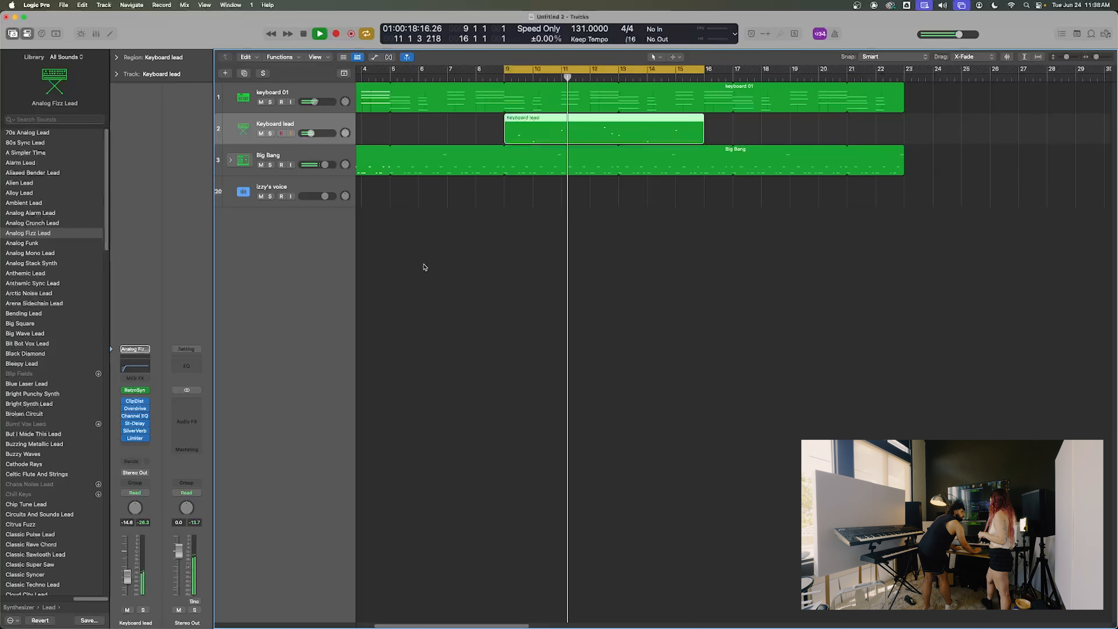
- Audition the Analog Funk and Analog Mono Lead patches on the Keyboard lead track, restarting playback at the cycle start
{"action": "left_click", "coordinate": [55, 244]}
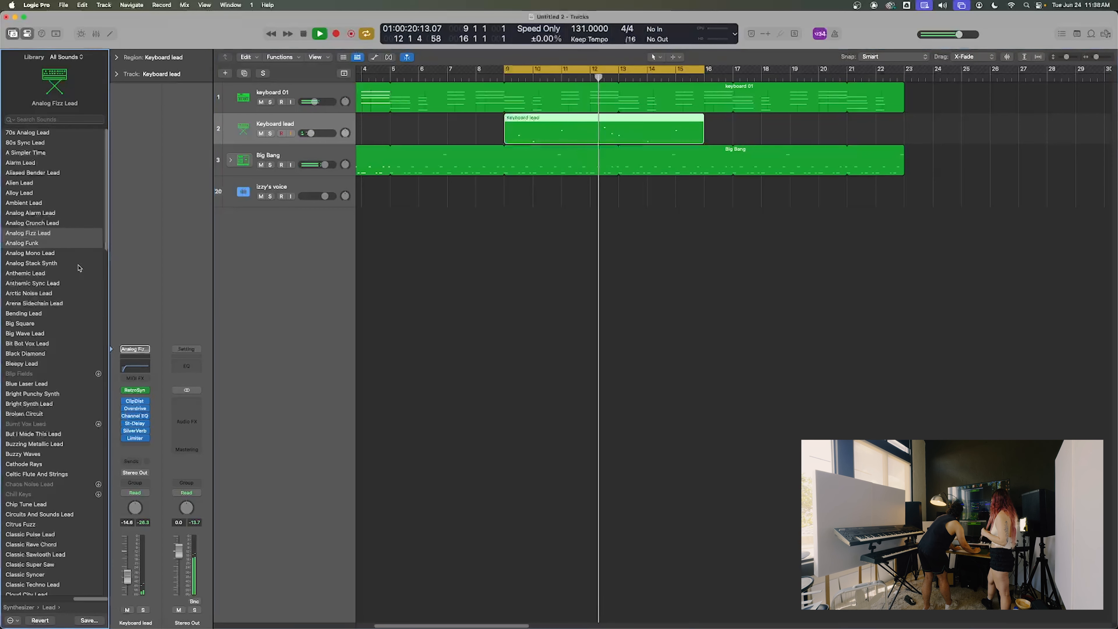
{"action": "left_click", "coordinate": [66, 254]}
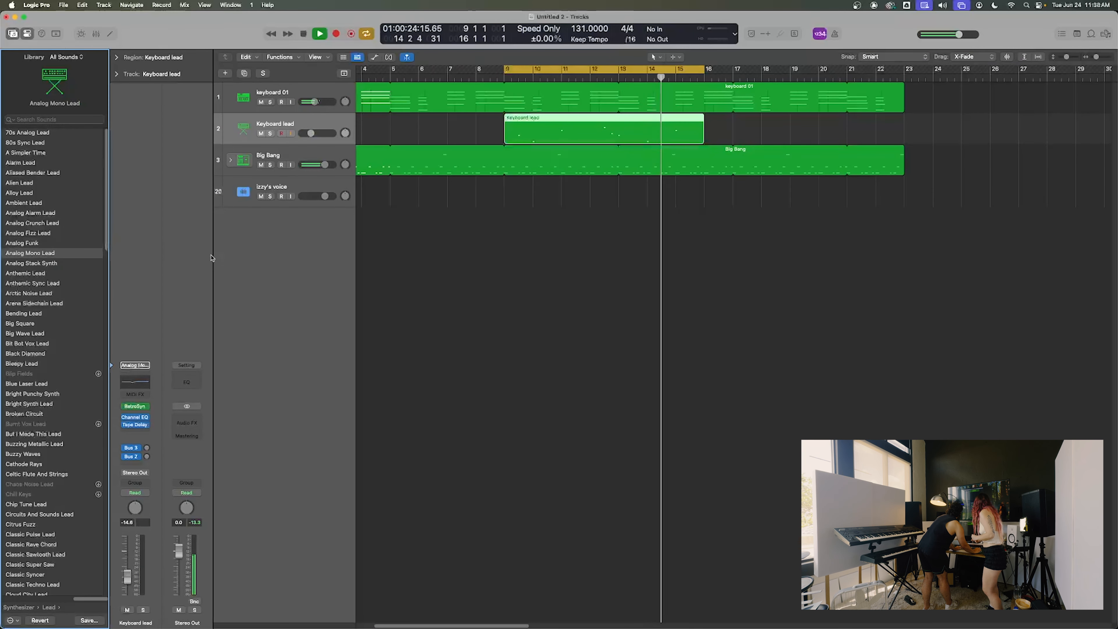
{"action": "key", "text": "space"}
{"action": "key", "text": "space"}
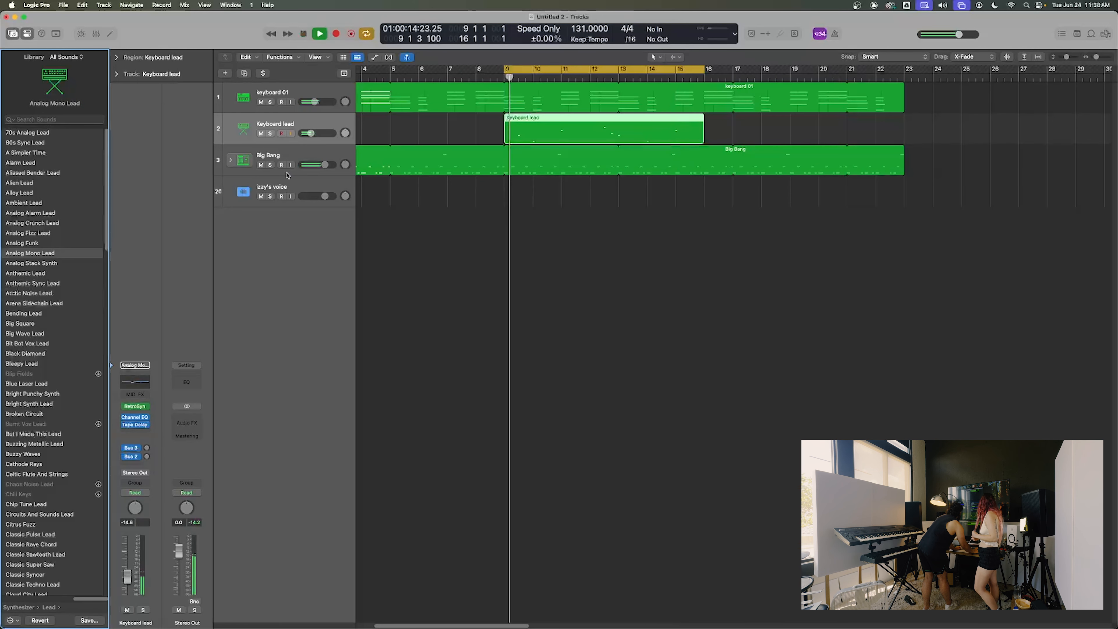
- Solo the Keyboard lead track and audition Analog Stack Synth, Anthemic Lead, Anthemic Sync Lead and Big Square, ending on Big Wave Lead
{"action": "key", "text": "s"}
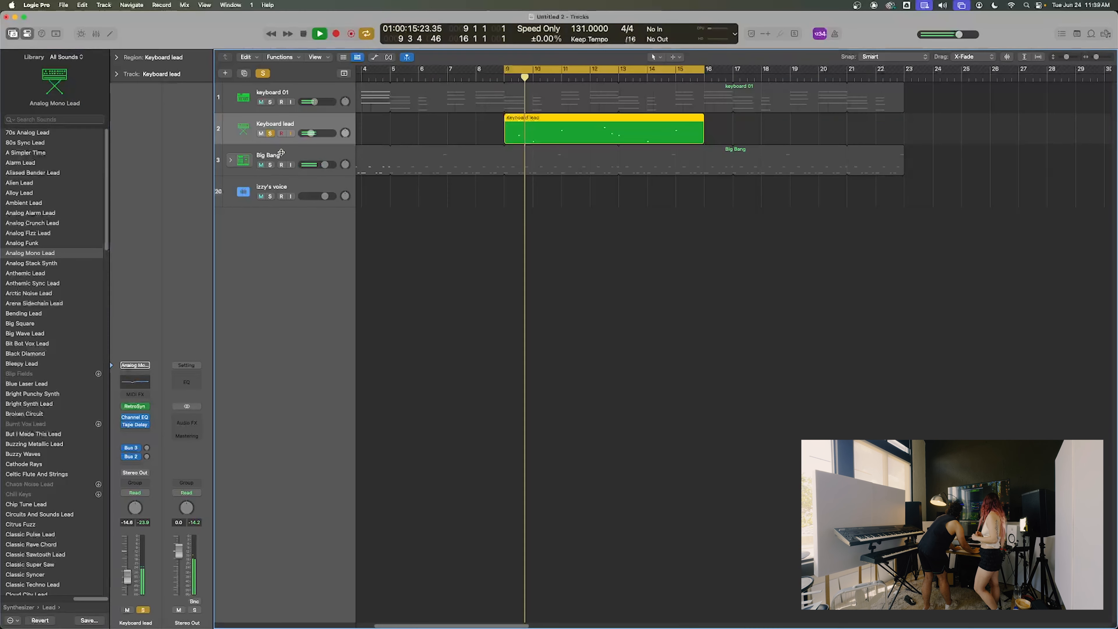
{"action": "left_click", "coordinate": [49, 263]}
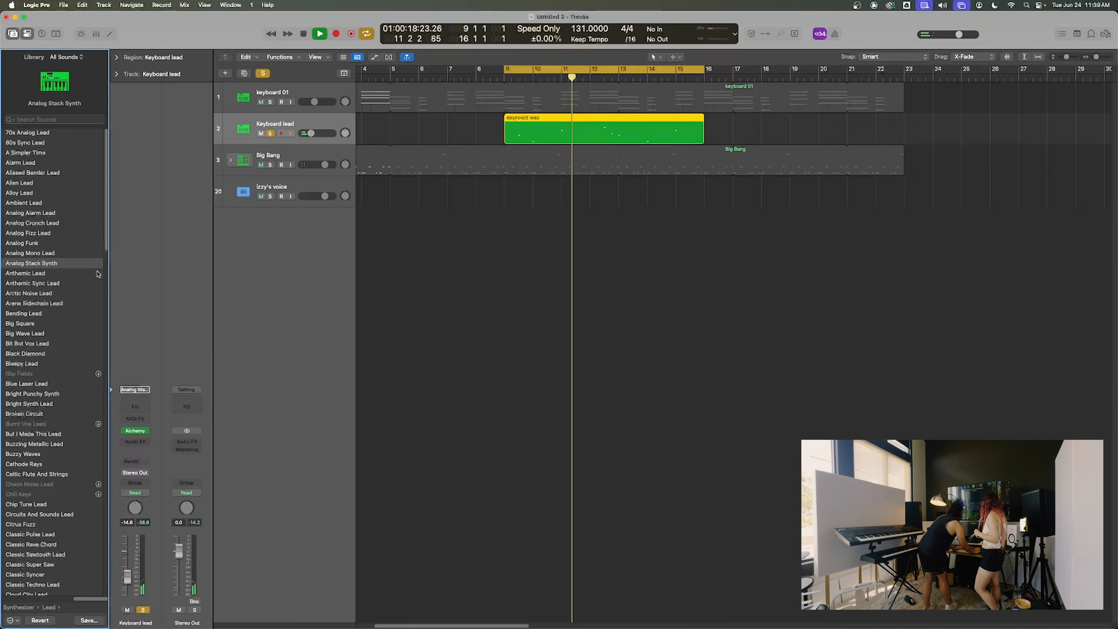
{"action": "left_click", "coordinate": [74, 276]}
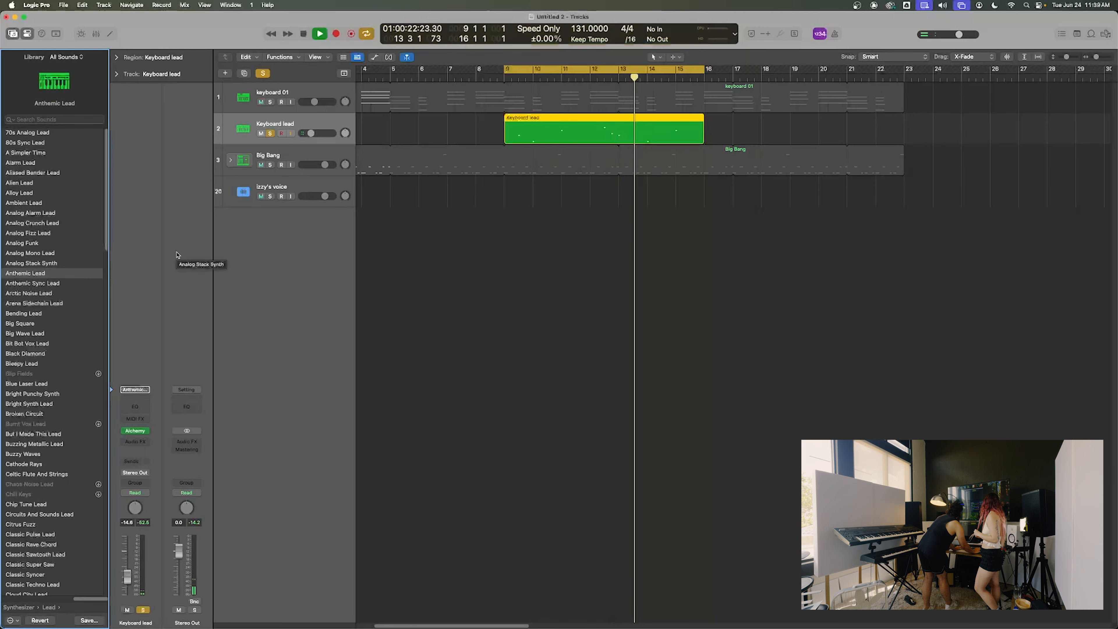
{"action": "left_click", "coordinate": [44, 285]}
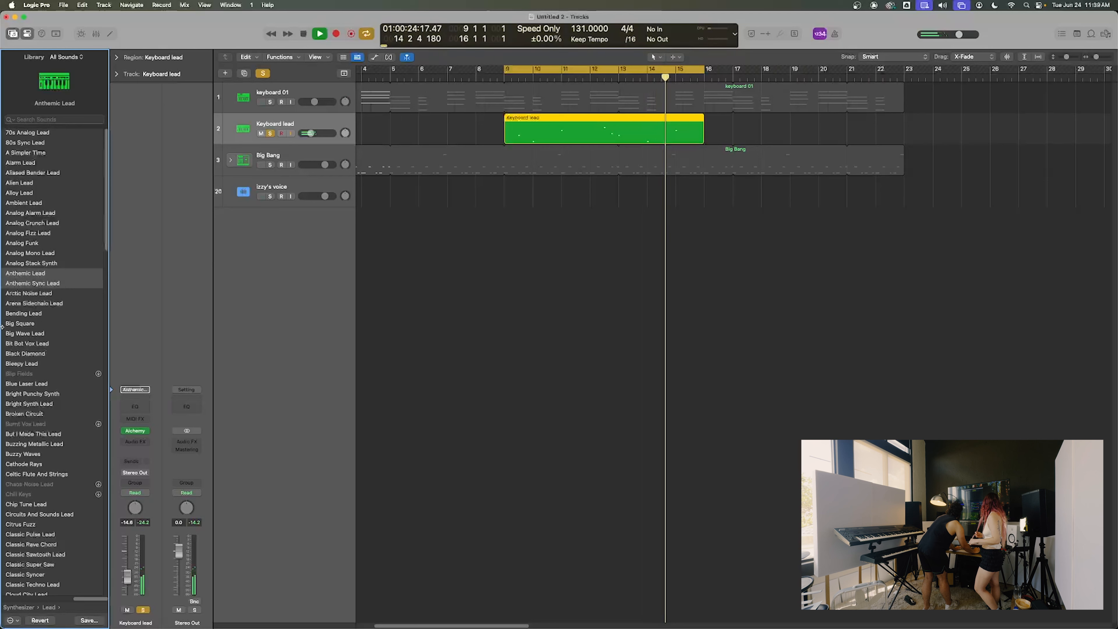
{"action": "left_click", "coordinate": [30, 324]}
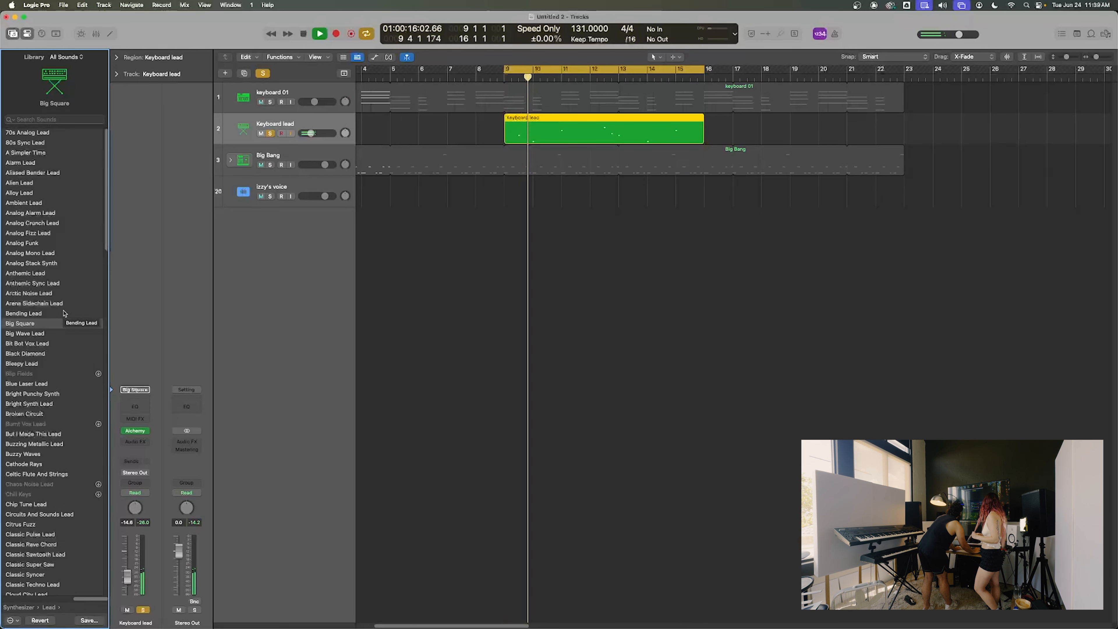
{"action": "left_click", "coordinate": [53, 333]}
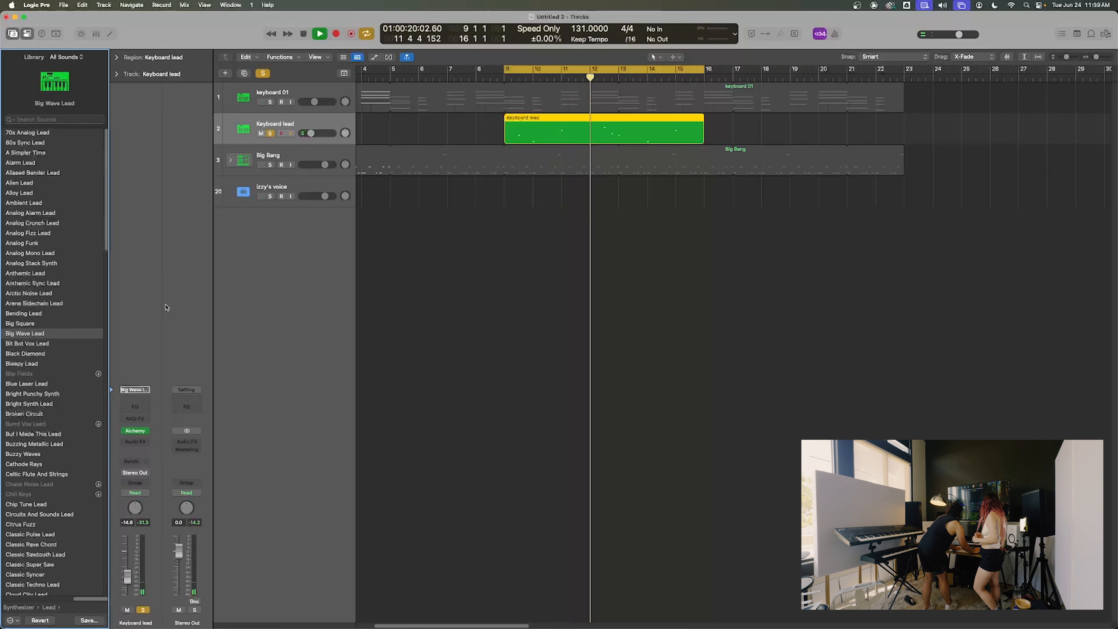
- Audition Bit Bot Vox Lead, Classic Super Saw, Cloud Of Spheres, Crackling Lead and Crushed Crystals on the soloed Keyboard lead track, ending with playback stopped
{"action": "left_click", "coordinate": [67, 345]}
{"action": "scroll", "coordinate": [72, 330], "scroll_direction": "down", "scroll_amount": 10}
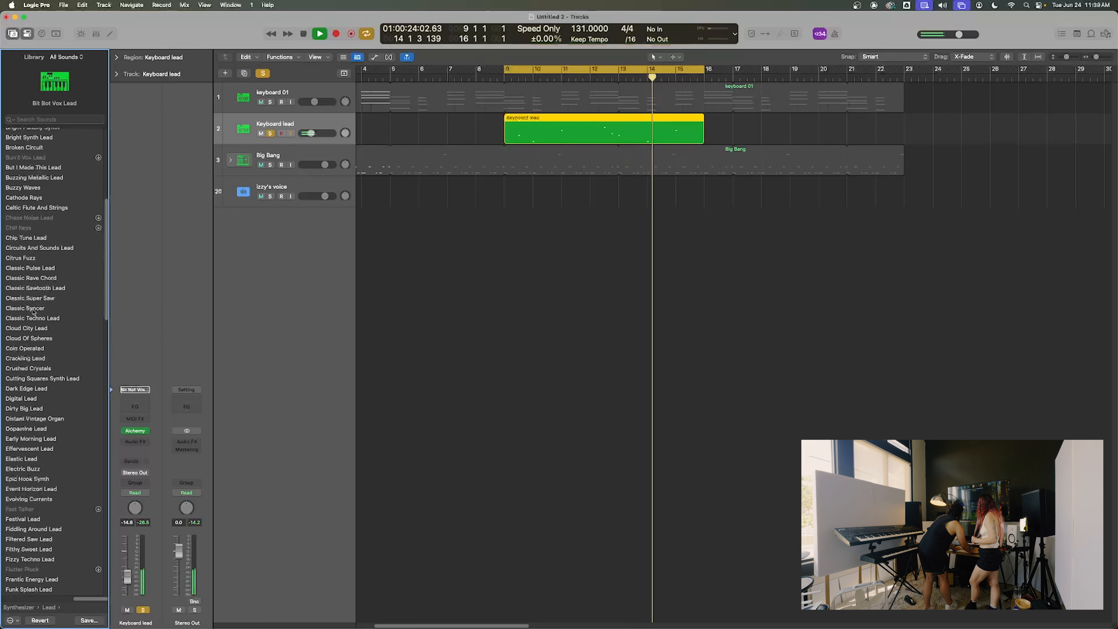
{"action": "left_click", "coordinate": [74, 299]}
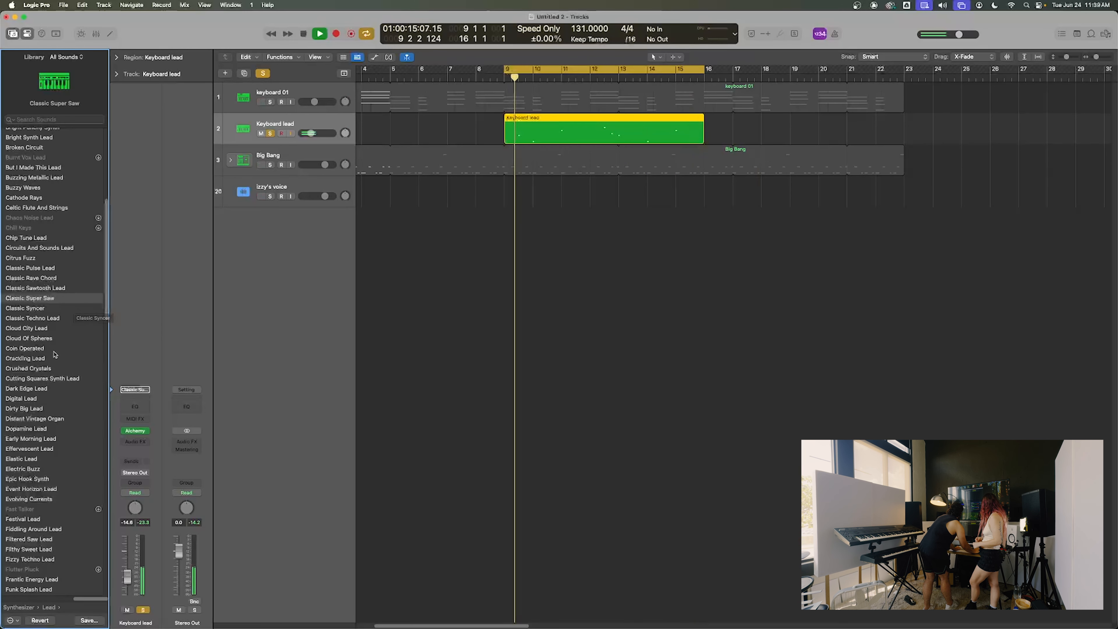
{"action": "left_click", "coordinate": [48, 338]}
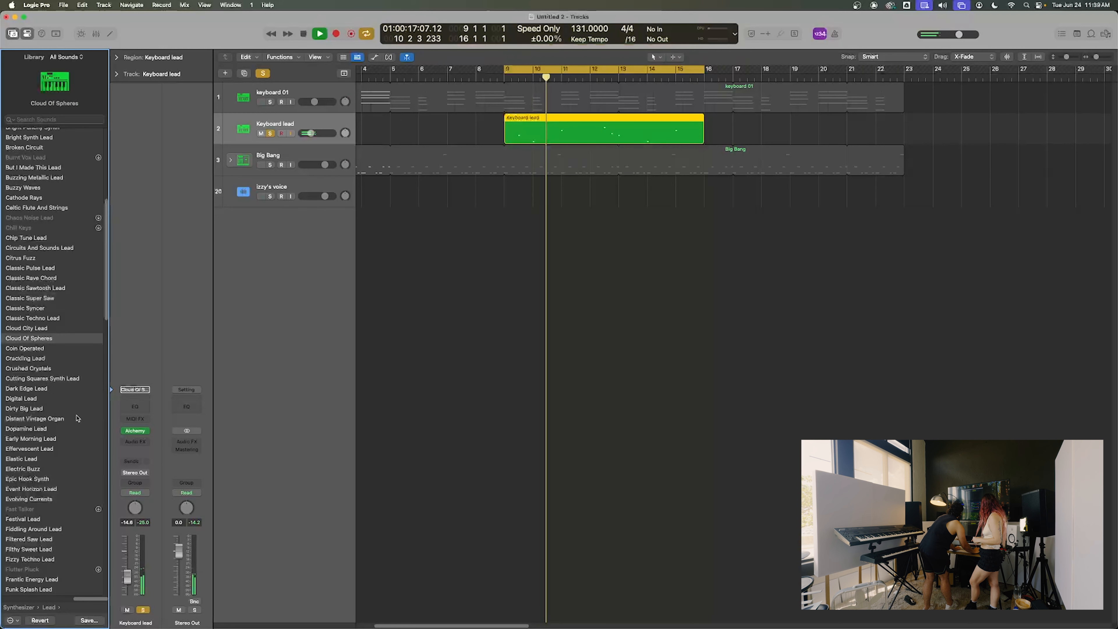
{"action": "left_click", "coordinate": [73, 360]}
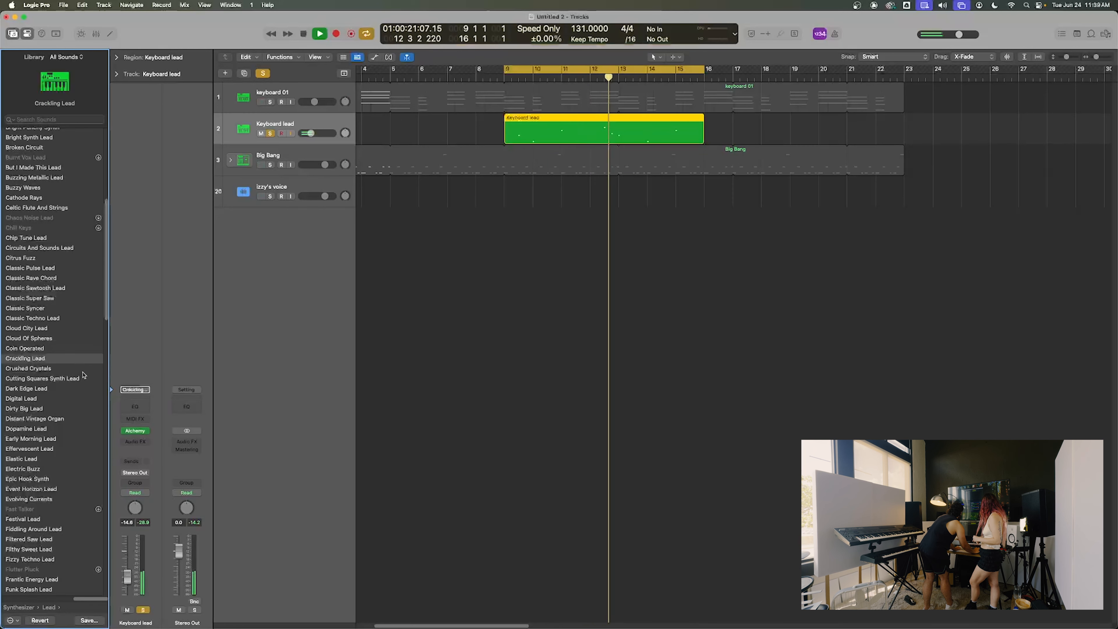
{"action": "left_click", "coordinate": [74, 372]}
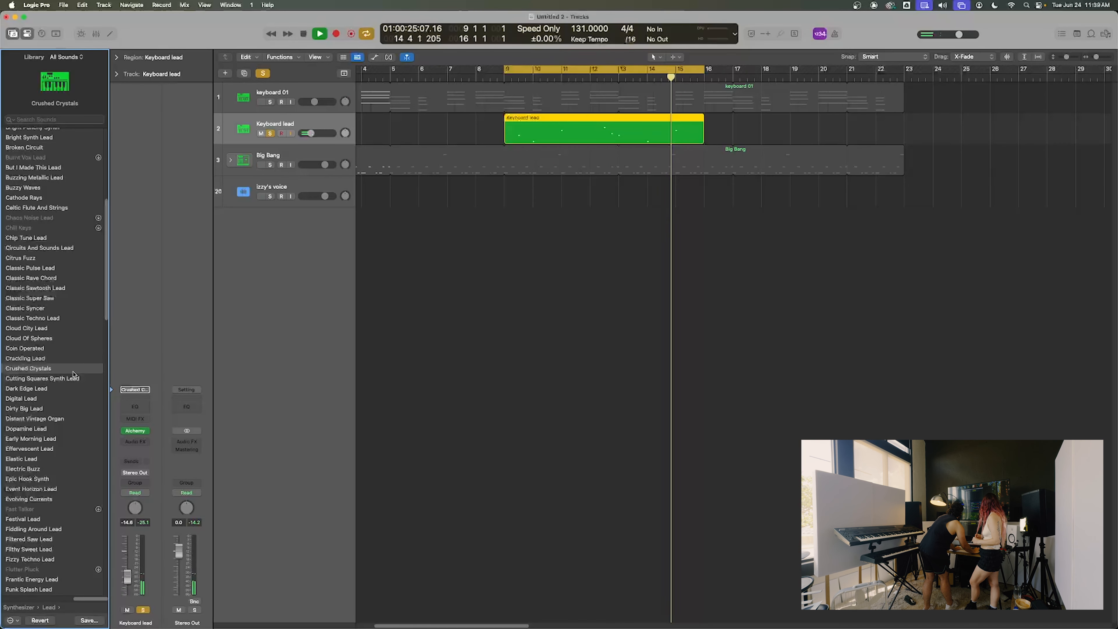
{"action": "key", "text": "space"}
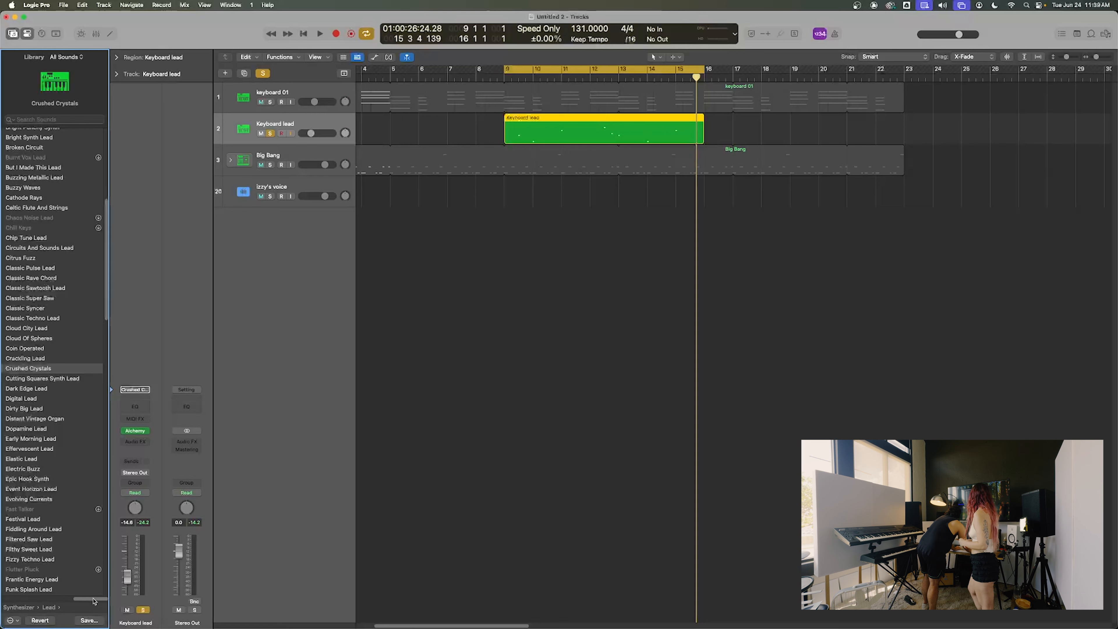
- Load the user patch "keys - florp" on the Keyboard lead track and play the cycled section
{"action": "left_click_drag", "start_coordinate": [93, 602], "coordinate": [18, 598]}
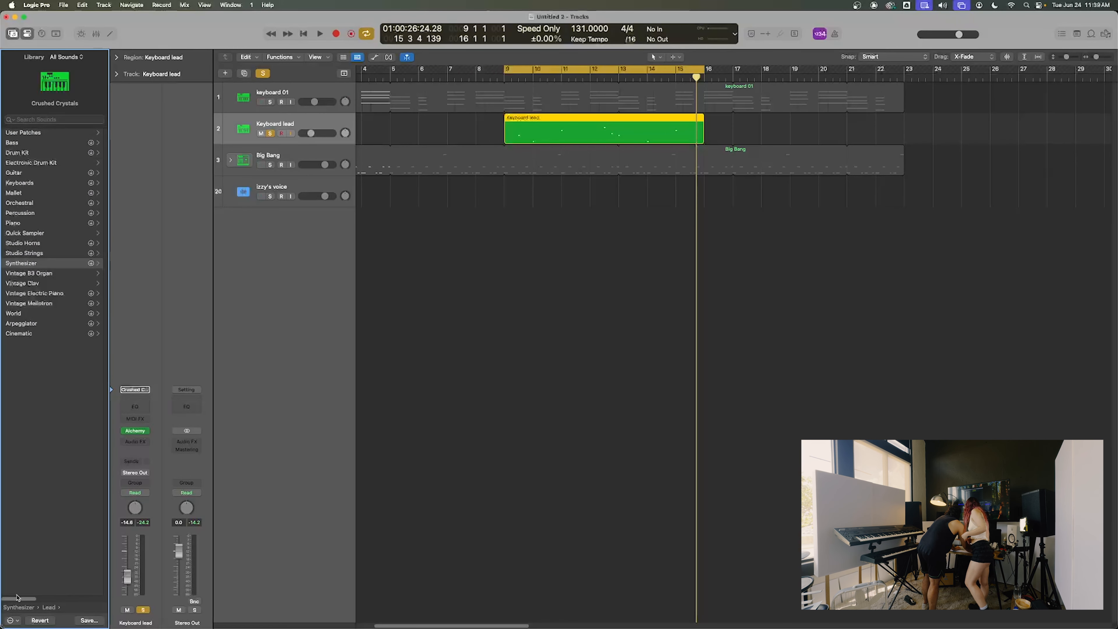
{"action": "left_click", "coordinate": [36, 133]}
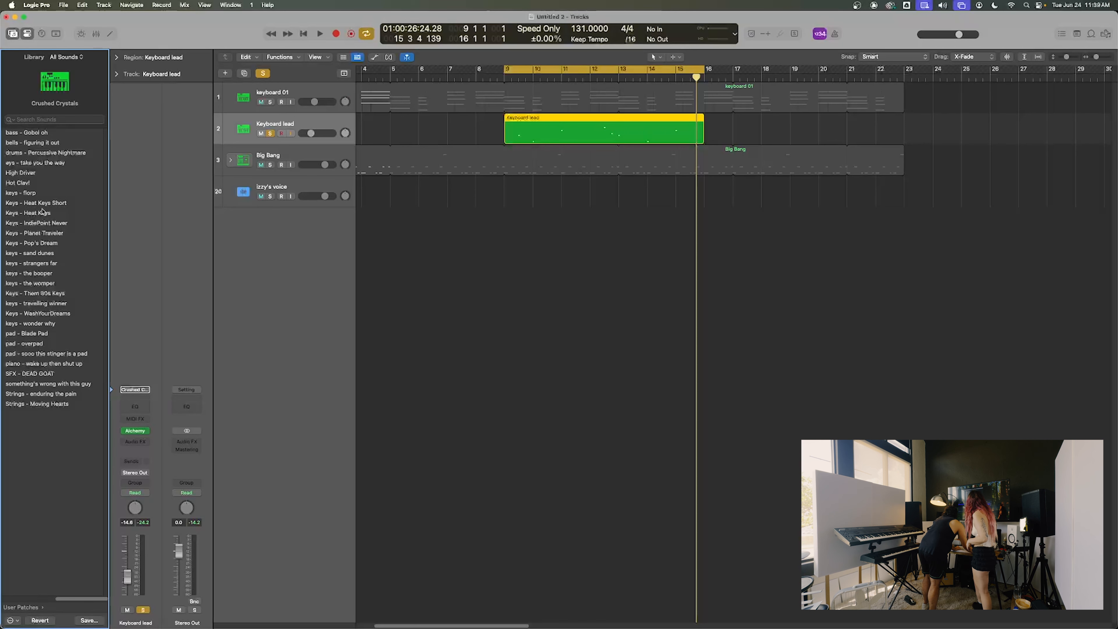
{"action": "left_click", "coordinate": [43, 193]}
{"action": "key", "text": "space"}
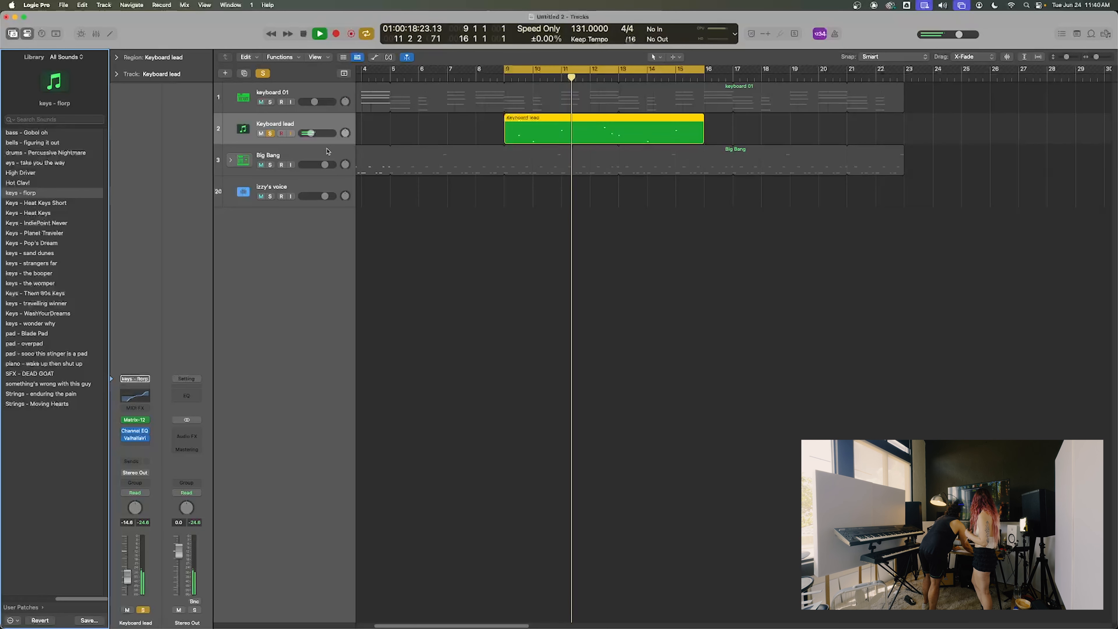
- Unsolo the Keyboard lead track, lower its volume to -16.8 dB against the full mix, and stop playback
{"action": "key", "text": "s"}
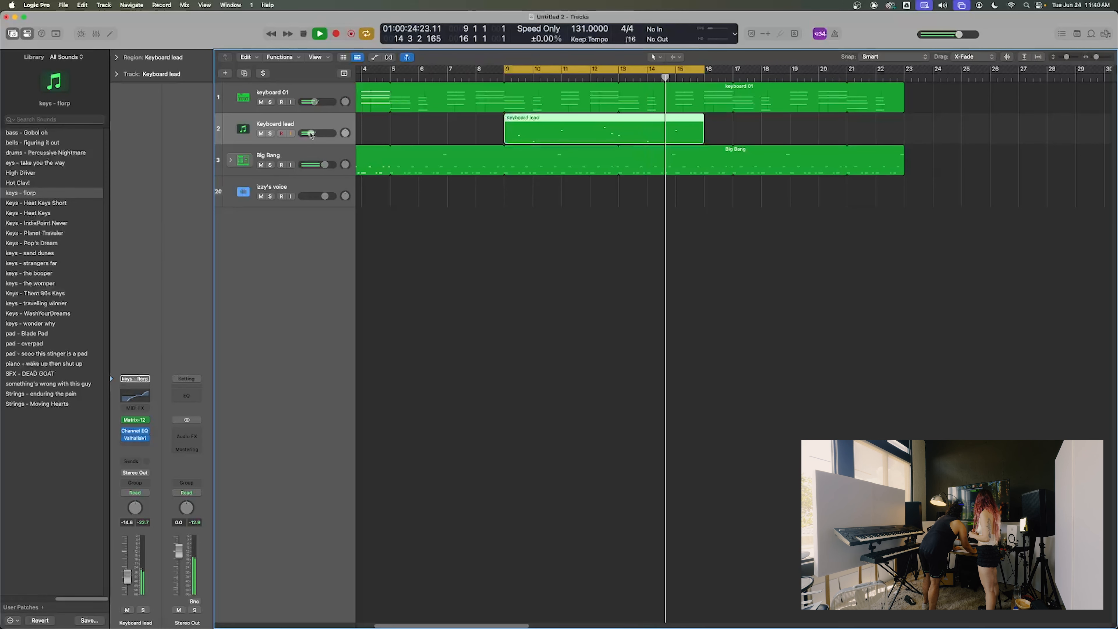
{"action": "left_click_drag", "start_coordinate": [311, 133], "coordinate": [310, 134]}
{"action": "key", "text": "space"}
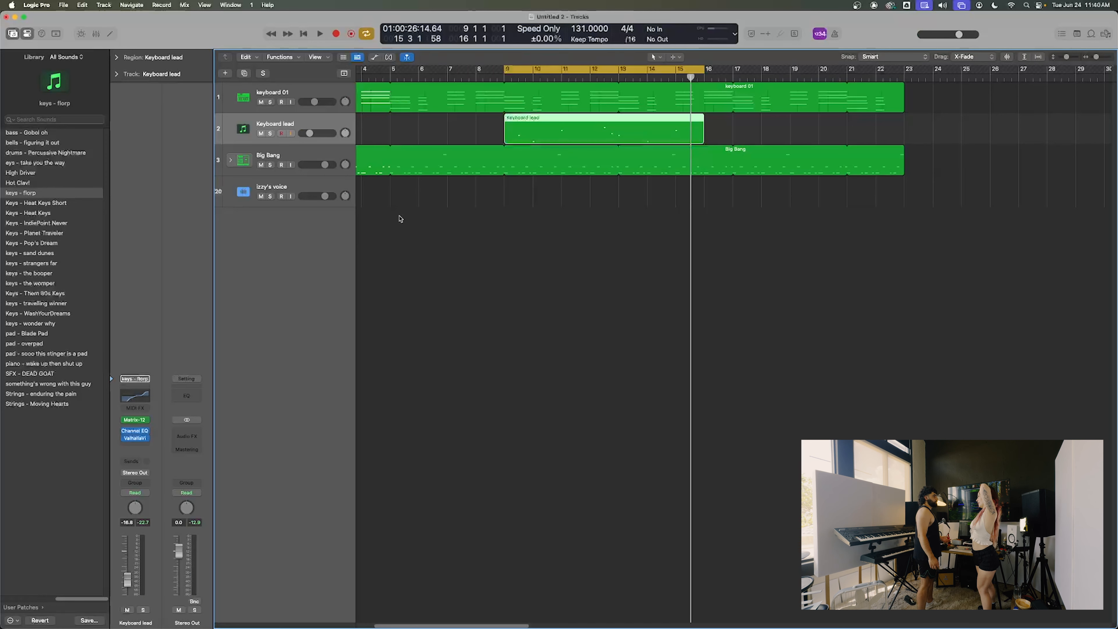
- Play the section again, turn off cycle mode, and return the stopped playhead to bar 1
{"action": "key", "text": "space"}
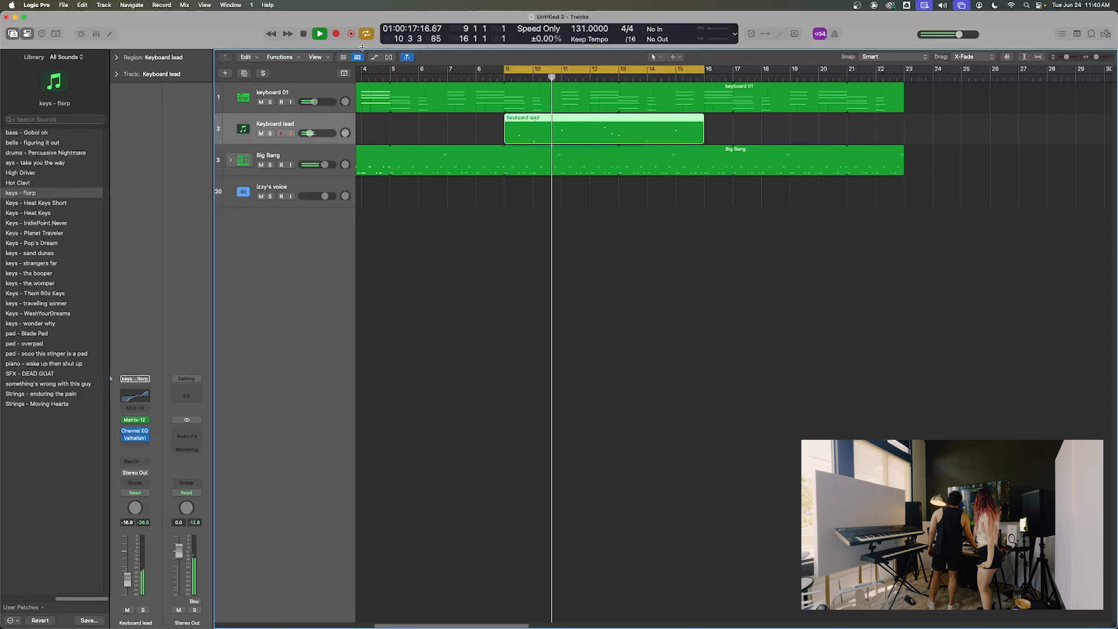
{"action": "left_click", "coordinate": [366, 34]}
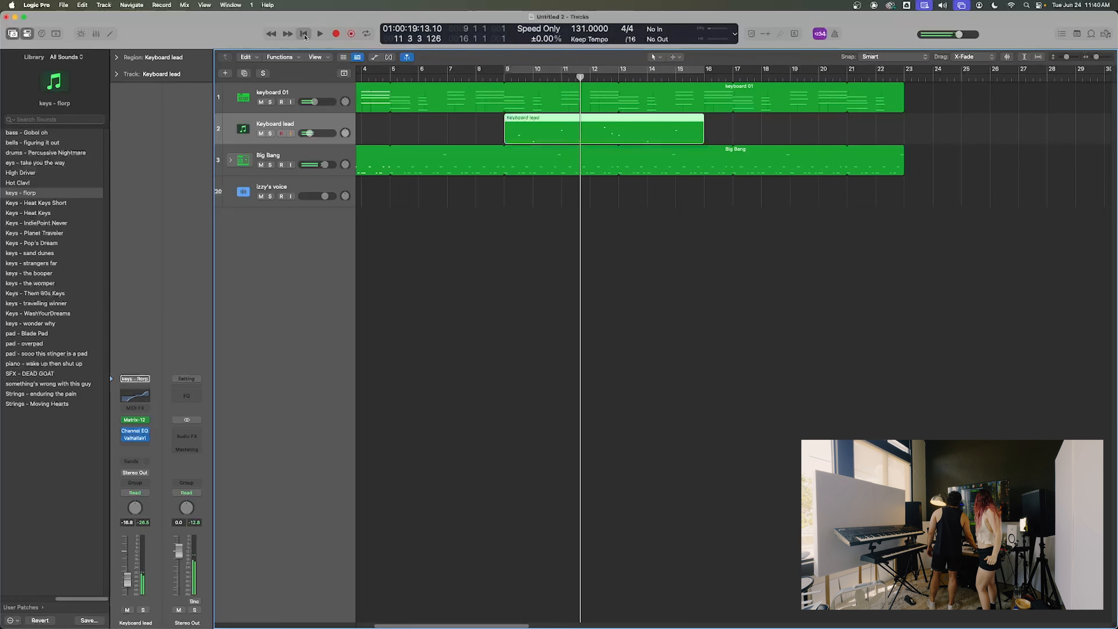
{"action": "double_click", "coordinate": [304, 34]}
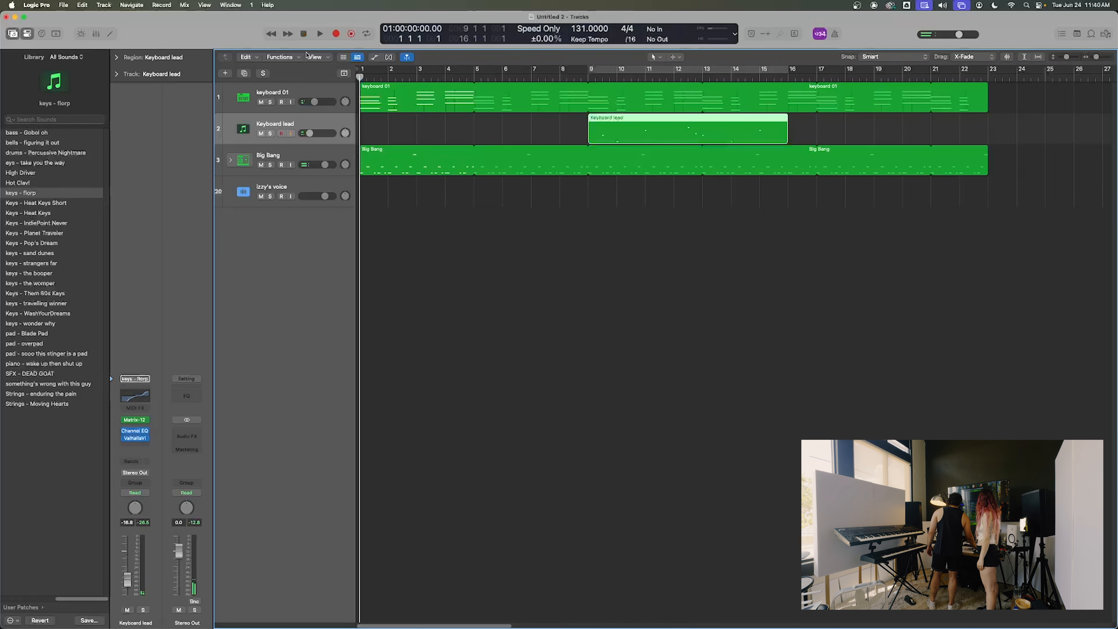
- Delete the empty voice track below Big Bang
{"action": "left_click", "coordinate": [305, 181]}
{"action": "key", "text": "super+BackSpace"}
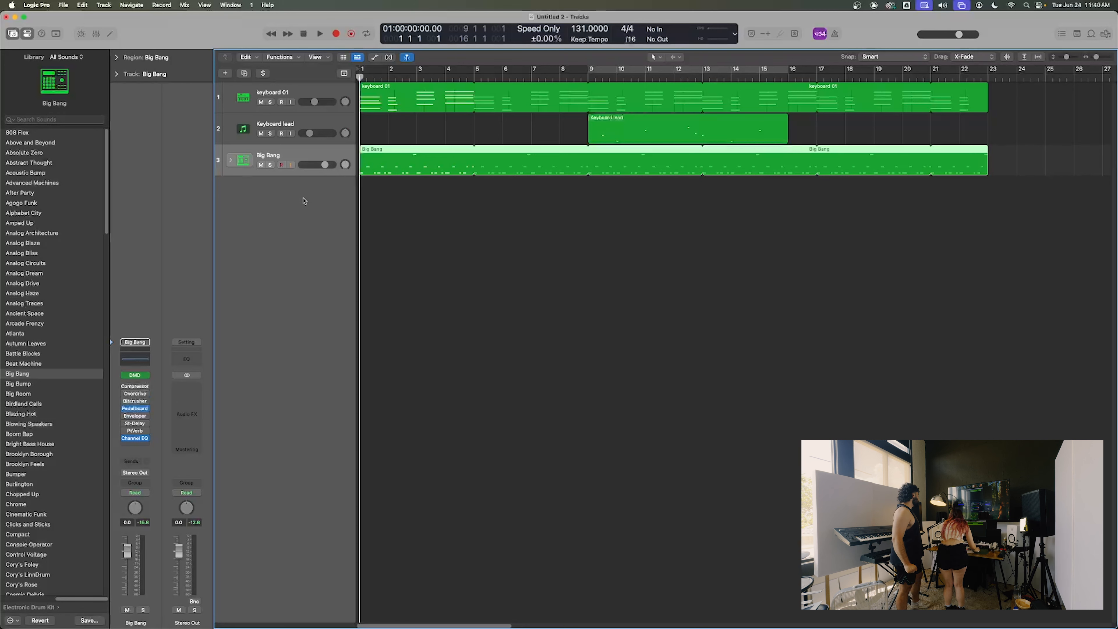
{"action": "double_click", "coordinate": [280, 198]}
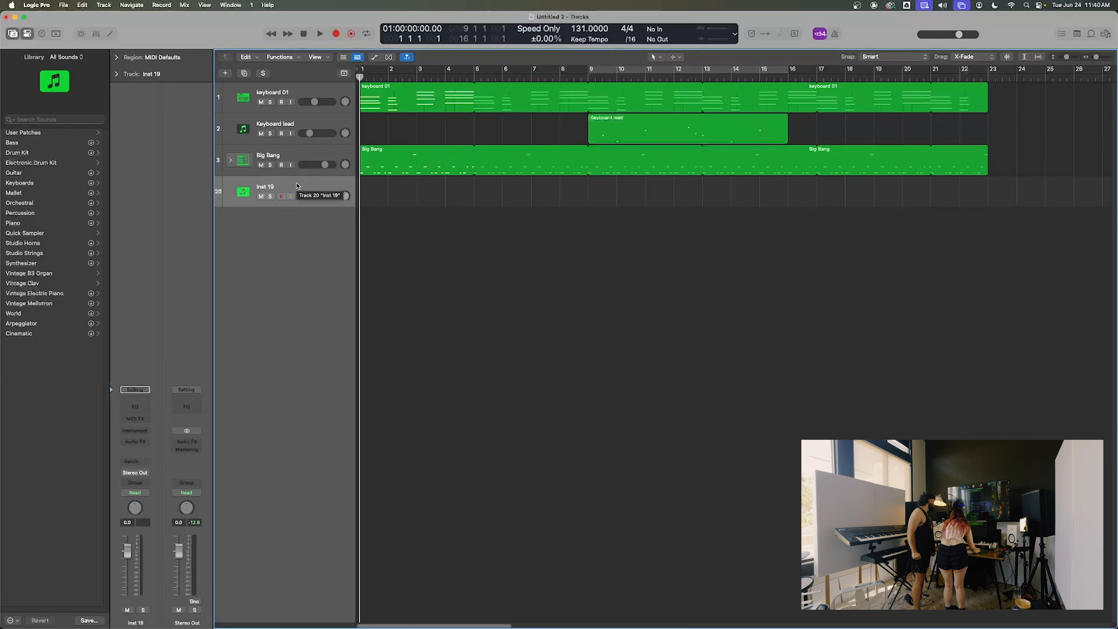
{"action": "scroll", "coordinate": [297, 186], "scroll_direction": "down", "scroll_amount": 1}
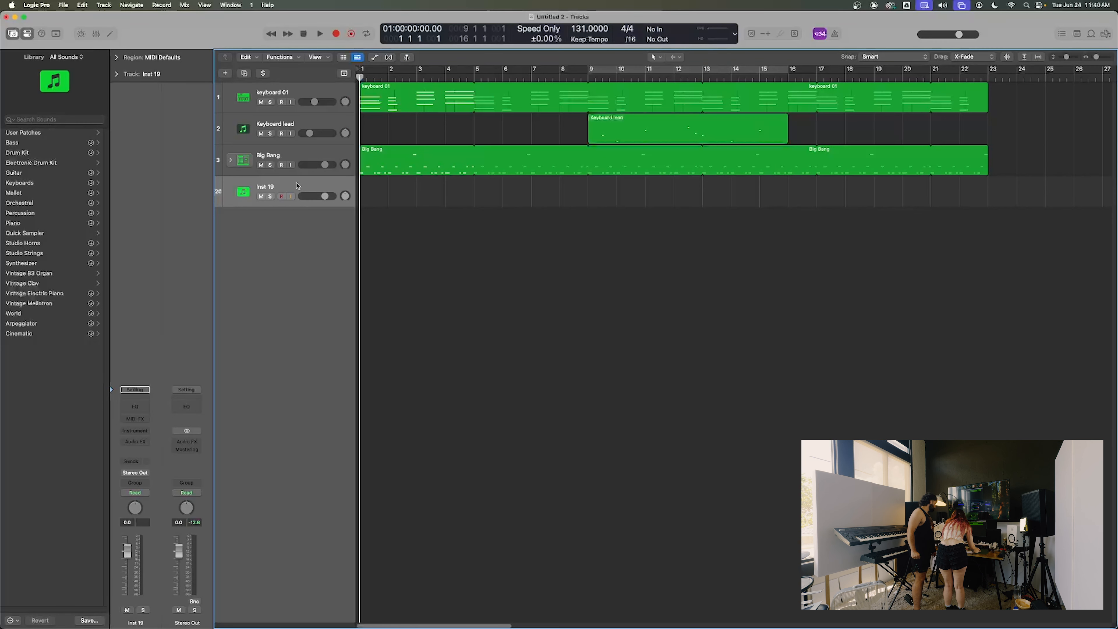
{"action": "key", "text": "super+BackSpace"}
{"action": "right_click", "coordinate": [295, 196]}
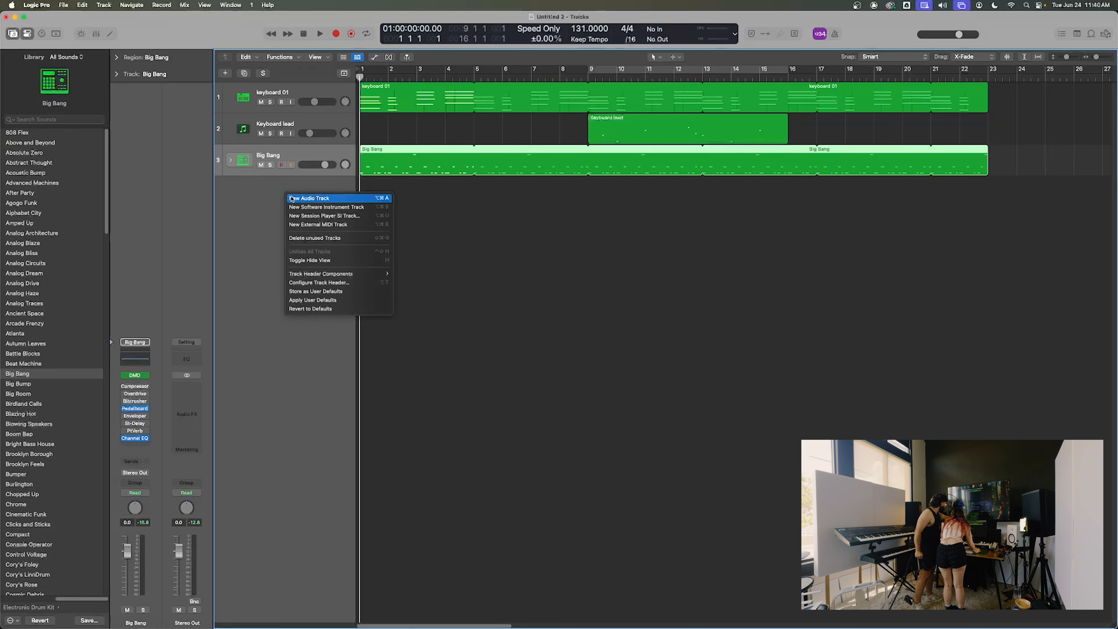
{"action": "left_click", "coordinate": [230, 188]}
- Create one Mic or Line audio track with Input 1 as its input and Stereo Output as its output
{"action": "left_click", "coordinate": [225, 73]}
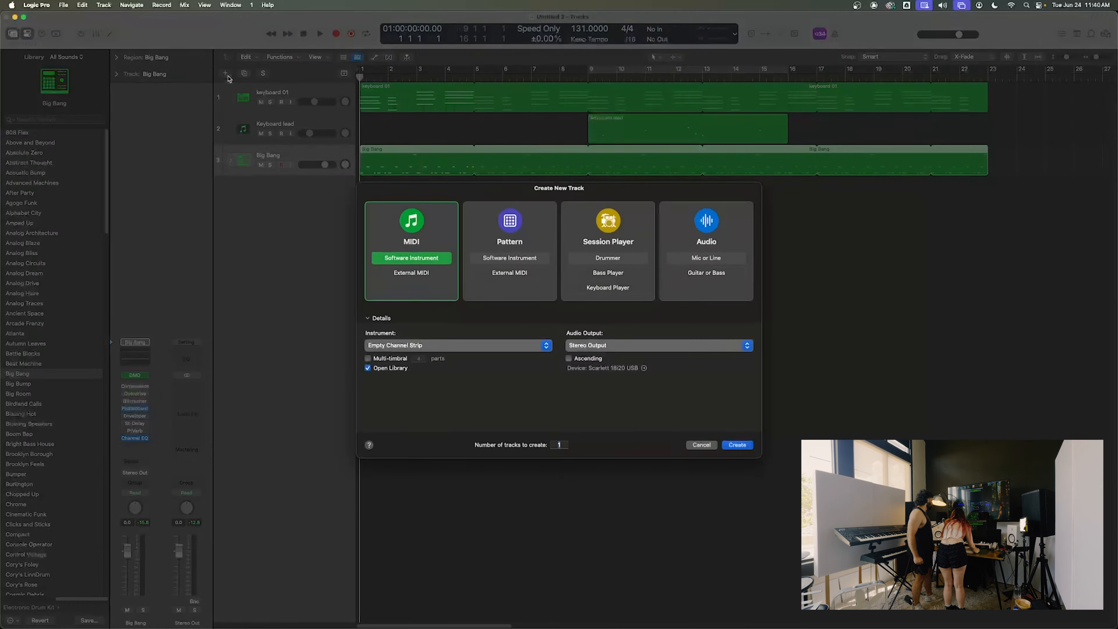
{"action": "left_click", "coordinate": [706, 258]}
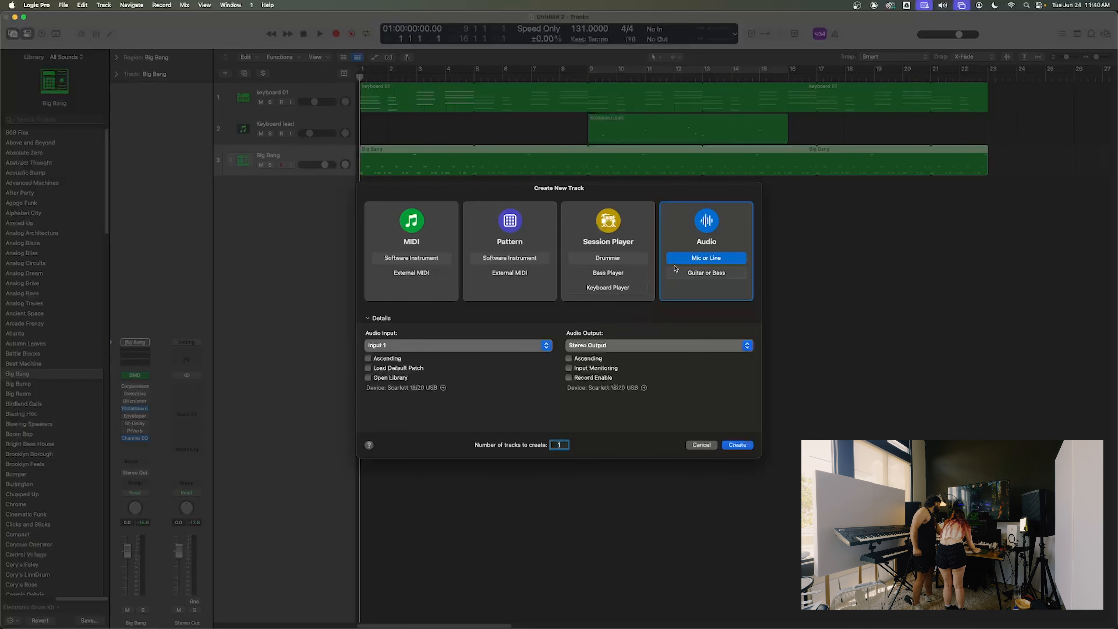
{"action": "left_click", "coordinate": [406, 343]}
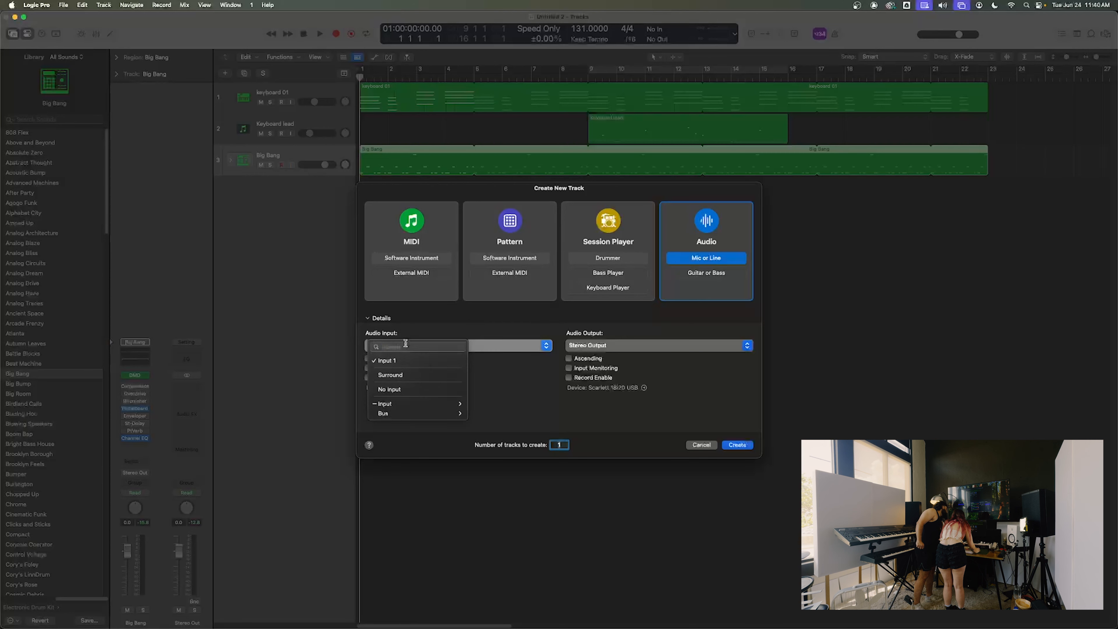
{"action": "left_click", "coordinate": [439, 339]}
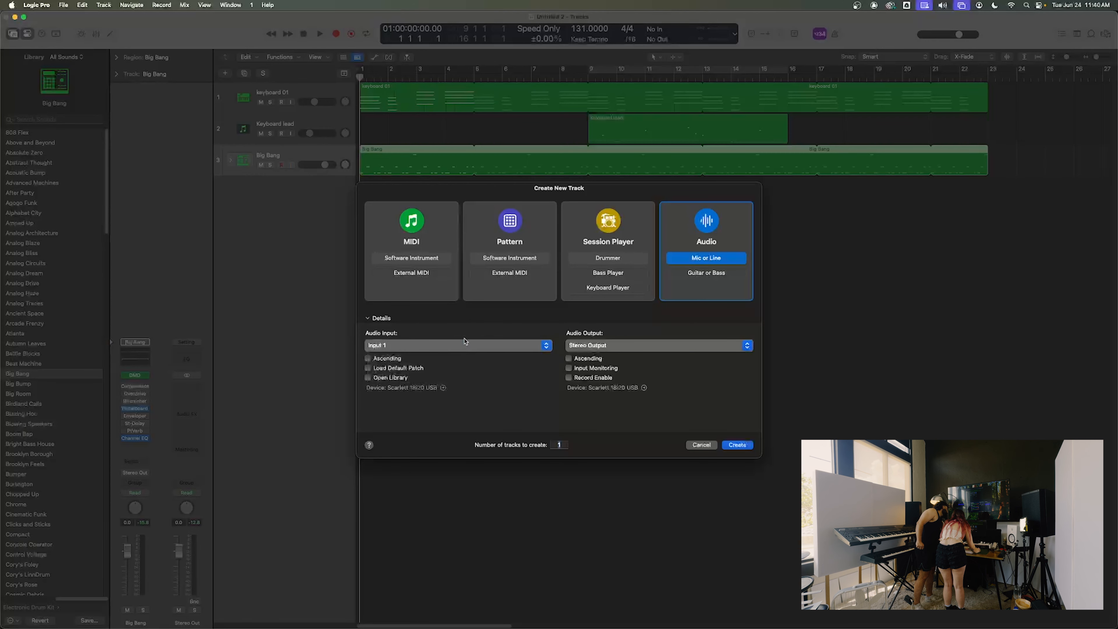
{"action": "left_click", "coordinate": [746, 446]}
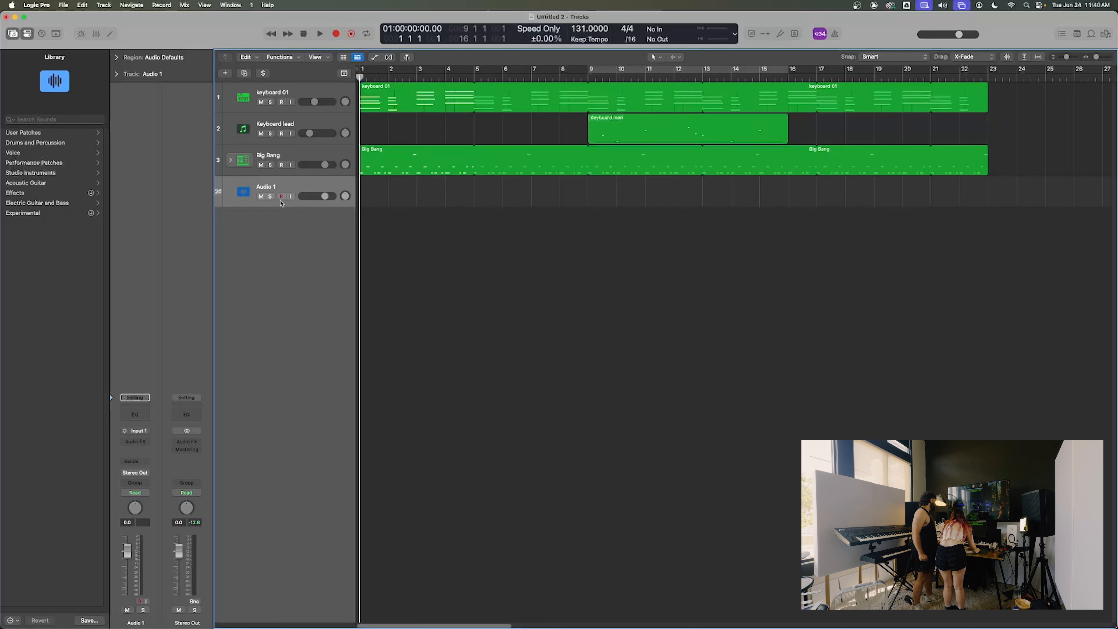
- Rename the new audio track with the singer's first name
{"action": "double_click", "coordinate": [273, 185]}
{"action": "type", "text": "o"}
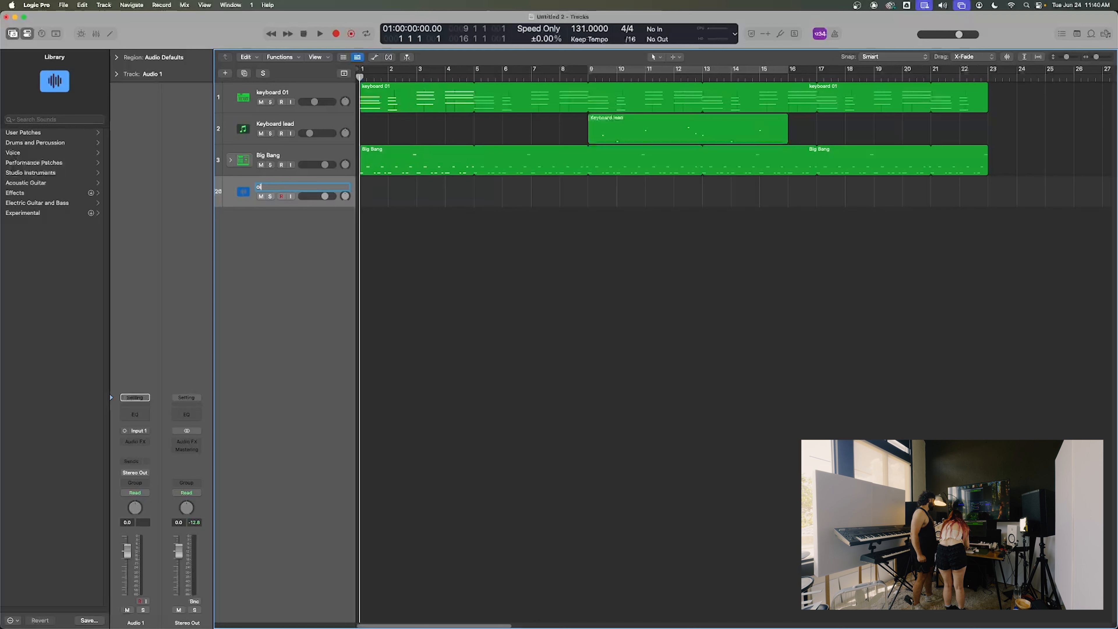
{"action": "type", "text": "zzy"}
{"action": "key", "text": "Return"}
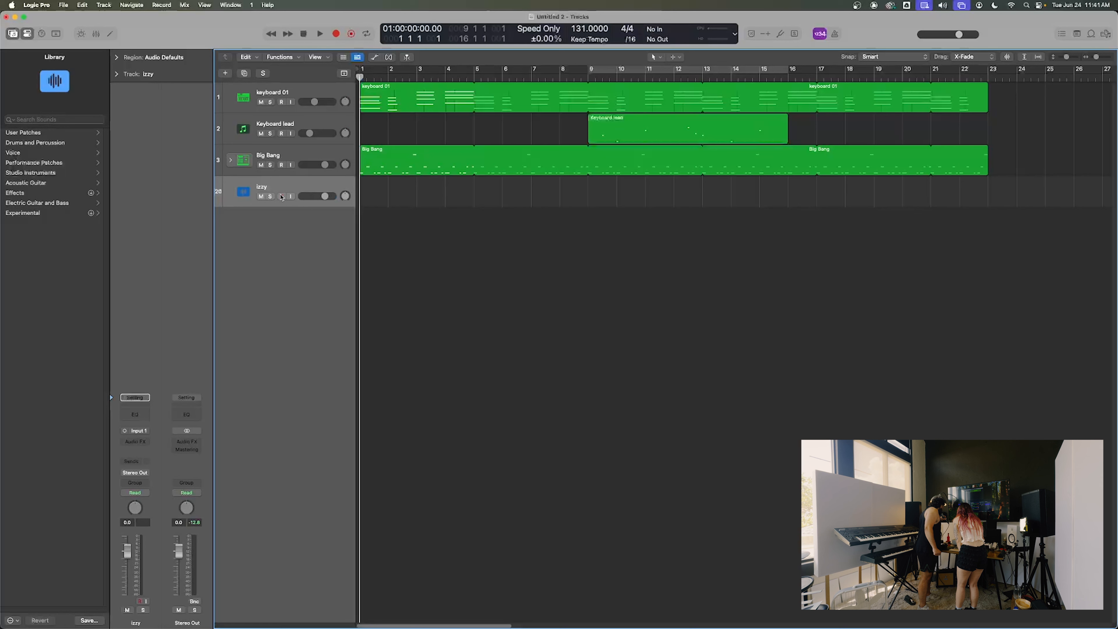
- With the vocal track unsoloed and input-monitored, record a first take from bar 1 to about bar 8 and return the playhead to the start
{"action": "left_click", "coordinate": [270, 196]}
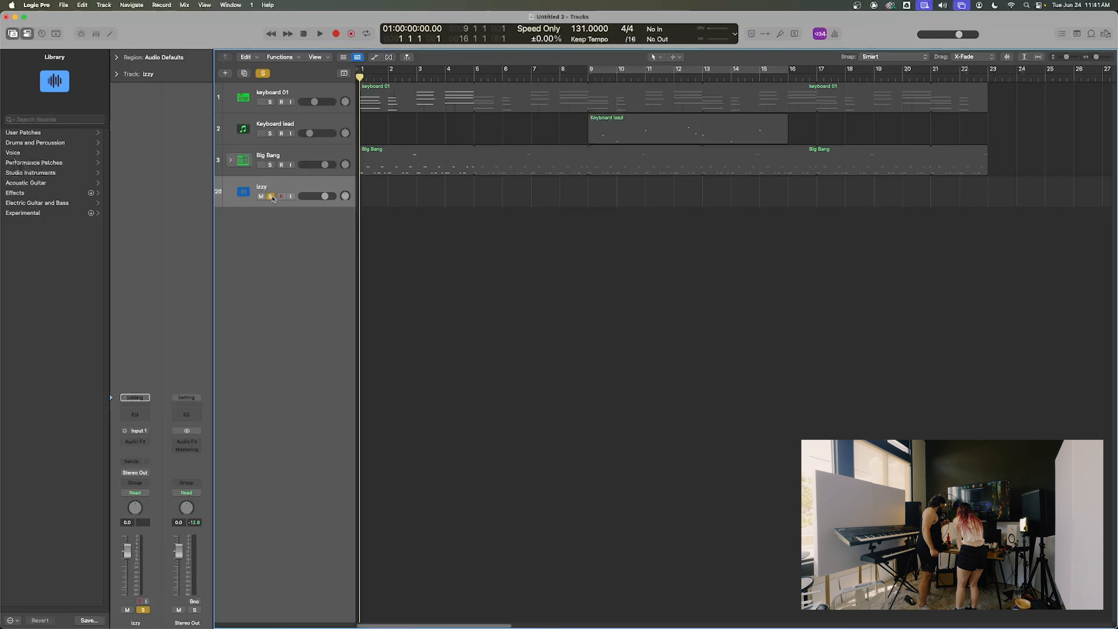
{"action": "left_click", "coordinate": [271, 197]}
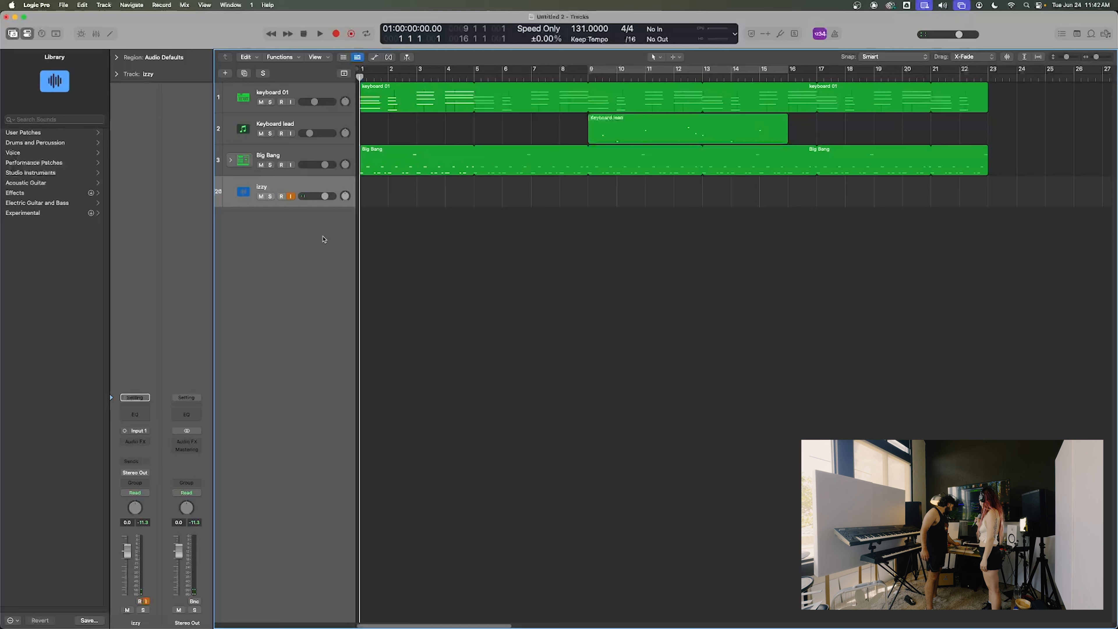
{"action": "key", "text": "r"}
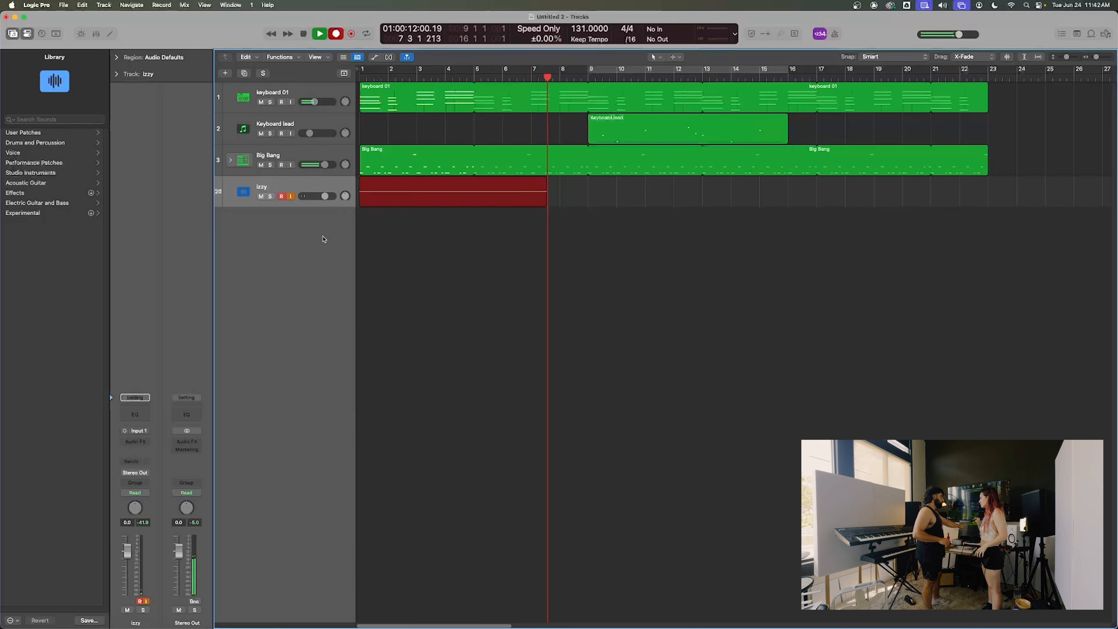
{"action": "key", "text": "space"}
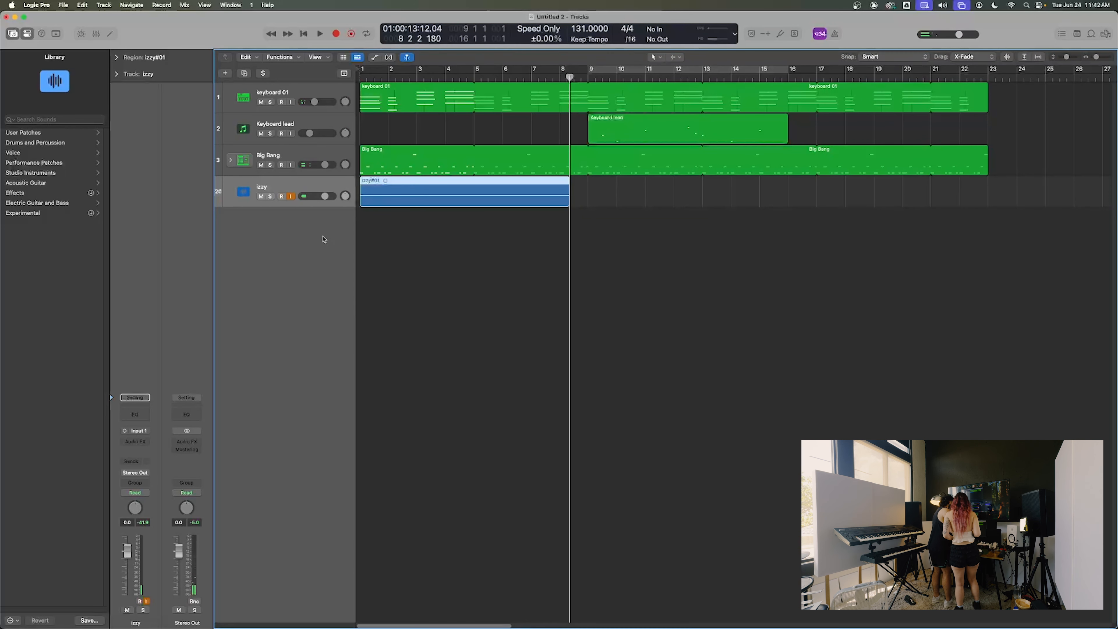
{"action": "key", "text": "Return"}
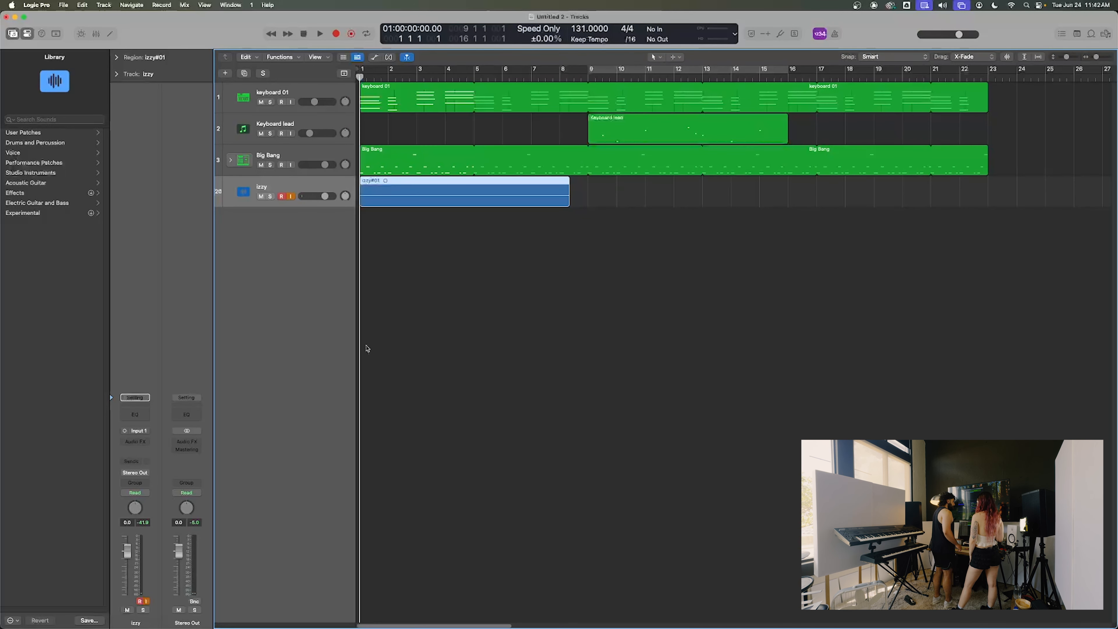
- Record a second vocal take over the first from bar 1 into bar 2, and collapse the resulting take folder
{"action": "left_click", "coordinate": [432, 225]}
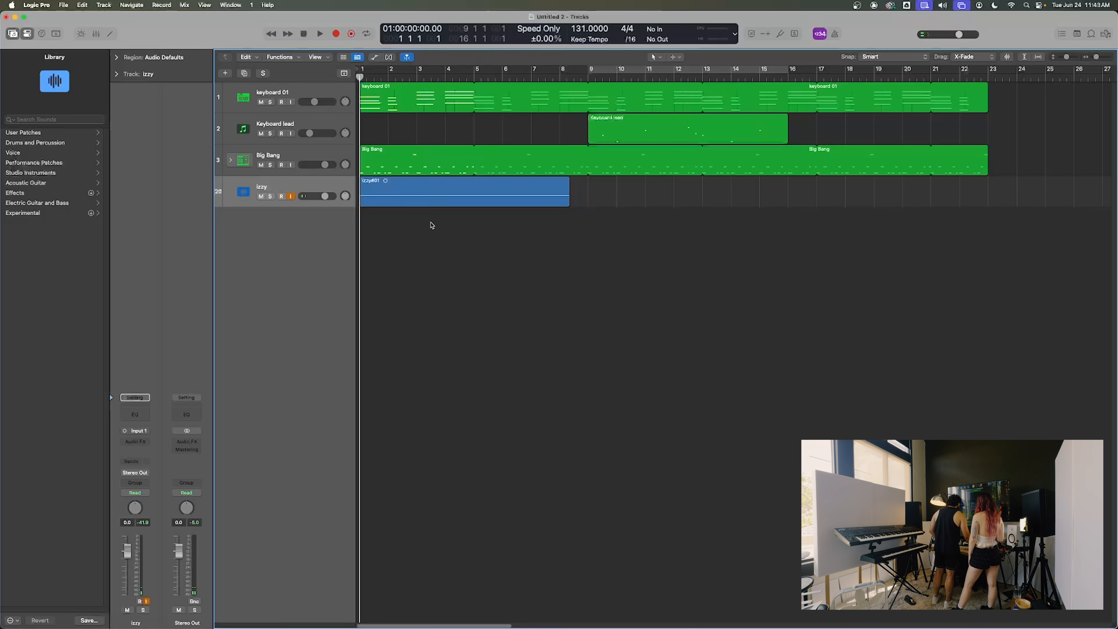
{"action": "left_click", "coordinate": [419, 198]}
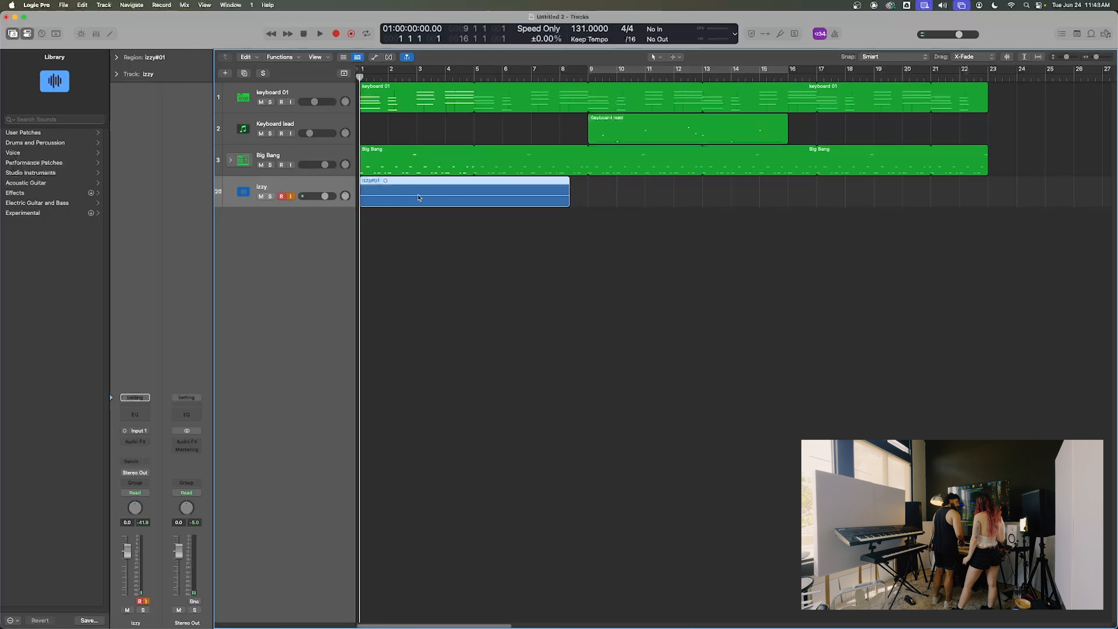
{"action": "key", "text": "r"}
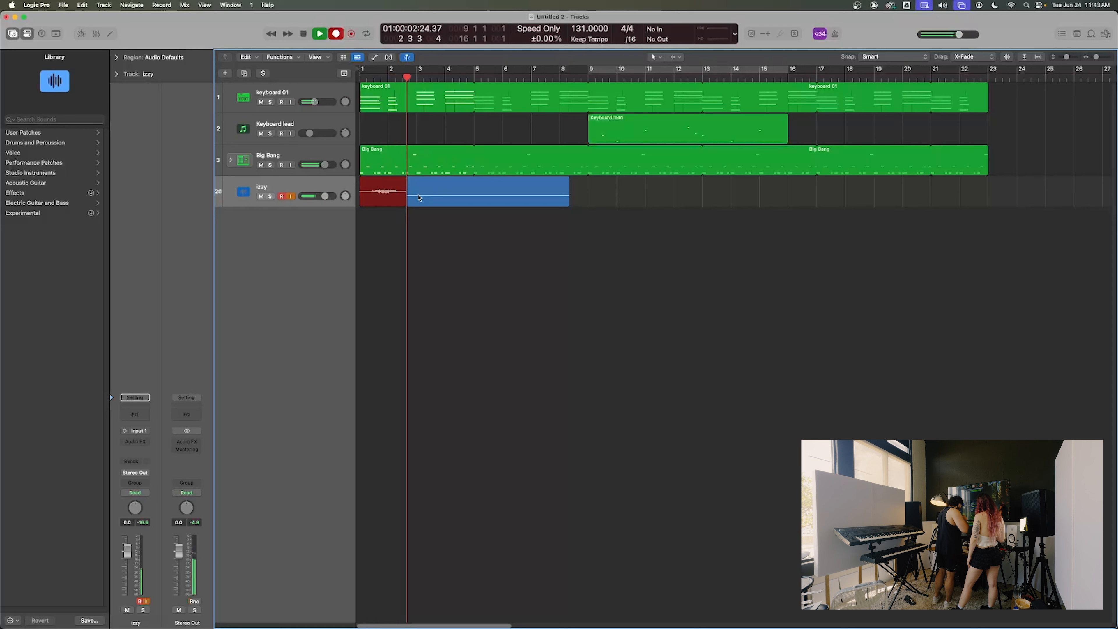
{"action": "key", "text": "space"}
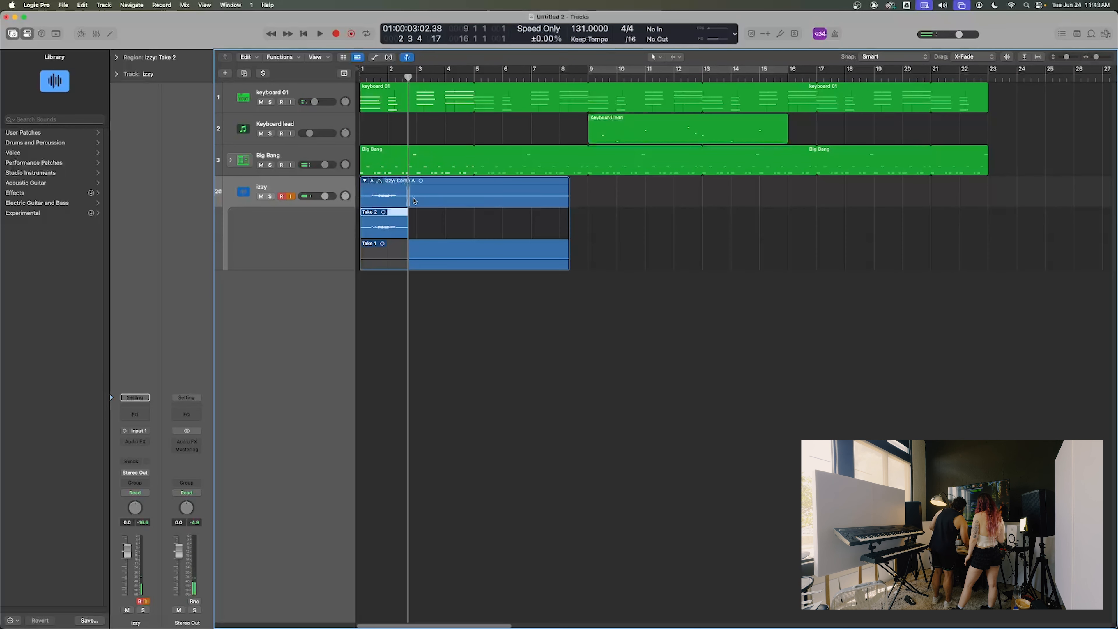
{"action": "left_click", "coordinate": [364, 180]}
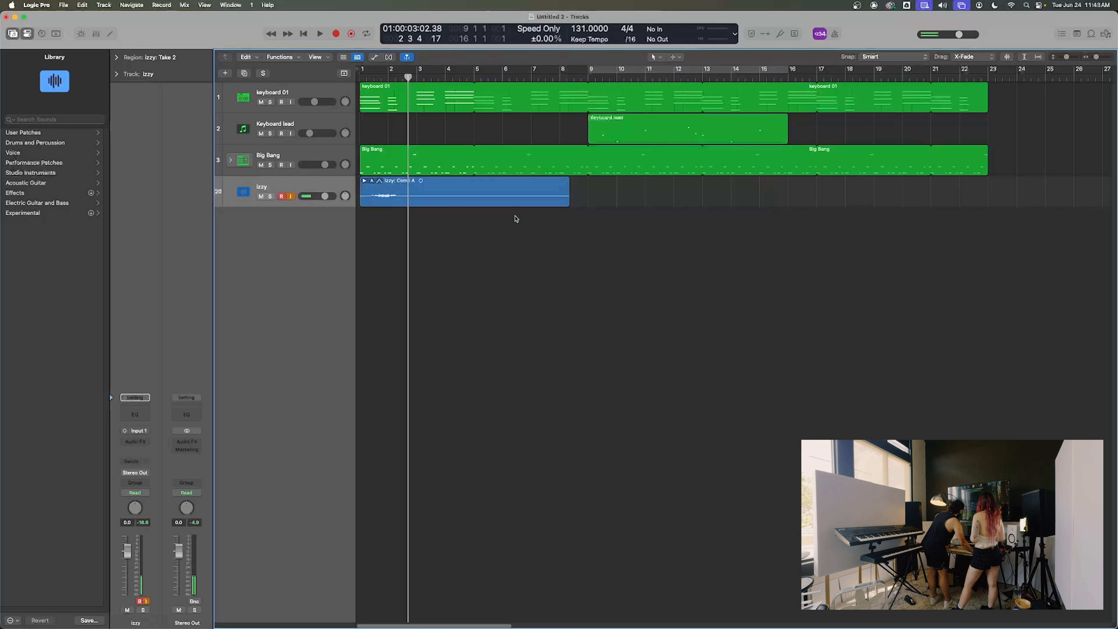
- Inspect the vocal take folder and record two further takes over the existing ones, each from bar 1 into bar 2
{"action": "left_click", "coordinate": [365, 181]}
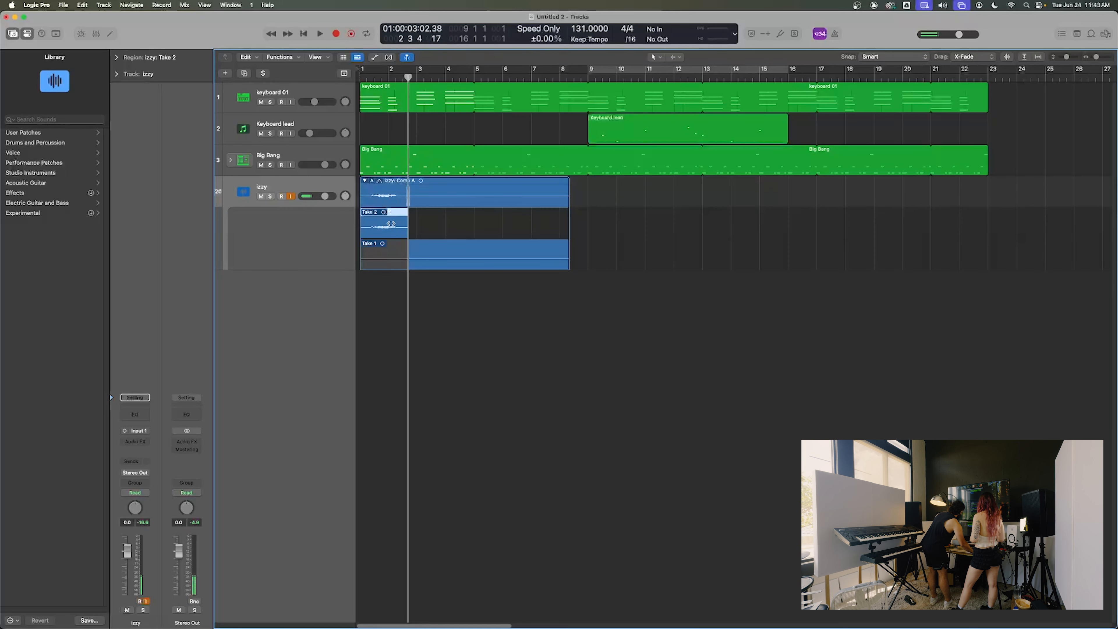
{"action": "left_click", "coordinate": [365, 181]}
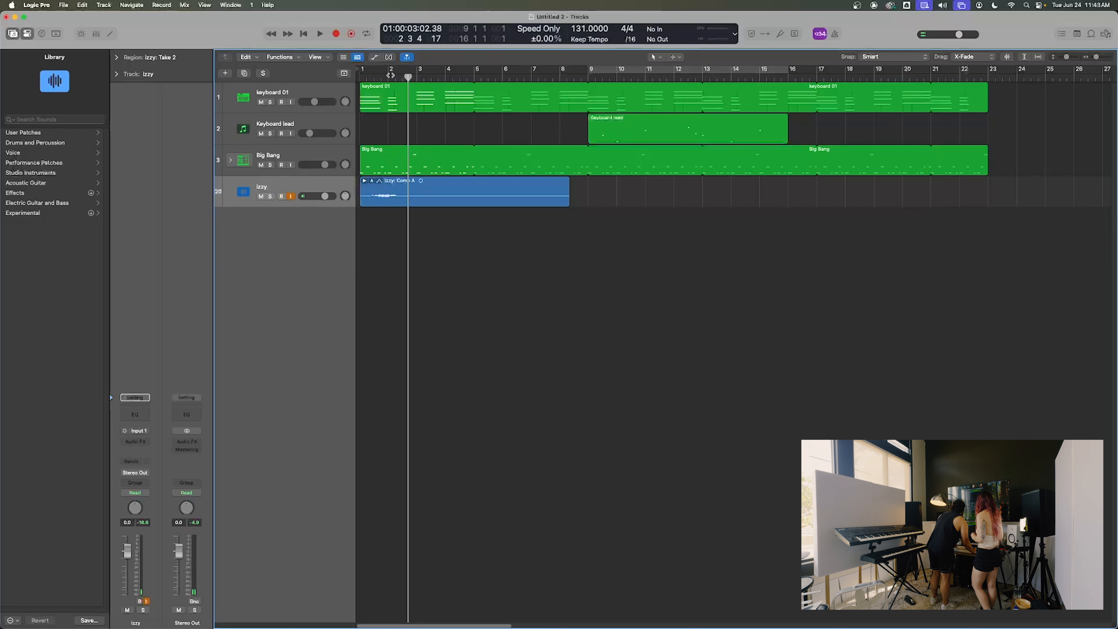
{"action": "left_click_drag", "start_coordinate": [392, 75], "coordinate": [302, 80]}
{"action": "key", "text": "r"}
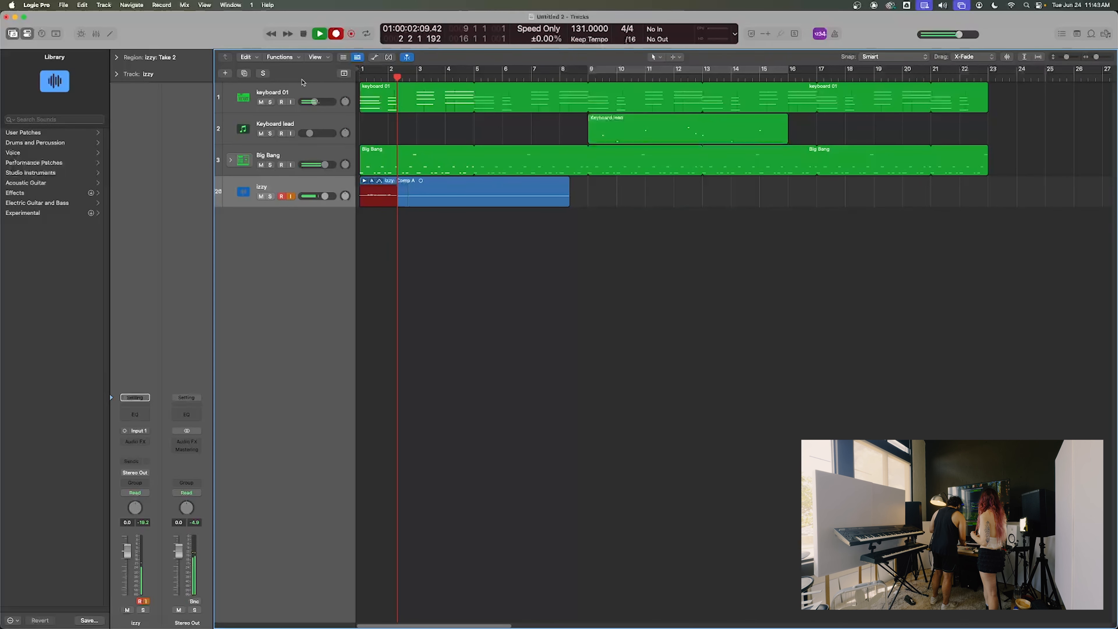
{"action": "key", "text": "space"}
{"action": "key", "text": "r"}
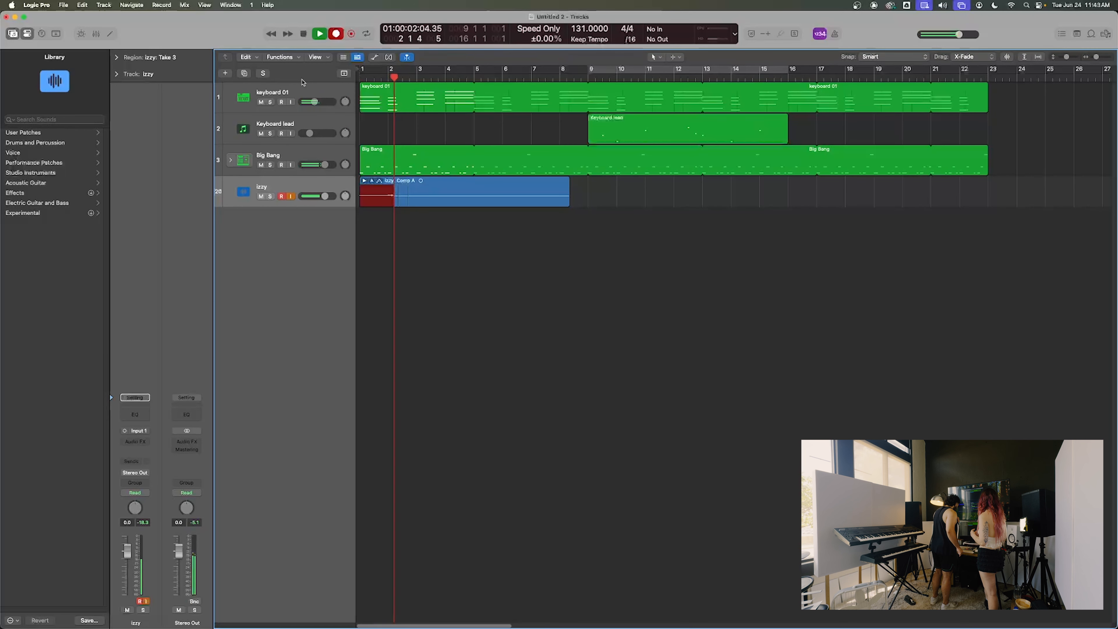
{"action": "key", "text": "space"}
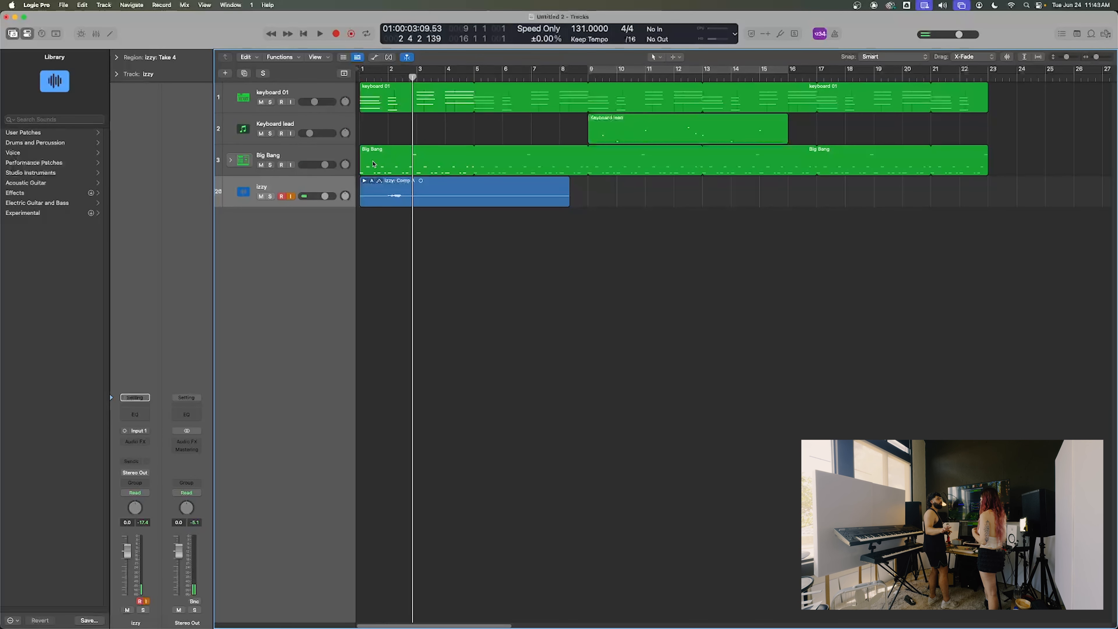
- Compare the vocal takes and comp Take 2 from bar 1 to its end in the take folder, leaving the folder collapsed
{"action": "left_click", "coordinate": [365, 181]}
{"action": "left_click", "coordinate": [385, 286]}
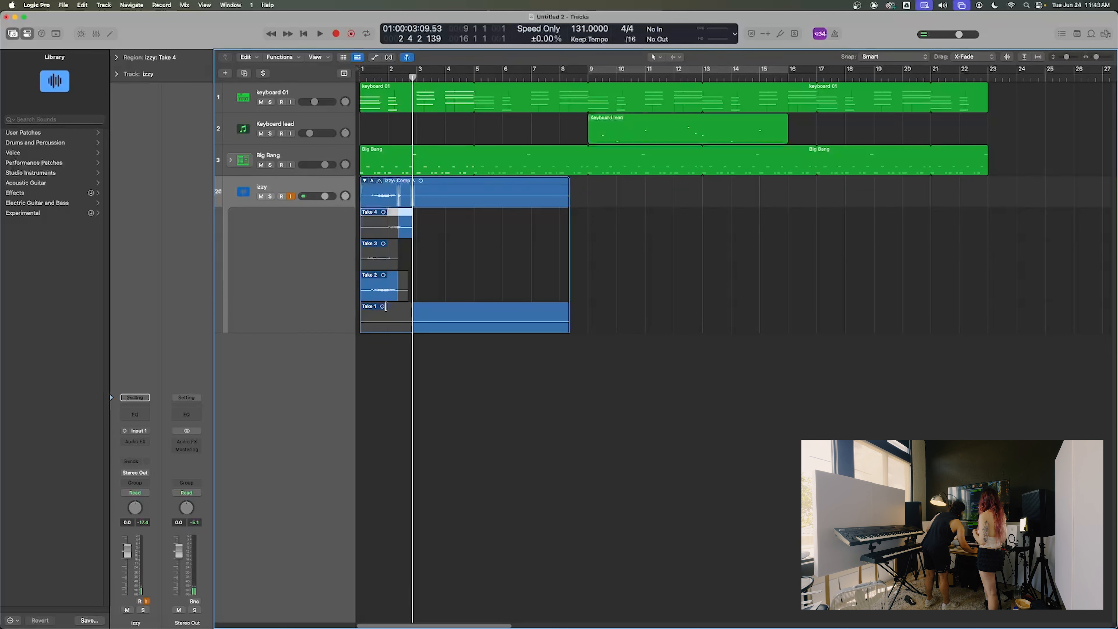
{"action": "left_click", "coordinate": [390, 309]}
{"action": "left_click", "coordinate": [386, 286]}
{"action": "left_click", "coordinate": [387, 260]}
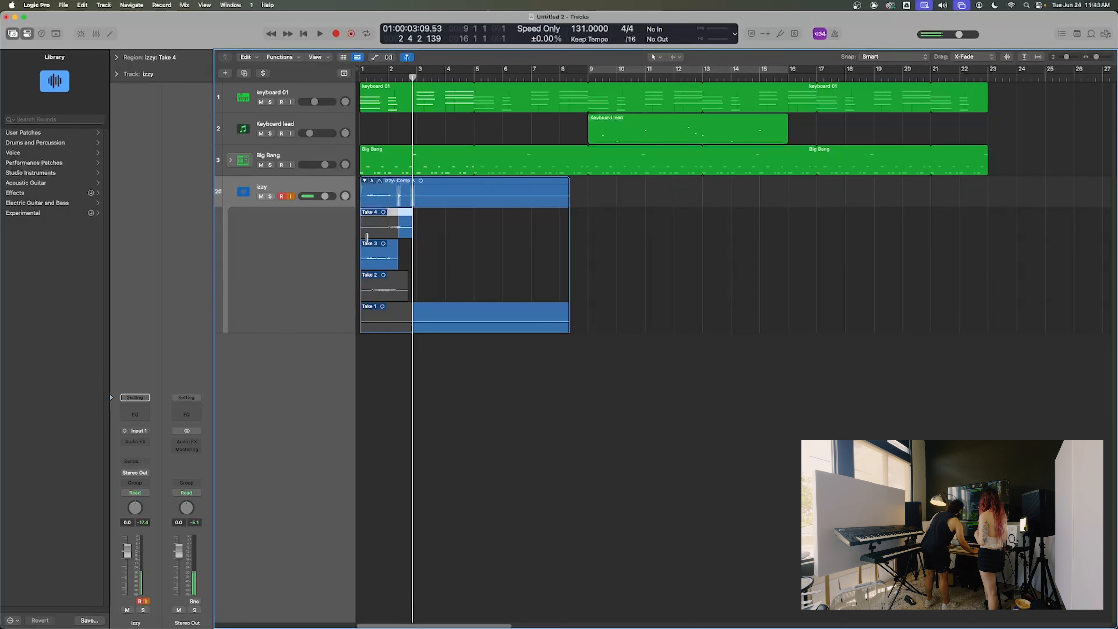
{"action": "left_click_drag", "start_coordinate": [364, 287], "coordinate": [410, 289]}
{"action": "left_click", "coordinate": [364, 181]}
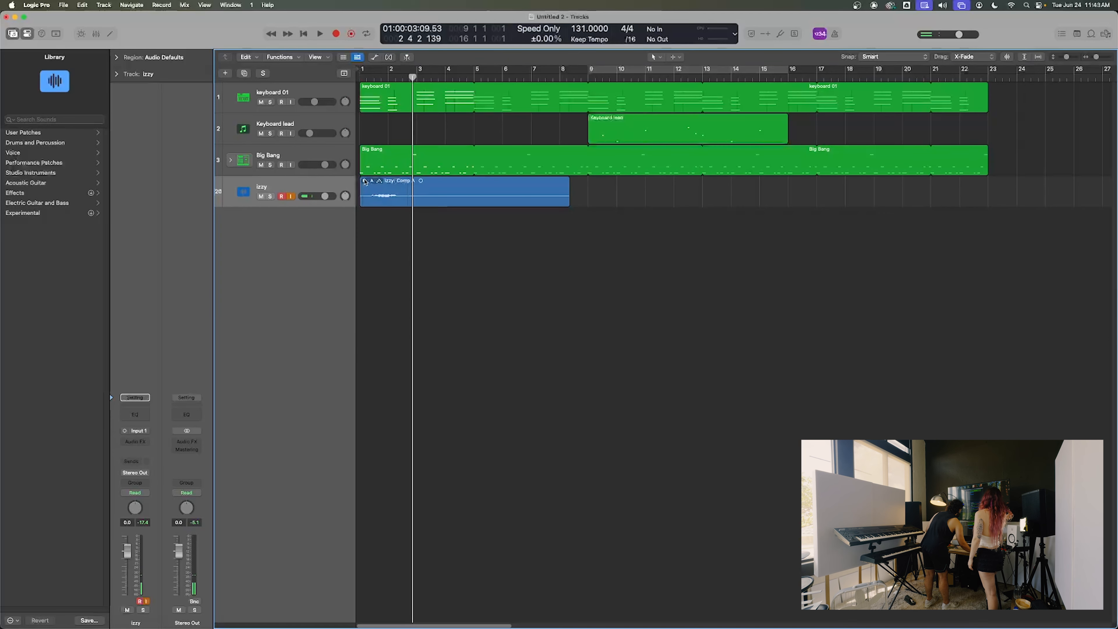
- Play back the vocal comp with the instrument tracks from bar 1 into bar 2
{"action": "key", "text": "Return"}
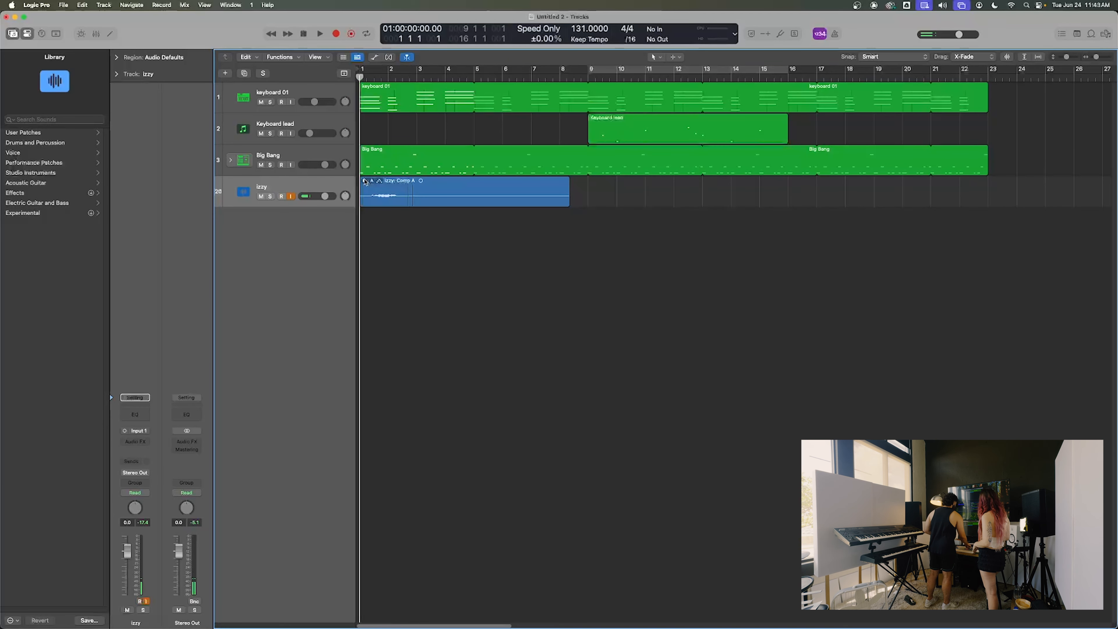
{"action": "key", "text": "space"}
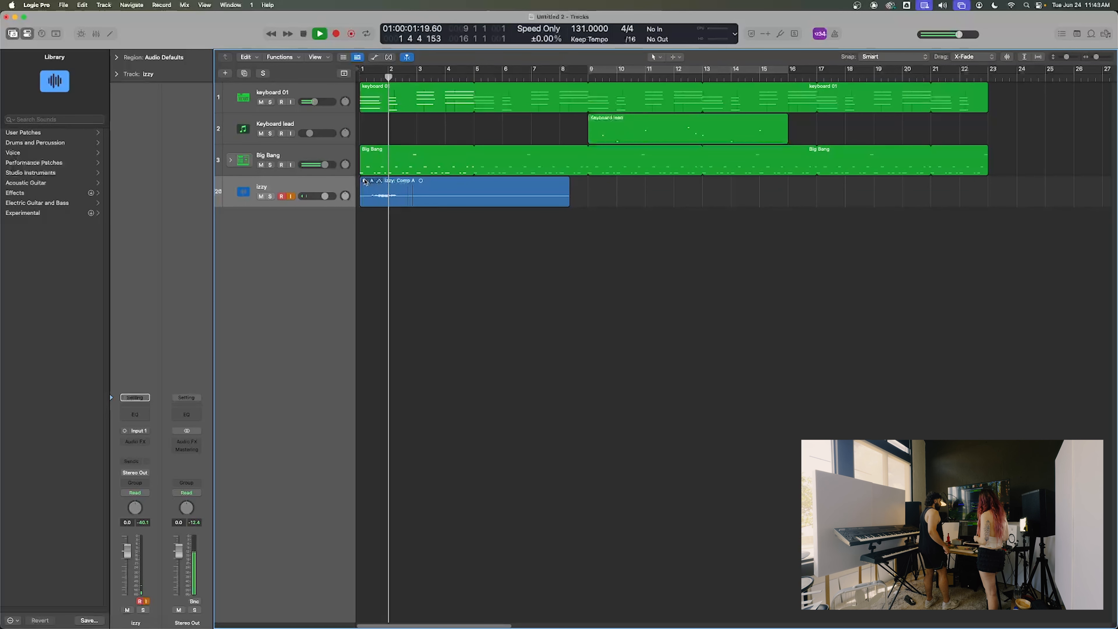
{"action": "key", "text": "space"}
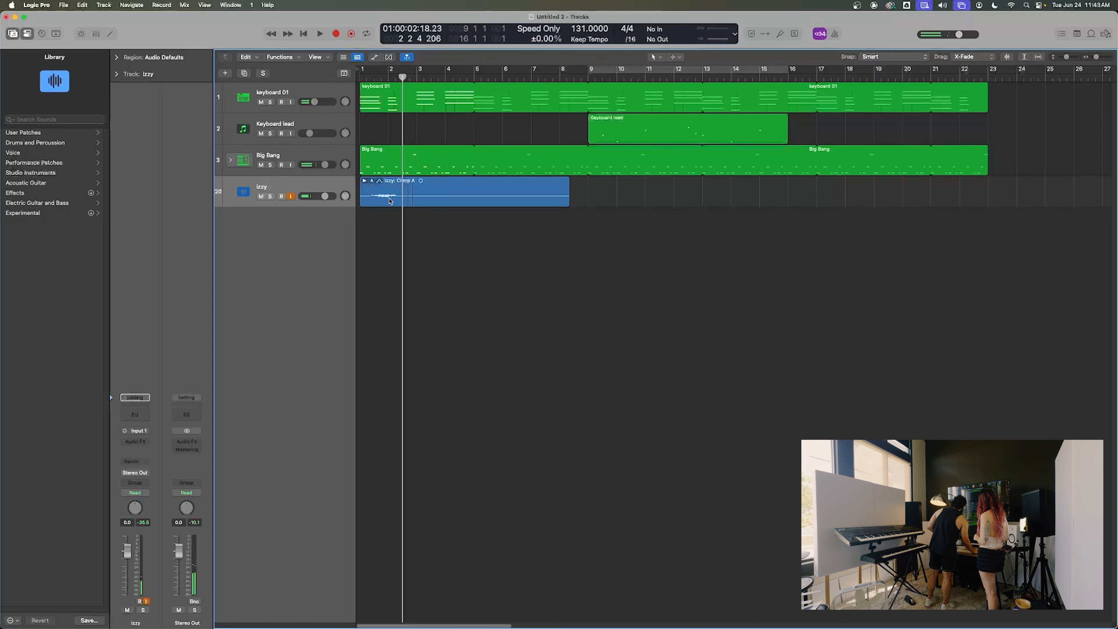
- Flatten and merge the vocal comp, and delete all resulting vocal regions together with their recorded audio files
{"action": "left_click", "coordinate": [374, 184]}
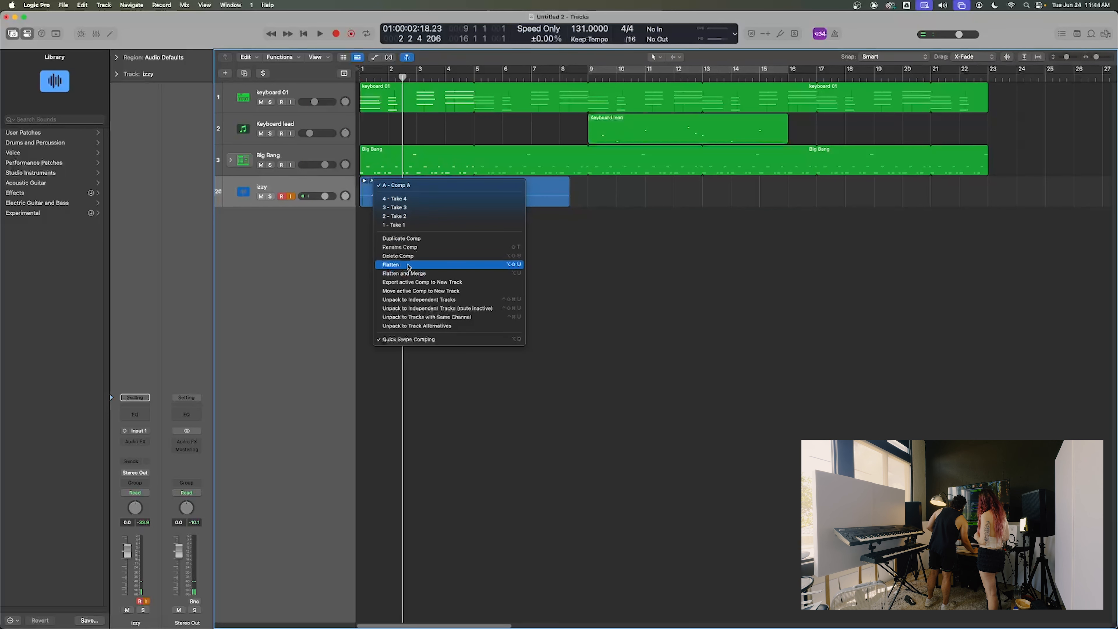
{"action": "left_click", "coordinate": [414, 273]}
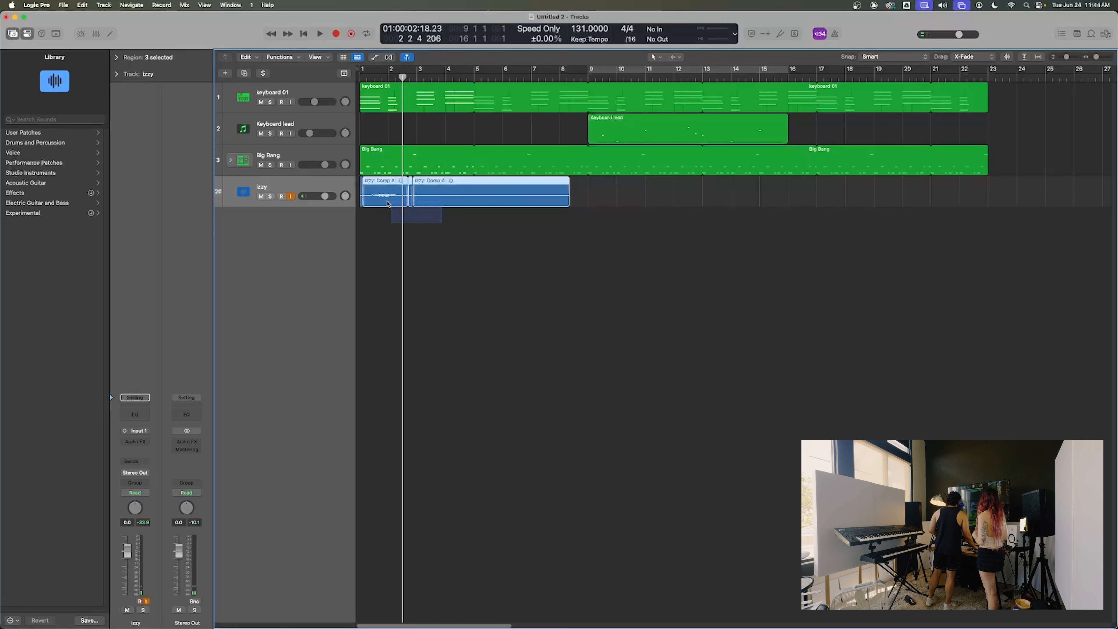
{"action": "key", "text": "Delete"}
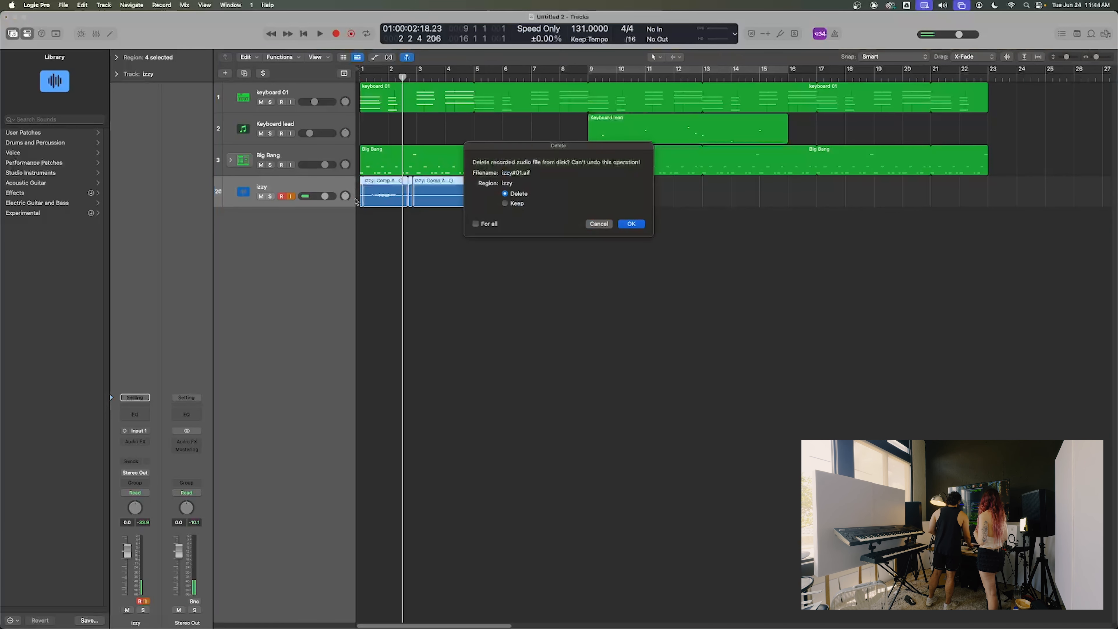
{"action": "key", "text": "Return"}
{"action": "key", "text": "Return"}
{"action": "key", "text": "Return"}
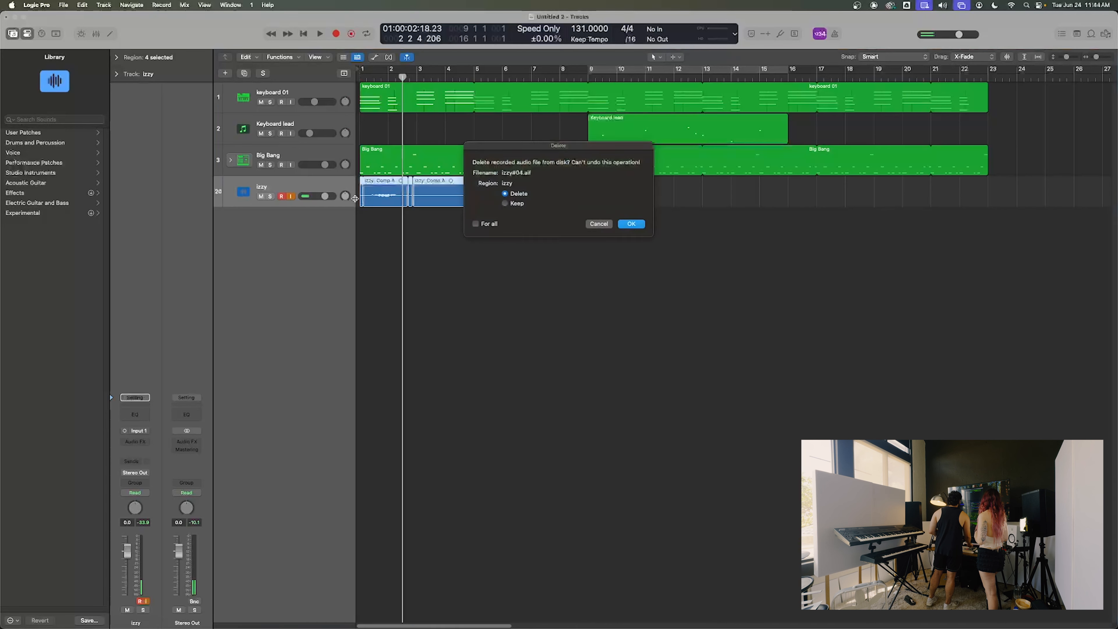
{"action": "key", "text": "Return"}
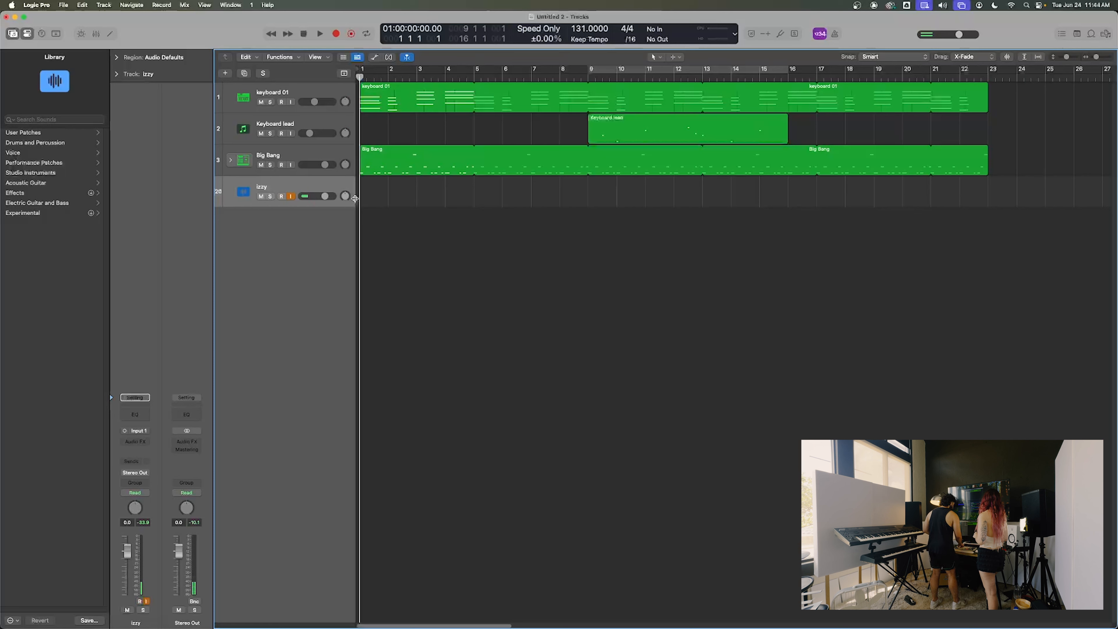
- Play the instrumental from bar 1 to about bar 13 and on to about bar 20 to rehearse the vocal
{"action": "key", "text": "space"}
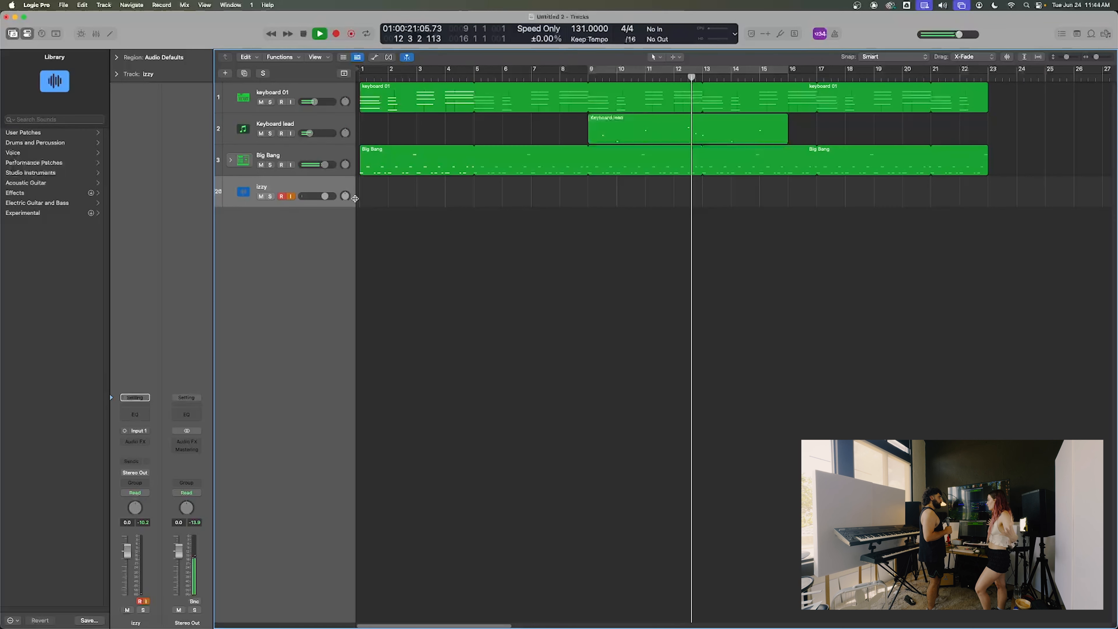
{"action": "key", "text": "space"}
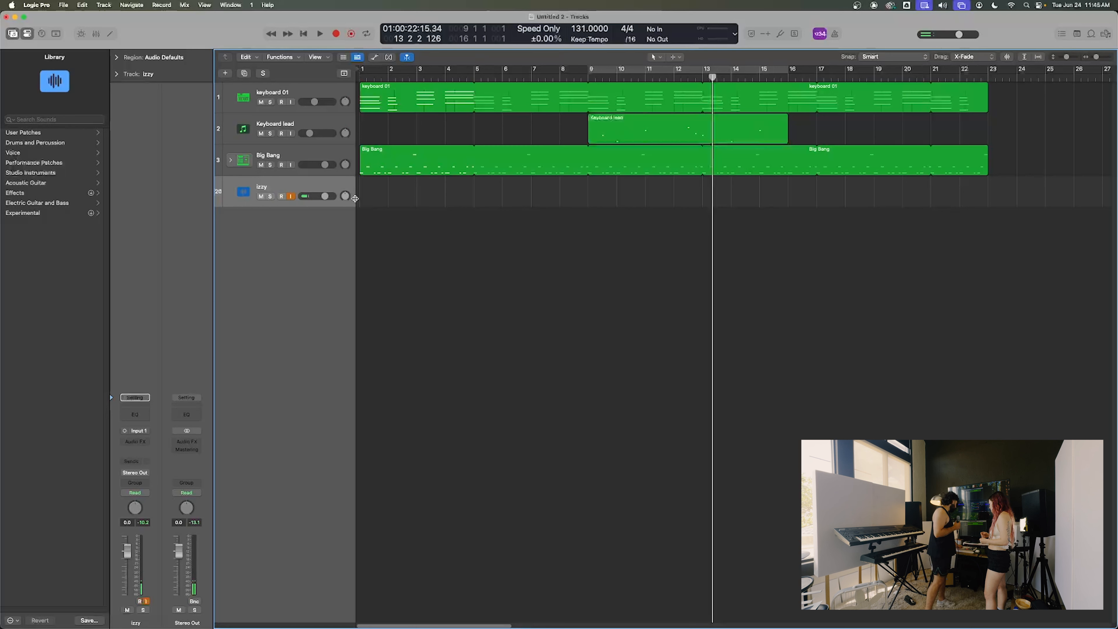
{"action": "key", "text": "space"}
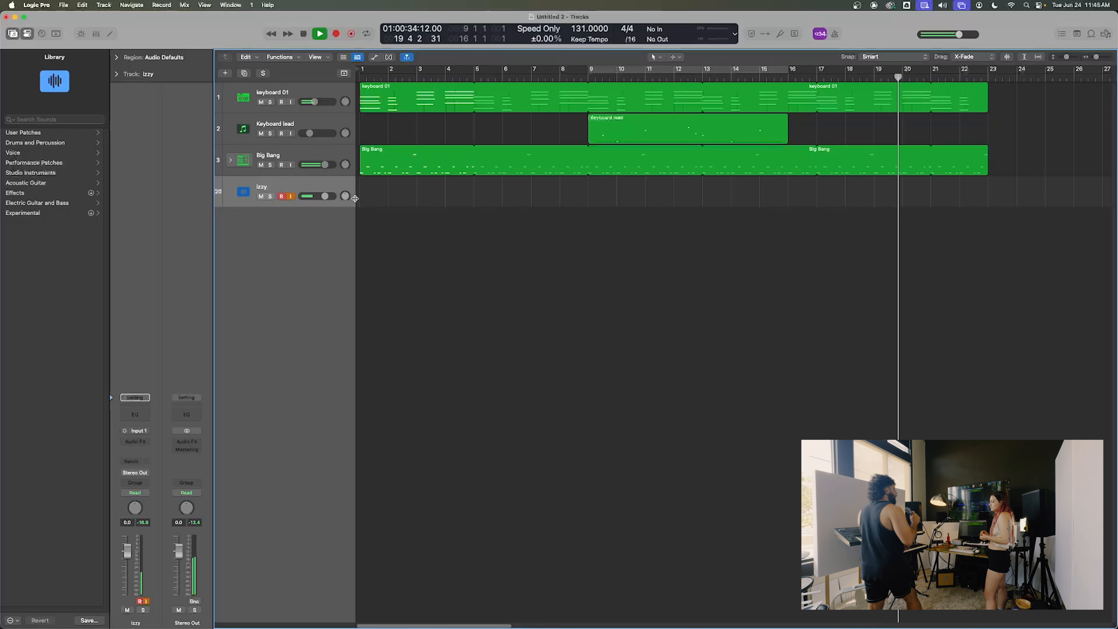
{"action": "key", "text": "space"}
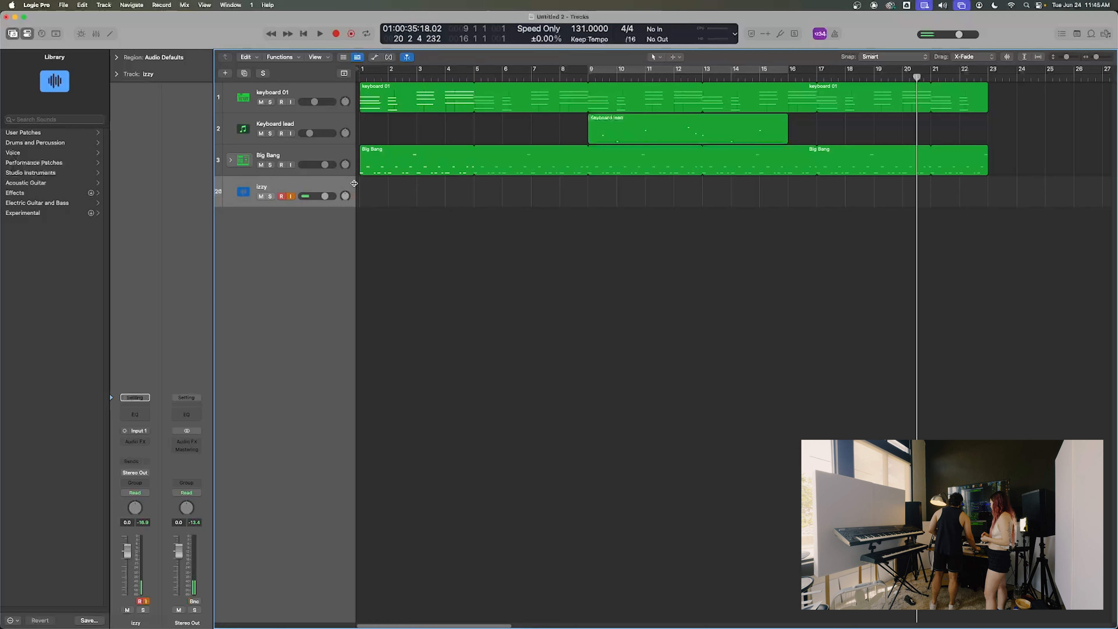
- Turn off input monitoring on the vocal track and record a fresh vocal take from bar 1 to about bar 9
{"action": "left_click", "coordinate": [303, 35]}
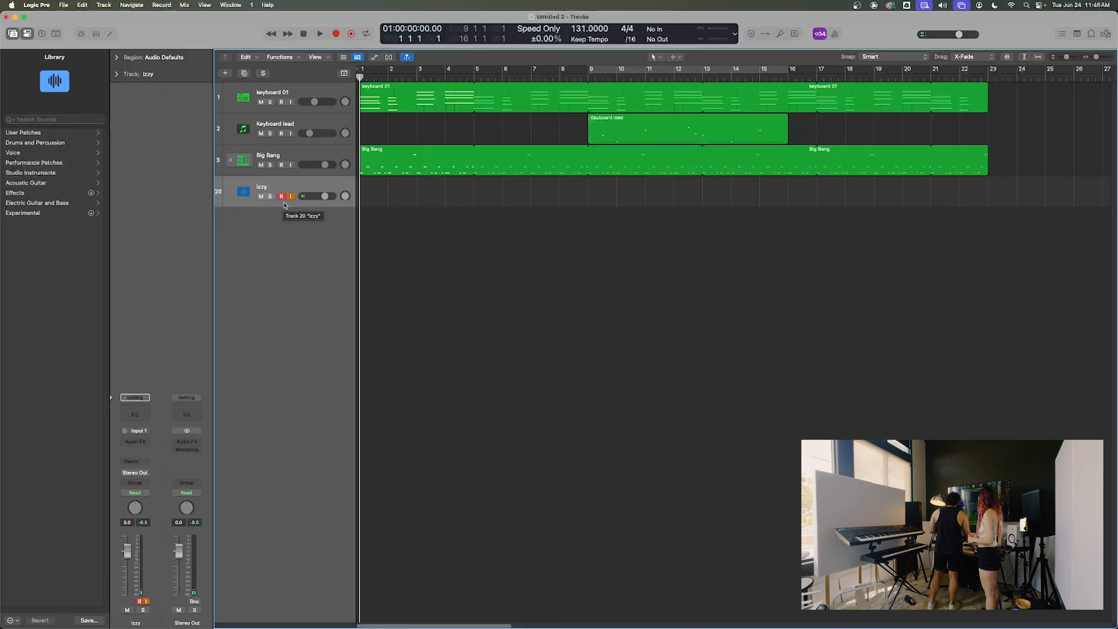
{"action": "left_click", "coordinate": [291, 196]}
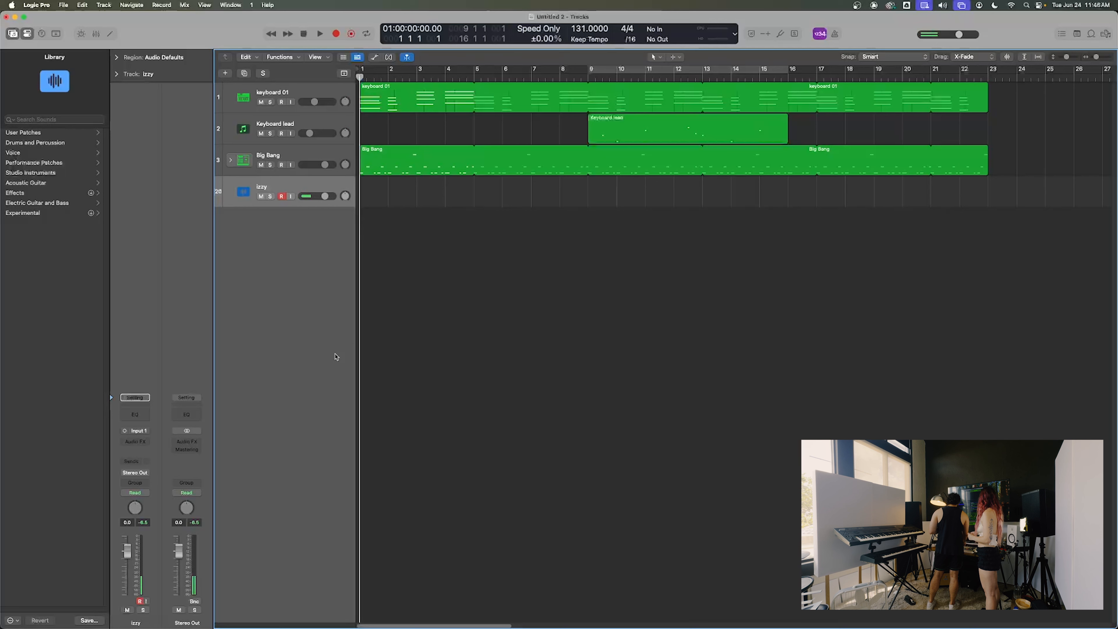
{"action": "key", "text": "r"}
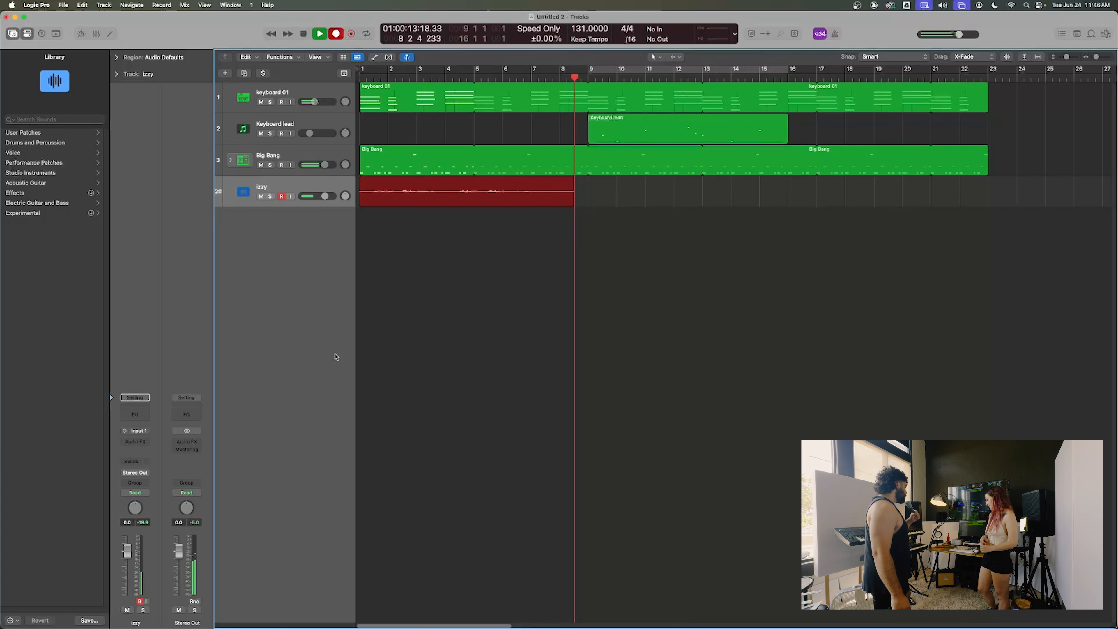
{"action": "key", "text": "space"}
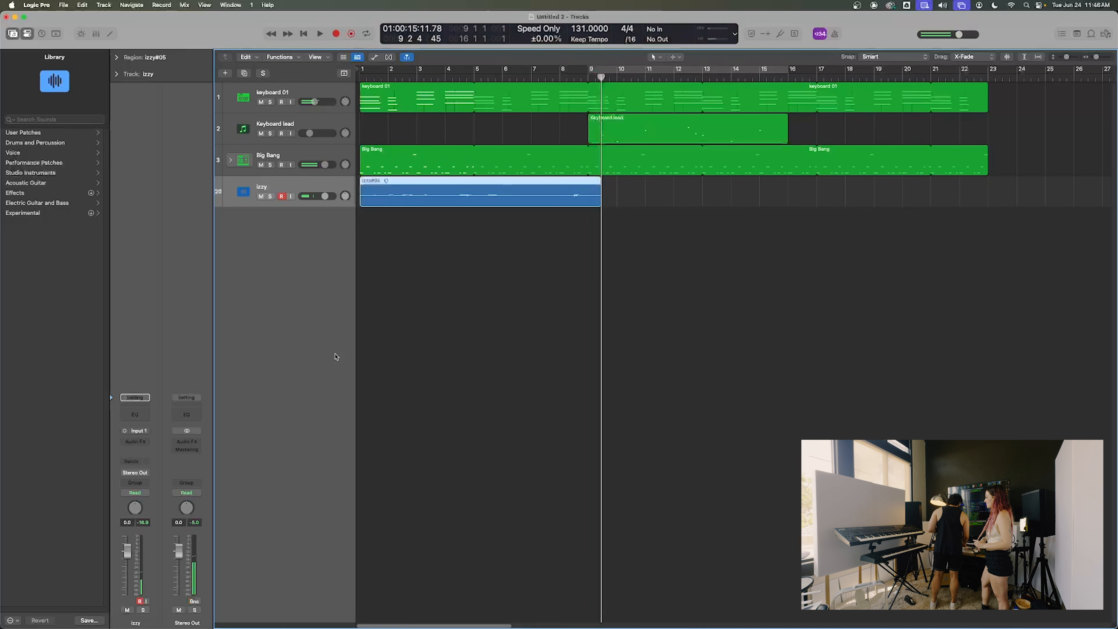
- Solo the vocal track and play its new recording from bar 1 to about bar 5
{"action": "key", "text": "Return"}
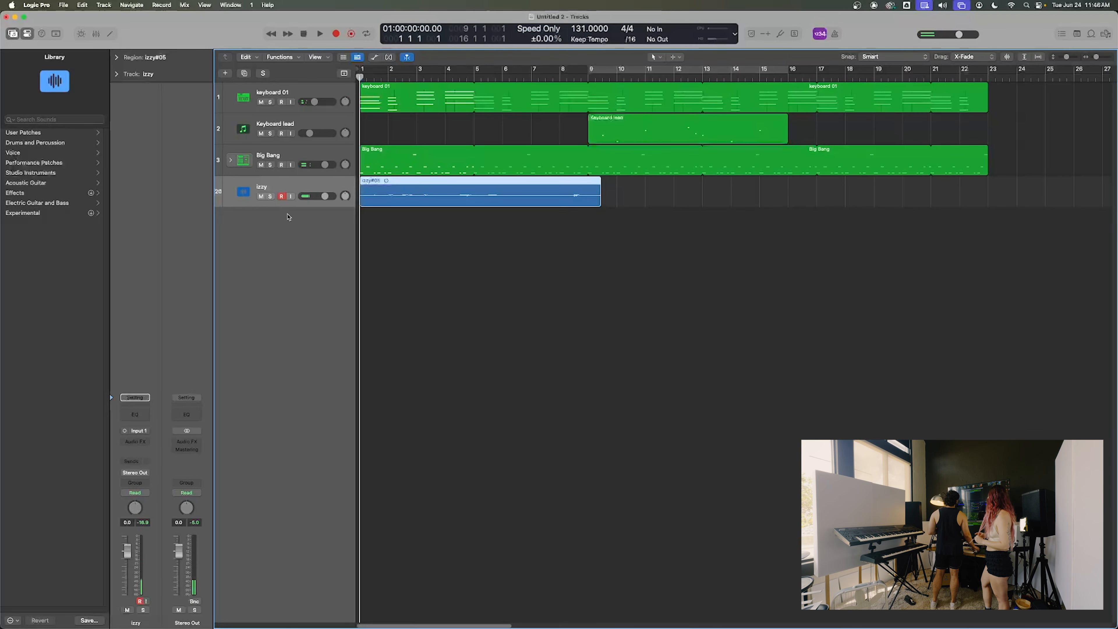
{"action": "left_click", "coordinate": [270, 196]}
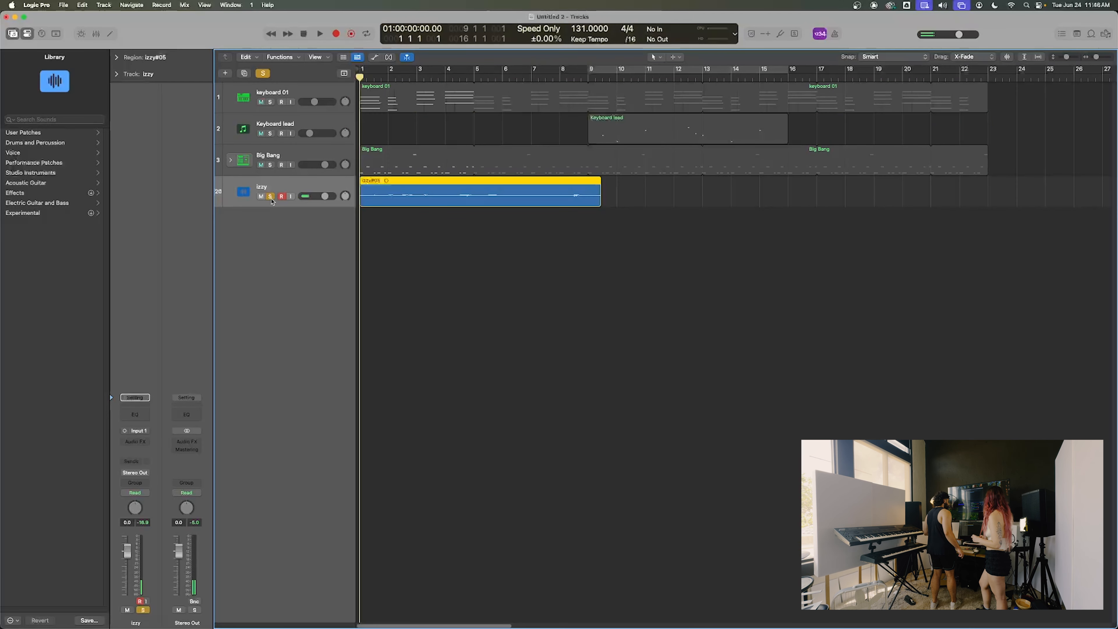
{"action": "key", "text": "space"}
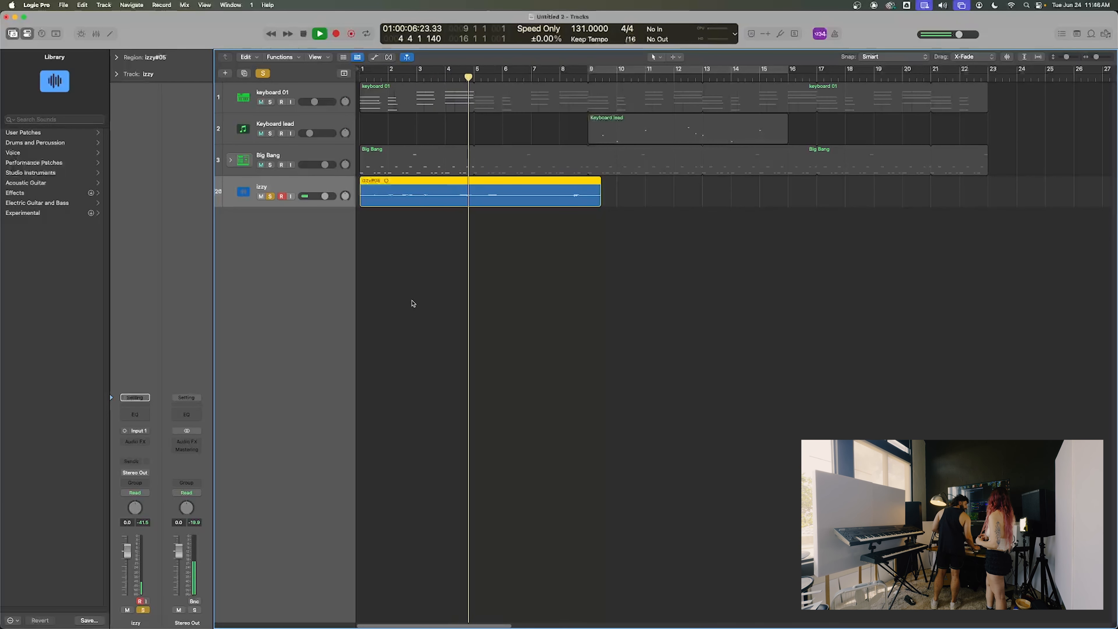
{"action": "key", "text": "space"}
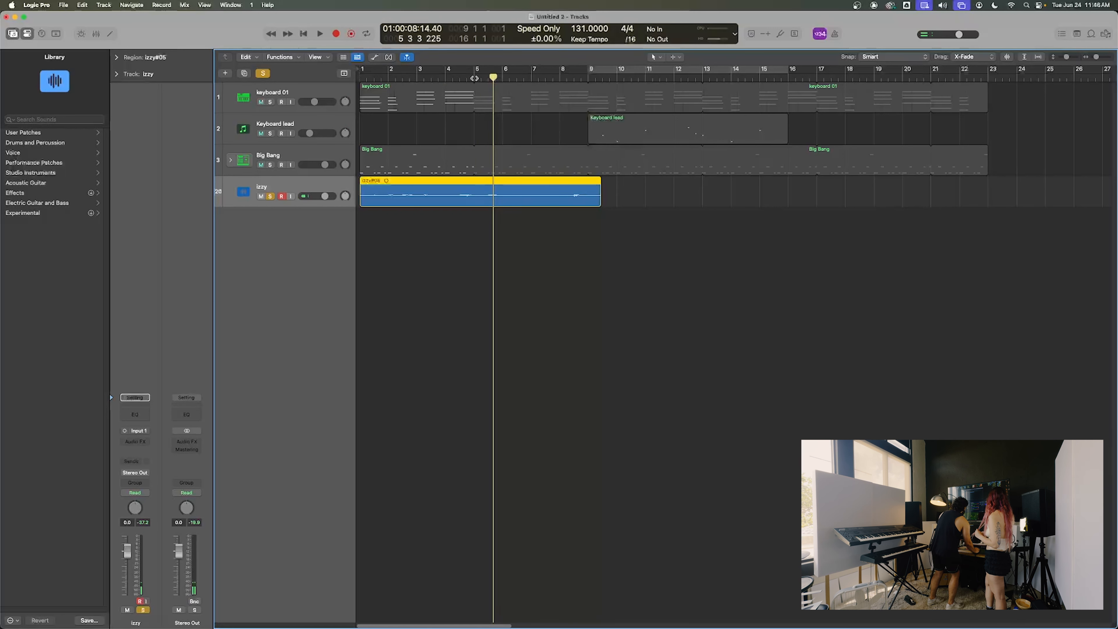
- Replay the soloed vocal recording from bar 3 into bar 4
{"action": "left_click_drag", "start_coordinate": [476, 78], "coordinate": [416, 78]}
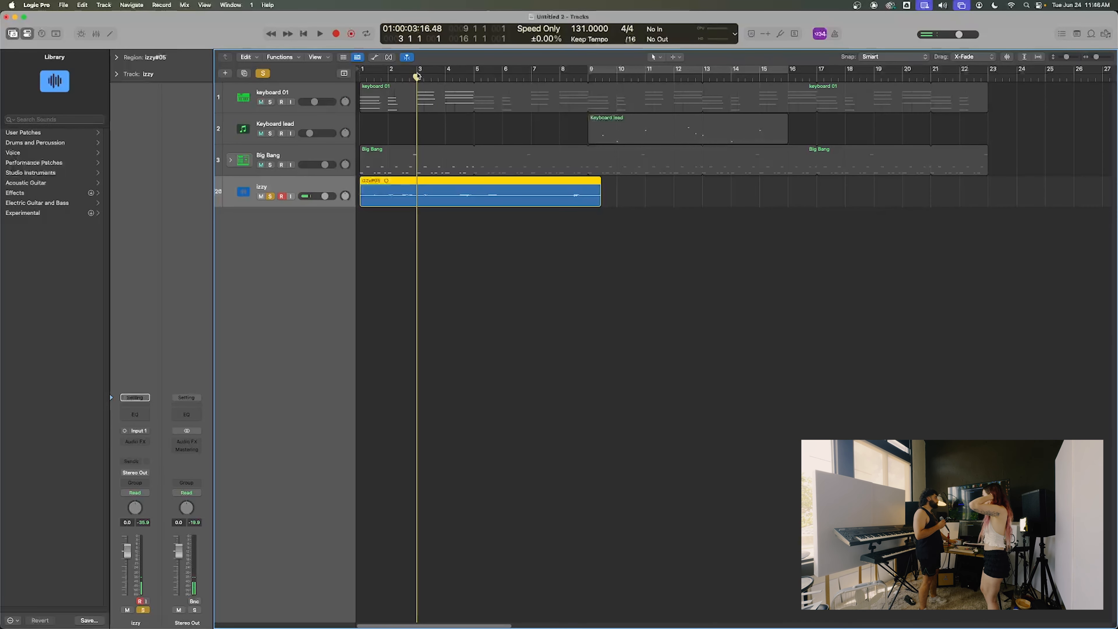
{"action": "key", "text": "space"}
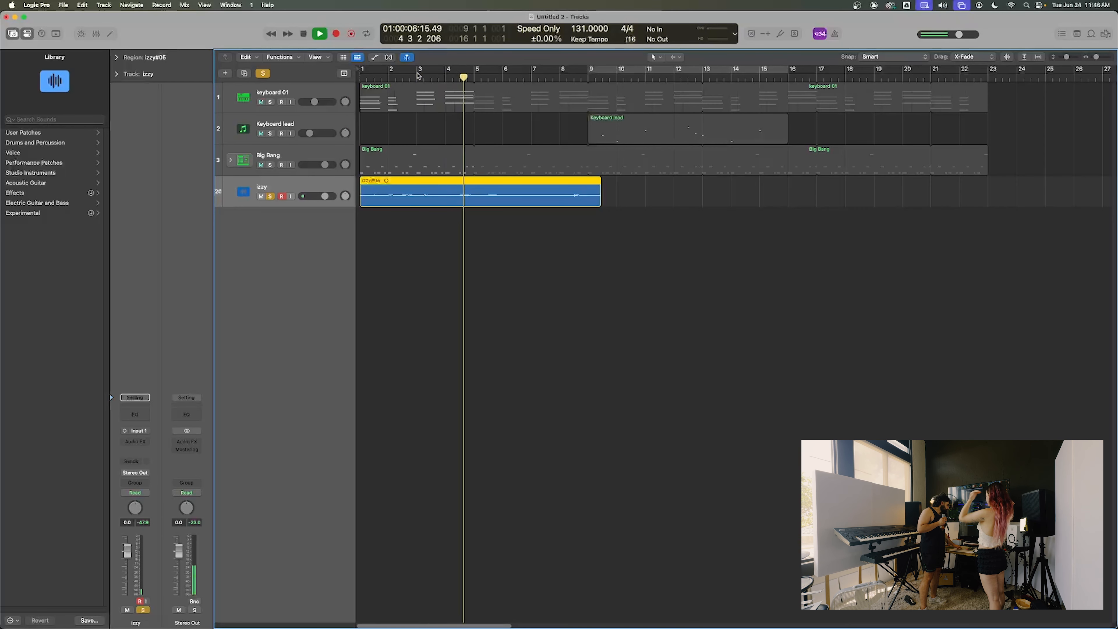
{"action": "key", "text": "space"}
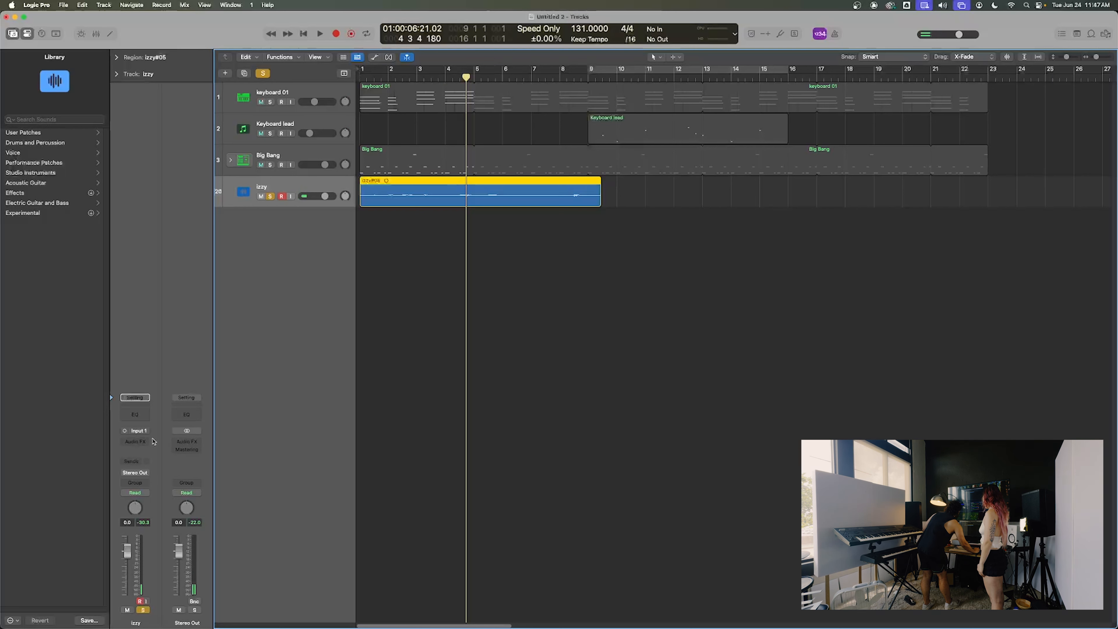
- Compare the effect chains on the Big Bang and Keyboard lead channel strips with the vocal track's channel strip
{"action": "left_click", "coordinate": [310, 160]}
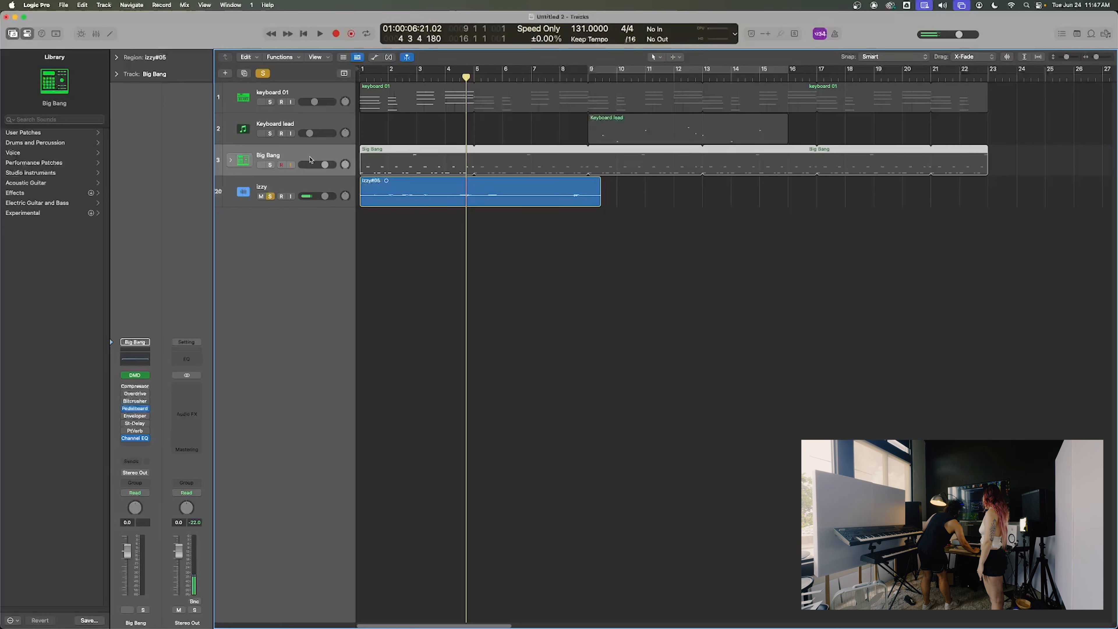
{"action": "left_click", "coordinate": [295, 186]}
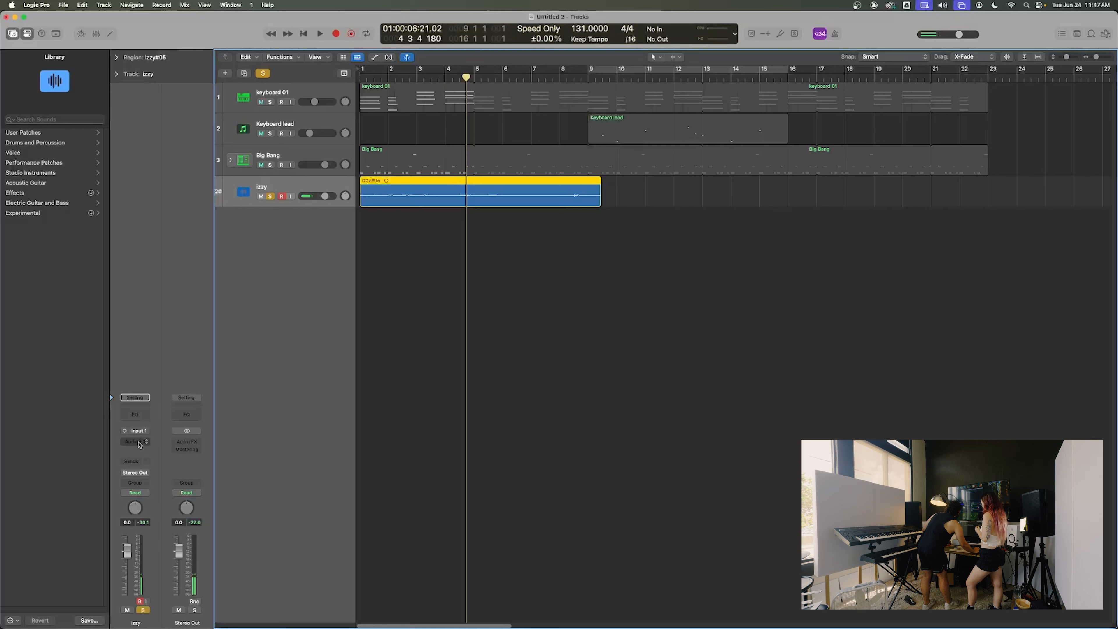
{"action": "left_click", "coordinate": [303, 165]}
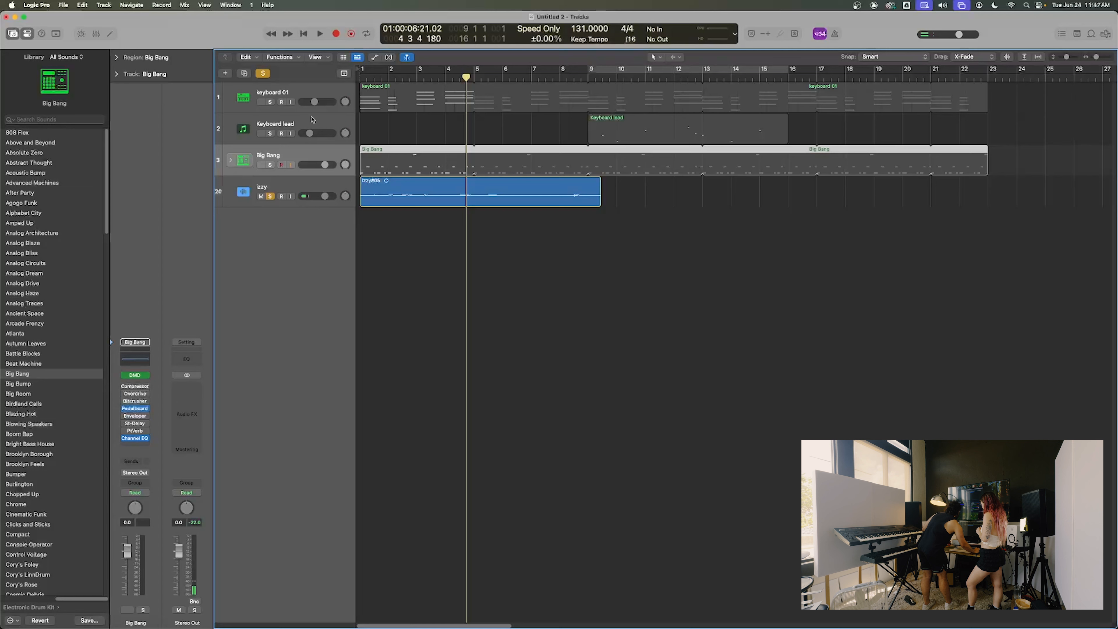
{"action": "key", "text": "Up"}
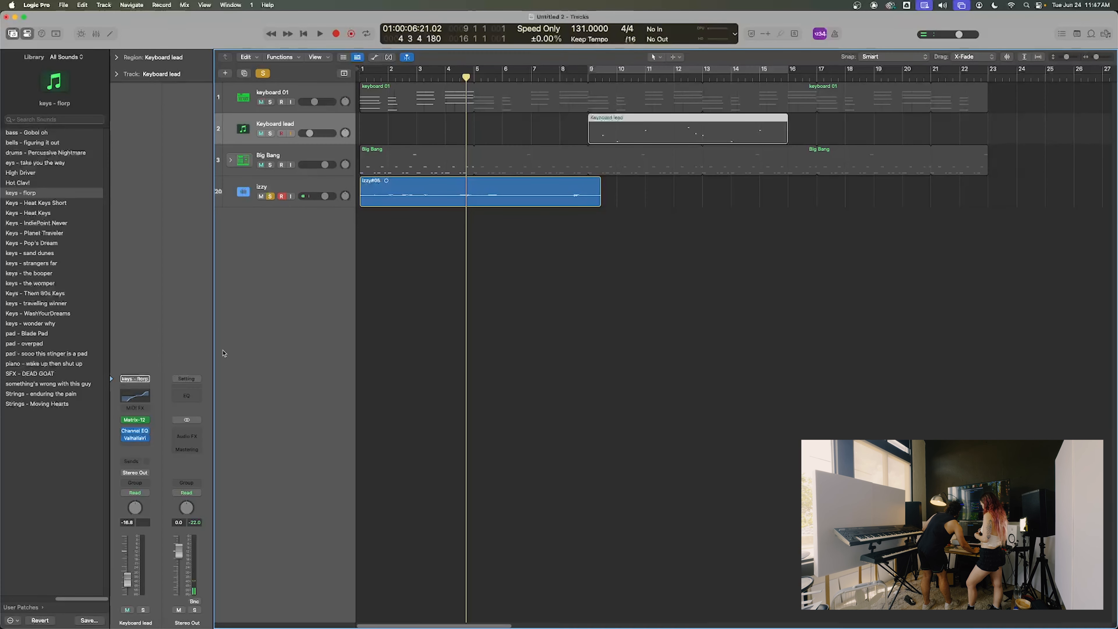
{"action": "left_click", "coordinate": [290, 186]}
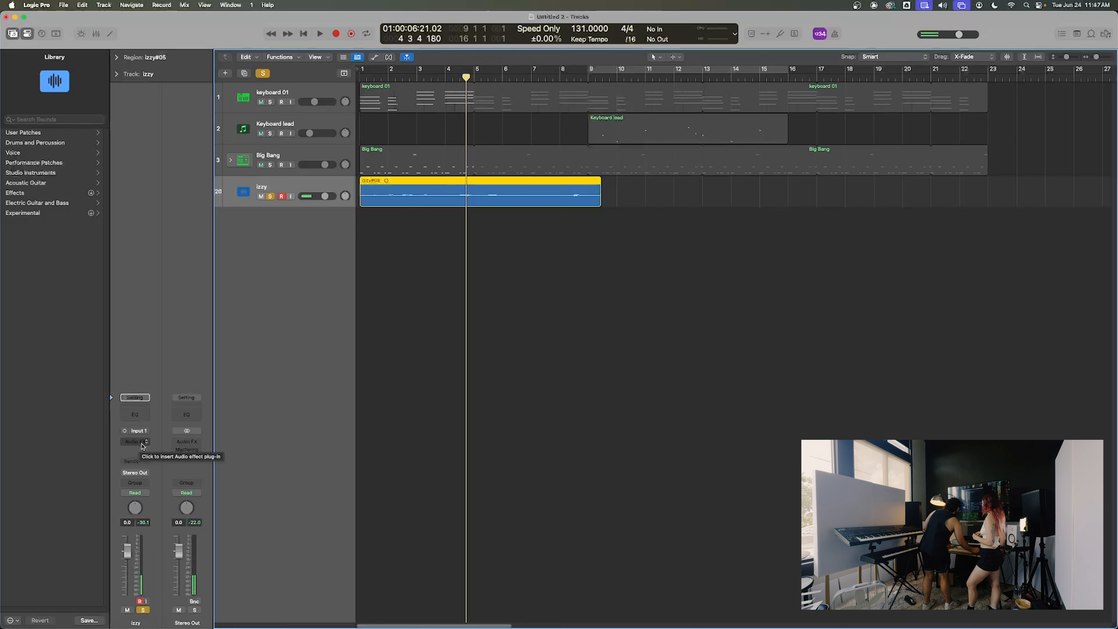
{"action": "left_click", "coordinate": [315, 166]}
- Insert the mono version of iZotope's RX 11 Repair Assistant as an audio effect on the vocal track
{"action": "left_click", "coordinate": [309, 192]}
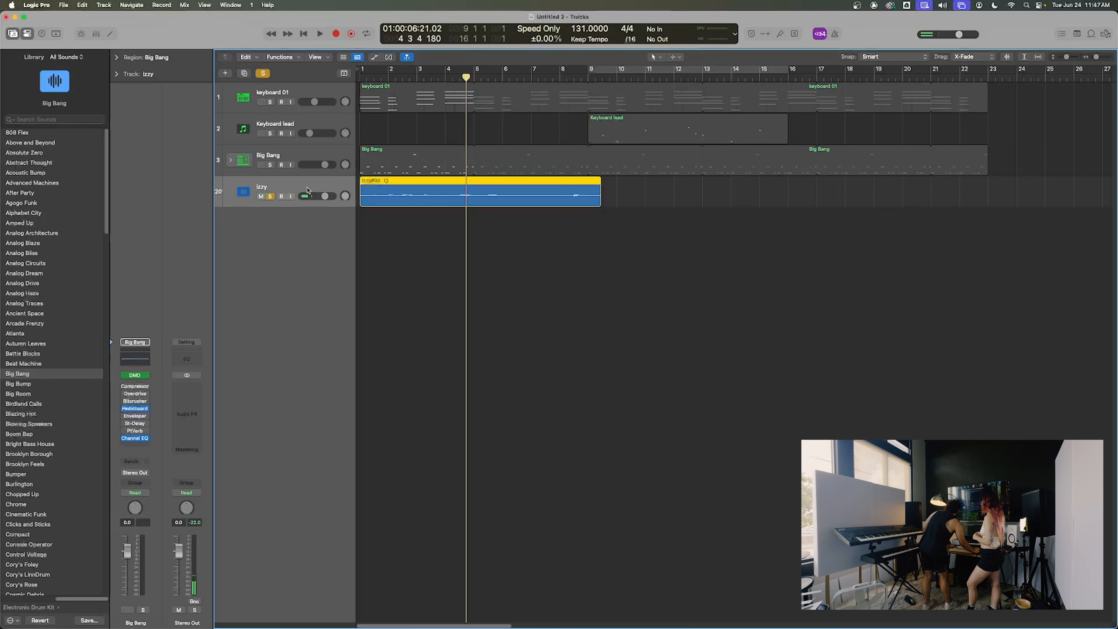
{"action": "left_click", "coordinate": [146, 442]}
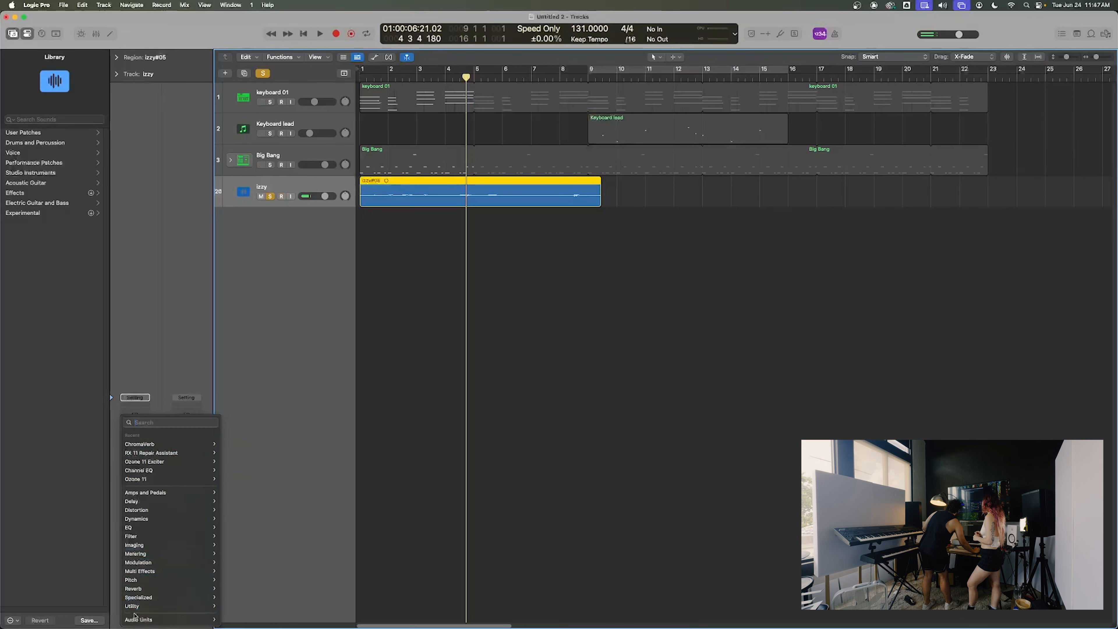
{"action": "mouse_move", "coordinate": [166, 620]}
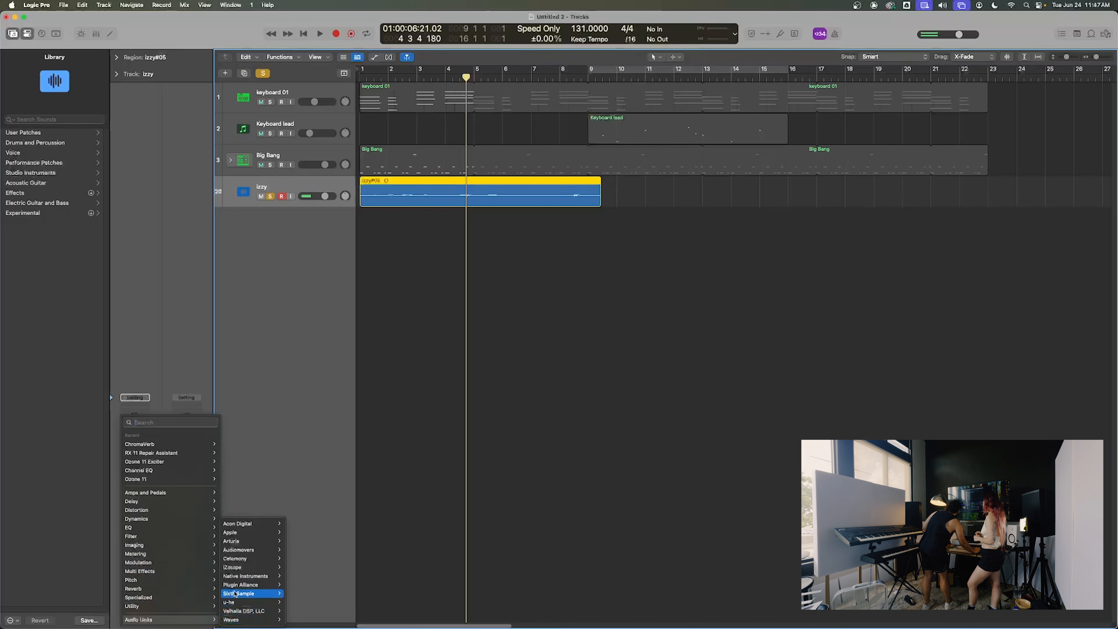
{"action": "mouse_move", "coordinate": [241, 569]}
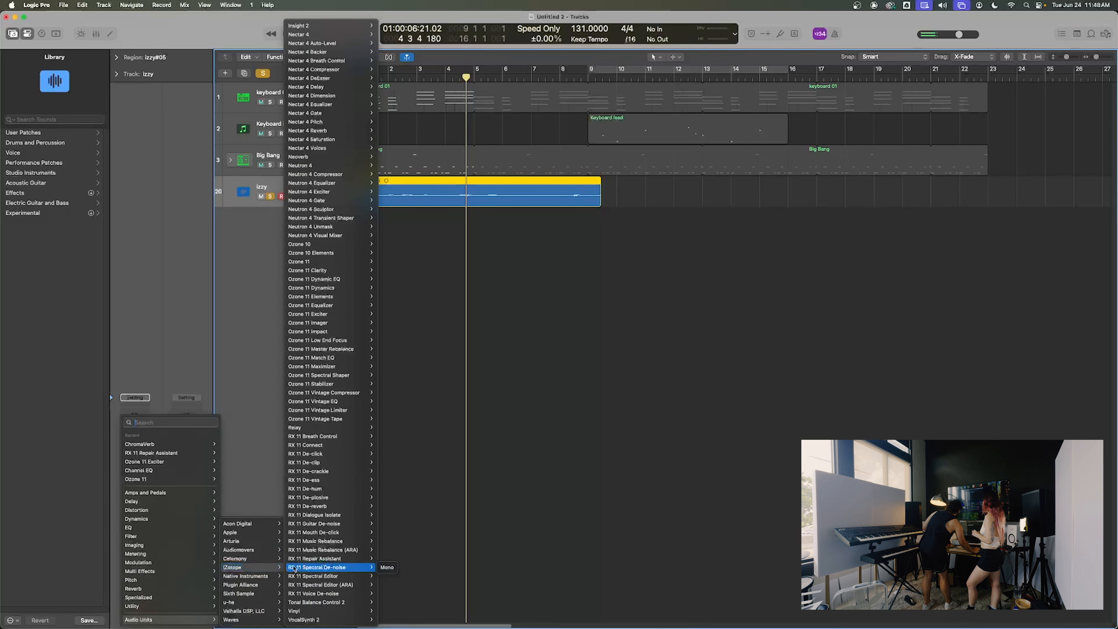
{"action": "mouse_move", "coordinate": [305, 563]}
{"action": "left_click", "coordinate": [387, 559]}
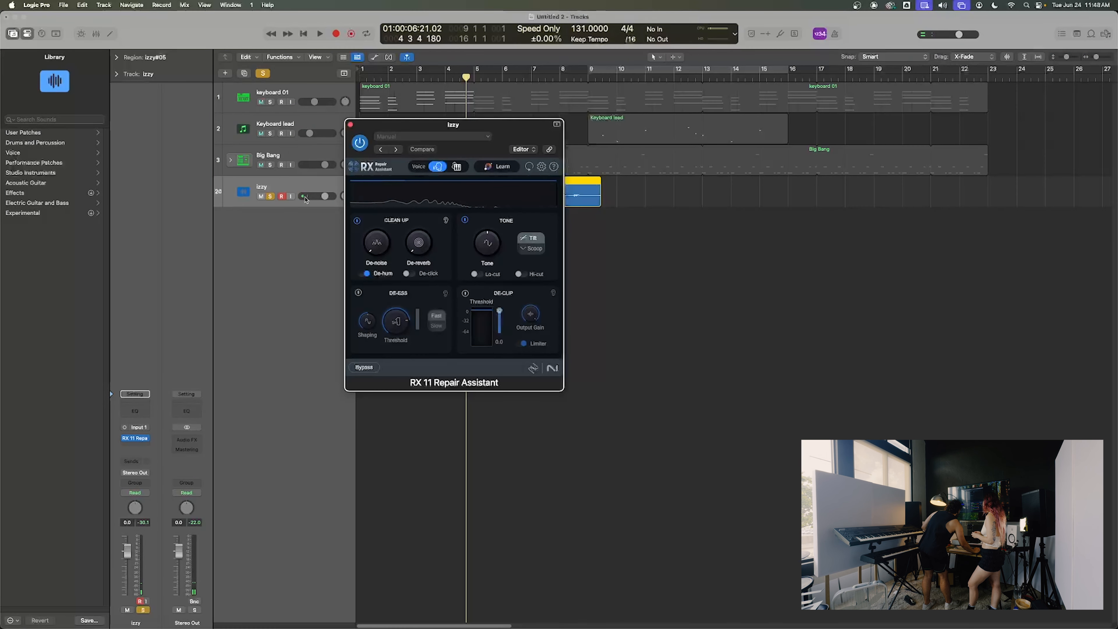
- Unsolo the vocal track and raise the De-noise amount in RX 11 Repair Assistant
{"action": "left_click", "coordinate": [270, 197]}
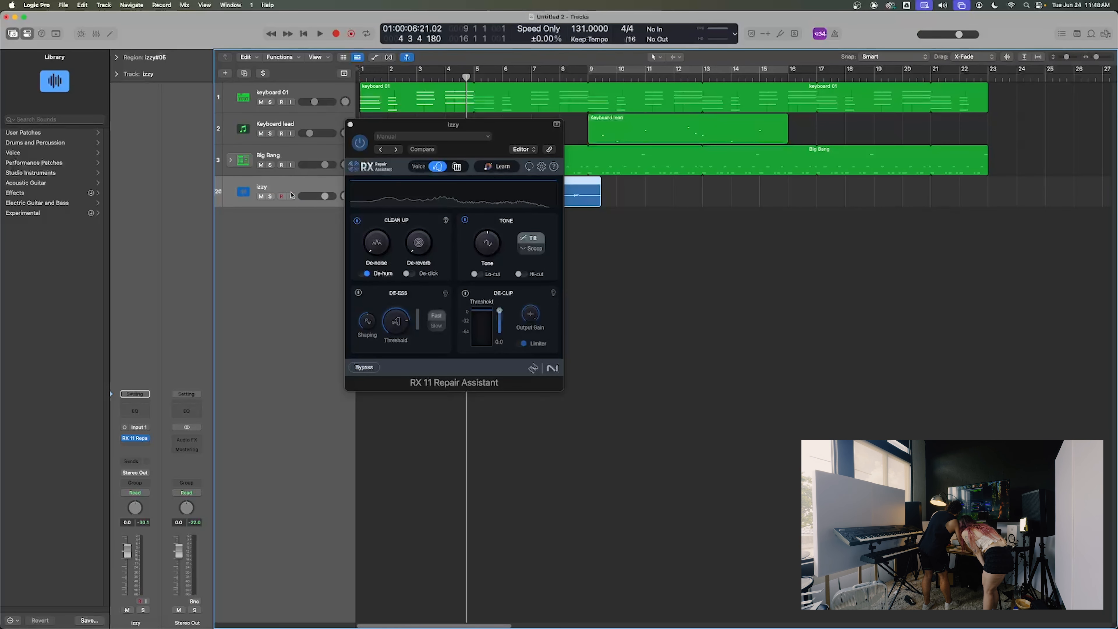
{"action": "left_click_drag", "start_coordinate": [439, 125], "coordinate": [811, 214]}
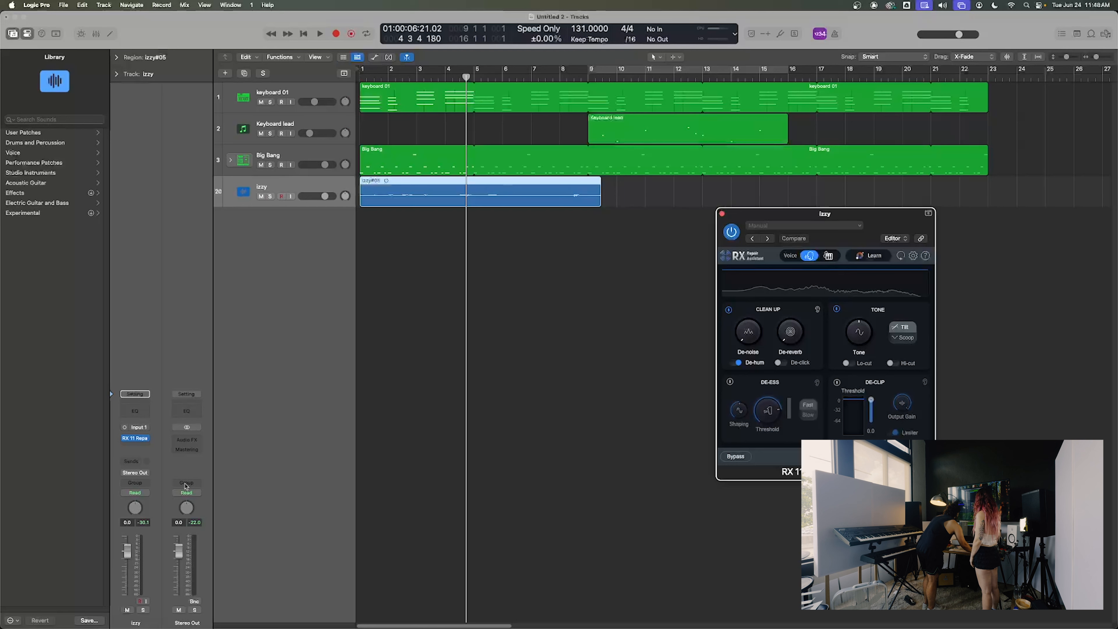
{"action": "mouse_move", "coordinate": [575, 612]}
{"action": "mouse_move", "coordinate": [137, 443]}
{"action": "mouse_move", "coordinate": [756, 348]}
{"action": "left_click_drag", "start_coordinate": [755, 342], "coordinate": [760, 294]}
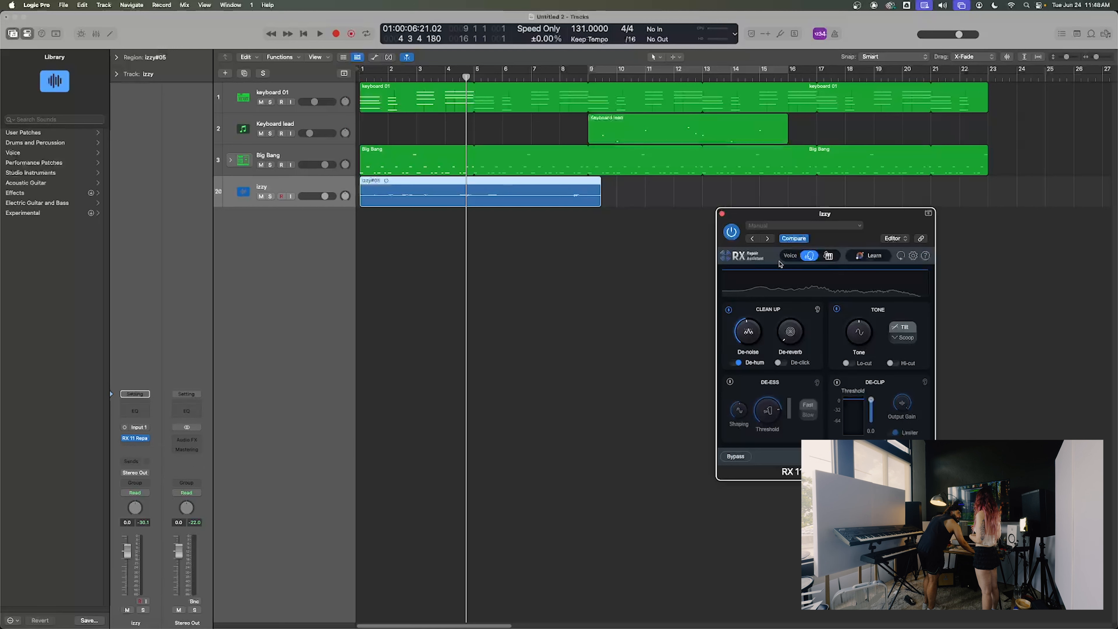
- Play from bar 1 to about bar 6, soloing the vocal track during playback and setting De-noise to 76%
{"action": "left_click_drag", "start_coordinate": [426, 79], "coordinate": [340, 77]}
{"action": "left_click", "coordinate": [412, 127]}
{"action": "key", "text": "space"}
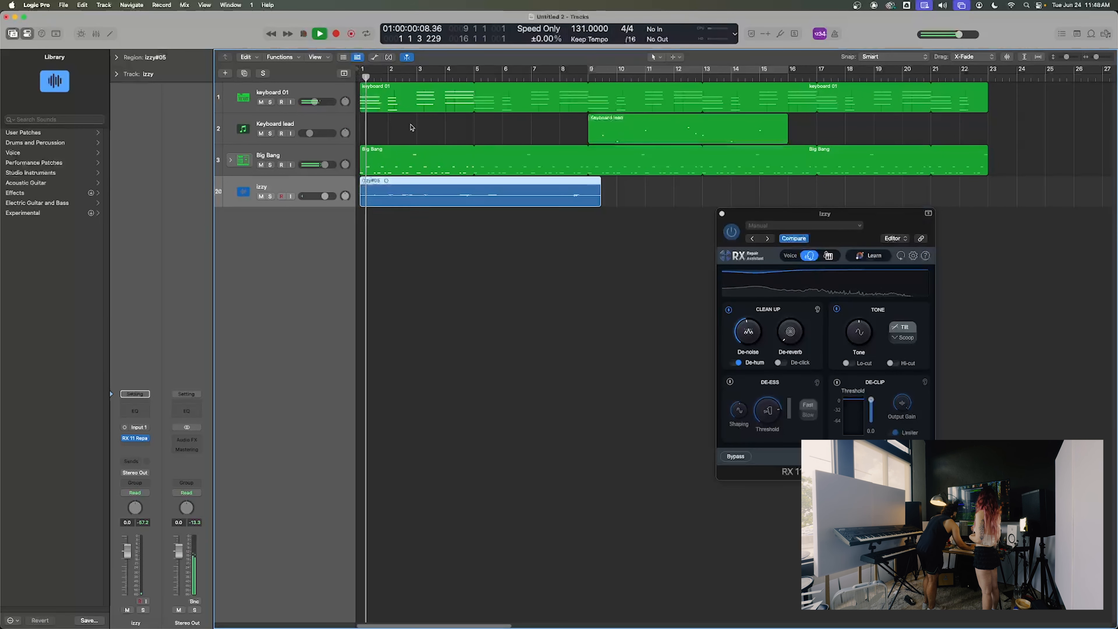
{"action": "key", "text": "s"}
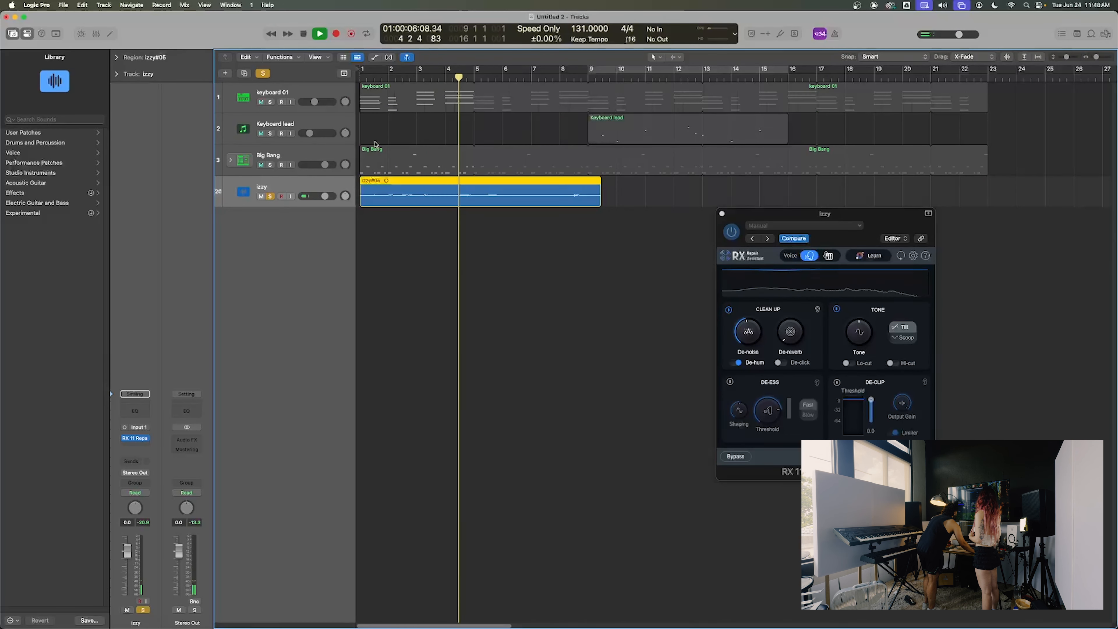
{"action": "left_click", "coordinate": [756, 307]}
{"action": "left_click_drag", "start_coordinate": [755, 307], "coordinate": [754, 302]}
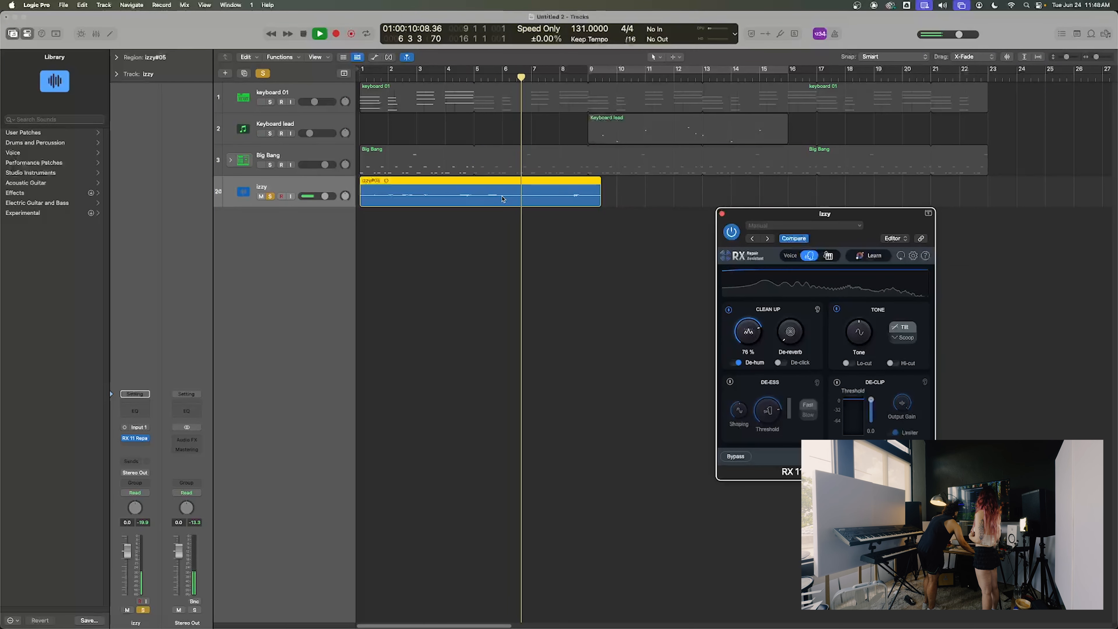
{"action": "key", "text": "space"}
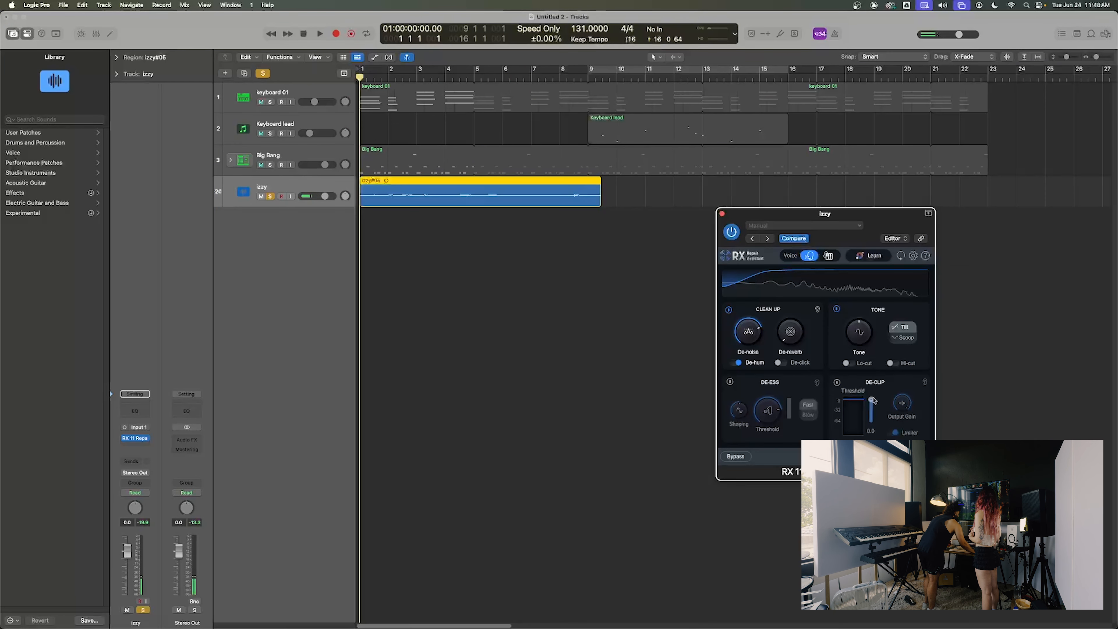
- Close the RX 11 Repair Assistant window and clear the solo on the vocal track
{"action": "mouse_move", "coordinate": [759, 340]}
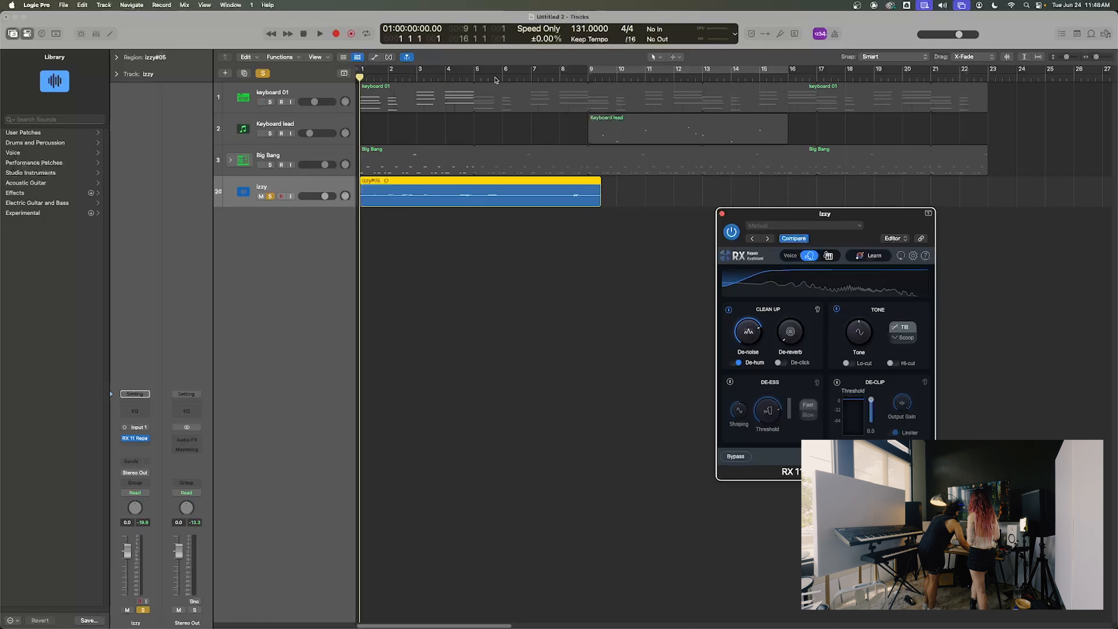
{"action": "left_click_drag", "start_coordinate": [495, 78], "coordinate": [488, 78]}
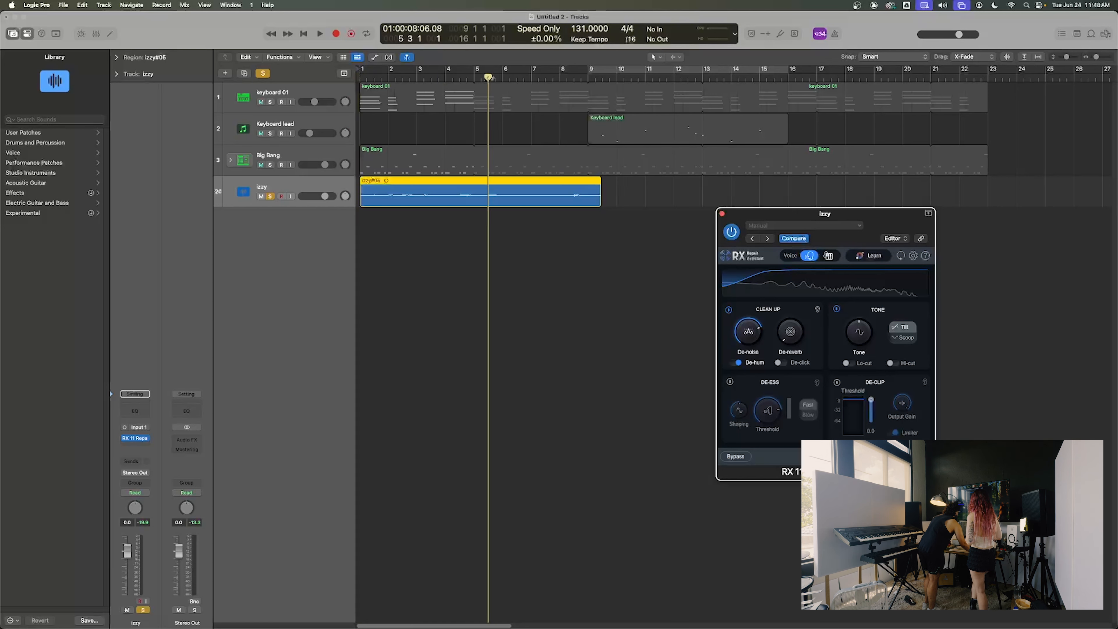
{"action": "left_click", "coordinate": [722, 213]}
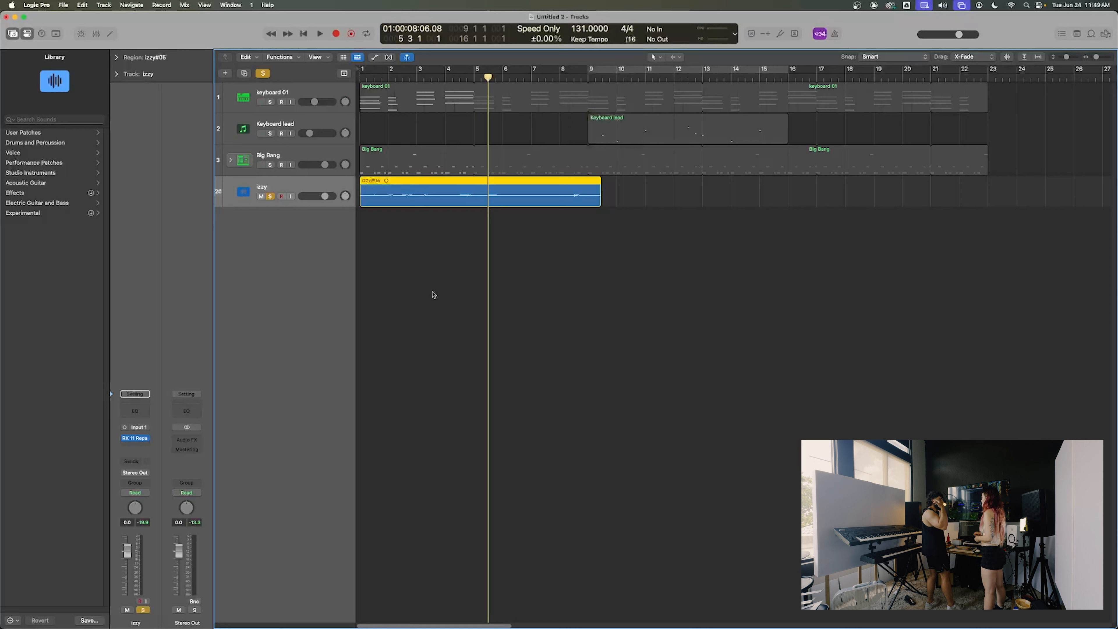
{"action": "left_click", "coordinate": [263, 74]}
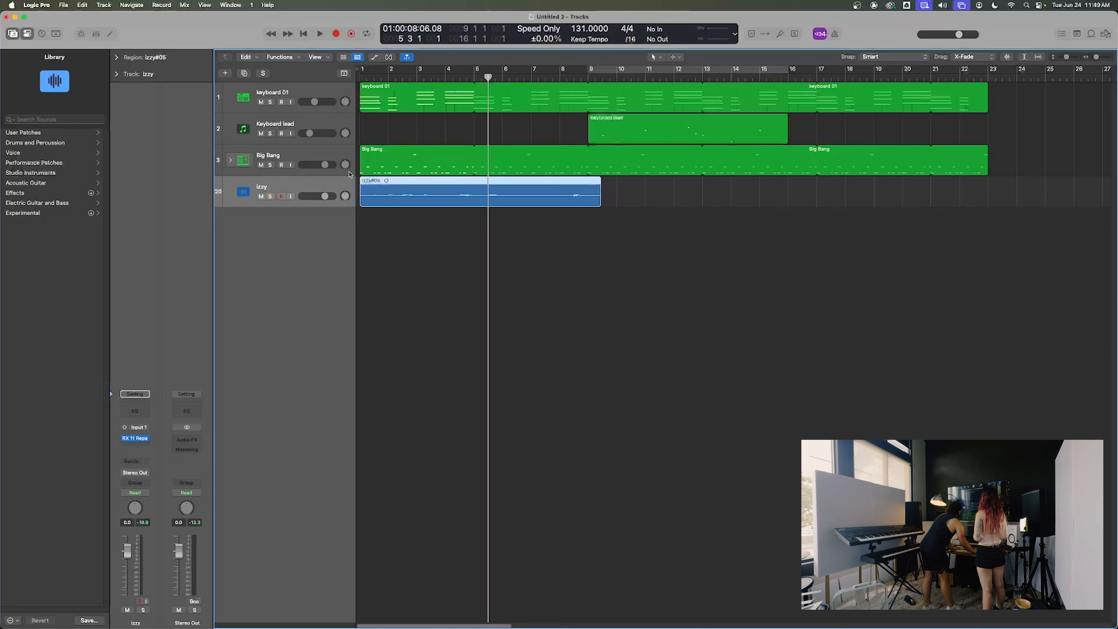
- Delete the vocal recording together with its audio file and return the playhead to bar 1
{"action": "left_click_drag", "start_coordinate": [523, 300], "coordinate": [471, 202]}
{"action": "key", "text": "Delete"}
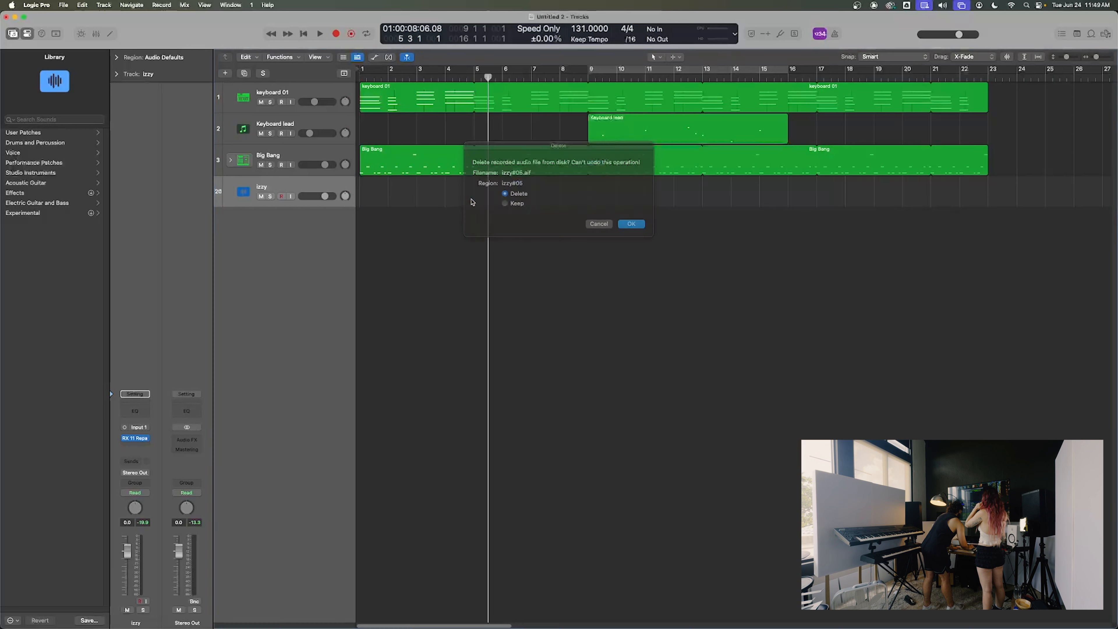
{"action": "key", "text": "Return"}
{"action": "key", "text": "Return"}
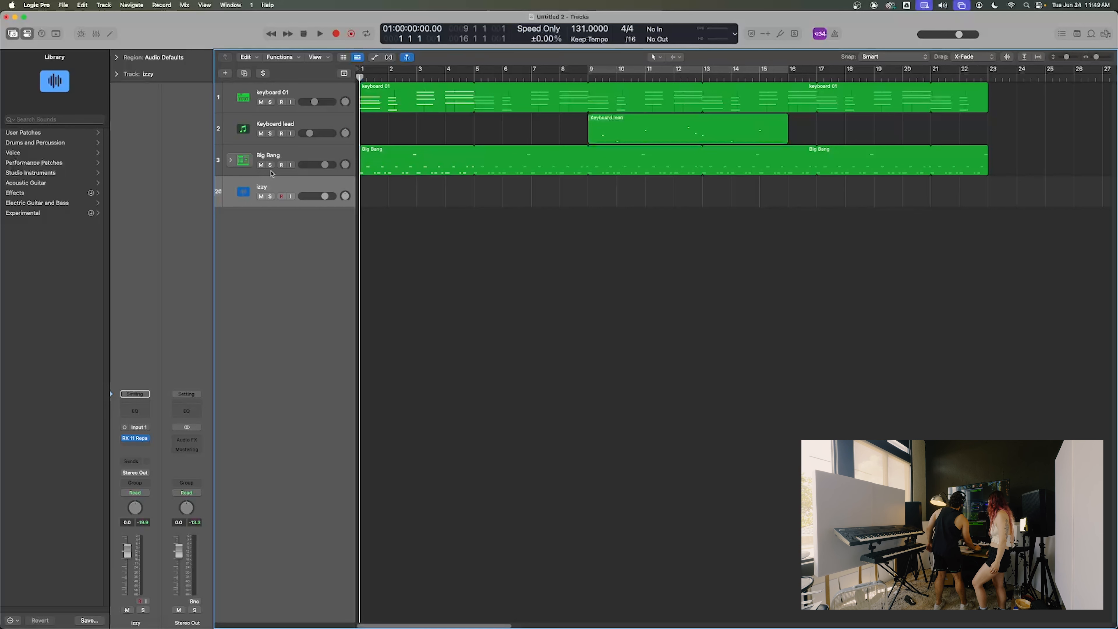
- Turn on the metronome click and mute the Big Bang and Keyboard lead tracks
{"action": "left_click", "coordinate": [835, 34]}
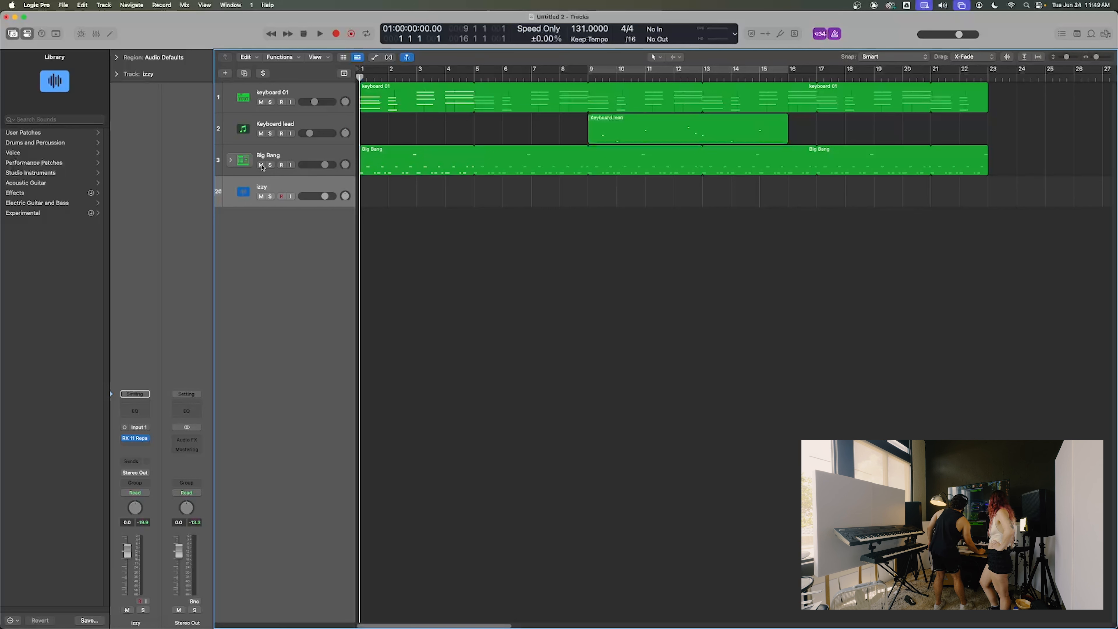
{"action": "left_click", "coordinate": [261, 165]}
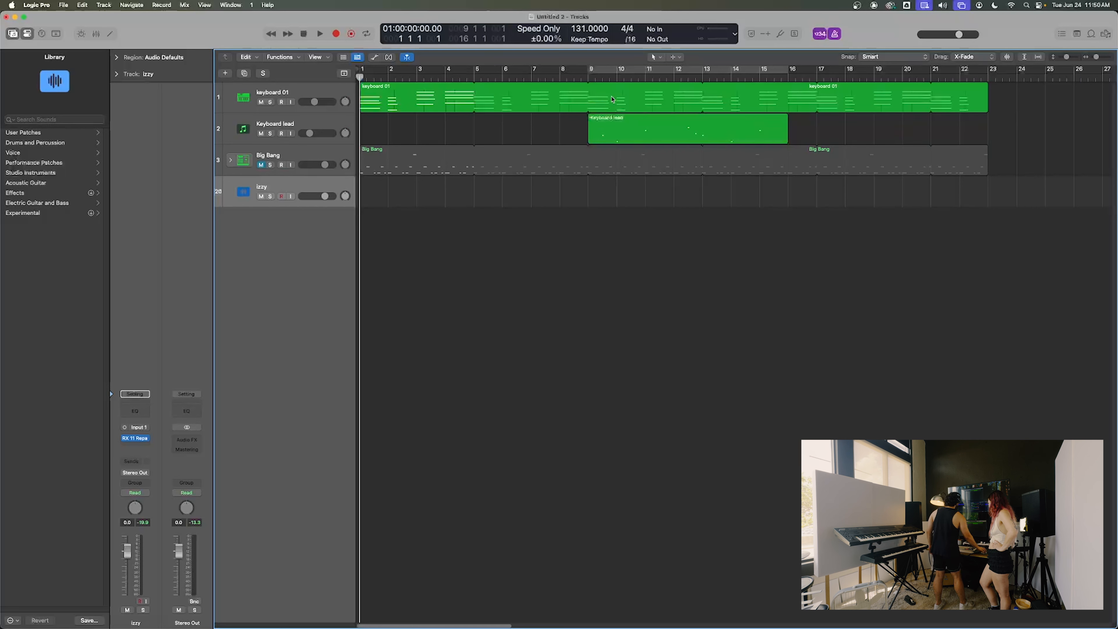
{"action": "left_click", "coordinate": [261, 134]}
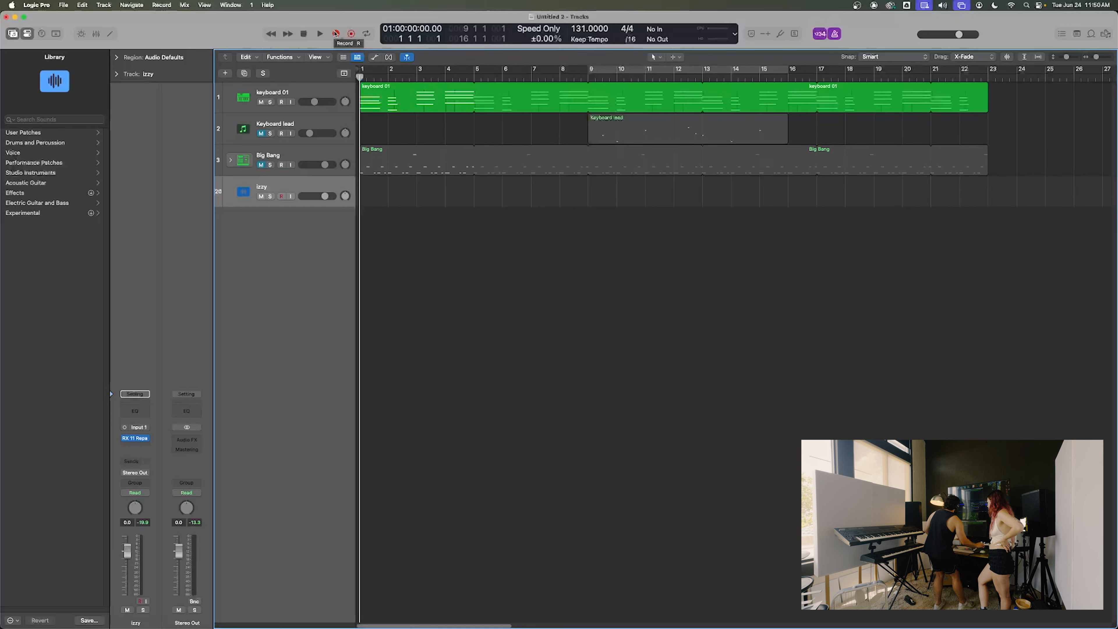
- Turn on input monitoring for the vocal track and record a new take from bar 1 to about bar 5
{"action": "left_click", "coordinate": [290, 196]}
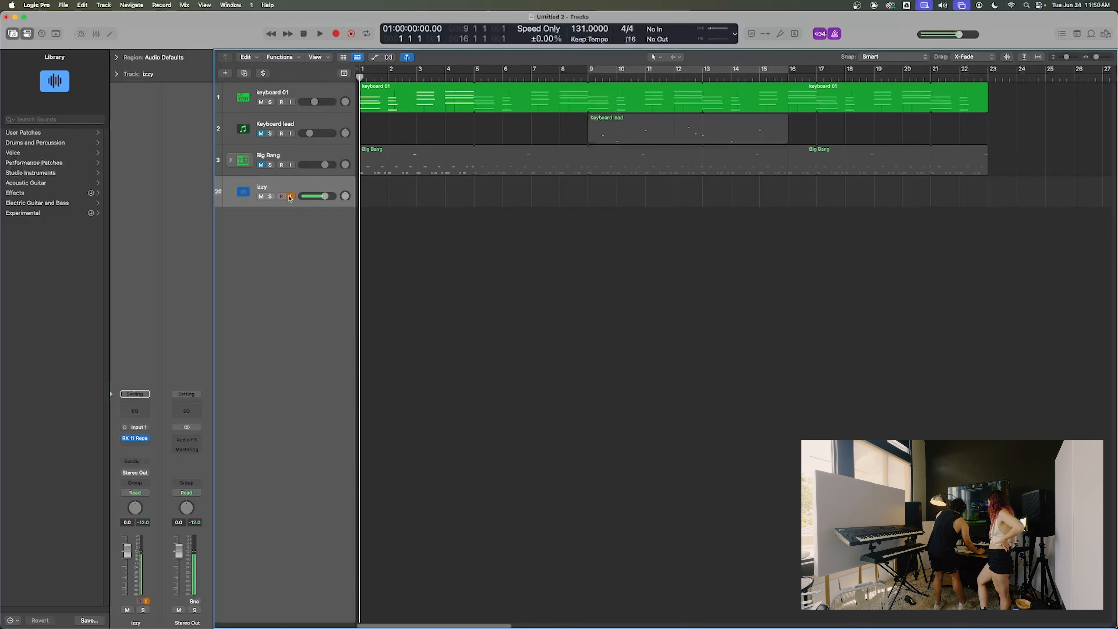
{"action": "left_click", "coordinate": [289, 102]}
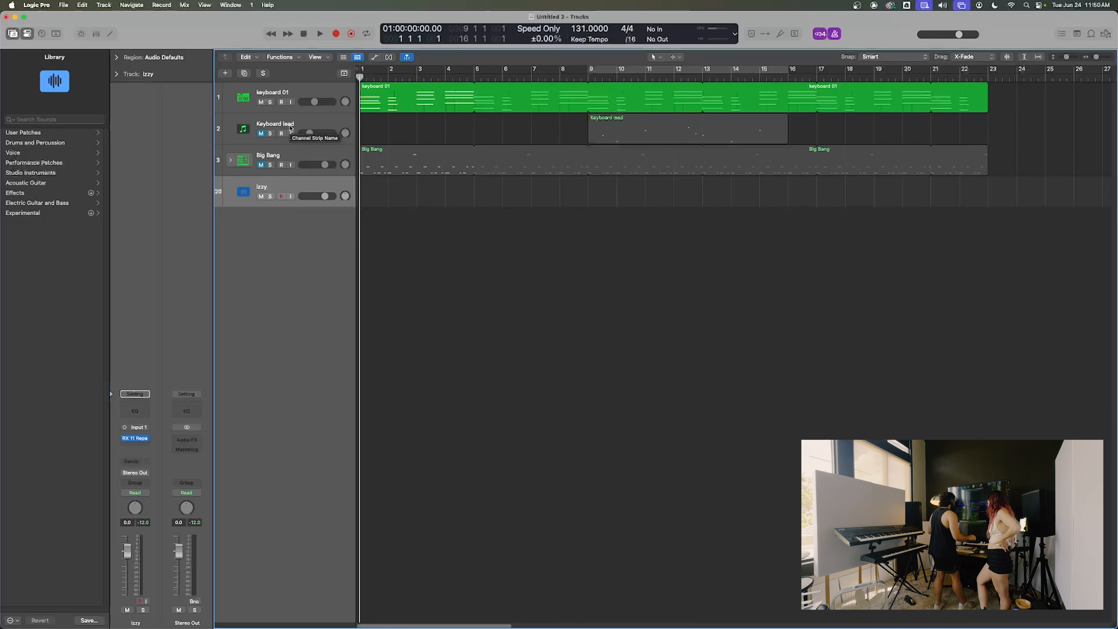
{"action": "left_click", "coordinate": [290, 197]}
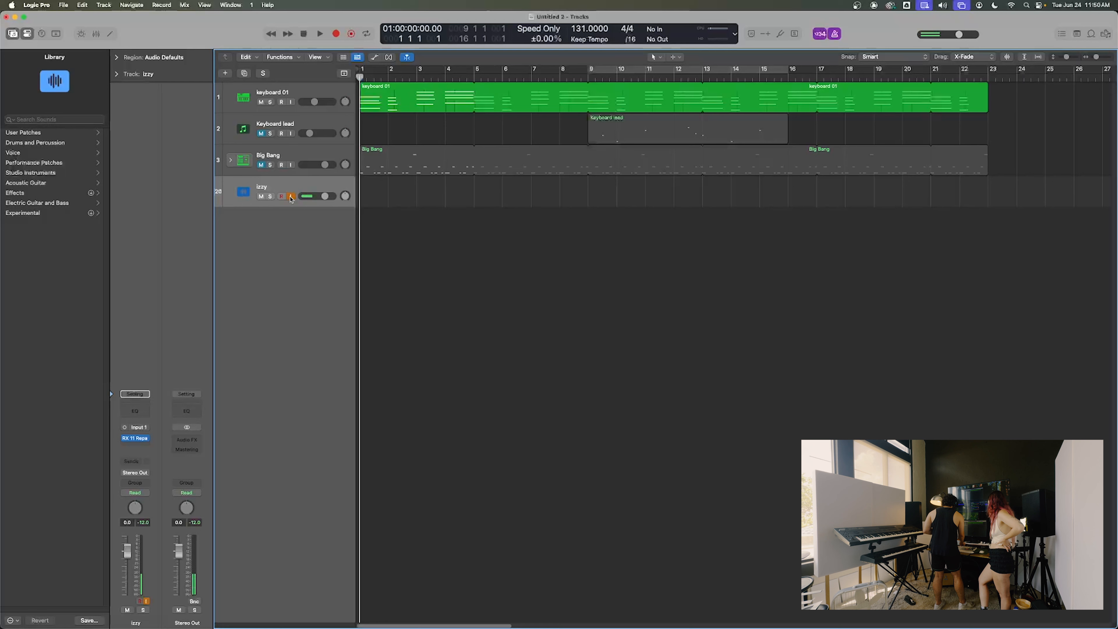
{"action": "key", "text": "r"}
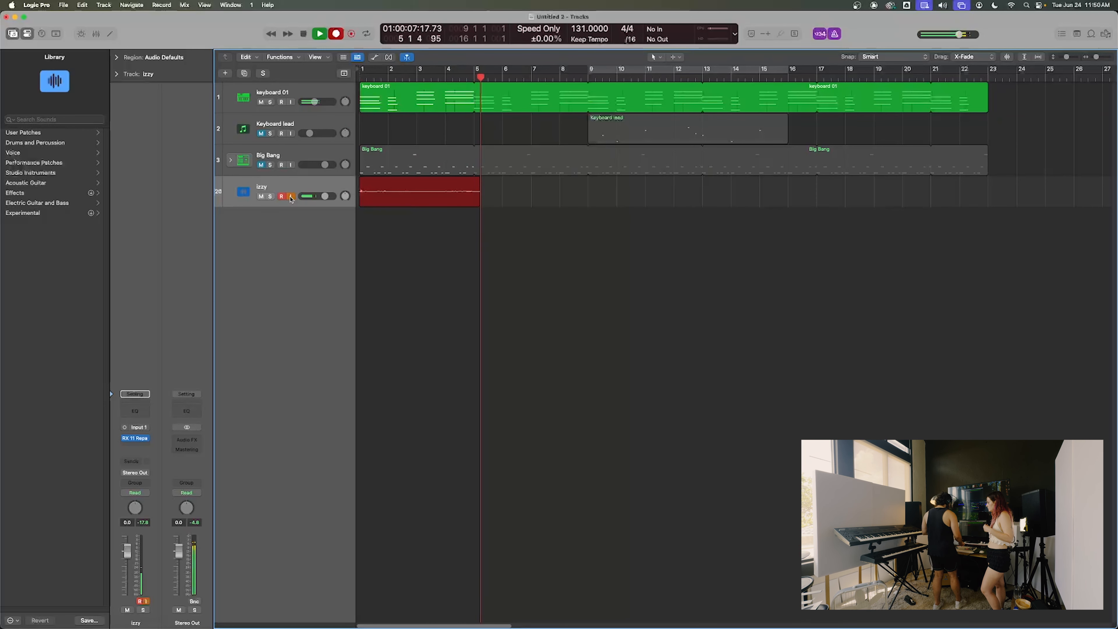
{"action": "key", "text": "space"}
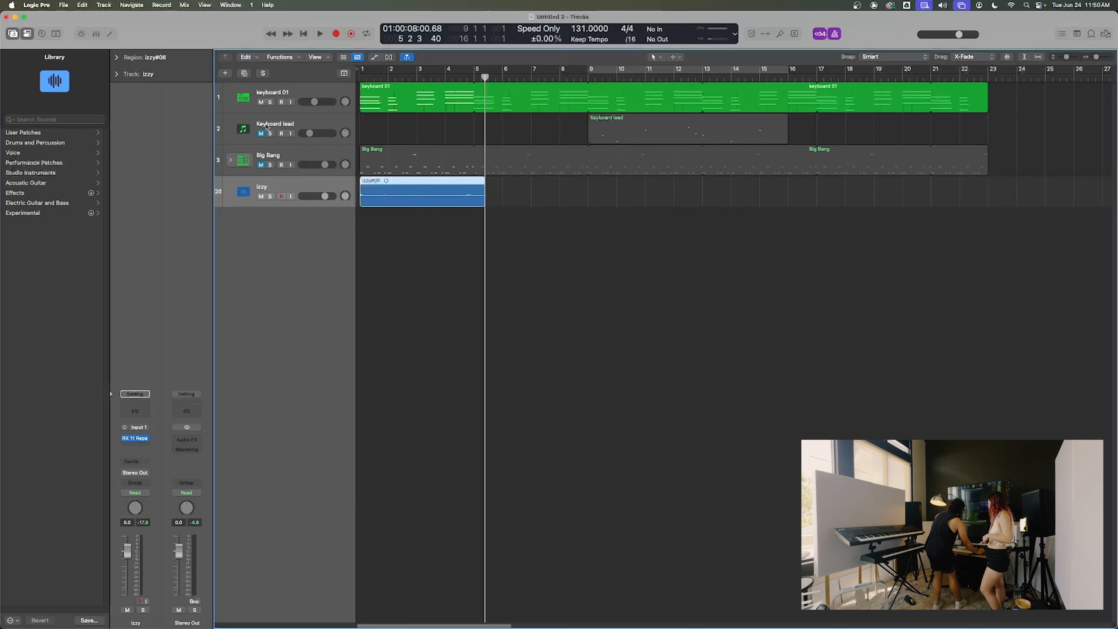
- Unmute the Keyboard lead and Big Bang tracks and play the new take with them from bar 1 to bar 2
{"action": "left_click", "coordinate": [261, 134]}
{"action": "left_click", "coordinate": [261, 165]}
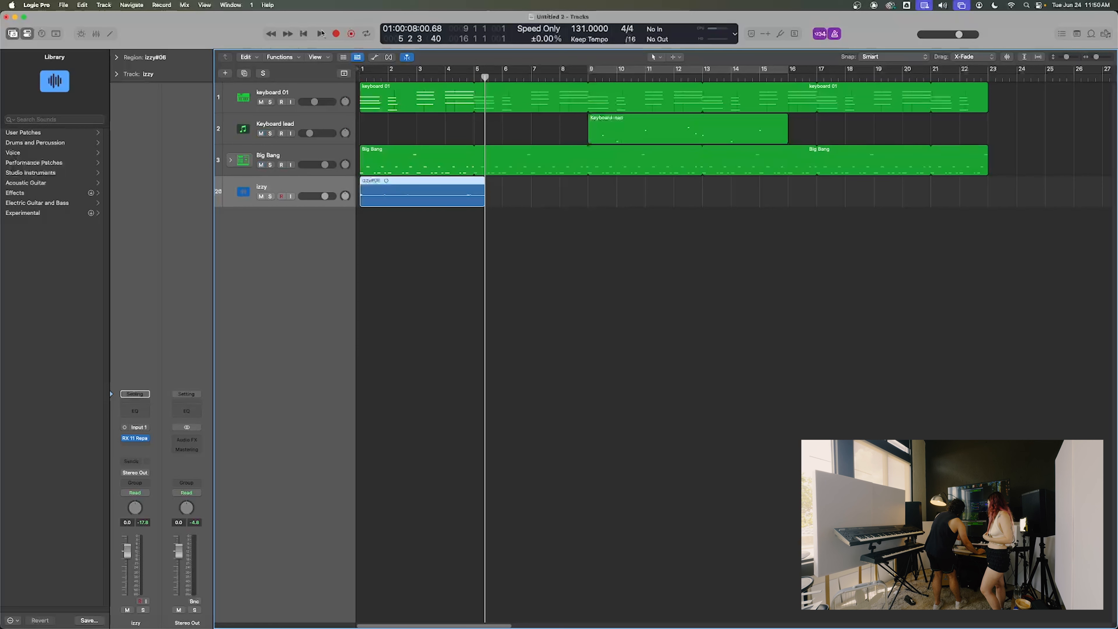
{"action": "key", "text": "Return"}
{"action": "key", "text": "space"}
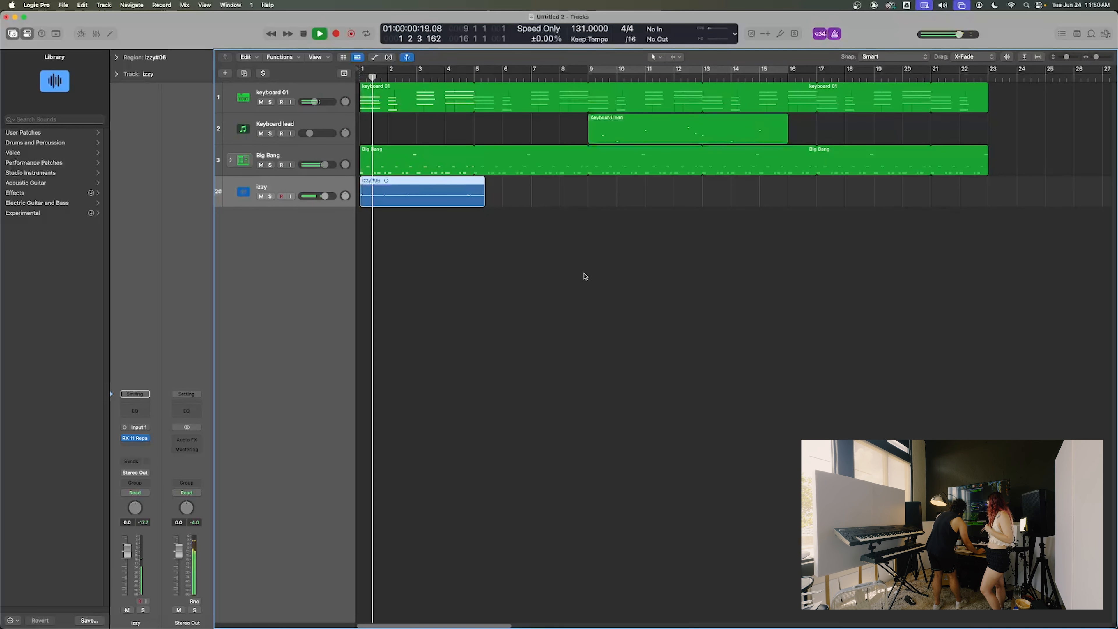
{"action": "key", "text": "space"}
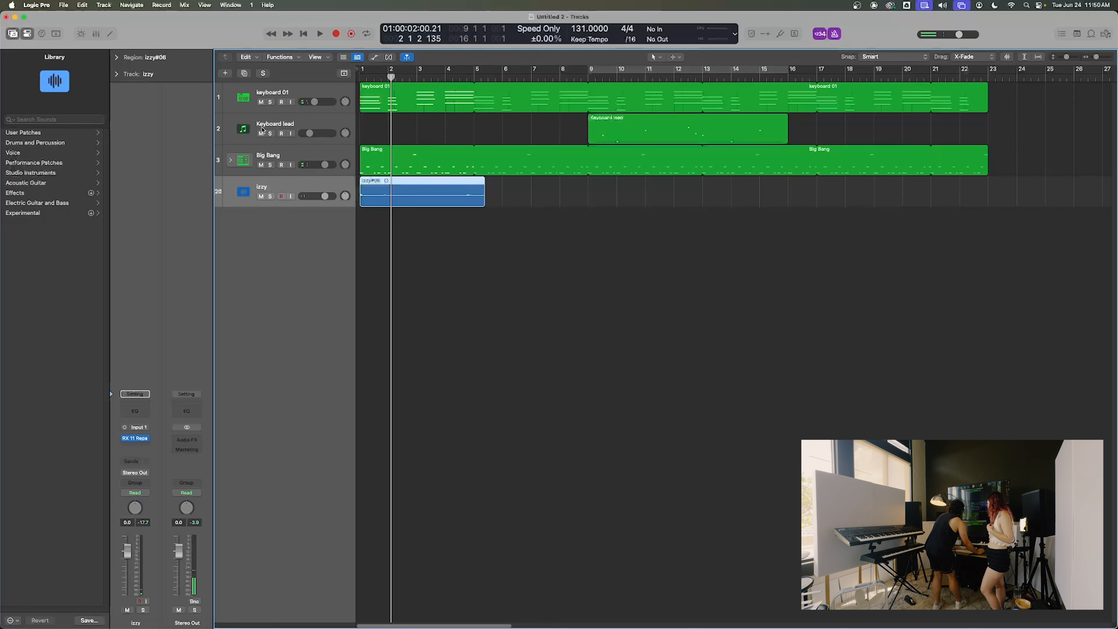
- Mute the Keyboard lead and keyboard 01 tracks and play the vocal take with Big Bang from bar 1
{"action": "left_click_drag", "start_coordinate": [261, 133], "coordinate": [261, 103]}
{"action": "key", "text": "Return"}
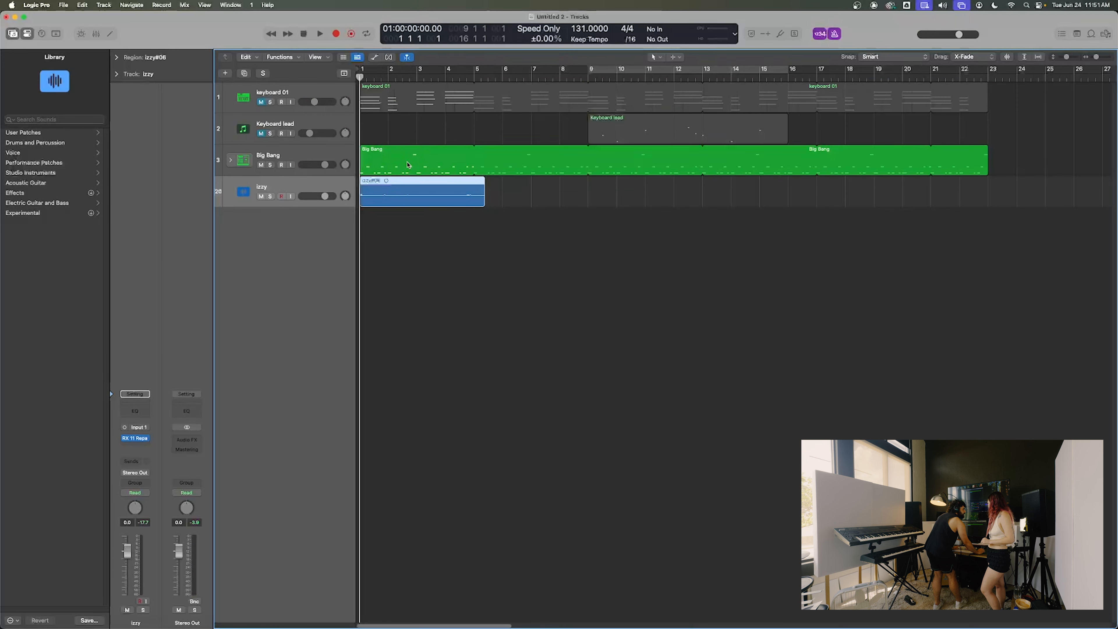
{"action": "key", "text": "space"}
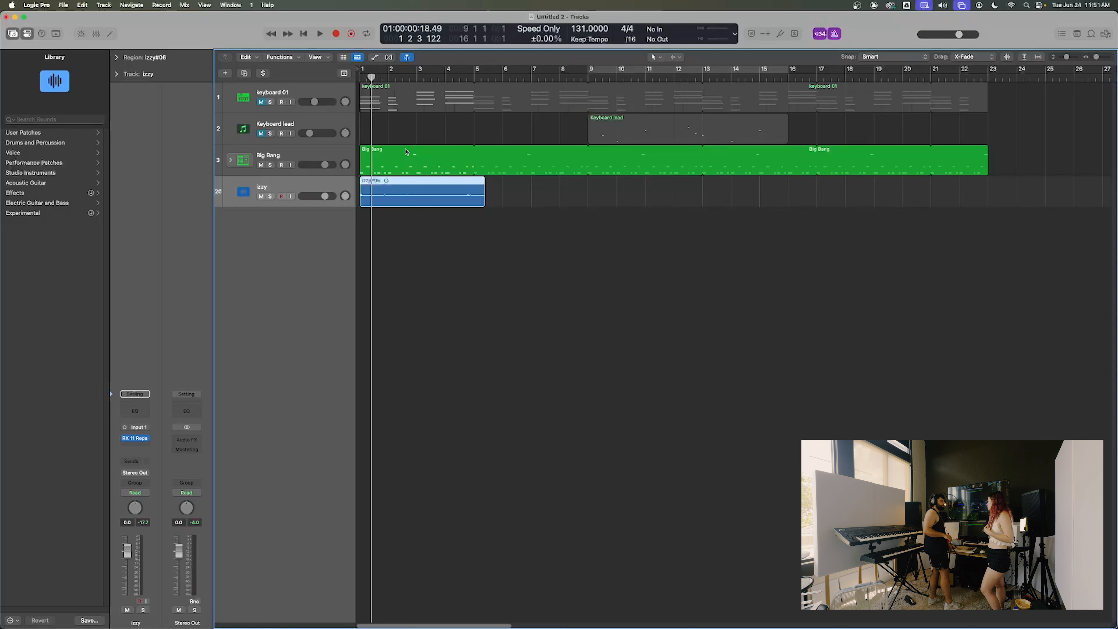
- Delete the vocal take from the track together with its recorded audio file
{"action": "left_click", "coordinate": [425, 223]}
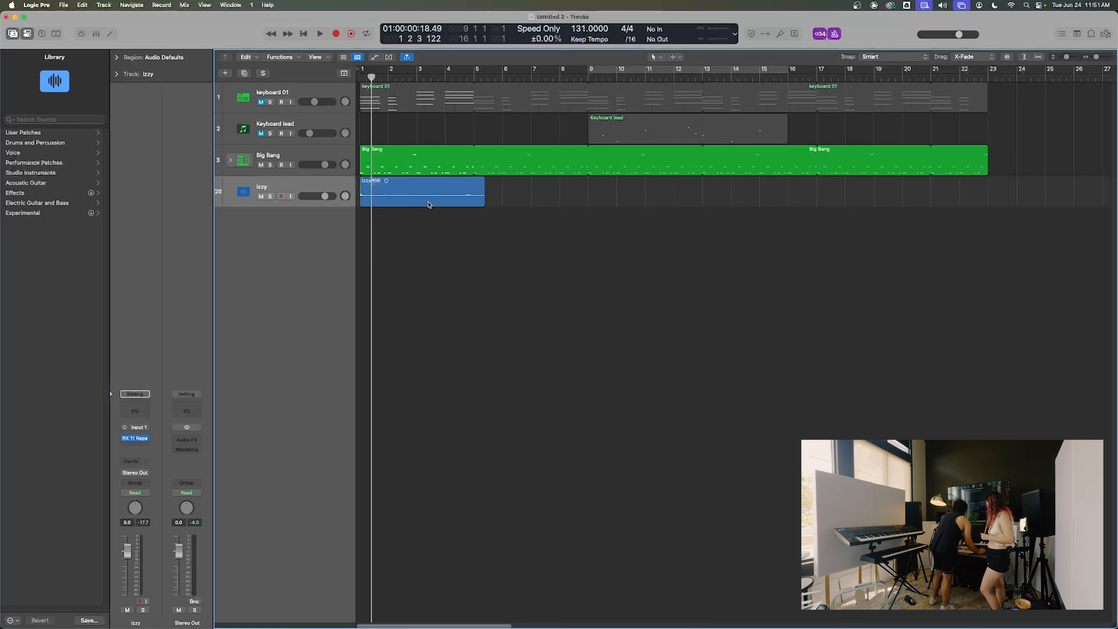
{"action": "left_click", "coordinate": [437, 187]}
{"action": "key", "text": "Delete"}
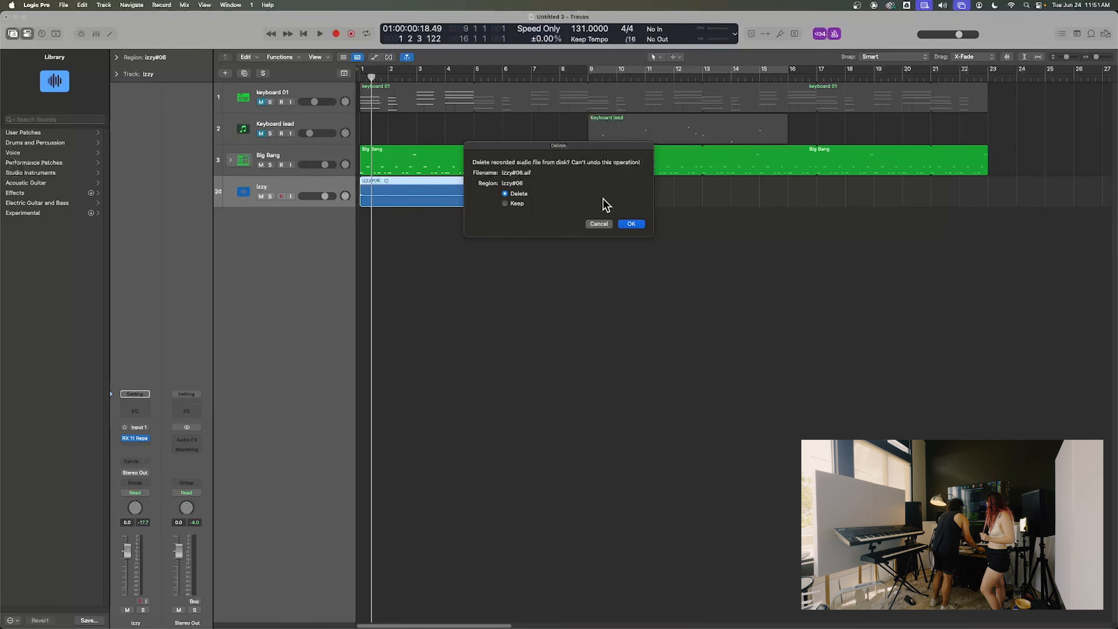
{"action": "left_click", "coordinate": [632, 224]}
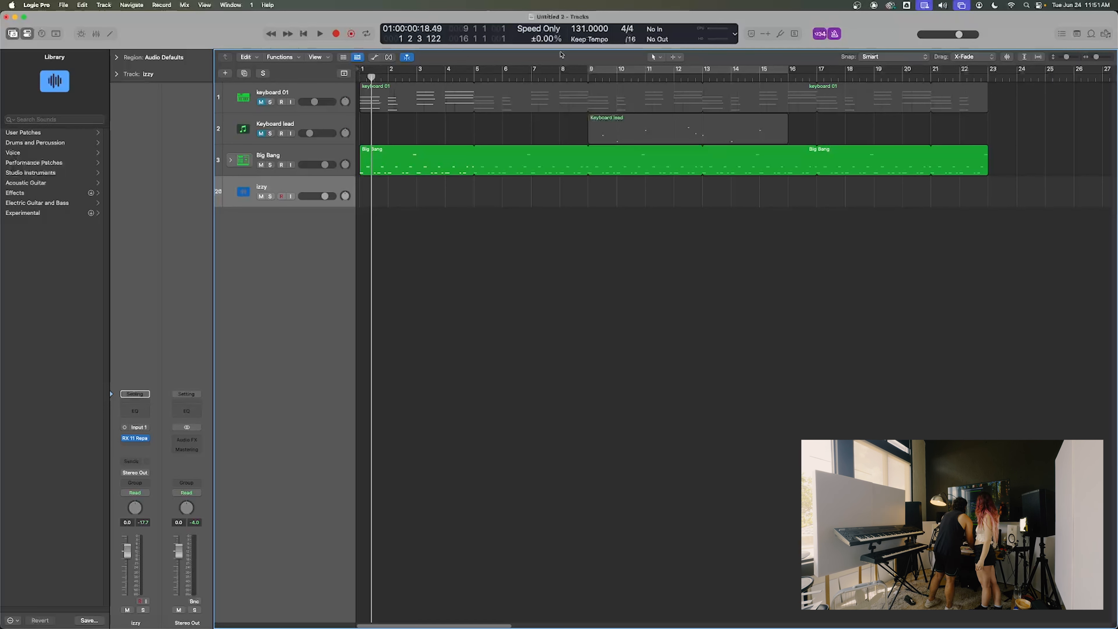
- Set the cycle range from bar 1 to bar 13
{"action": "left_click_drag", "start_coordinate": [525, 73], "coordinate": [833, 70]}
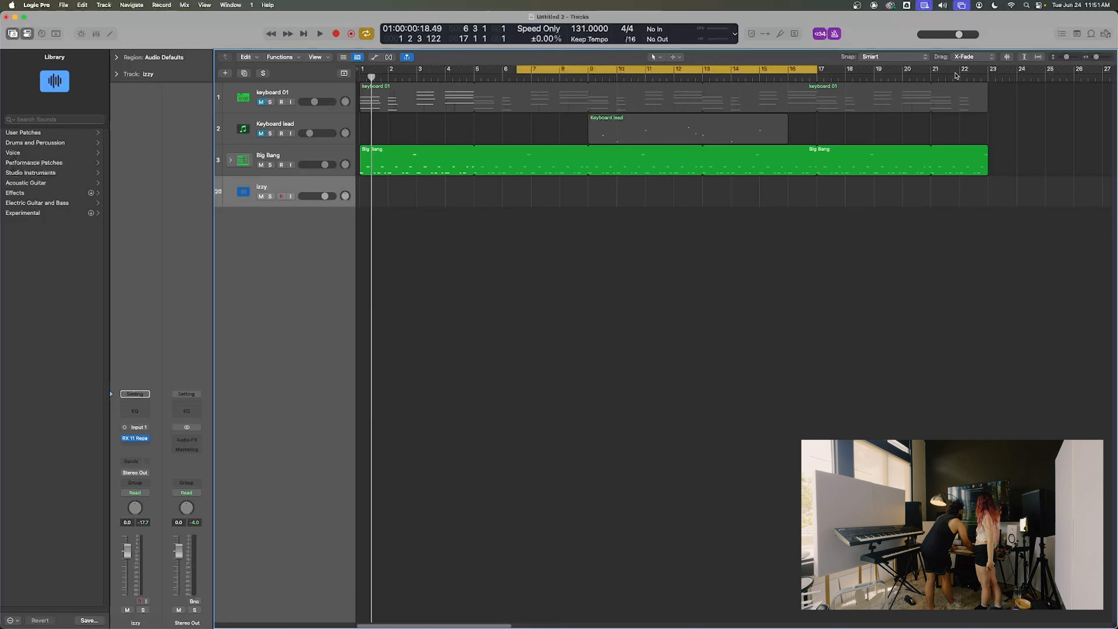
{"action": "left_click", "coordinate": [820, 73]}
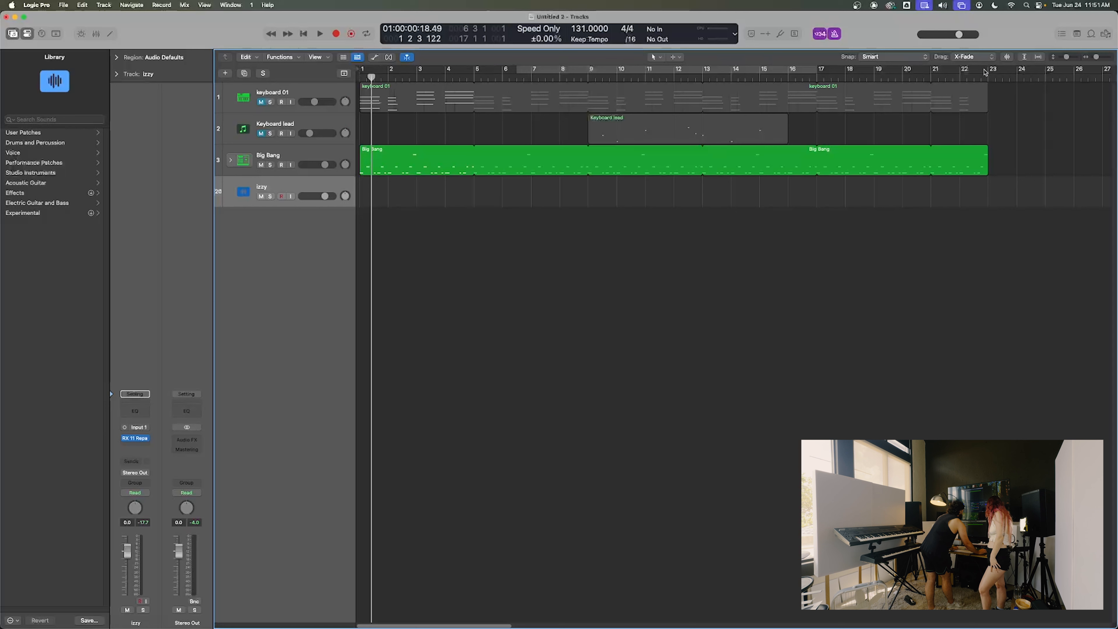
{"action": "left_click", "coordinate": [667, 75]}
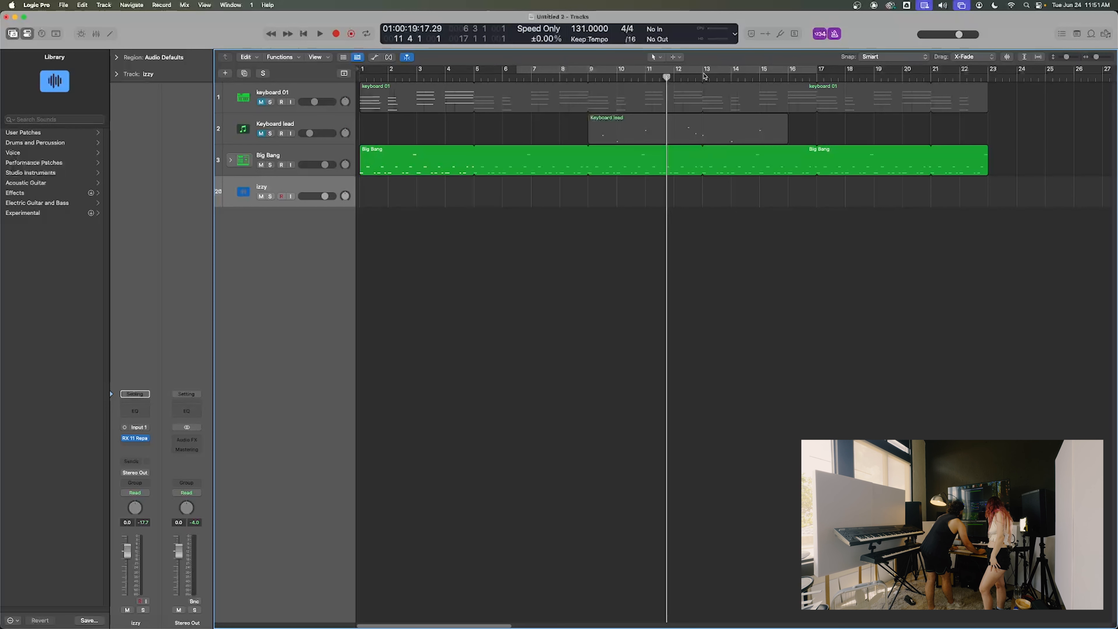
{"action": "left_click_drag", "start_coordinate": [705, 76], "coordinate": [361, 74]}
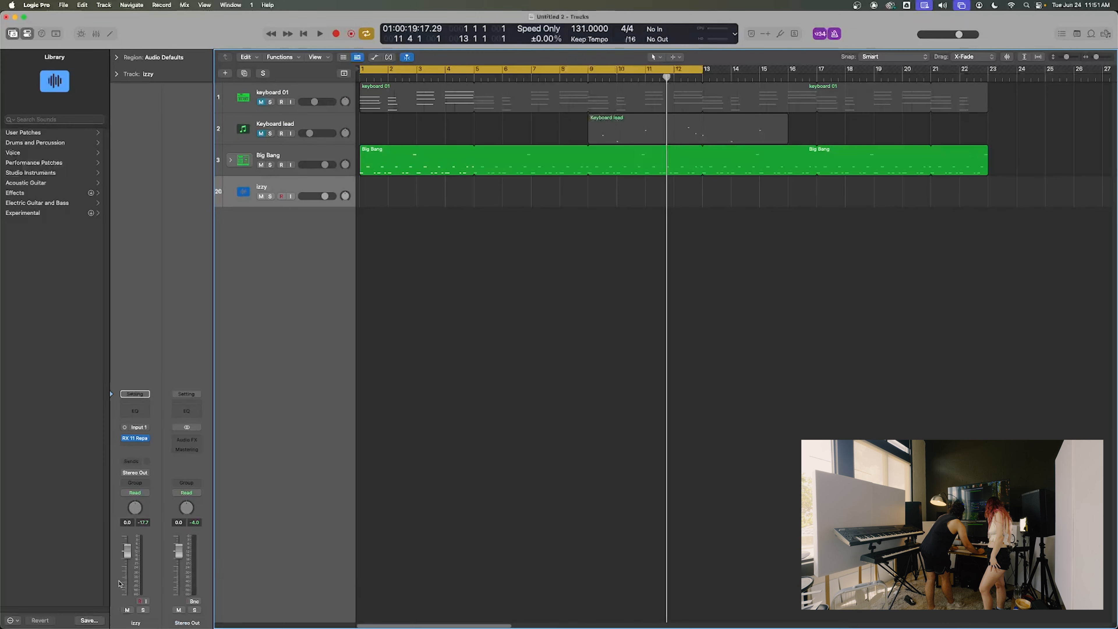
{"action": "left_click", "coordinate": [264, 169]}
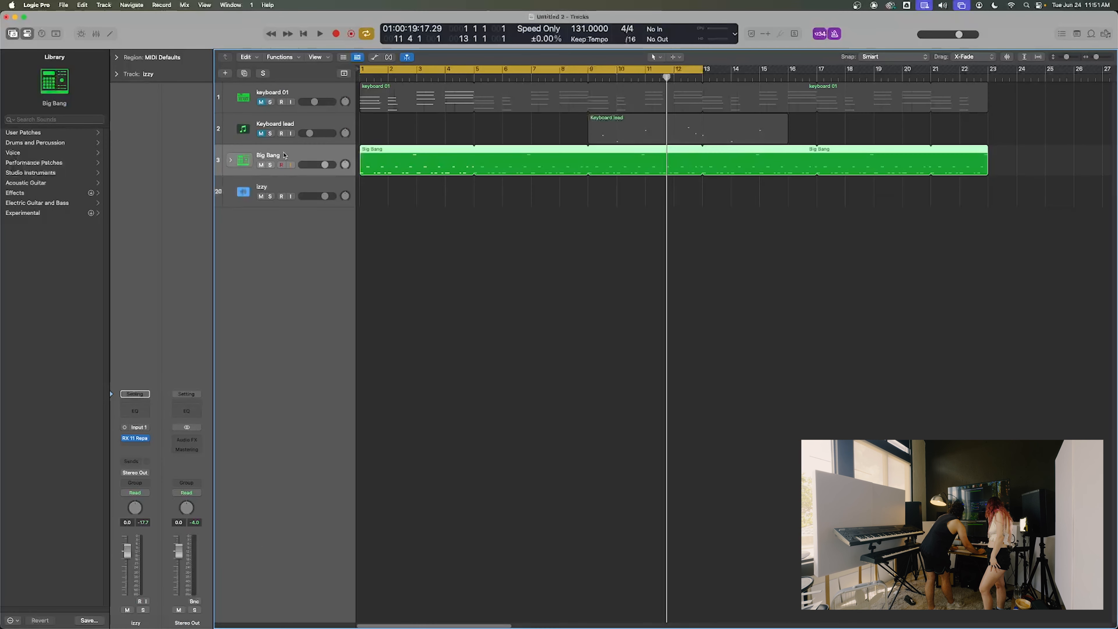
{"action": "left_click", "coordinate": [298, 125]}
{"action": "left_click", "coordinate": [305, 154]}
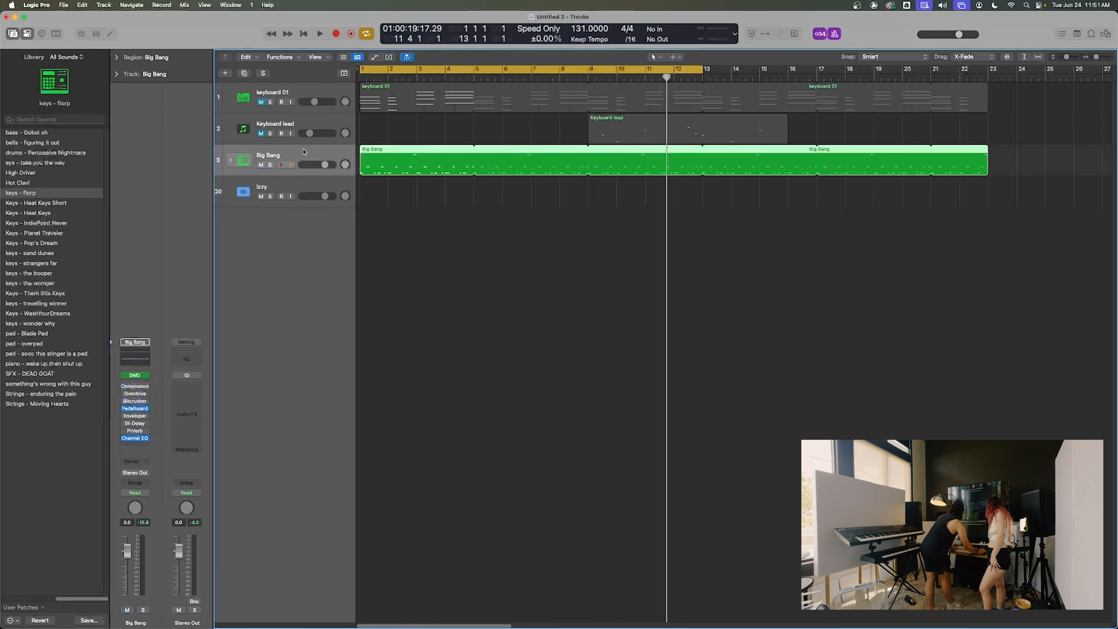
{"action": "left_click", "coordinate": [304, 125]}
{"action": "left_click", "coordinate": [309, 96]}
{"action": "left_click", "coordinate": [313, 126]}
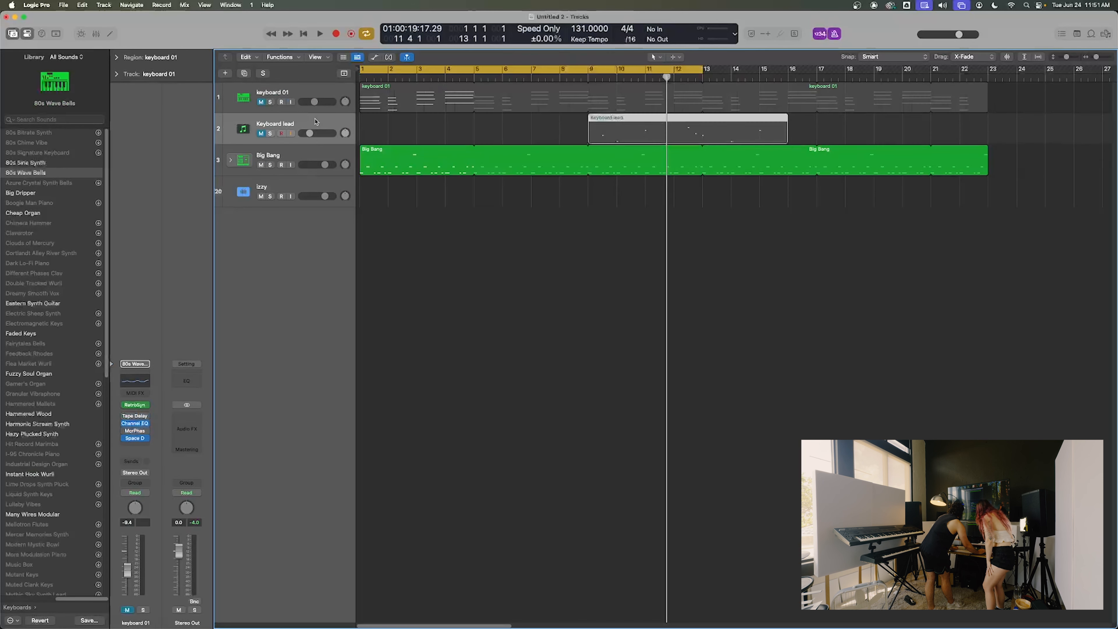
{"action": "left_click", "coordinate": [323, 157]}
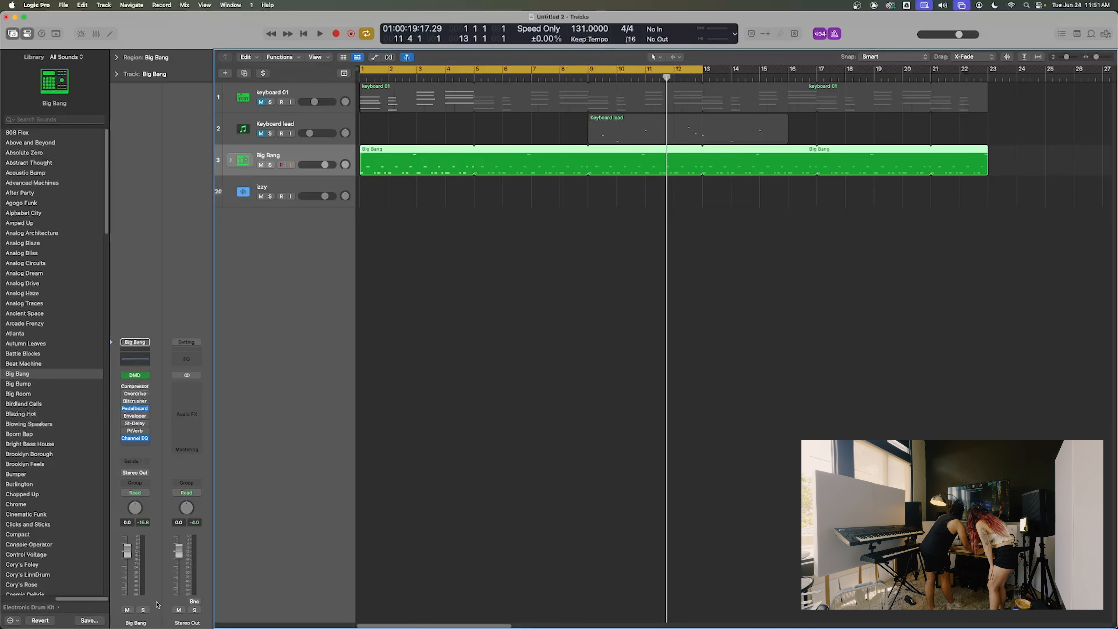
- Start a 24-bit WAVE bounce of the stereo output, cancel it at the save dialog, and turn off the cycle range
{"action": "left_click", "coordinate": [195, 602]}
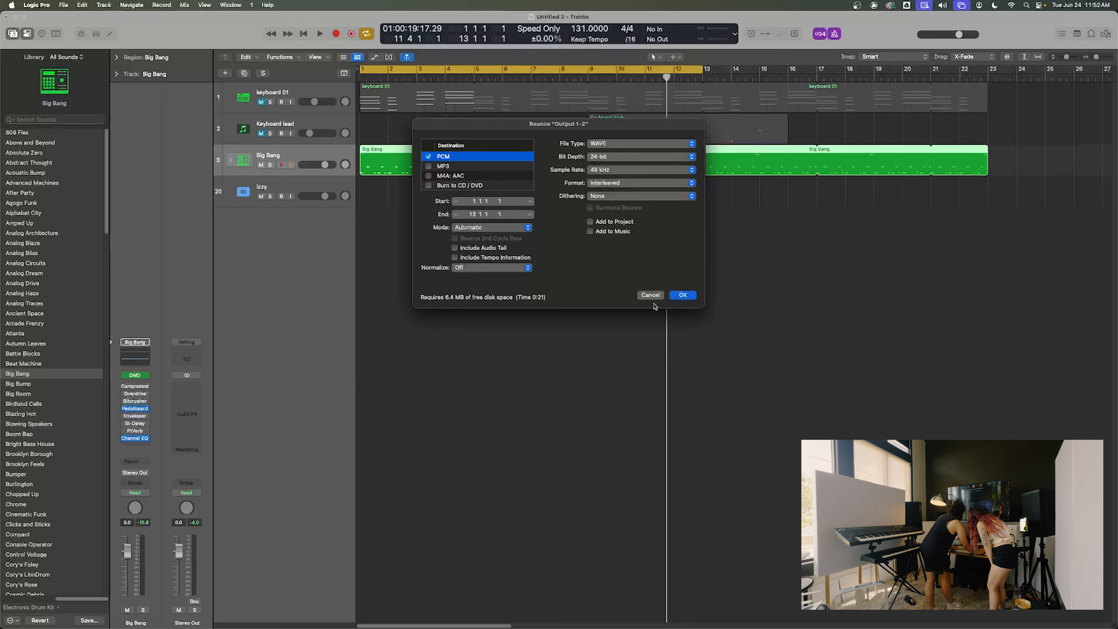
{"action": "left_click", "coordinate": [683, 295]}
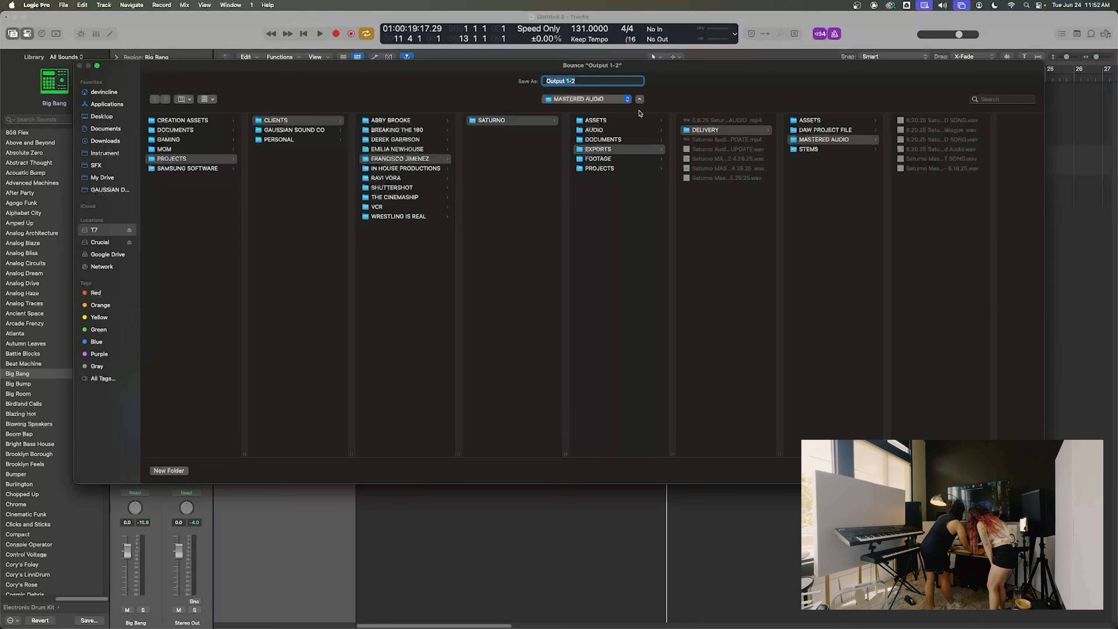
{"action": "key", "text": "Escape"}
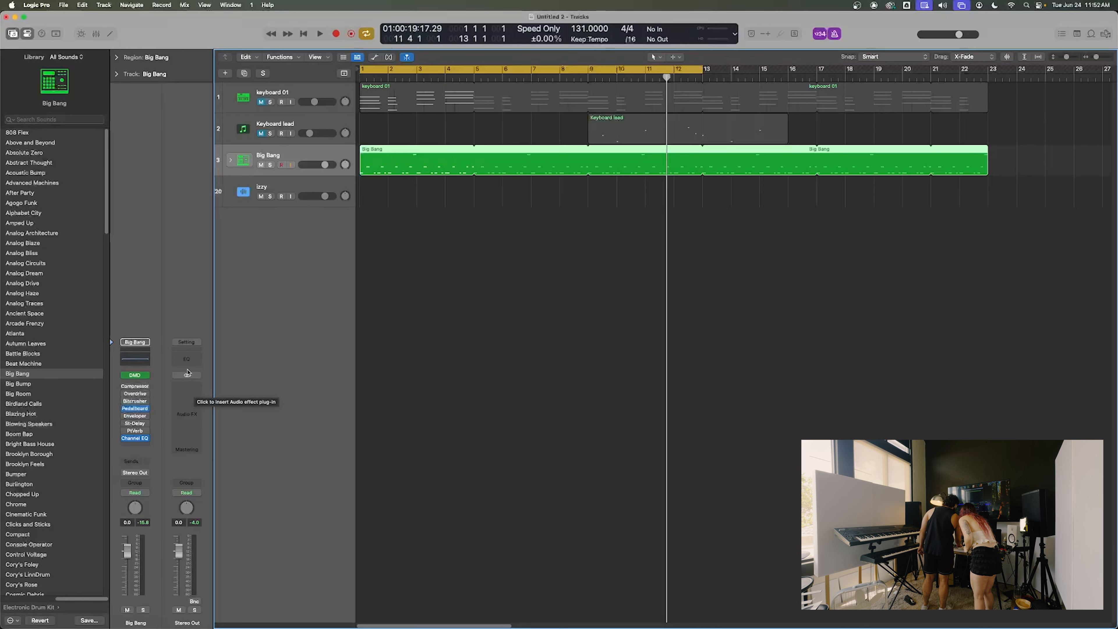
{"action": "key", "text": "c"}
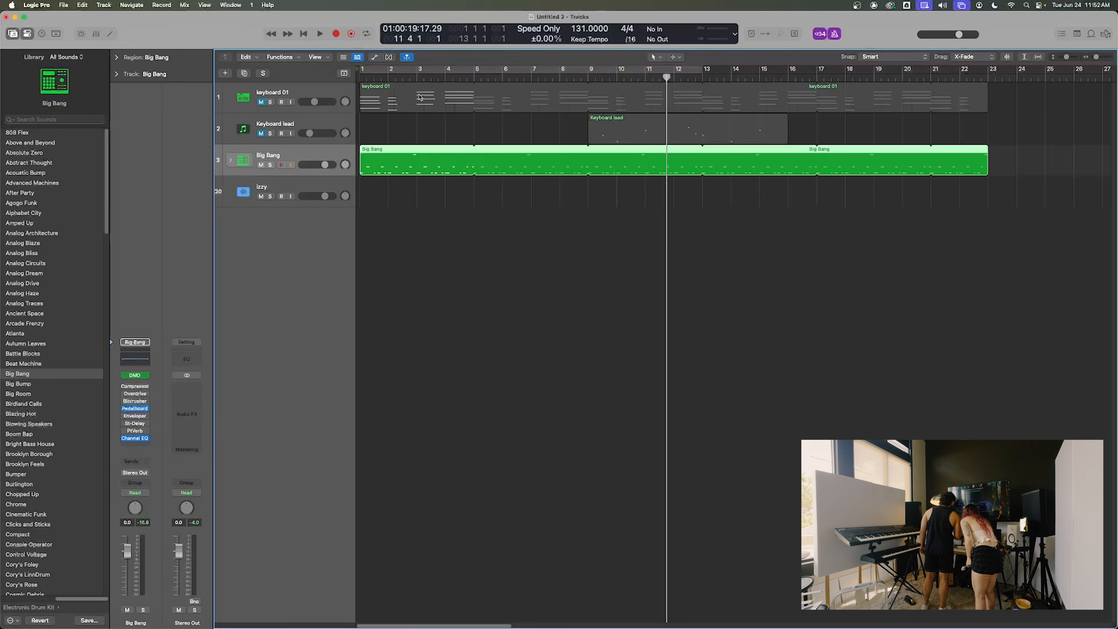
- Return the playhead to bar 1, unmute the keyboard 01 track, and mute Big Bang
{"action": "left_click", "coordinate": [313, 92]}
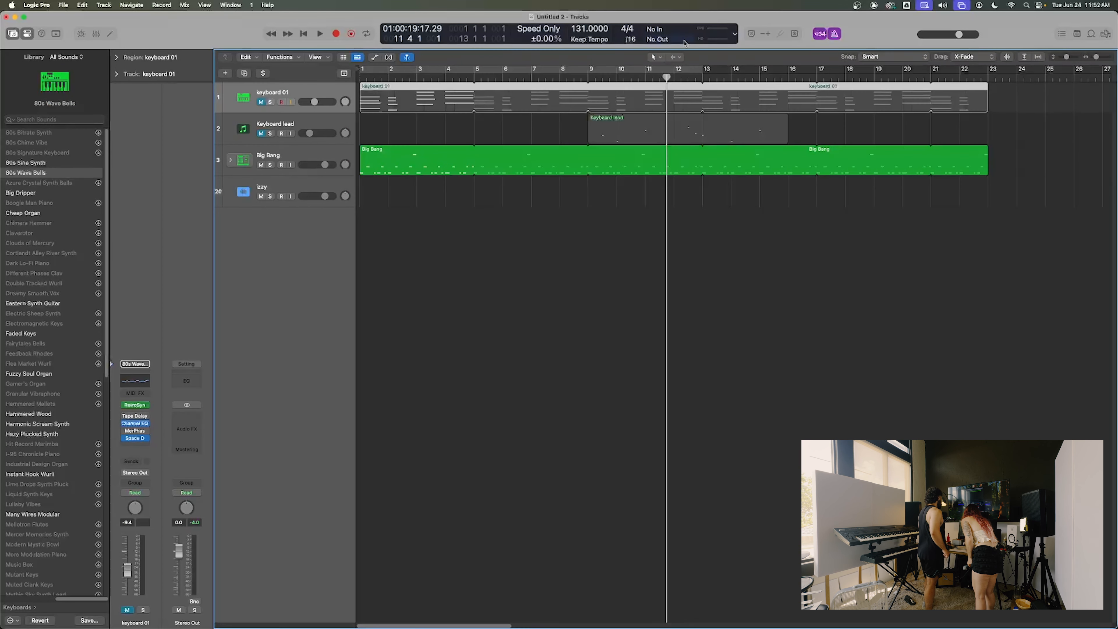
{"action": "left_click_drag", "start_coordinate": [667, 77], "coordinate": [360, 78]}
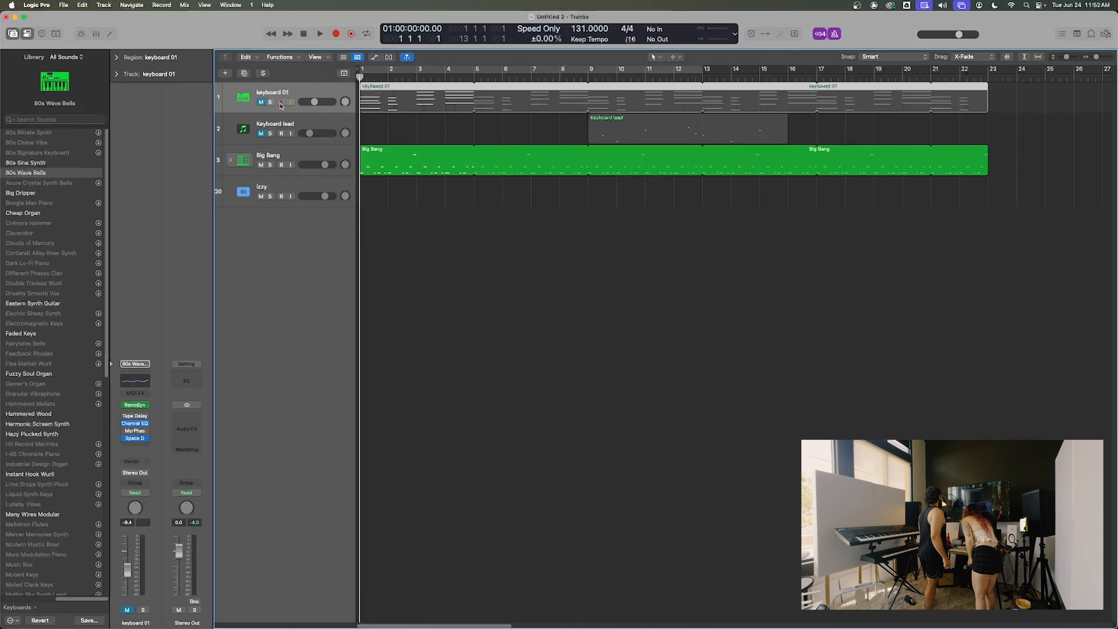
{"action": "left_click", "coordinate": [261, 102]}
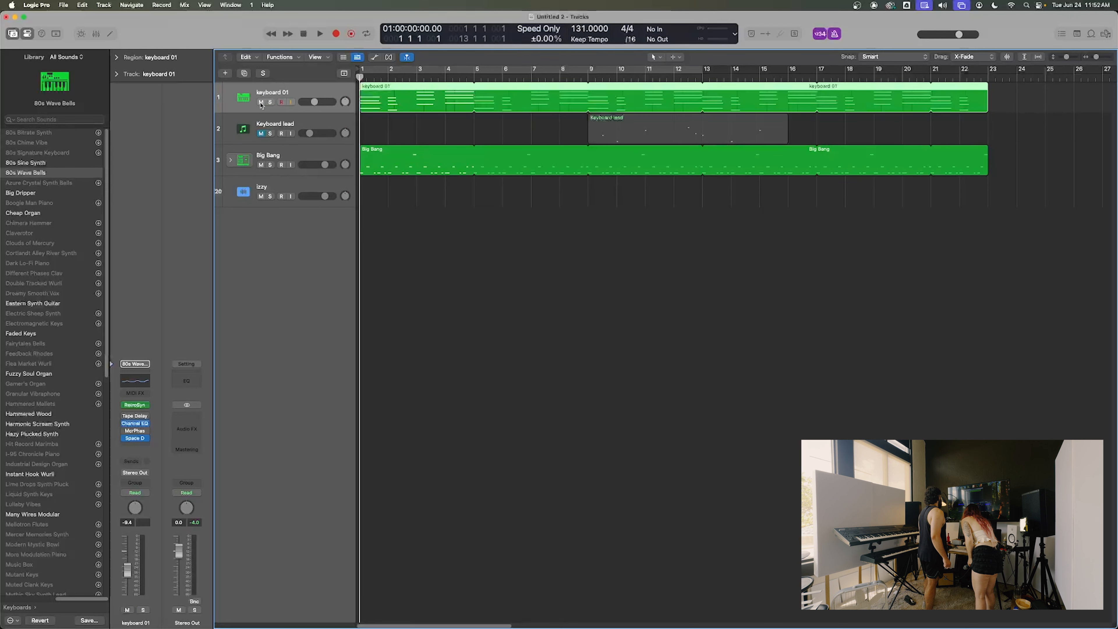
{"action": "left_click", "coordinate": [261, 165]}
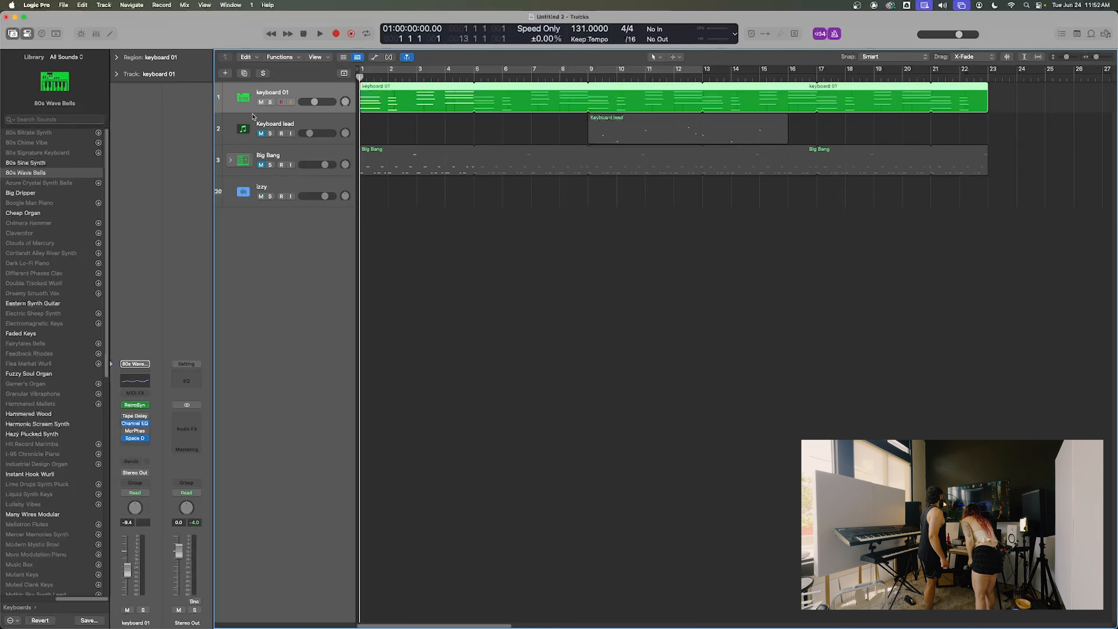
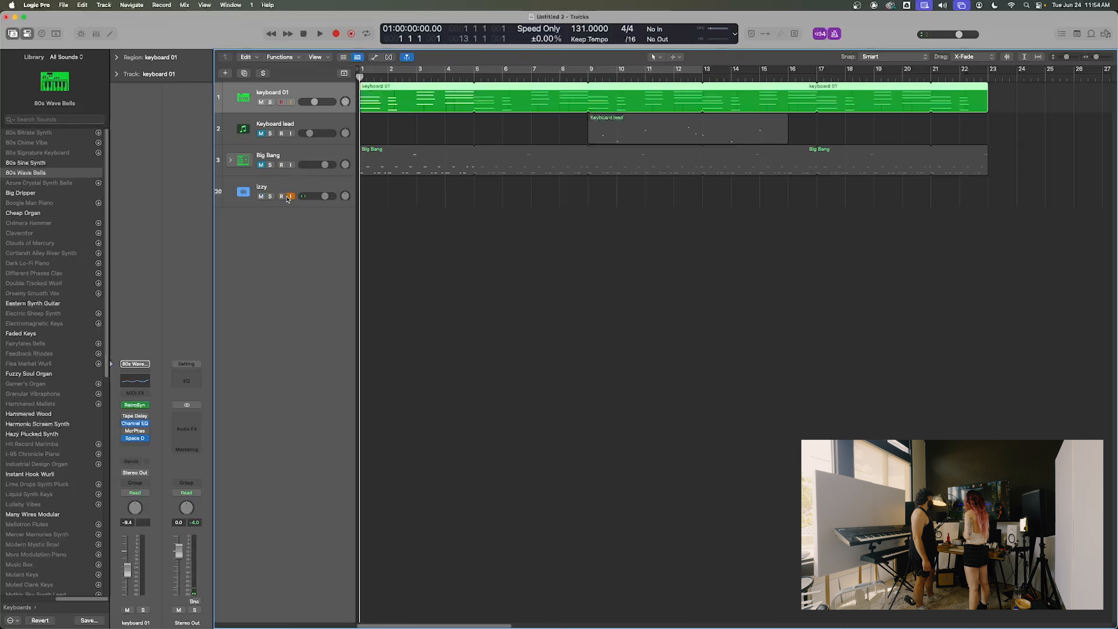
- Play keyboard 01 from bar 1 to about bar 6 with the vocal track selected and input-monitored, and return the playhead to bar 1
{"action": "left_click", "coordinate": [282, 189]}
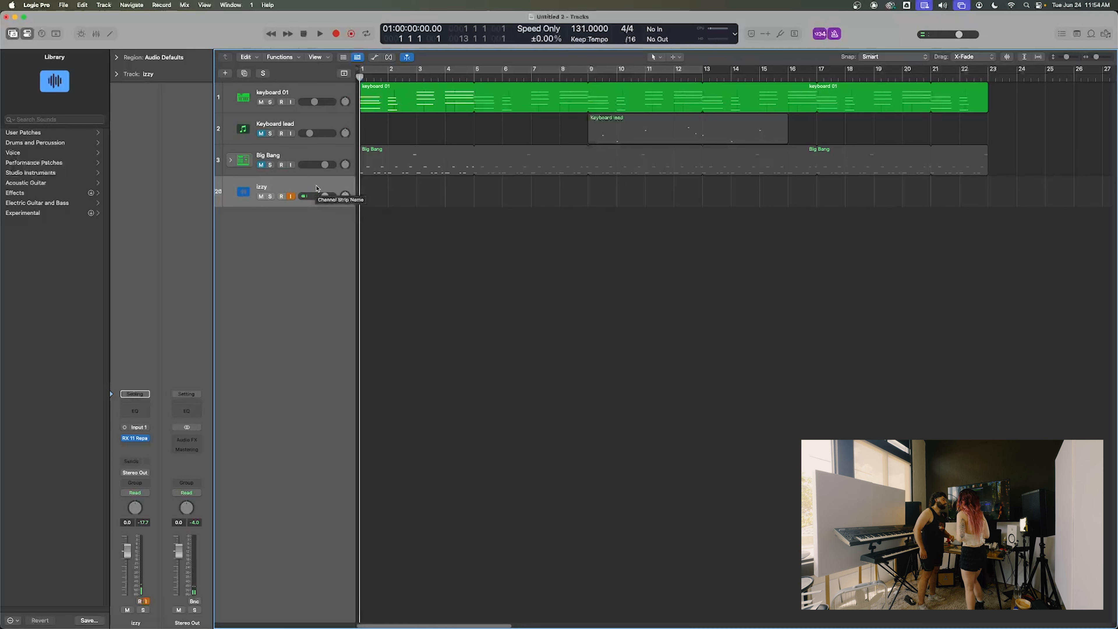
{"action": "key", "text": "space"}
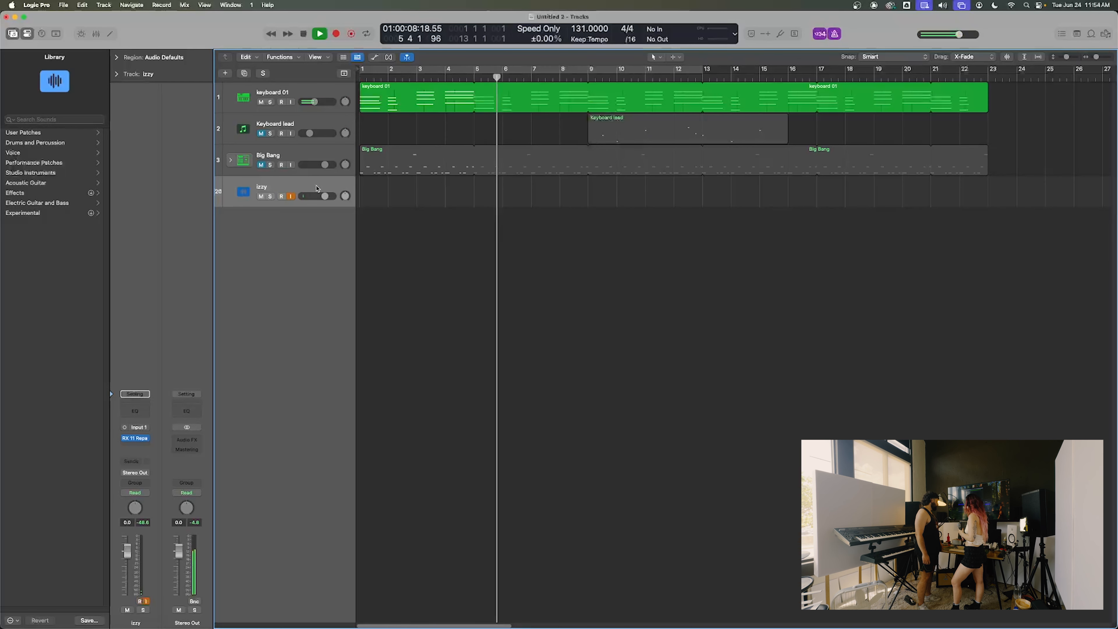
{"action": "key", "text": "space"}
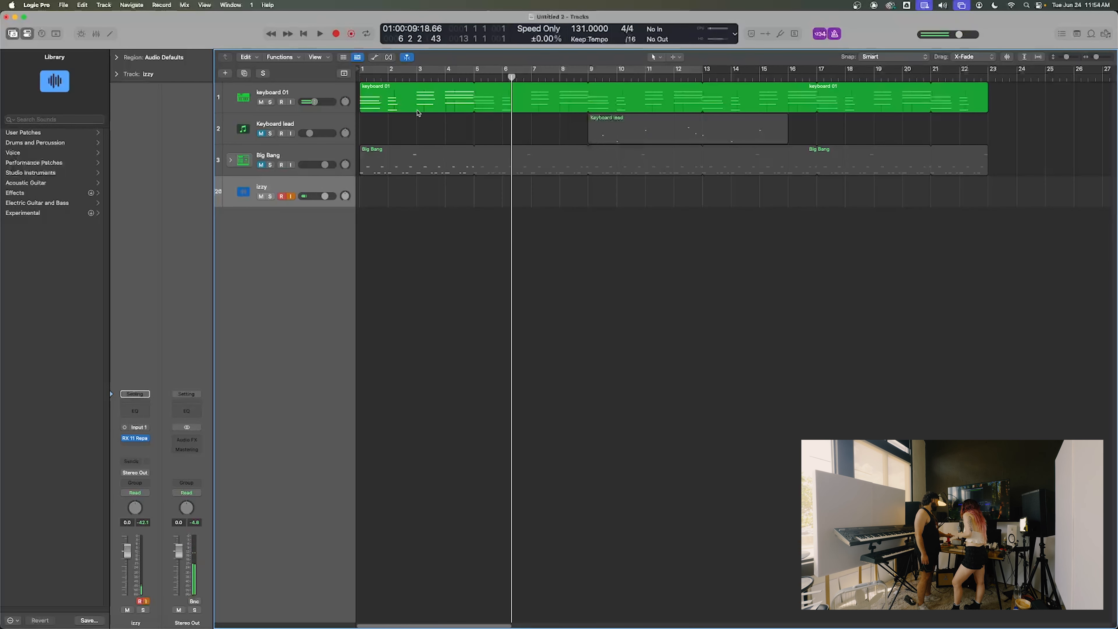
{"action": "left_click_drag", "start_coordinate": [511, 76], "coordinate": [348, 62]}
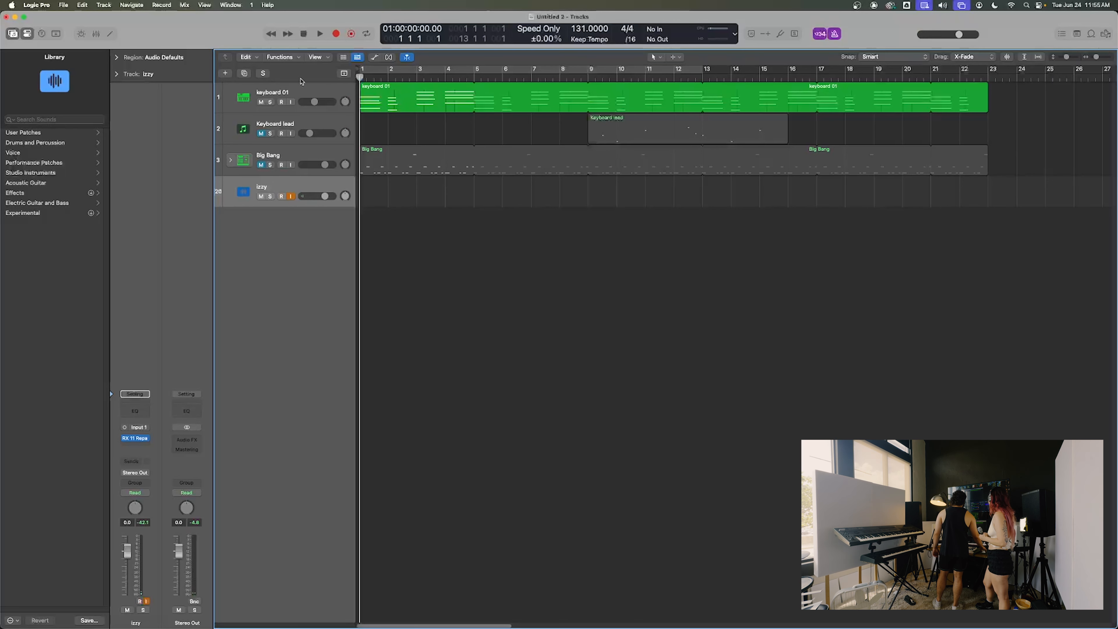
- Duplicate the keyboard 01 track and rename the copy "keyboard 01 - scratch"
{"action": "left_click", "coordinate": [286, 108]}
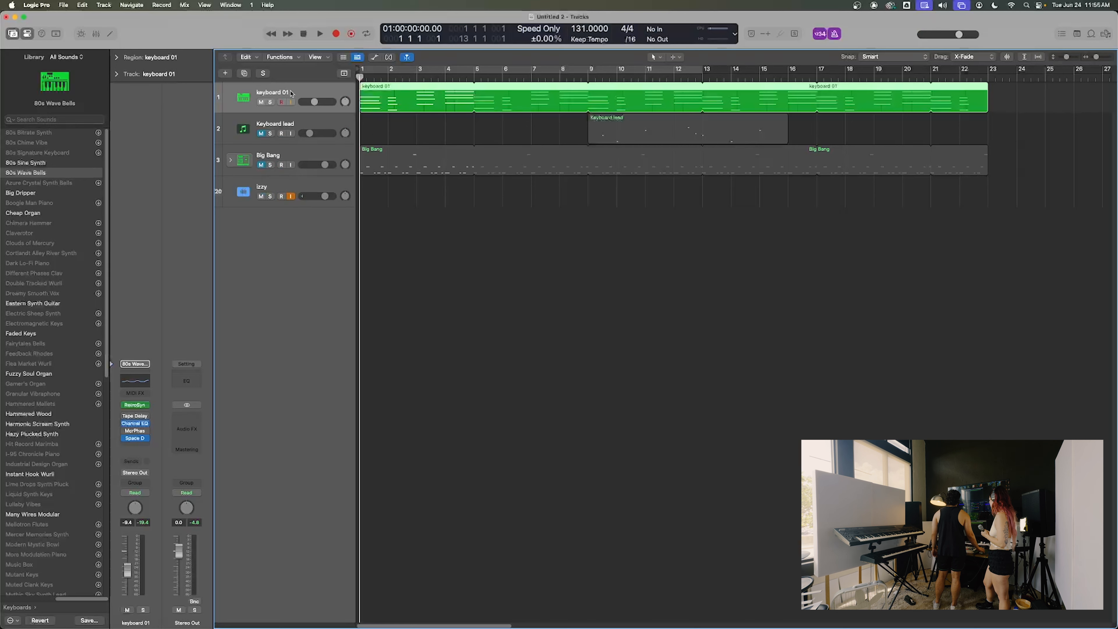
{"action": "left_click", "coordinate": [244, 74]}
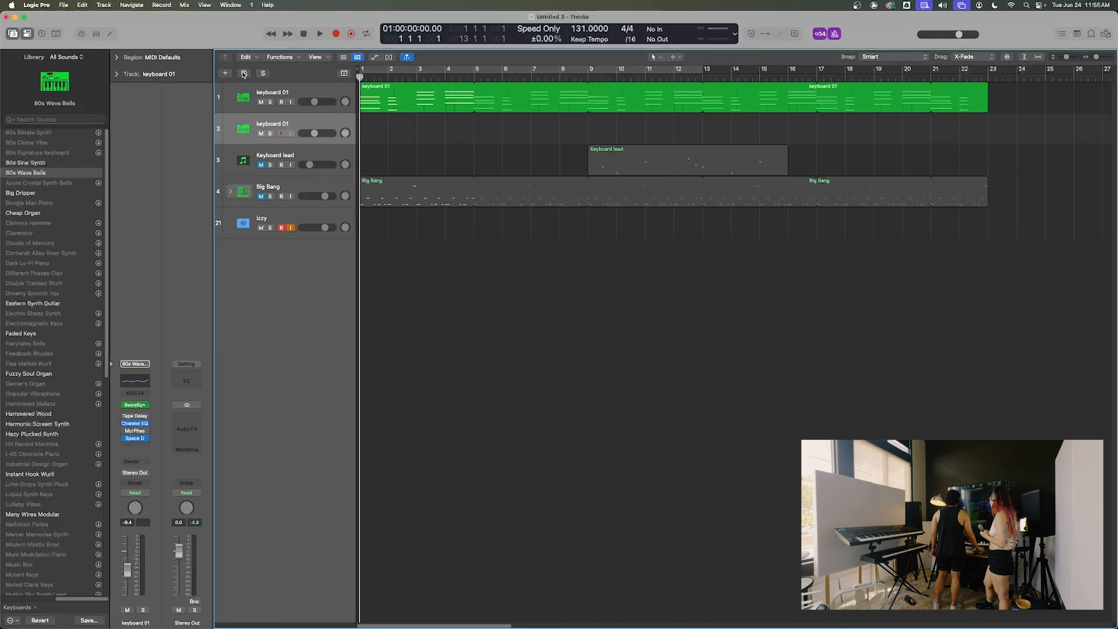
{"action": "double_click", "coordinate": [280, 123]}
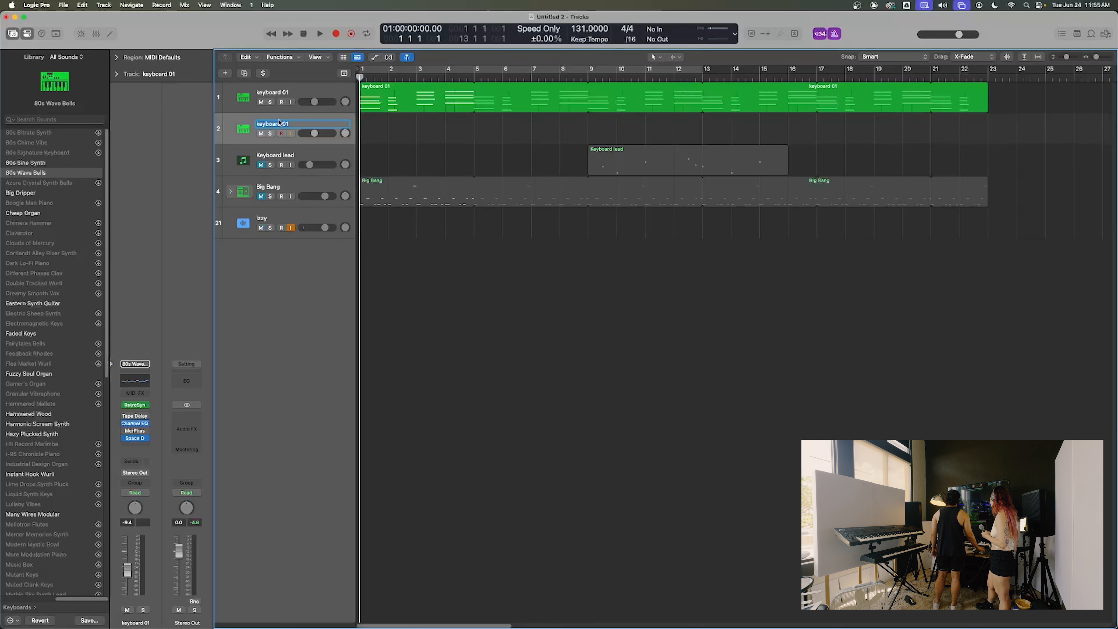
{"action": "key", "text": "Right"}
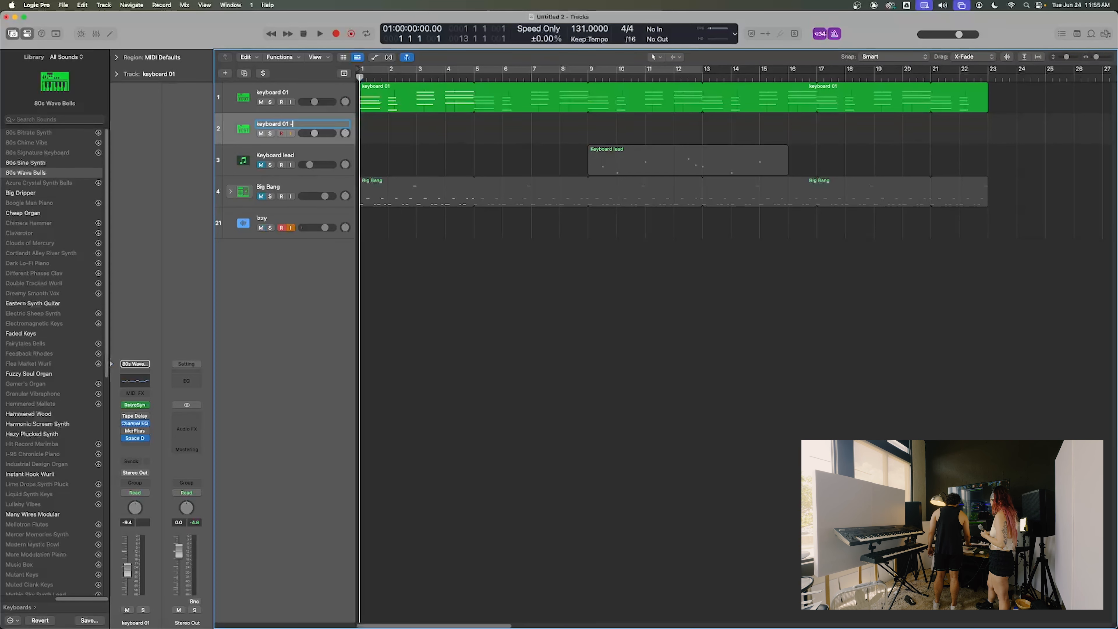
{"action": "type", "text": "- scratch"}
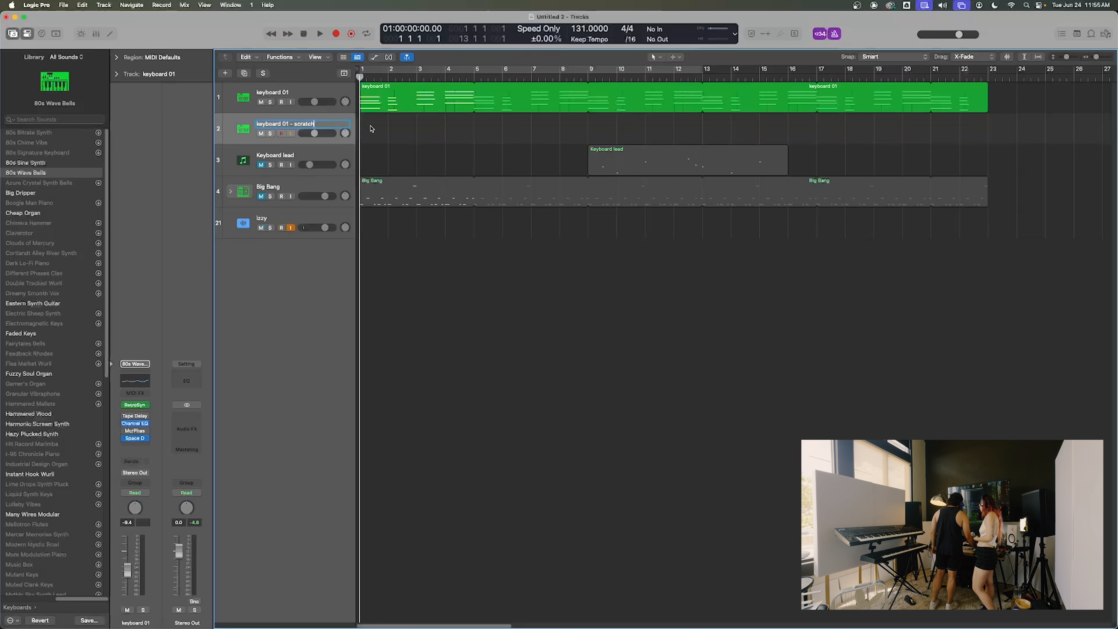
{"action": "left_click", "coordinate": [387, 130]}
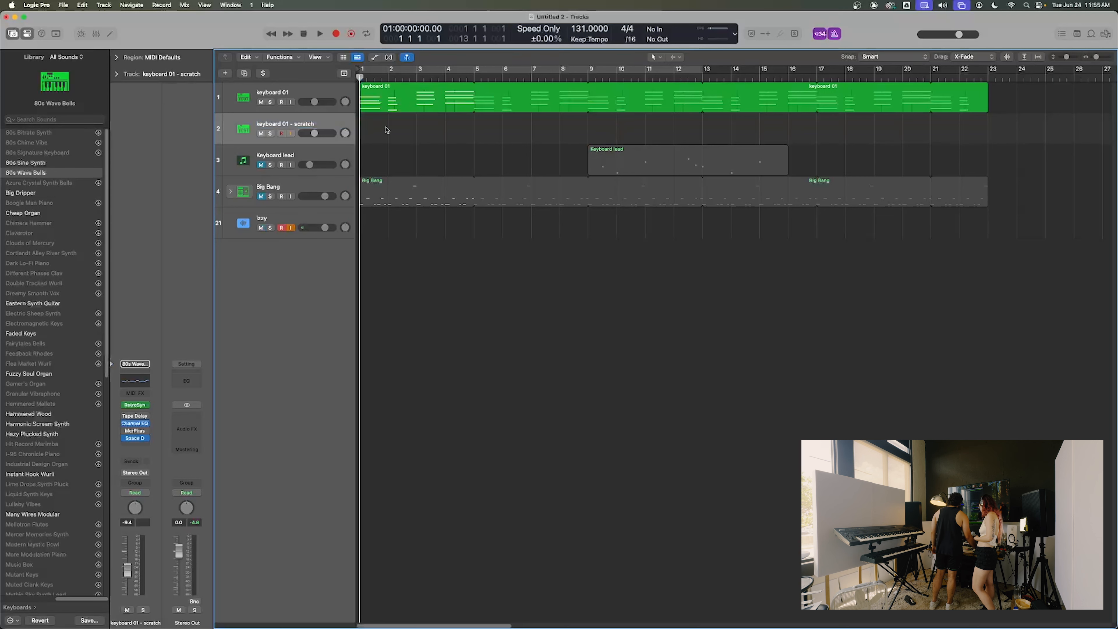
- Copy the keyboard 01 region onto the keyboard 01 - scratch track at bar 1, and mute the original keyboard 01 track
{"action": "left_click", "coordinate": [263, 103]}
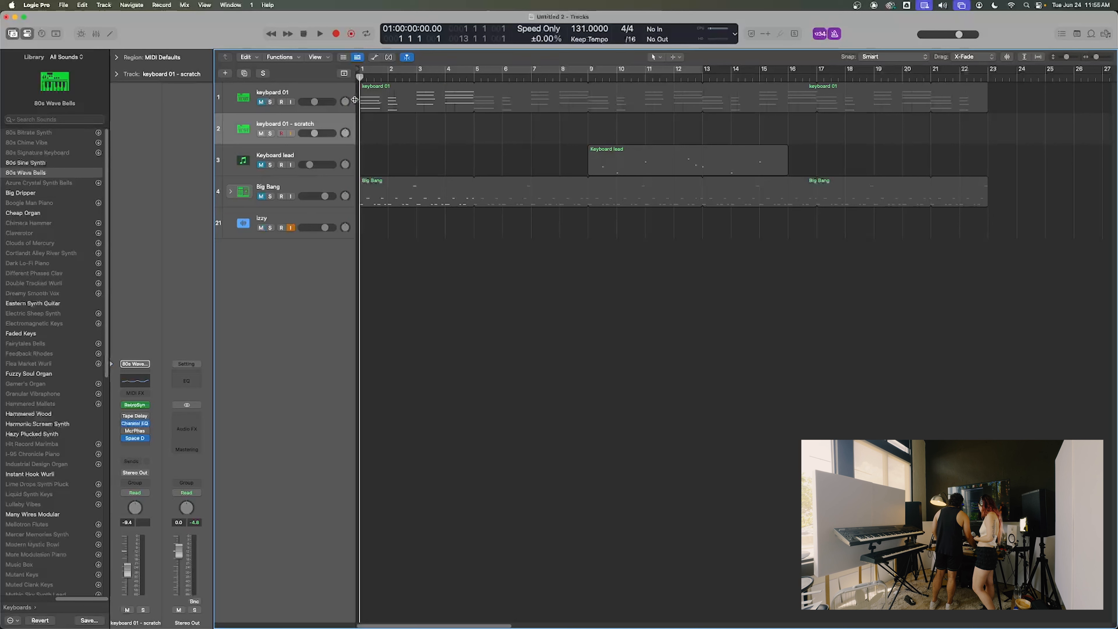
{"action": "left_click", "coordinate": [261, 102]}
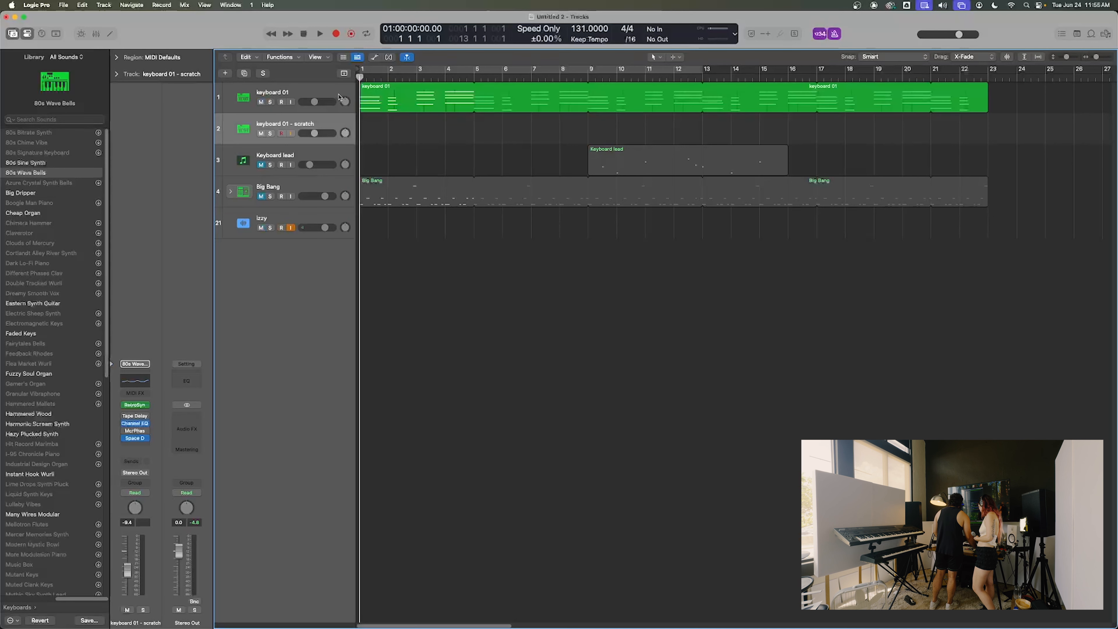
{"action": "left_click", "coordinate": [426, 105]}
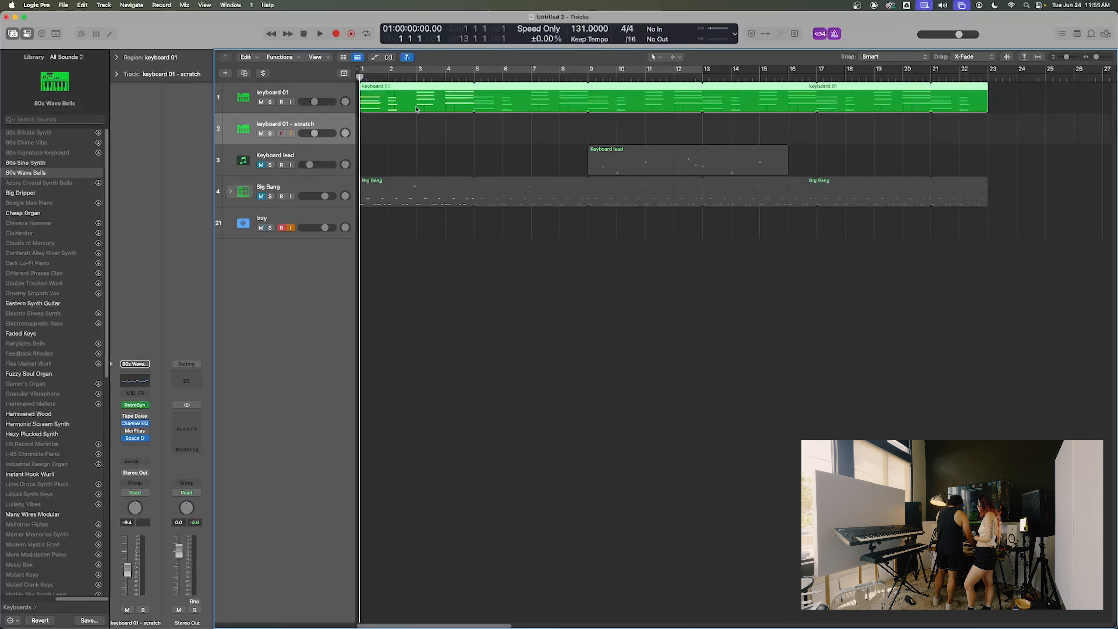
{"action": "left_click_drag", "start_coordinate": [405, 105], "coordinate": [401, 125]}
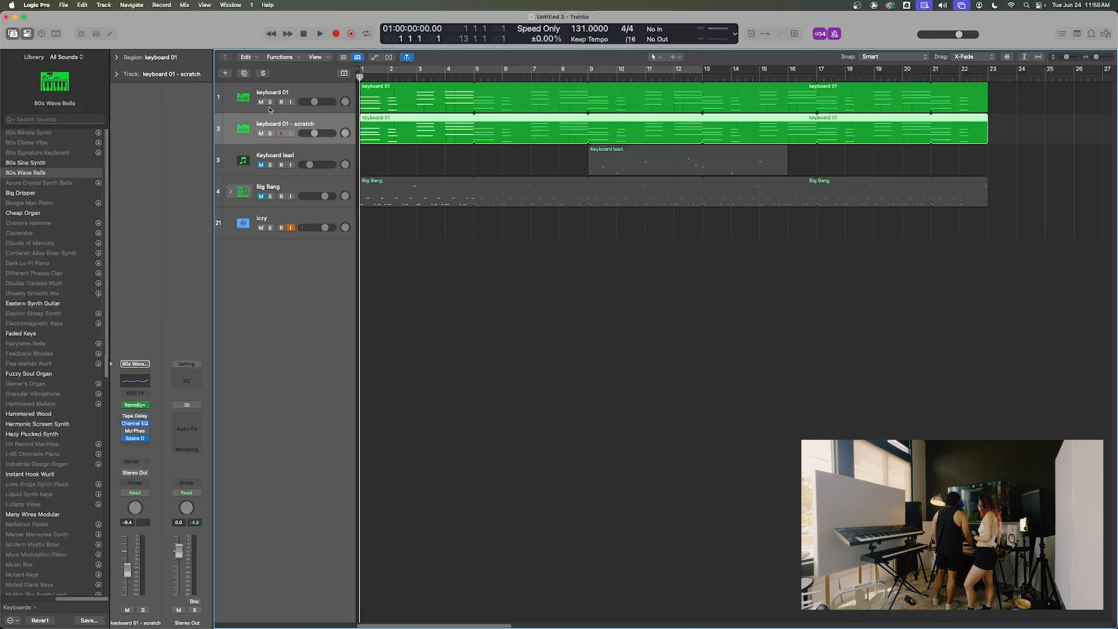
{"action": "left_click", "coordinate": [261, 102]}
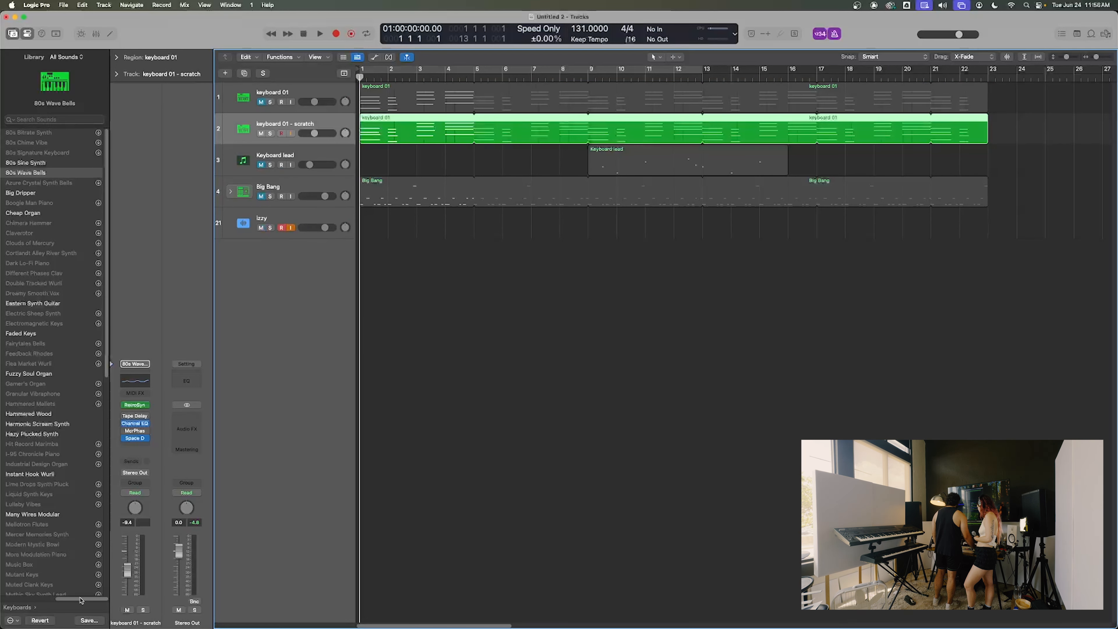
- Load the Steinway Grand Piano patch from the Legacy Pianos category onto the keyboard 01 - scratch track
{"action": "left_click_drag", "start_coordinate": [81, 598], "coordinate": [18, 574]}
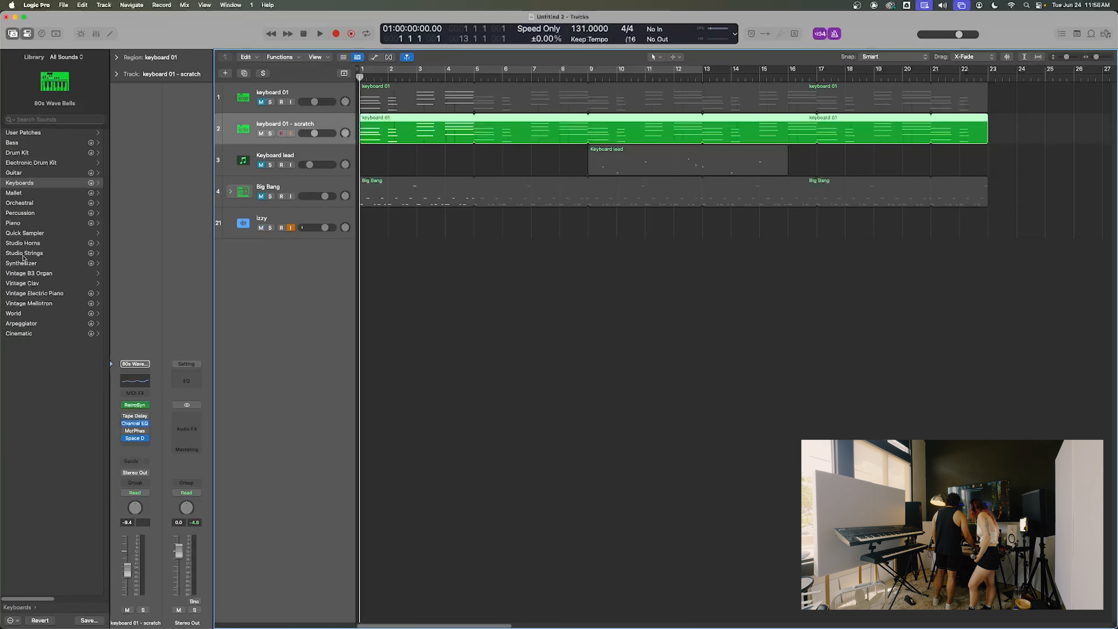
{"action": "left_click", "coordinate": [28, 223]}
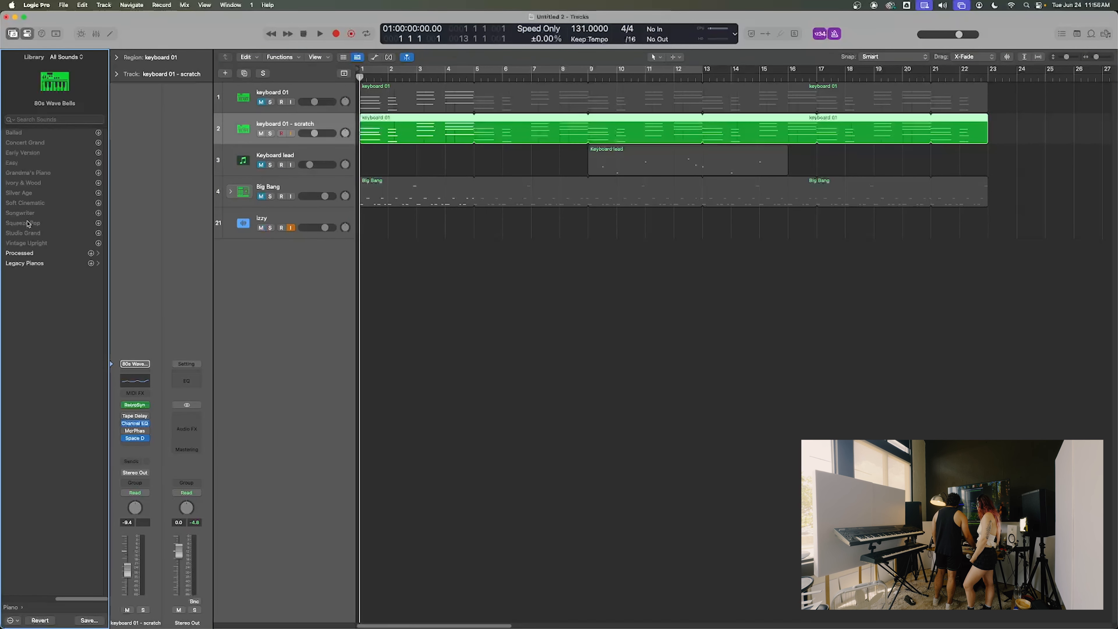
{"action": "left_click", "coordinate": [36, 258]}
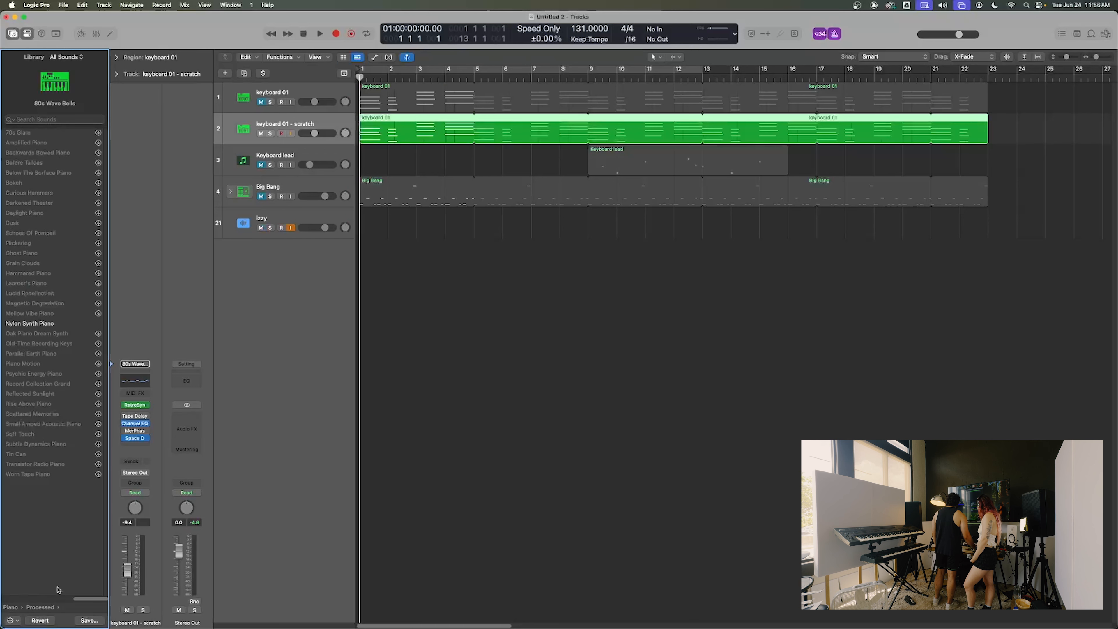
{"action": "left_click", "coordinate": [43, 607]}
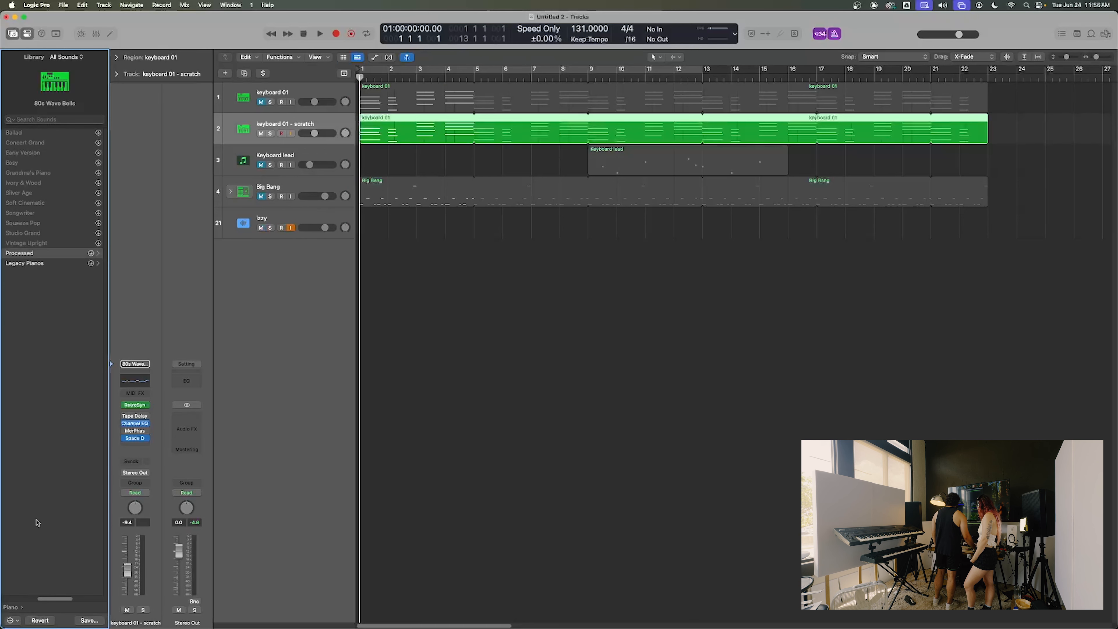
{"action": "left_click", "coordinate": [36, 264]}
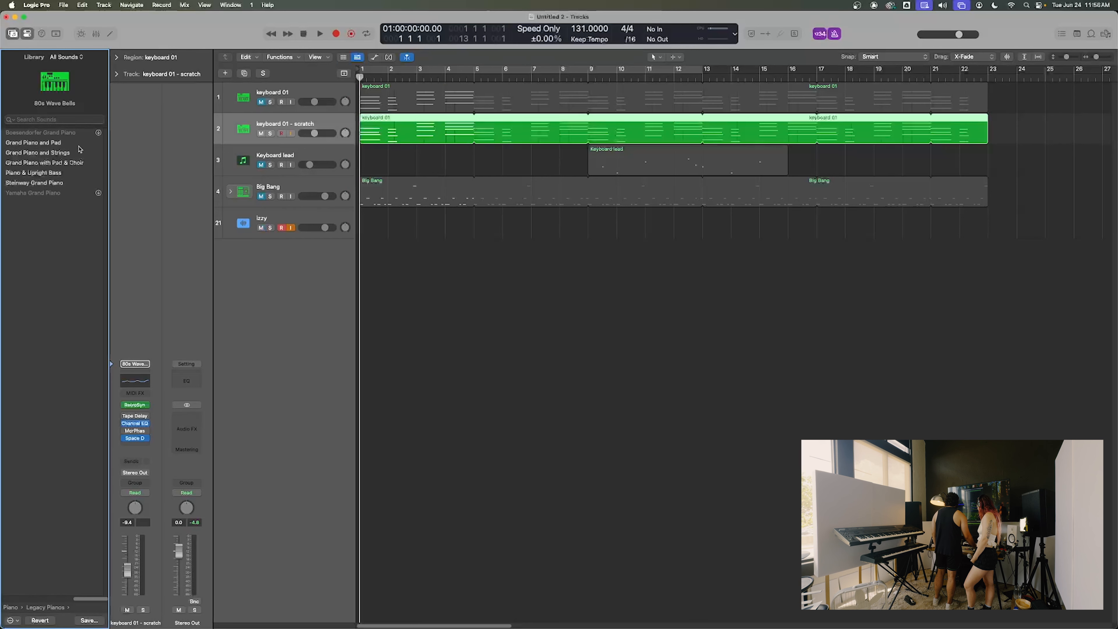
{"action": "left_click", "coordinate": [59, 184]}
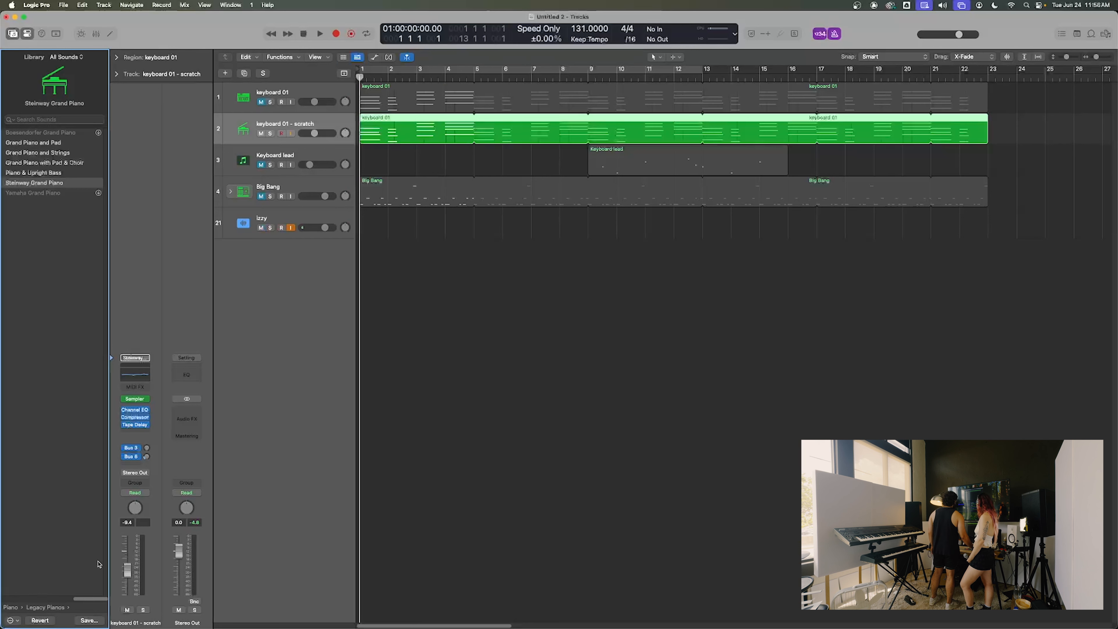
- Try other Legacy Pianos patches such as Piano & Upright Bass on the scratch track, and reload Steinway Grand Piano
{"action": "left_click_drag", "start_coordinate": [85, 599], "coordinate": [12, 615]}
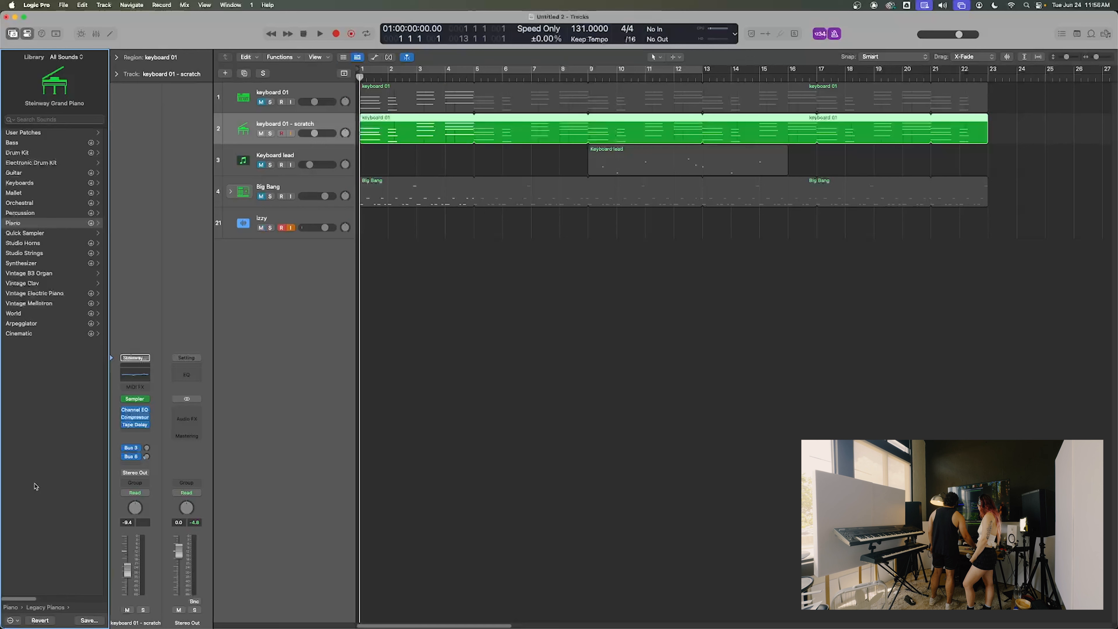
{"action": "left_click", "coordinate": [35, 606]}
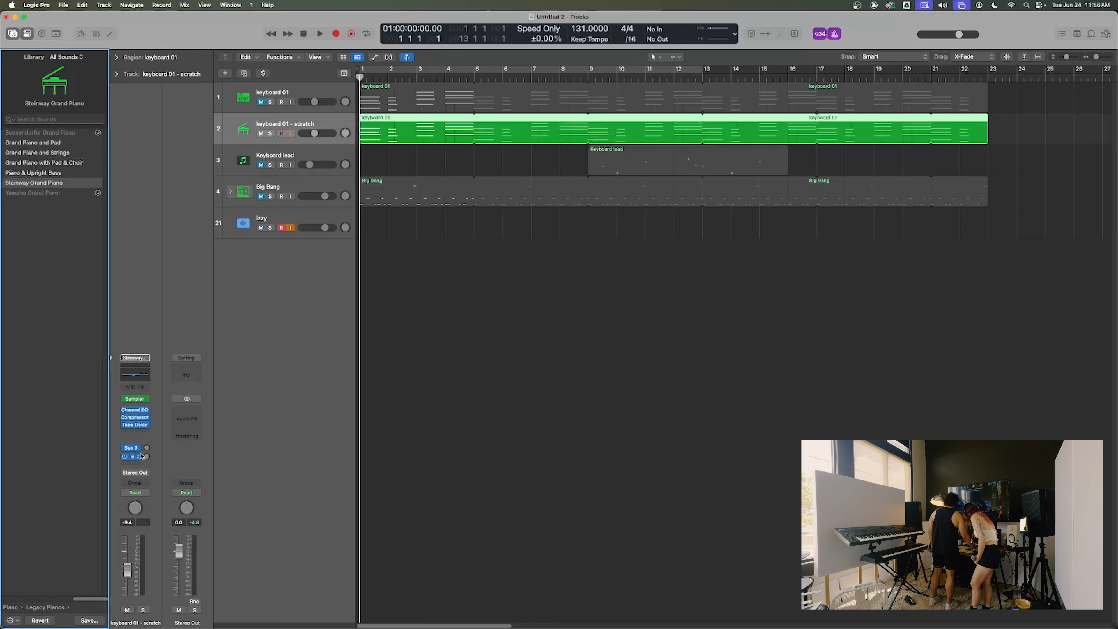
{"action": "left_click", "coordinate": [25, 174]}
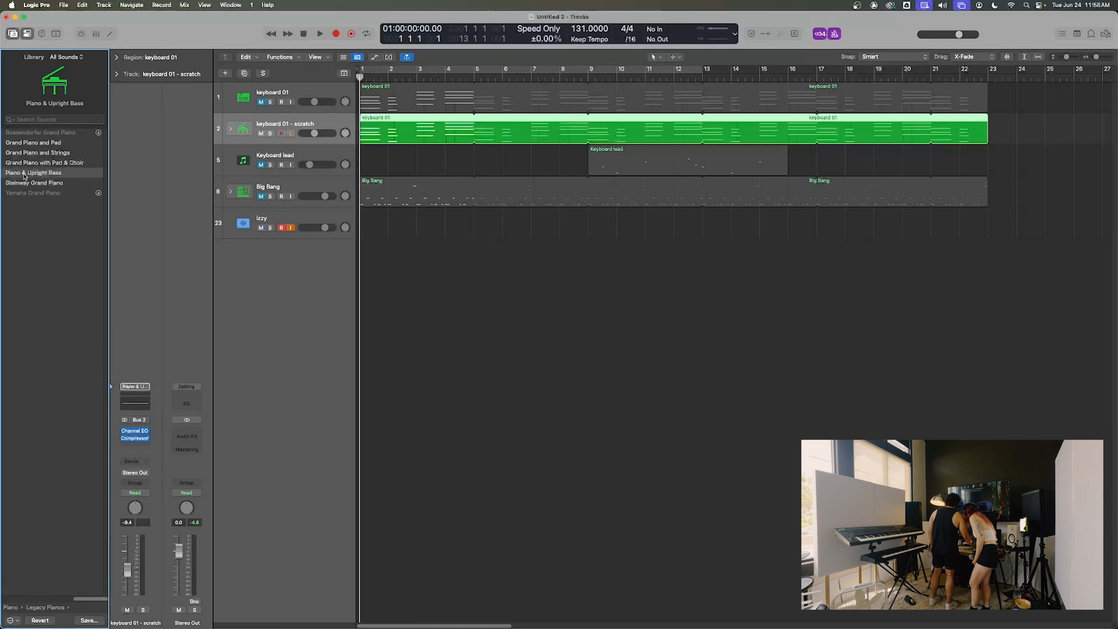
{"action": "left_click", "coordinate": [27, 166]}
{"action": "left_click", "coordinate": [28, 183]}
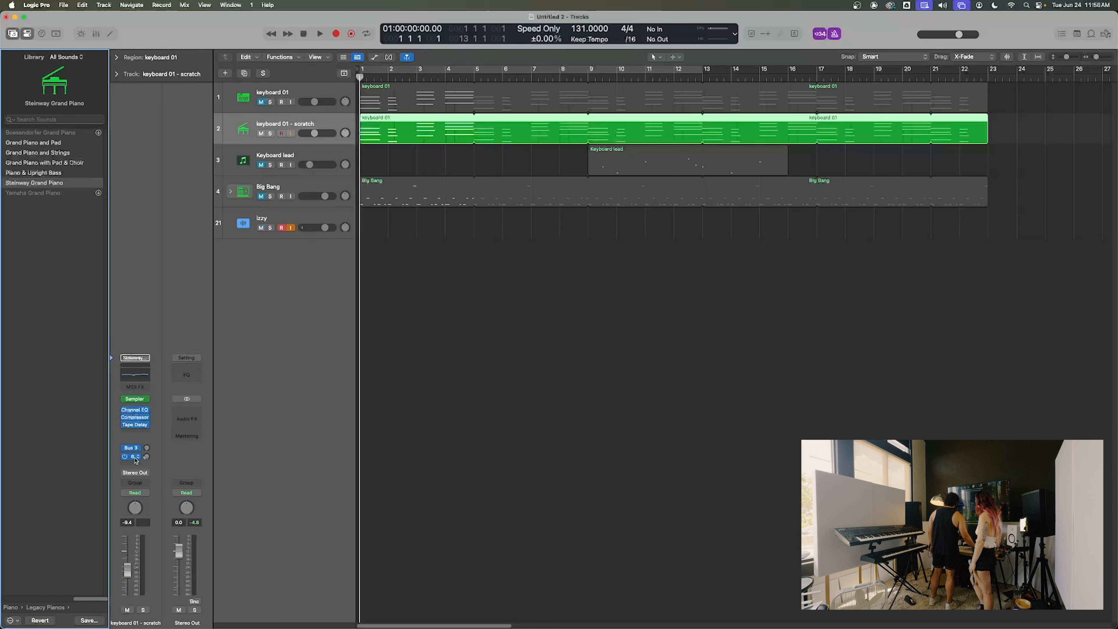
- Play the scratch piano track from bar 1 to about bar 4 and return the playhead to bar 1
{"action": "key", "text": "space"}
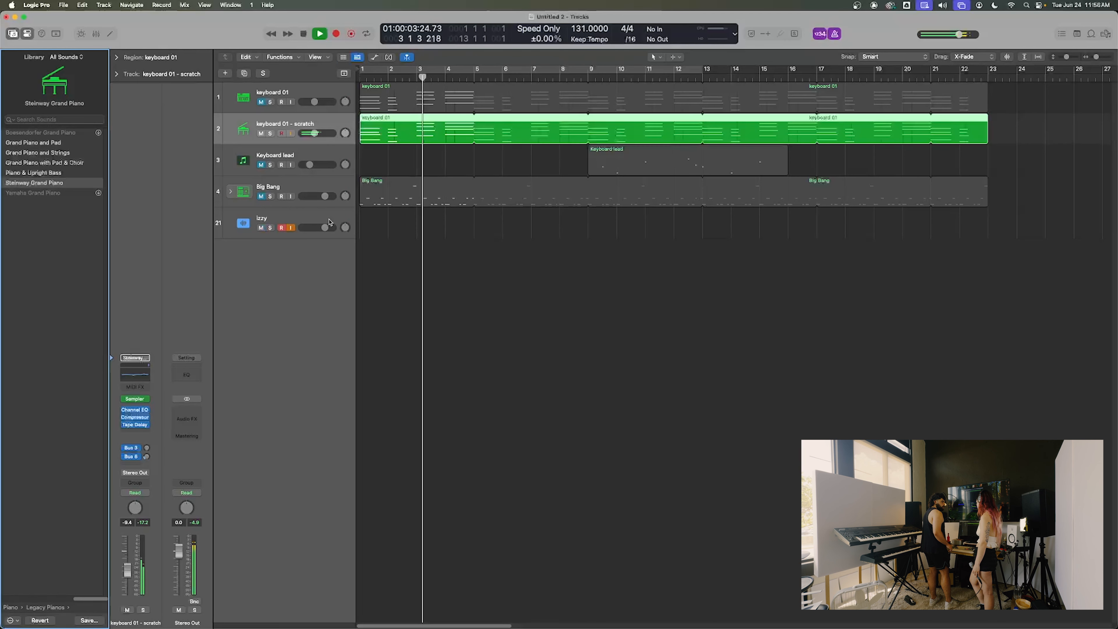
{"action": "key", "text": "space"}
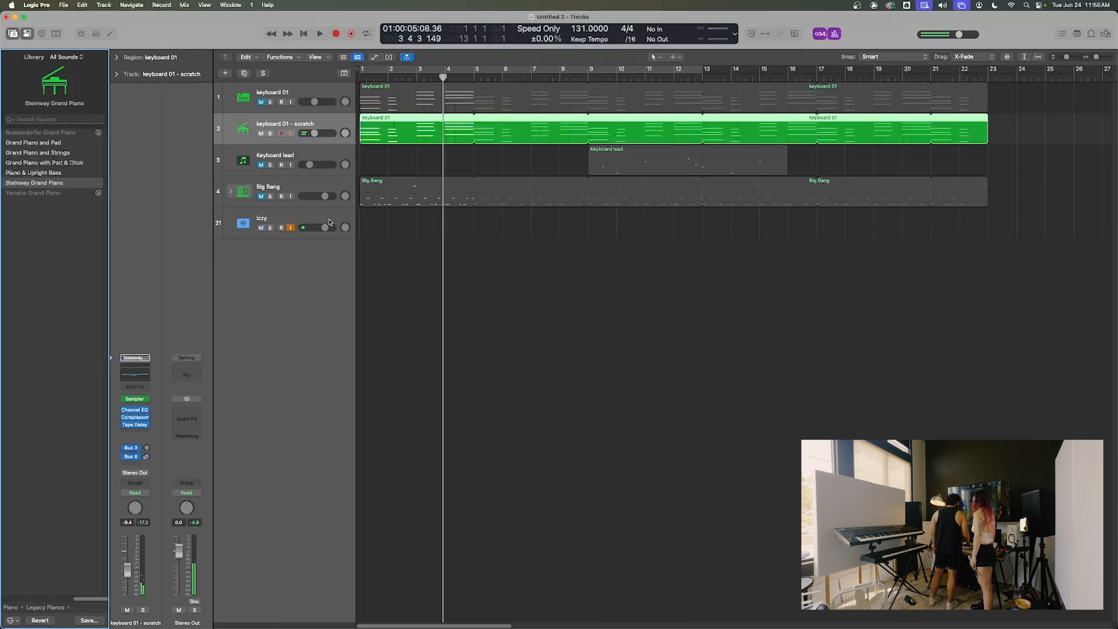
{"action": "key", "text": "Return"}
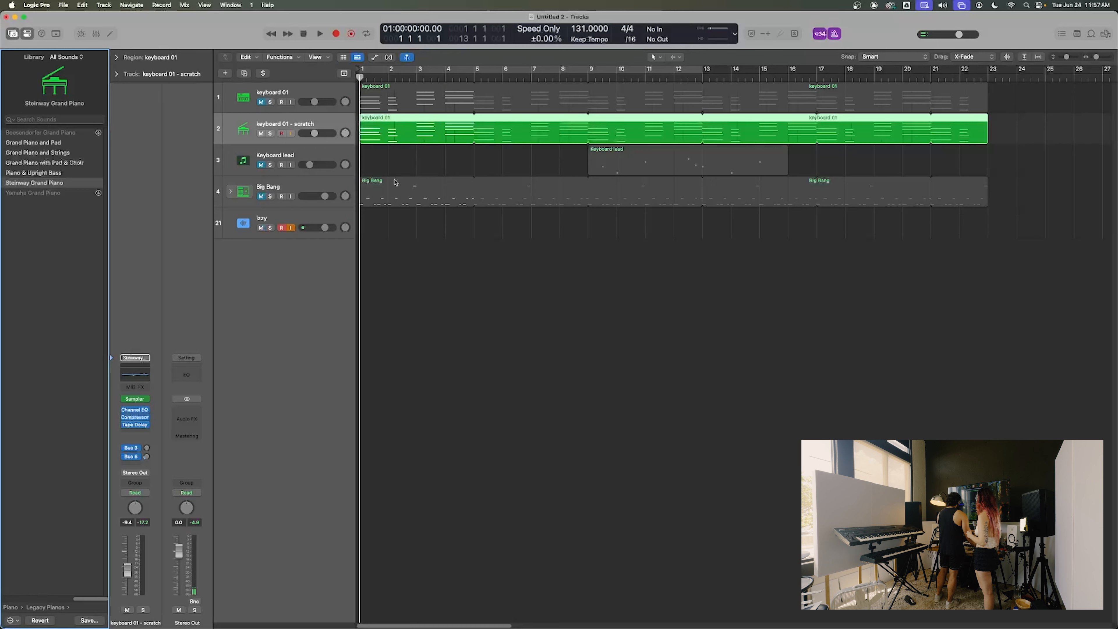
- Alternate the mutes between keyboard 01 and keyboard 01 - scratch, leaving keyboard 01 muted and the scratch track unmuted
{"action": "left_click", "coordinate": [290, 90]}
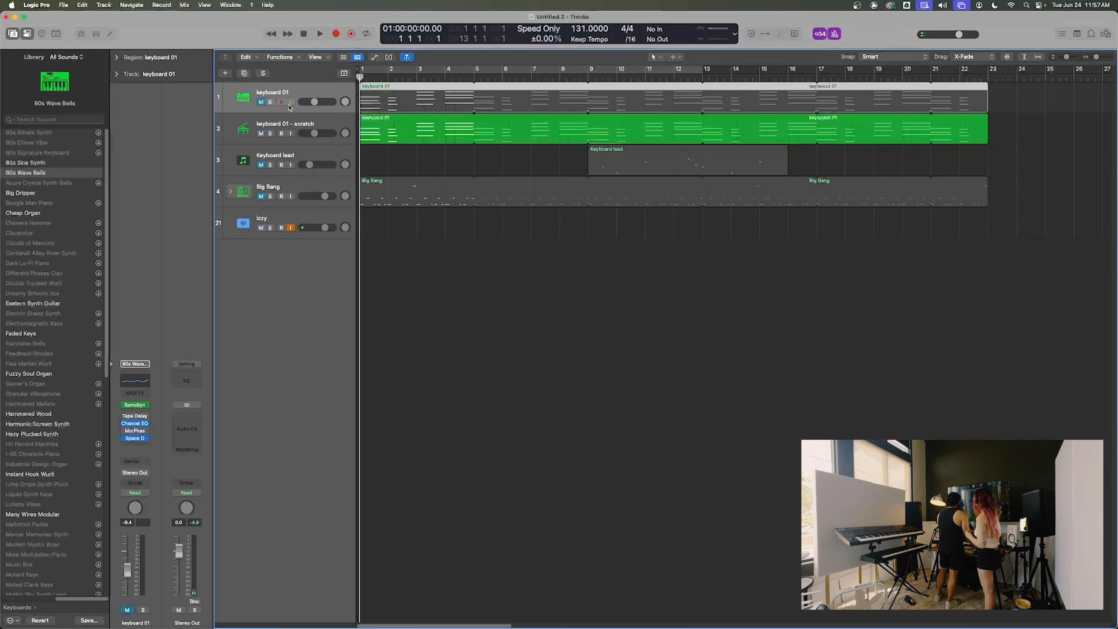
{"action": "left_click", "coordinate": [284, 120]}
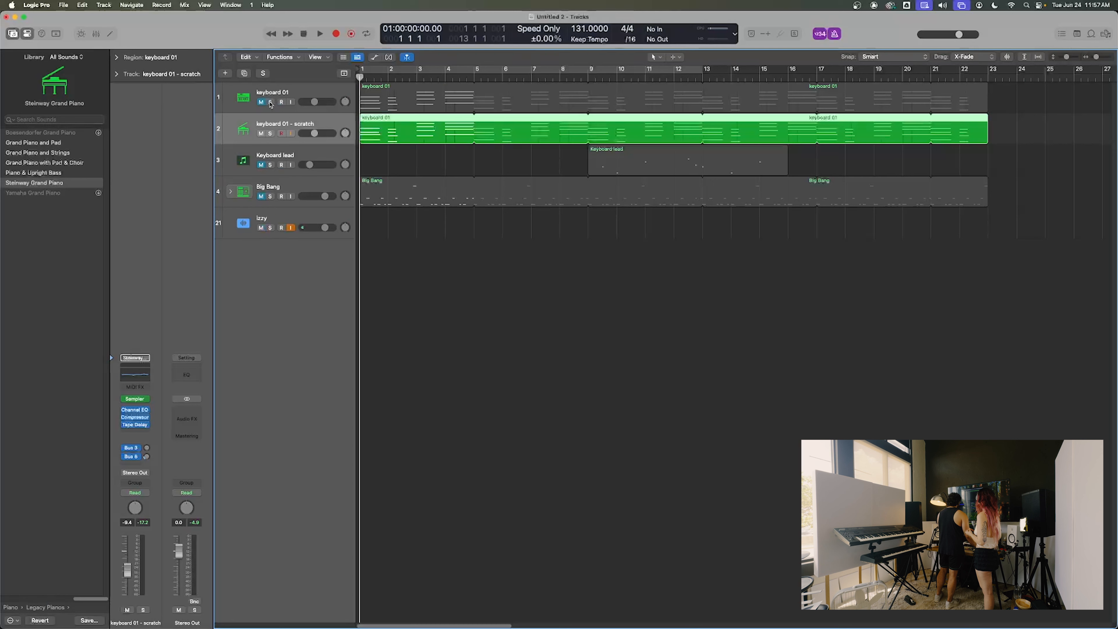
{"action": "left_click", "coordinate": [252, 101], "text": "shift"}
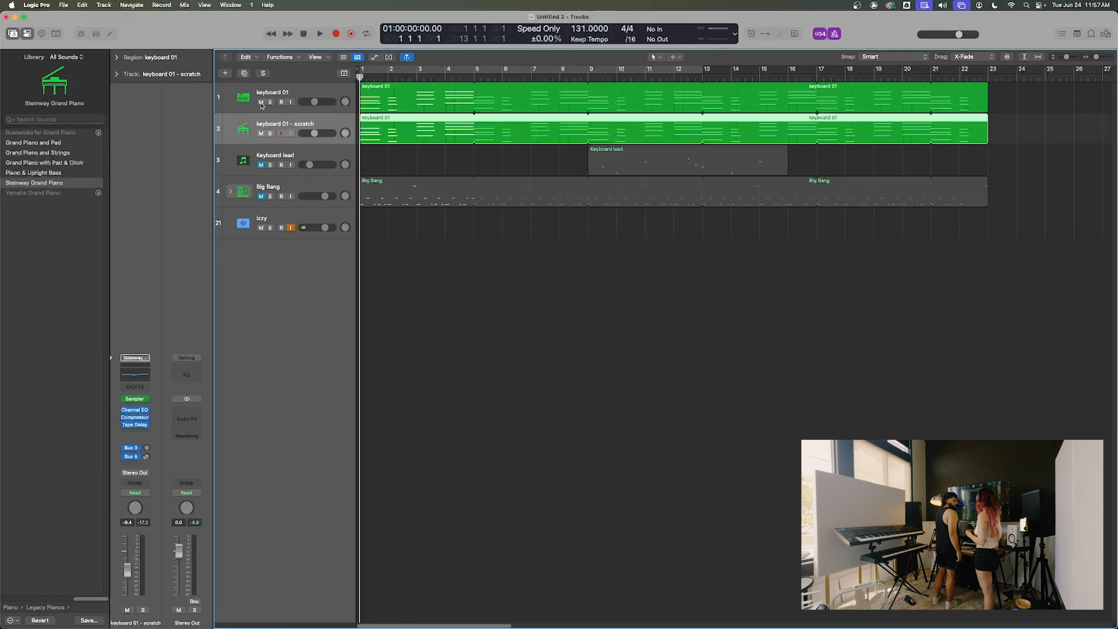
{"action": "left_click", "coordinate": [261, 103]}
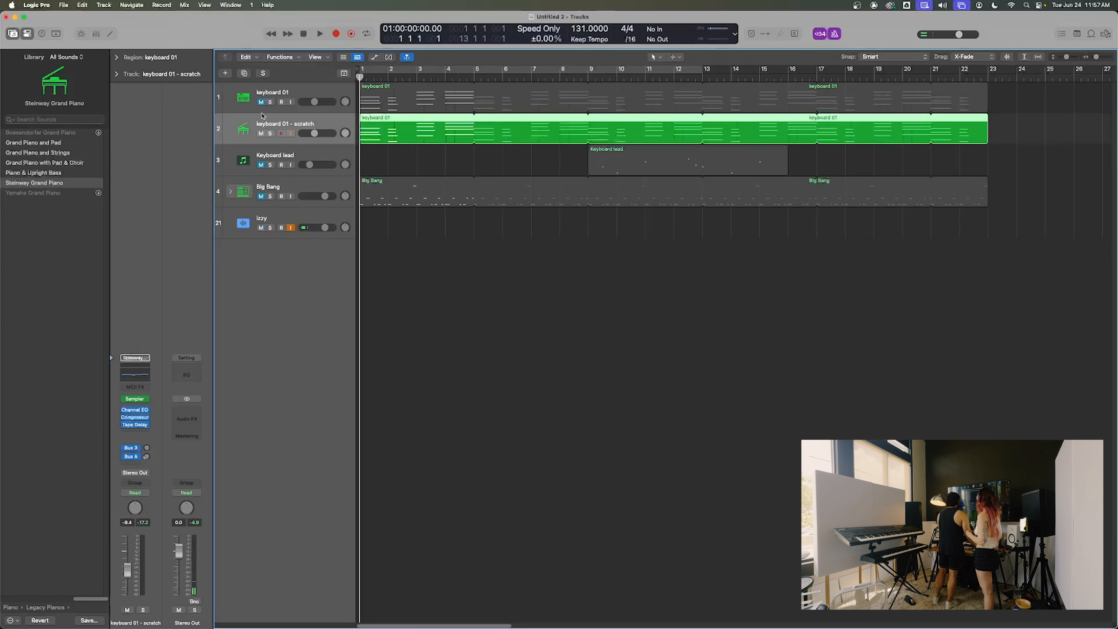
{"action": "left_click", "coordinate": [262, 134]}
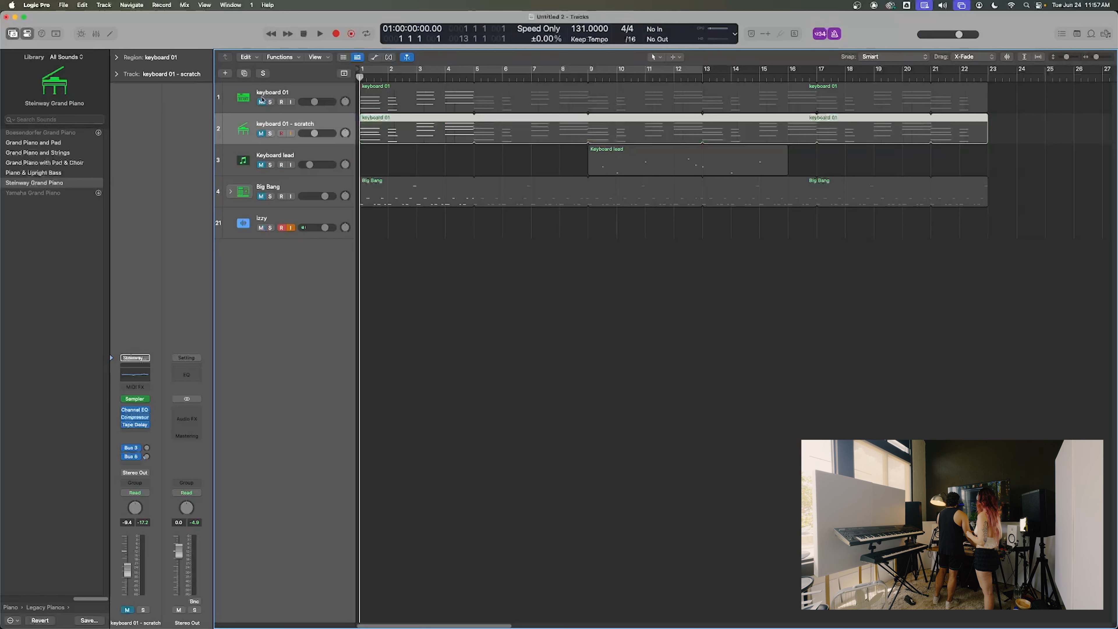
{"action": "left_click", "coordinate": [262, 101]}
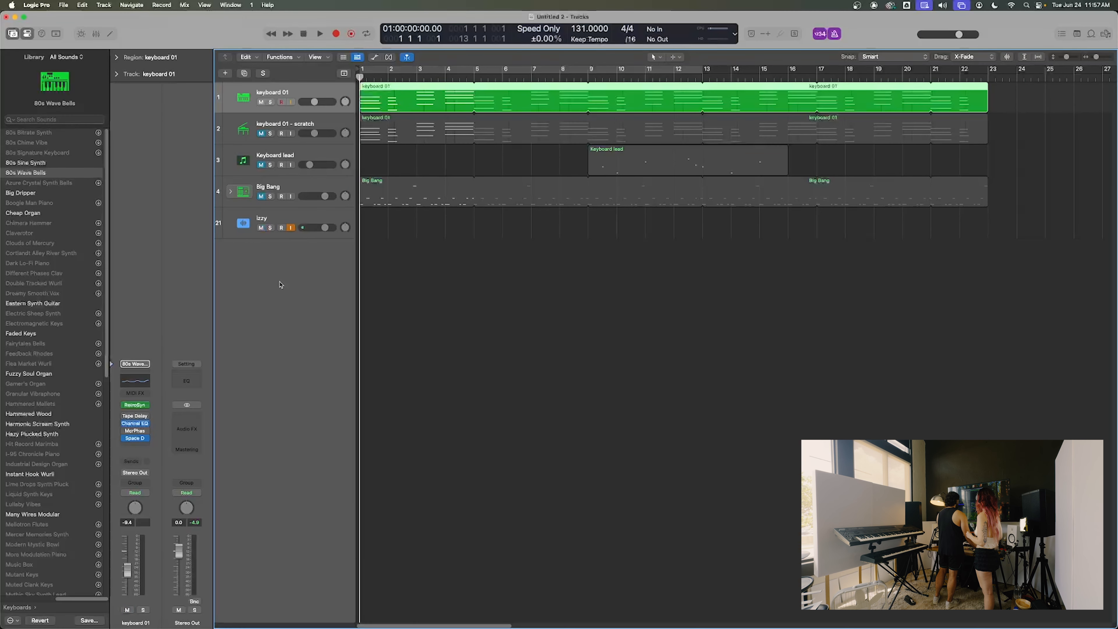
{"action": "left_click", "coordinate": [261, 102]}
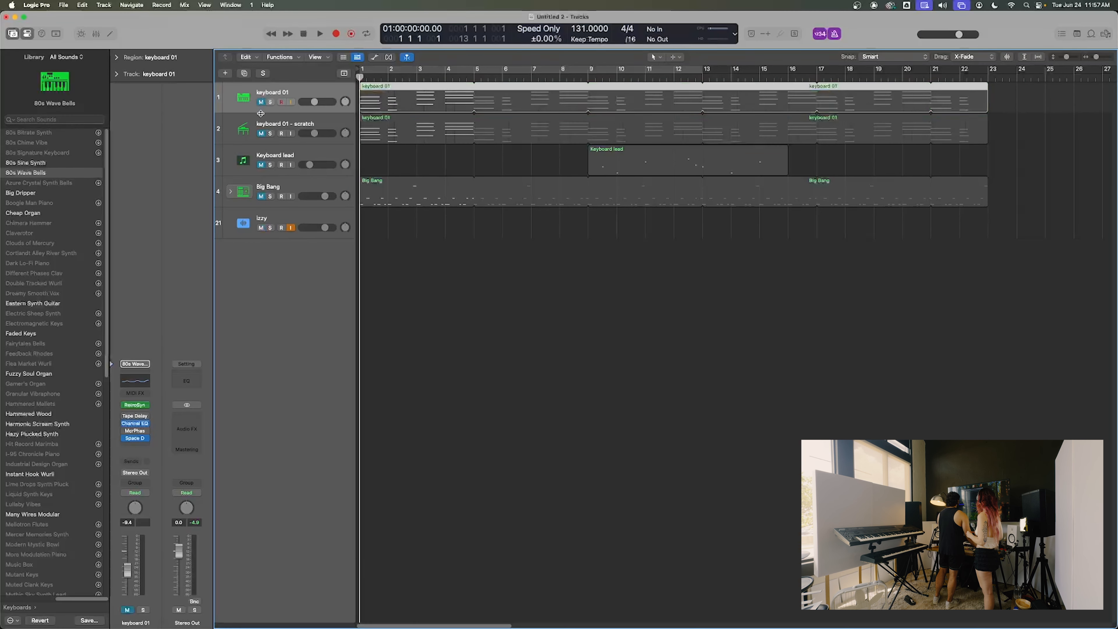
{"action": "left_click", "coordinate": [262, 133]}
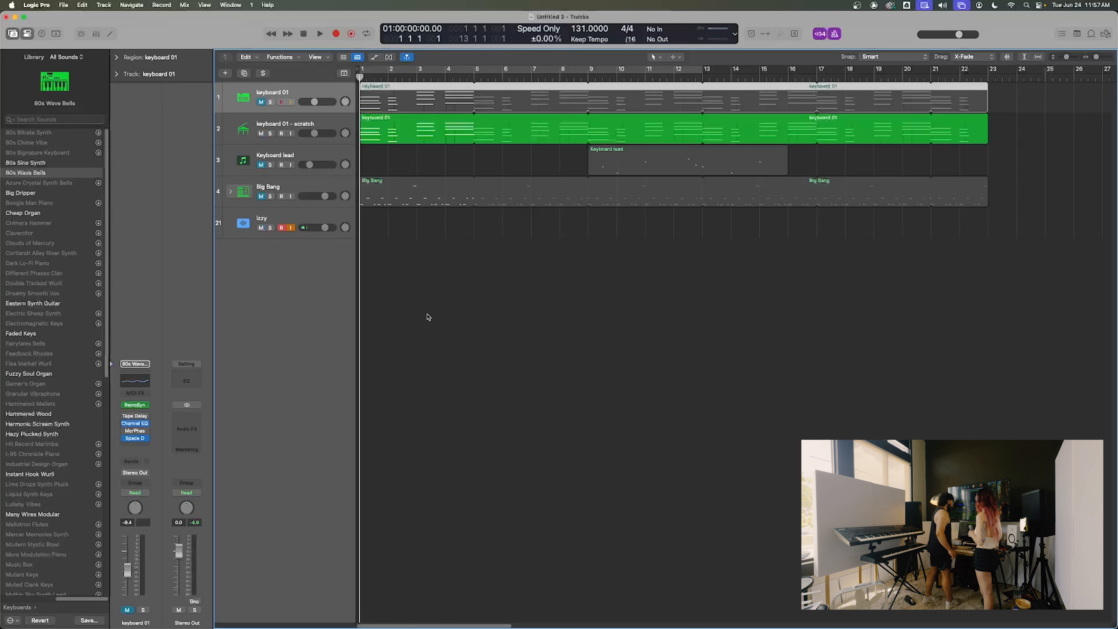
- Remove the RX 11 Repair Assistant plug-in from the vocal track
{"action": "left_click", "coordinate": [319, 221]}
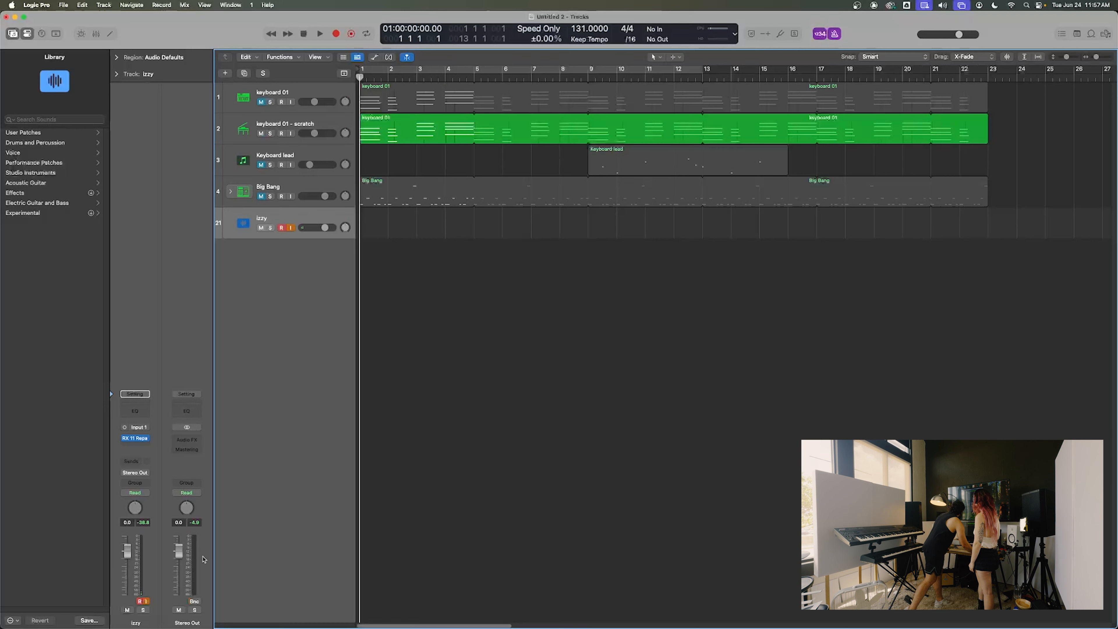
{"action": "left_click", "coordinate": [145, 440]}
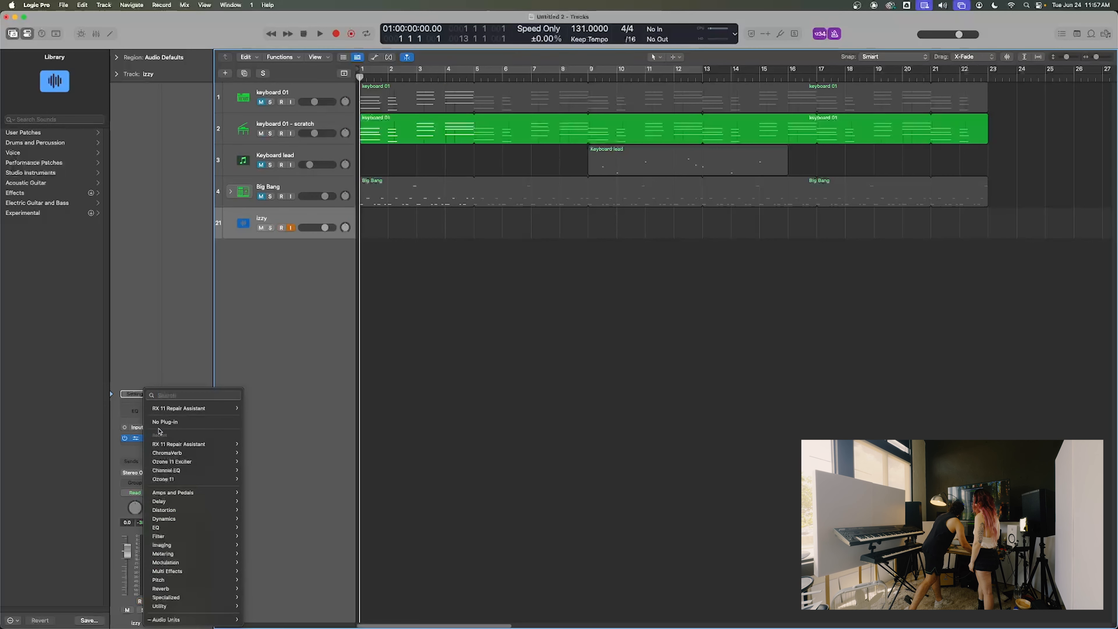
{"action": "left_click", "coordinate": [168, 424]}
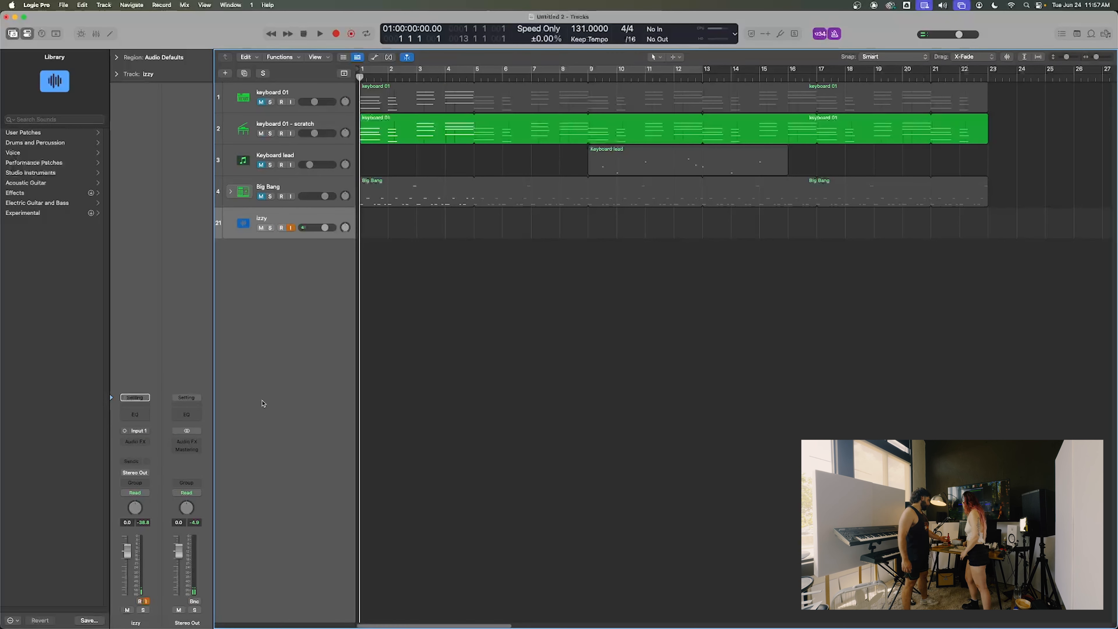
- Play the scratch piano with the vocal input monitored from bar 1 to about bar 25, and return the playhead to bar 1
{"action": "key", "text": "space"}
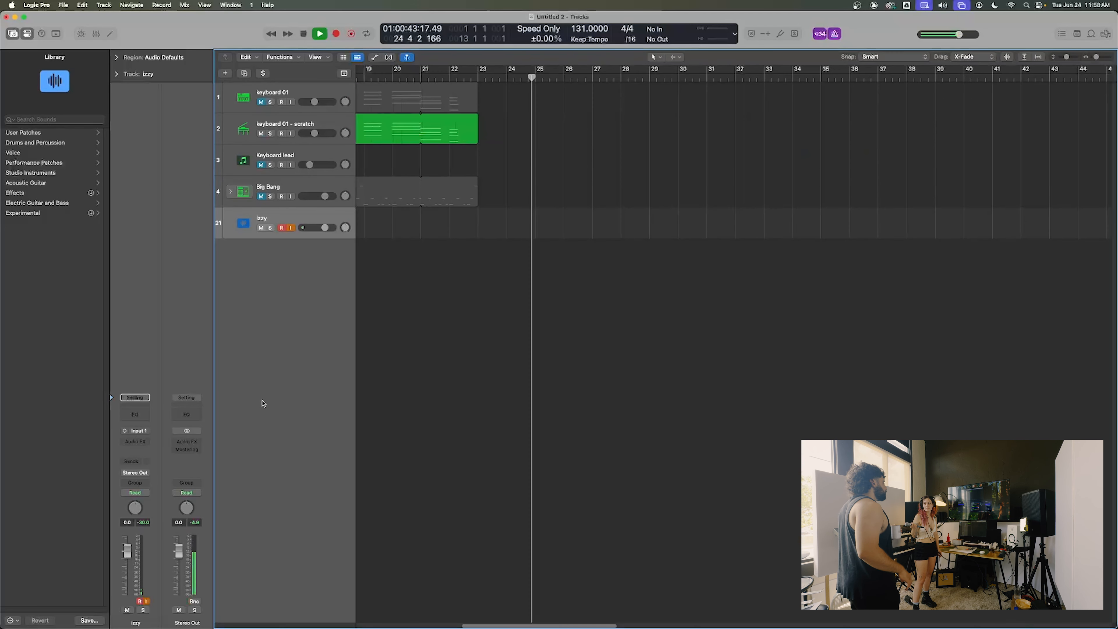
{"action": "key", "text": "space"}
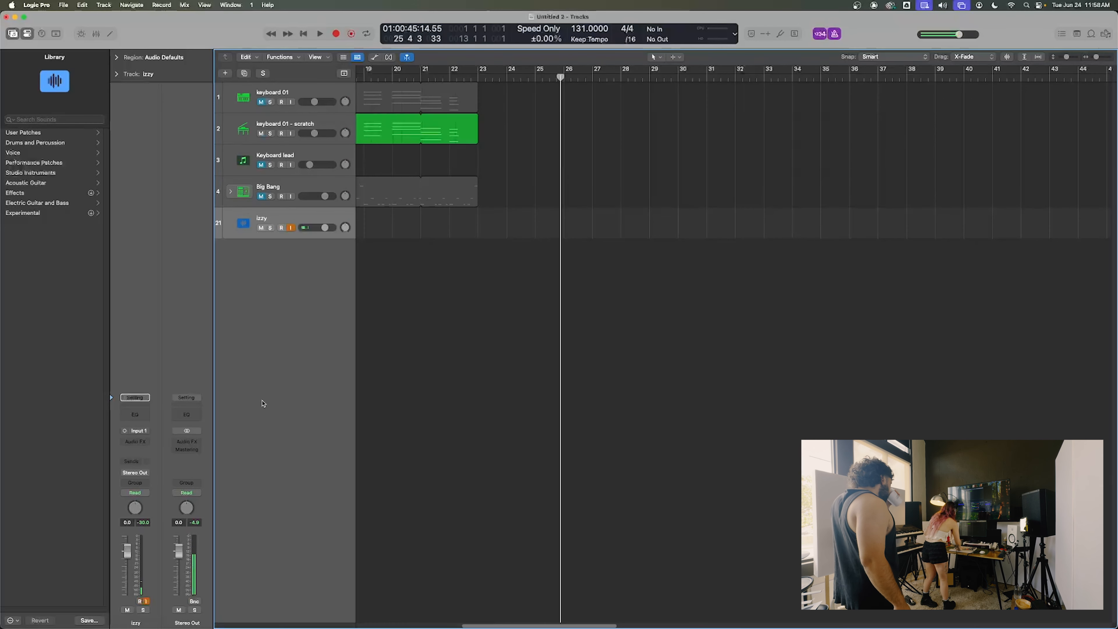
{"action": "left_click_drag", "start_coordinate": [559, 80], "coordinate": [67, 150]}
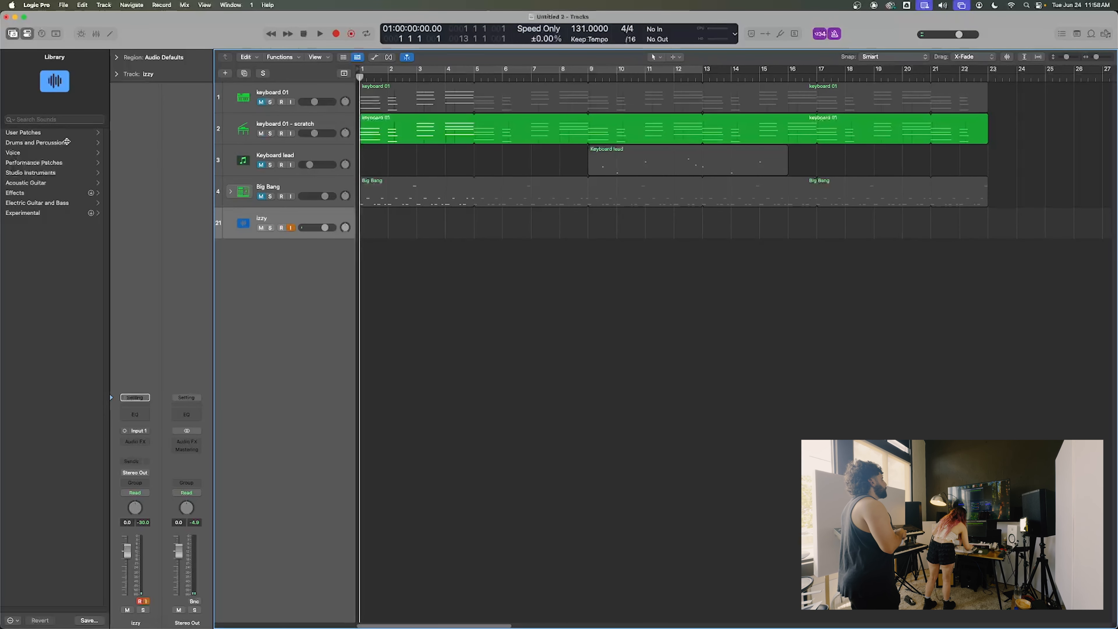
- Play the scratch piano to about bar 7, replay it from bar 1 to about bar 12, and return the playhead to bar 1
{"action": "key", "text": "space"}
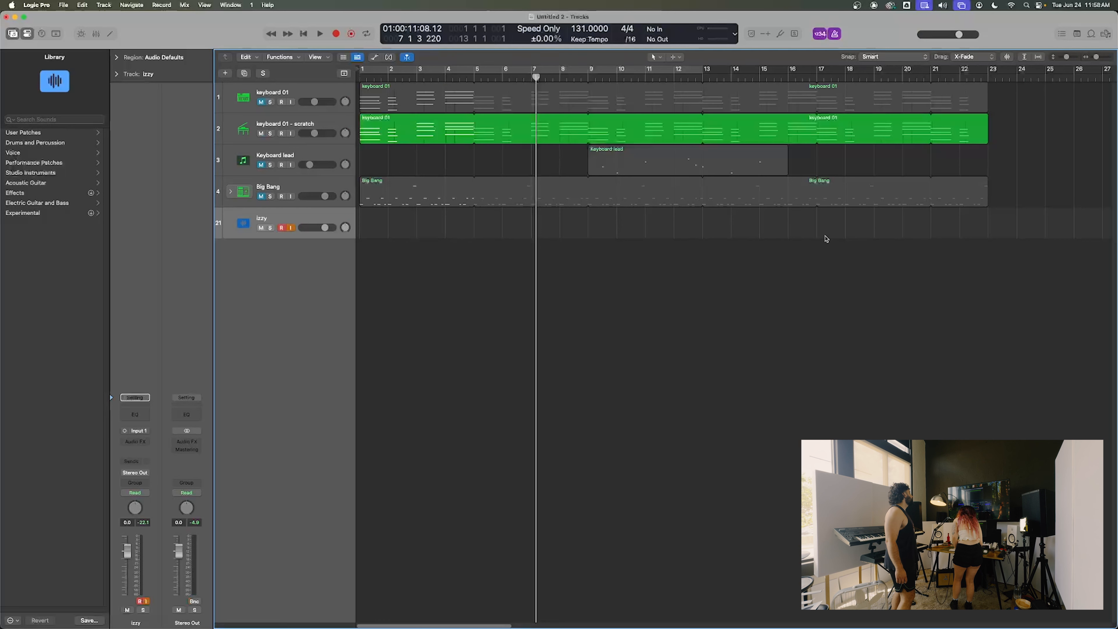
{"action": "key", "text": "Return"}
{"action": "key", "text": "space"}
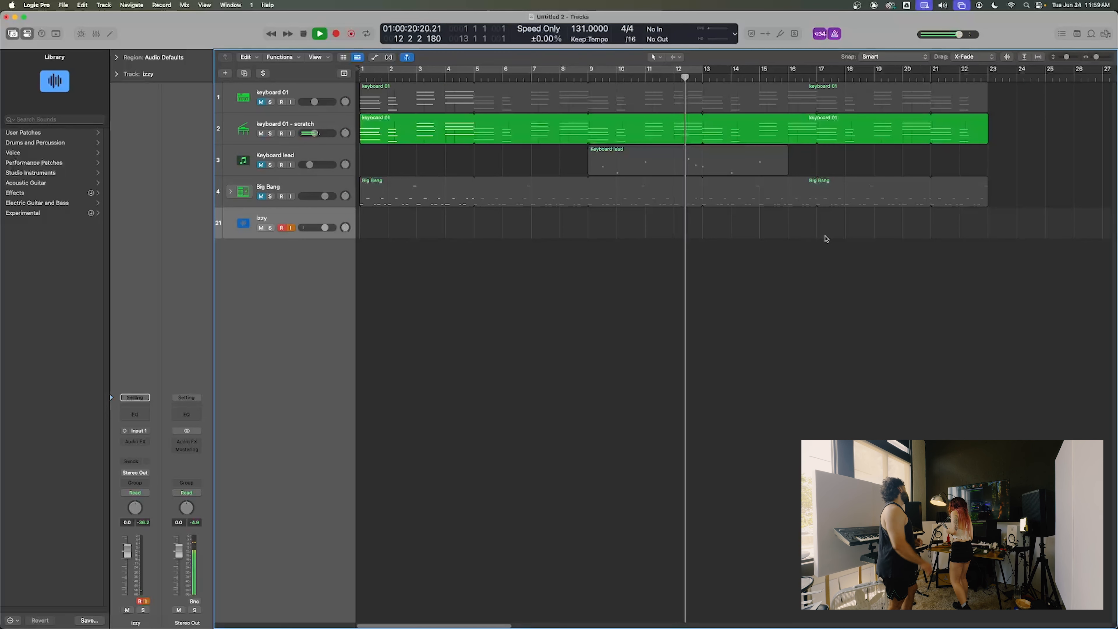
{"action": "key", "text": "space"}
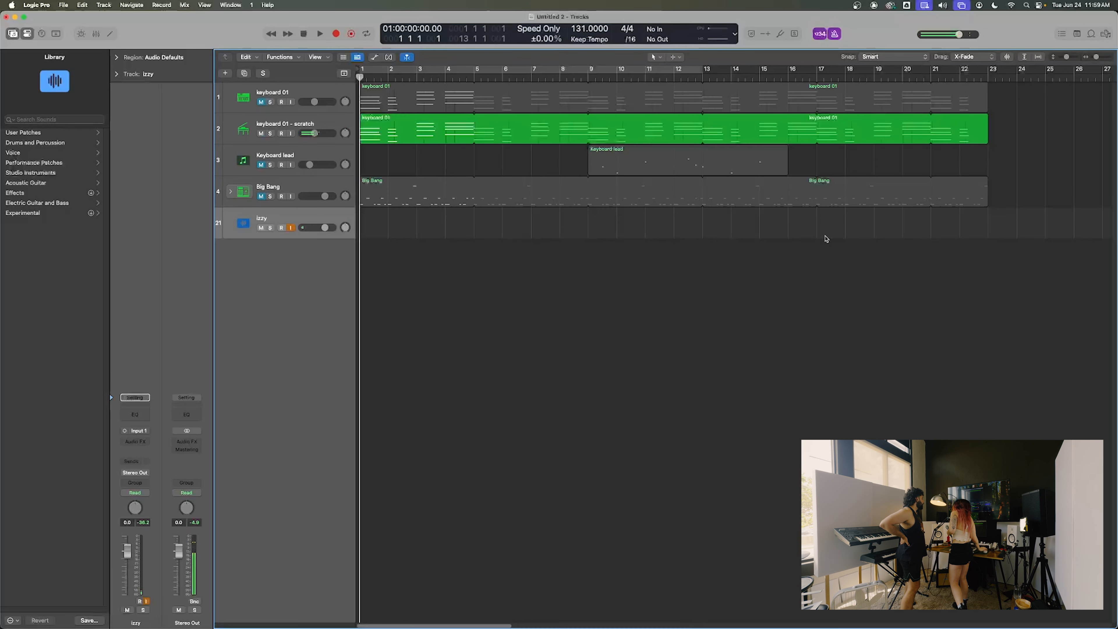
- Record a vocal take from bar 1 to nearly bar 18, return the playhead to bar 1 and select the take
{"action": "left_click", "coordinate": [337, 35]}
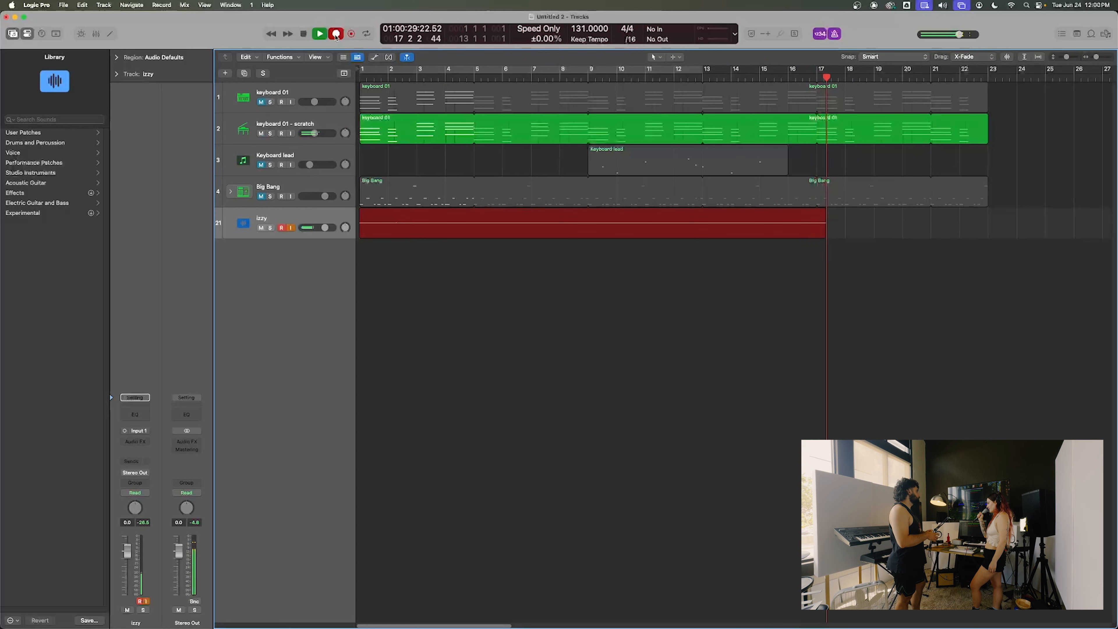
{"action": "left_click", "coordinate": [336, 34]}
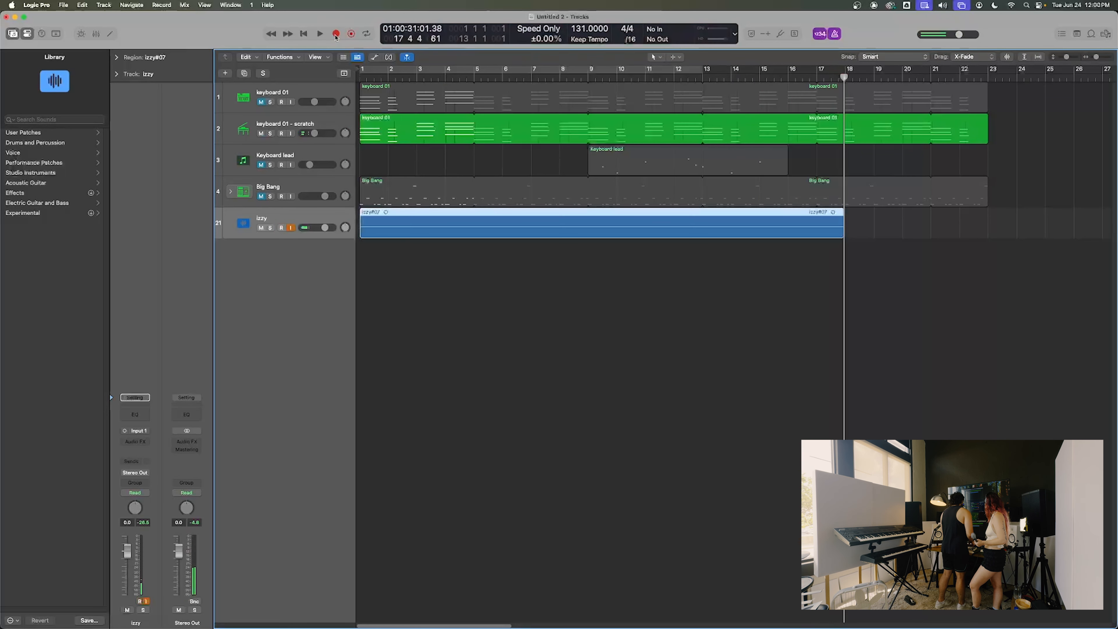
{"action": "key", "text": "Return"}
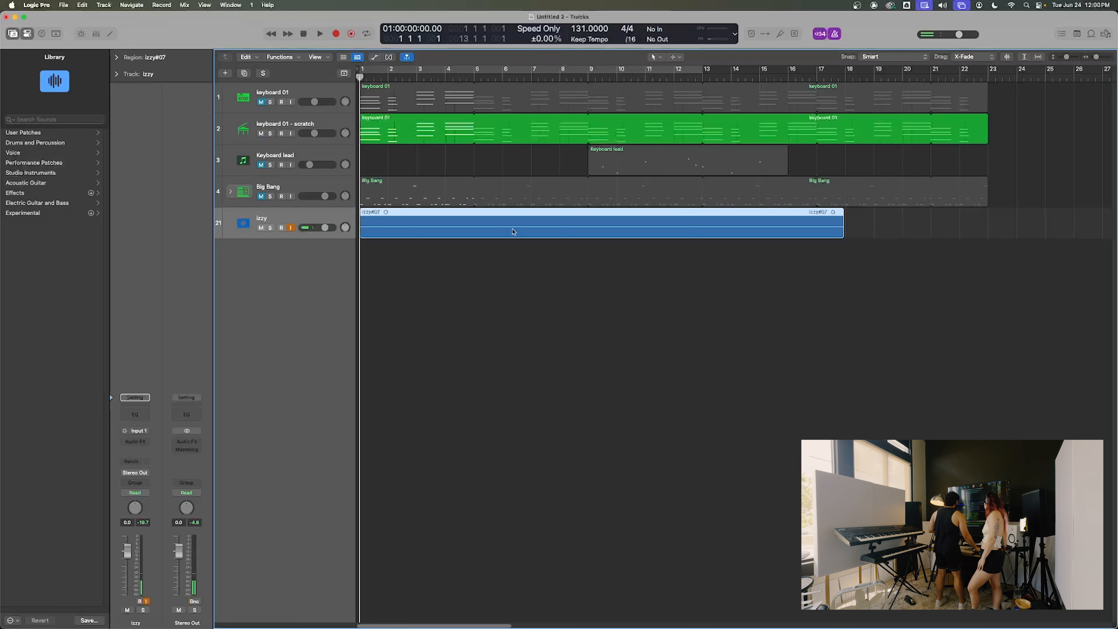
{"action": "left_click", "coordinate": [441, 282]}
{"action": "left_click", "coordinate": [443, 224]}
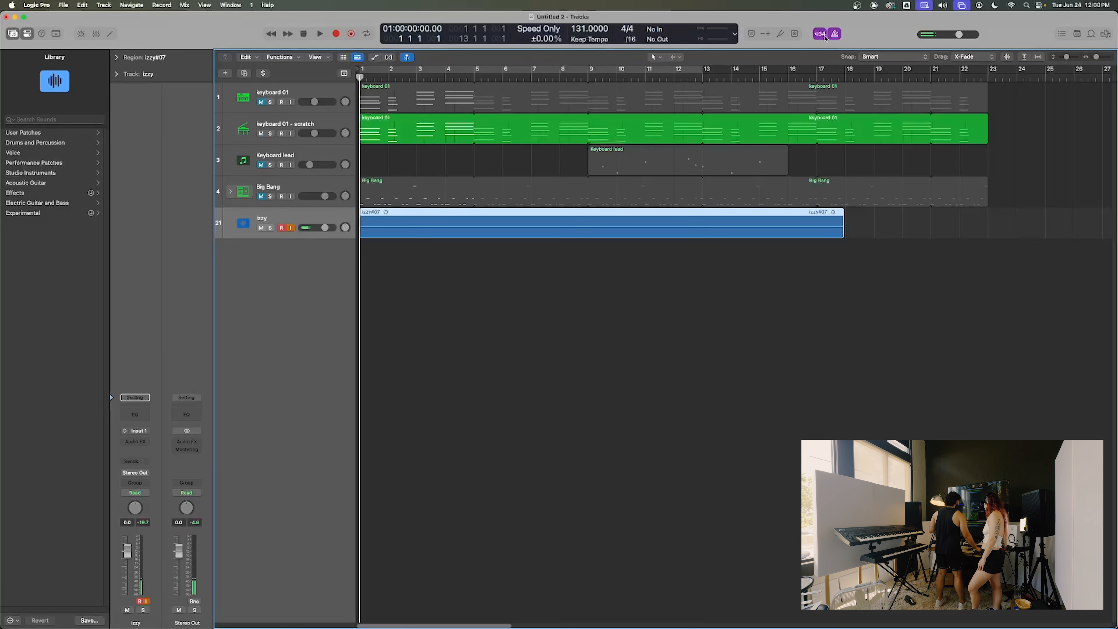
- Record a short vocal test from bar 19 to about bar 20 and return the playhead to bar 1
{"action": "left_click", "coordinate": [877, 79]}
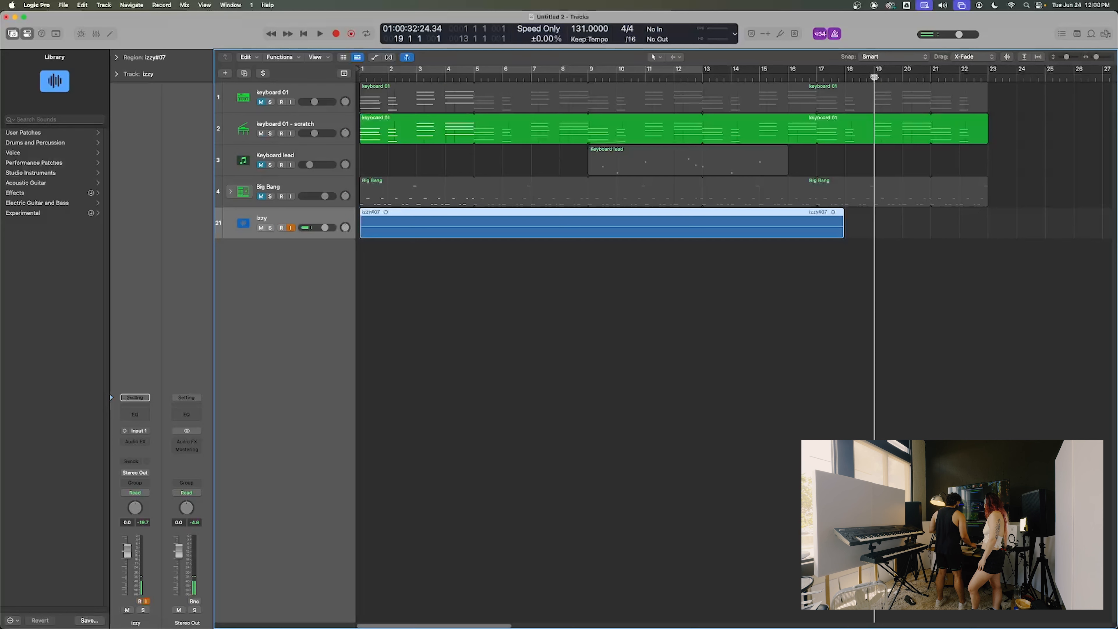
{"action": "key", "text": "r"}
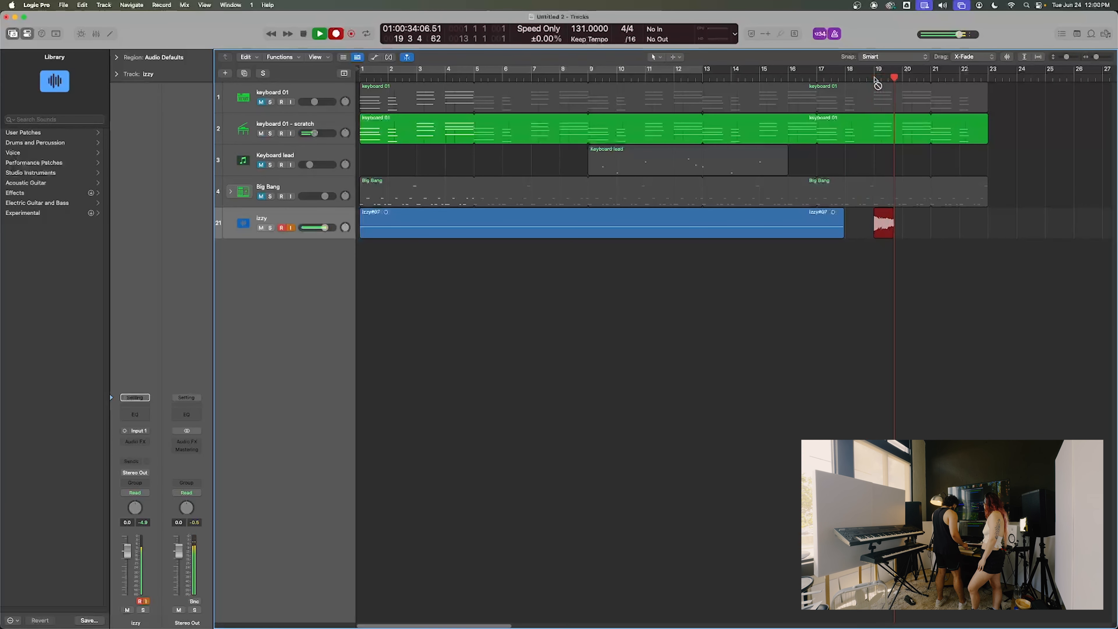
{"action": "key", "text": "space"}
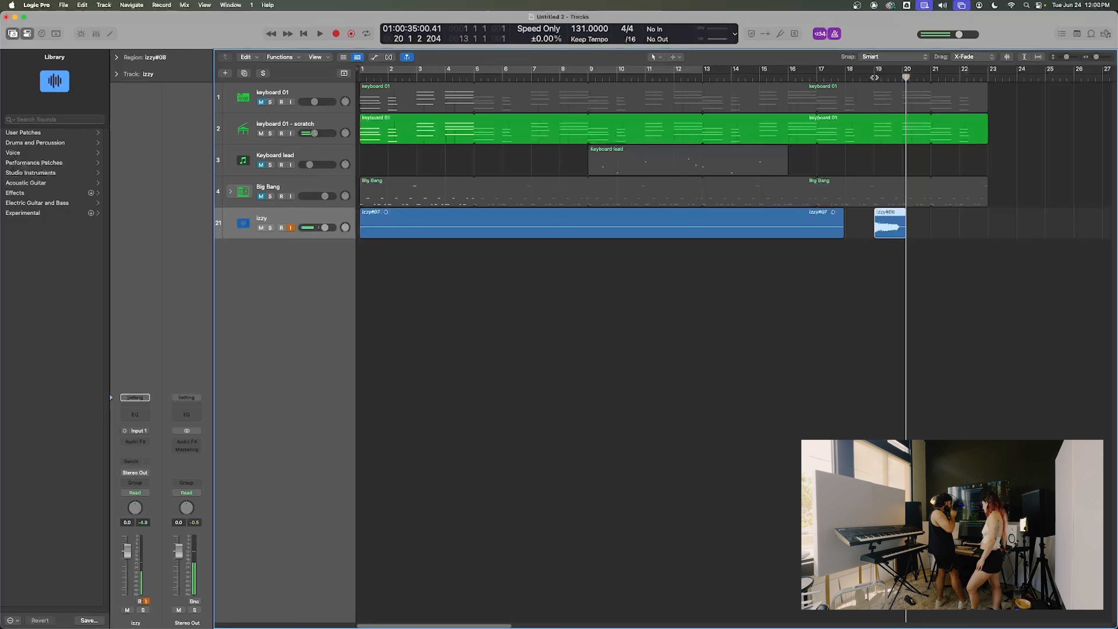
{"action": "left_click", "coordinate": [303, 34]}
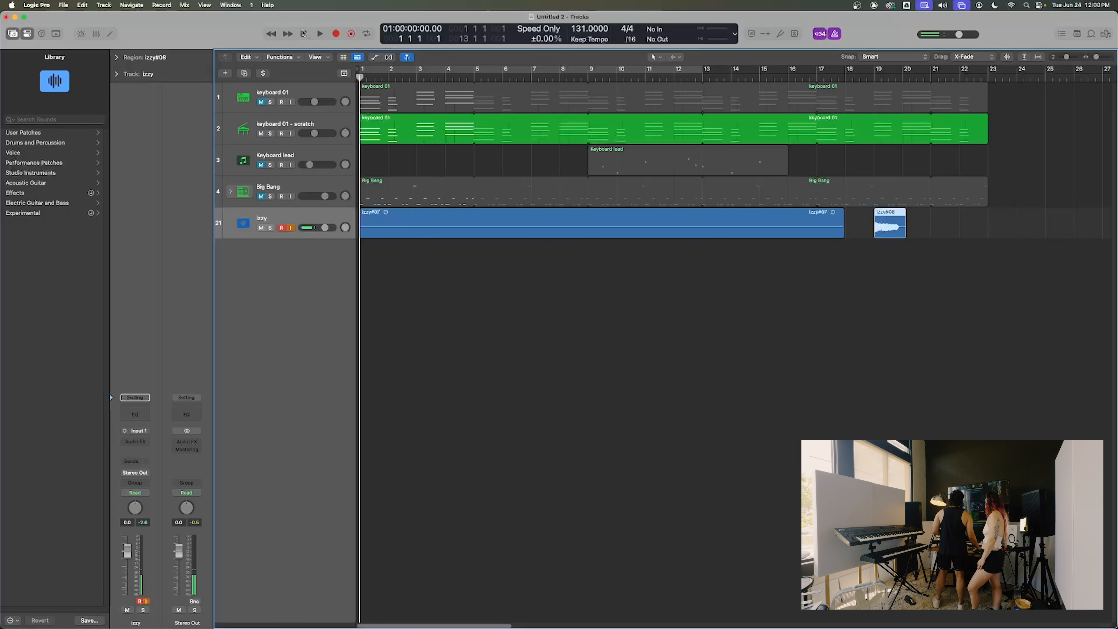
- Lower the vocal track's volume to -3.5 dB
{"action": "left_click", "coordinate": [416, 255]}
{"action": "left_click", "coordinate": [313, 215]}
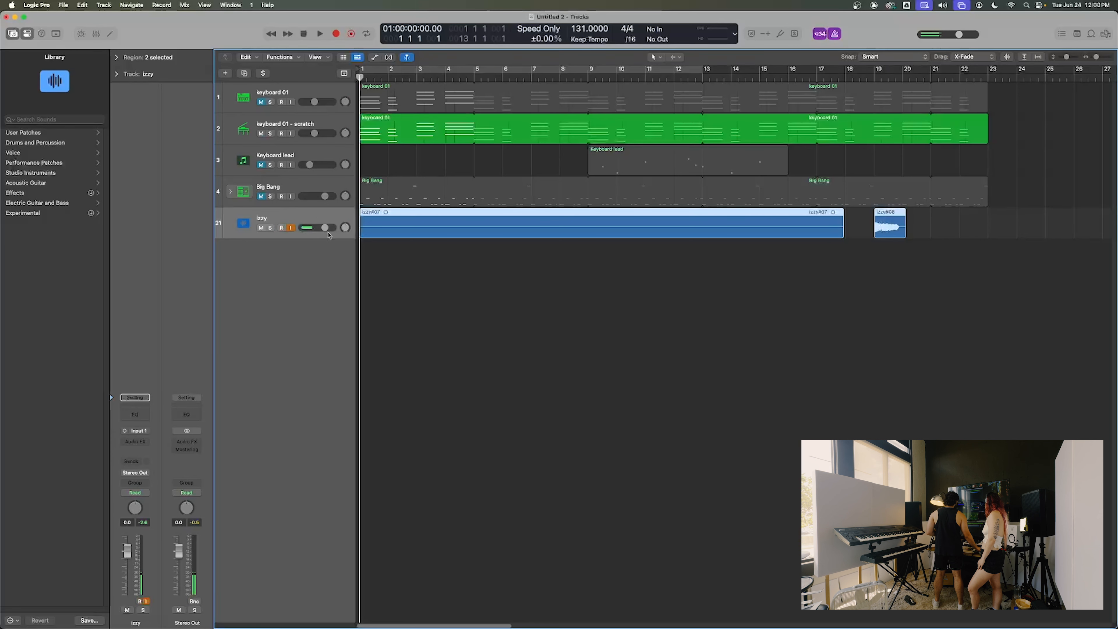
{"action": "left_click_drag", "start_coordinate": [325, 227], "coordinate": [320, 228]}
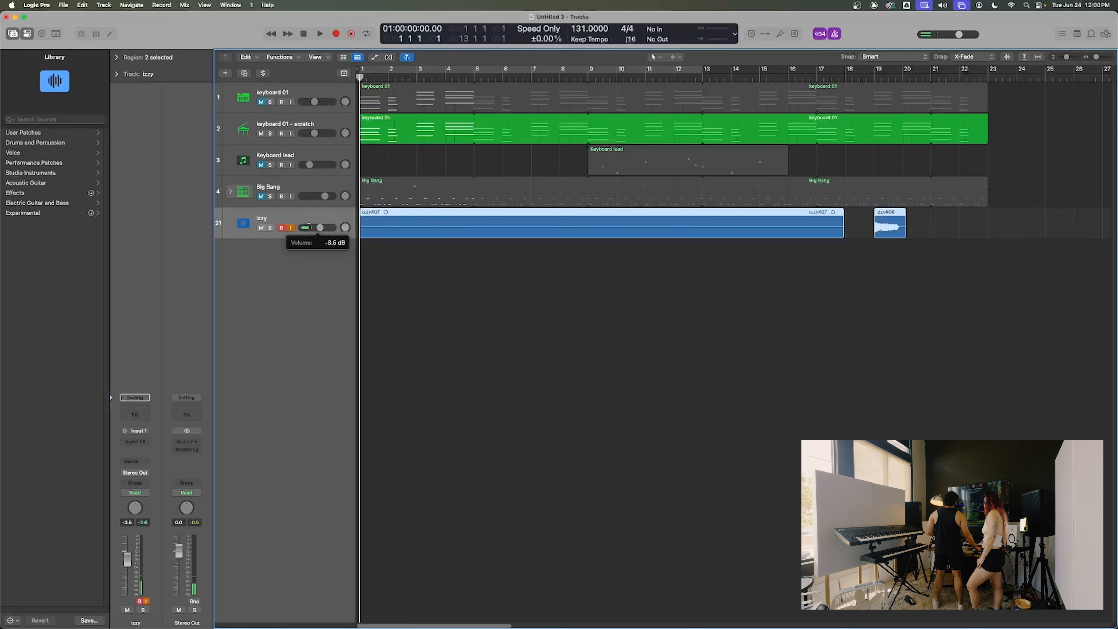
- Undo the short vocal test recording at bar 19 and redo it
{"action": "key", "text": "super+z"}
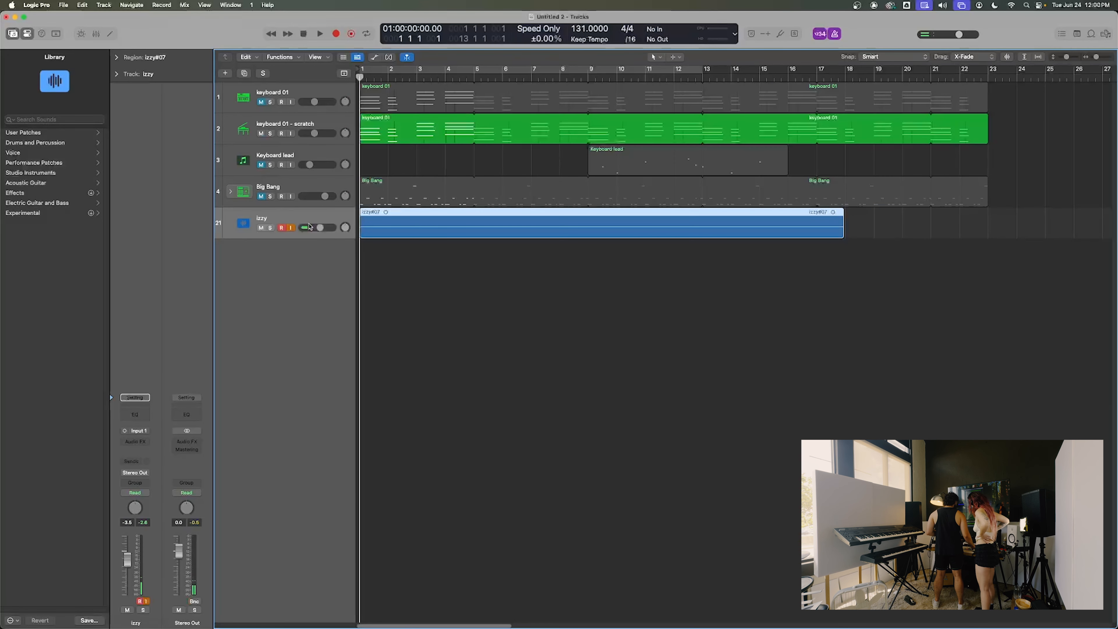
{"action": "key", "text": "shift+super+z"}
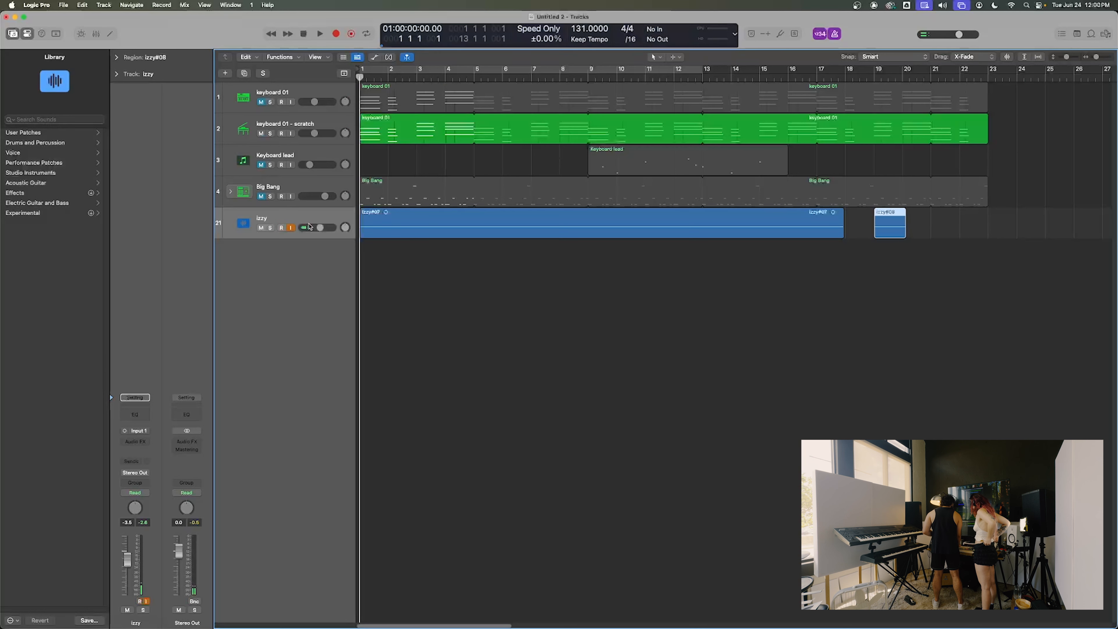
{"action": "left_click", "coordinate": [604, 372]}
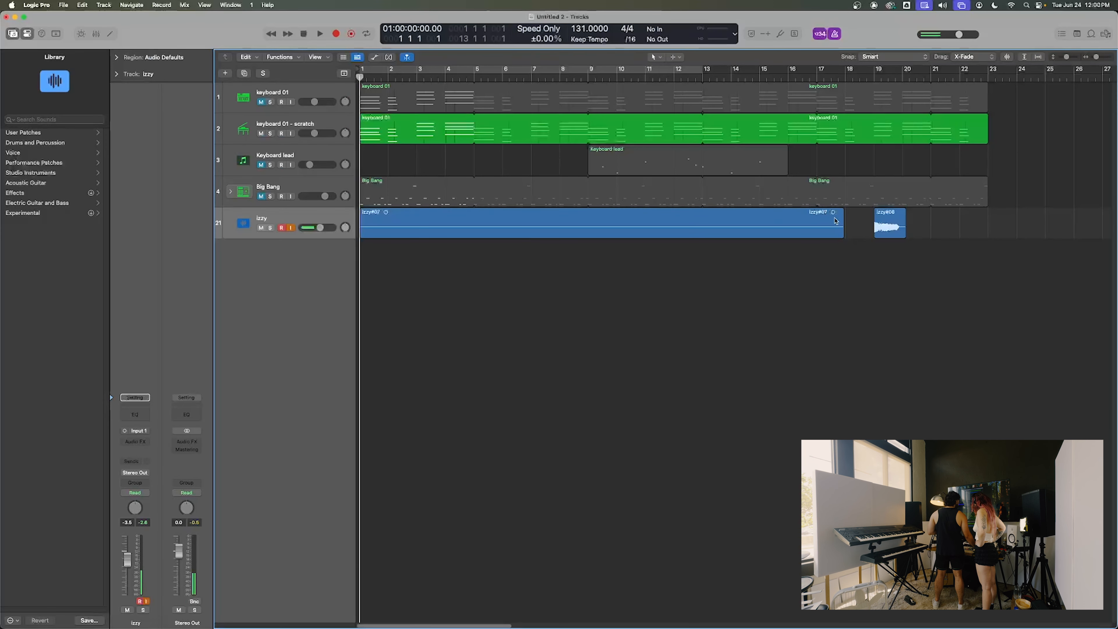
- Compare the long vocal take's waveform with the short test take at bar 19
{"action": "left_click", "coordinate": [897, 224]}
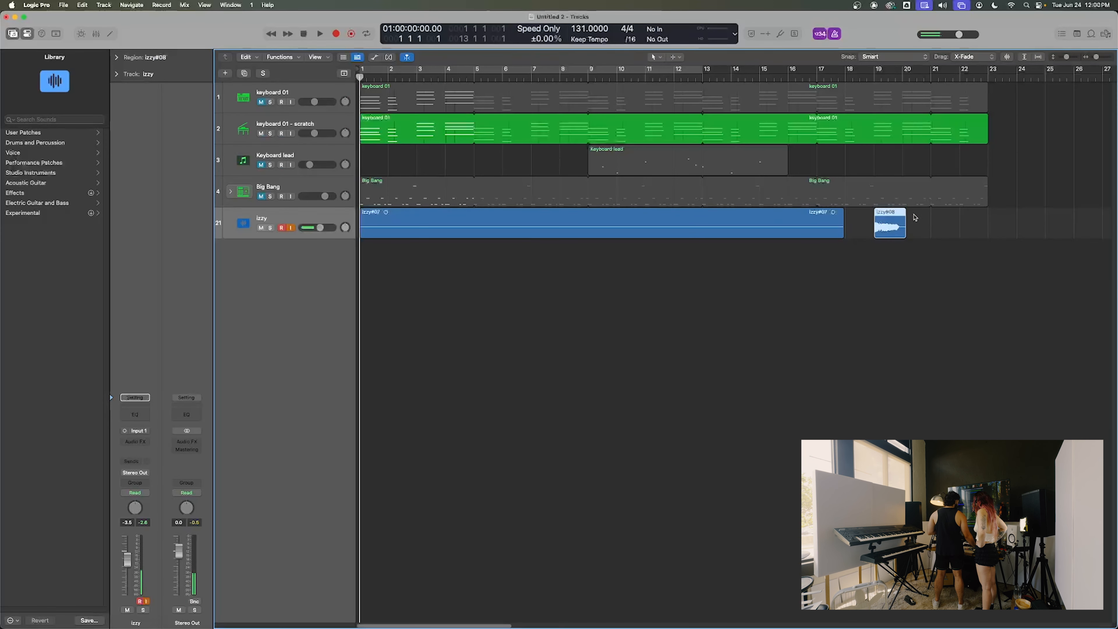
{"action": "left_click", "coordinate": [704, 231]}
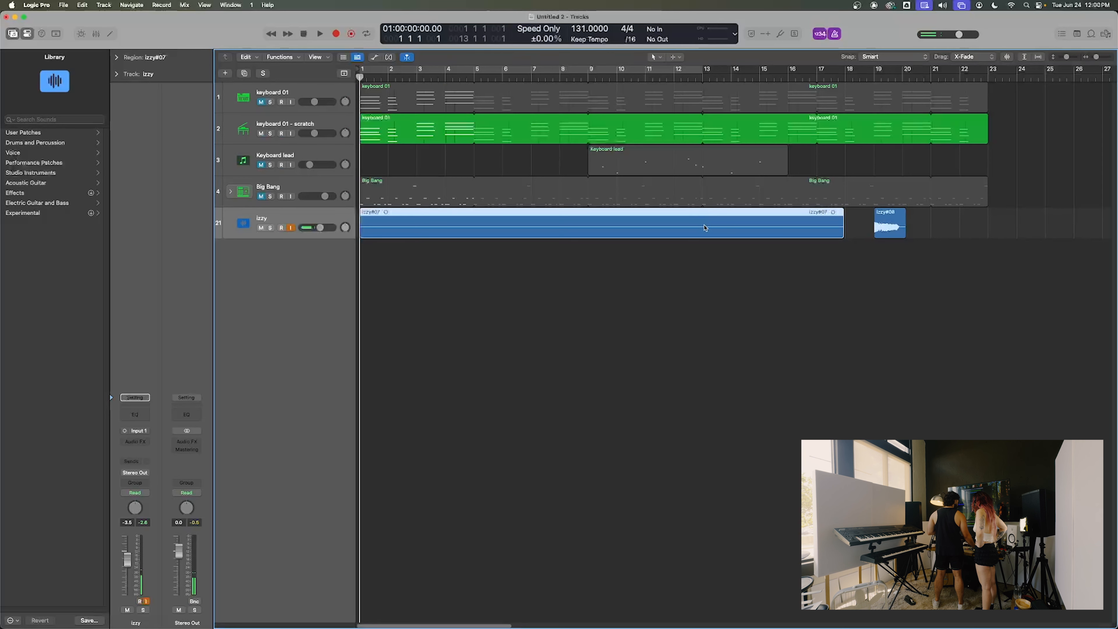
{"action": "left_click", "coordinate": [703, 261]}
{"action": "left_click", "coordinate": [714, 217]}
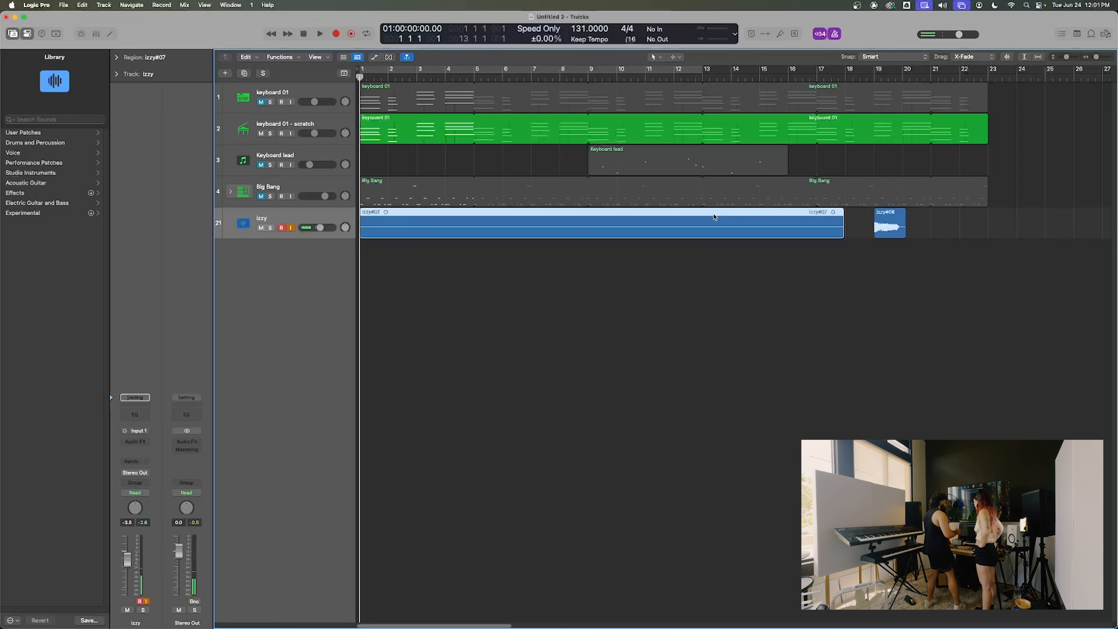
{"action": "left_click", "coordinate": [757, 337]}
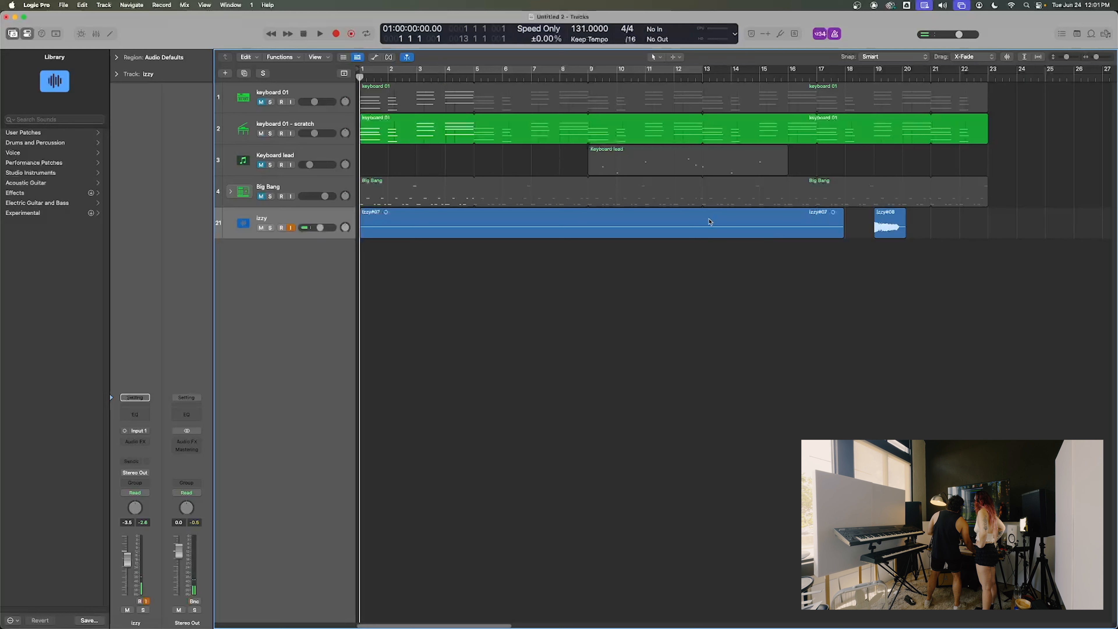
{"action": "left_click", "coordinate": [445, 123]}
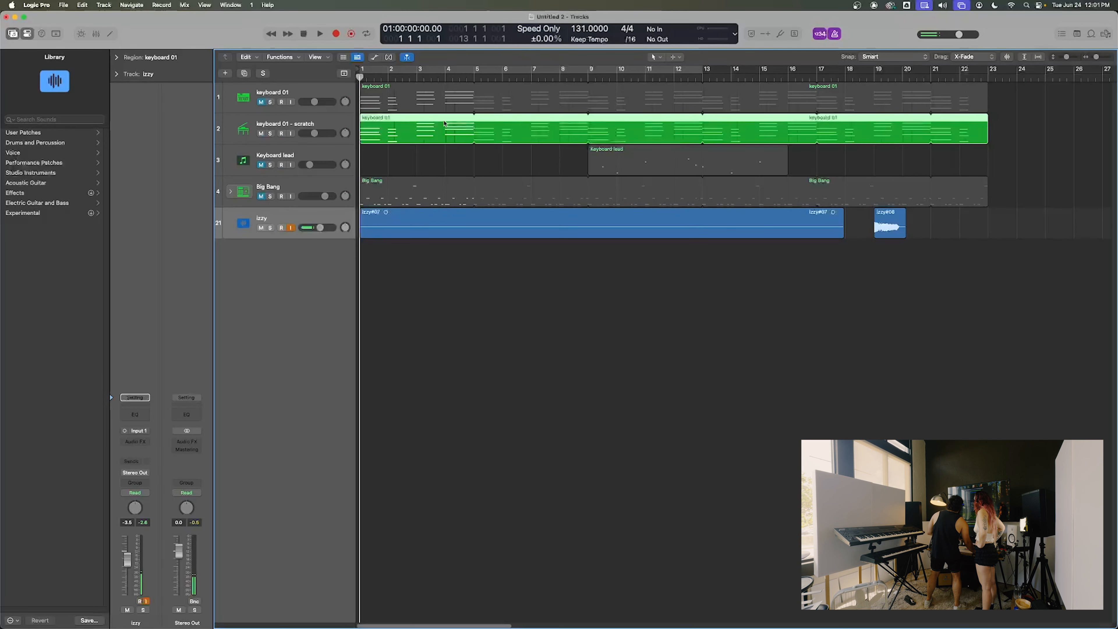
{"action": "left_click", "coordinate": [461, 256]}
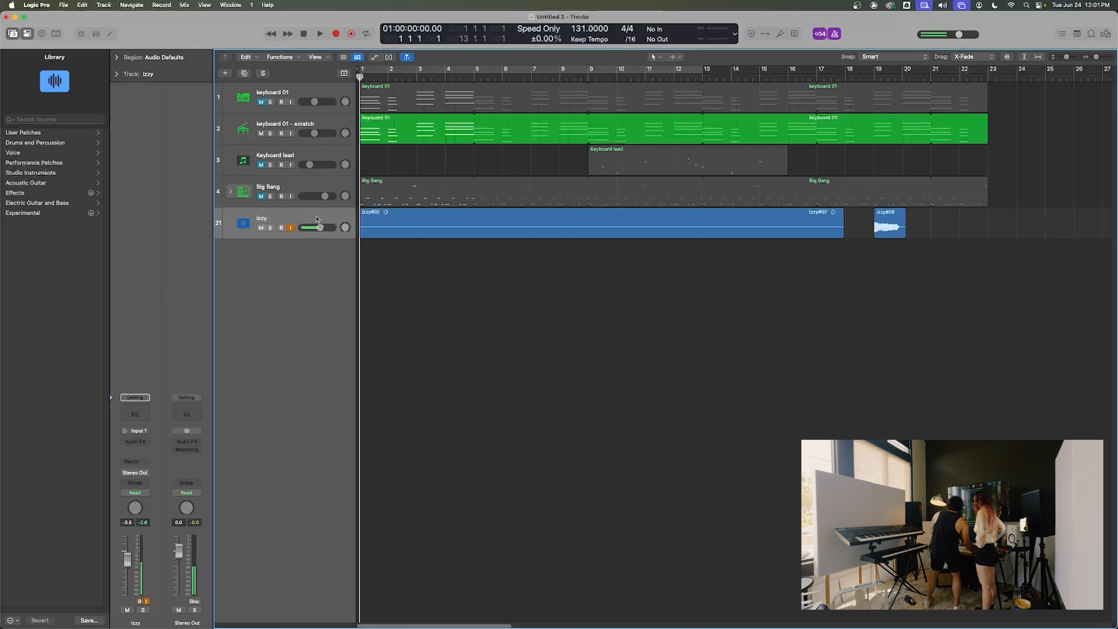
{"action": "left_click", "coordinate": [310, 185]}
{"action": "key", "text": "Down"}
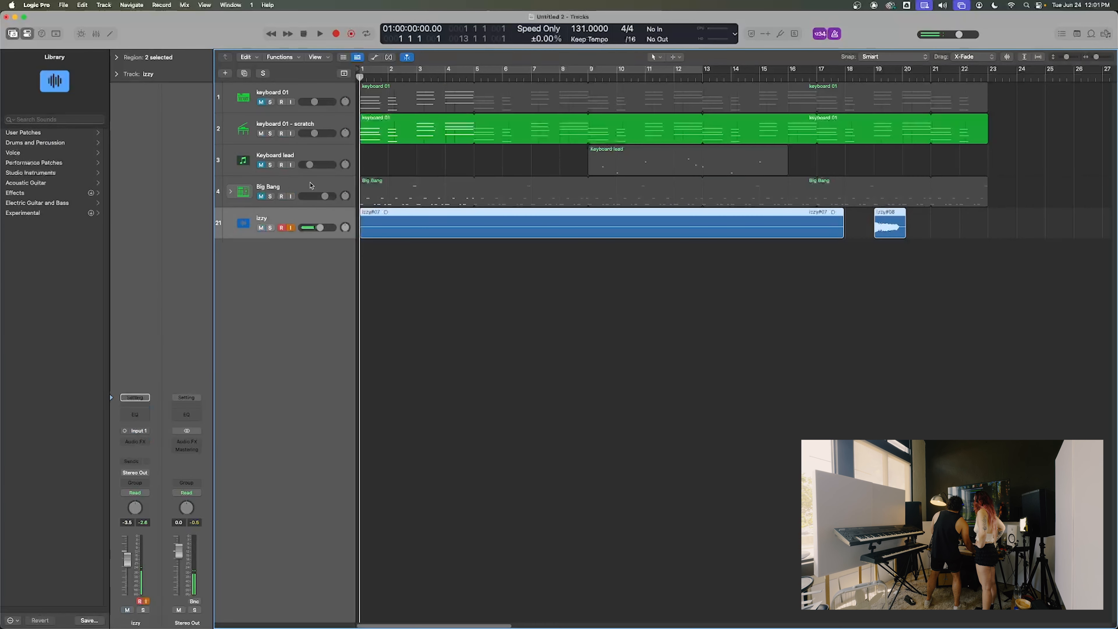
{"action": "key", "text": "Up"}
{"action": "key", "text": "Up"}
{"action": "key", "text": "Up"}
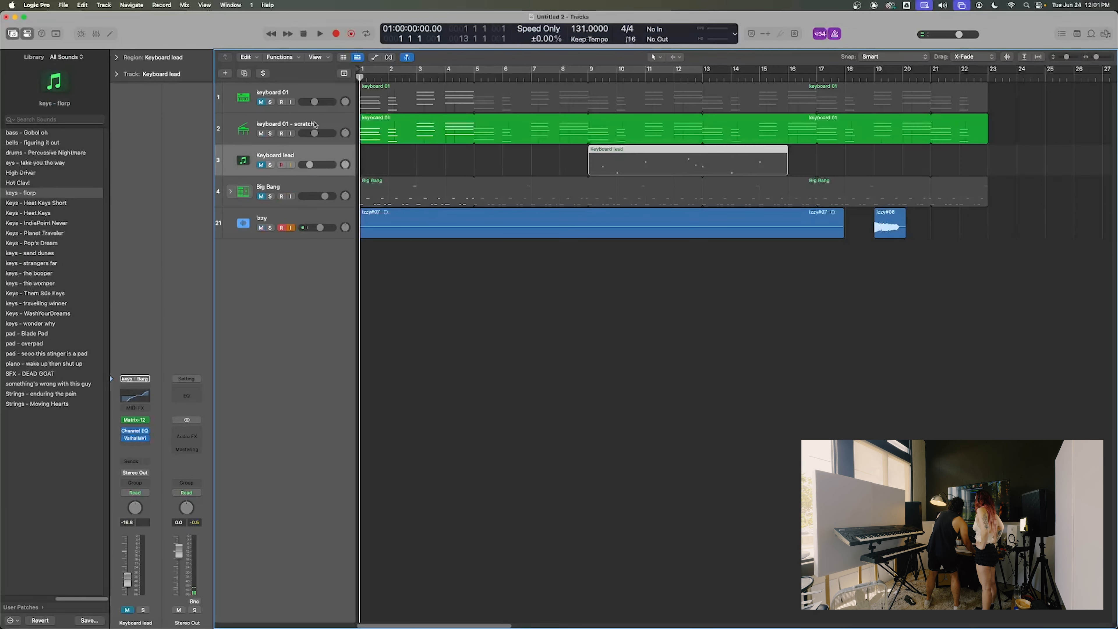
{"action": "key", "text": "Up"}
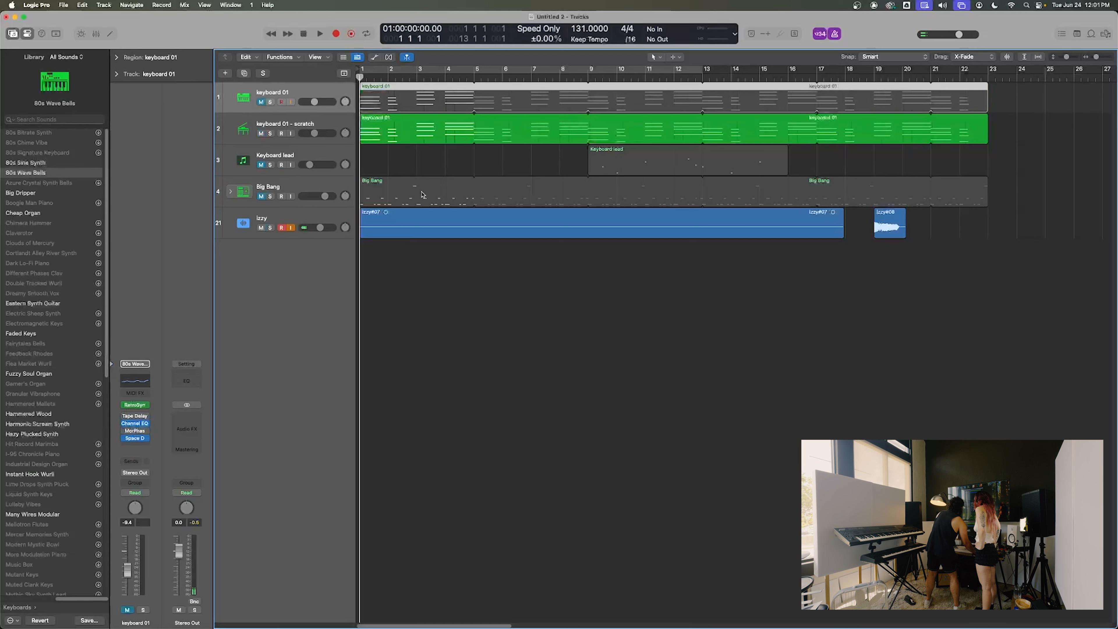
{"action": "left_click", "coordinate": [438, 221]}
{"action": "left_click", "coordinate": [890, 224]}
{"action": "left_click", "coordinate": [810, 227]}
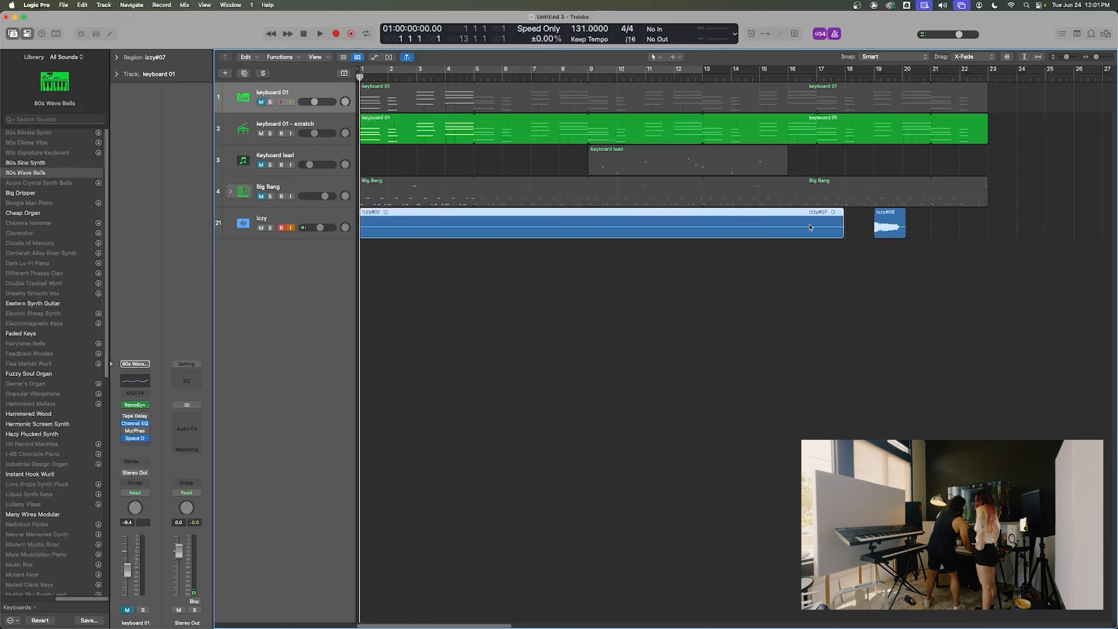
{"action": "left_click", "coordinate": [809, 198]}
{"action": "left_click", "coordinate": [752, 116]}
{"action": "left_click", "coordinate": [754, 161]}
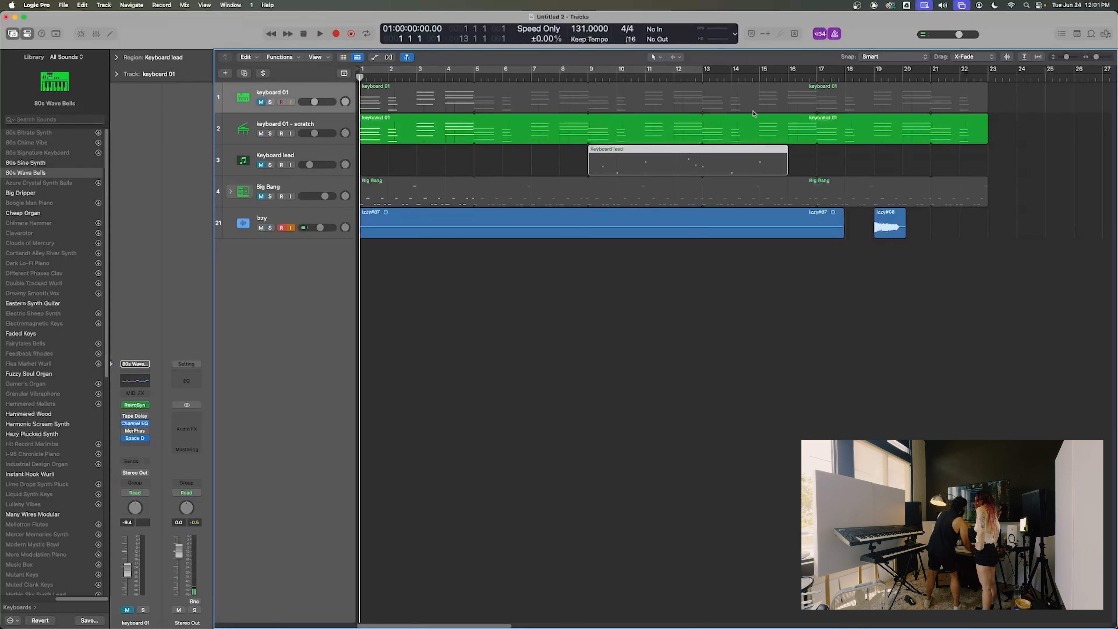
{"action": "left_click", "coordinate": [755, 109]}
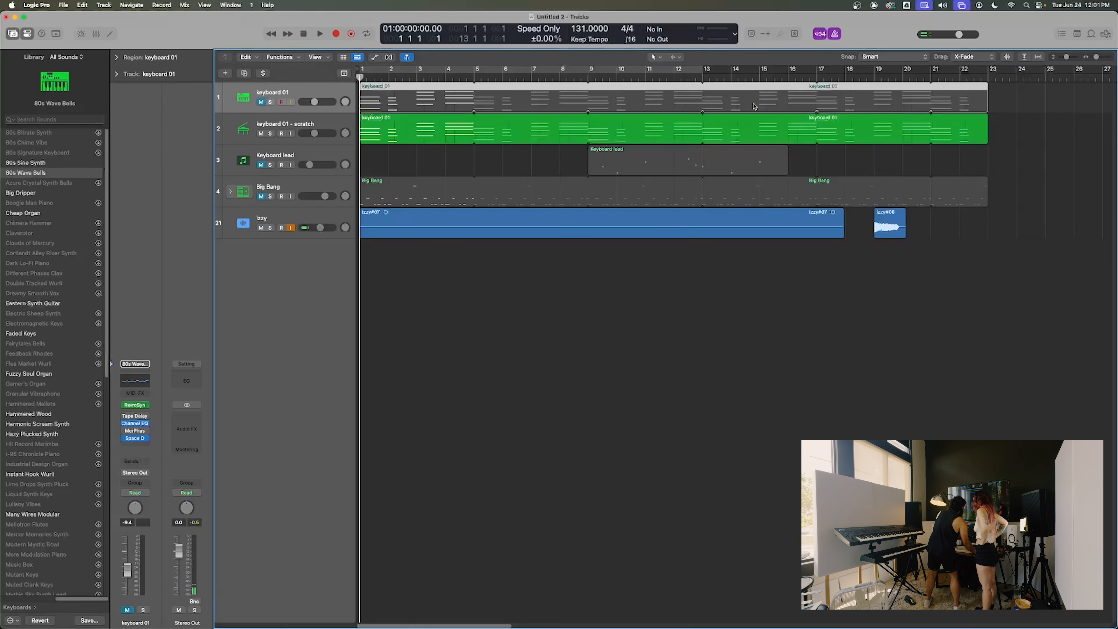
{"action": "left_click", "coordinate": [310, 218]}
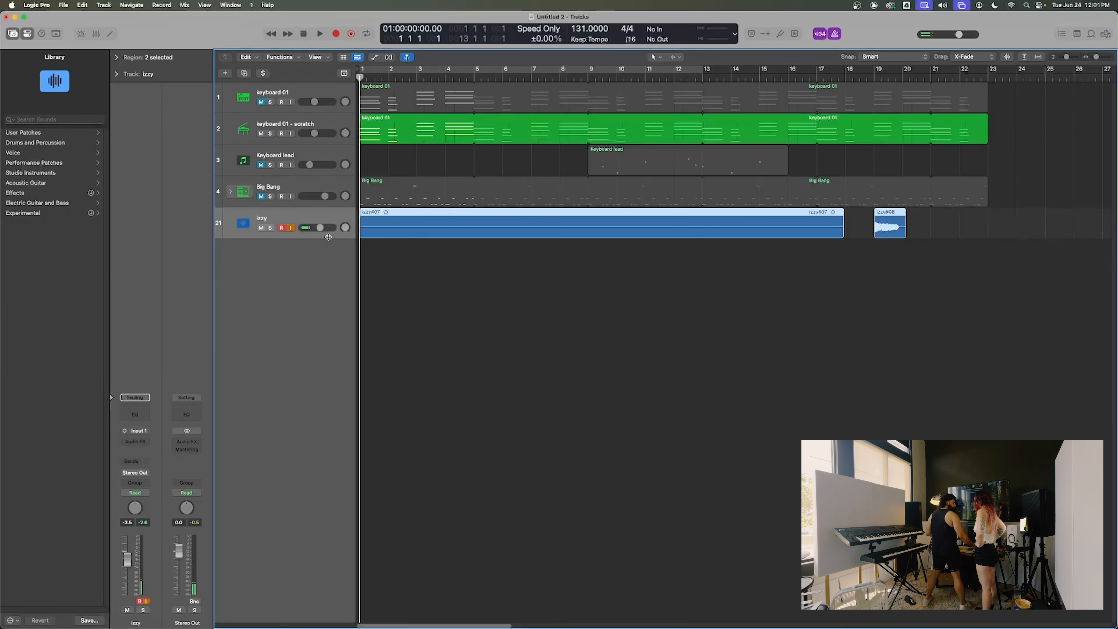
{"action": "left_click", "coordinate": [462, 331]}
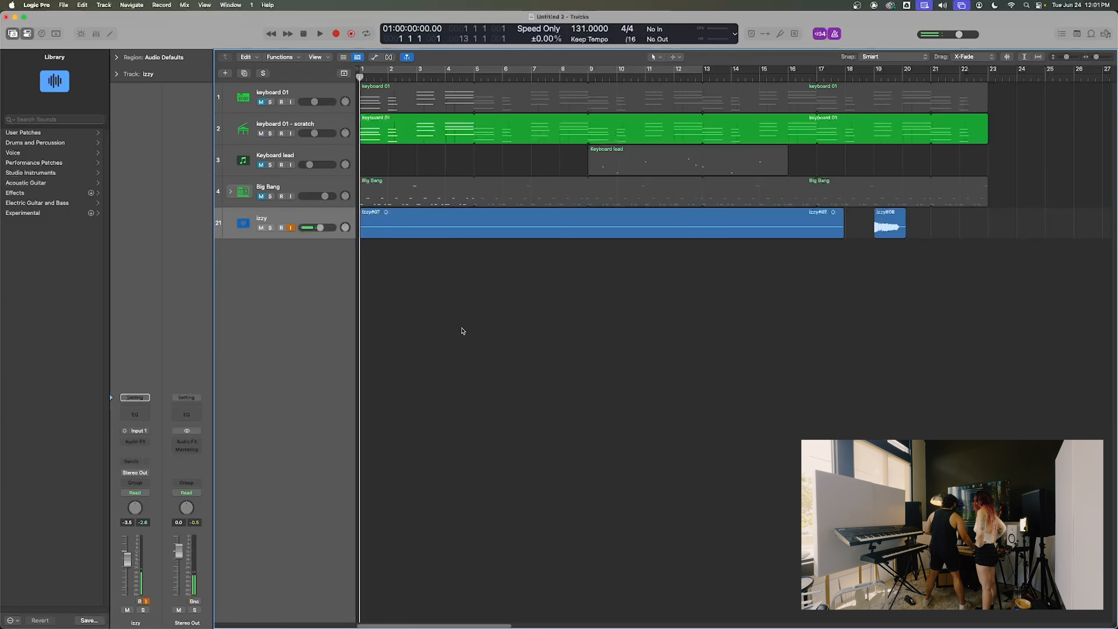
- Examine the two vocal regions again, checking the long take's recorded signal against the short test at bar 19
{"action": "left_click", "coordinate": [890, 228]}
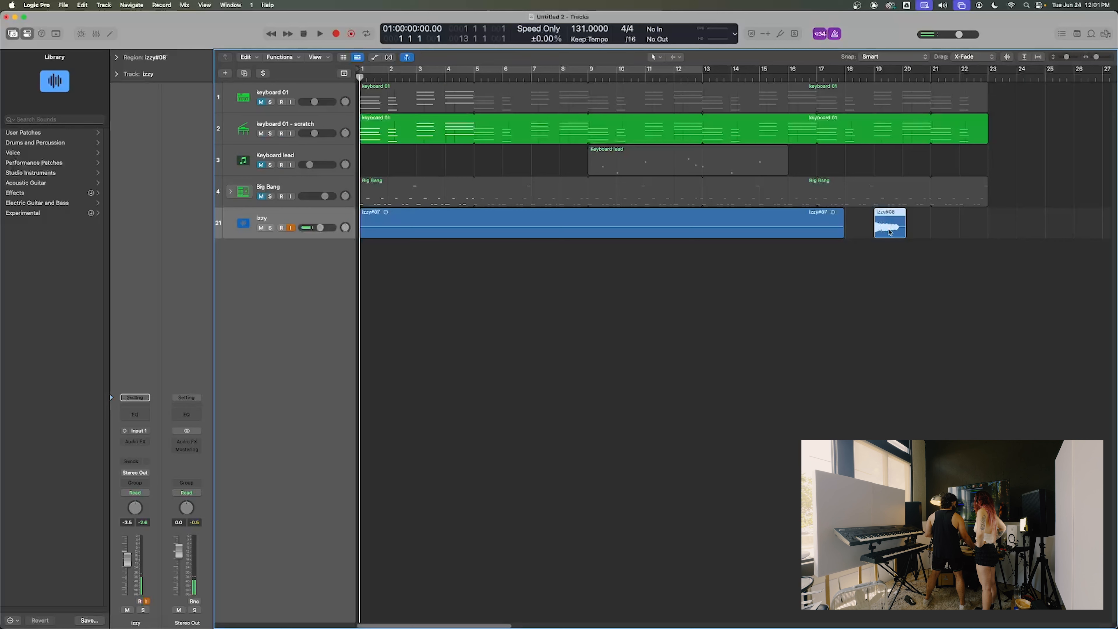
{"action": "left_click", "coordinate": [811, 227]}
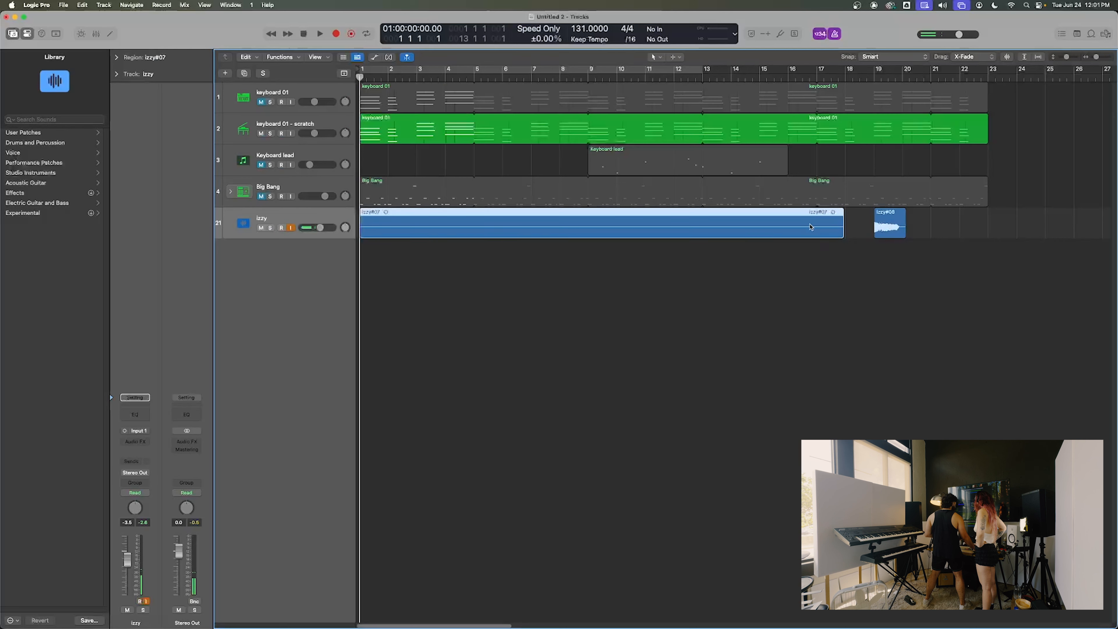
{"action": "left_click", "coordinate": [884, 221]}
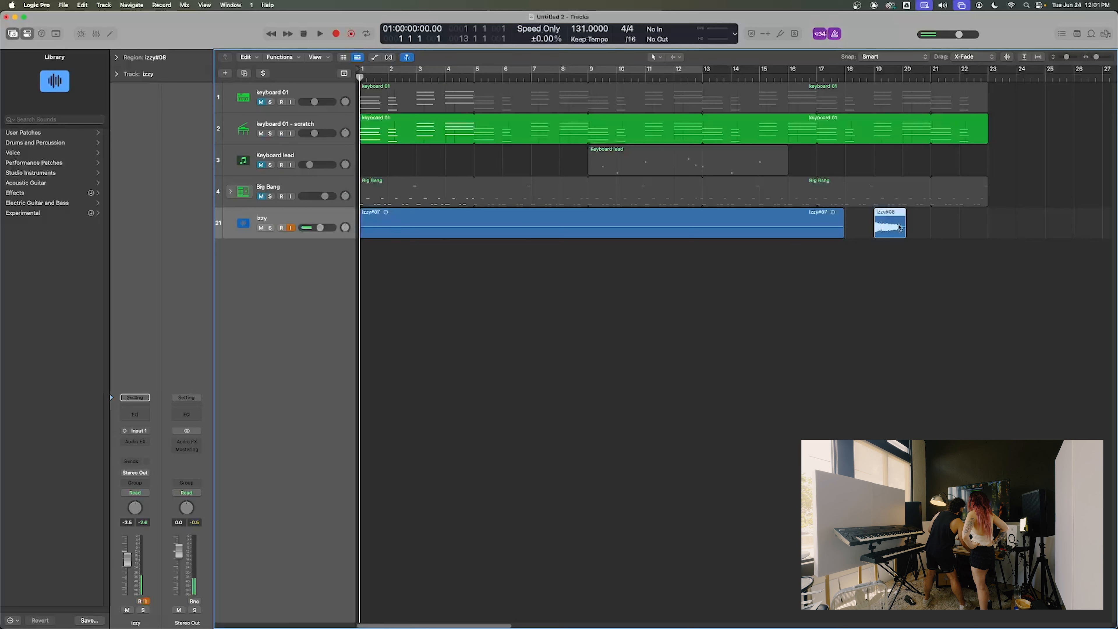
{"action": "left_click", "coordinate": [785, 229]}
{"action": "left_click", "coordinate": [816, 294]}
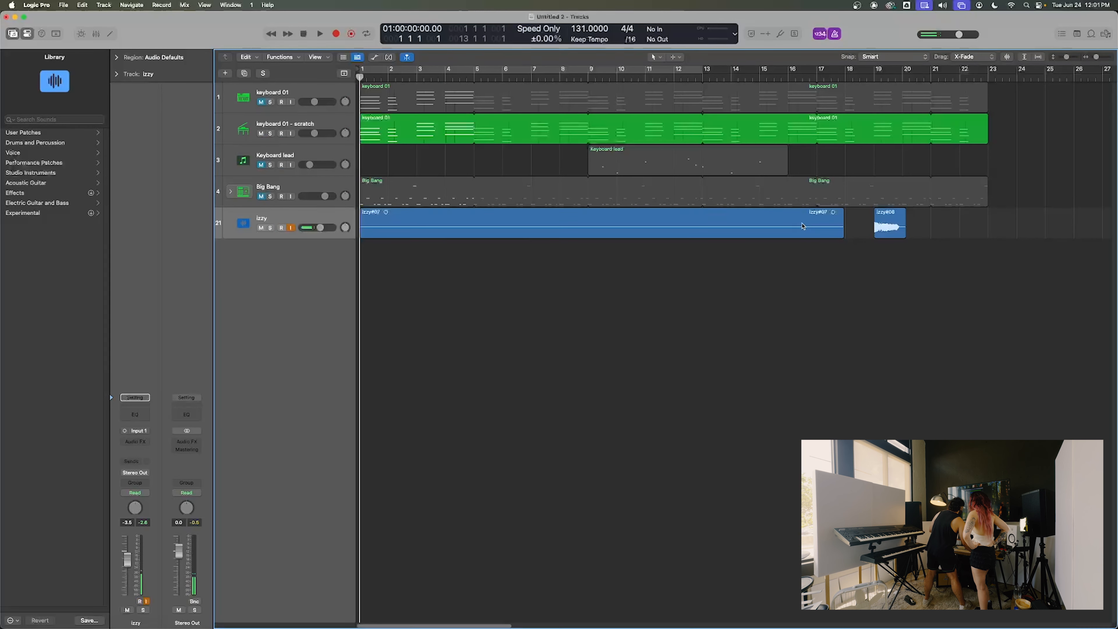
{"action": "left_click", "coordinate": [275, 206]}
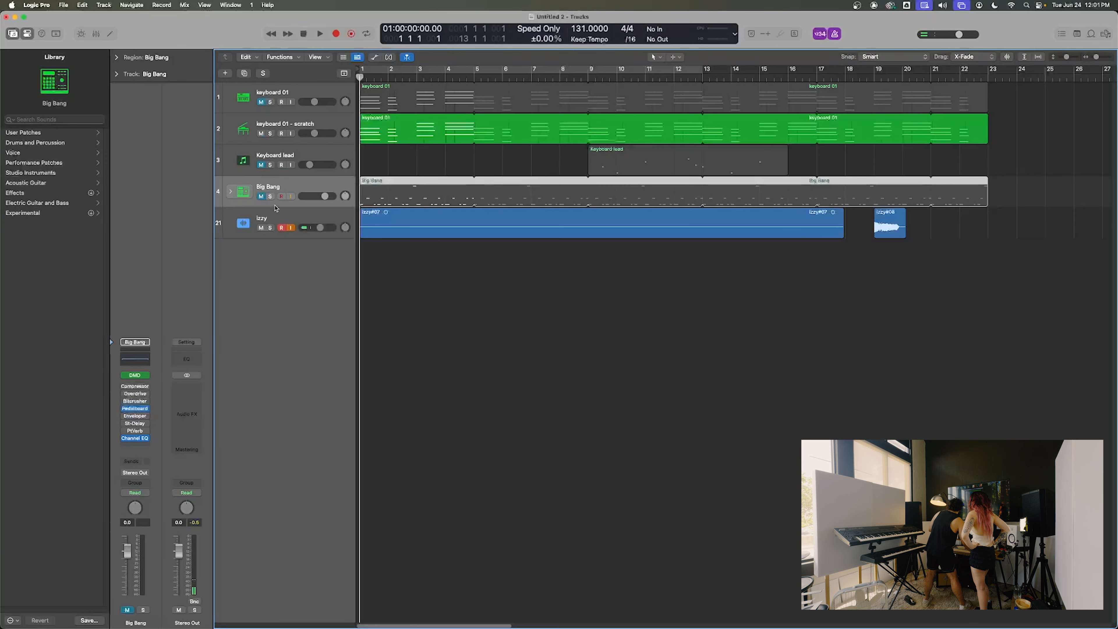
{"action": "left_click", "coordinate": [260, 222]}
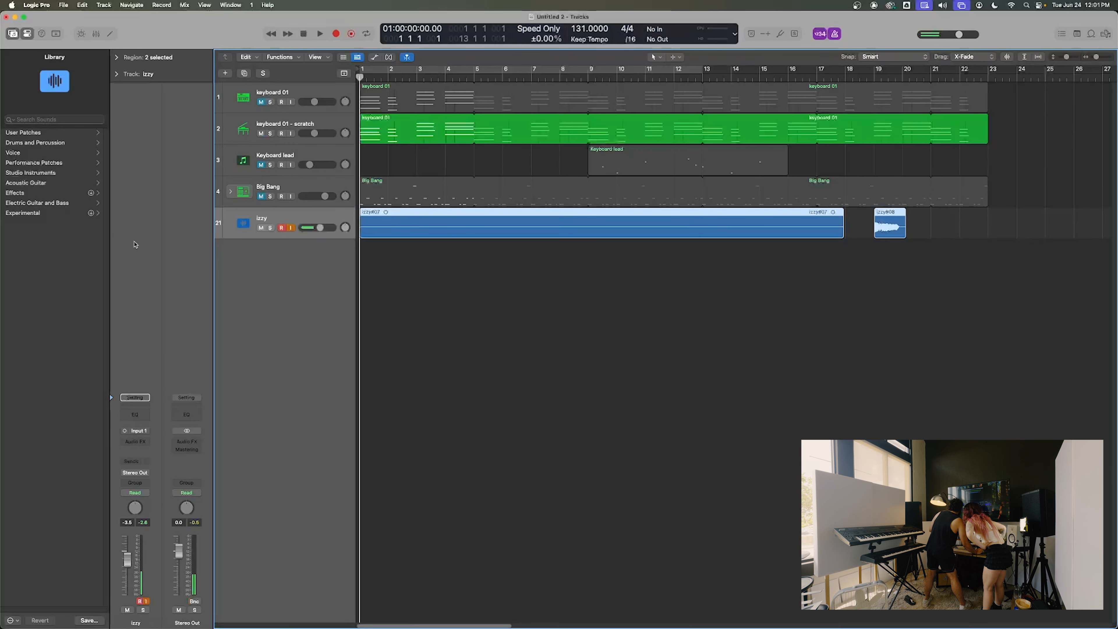
{"action": "left_click", "coordinate": [459, 297]}
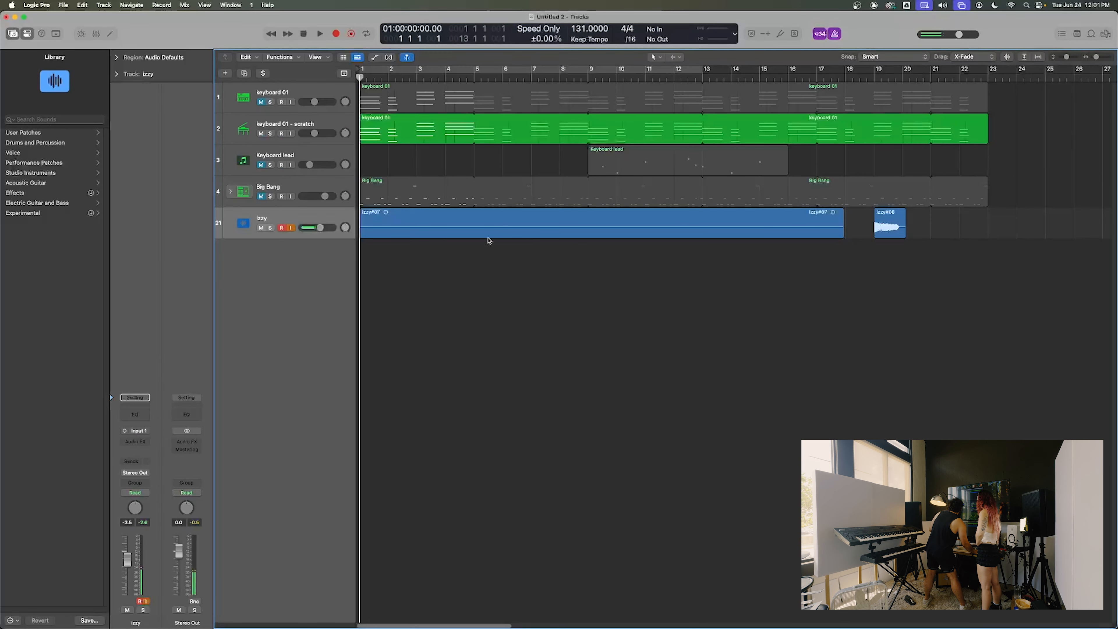
{"action": "left_click", "coordinate": [494, 220]}
{"action": "left_click", "coordinate": [890, 225]}
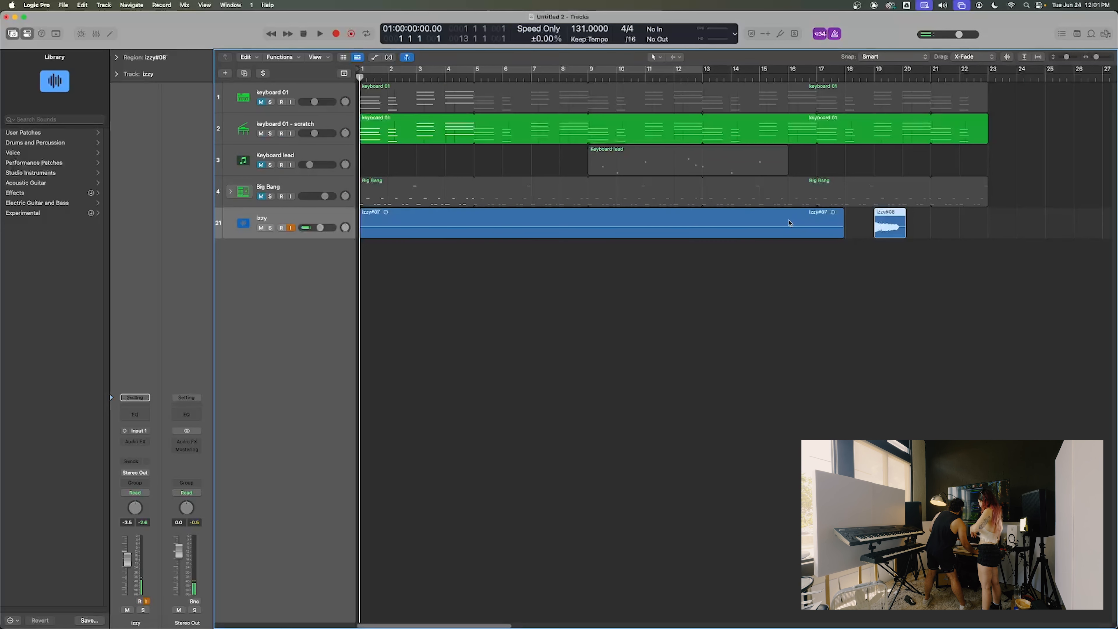
- Raise the long vocal take's region gain to +23.5 dB after comparing it with the short test take at bar 19
{"action": "left_click", "coordinate": [788, 222]}
{"action": "left_click", "coordinate": [894, 221]}
{"action": "left_click", "coordinate": [789, 222]}
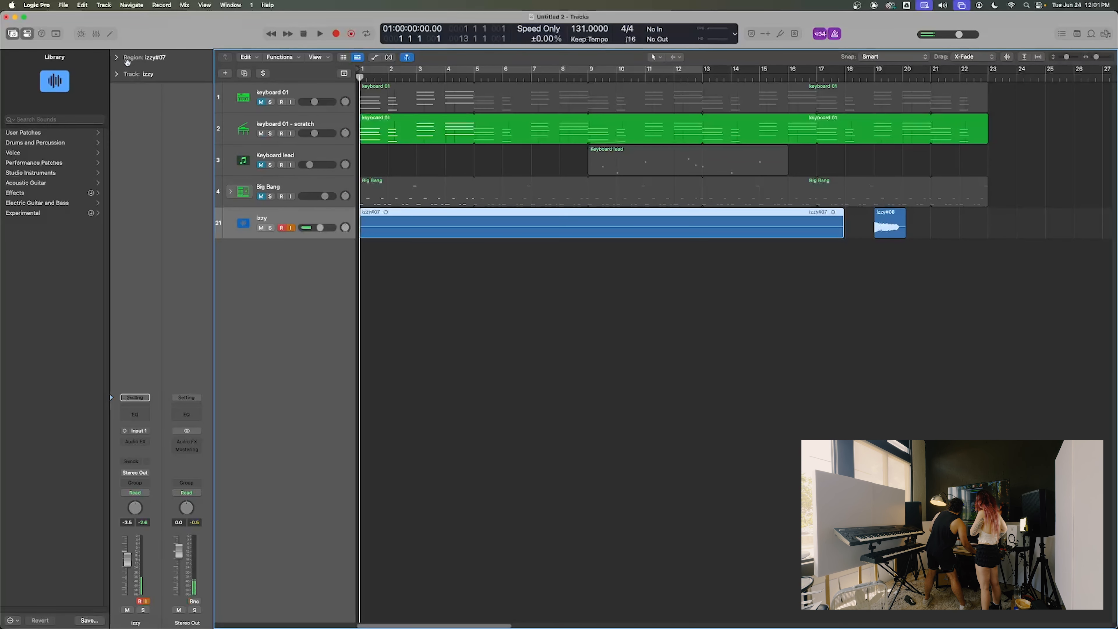
{"action": "left_click", "coordinate": [116, 58]}
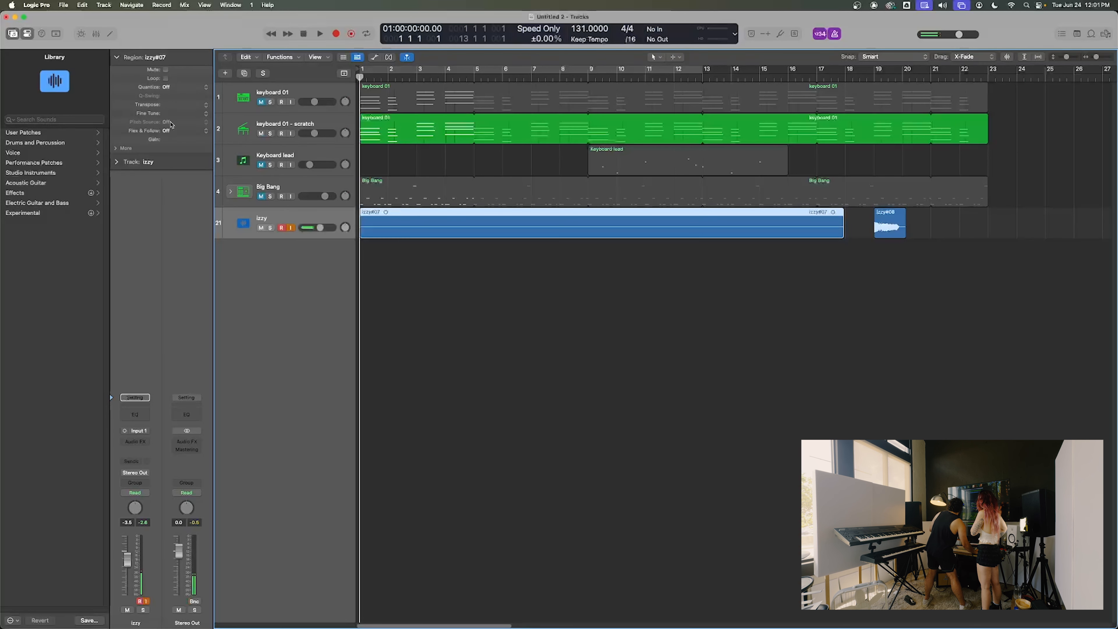
{"action": "left_click_drag", "start_coordinate": [157, 142], "coordinate": [175, 123]}
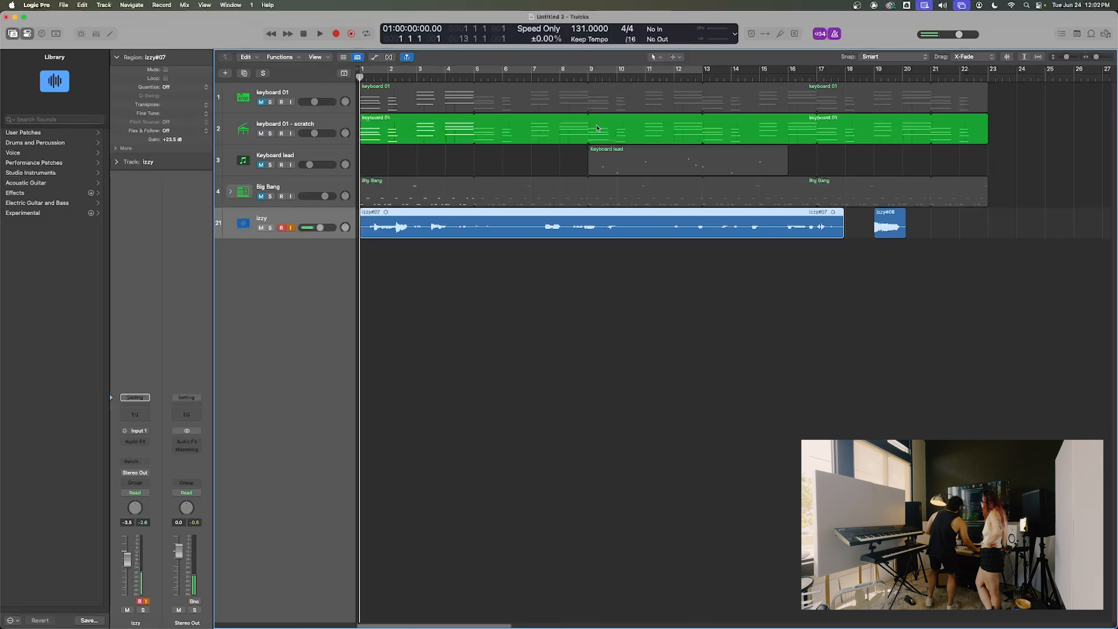
- Set the vocal track's volume to -2.8 dB and reselect the long vocal take
{"action": "left_click_drag", "start_coordinate": [320, 228], "coordinate": [320, 227]}
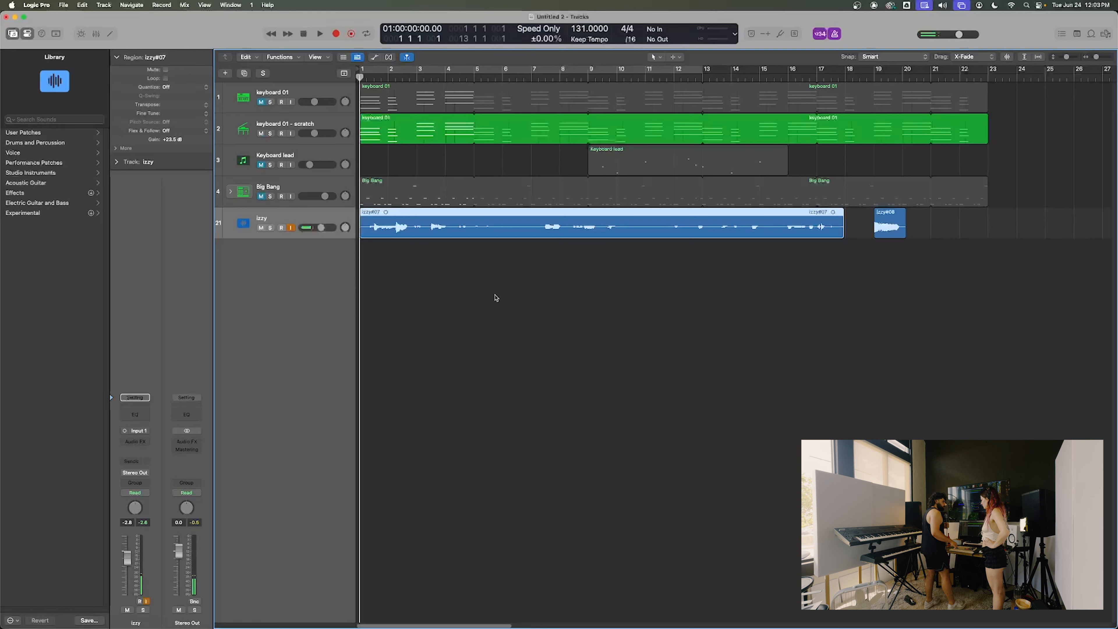
{"action": "left_click", "coordinate": [497, 299]}
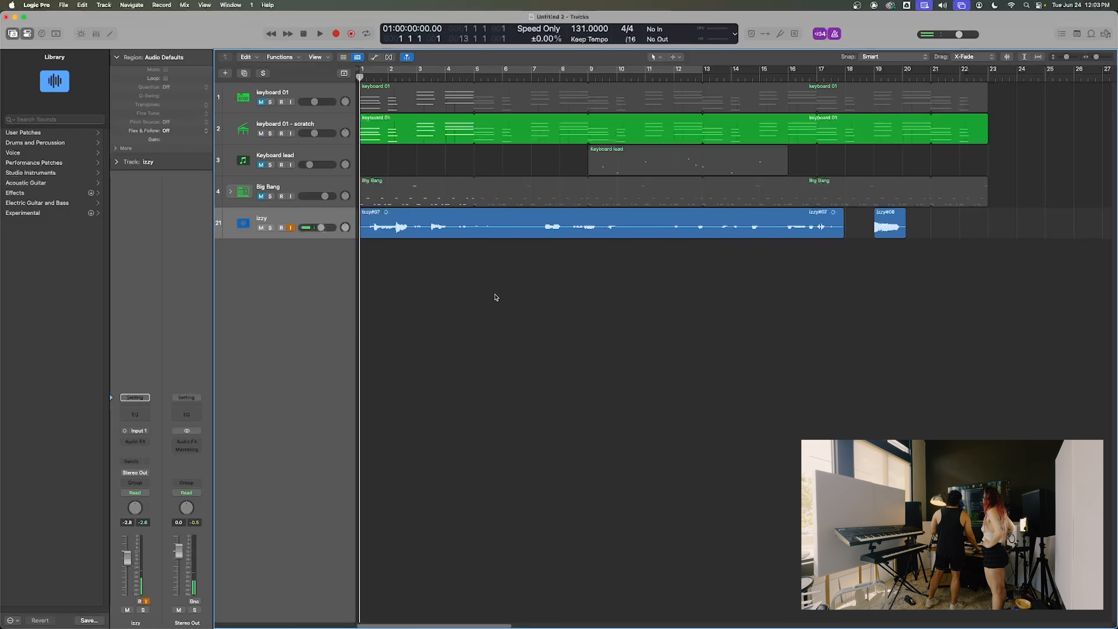
{"action": "left_click", "coordinate": [543, 235]}
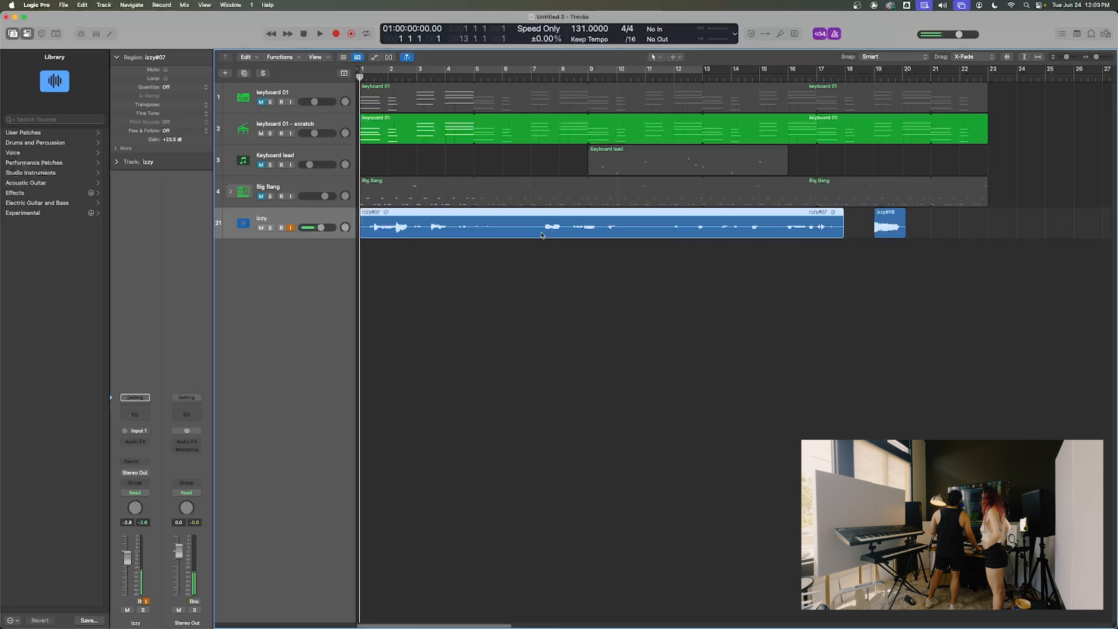
- Lower the long vocal take's region gain to about +4.5 dB
{"action": "left_click", "coordinate": [307, 186]}
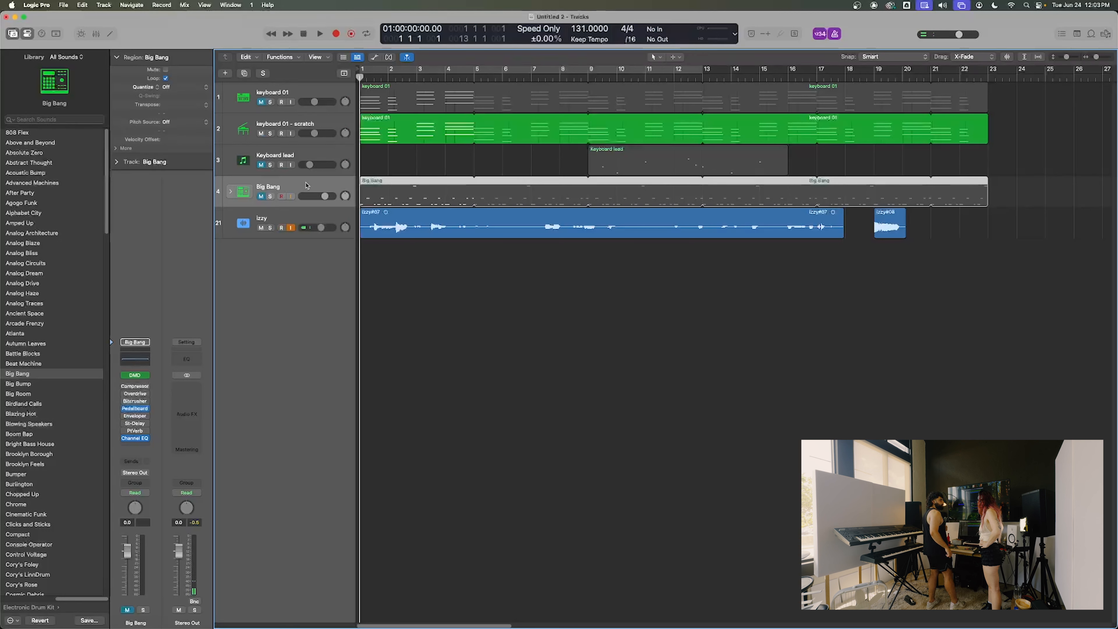
{"action": "left_click", "coordinate": [430, 261]}
{"action": "left_click", "coordinate": [451, 230]}
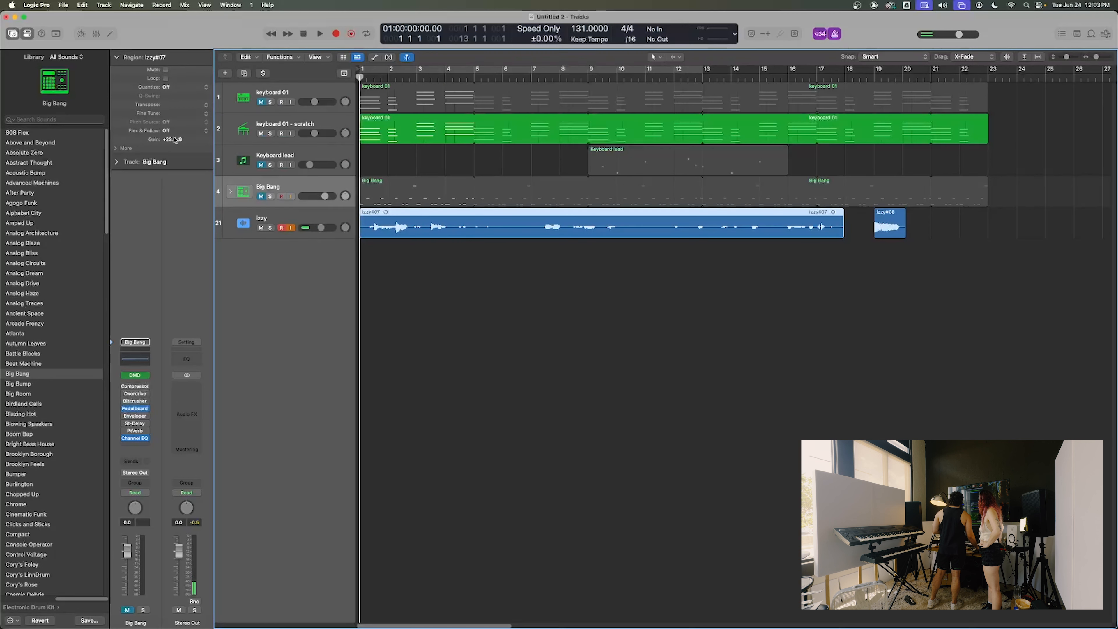
{"action": "left_click_drag", "start_coordinate": [186, 139], "coordinate": [185, 163]}
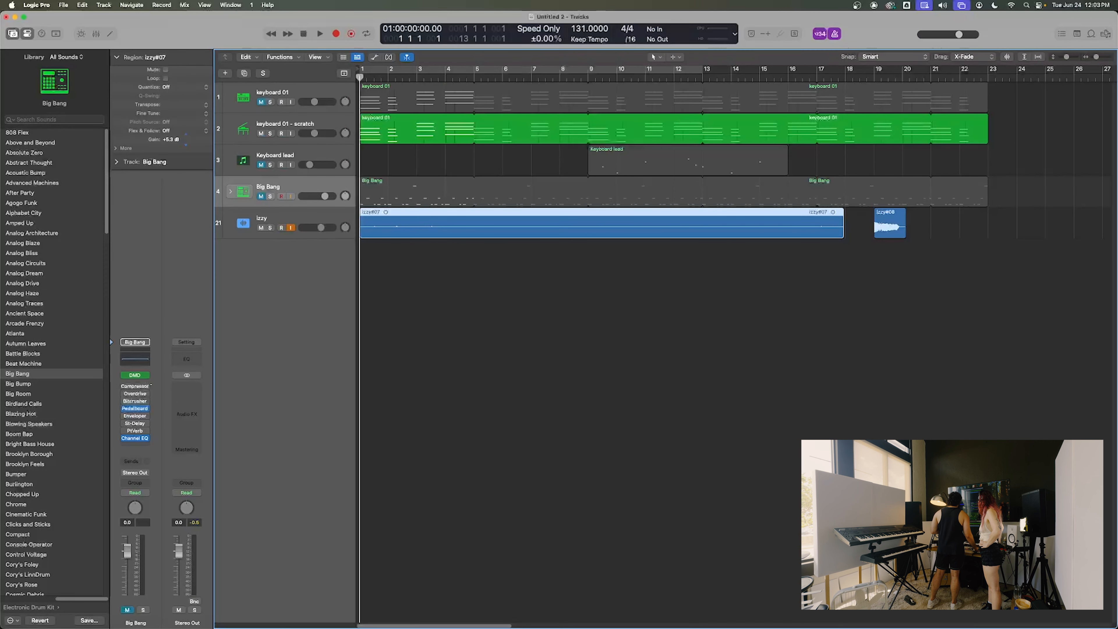
- Reduce the region gain of the short vocal test take at bar 19 to -13.3 dB
{"action": "left_click", "coordinate": [885, 231]}
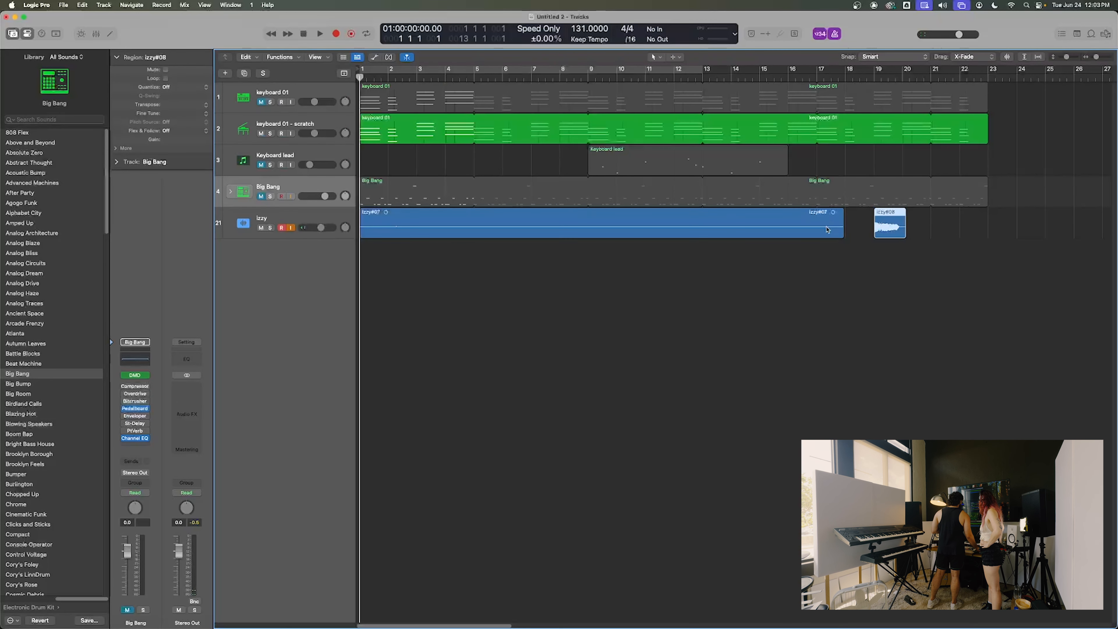
{"action": "left_click_drag", "start_coordinate": [178, 140], "coordinate": [185, 155]}
{"action": "left_click_drag", "start_coordinate": [168, 322], "coordinate": [168, 333]}
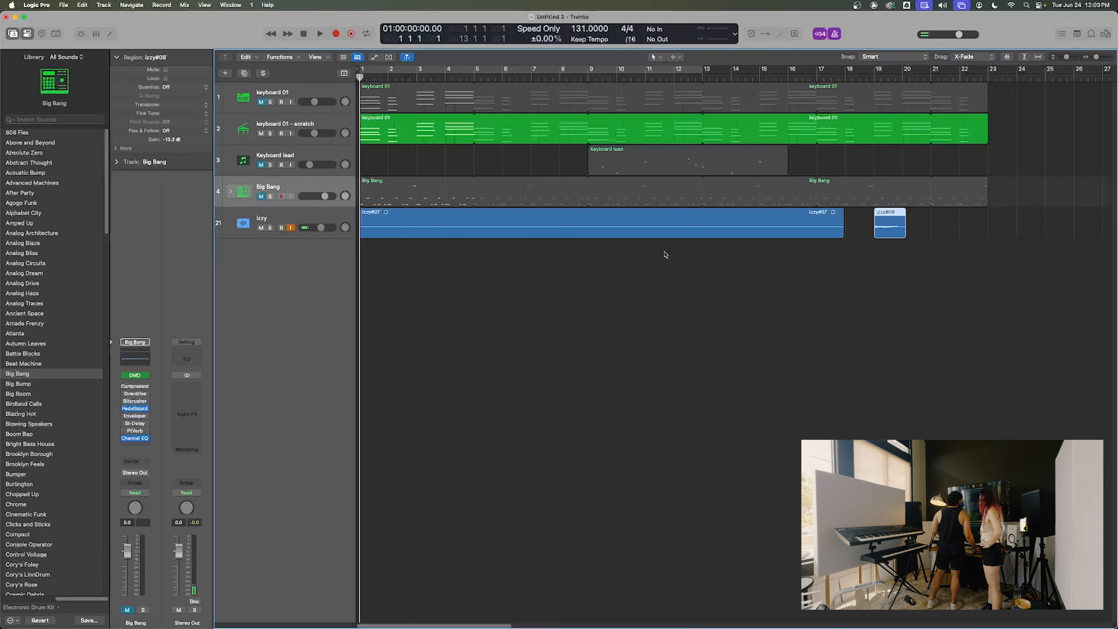
- Delete the short vocal test take at bar 19
{"action": "left_click", "coordinate": [842, 250]}
{"action": "left_click_drag", "start_coordinate": [1030, 224], "coordinate": [898, 224]}
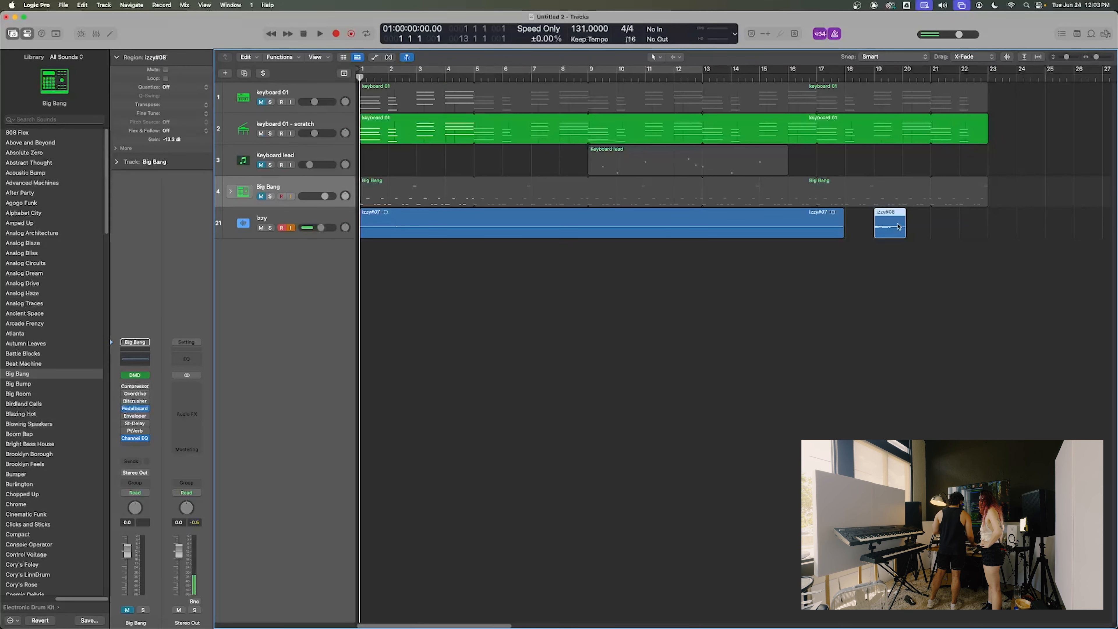
{"action": "key", "text": "Delete"}
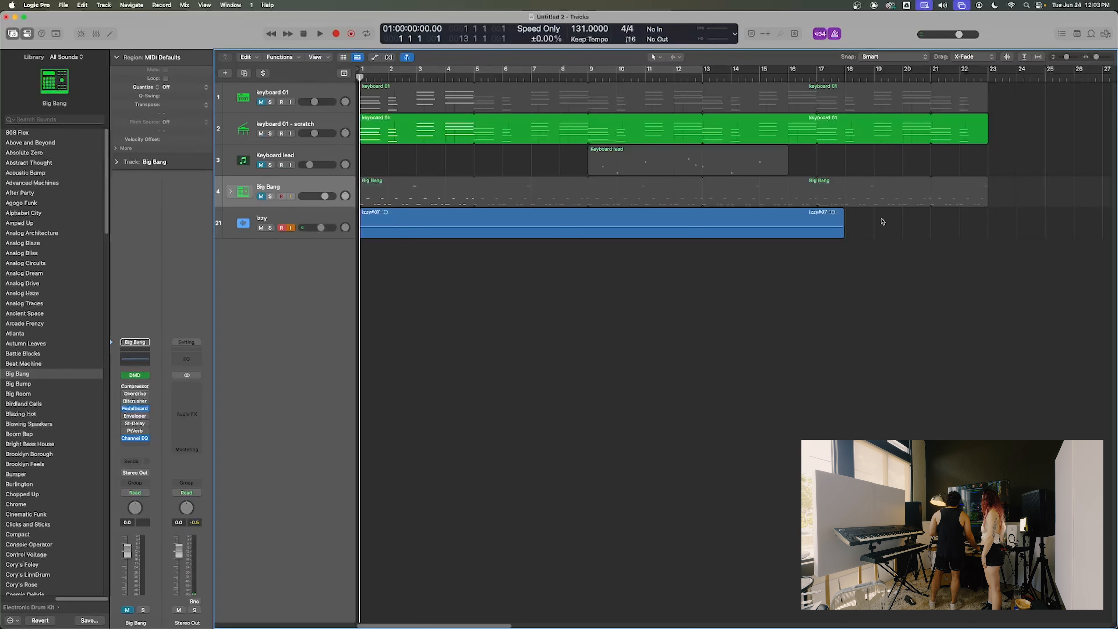
- Play back the opening bars of the long vocal take with the scratch piano to check its level
{"action": "left_click", "coordinate": [314, 218]}
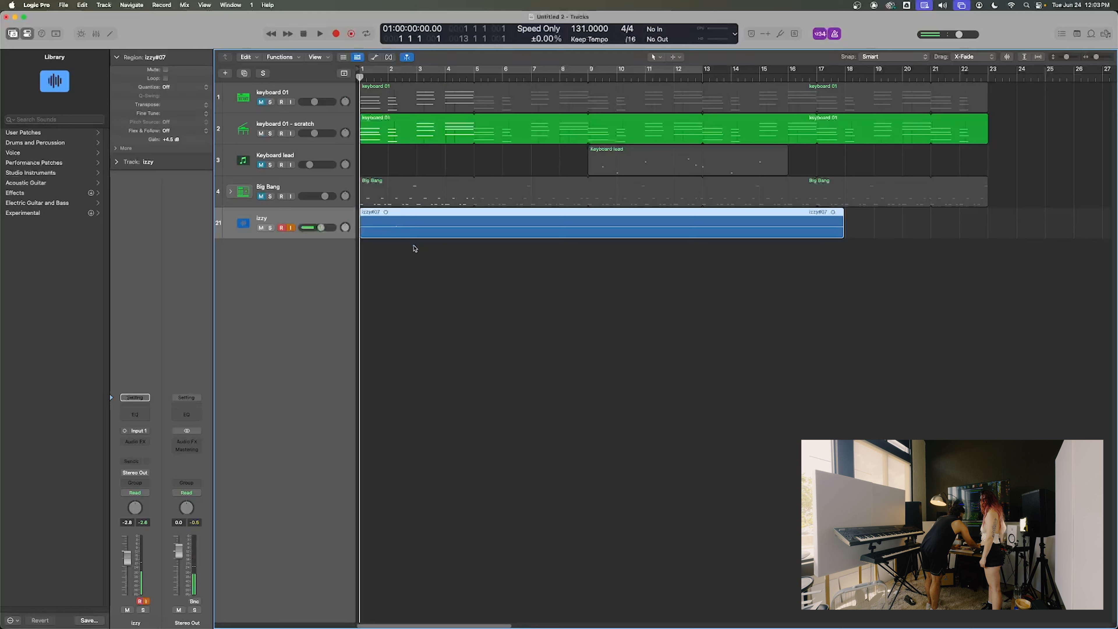
{"action": "key", "text": "space"}
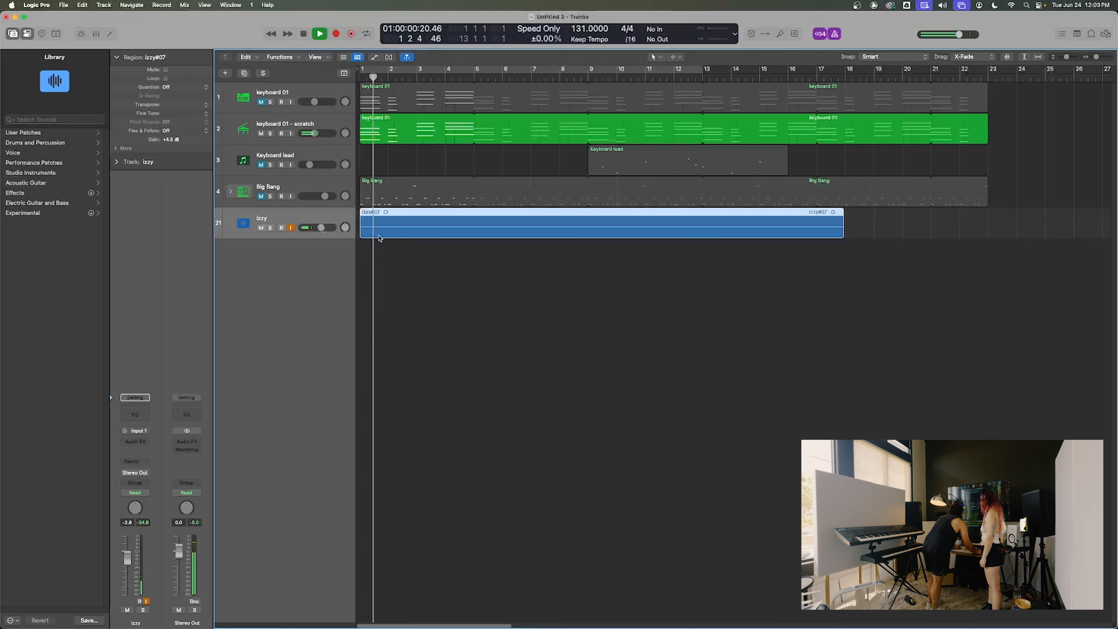
{"action": "left_click", "coordinate": [449, 249]}
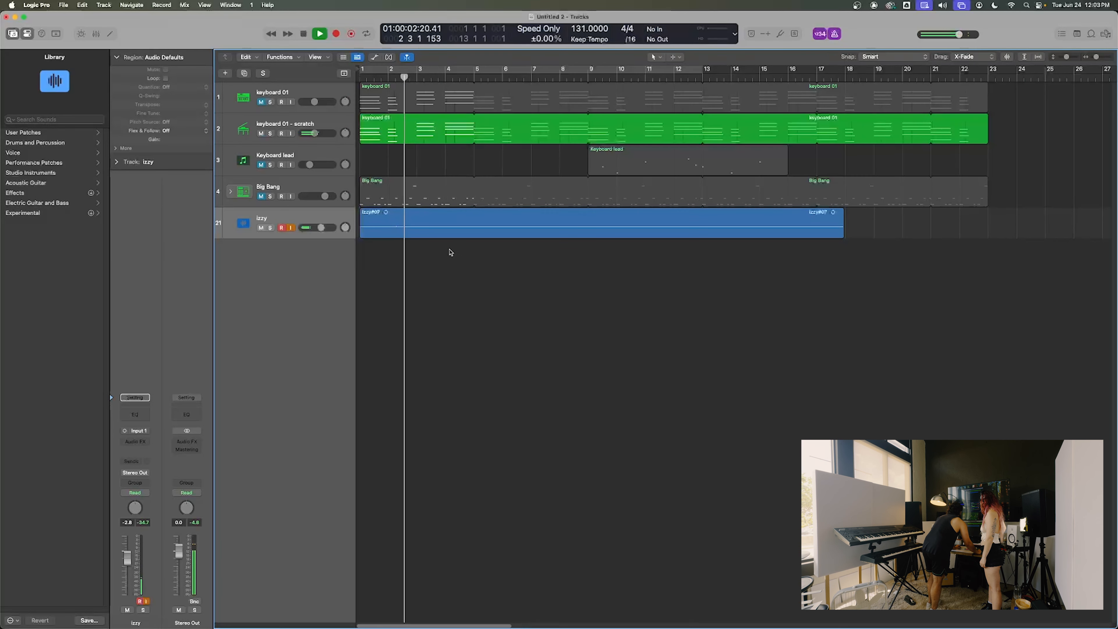
{"action": "key", "text": "space"}
- Delete the long vocal take from the vocal track along with its recorded audio file on disk
{"action": "left_click", "coordinate": [467, 222]}
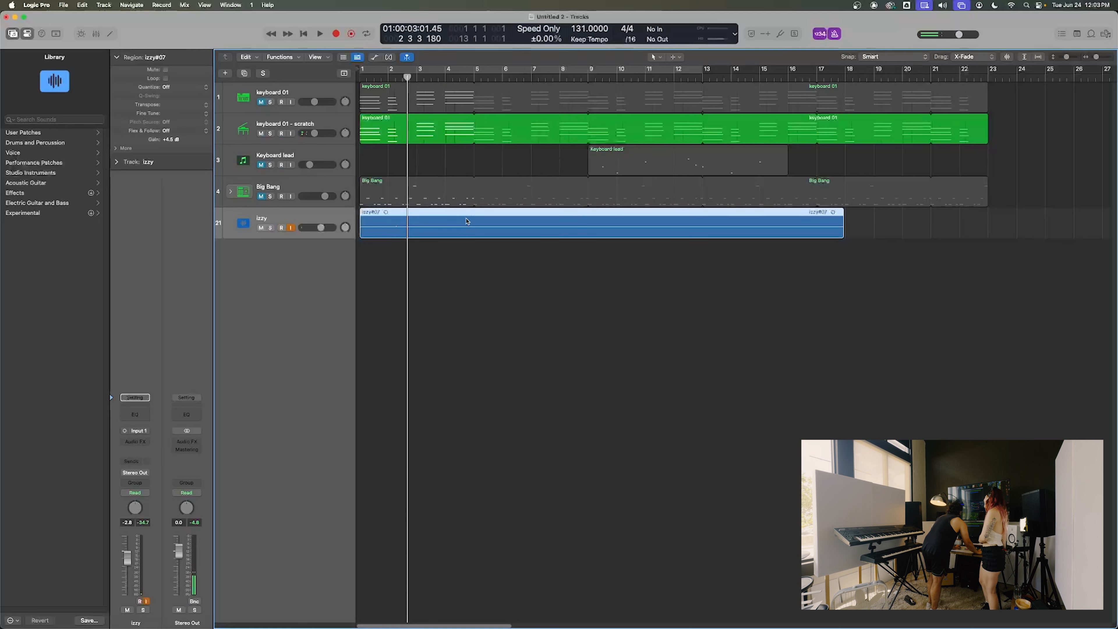
{"action": "left_click", "coordinate": [477, 274]}
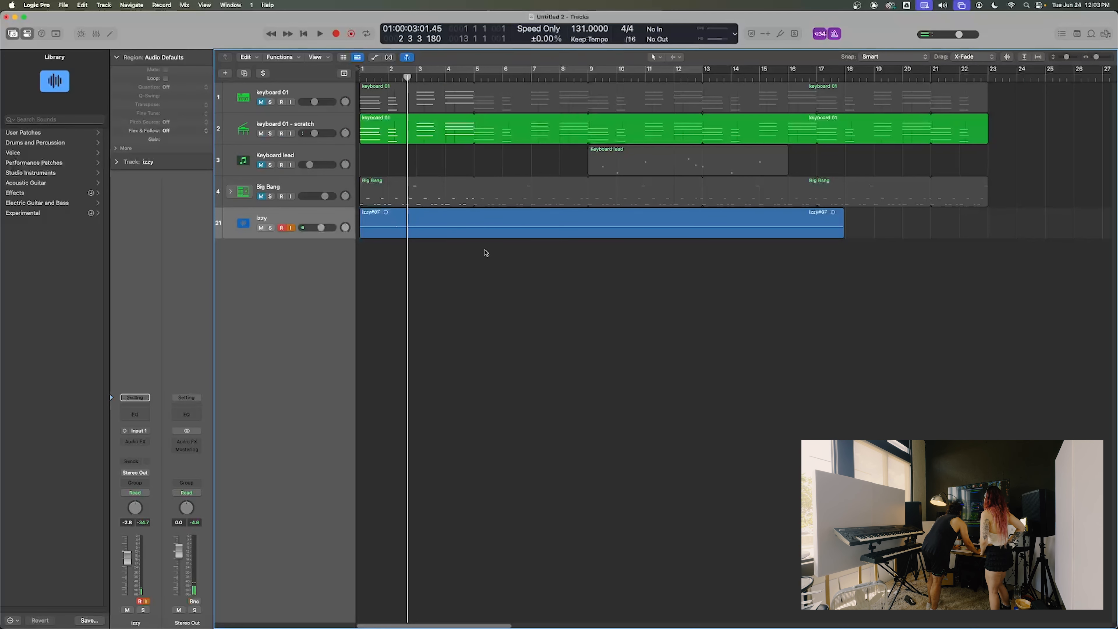
{"action": "left_click", "coordinate": [496, 220]}
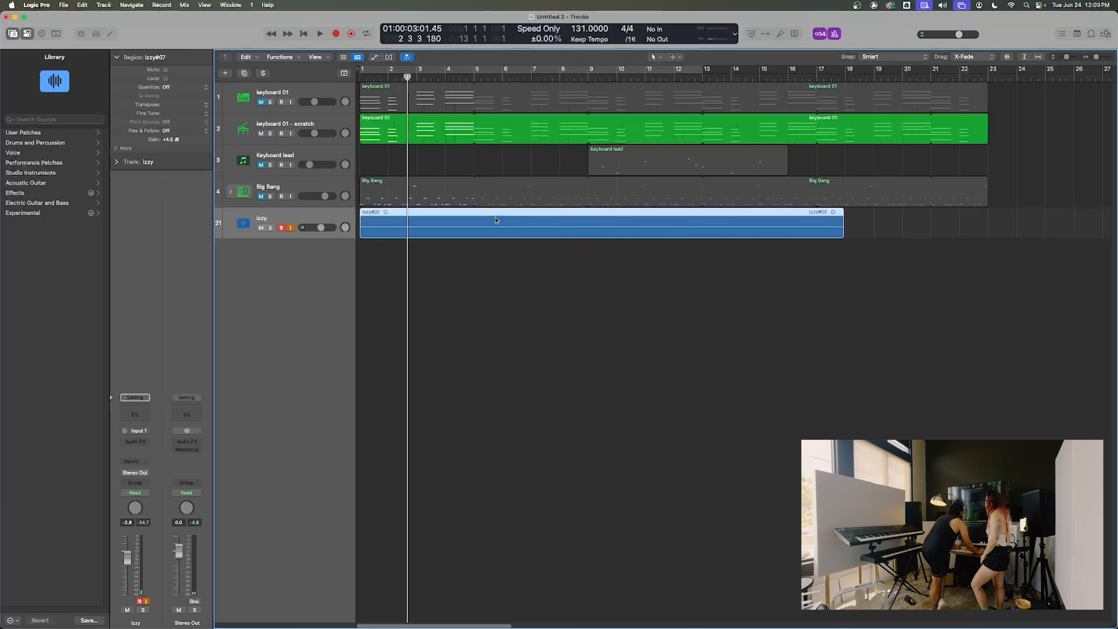
{"action": "left_click", "coordinate": [505, 276]}
{"action": "left_click", "coordinate": [504, 218]}
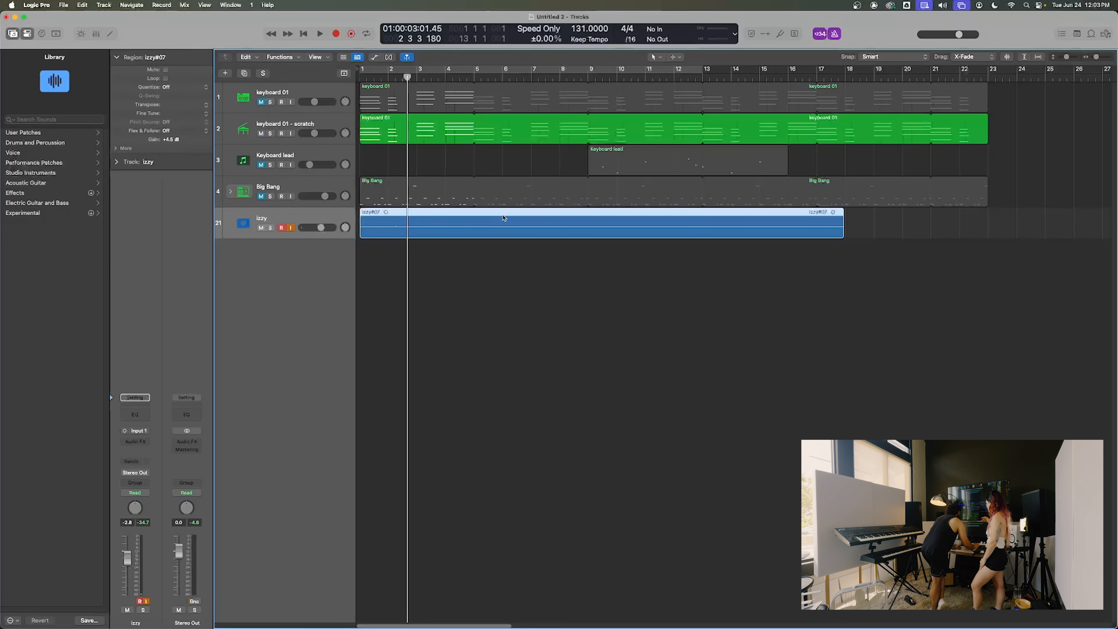
{"action": "key", "text": "Delete"}
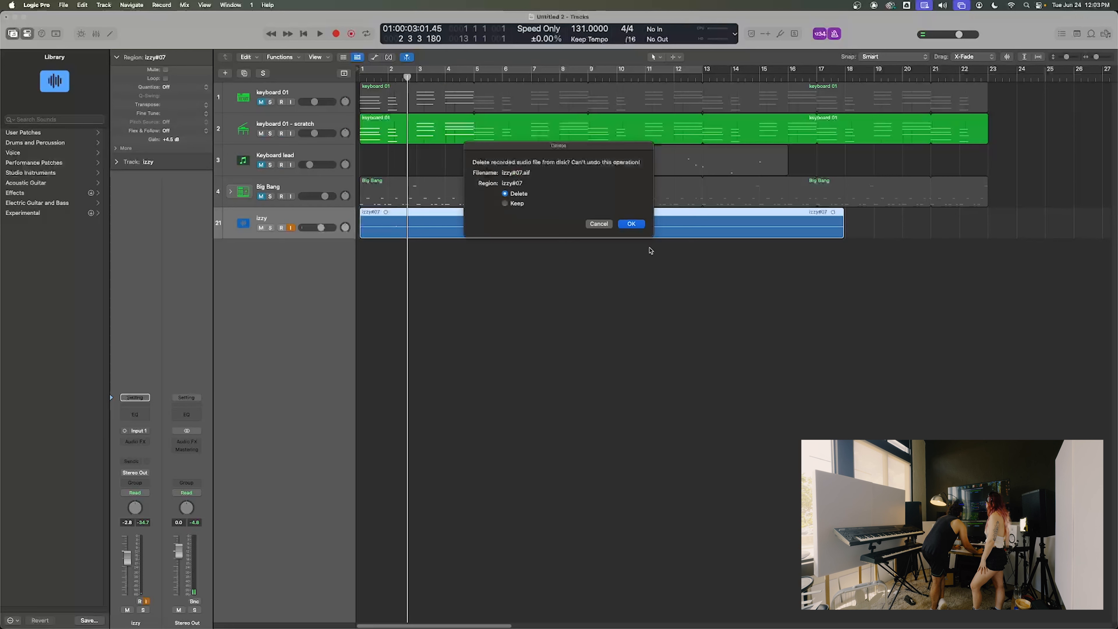
{"action": "left_click", "coordinate": [632, 224]}
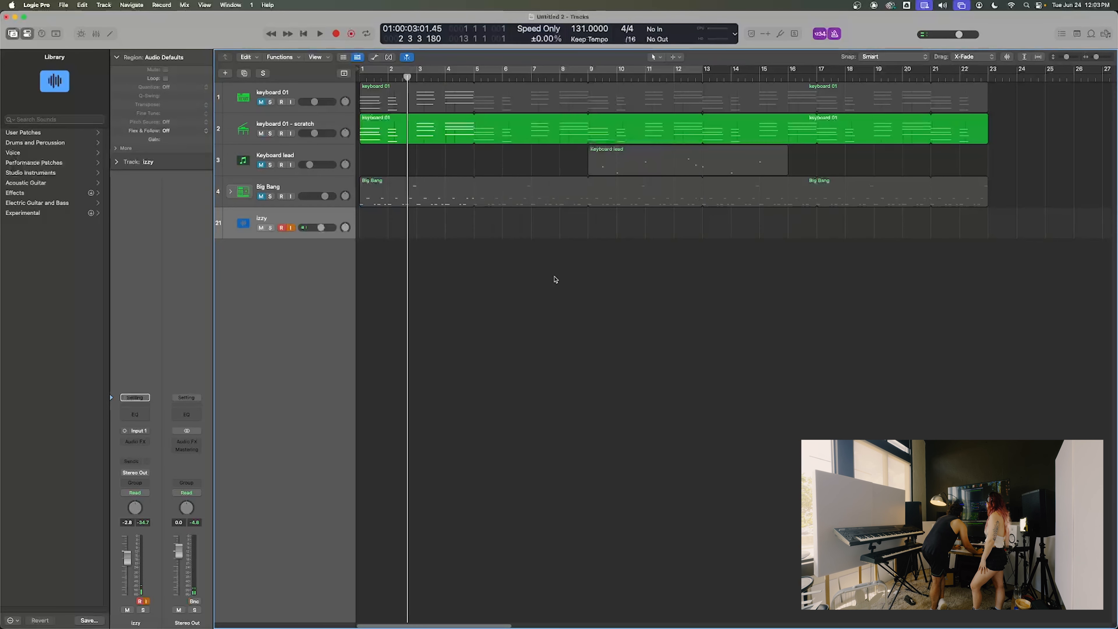
- Play the scratch piano track from the beginning of the song to rehearse the vocal
{"action": "left_click", "coordinate": [330, 124]}
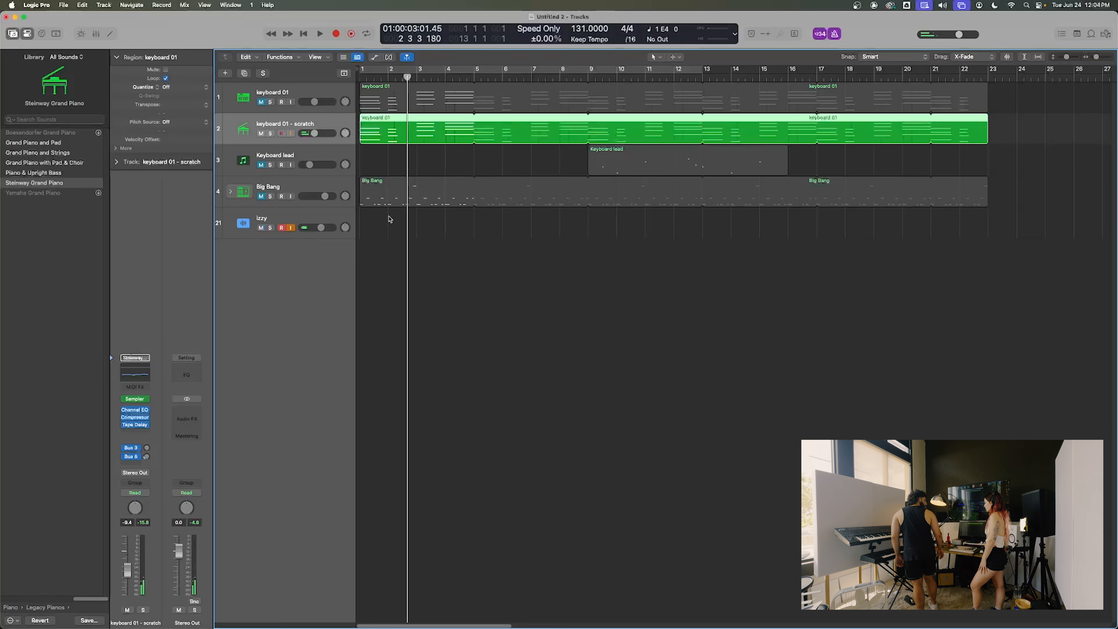
{"action": "left_click", "coordinate": [330, 222]}
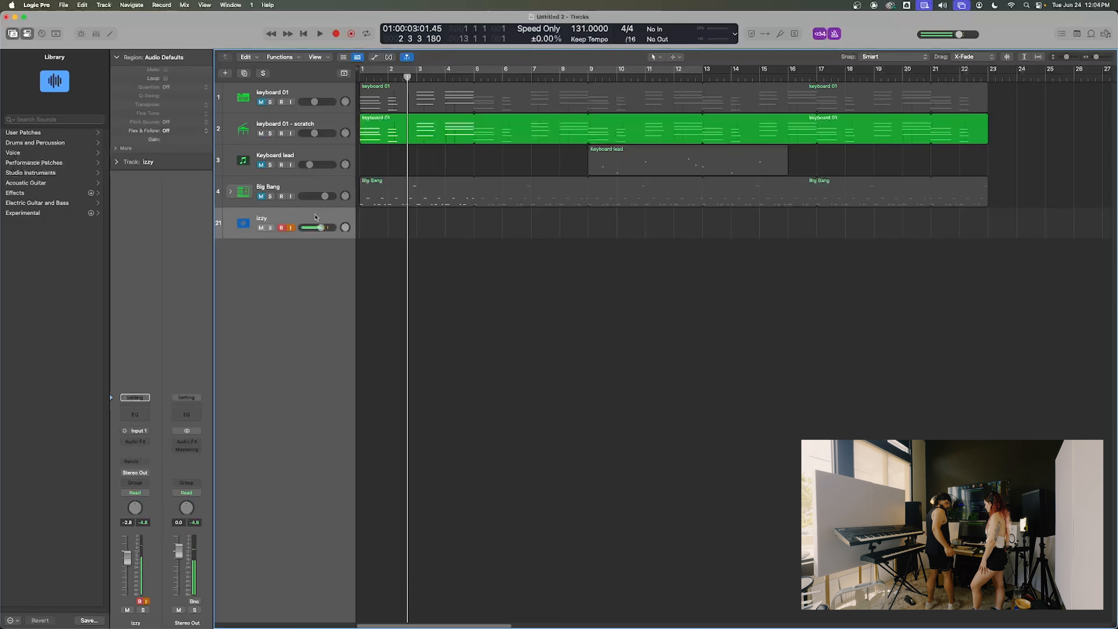
{"action": "left_click", "coordinate": [326, 125]}
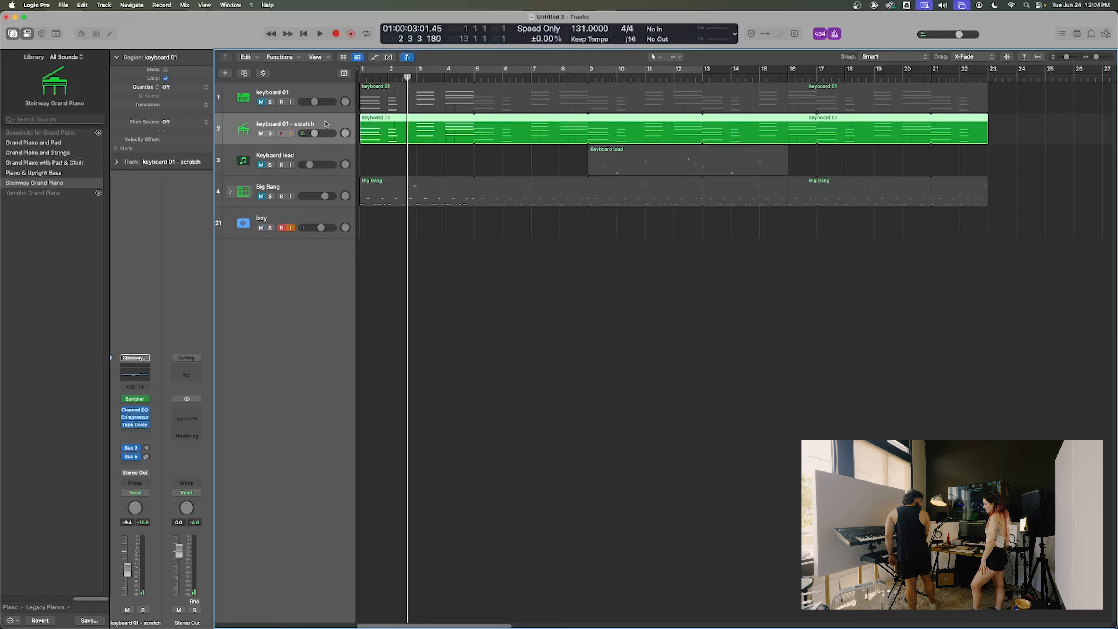
{"action": "key", "text": "Return"}
{"action": "key", "text": "space"}
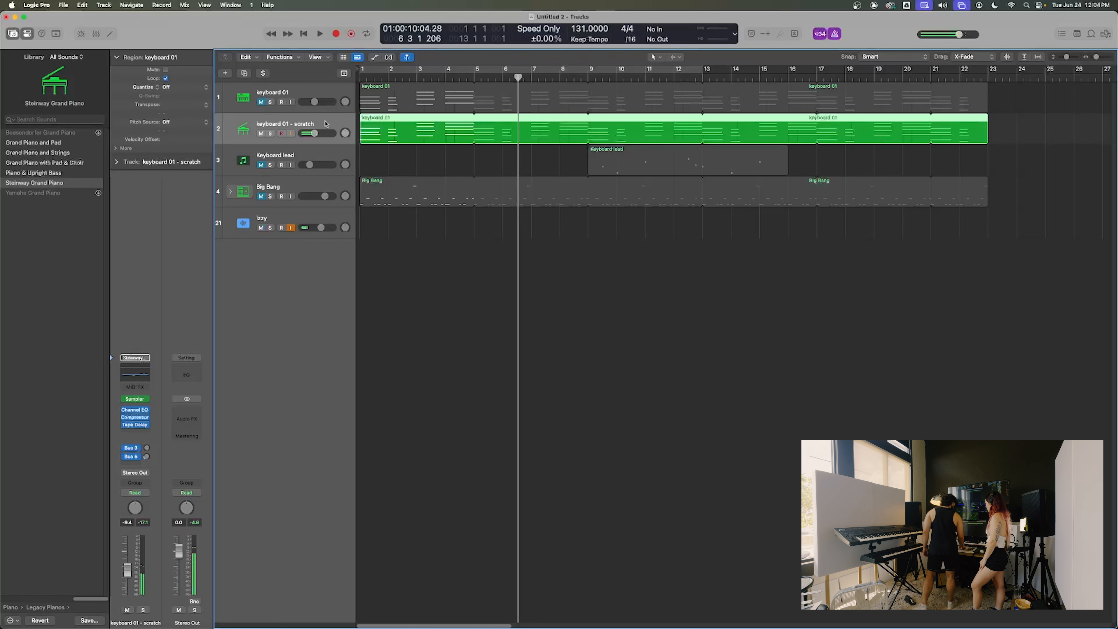
{"action": "key", "text": "space"}
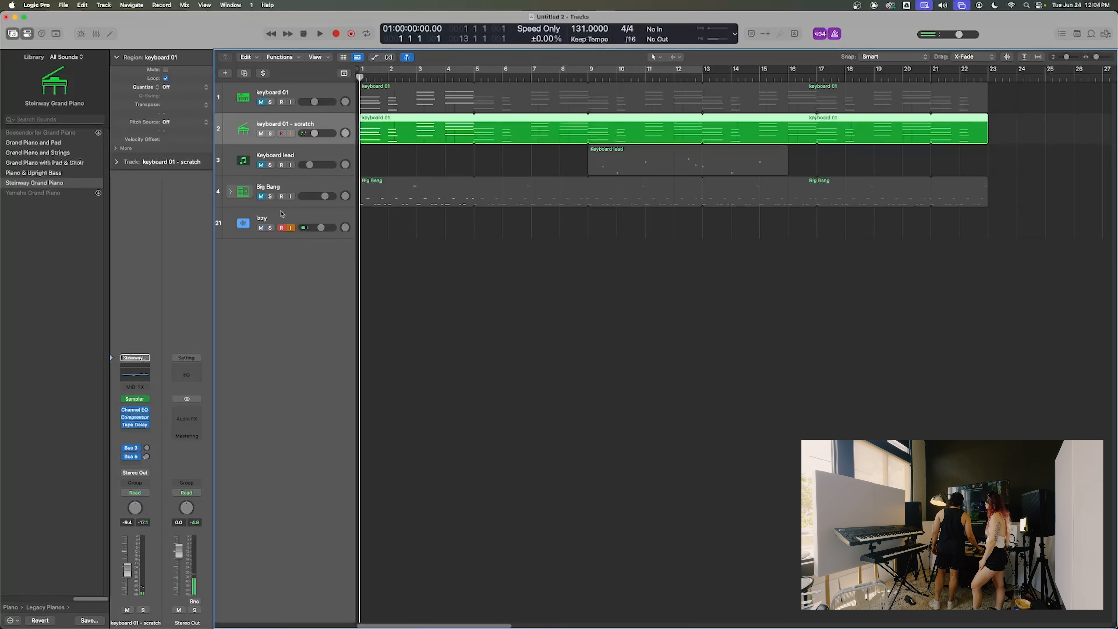
- Record a new vocal take on the vocal track from bar 1 to bar 10 over the scratch piano
{"action": "left_click", "coordinate": [291, 220]}
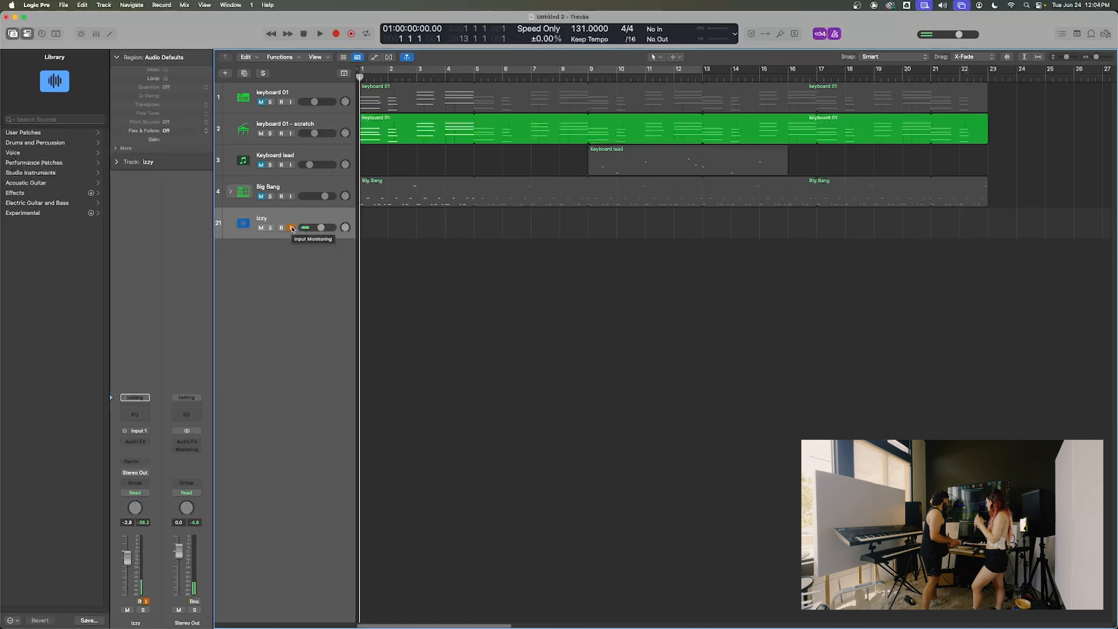
{"action": "left_click", "coordinate": [333, 140]}
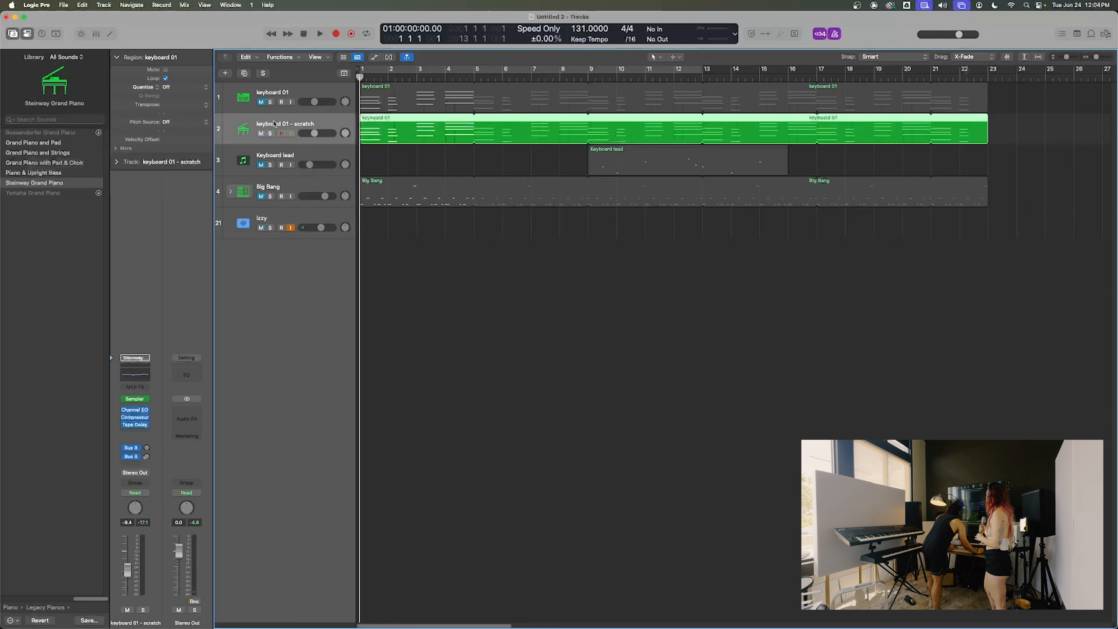
{"action": "left_click", "coordinate": [288, 220]}
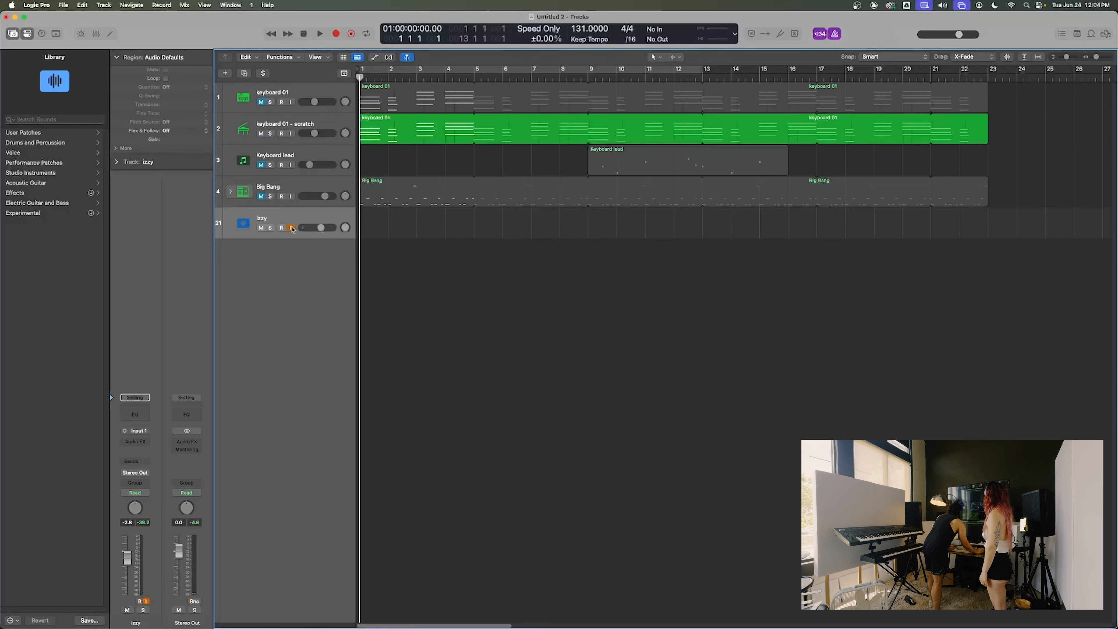
{"action": "left_click", "coordinate": [337, 34]}
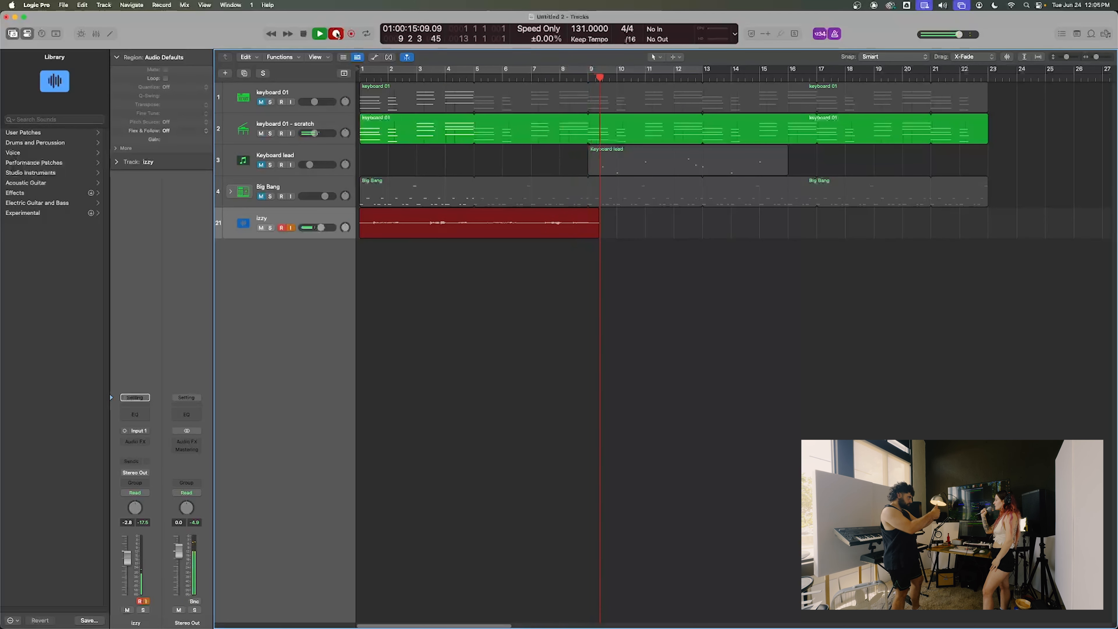
{"action": "left_click", "coordinate": [336, 34]}
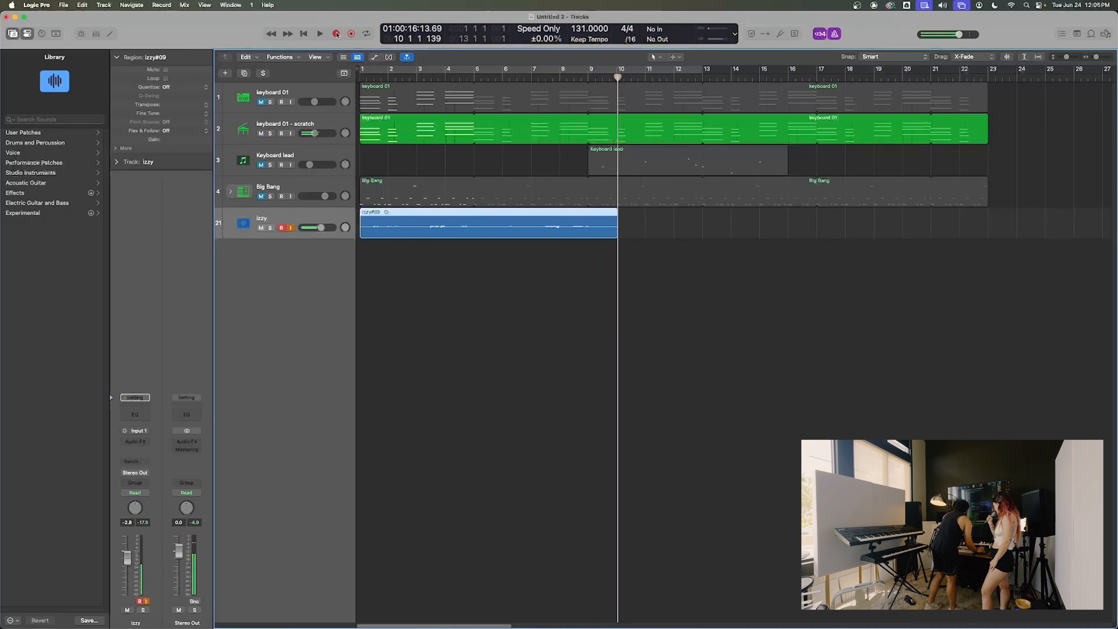
- Inspect the new vocal take's waveform and turn off input monitoring on the vocal track
{"action": "left_click", "coordinate": [433, 241]}
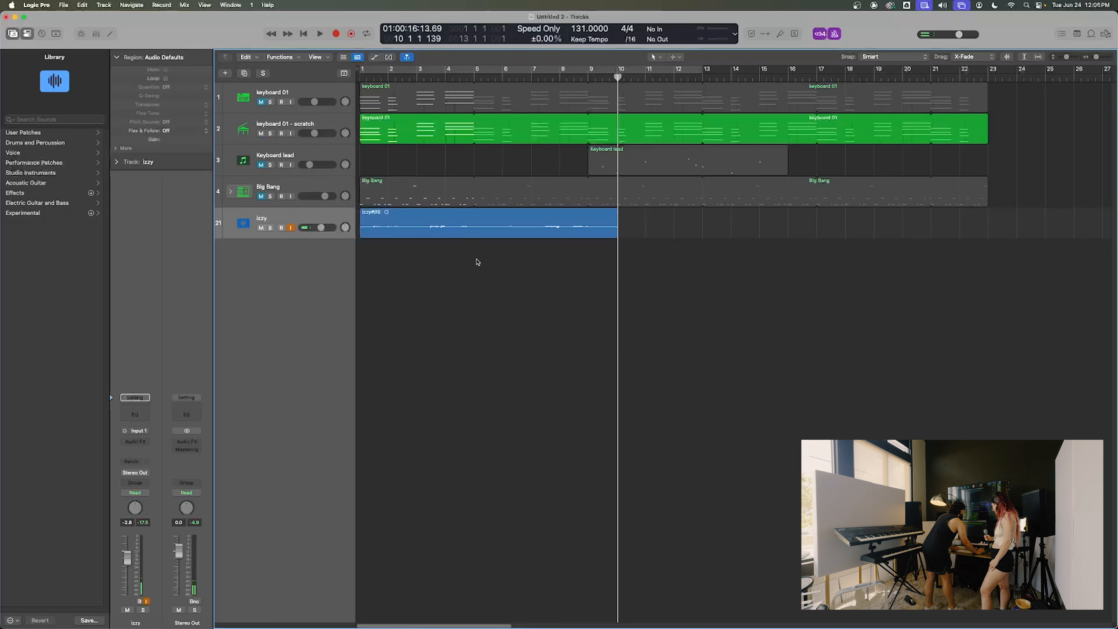
{"action": "left_click", "coordinate": [476, 227]}
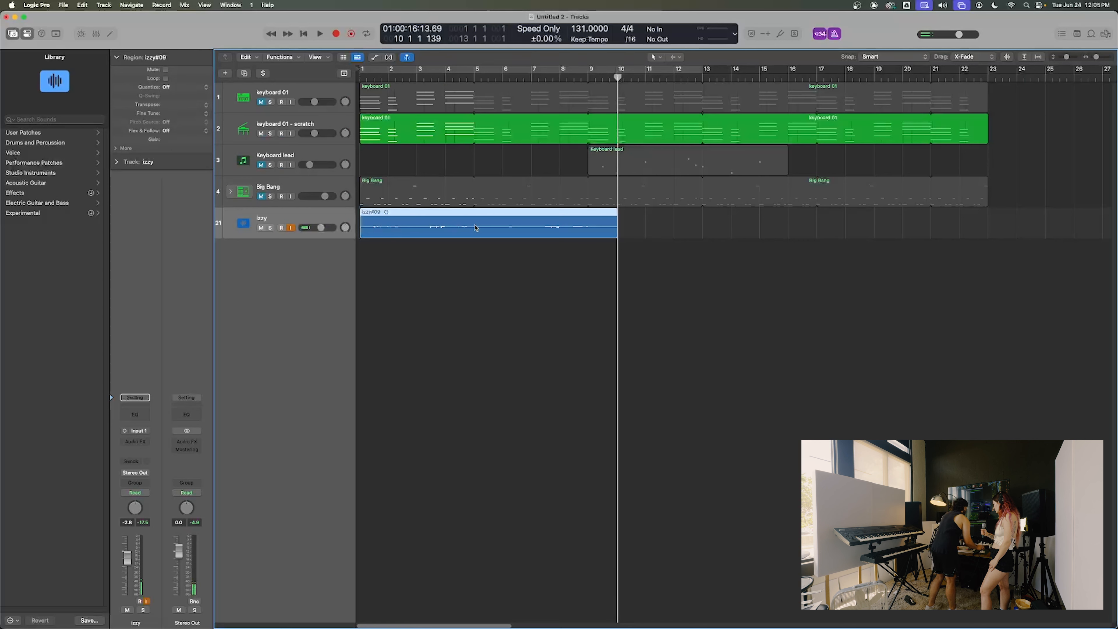
{"action": "left_click", "coordinate": [291, 229]}
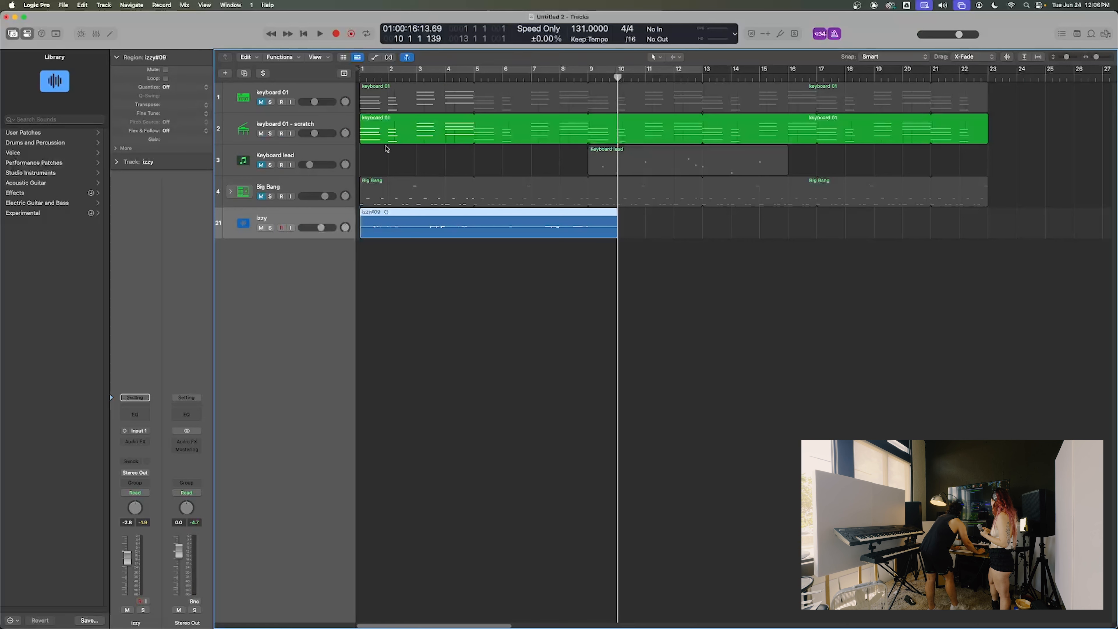
- Disarm recording on the vocal track and play back the new vocal take from the beginning of the song
{"action": "key", "text": "Return"}
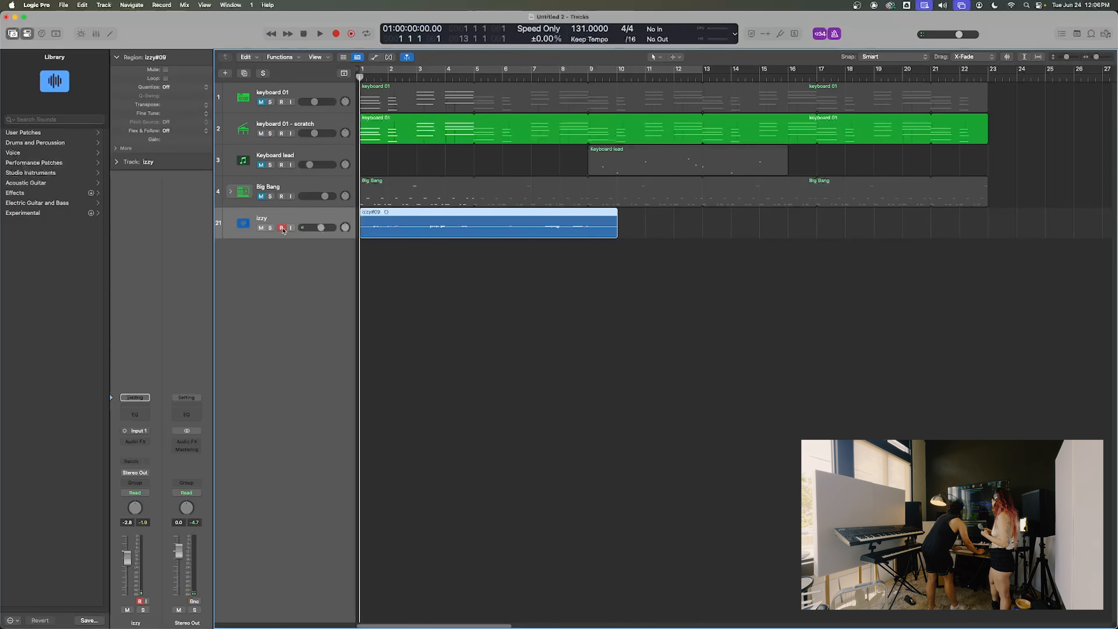
{"action": "left_click", "coordinate": [282, 228]}
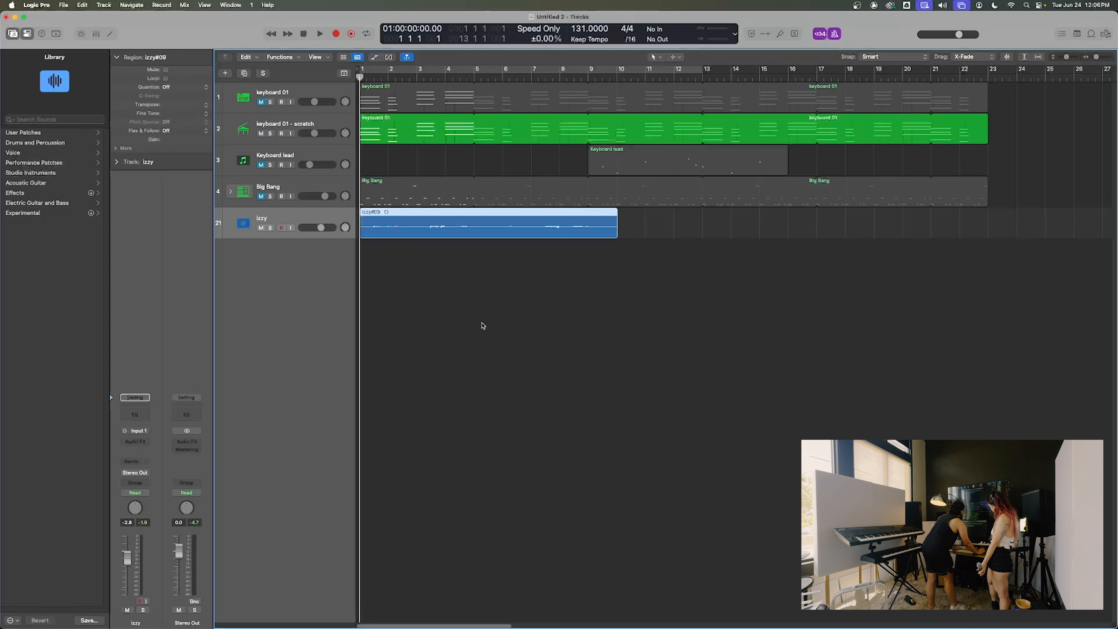
{"action": "left_click", "coordinate": [478, 310]}
{"action": "key", "text": "space"}
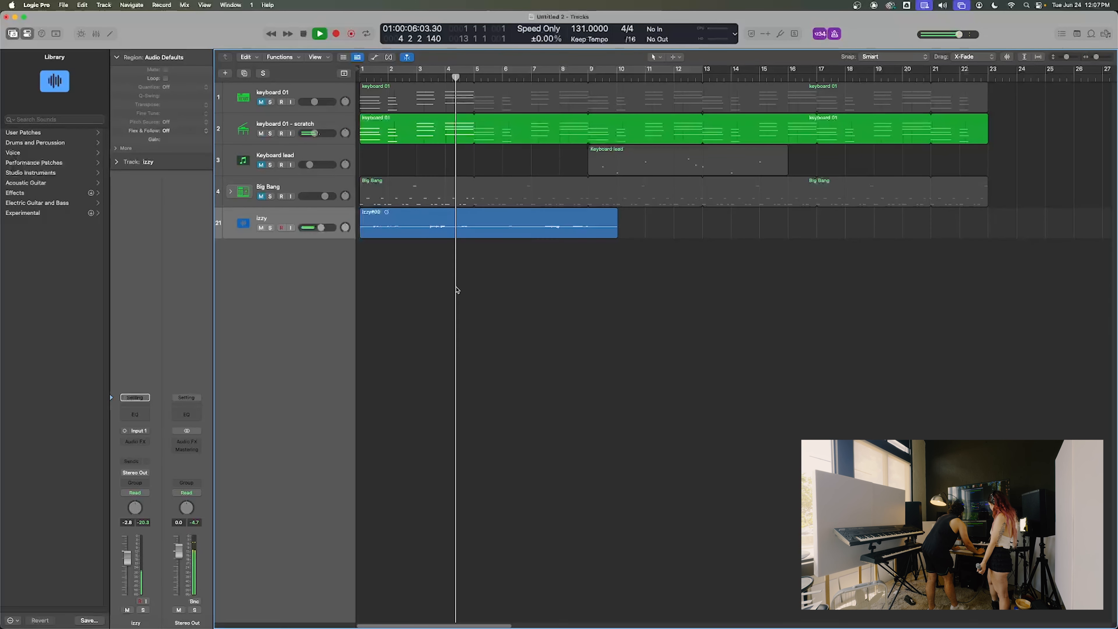
{"action": "key", "text": "space"}
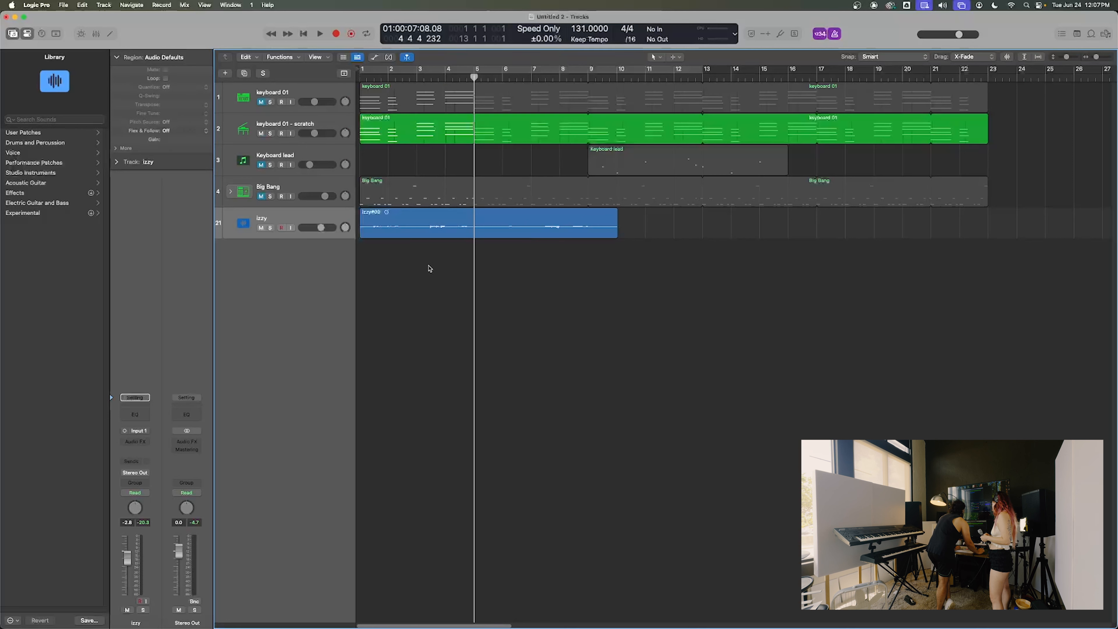
- Set the vocal track's volume to 0.0 dB
{"action": "left_click", "coordinate": [280, 190]}
{"action": "left_click", "coordinate": [284, 219]}
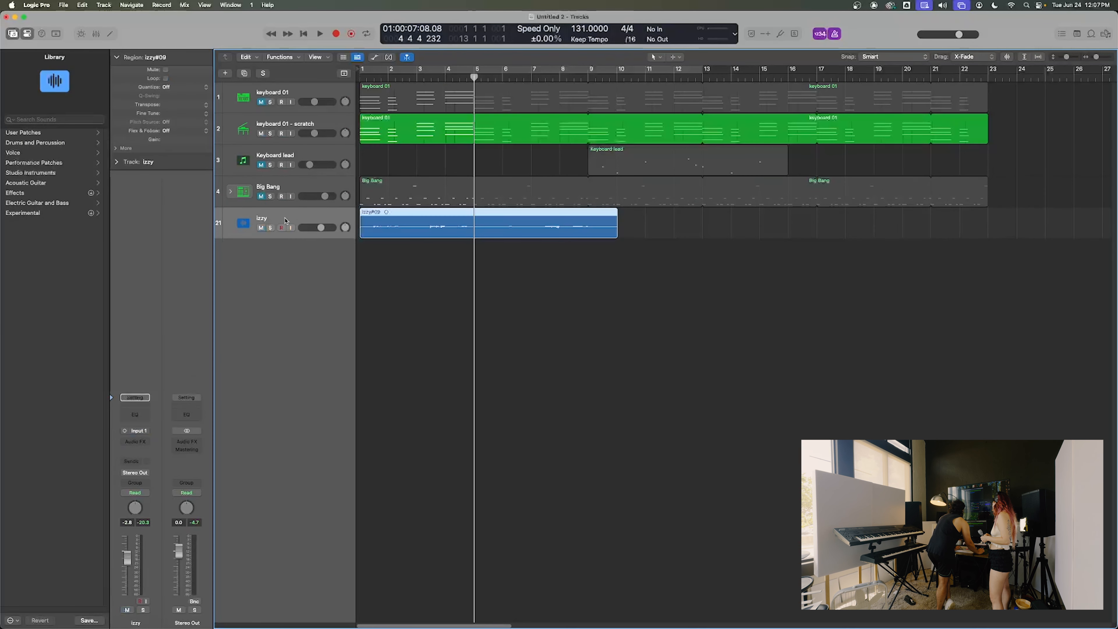
{"action": "left_click", "coordinate": [456, 289]}
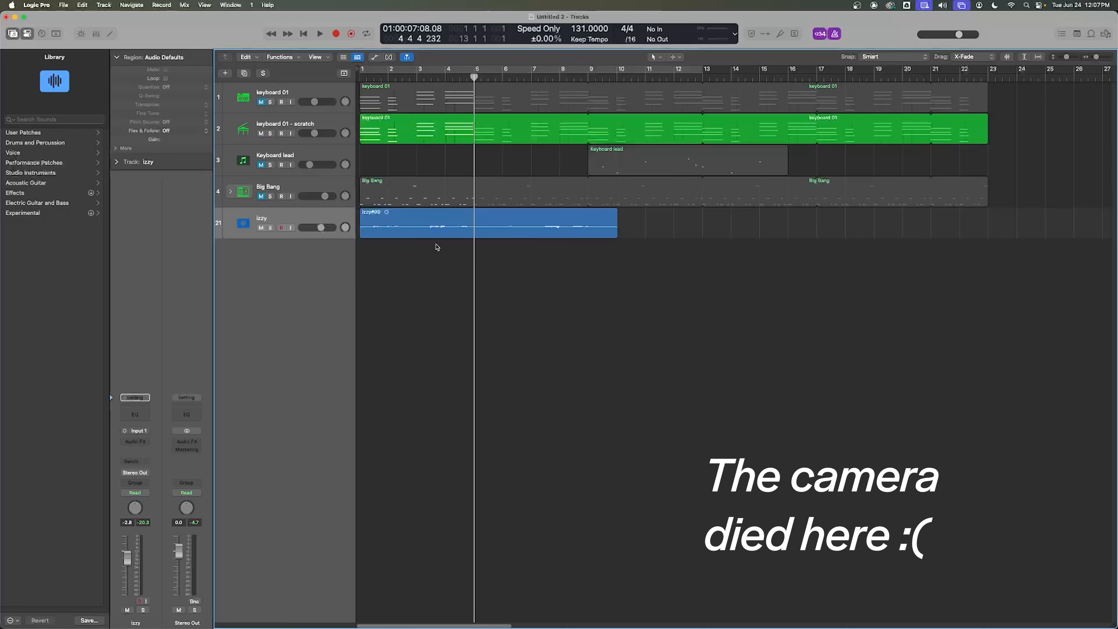
{"action": "left_click", "coordinate": [442, 228]}
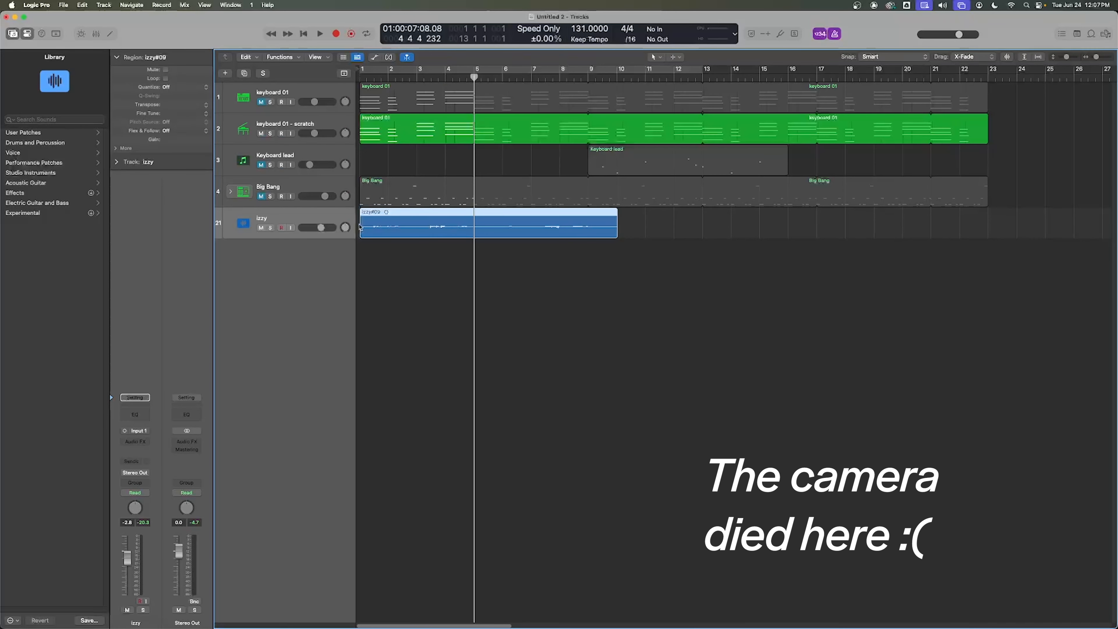
{"action": "left_click_drag", "start_coordinate": [318, 232], "coordinate": [325, 227]}
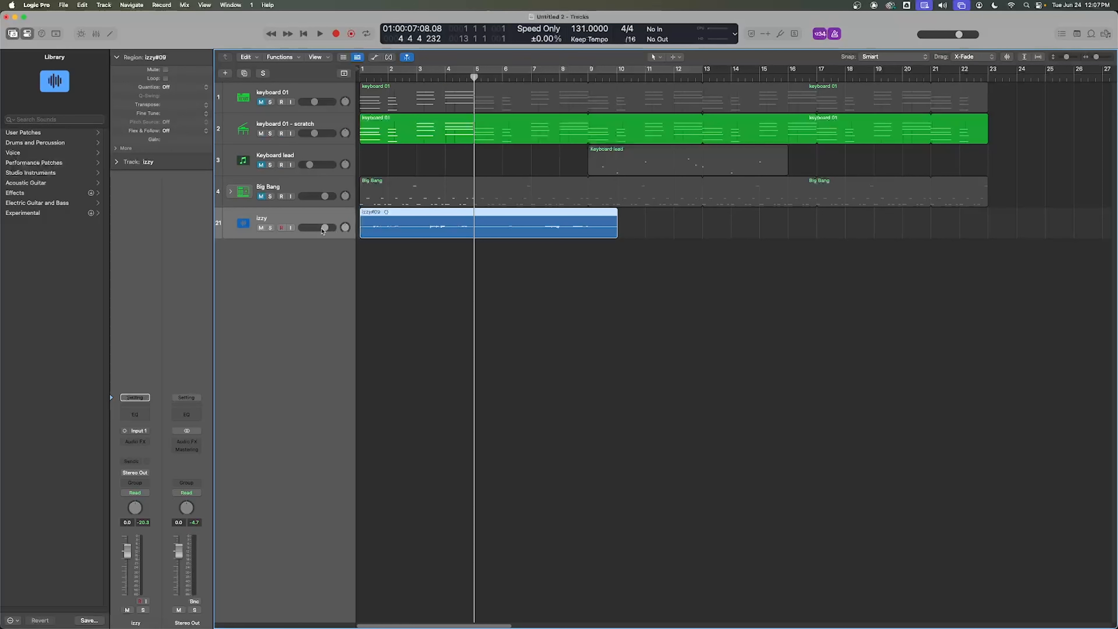
{"action": "left_click", "coordinate": [393, 263]}
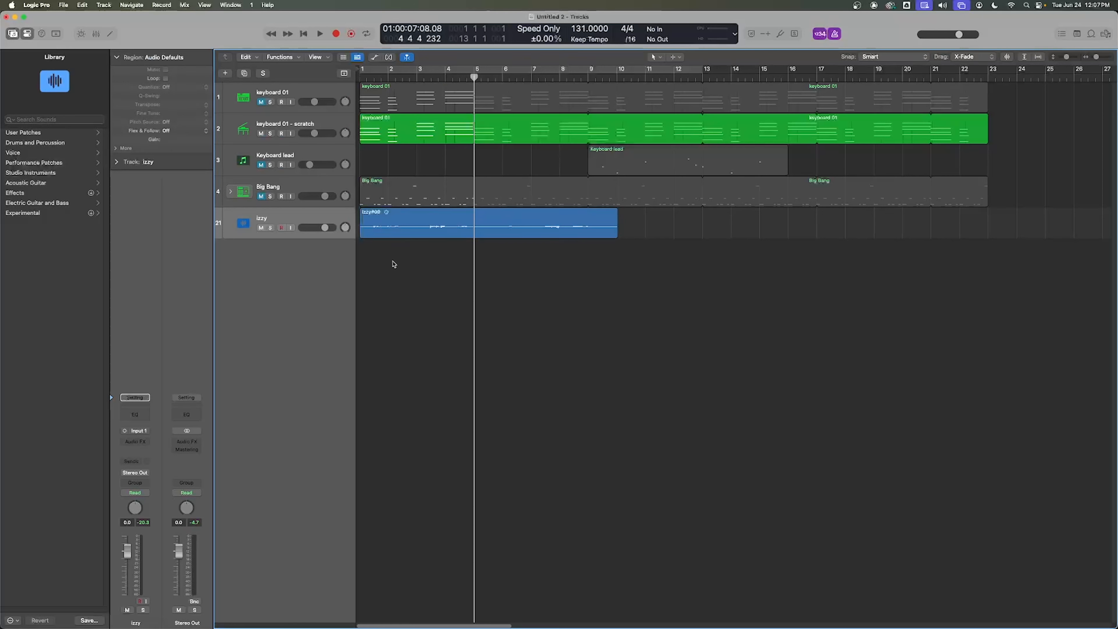
- Raise the vocal region's gain to +8.4 dB and play the take from the beginning of the song
{"action": "left_click", "coordinate": [401, 226]}
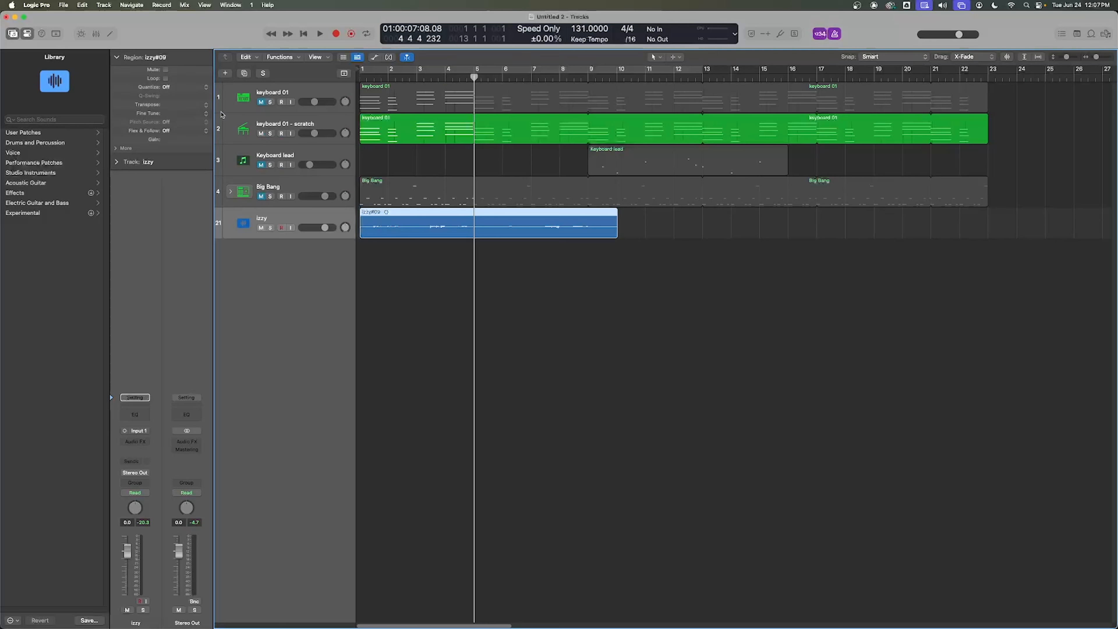
{"action": "left_click", "coordinate": [116, 58]}
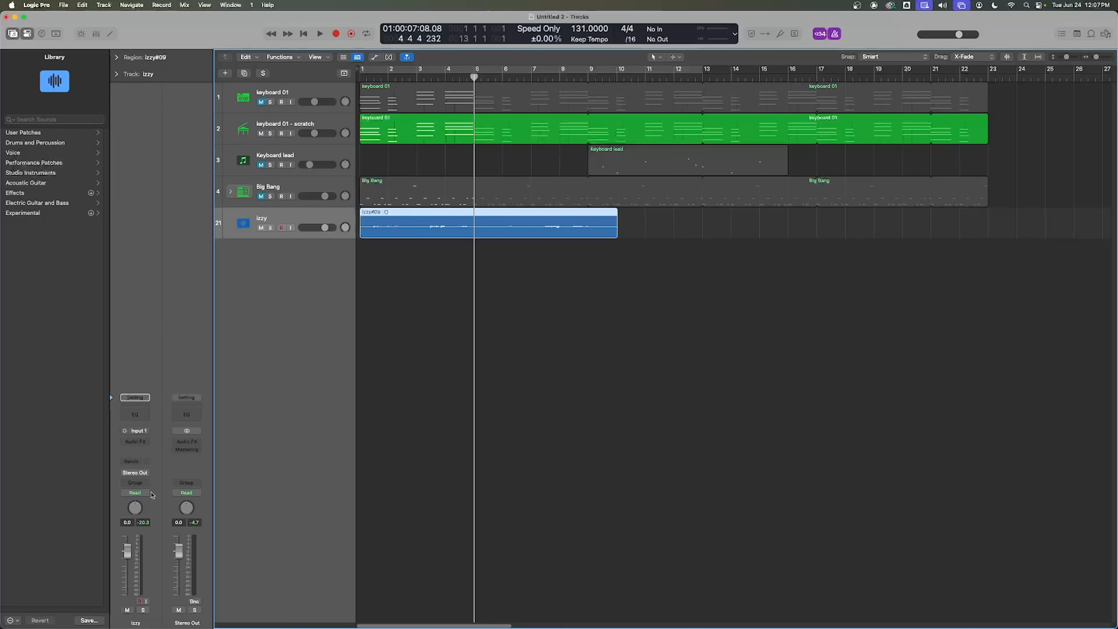
{"action": "left_click", "coordinate": [116, 58]}
{"action": "left_click_drag", "start_coordinate": [178, 144], "coordinate": [178, 123]}
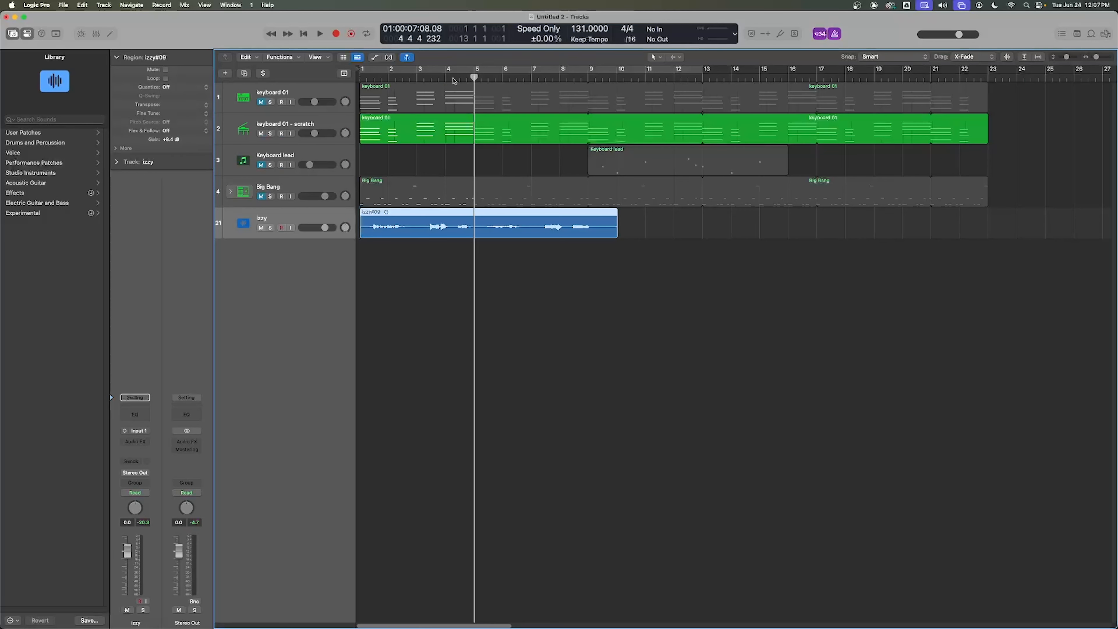
{"action": "left_click_drag", "start_coordinate": [424, 76], "coordinate": [361, 76]}
{"action": "key", "text": "space"}
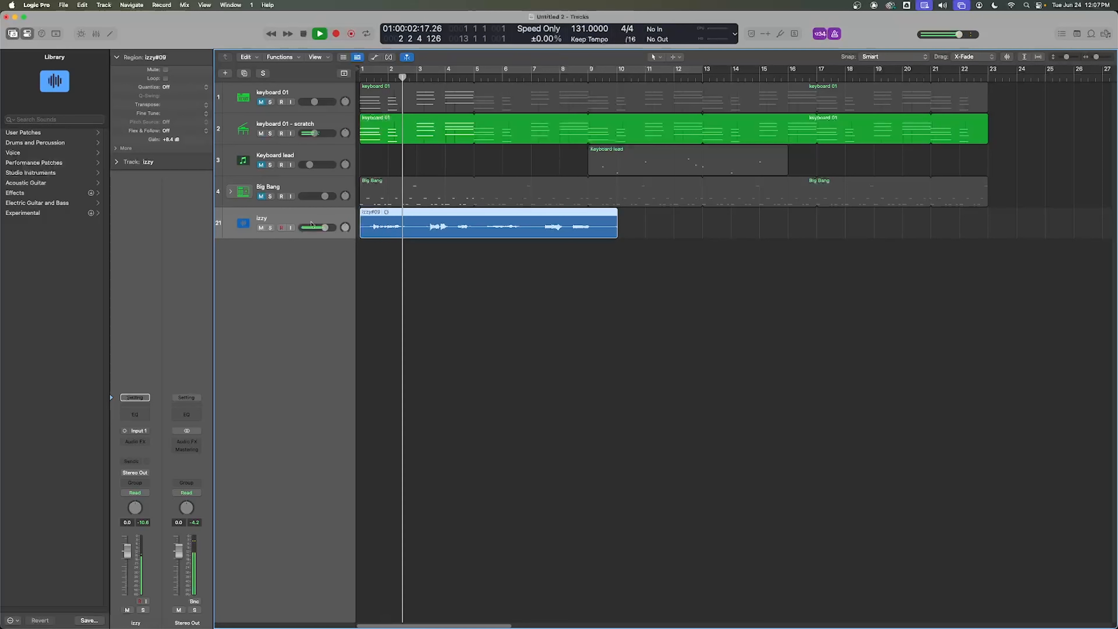
{"action": "key", "text": "space"}
- Unmute the keyboard 01 and Big Bang tracks, mute the scratch piano, and play the mix from the beginning
{"action": "left_click", "coordinate": [260, 102]}
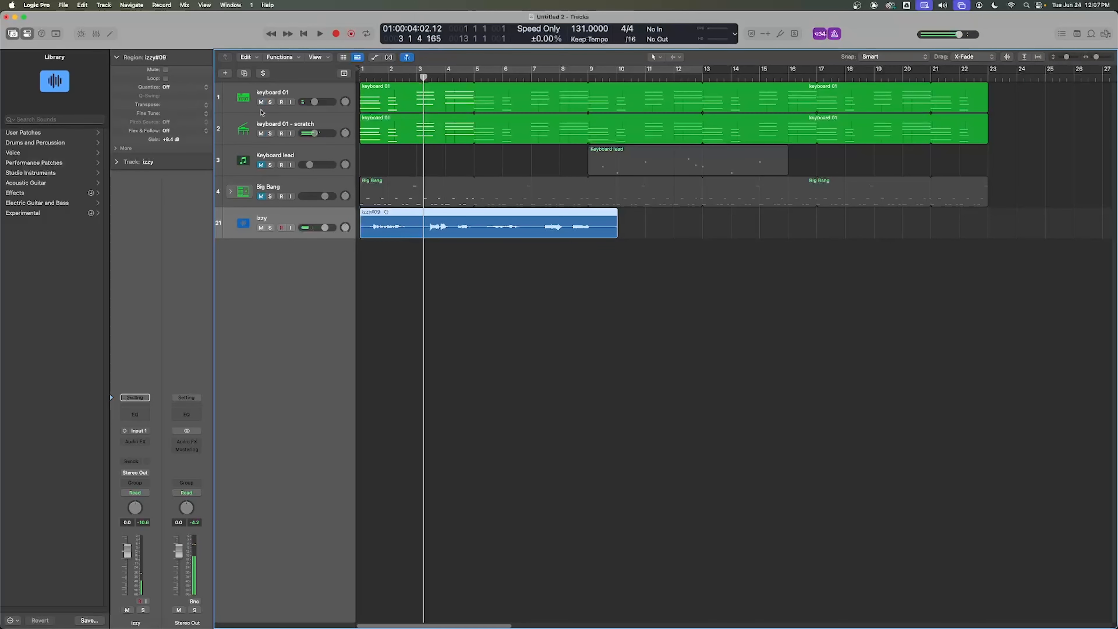
{"action": "left_click", "coordinate": [260, 133]}
{"action": "left_click", "coordinate": [262, 196]}
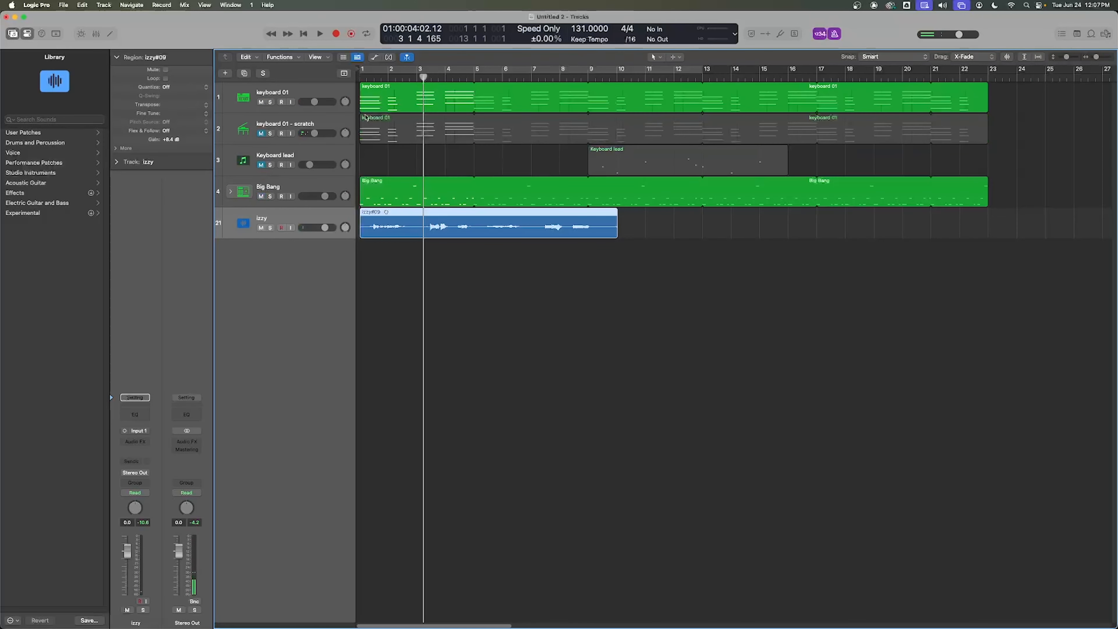
{"action": "left_click", "coordinate": [362, 76]}
{"action": "key", "text": "space"}
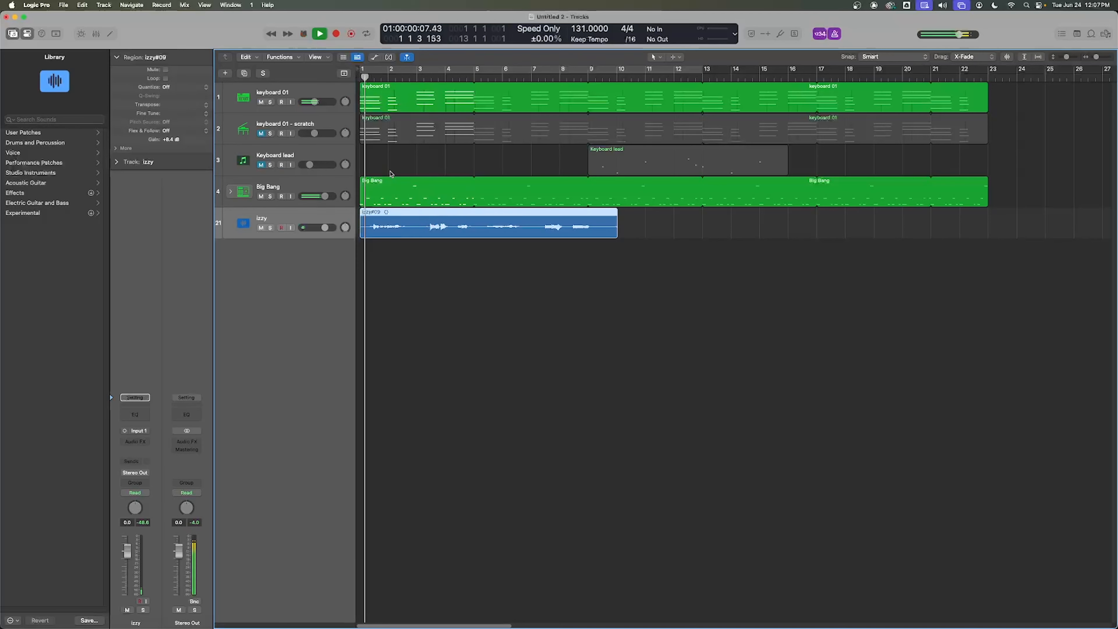
{"action": "left_click", "coordinate": [420, 278]}
{"action": "key", "text": "space"}
- Lower the vocal region's gain to +0.6 dB and play the mix for comparison
{"action": "left_click", "coordinate": [444, 217]}
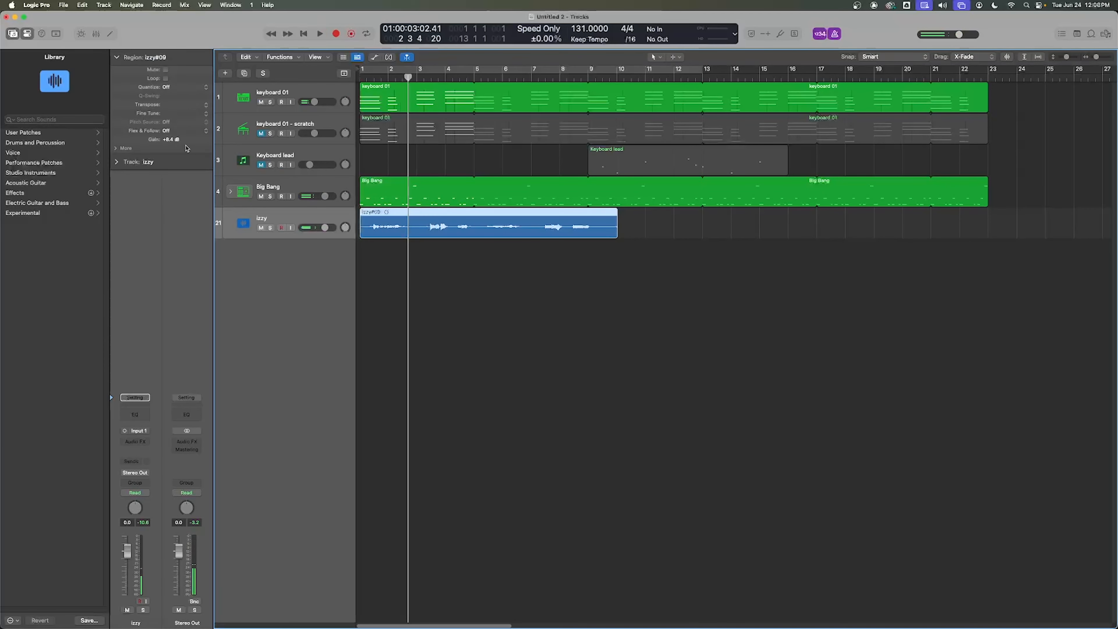
{"action": "left_click_drag", "start_coordinate": [186, 140], "coordinate": [185, 143]}
{"action": "key", "text": "space"}
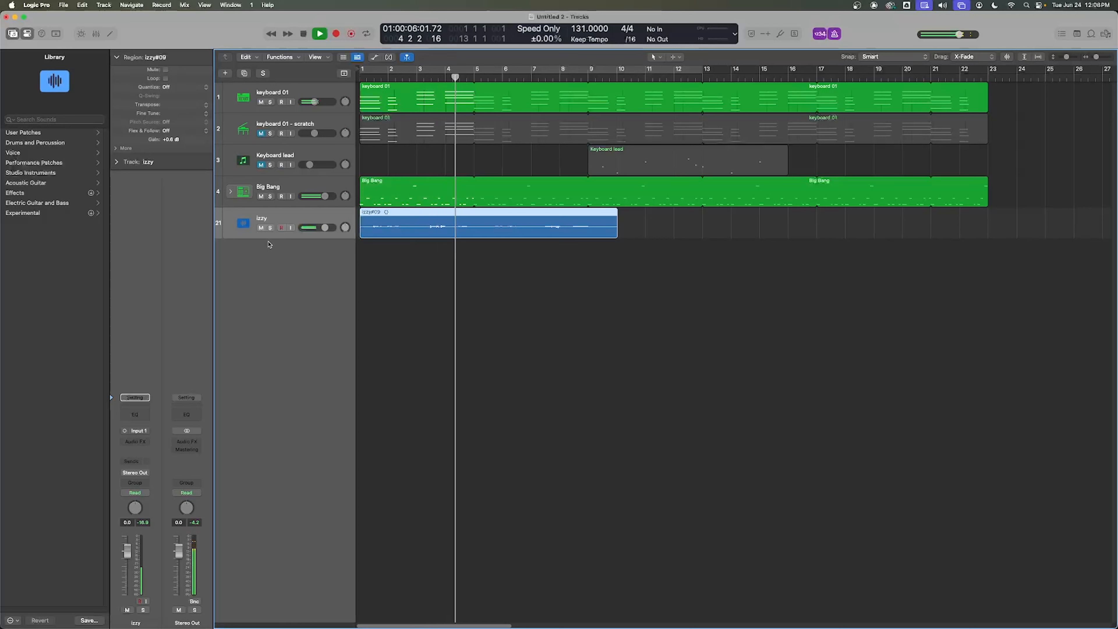
{"action": "key", "text": "space"}
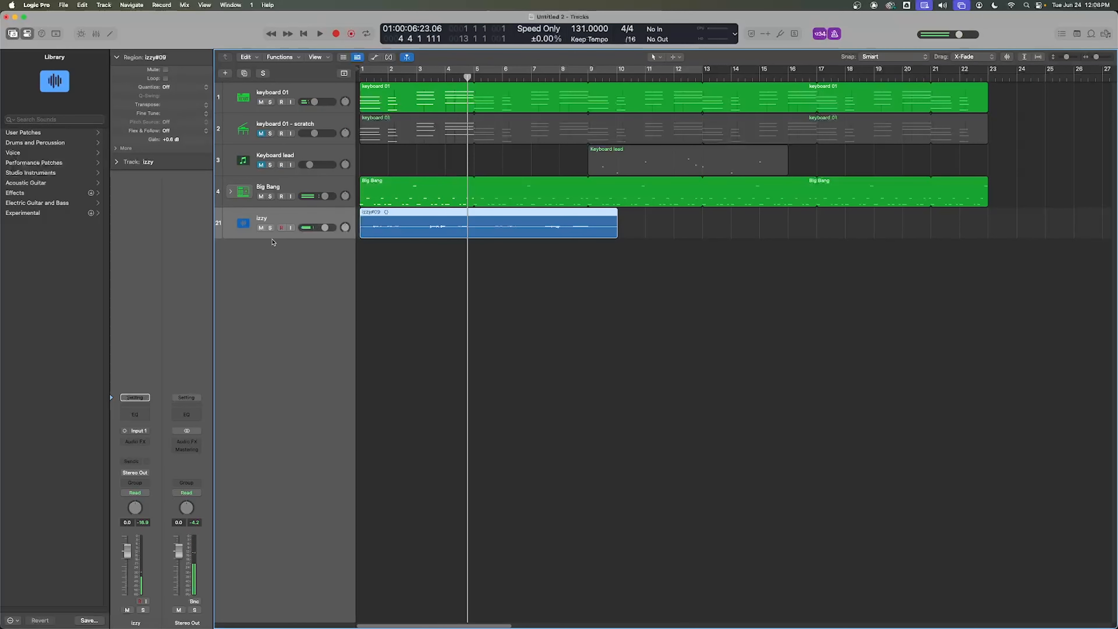
{"action": "left_click", "coordinate": [447, 297]}
- Set the vocal region's gain to +8.6 dB and play the mix from the beginning of the song
{"action": "left_click", "coordinate": [436, 226]}
{"action": "left_click_drag", "start_coordinate": [182, 141], "coordinate": [185, 140]}
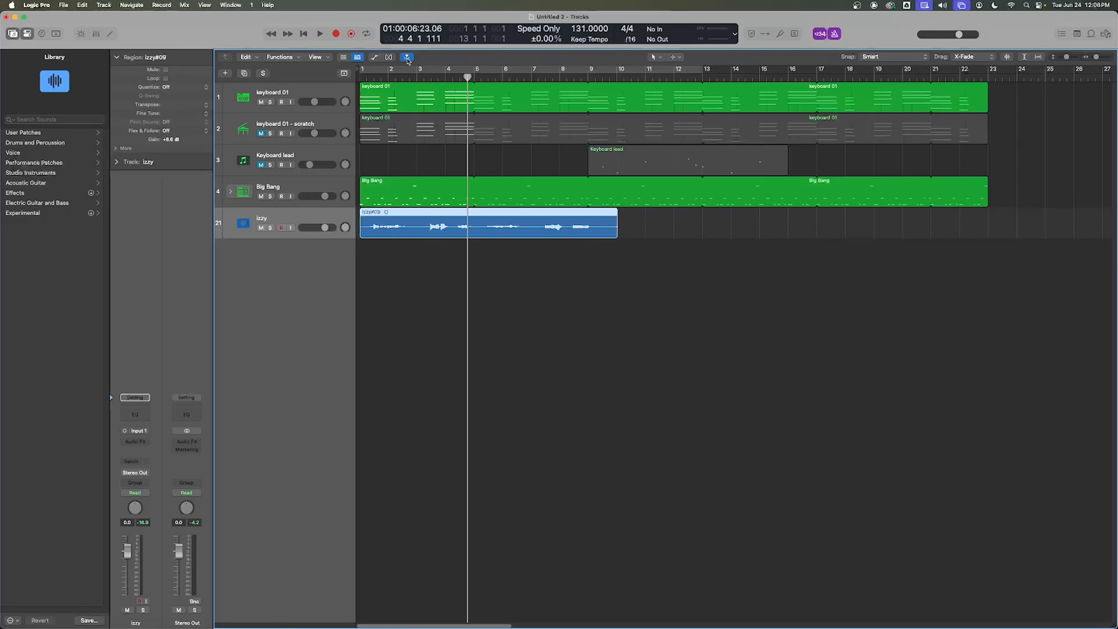
{"action": "key", "text": "Return"}
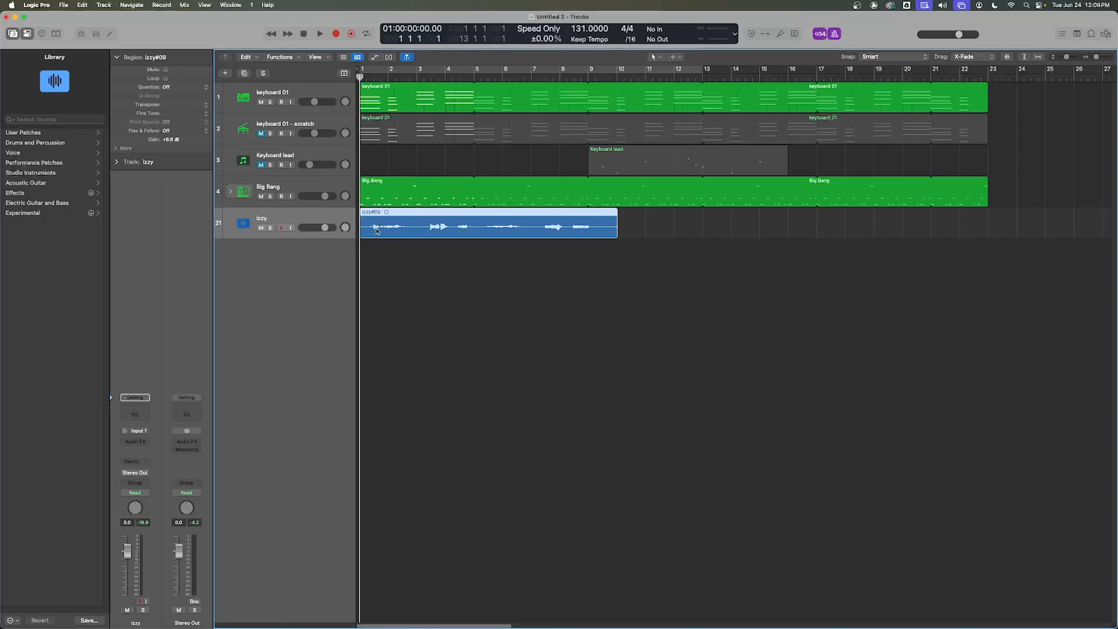
{"action": "key", "text": "space"}
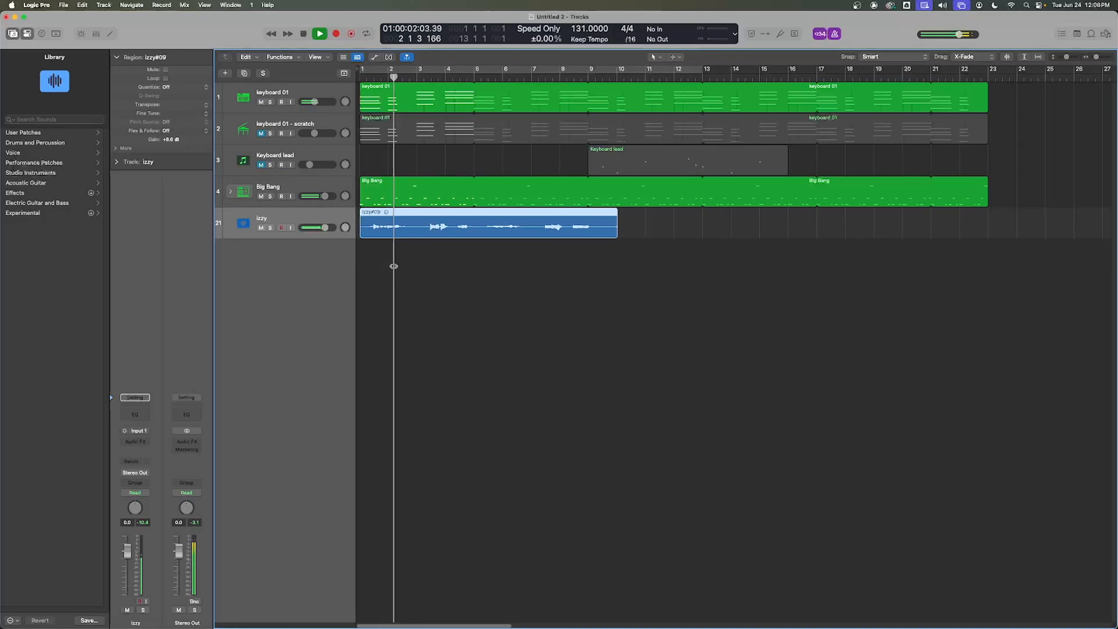
{"action": "key", "text": "space"}
{"action": "left_click", "coordinate": [407, 282]}
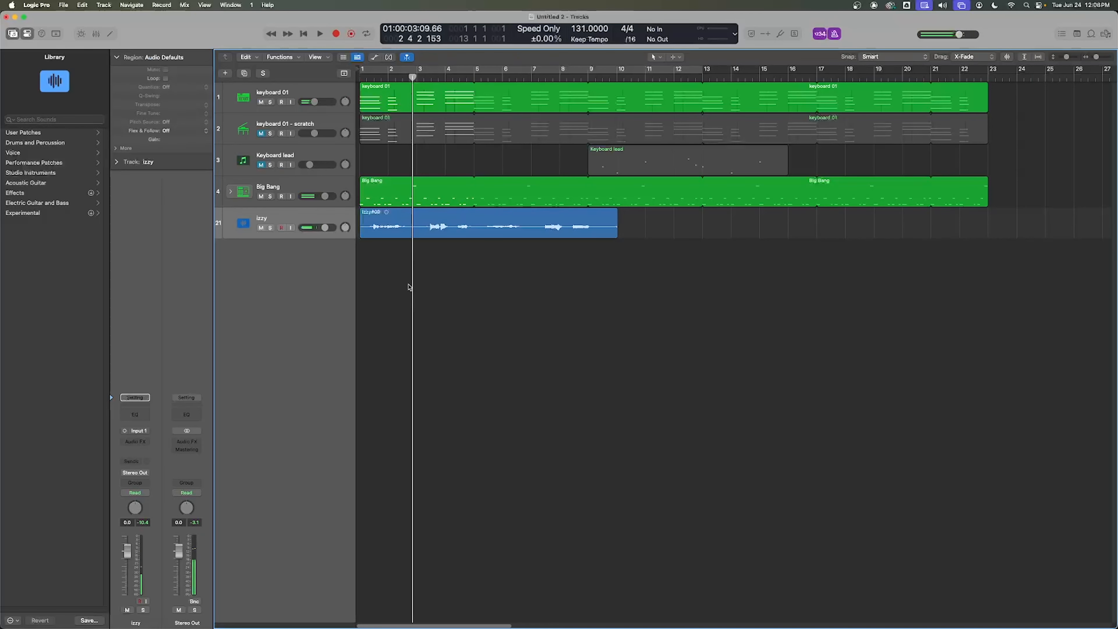
- Insert the ChromaVerb reverb on the vocal track and move its window off the beginning of the vocal region
{"action": "left_click", "coordinate": [321, 218]}
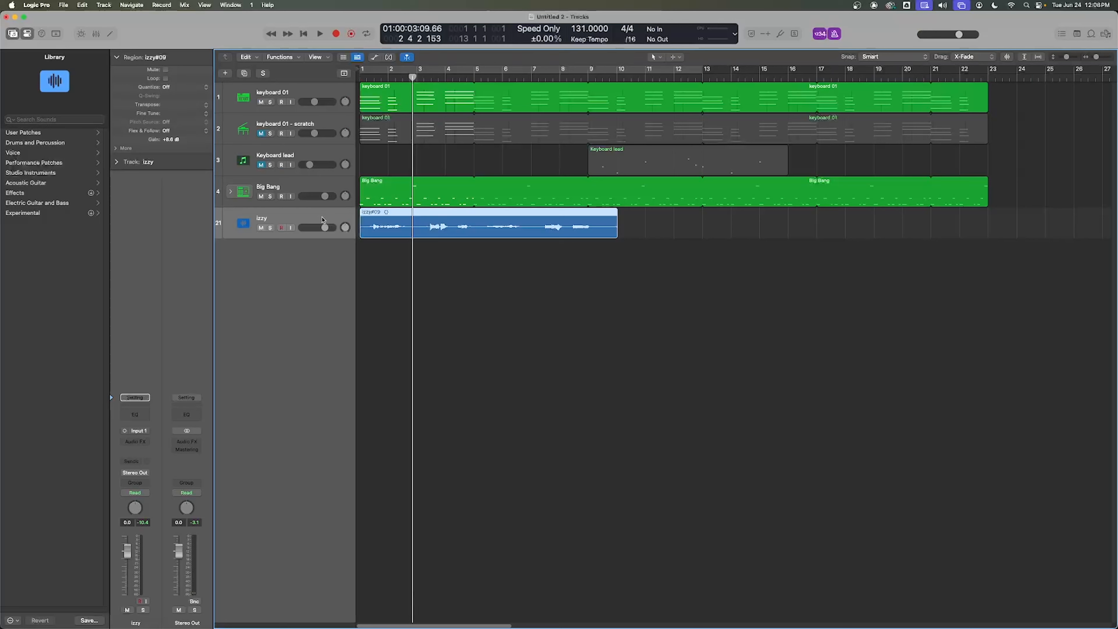
{"action": "left_click", "coordinate": [286, 186]}
{"action": "left_click", "coordinate": [285, 218]}
{"action": "left_click", "coordinate": [141, 443]}
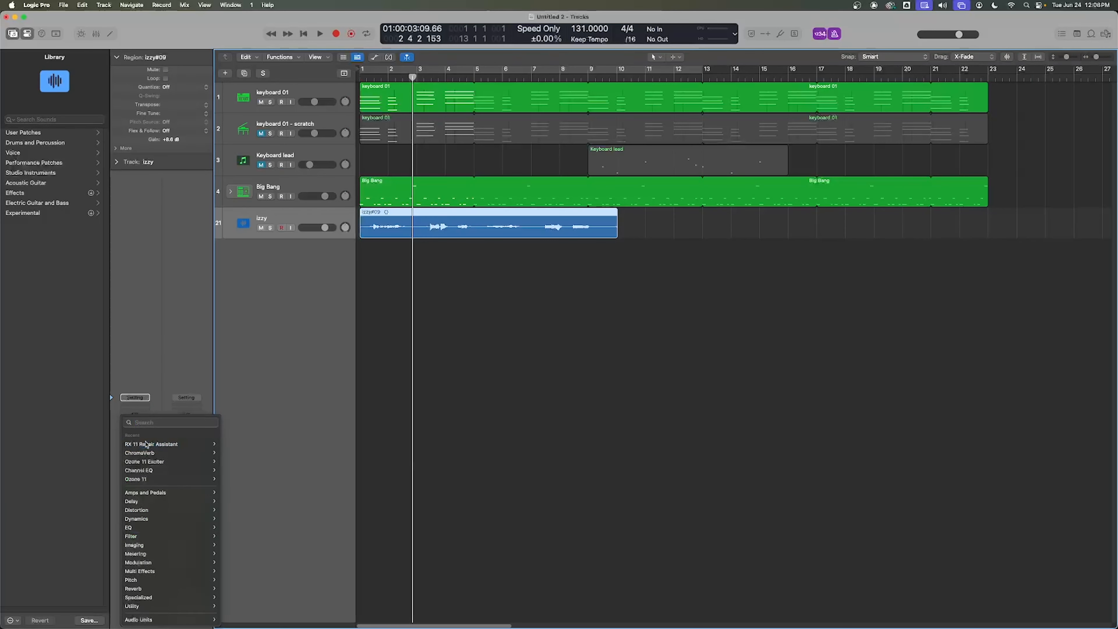
{"action": "left_click", "coordinate": [141, 371]}
{"action": "left_click", "coordinate": [145, 441]}
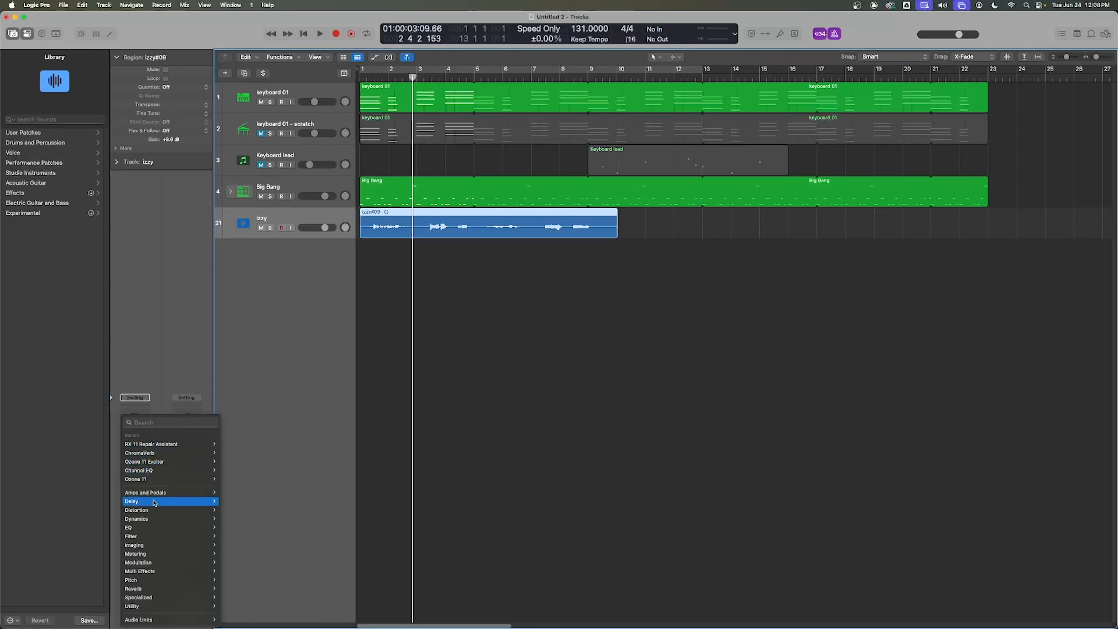
{"action": "mouse_move", "coordinate": [155, 590]}
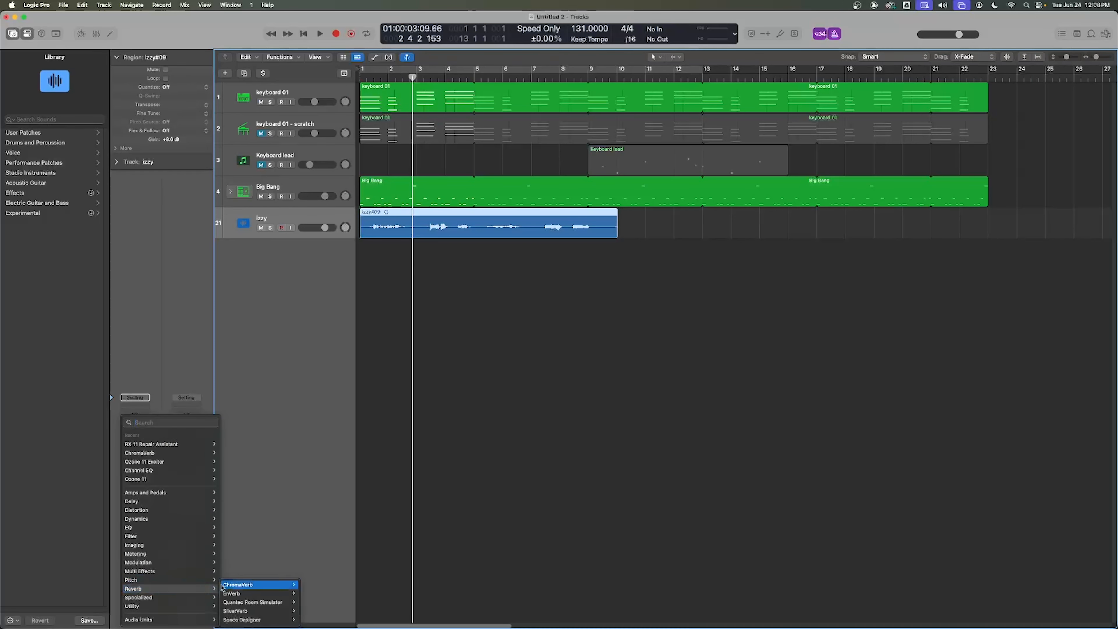
{"action": "left_click", "coordinate": [309, 585]}
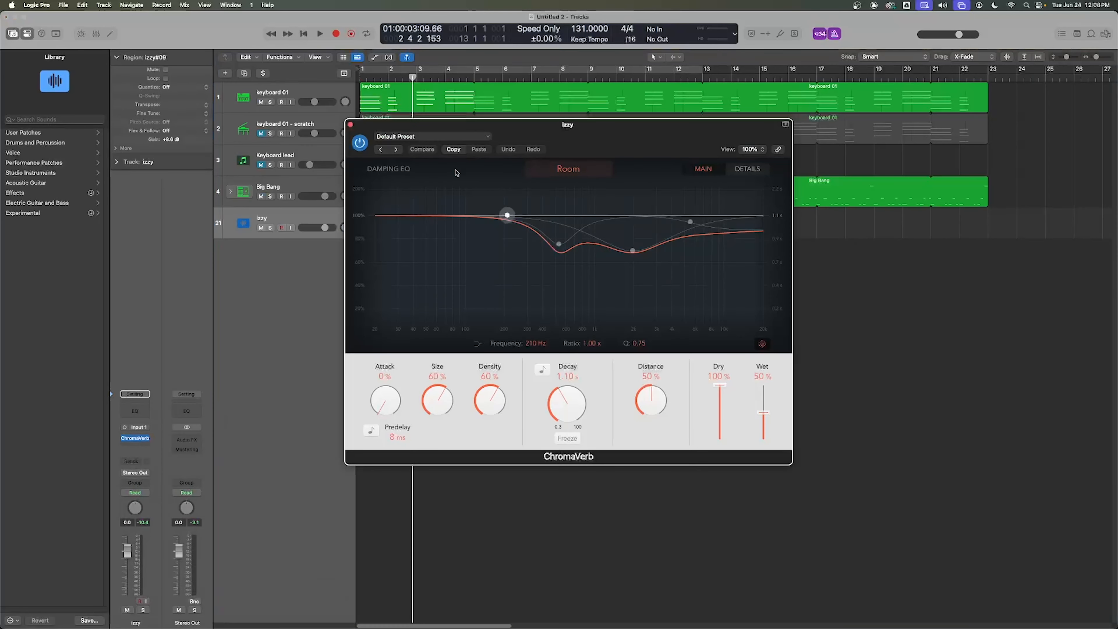
{"action": "left_click_drag", "start_coordinate": [637, 164], "coordinate": [769, 225]}
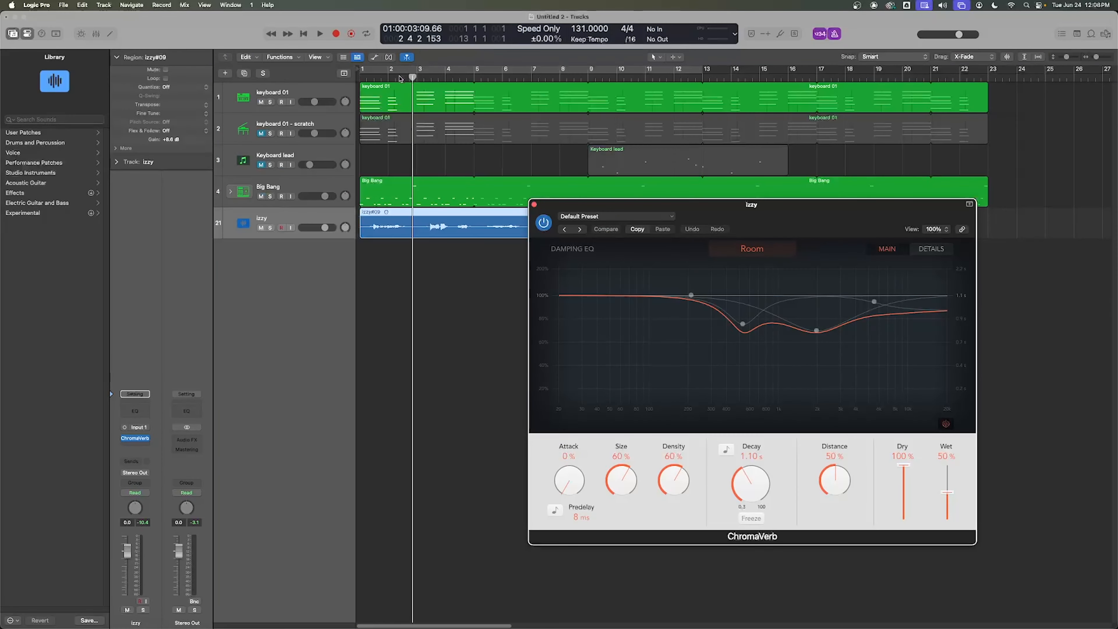
- Play the reverberated vocal from the beginning and change ChromaVerb's room type to Concert Hall
{"action": "left_click_drag", "start_coordinate": [401, 78], "coordinate": [354, 78]}
{"action": "key", "text": "space"}
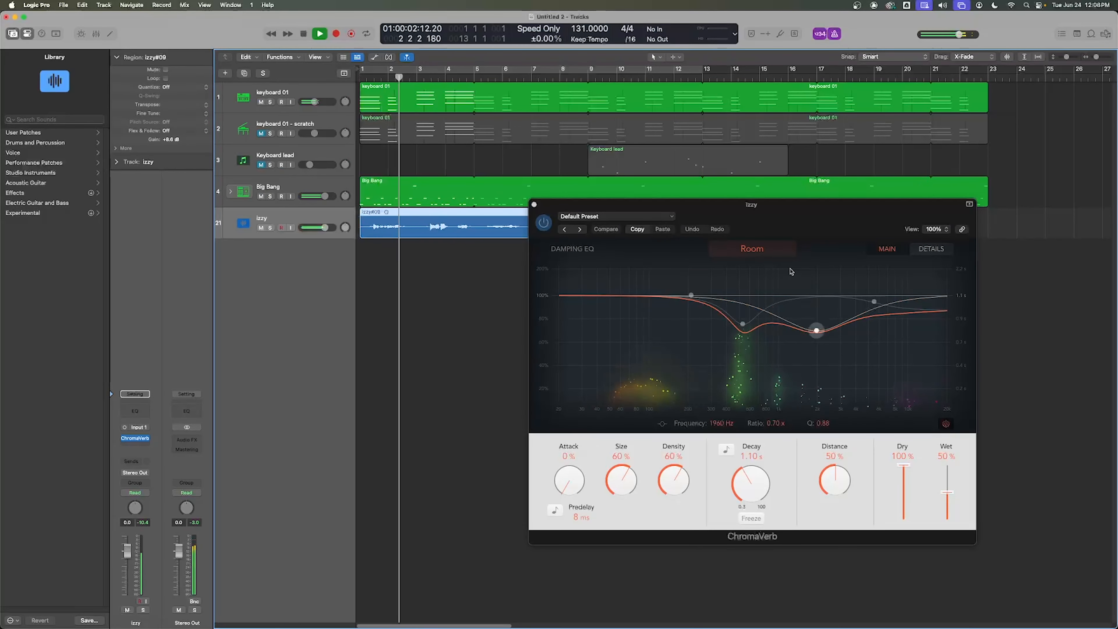
{"action": "key", "text": "space"}
{"action": "left_click", "coordinate": [771, 252]}
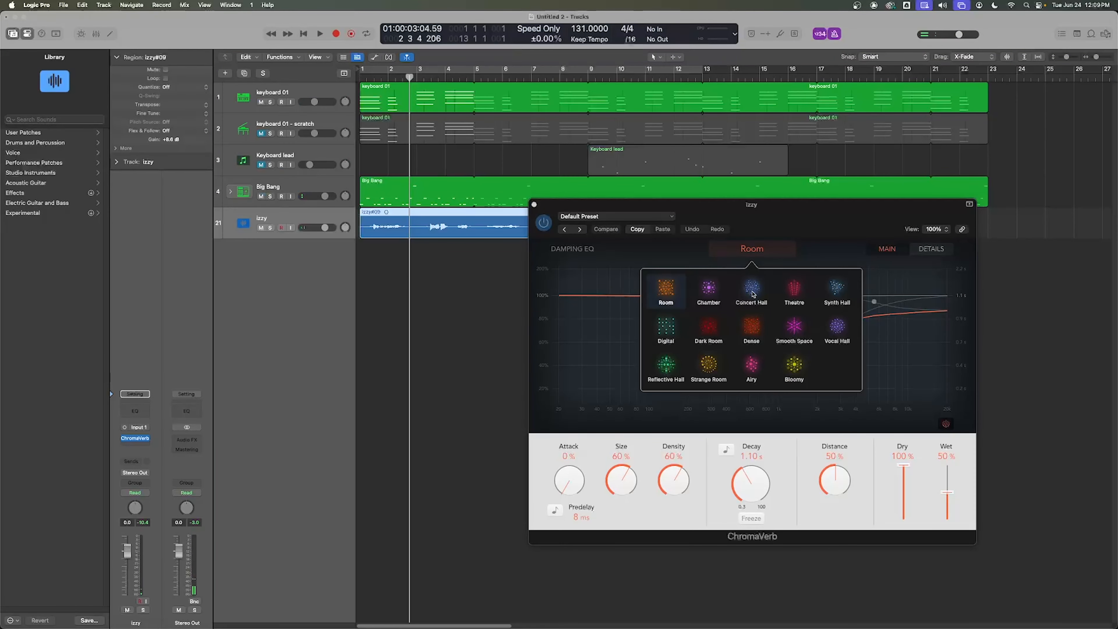
{"action": "left_click", "coordinate": [752, 292]}
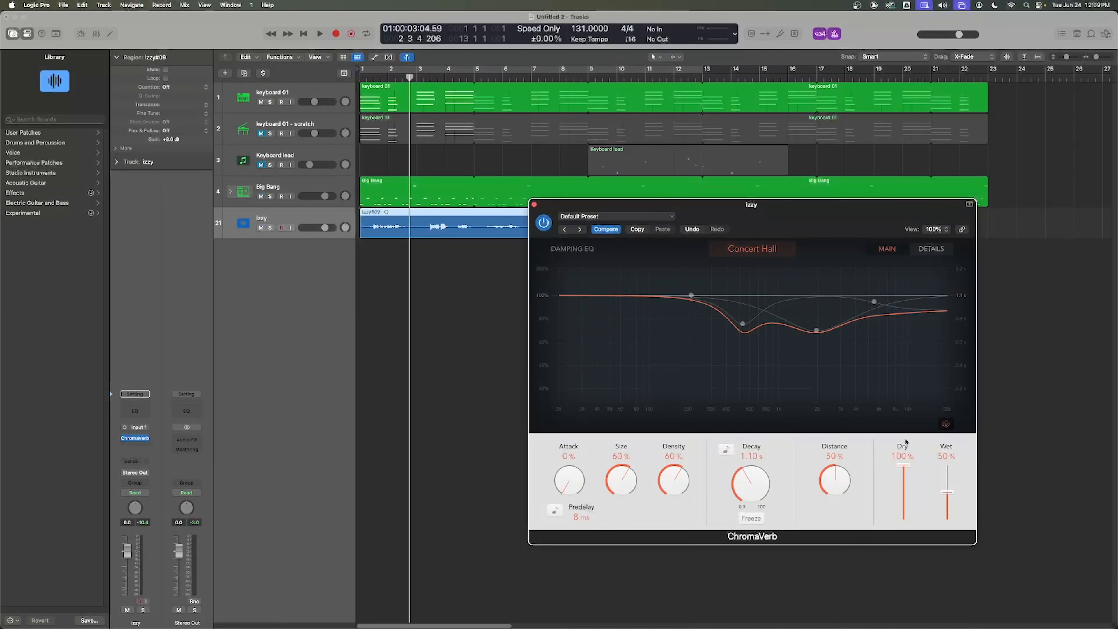
- Set the ChromaVerb decay to 12.00 s while playing the vocal with the mix
{"action": "left_click", "coordinate": [432, 268]}
{"action": "key", "text": "space"}
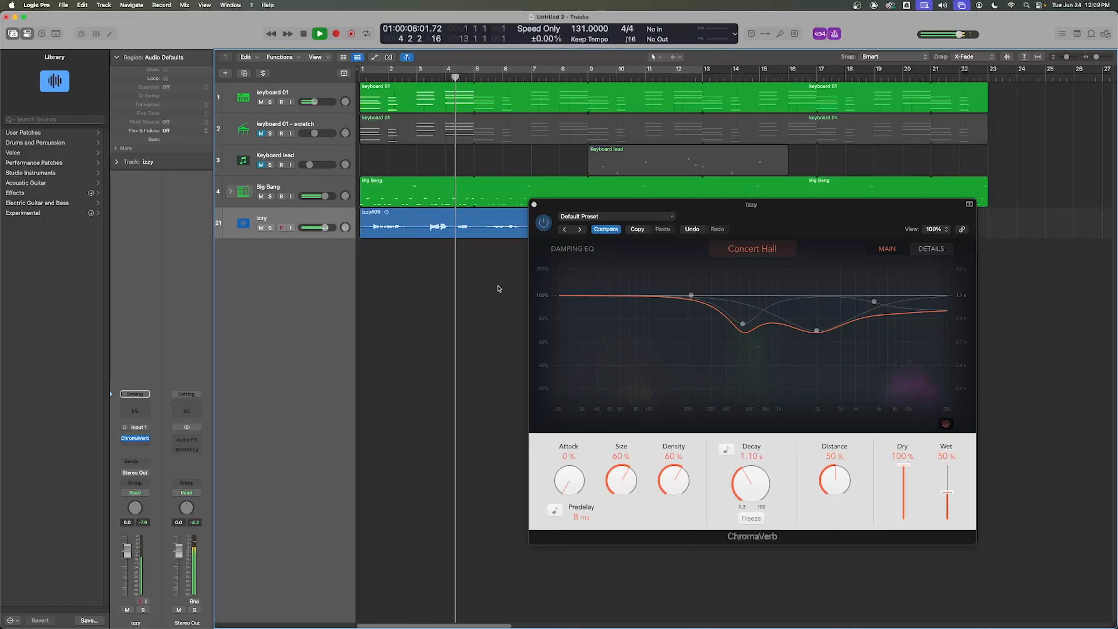
{"action": "left_click_drag", "start_coordinate": [750, 485], "coordinate": [767, 429]}
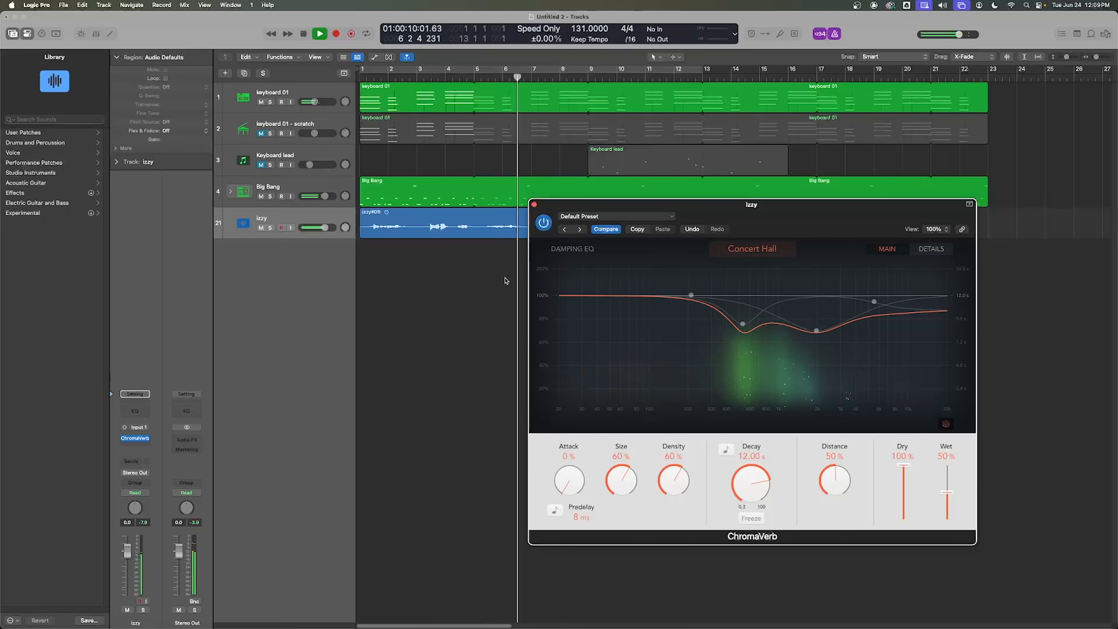
{"action": "key", "text": "space"}
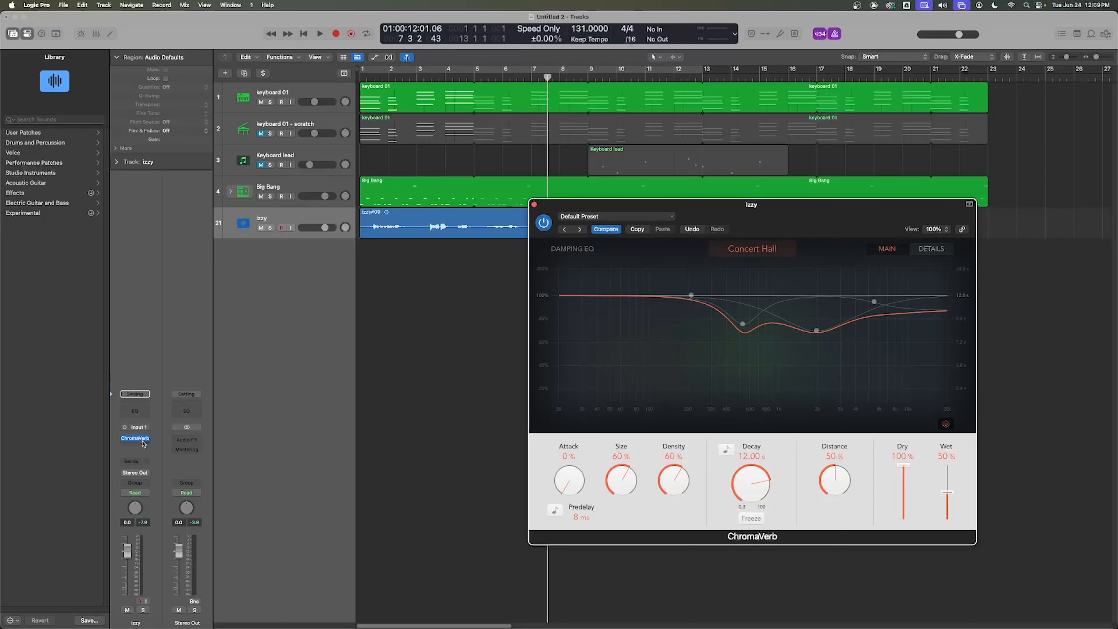
- Insert the mono Pitch Correction effect below ChromaVerb on the vocal track
{"action": "left_click", "coordinate": [147, 444]}
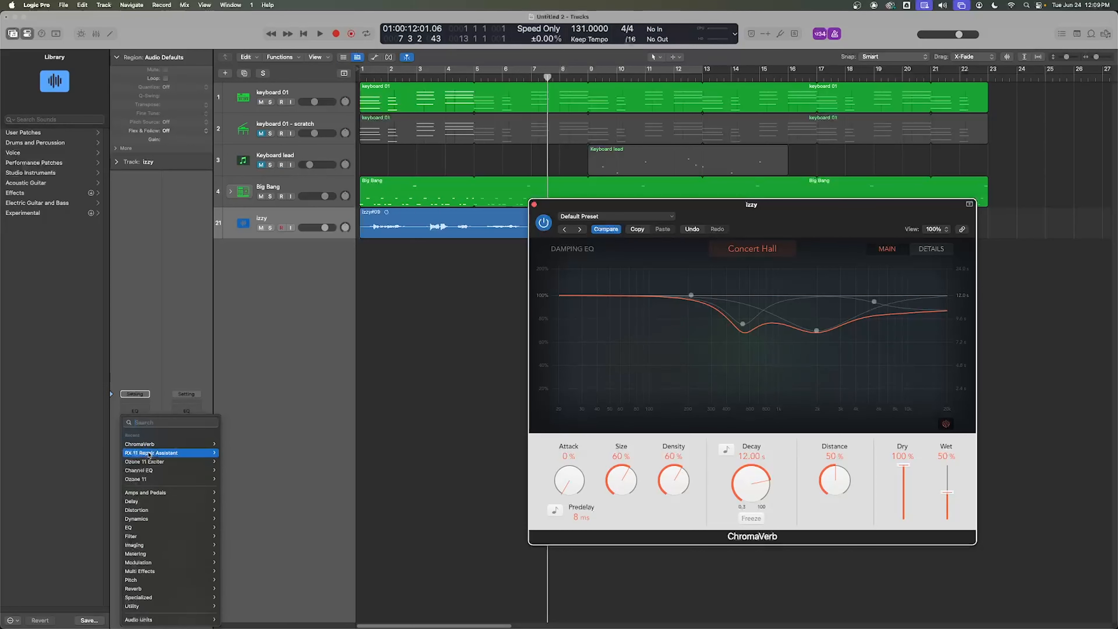
{"action": "mouse_move", "coordinate": [155, 580]}
{"action": "mouse_move", "coordinate": [263, 578]}
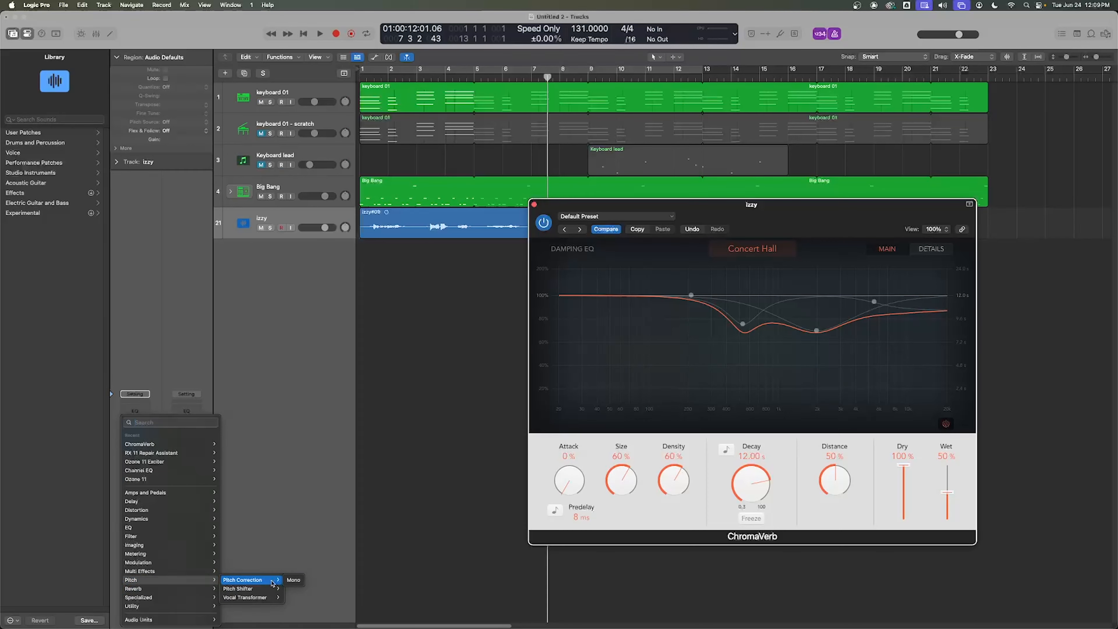
{"action": "left_click", "coordinate": [293, 580]}
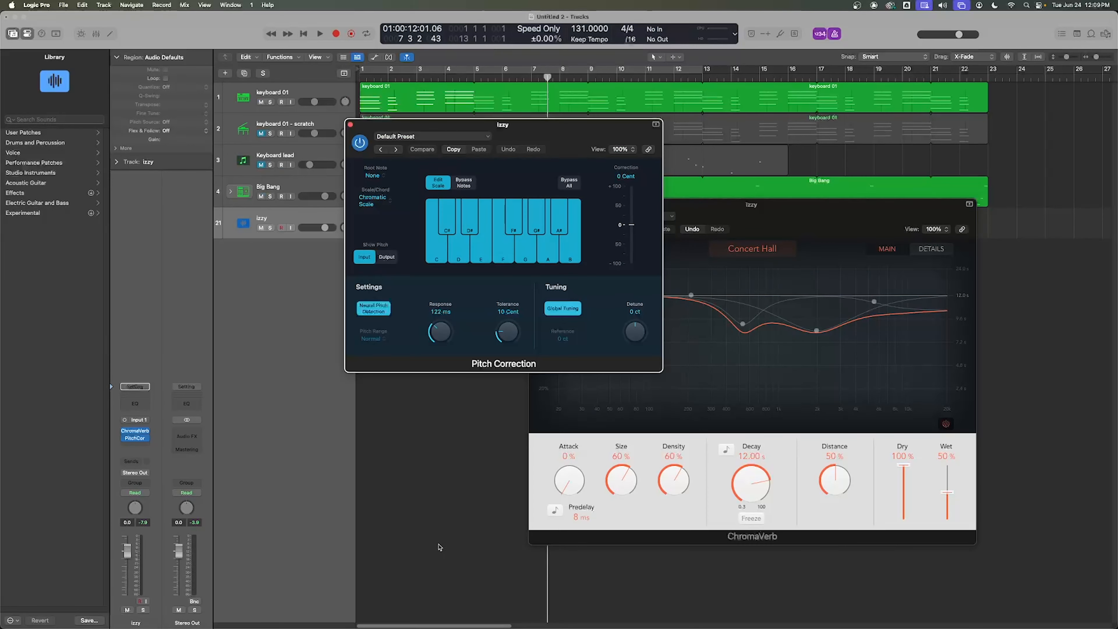
- Set Pitch Correction's root note to C and its response to 0.00 ms, with the playhead returned to the beginning
{"action": "left_click", "coordinate": [377, 177]}
{"action": "left_click", "coordinate": [381, 199]}
{"action": "left_click_drag", "start_coordinate": [437, 332], "coordinate": [447, 309]}
{"action": "left_click_drag", "start_coordinate": [414, 77], "coordinate": [340, 83]}
{"action": "left_click", "coordinate": [442, 336]}
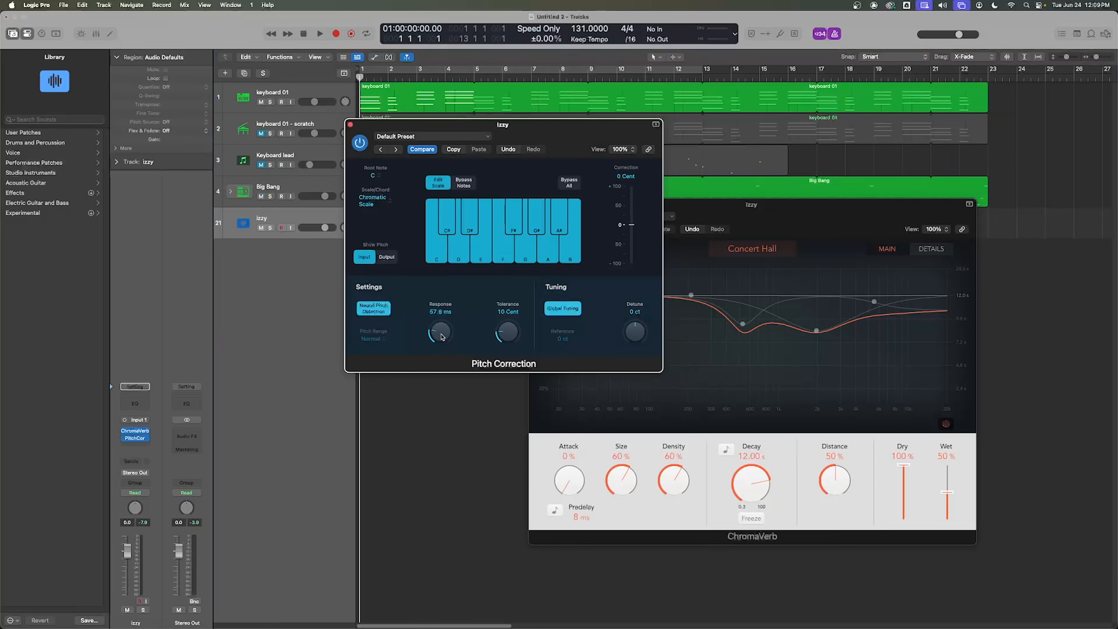
{"action": "left_click_drag", "start_coordinate": [442, 336], "coordinate": [474, 410]}
- Move Pitch Correction ahead of ChromaVerb in the vocal track's effects and play the vocal soloed
{"action": "key", "text": "space"}
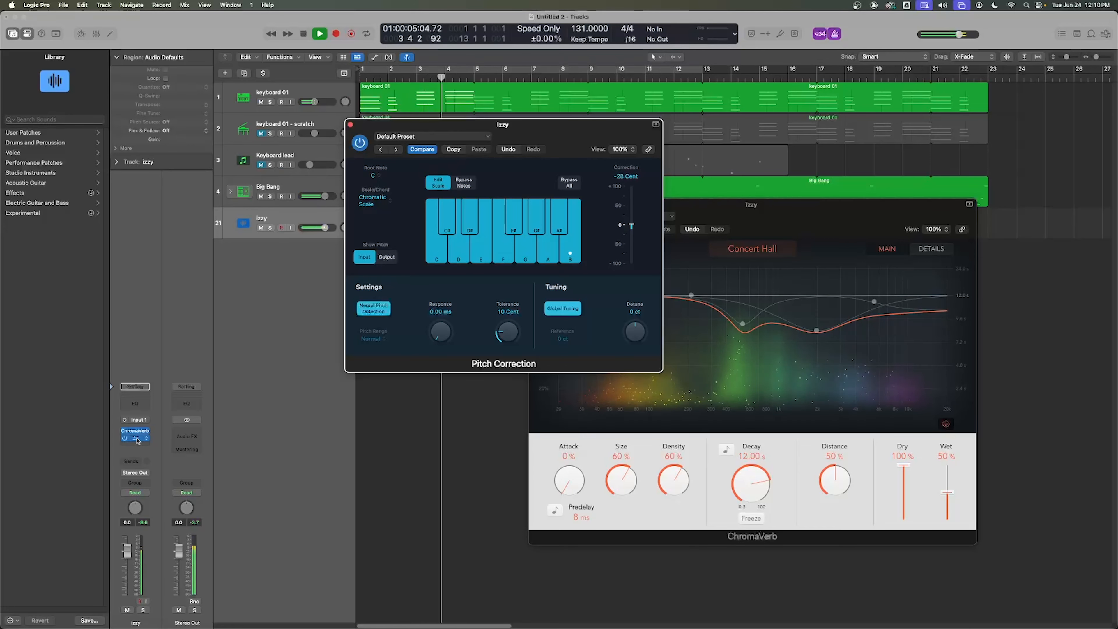
{"action": "key", "text": "space"}
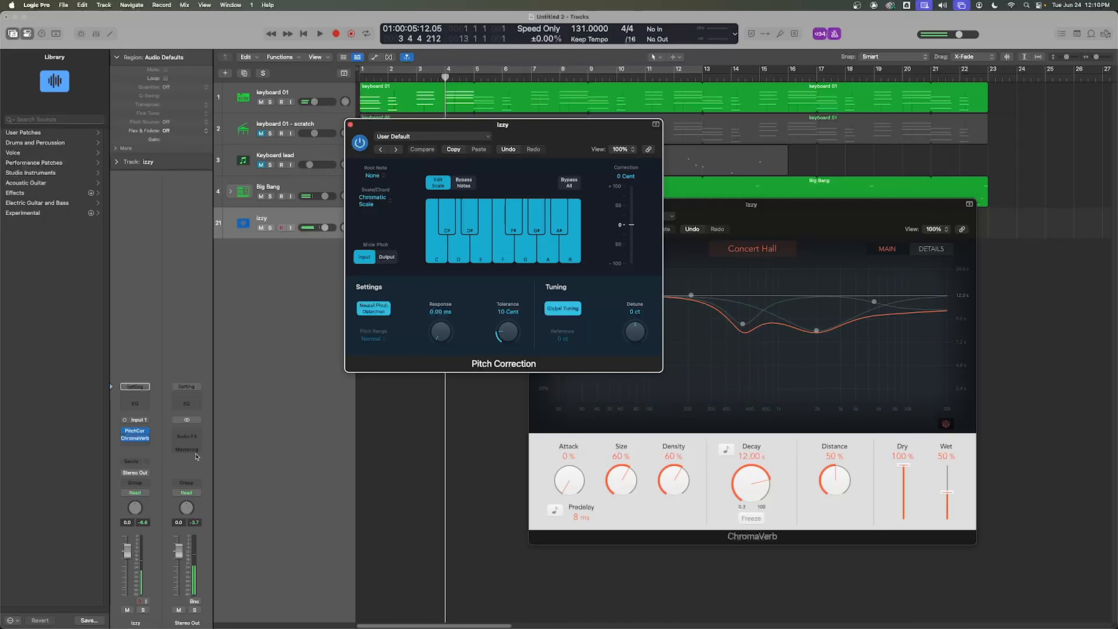
{"action": "key", "text": "space"}
{"action": "key", "text": "s"}
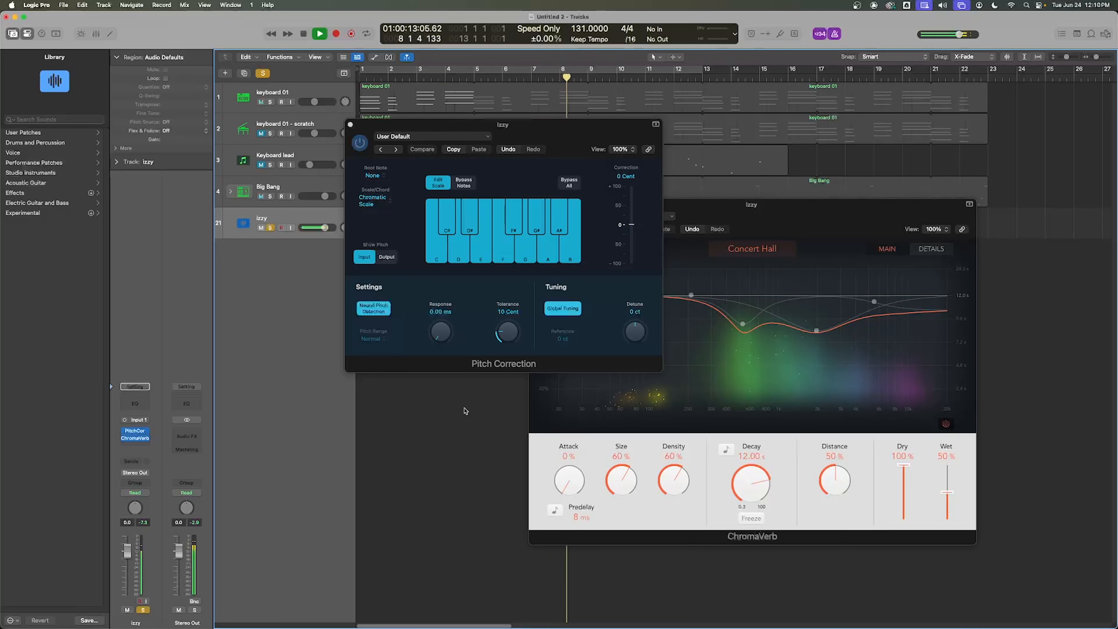
{"action": "key", "text": "space"}
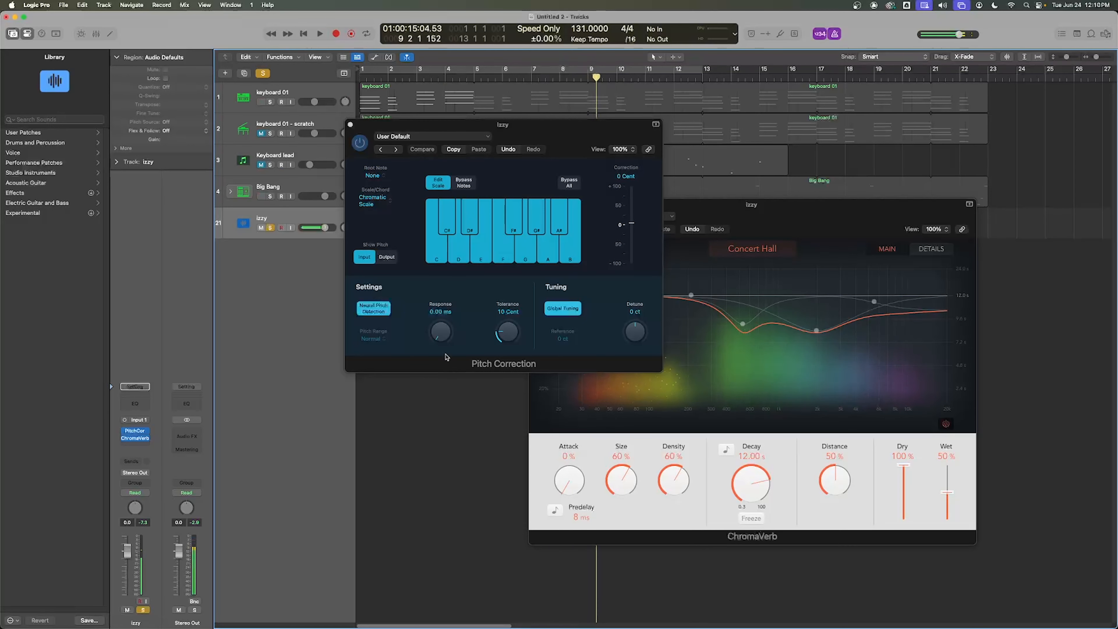
- Set Pitch Correction's response to about 108 ms and play the soloed vocal from the beginning
{"action": "left_click_drag", "start_coordinate": [441, 335], "coordinate": [443, 295]}
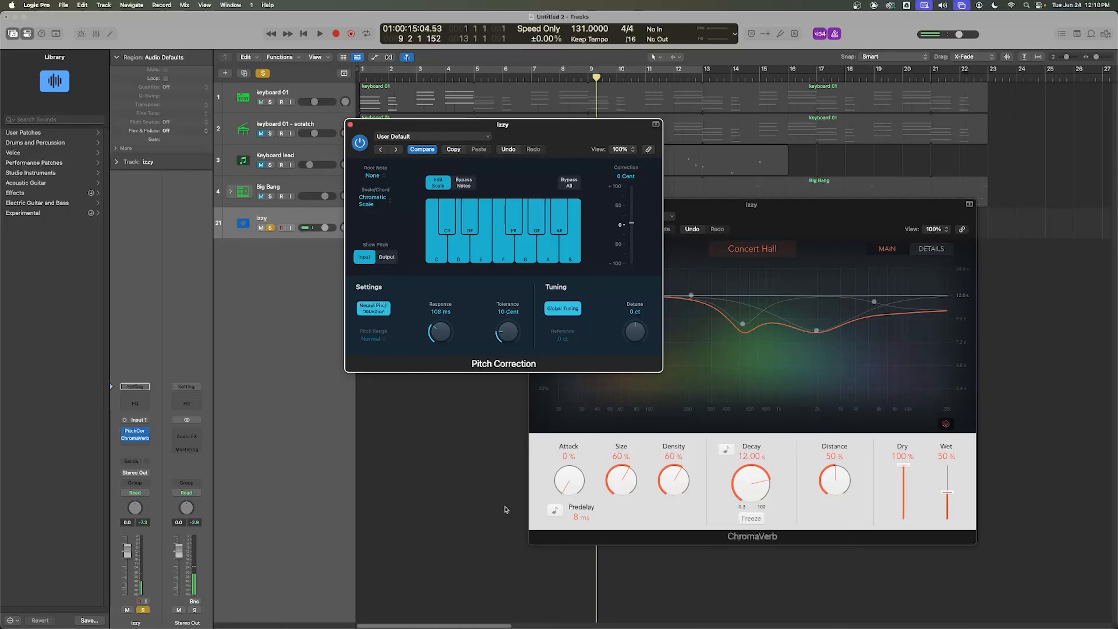
{"action": "key", "text": "Return"}
{"action": "key", "text": "space"}
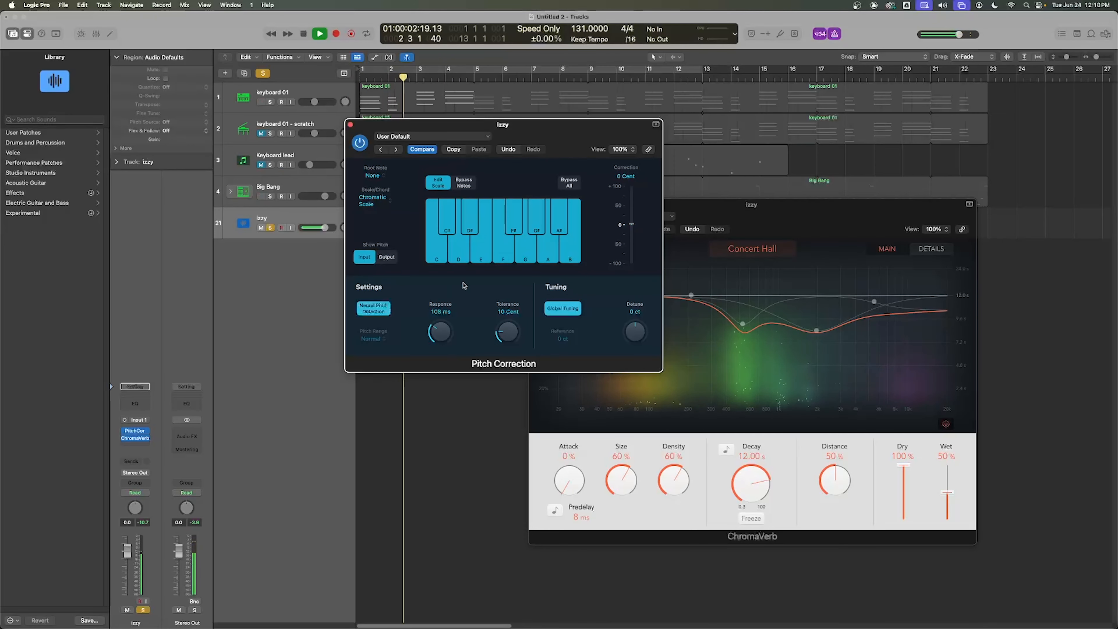
{"action": "key", "text": "space"}
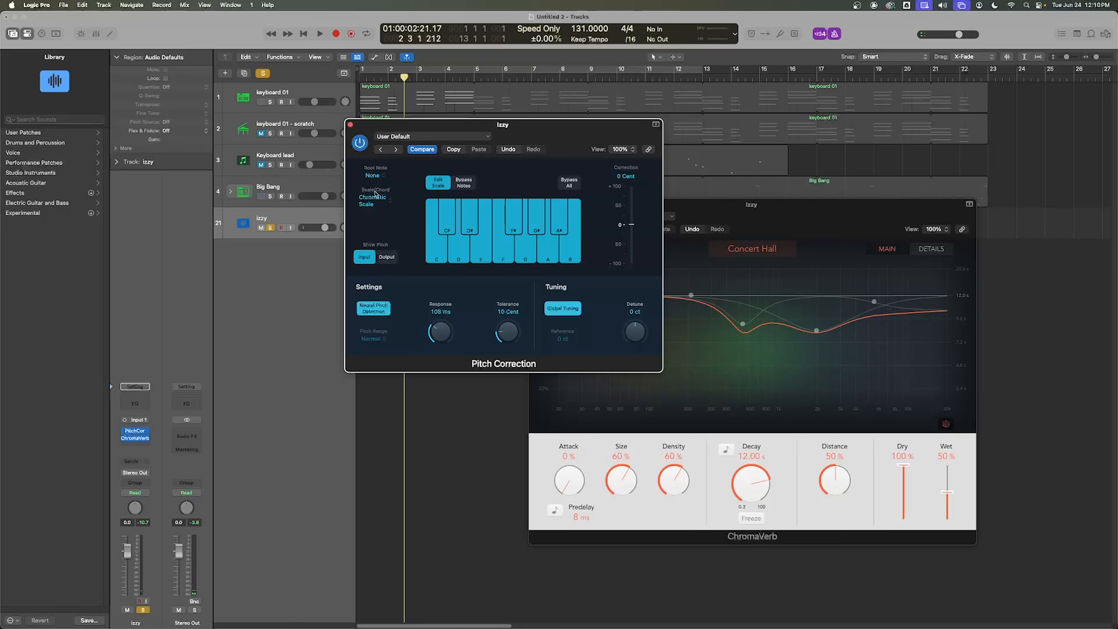
- Set Pitch Correction to root note C with the Major Scale and play the soloed vocal from near the beginning
{"action": "left_click", "coordinate": [384, 177]}
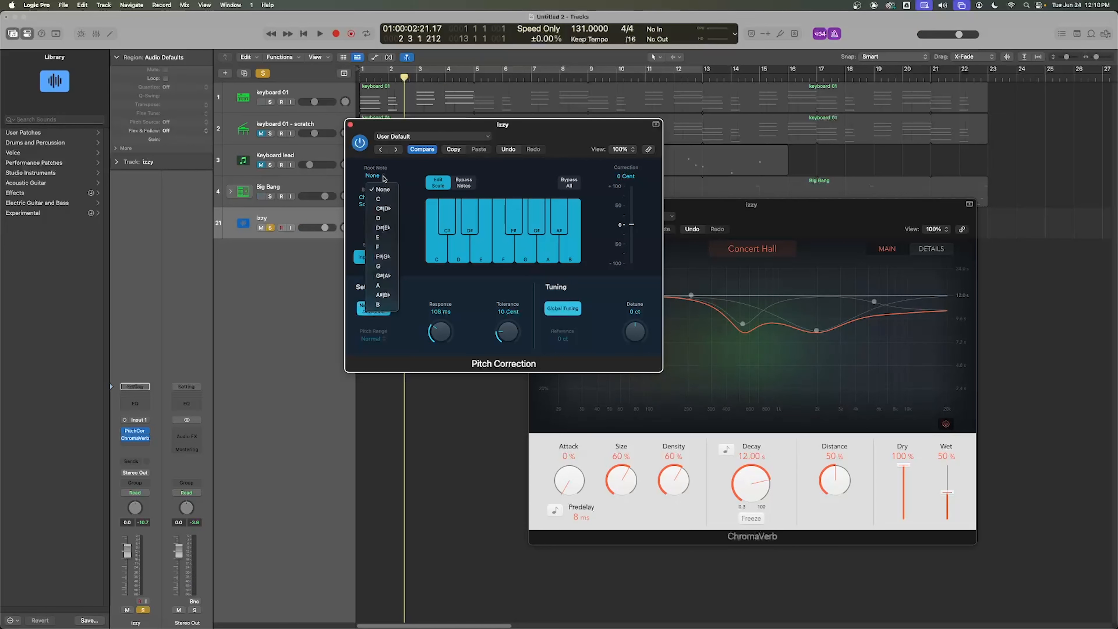
{"action": "left_click", "coordinate": [380, 198]}
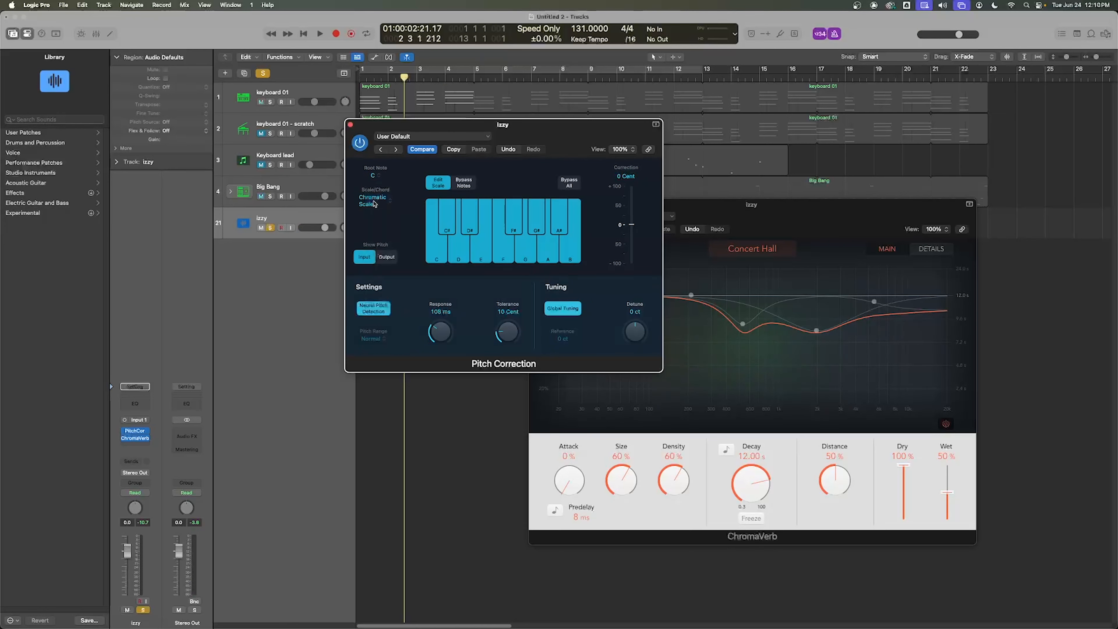
{"action": "left_click", "coordinate": [378, 200]}
{"action": "left_click", "coordinate": [386, 236]}
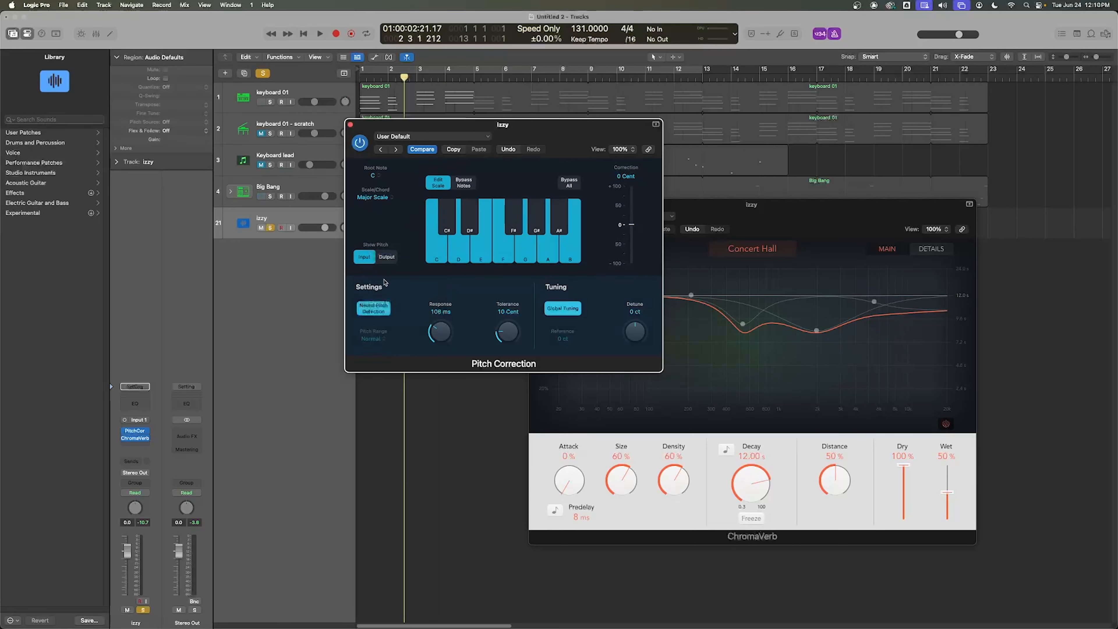
{"action": "left_click", "coordinate": [371, 76]}
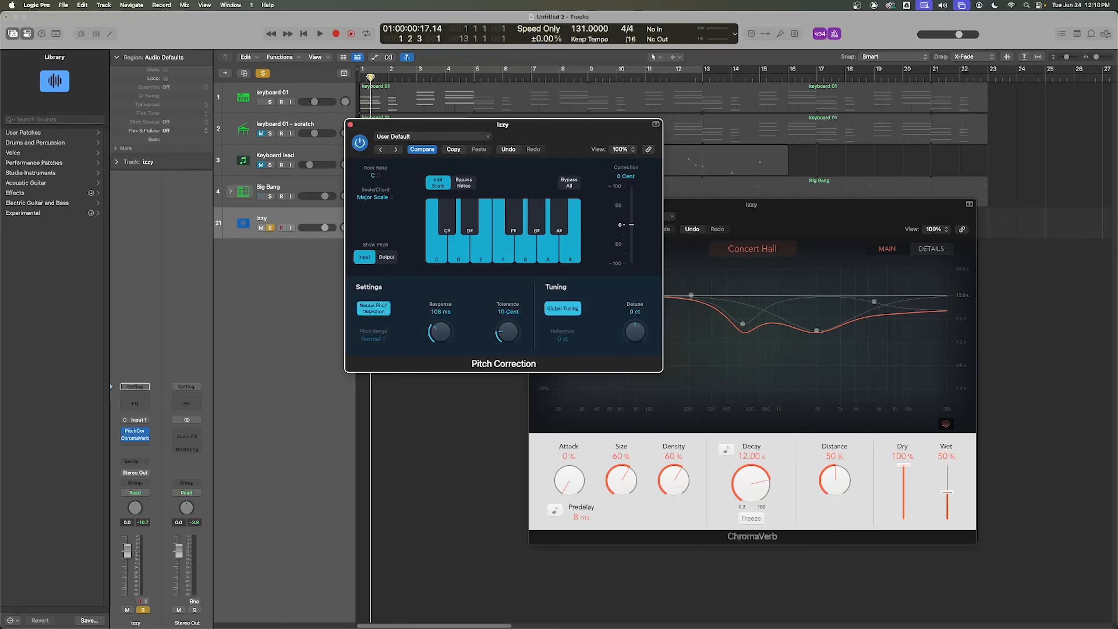
{"action": "key", "text": "space"}
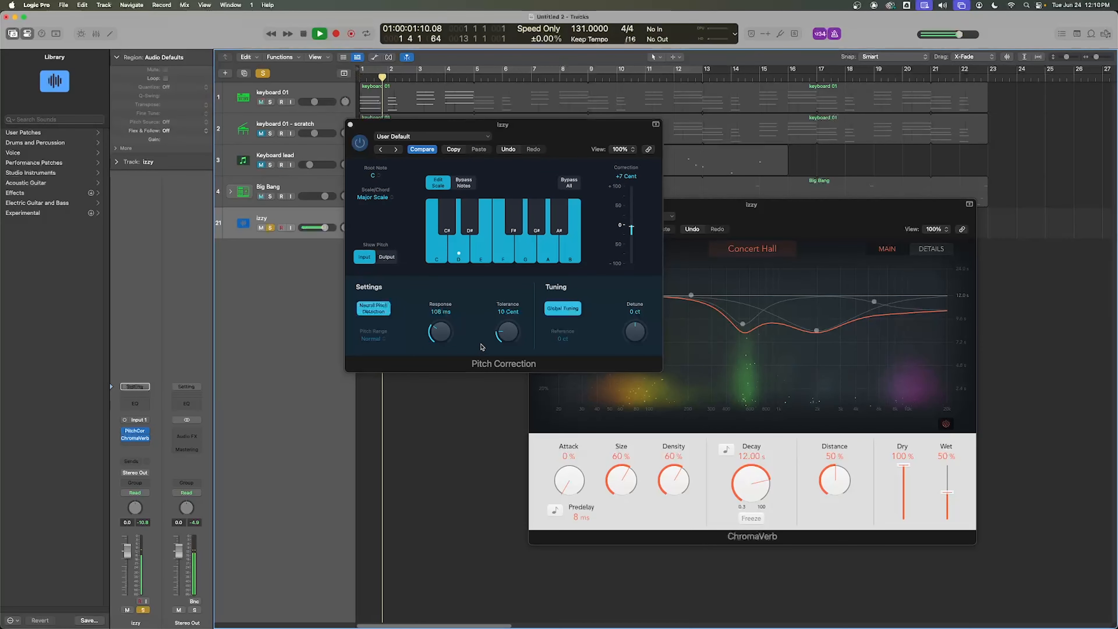
{"action": "key", "text": "space"}
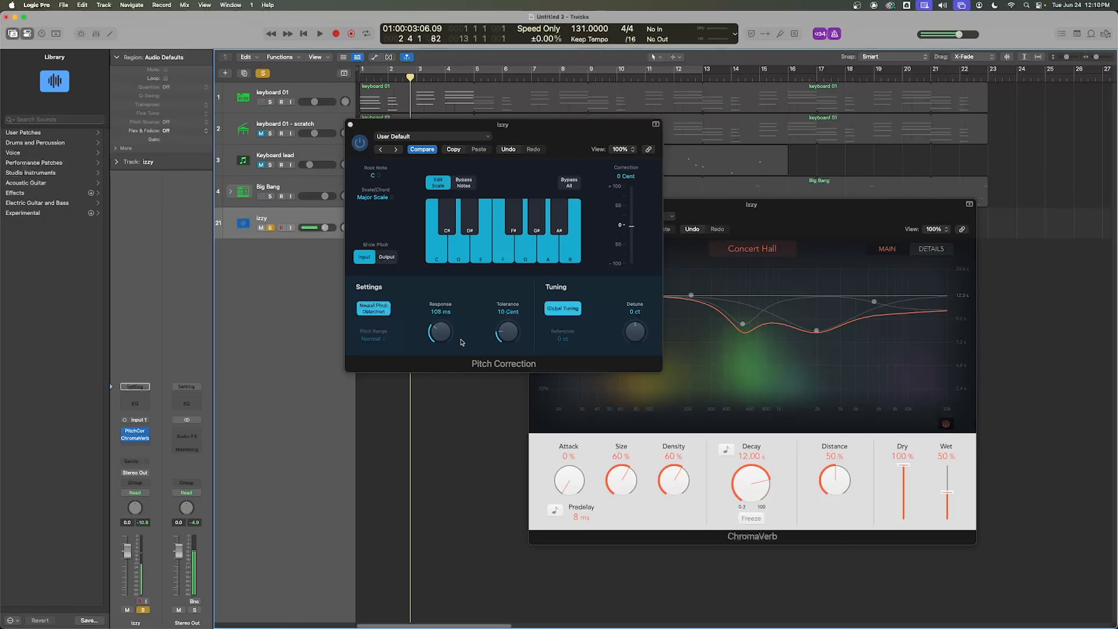
- Set Pitch Correction's response to 0.00 ms and play the soloed vocal through to bar 9
{"action": "left_click_drag", "start_coordinate": [444, 334], "coordinate": [454, 392]}
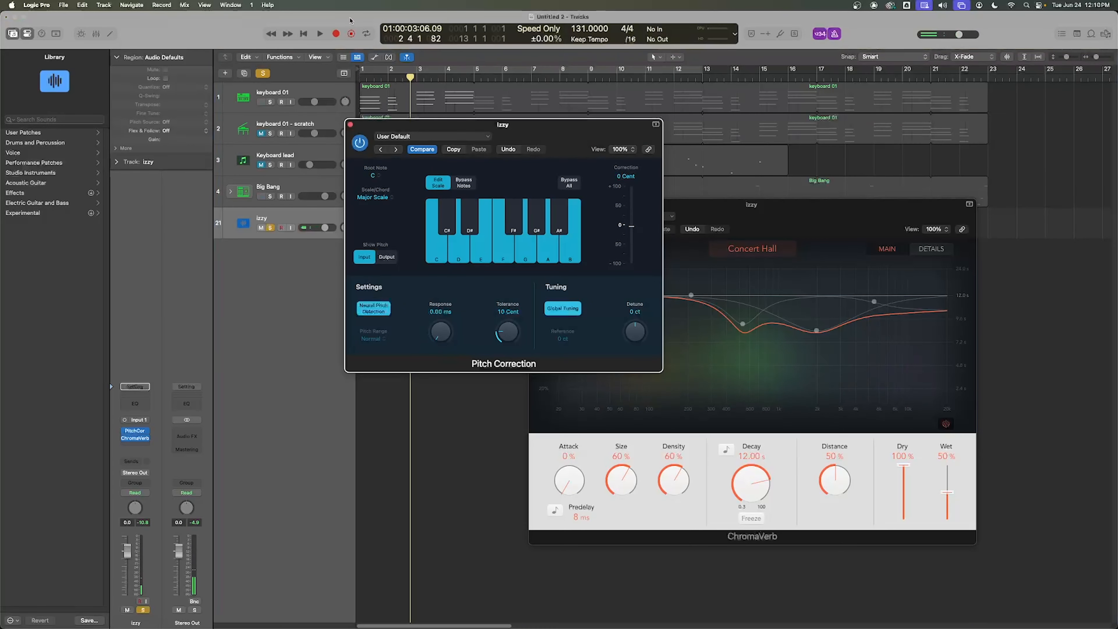
{"action": "key", "text": "space"}
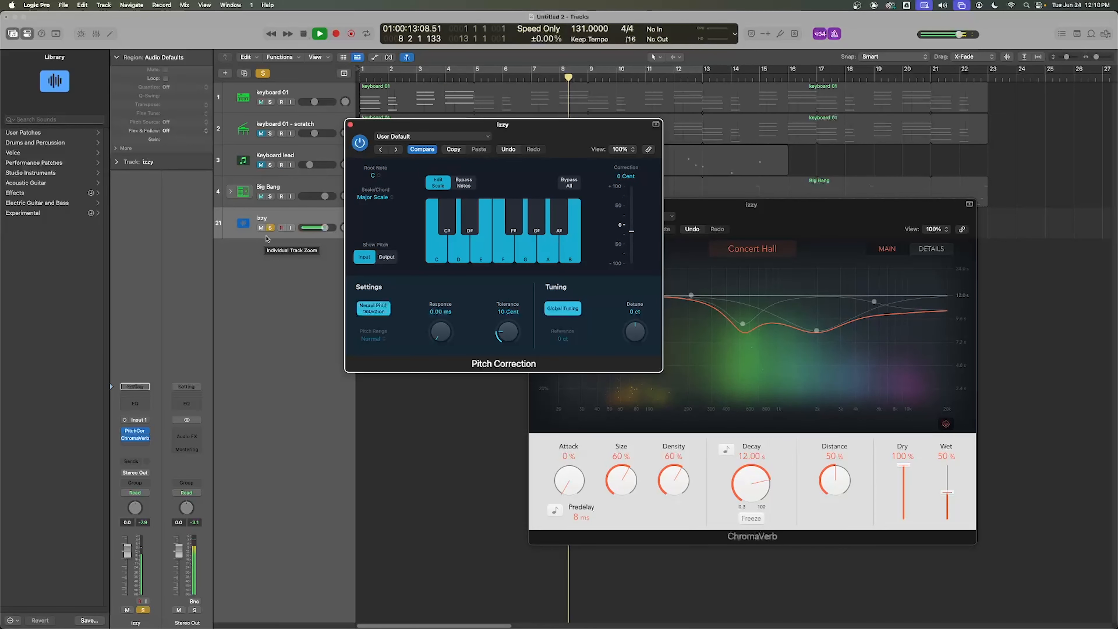
{"action": "key", "text": "space"}
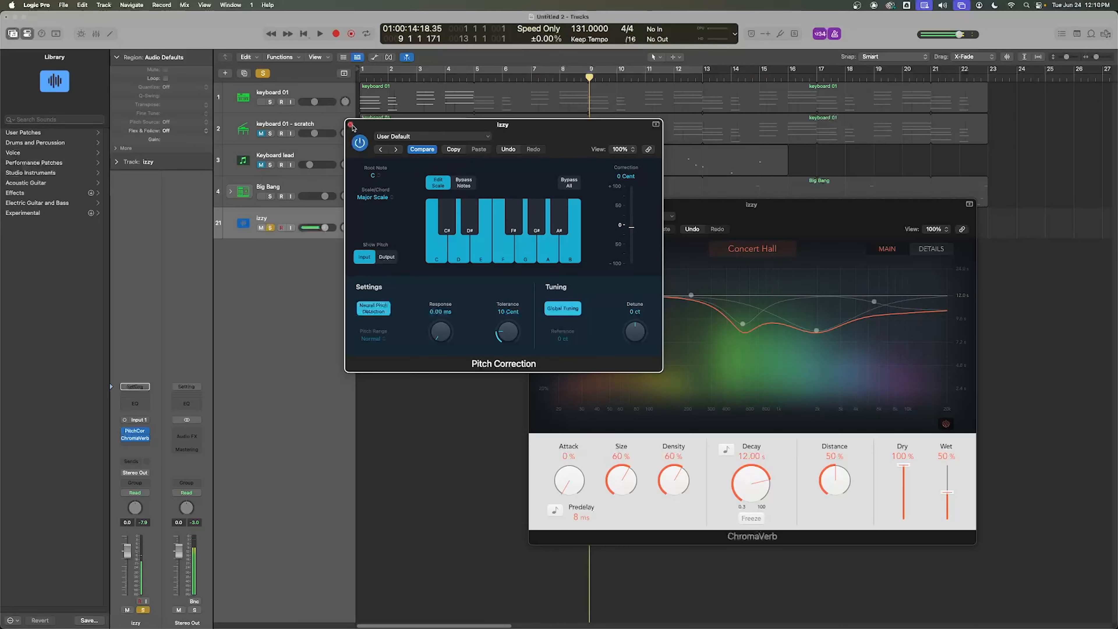
- Close both effect windows and open the vocal region in the audio track editor
{"action": "left_click", "coordinate": [351, 125]}
{"action": "left_click", "coordinate": [533, 206]}
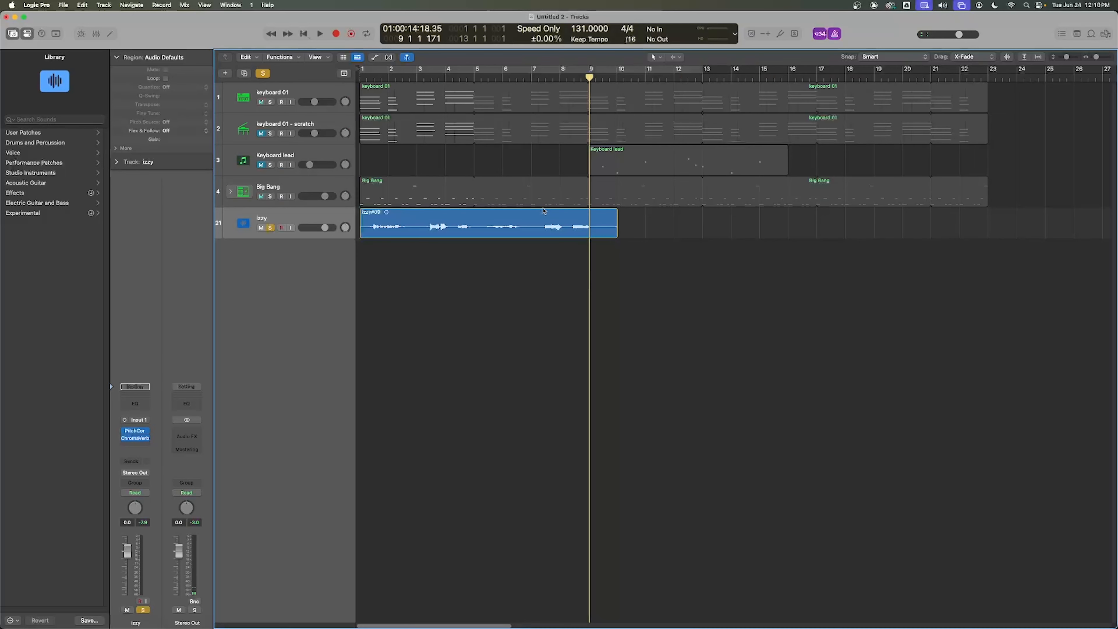
{"action": "left_click", "coordinate": [525, 231]}
{"action": "left_click", "coordinate": [519, 292]}
{"action": "left_click", "coordinate": [523, 225]}
{"action": "left_click", "coordinate": [527, 260]}
{"action": "left_click", "coordinate": [528, 217]}
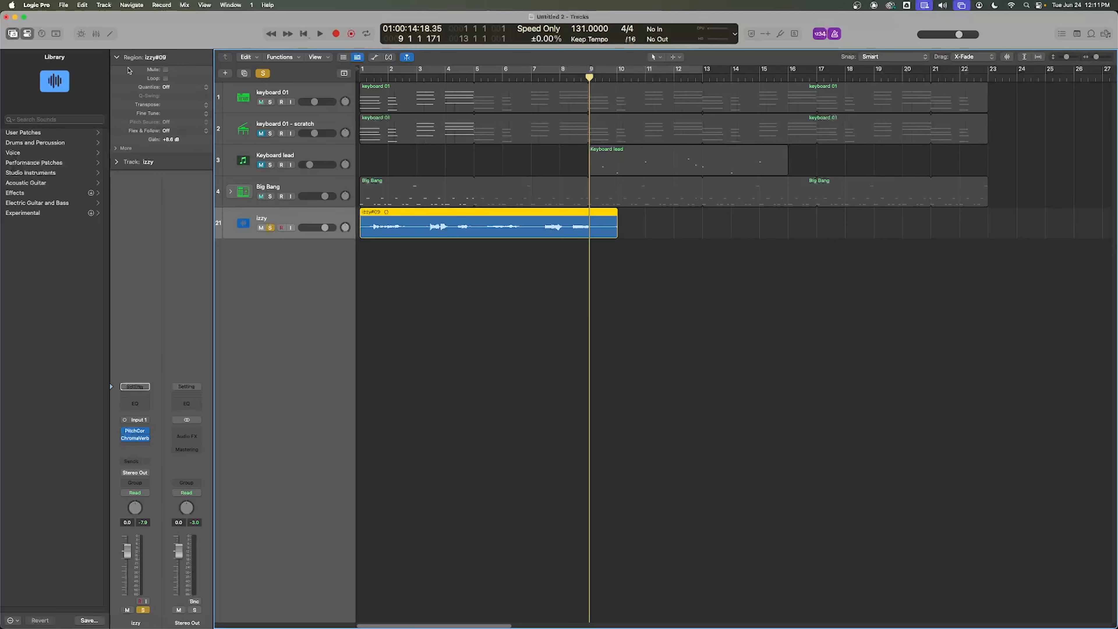
{"action": "left_click", "coordinate": [110, 34]}
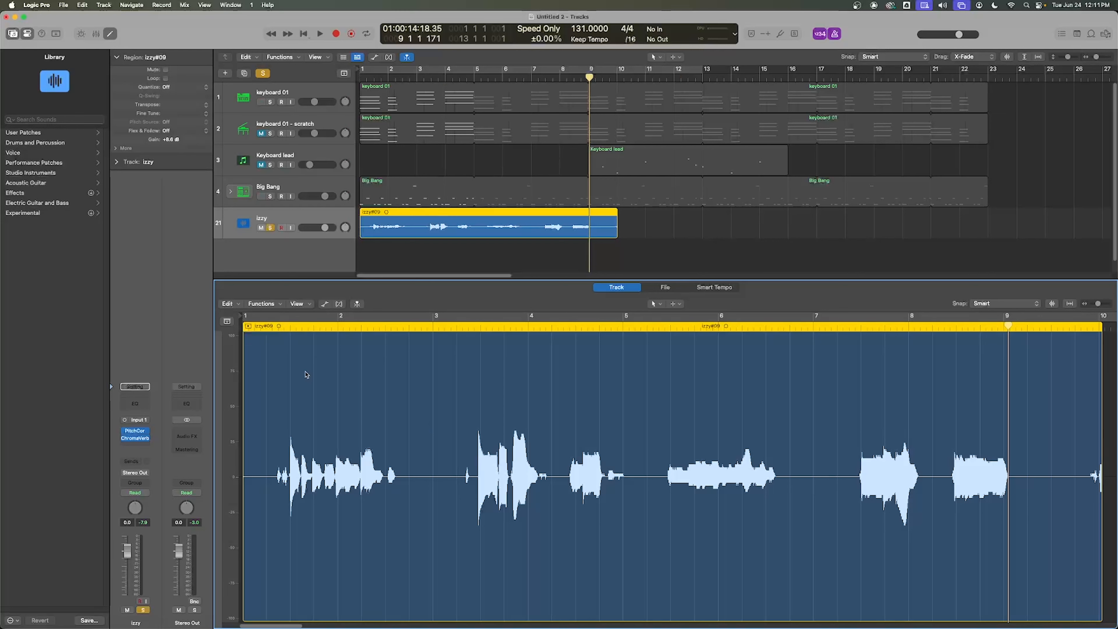
- Turn on Flex for the vocal track and set its mode to Flex Pitch
{"action": "left_click_drag", "start_coordinate": [336, 330], "coordinate": [314, 330]}
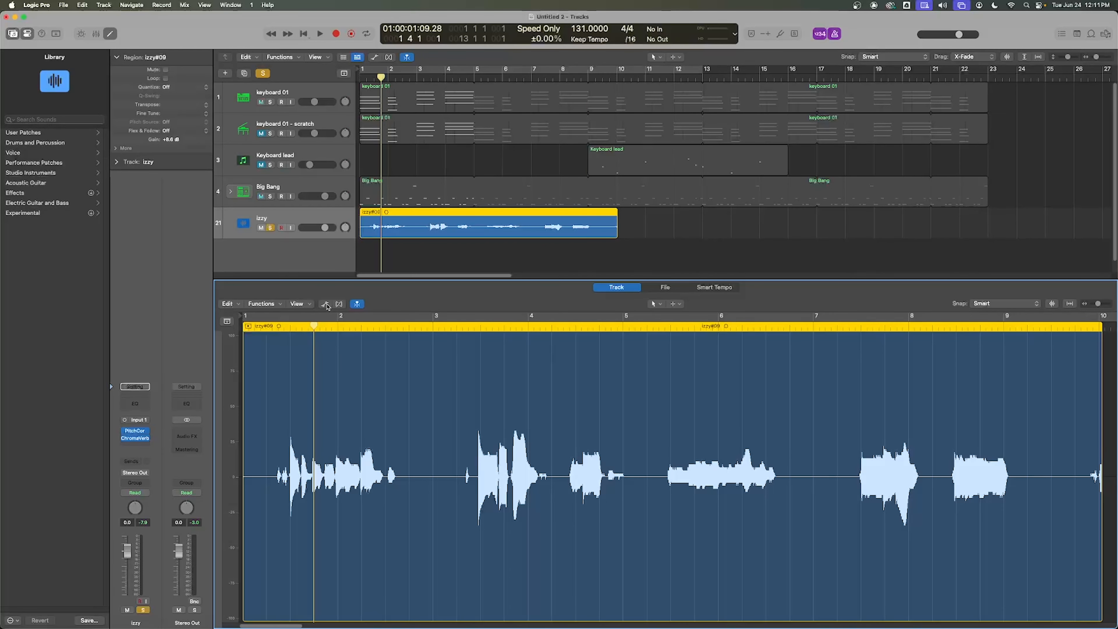
{"action": "left_click", "coordinate": [339, 304]}
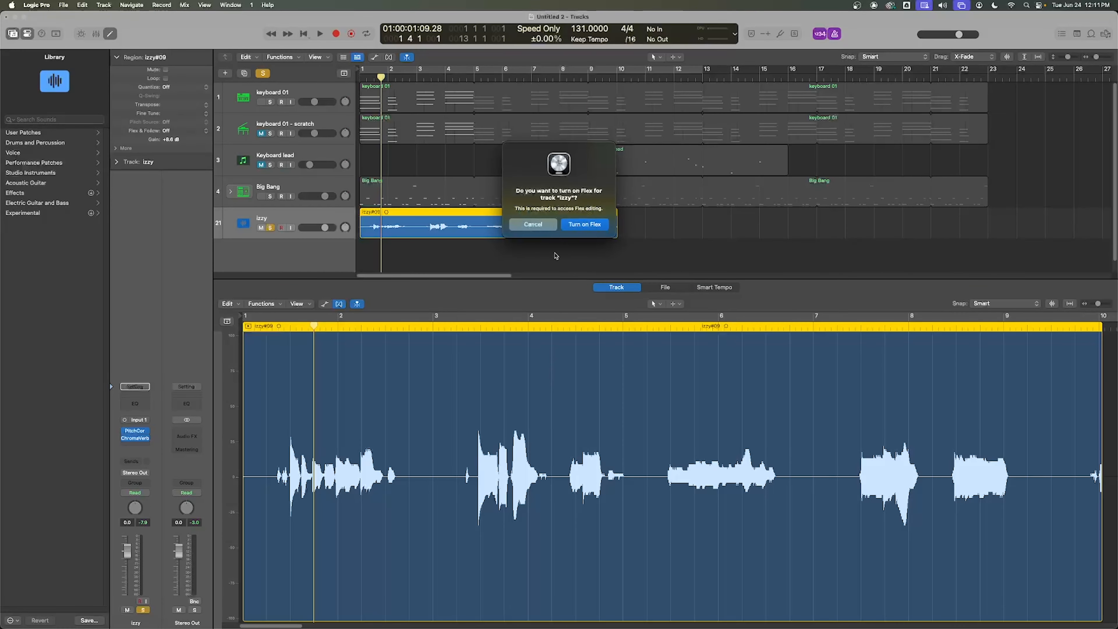
{"action": "left_click", "coordinate": [590, 225]}
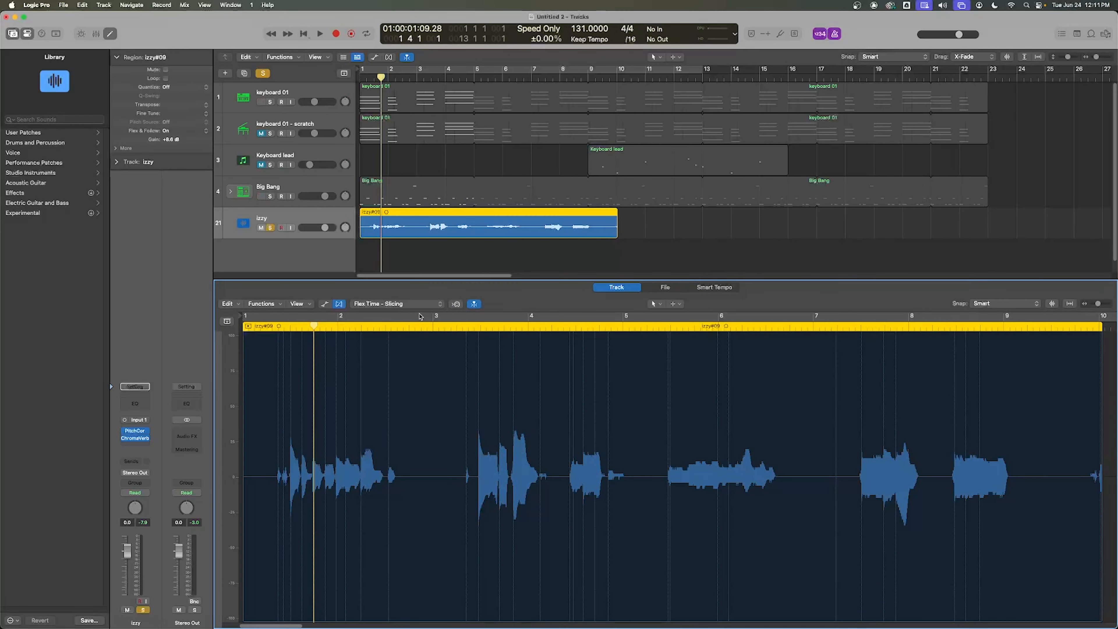
{"action": "left_click", "coordinate": [405, 304]}
{"action": "left_click", "coordinate": [374, 270]}
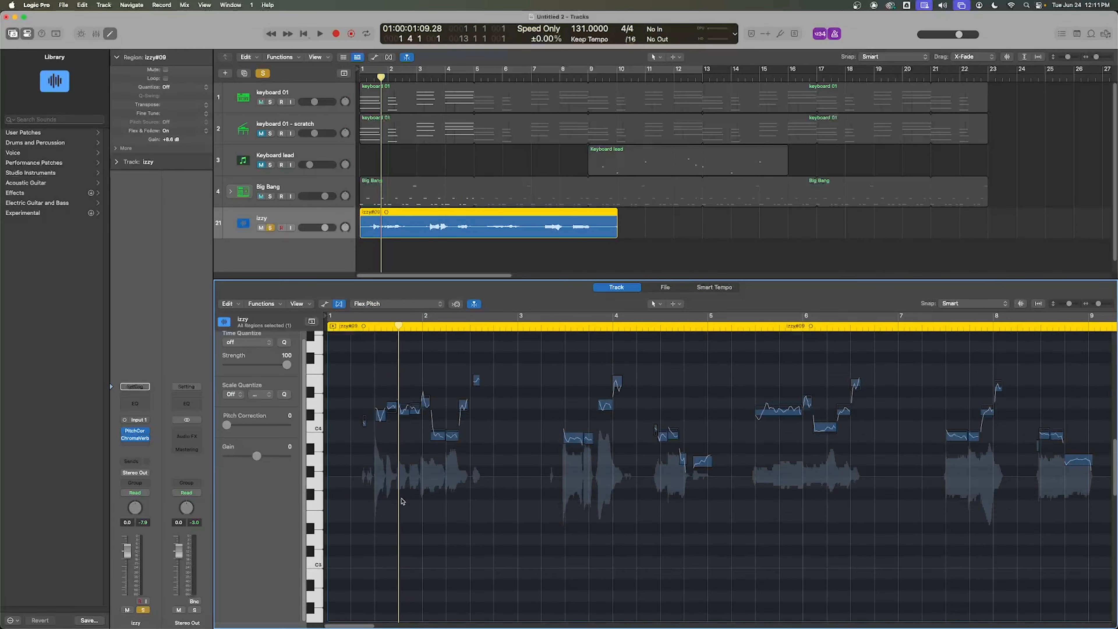
- Examine the vocal's detected notes around bar 2 in Flex Pitch and close the editor
{"action": "scroll", "coordinate": [399, 493], "scroll_direction": "up", "scroll_amount": 15}
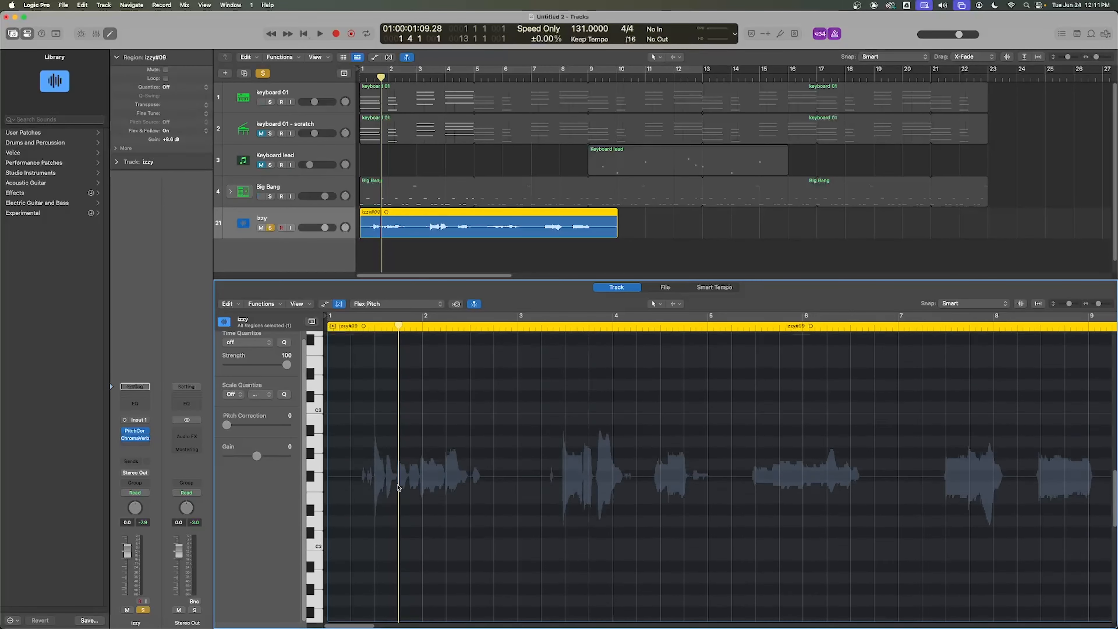
{"action": "scroll", "coordinate": [397, 488], "scroll_direction": "down", "scroll_amount": 8}
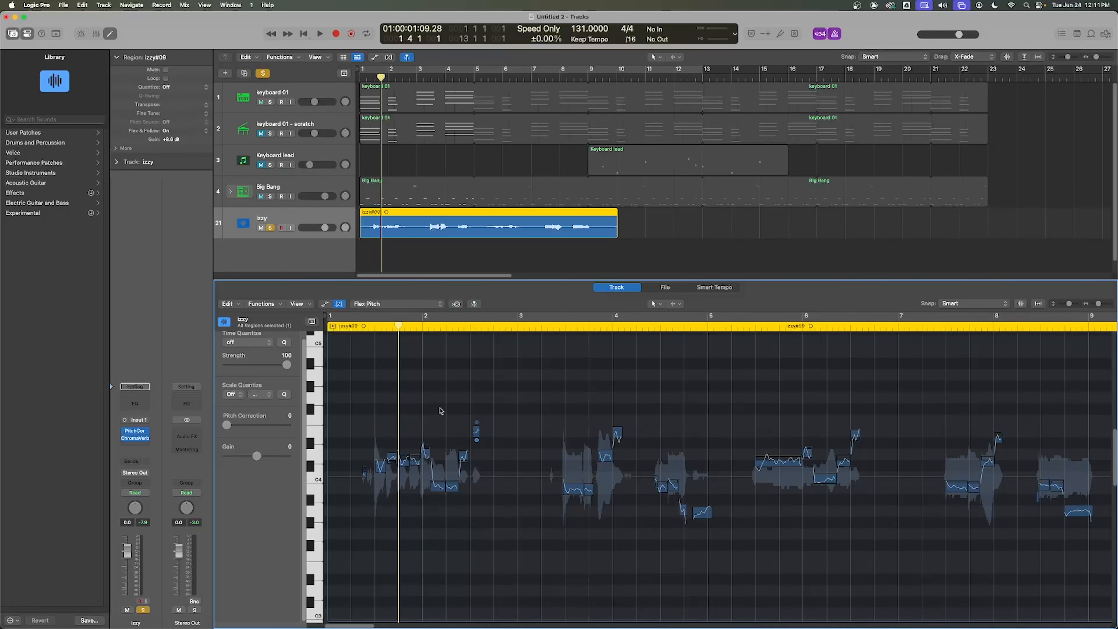
{"action": "key", "text": "super+Right"}
{"action": "key", "text": "super+Right"}
{"action": "key", "text": "super+Right"}
{"action": "key", "text": "super+Right"}
{"action": "mouse_move", "coordinate": [571, 479]}
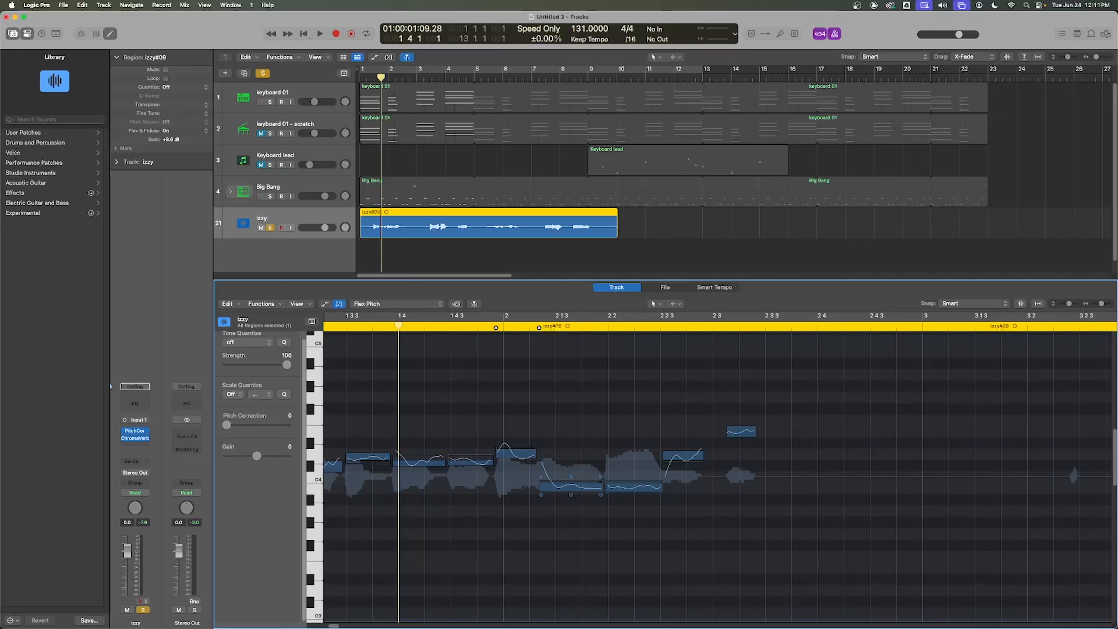
{"action": "left_click", "coordinate": [110, 35]}
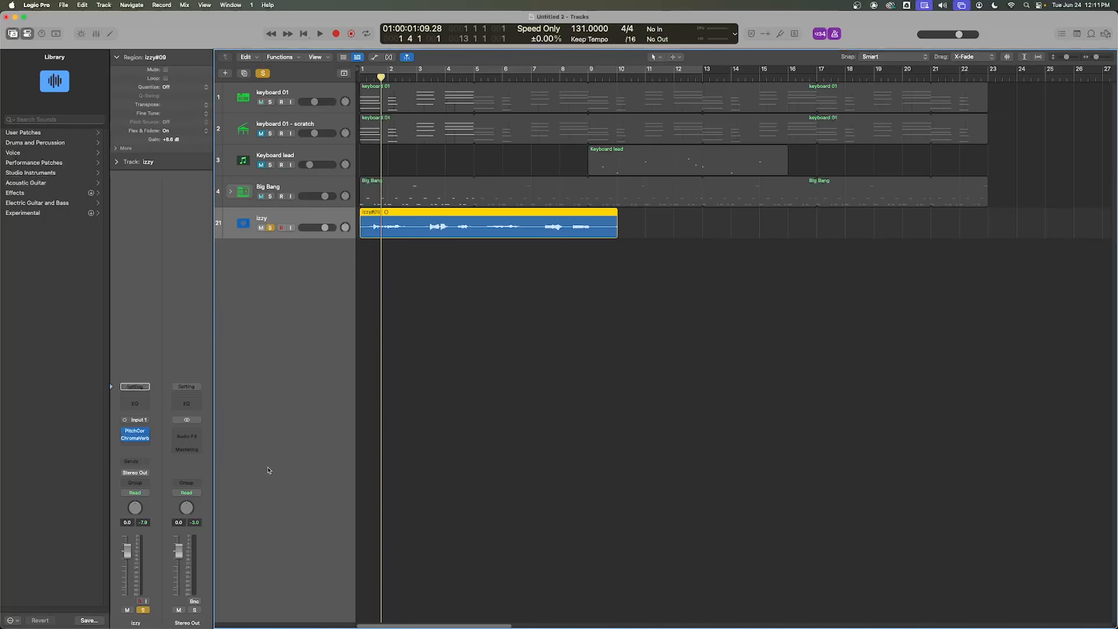
- Review the Pitch Correction settings once more and remove the effect from the vocal track
{"action": "left_click", "coordinate": [136, 432]}
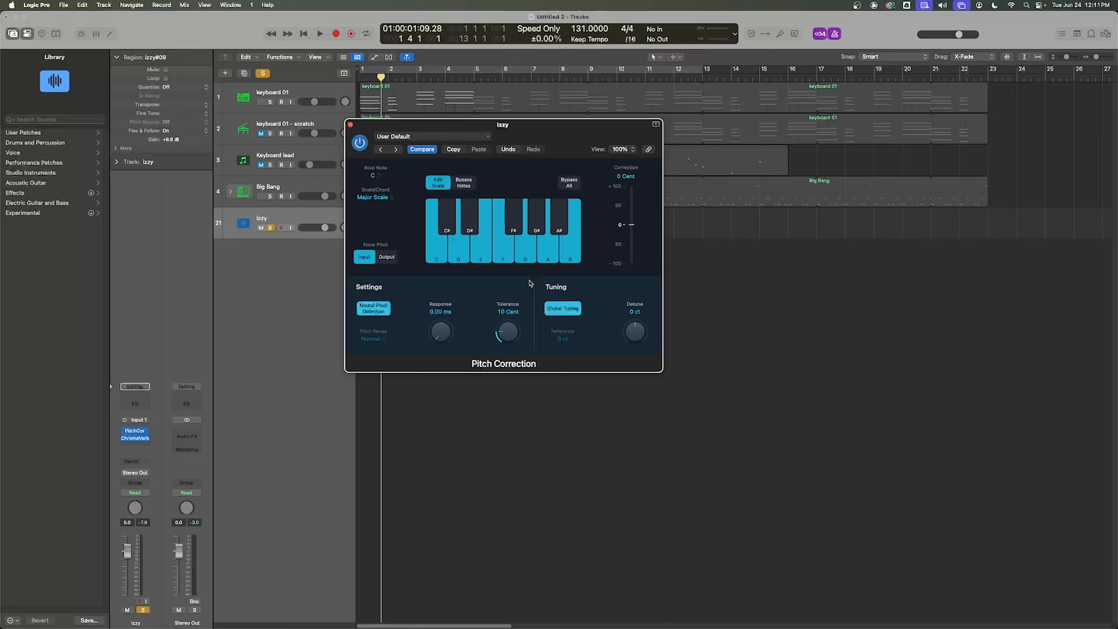
{"action": "left_click", "coordinate": [351, 125]}
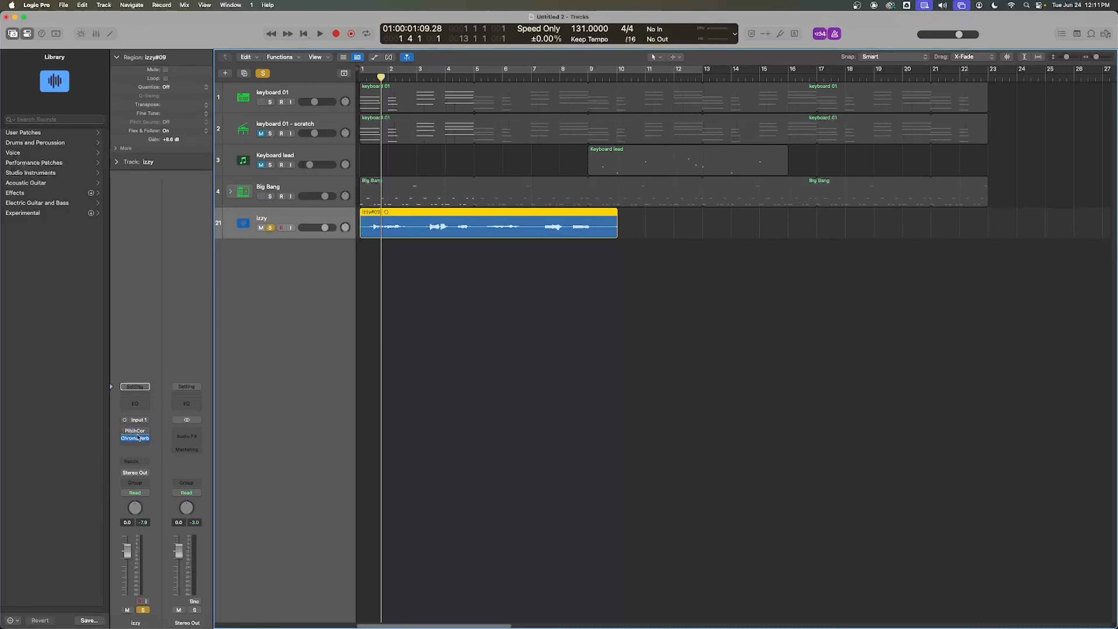
{"action": "left_click", "coordinate": [146, 432]}
{"action": "left_click", "coordinate": [139, 435]}
{"action": "left_click", "coordinate": [146, 434]}
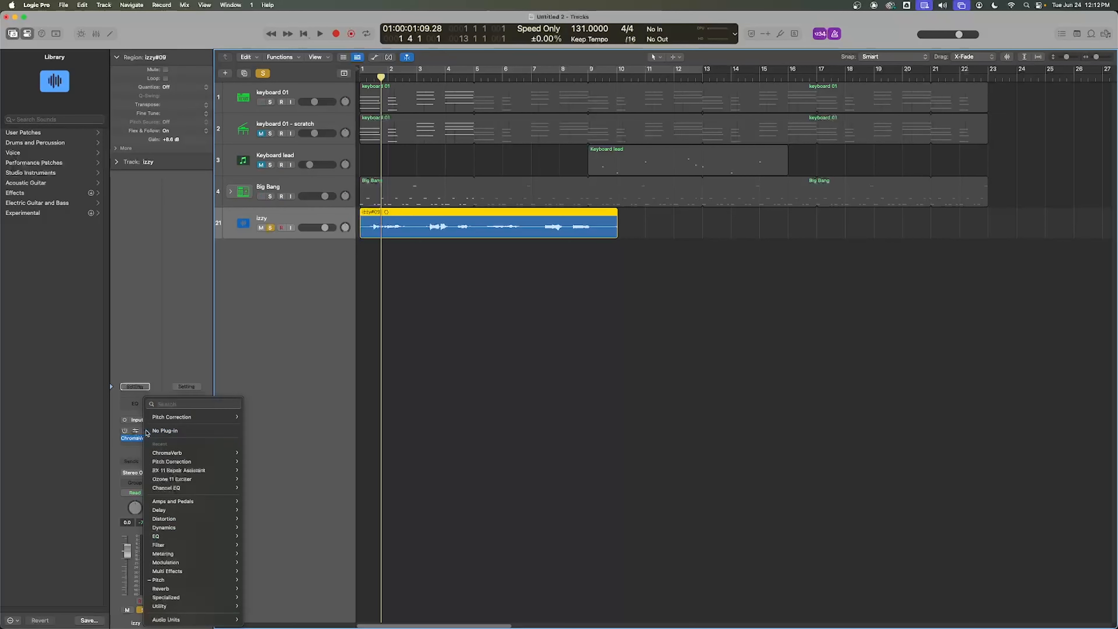
{"action": "left_click", "coordinate": [157, 431]}
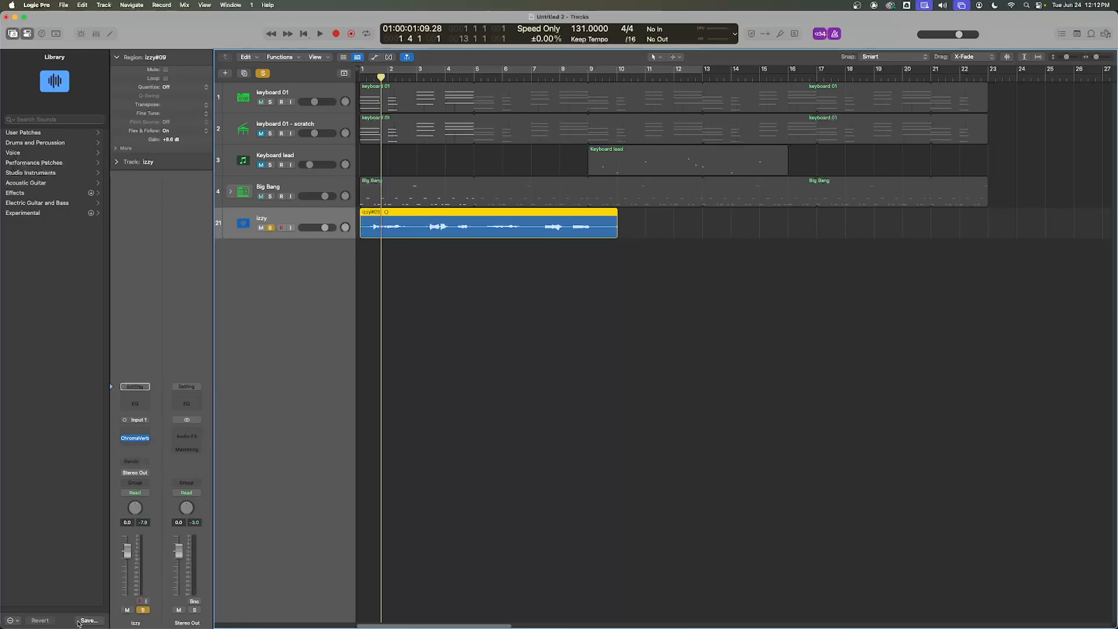
- Insert a mono Flanger above ChromaVerb on the vocal track
{"action": "left_click", "coordinate": [146, 432]}
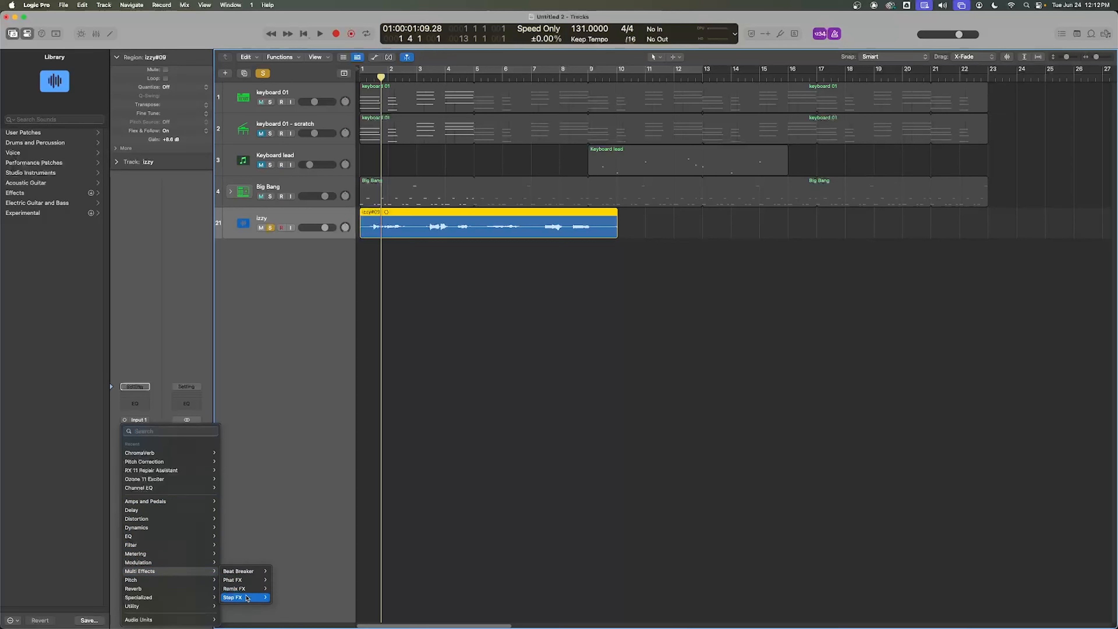
{"action": "mouse_move", "coordinate": [196, 559]}
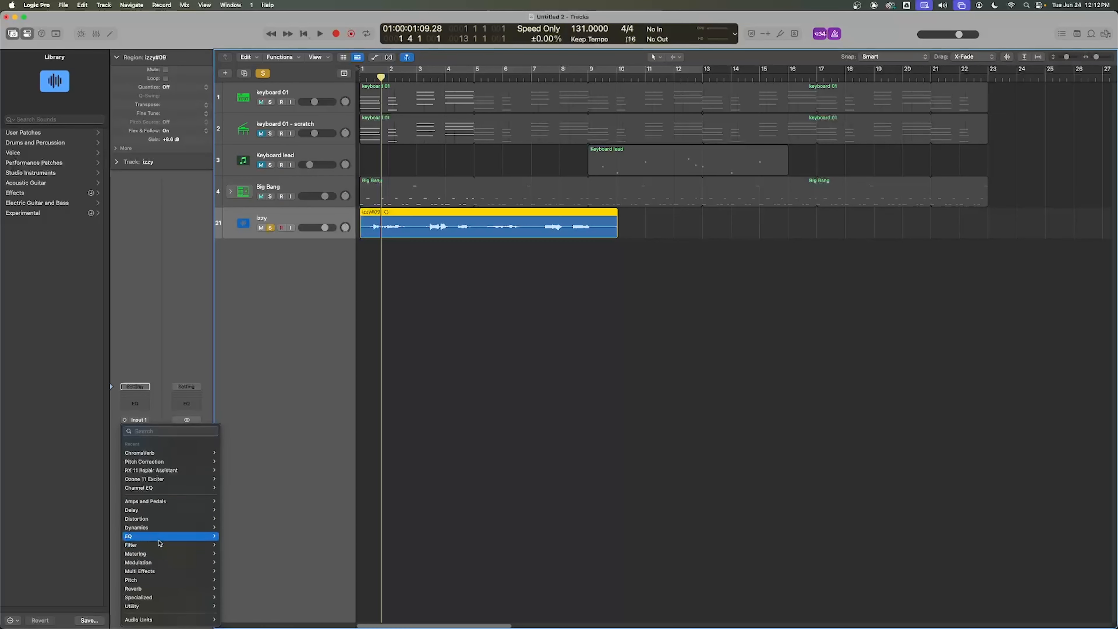
{"action": "mouse_move", "coordinate": [160, 543]}
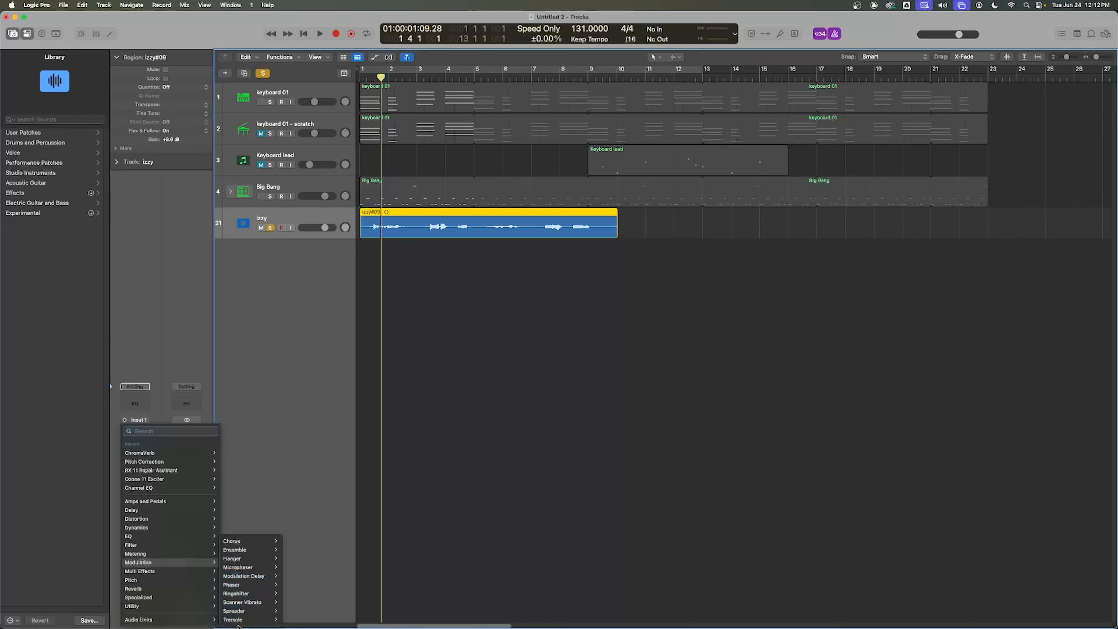
{"action": "mouse_move", "coordinate": [239, 624]}
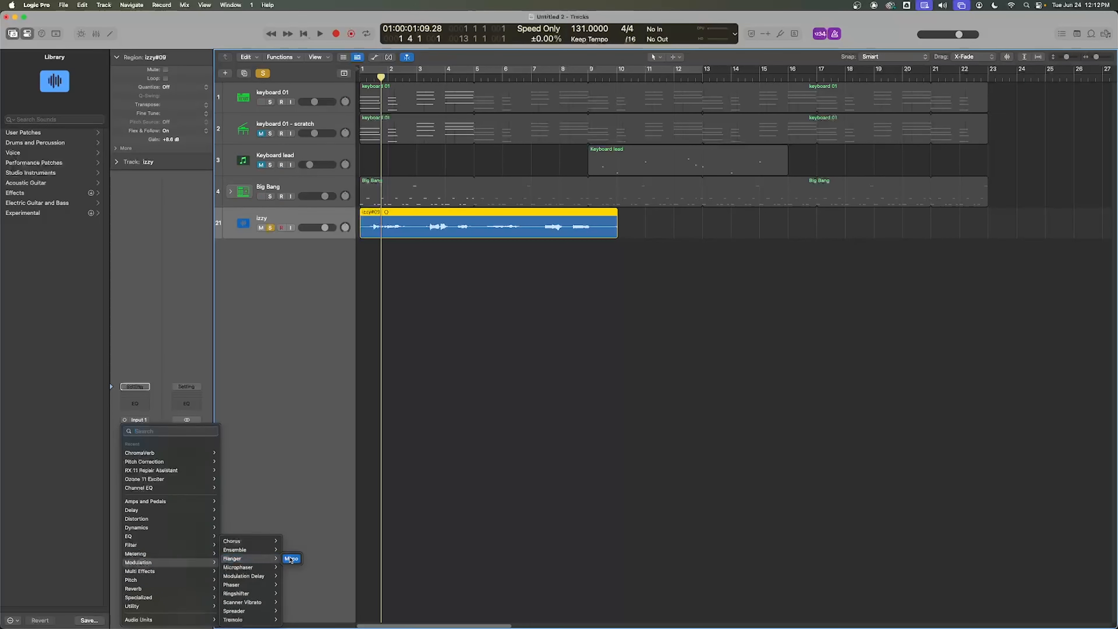
{"action": "left_click", "coordinate": [291, 559]}
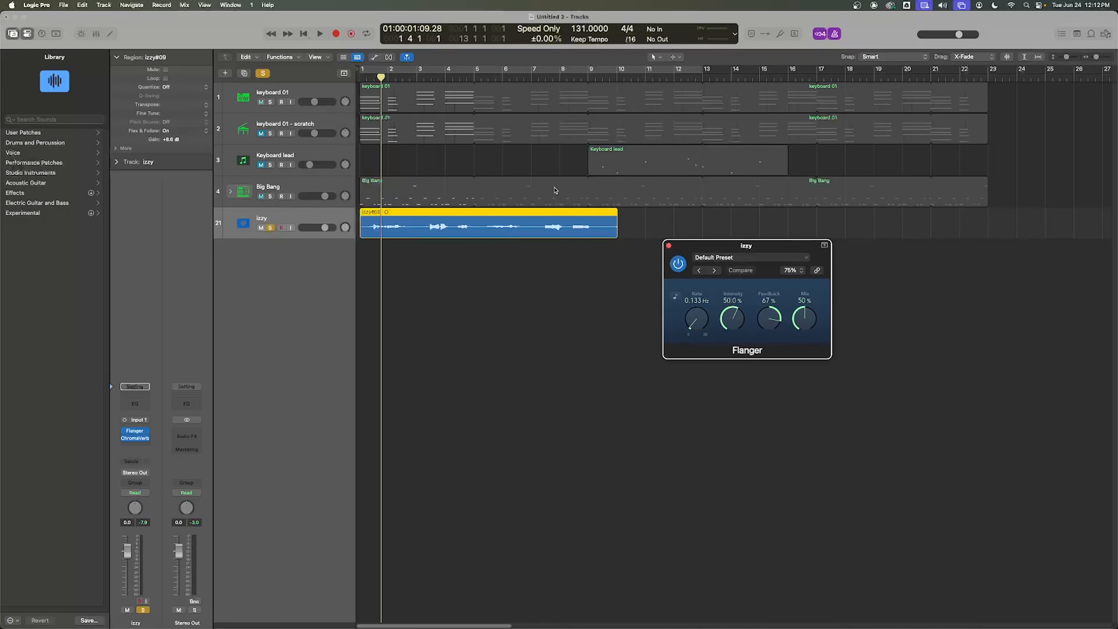
- Audition the vocal through the Flanger while raising its rate to 0.866 Hz, and close the effect window
{"action": "key", "text": "space"}
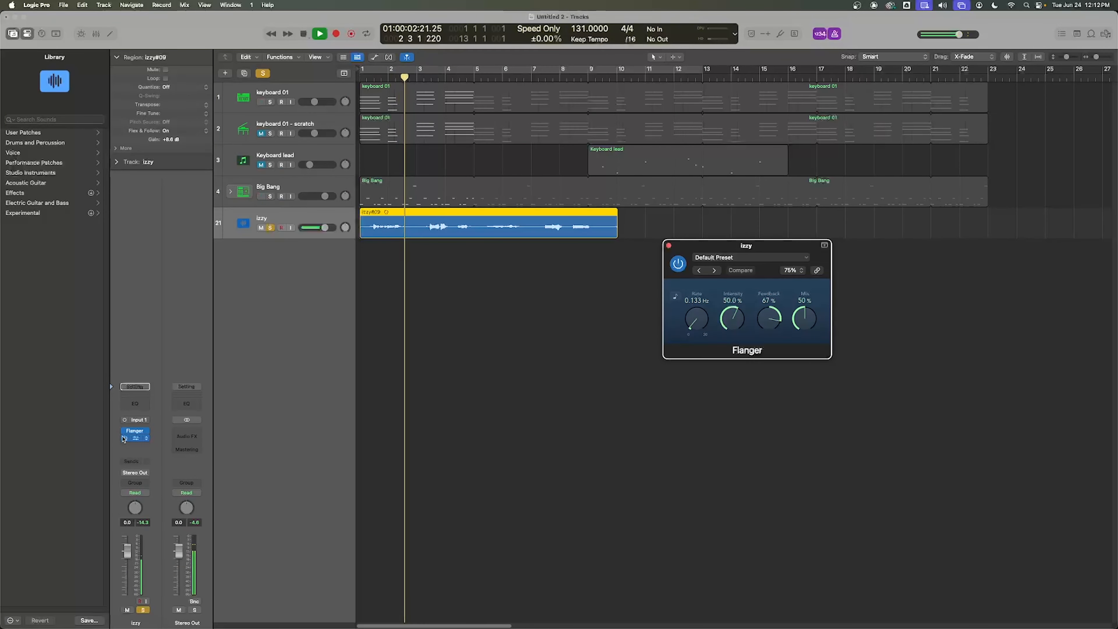
{"action": "left_click", "coordinate": [322, 396]}
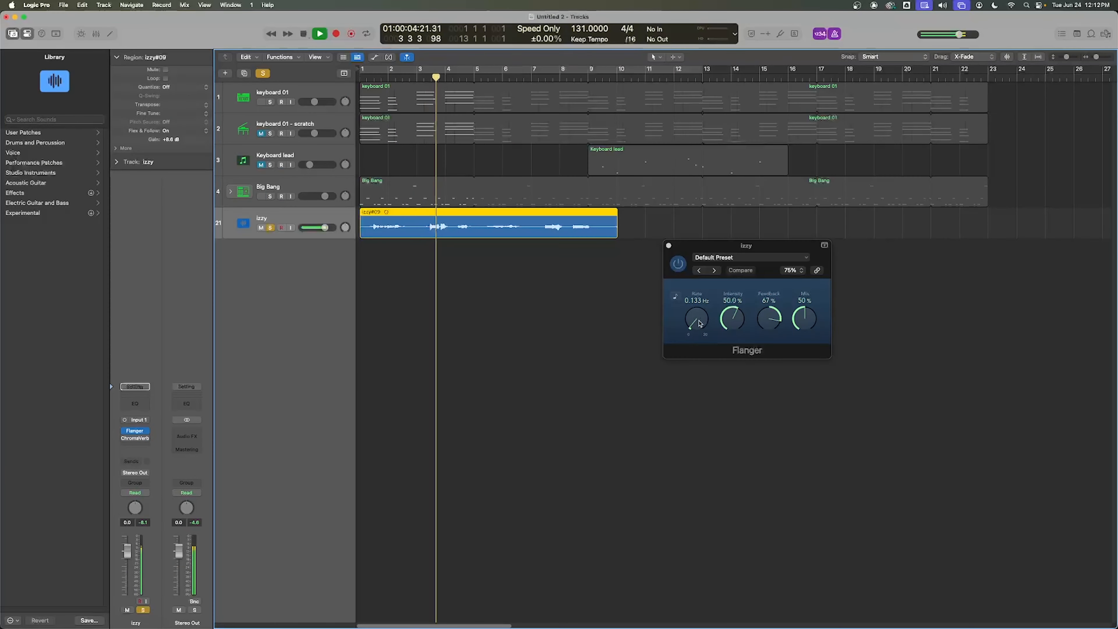
{"action": "left_click_drag", "start_coordinate": [699, 308], "coordinate": [699, 298]}
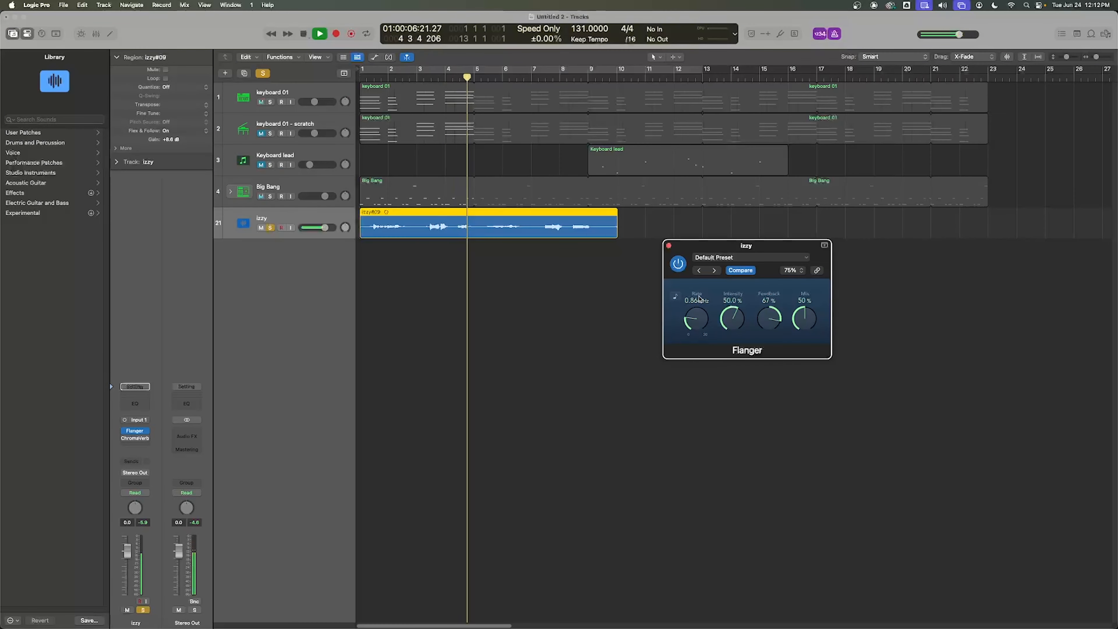
{"action": "key", "text": "space"}
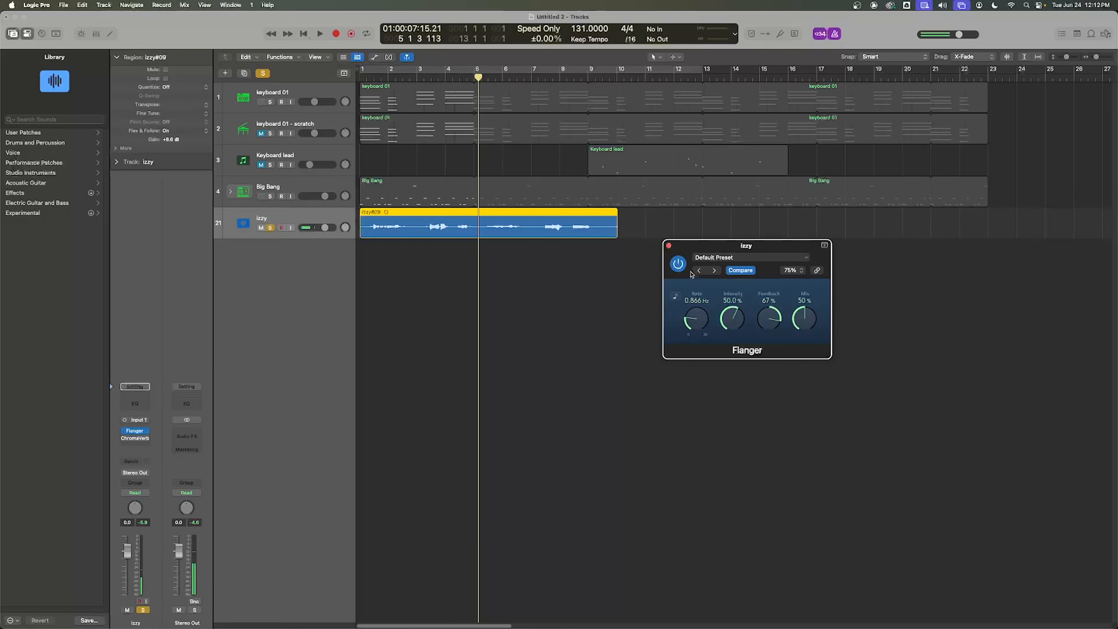
{"action": "left_click", "coordinate": [669, 245]}
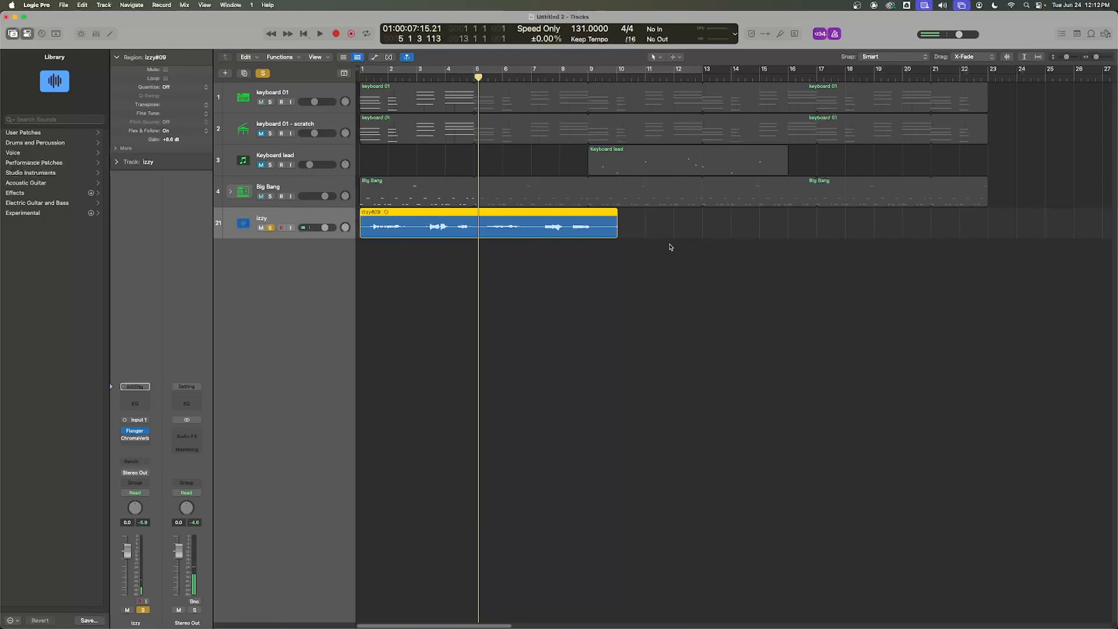
- Remove the Flanger from the vocal track and play the mix from the start with the vocal unsoloed
{"action": "left_click", "coordinate": [418, 83]}
{"action": "key", "text": "Return"}
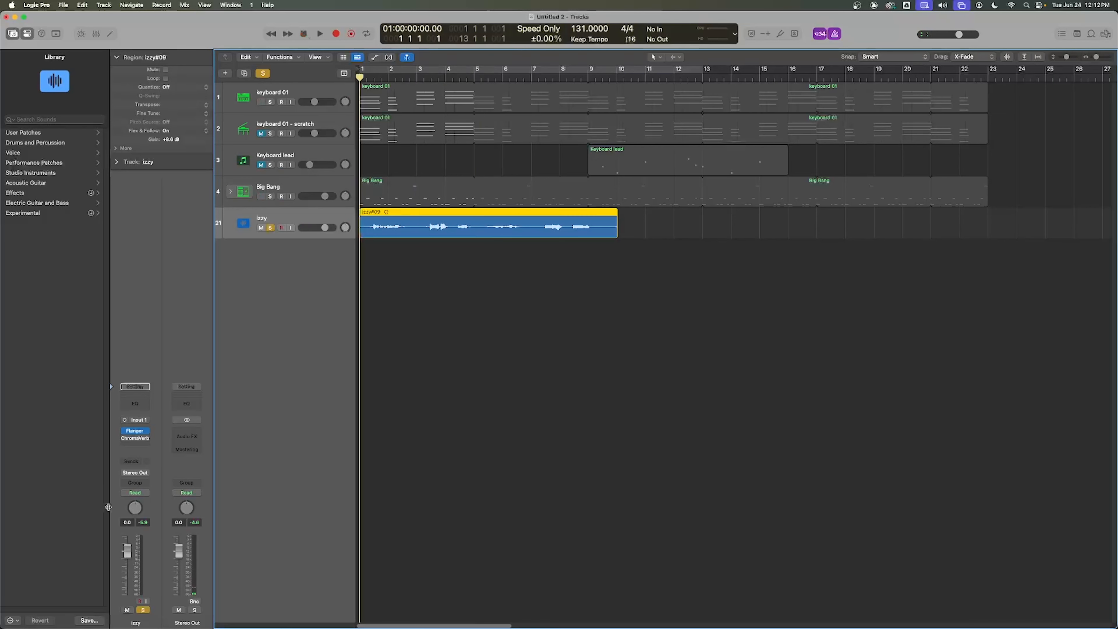
{"action": "left_click", "coordinate": [147, 429]}
{"action": "left_click", "coordinate": [162, 433]}
{"action": "key", "text": "s"}
{"action": "key", "text": "space"}
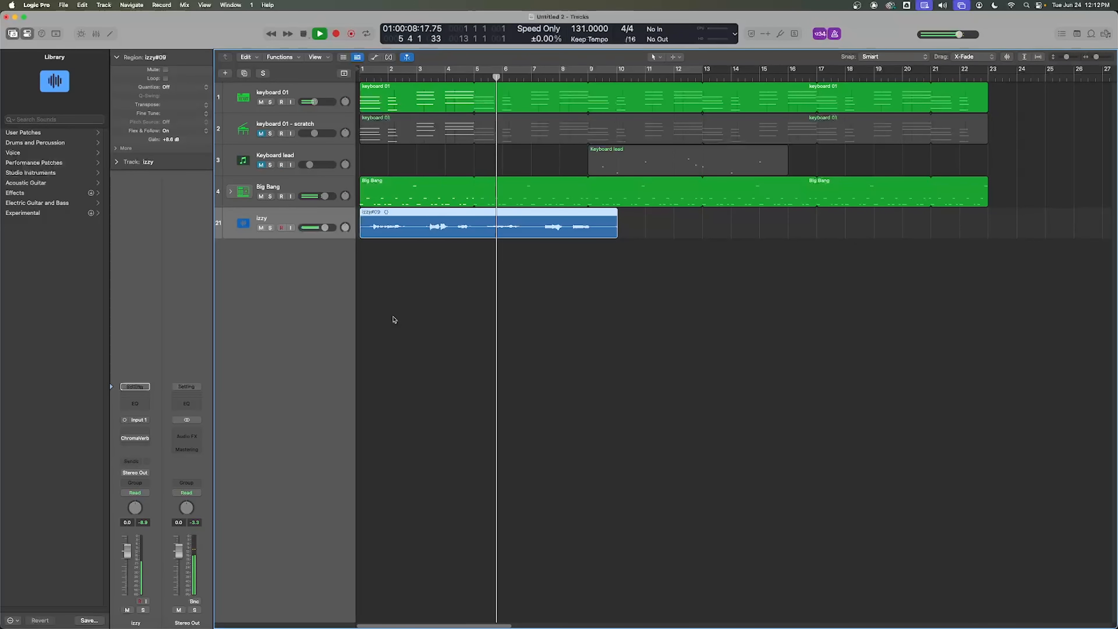
{"action": "key", "text": "space"}
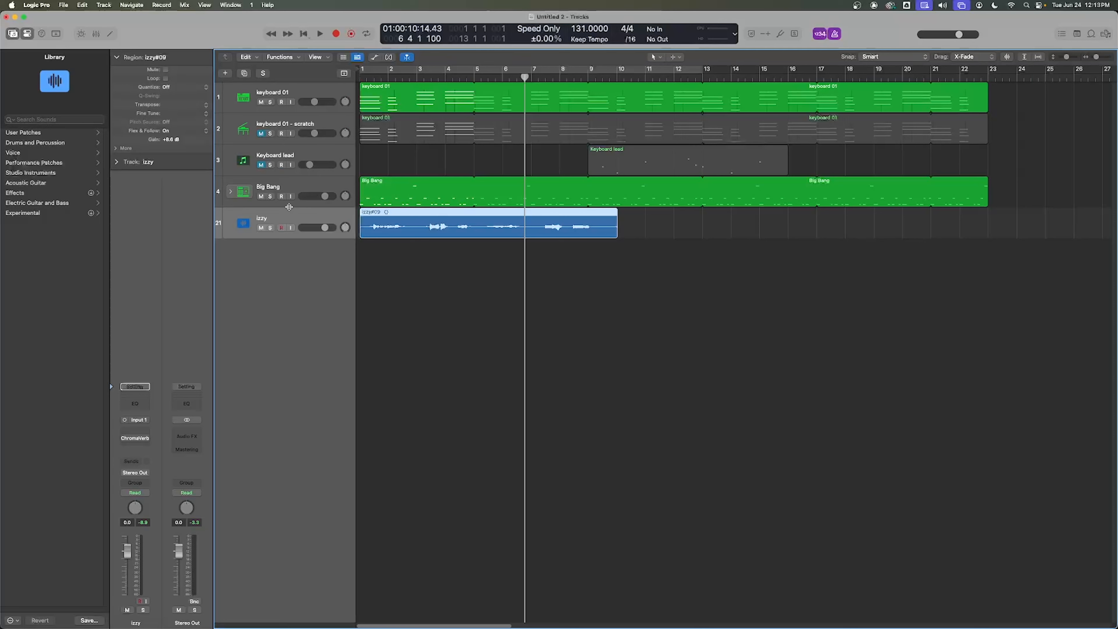
{"action": "left_click", "coordinate": [245, 74]}
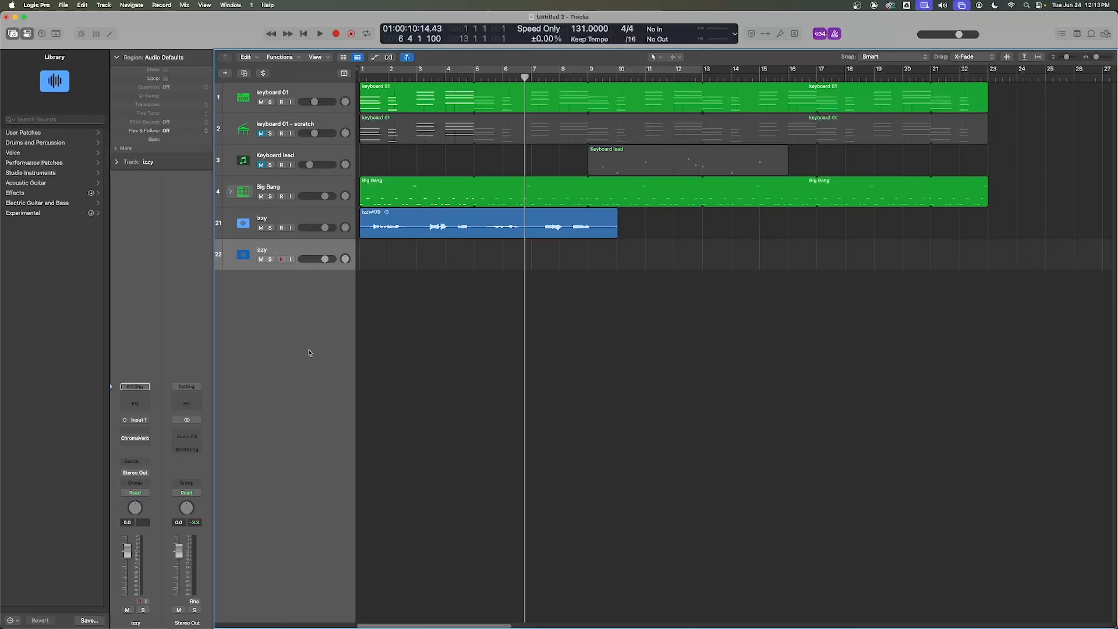
{"action": "key", "text": "super+BackSpace"}
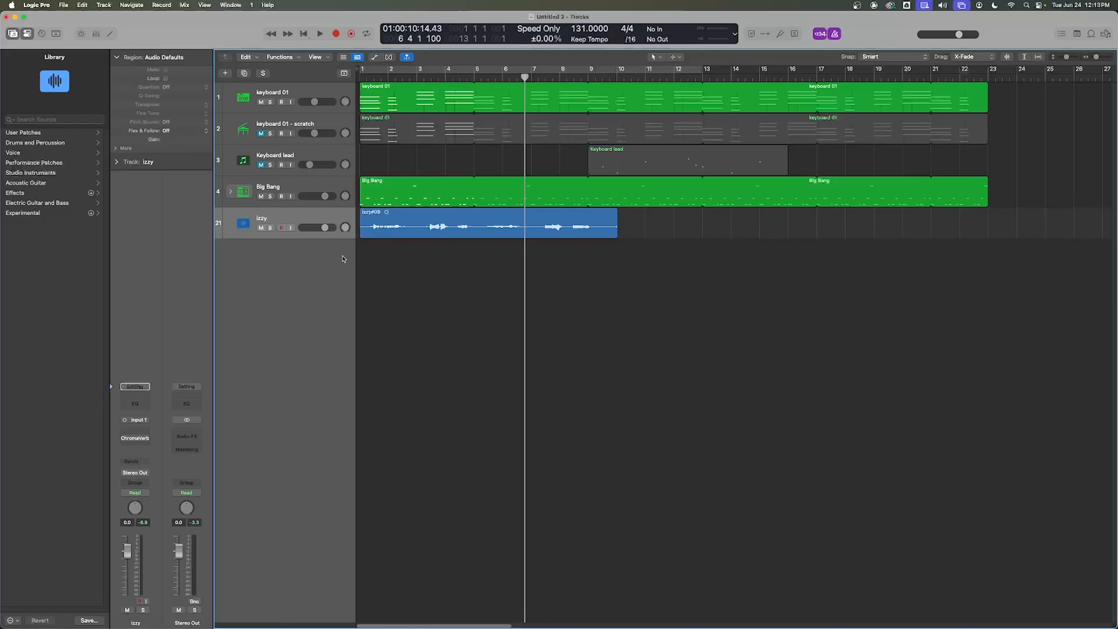
{"action": "left_click", "coordinate": [318, 215]}
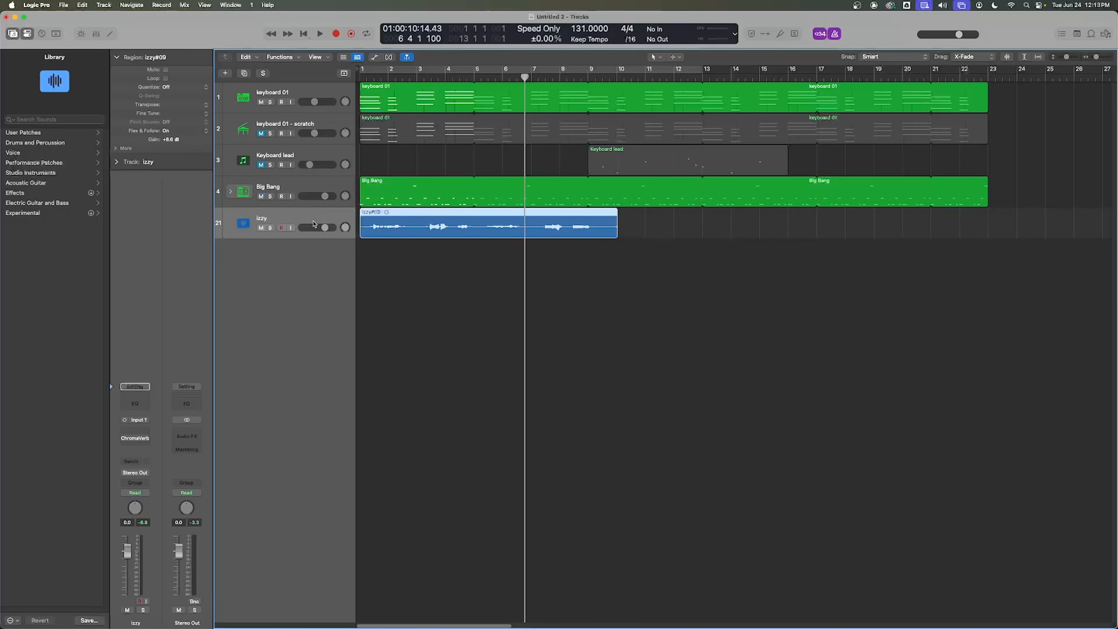
- Create one new mic/line audio track using Input 1 and the stereo output
{"action": "left_click", "coordinate": [225, 74]}
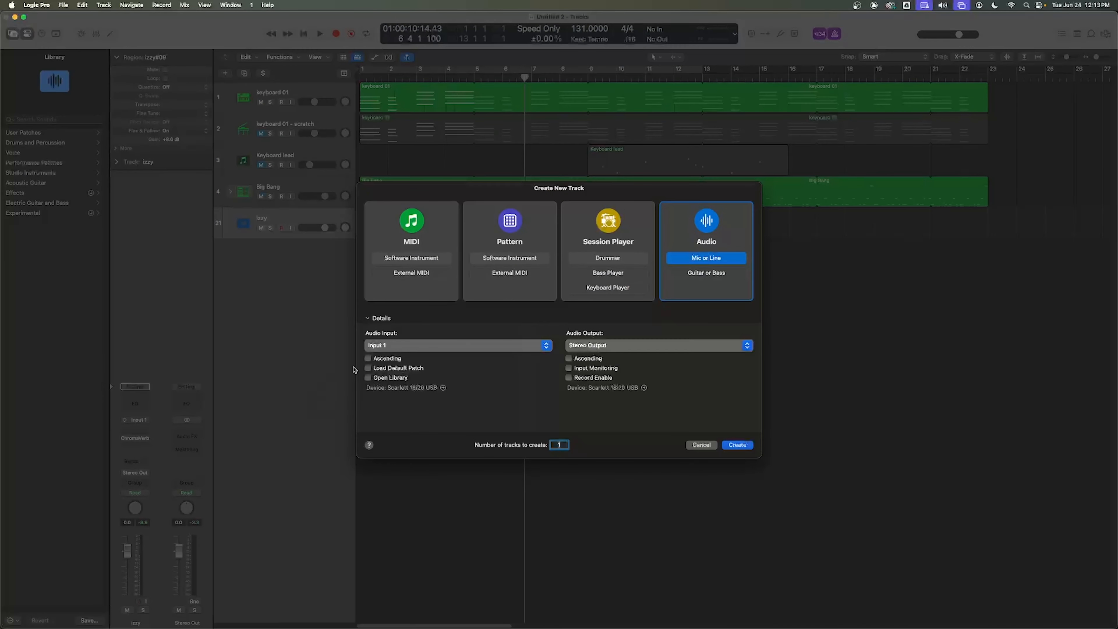
{"action": "left_click", "coordinate": [395, 341]}
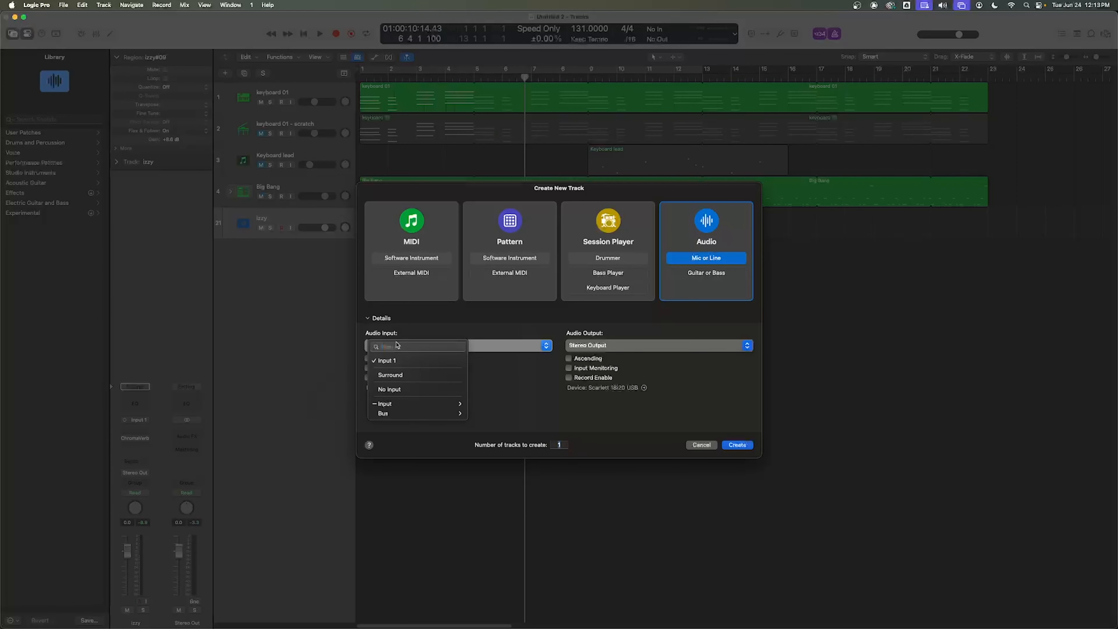
{"action": "left_click", "coordinate": [397, 360]}
{"action": "left_click", "coordinate": [737, 445]}
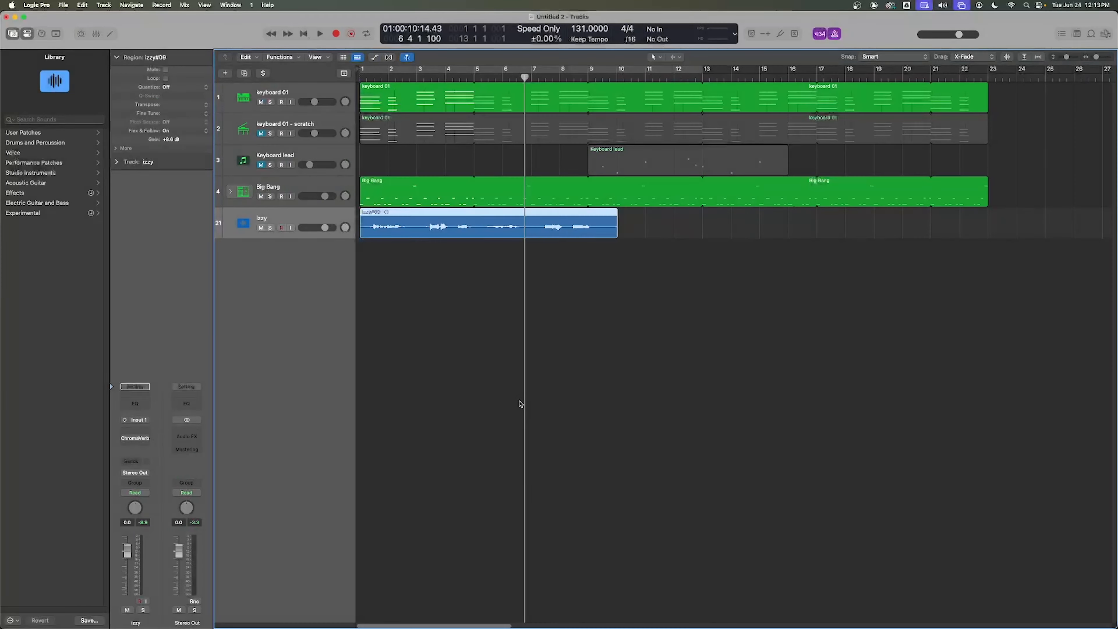
- Number the vocal tracks by adding 1 to the existing track's name and giving the new track the same name with 2
{"action": "double_click", "coordinate": [271, 221]}
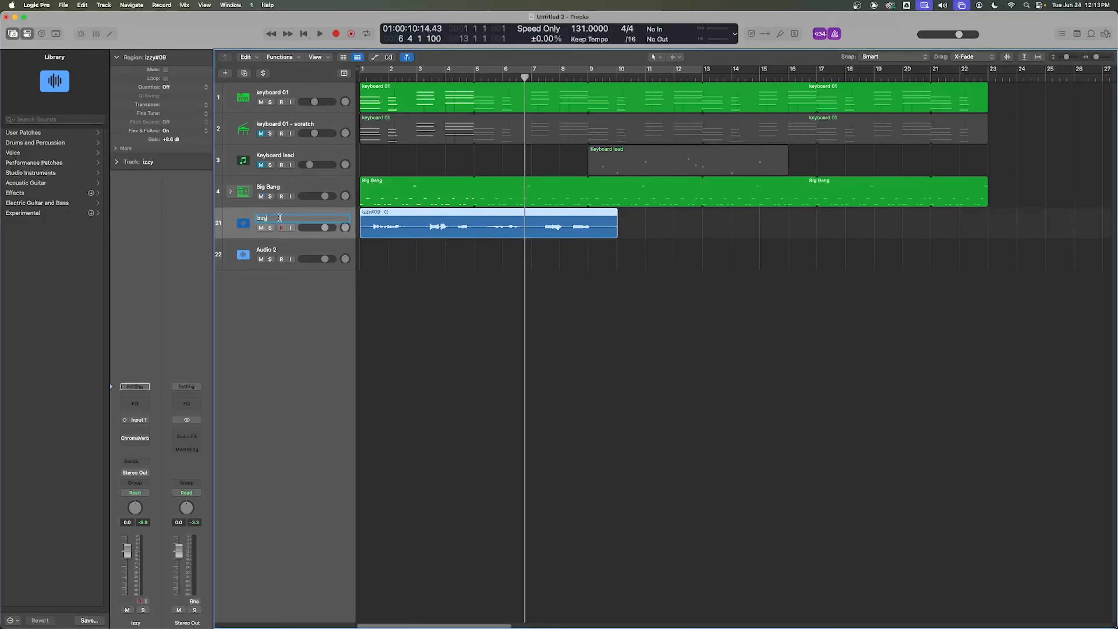
{"action": "type", "text": "1"}
{"action": "key", "text": "Return"}
{"action": "double_click", "coordinate": [288, 251]}
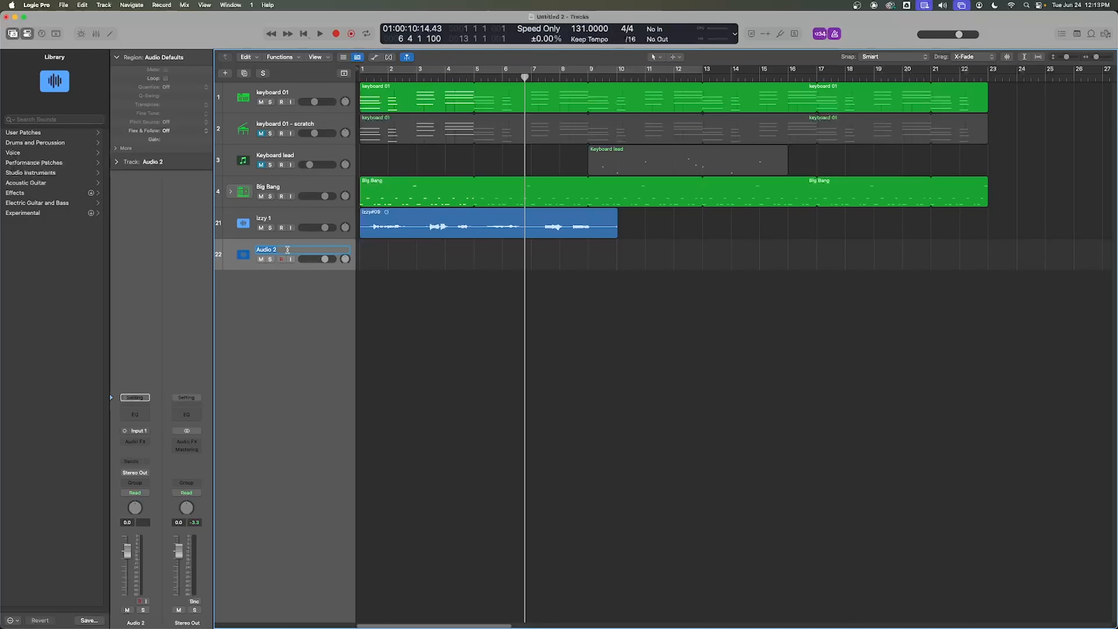
{"action": "key", "text": "BackSpace"}
{"action": "type", "text": "izzy 2"}
{"action": "key", "text": "Return"}
- Mute the keyboard 01 and Big Bang tracks and unmute the keyboard 01 - scratch track
{"action": "left_click", "coordinate": [261, 103]}
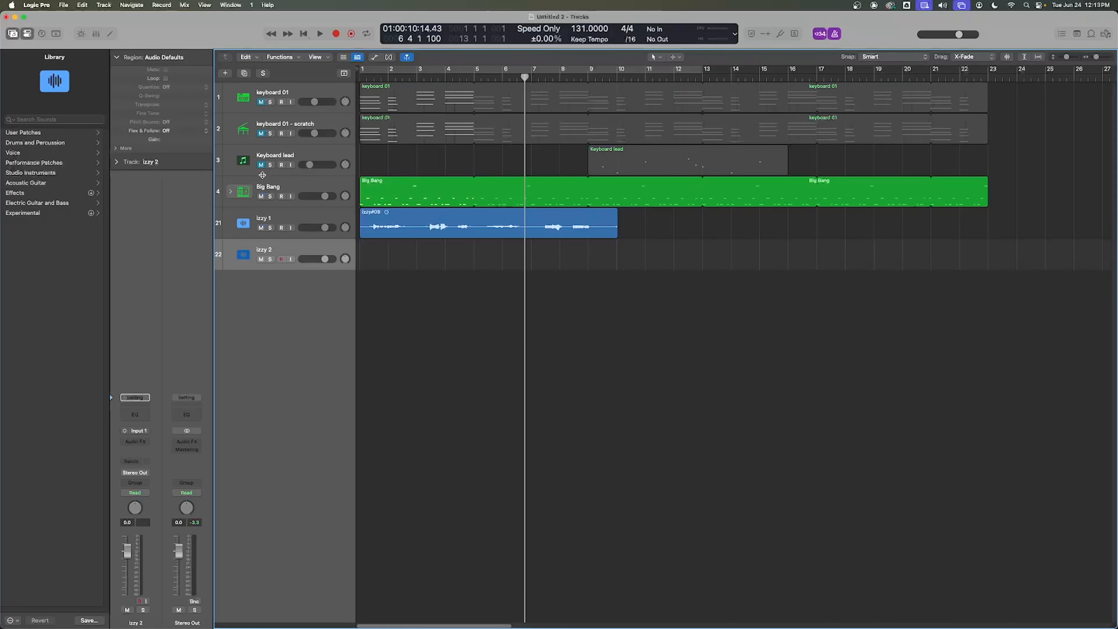
{"action": "left_click", "coordinate": [260, 196]}
{"action": "left_click", "coordinate": [260, 196]}
{"action": "left_click", "coordinate": [260, 197]}
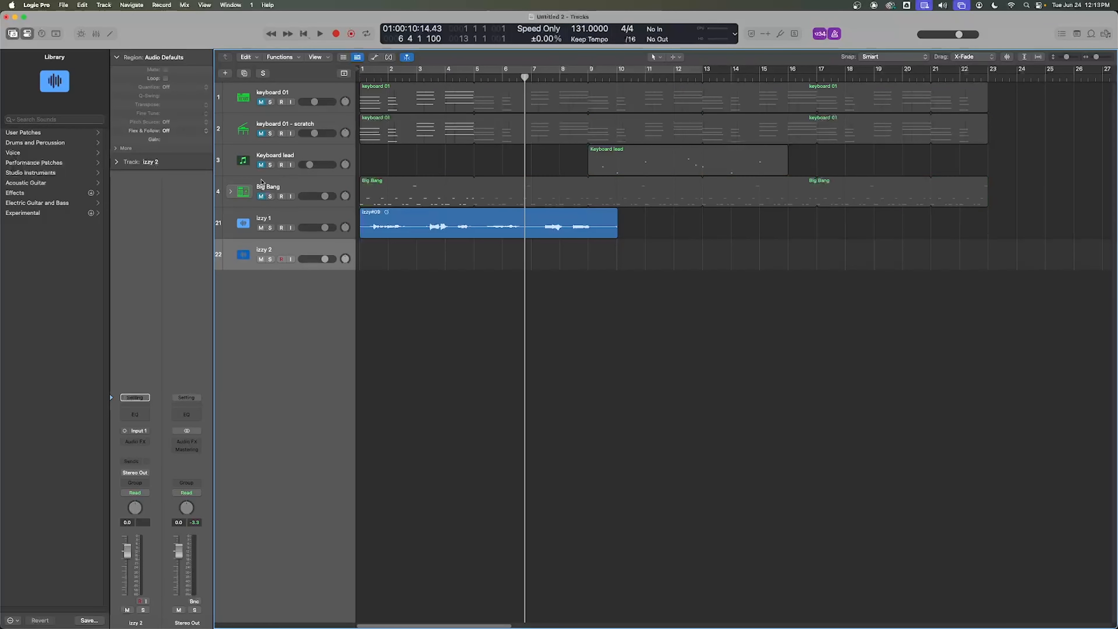
{"action": "left_click", "coordinate": [260, 133]}
- Rename the keyboard 01 - scratch track to "piano - scratch"
{"action": "double_click", "coordinate": [273, 125]}
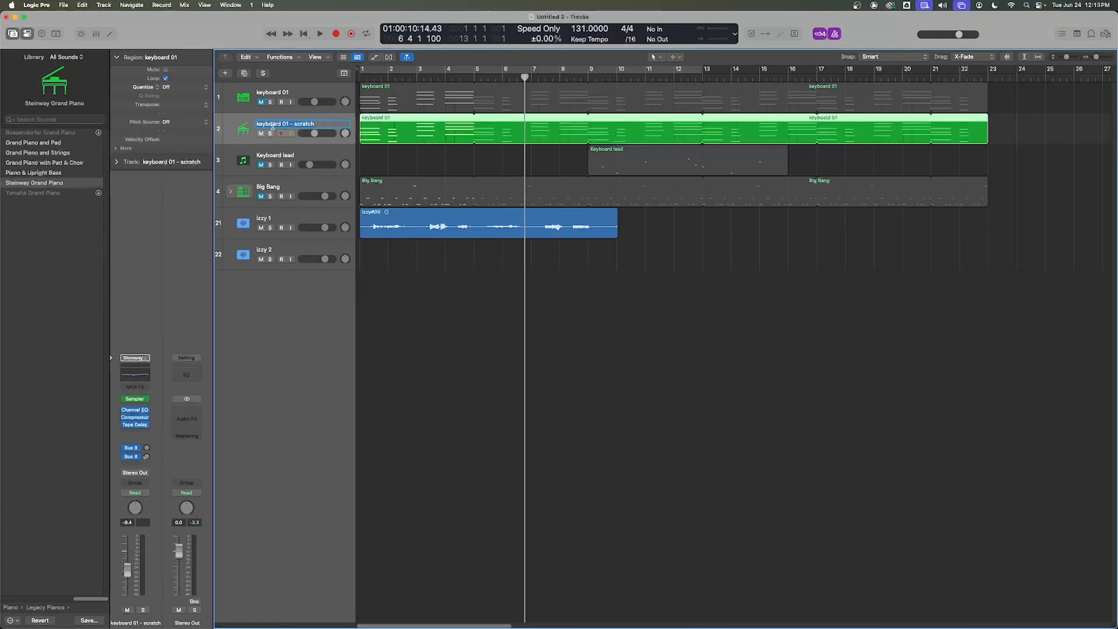
{"action": "type", "text": "piano - scratch"}
{"action": "key", "text": "Return"}
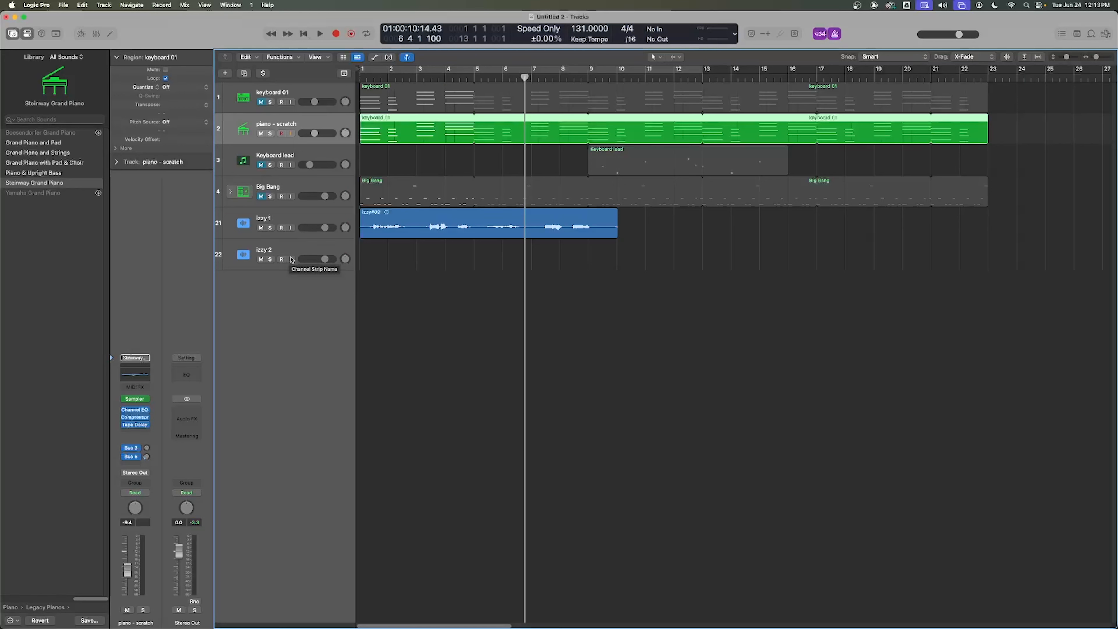
- Turn on input monitoring for the second vocal track and return the playhead to the start
{"action": "left_click", "coordinate": [303, 249]}
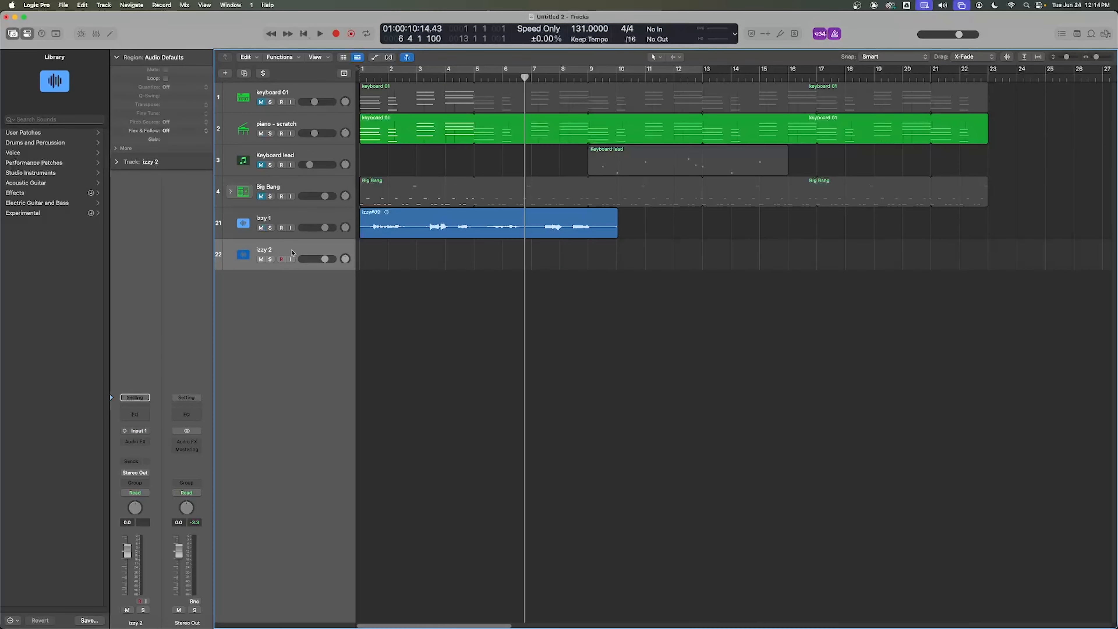
{"action": "left_click", "coordinate": [395, 225]}
{"action": "left_click", "coordinate": [375, 140]}
{"action": "left_click", "coordinate": [396, 228]}
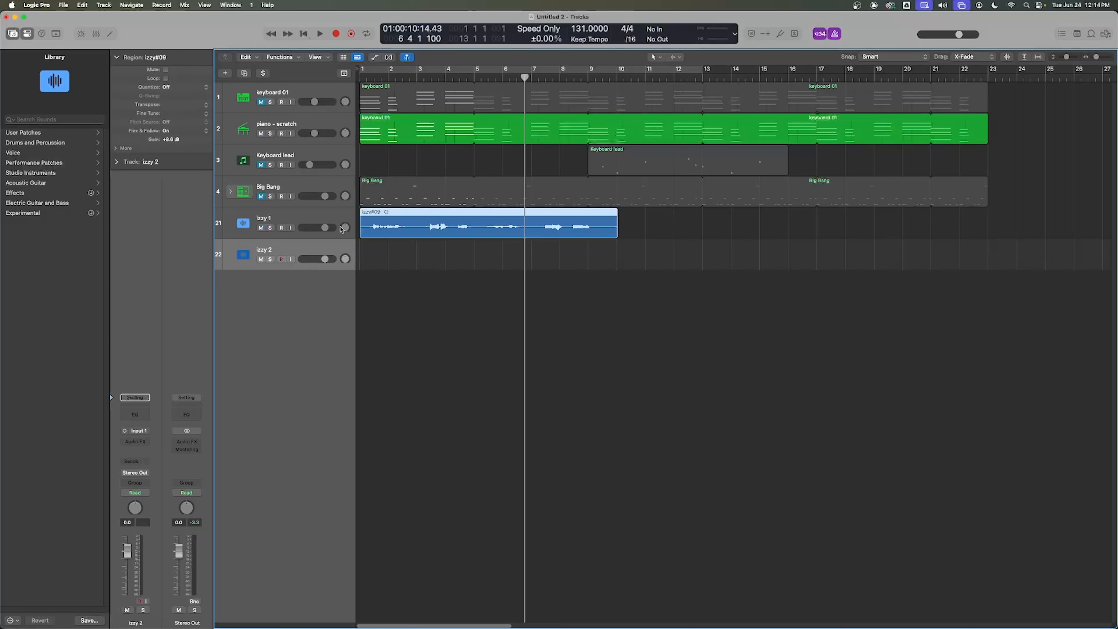
{"action": "left_click", "coordinate": [422, 256]}
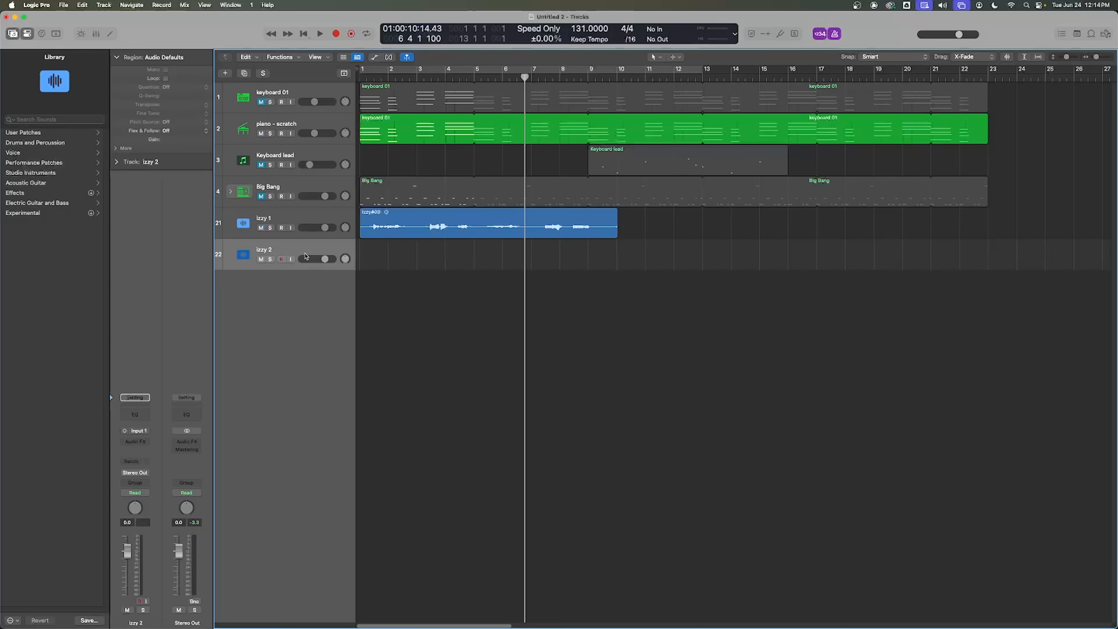
{"action": "left_click", "coordinate": [291, 259]}
{"action": "key", "text": "Return"}
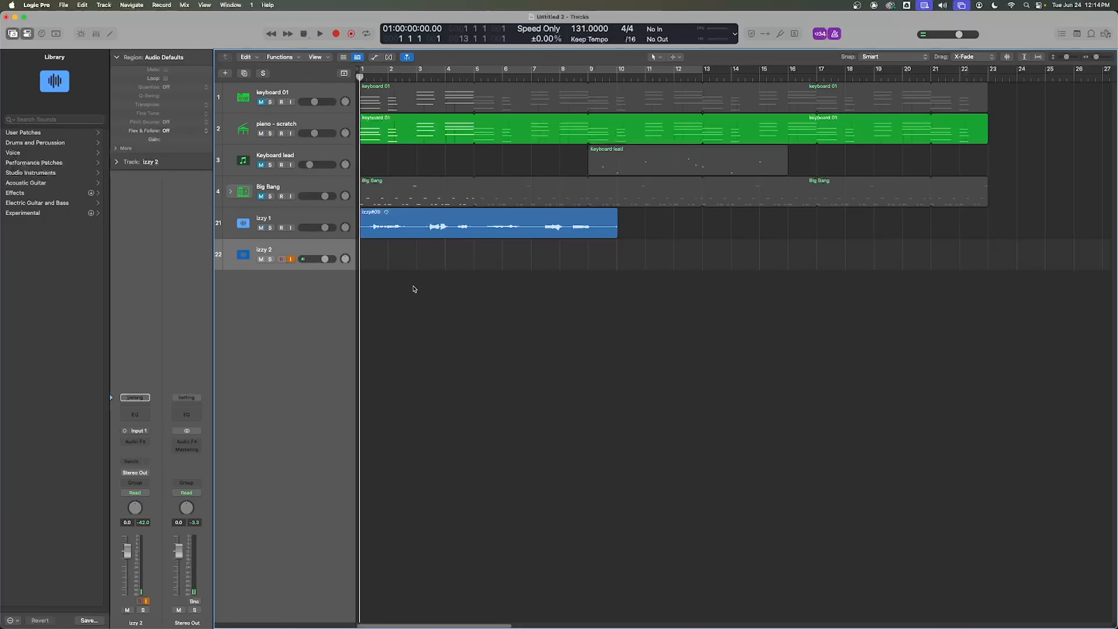
- Record a short test take on the second vocal track and switch off the count-in
{"action": "key", "text": "r"}
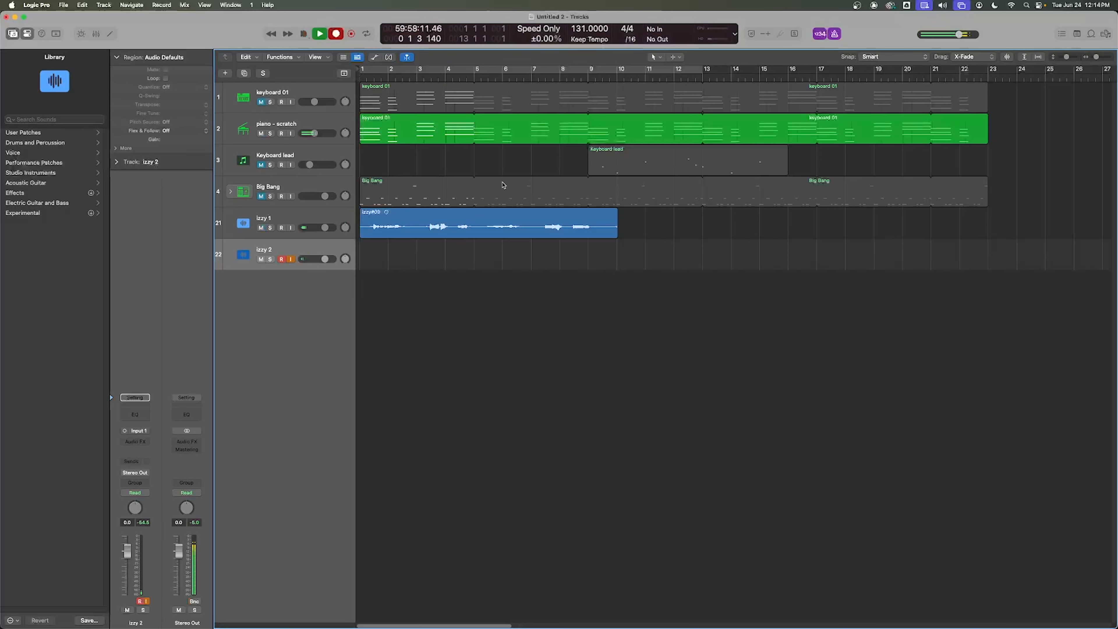
{"action": "left_click", "coordinate": [821, 35]}
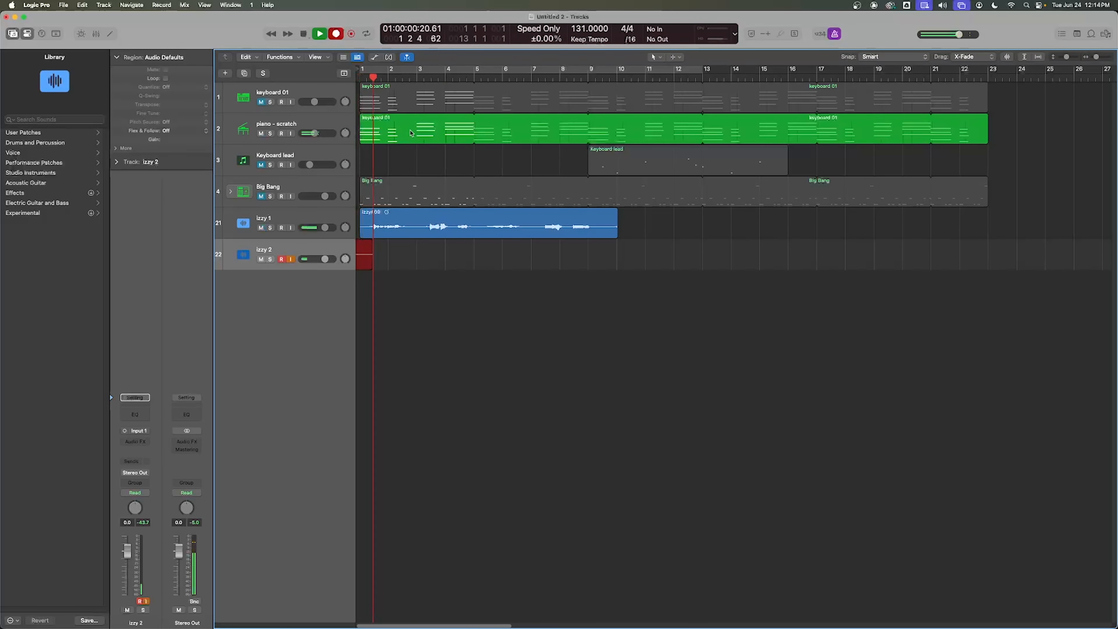
{"action": "key", "text": "space"}
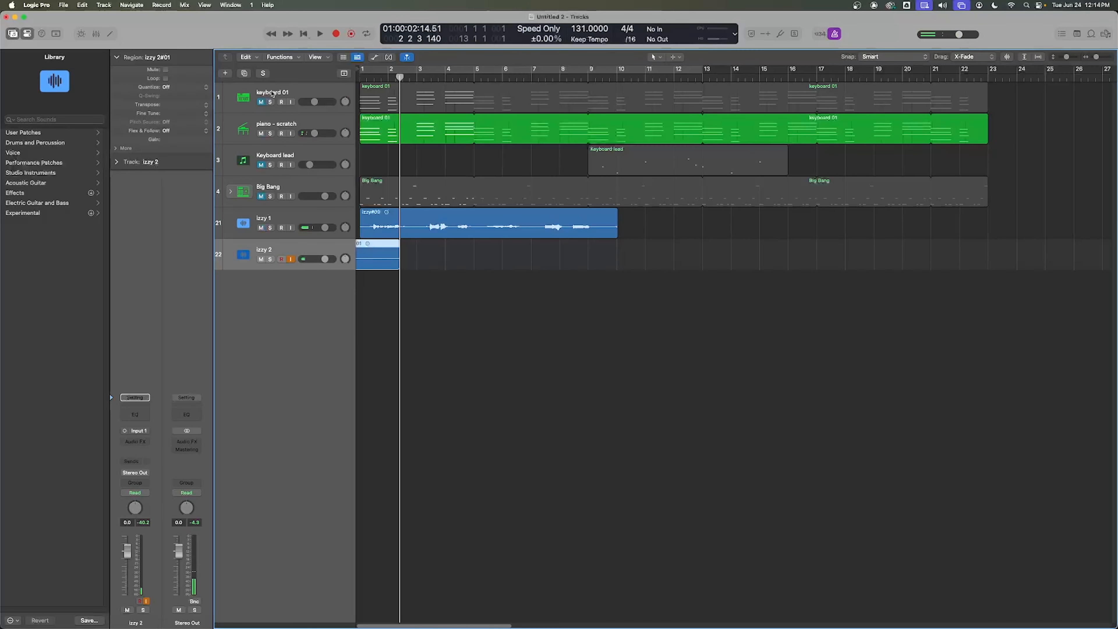
- Duplicate the second vocal track and record a short test take on the copy from bar 1
{"action": "left_click", "coordinate": [245, 73]}
{"action": "key", "text": "r"}
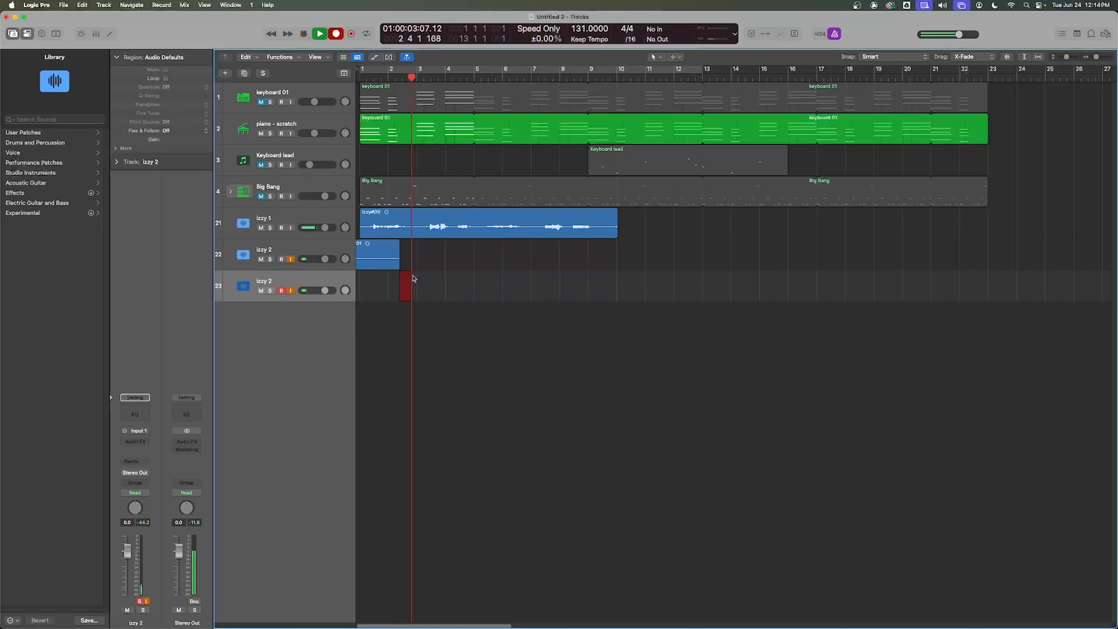
{"action": "key", "text": "space"}
{"action": "key", "text": "BackSpace"}
{"action": "left_click_drag", "start_coordinate": [373, 78], "coordinate": [355, 127]}
{"action": "key", "text": "r"}
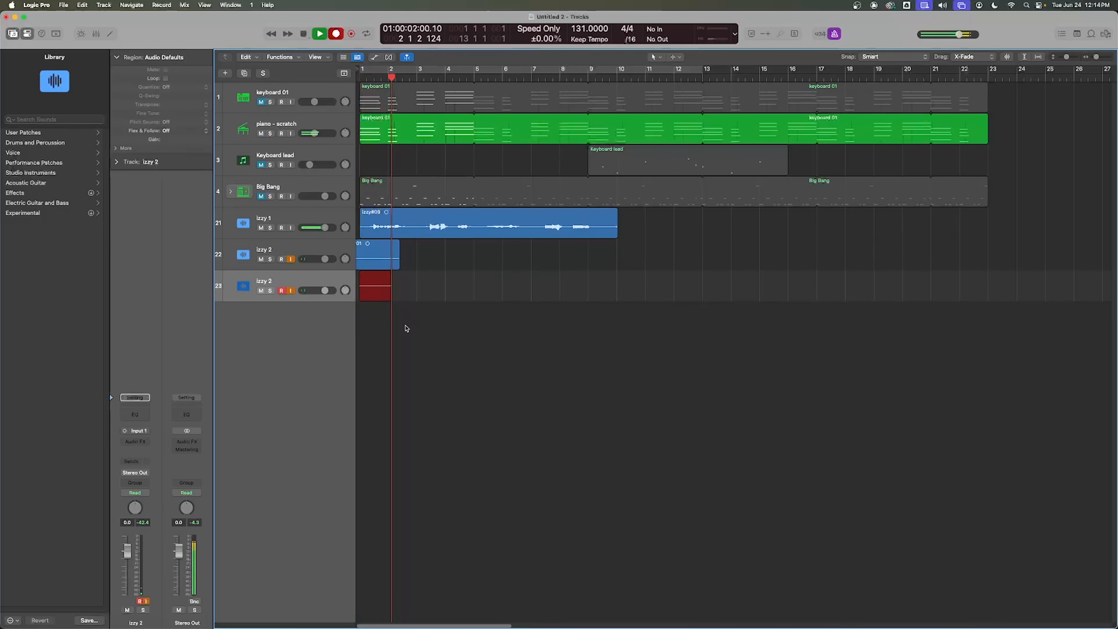
{"action": "key", "text": "space"}
- Add another duplicate of the second vocal track and briefly play the project
{"action": "left_click", "coordinate": [244, 73]}
{"action": "key", "text": "space"}
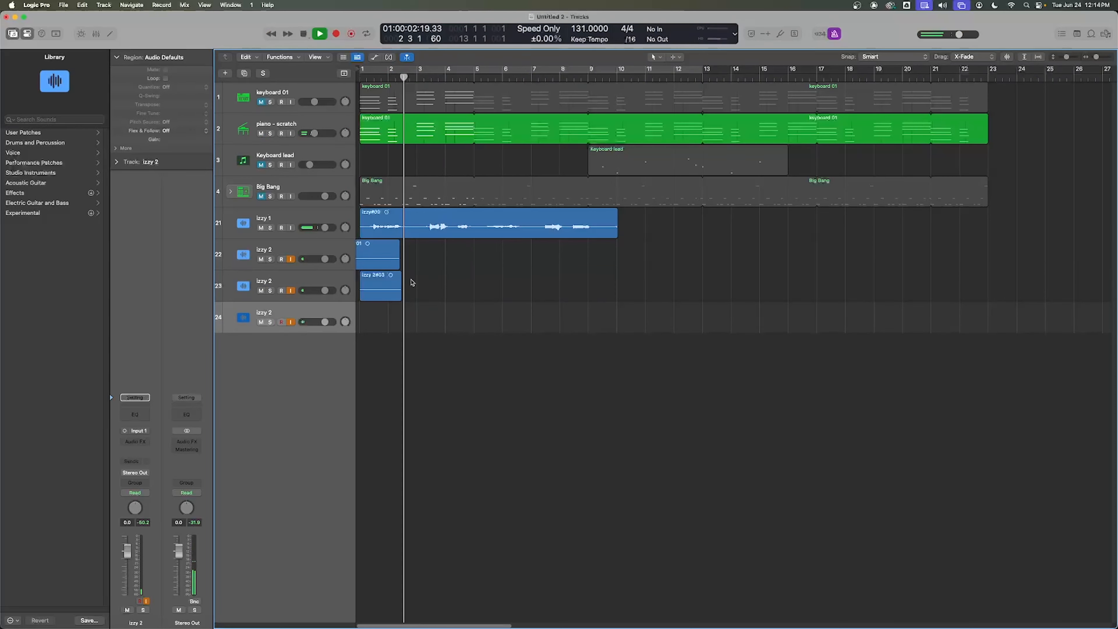
{"action": "key", "text": "space"}
- Delete both short test takes together with their recorded audio files
{"action": "left_click_drag", "start_coordinate": [453, 290], "coordinate": [368, 264]}
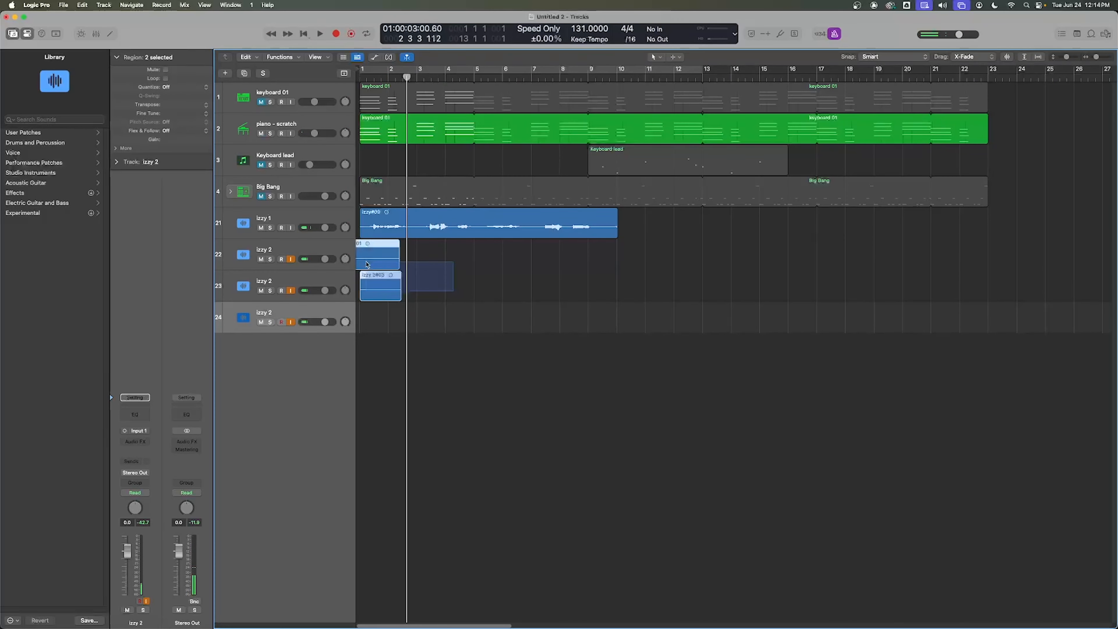
{"action": "key", "text": "Delete"}
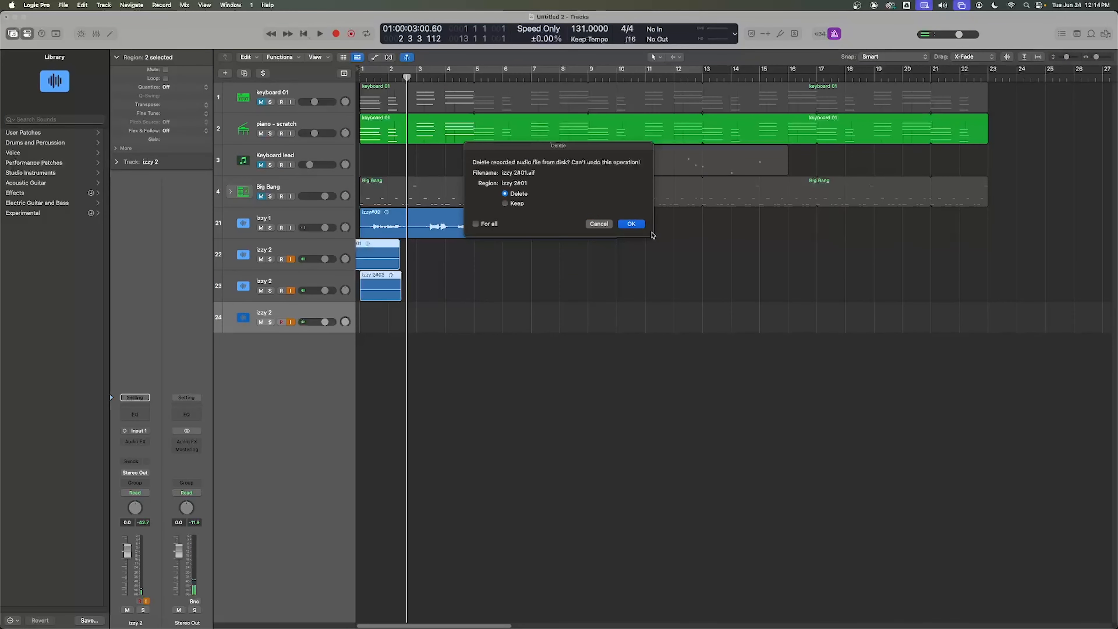
{"action": "left_click", "coordinate": [641, 225]}
{"action": "left_click", "coordinate": [641, 224]}
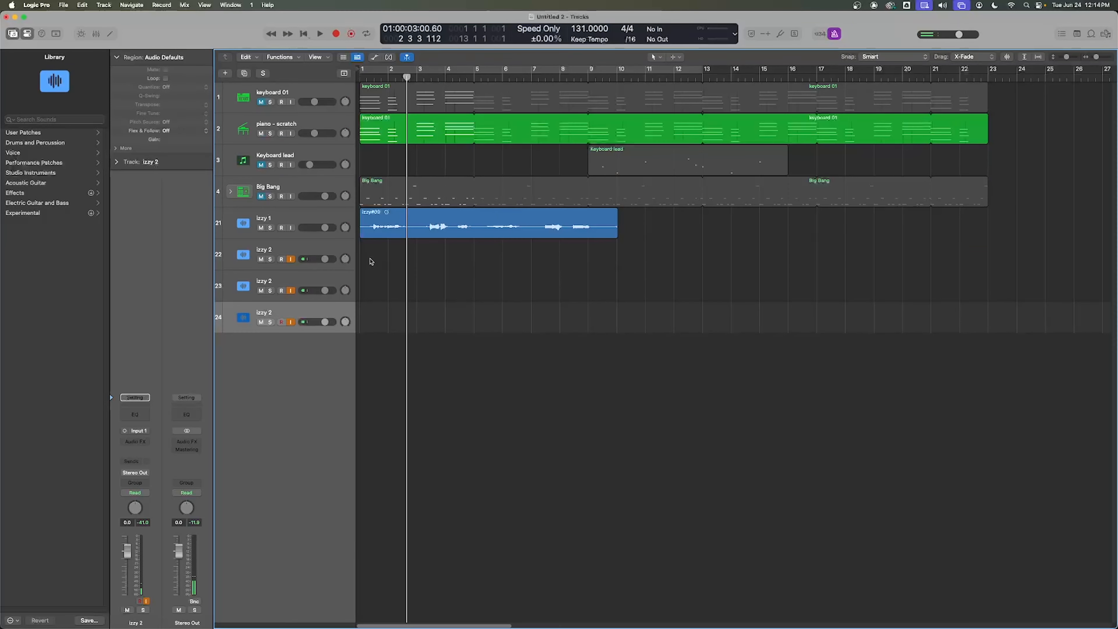
- Turn off input monitoring on the upper two of the three identical second vocal tracks and delete those two tracks
{"action": "left_click", "coordinate": [290, 259]}
{"action": "left_click", "coordinate": [291, 291]}
{"action": "left_click", "coordinate": [290, 322]}
{"action": "left_click", "coordinate": [290, 322]}
{"action": "left_click", "coordinate": [319, 278]}
{"action": "left_click", "coordinate": [327, 245], "text": "shift"}
{"action": "key", "text": "super+BackSpace"}
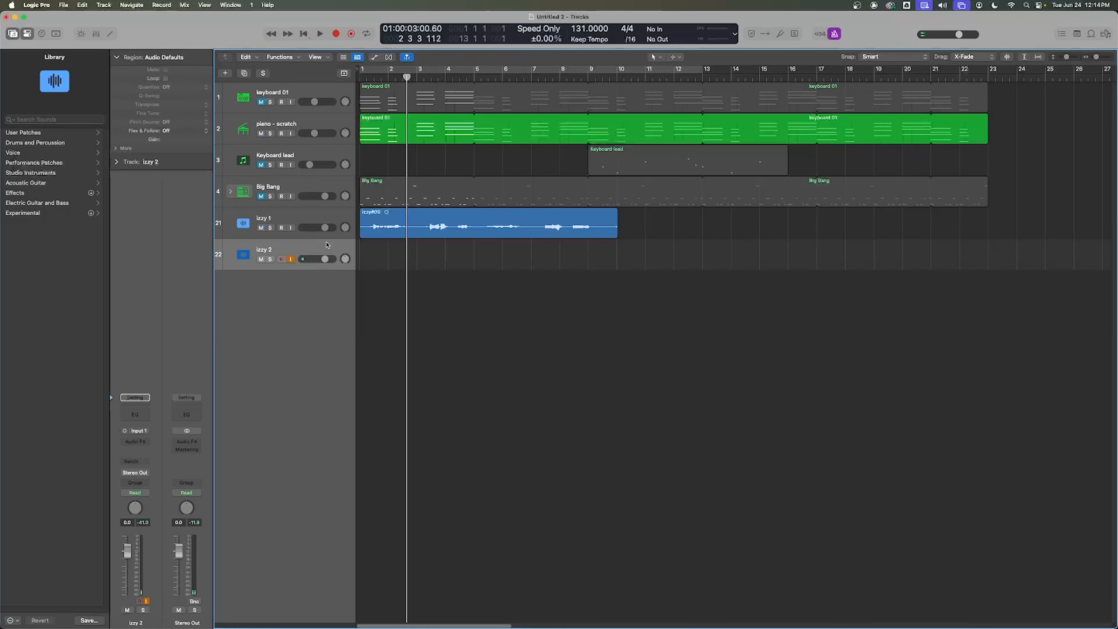